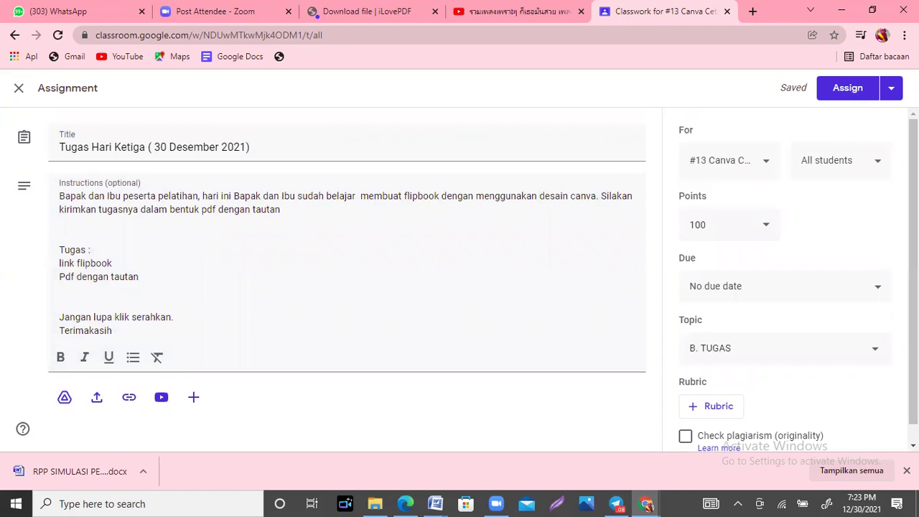
View the student work for the "Tugas Hari Ketiga ( 30 Desember 2021)" assignment and return to the class's Classwork list.
click(540, 305)
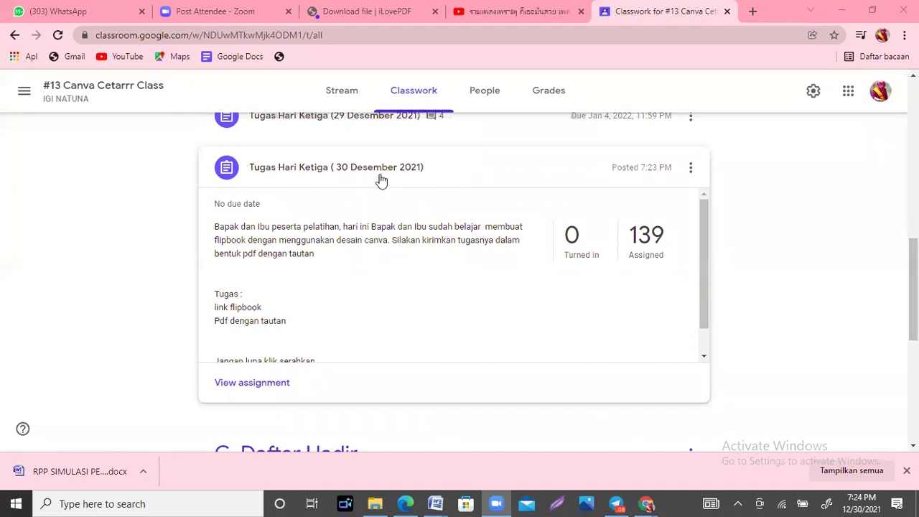
click(259, 385)
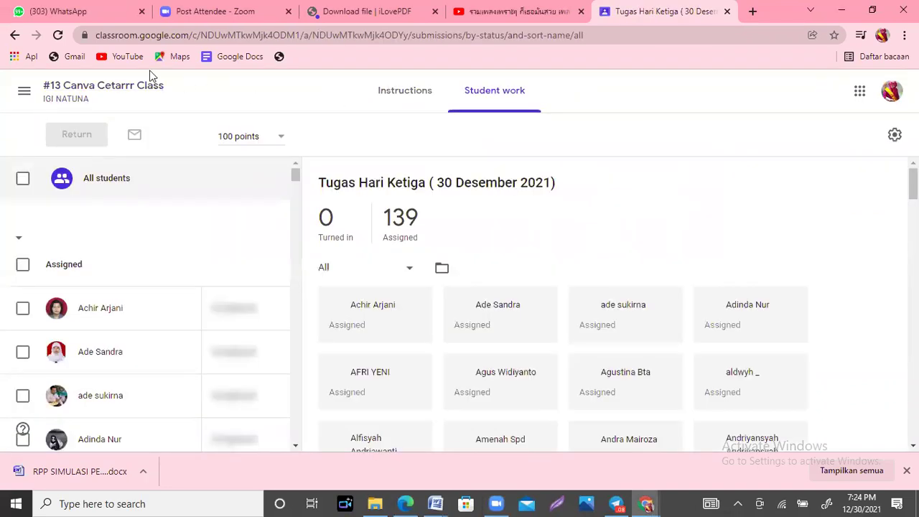
click(115, 87)
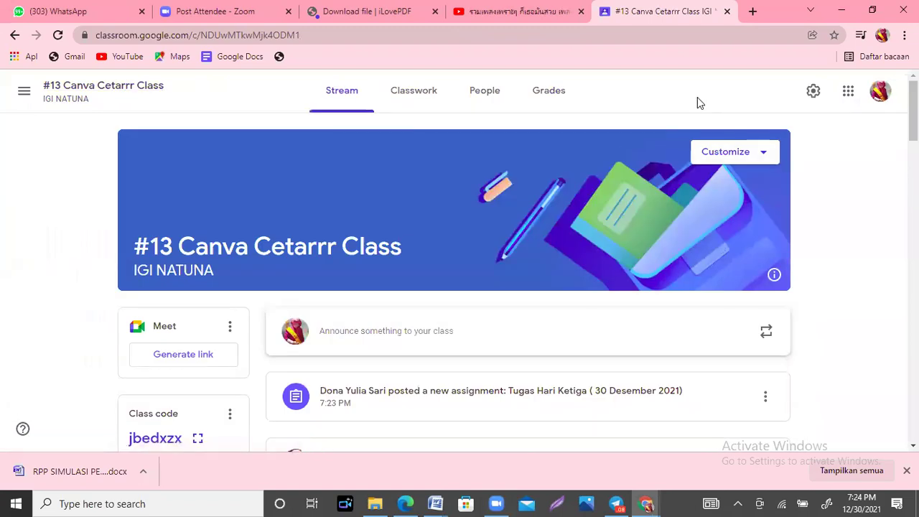
click(408, 92)
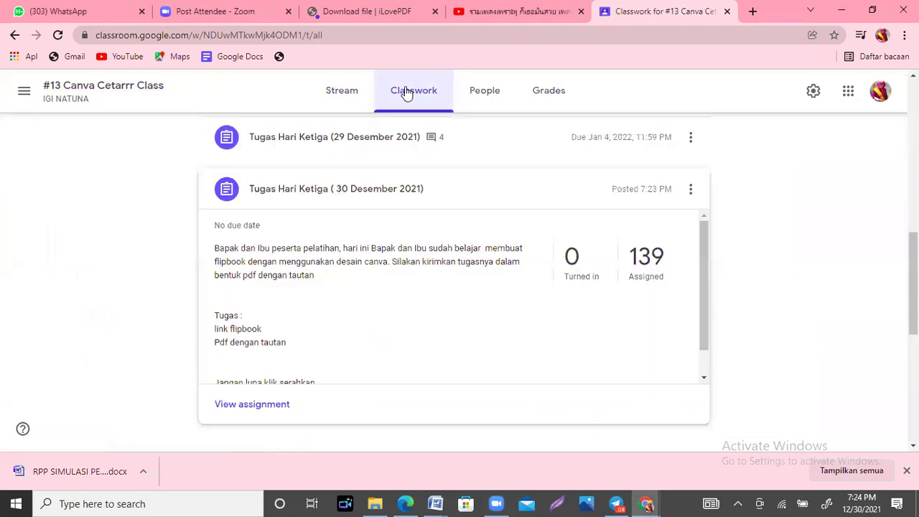
Edit the 30 Desember 2021 assignment, changing its title to "Tugas Hari Keempat ( 30 Desember 2021)", and save it.
click(690, 189)
click(655, 220)
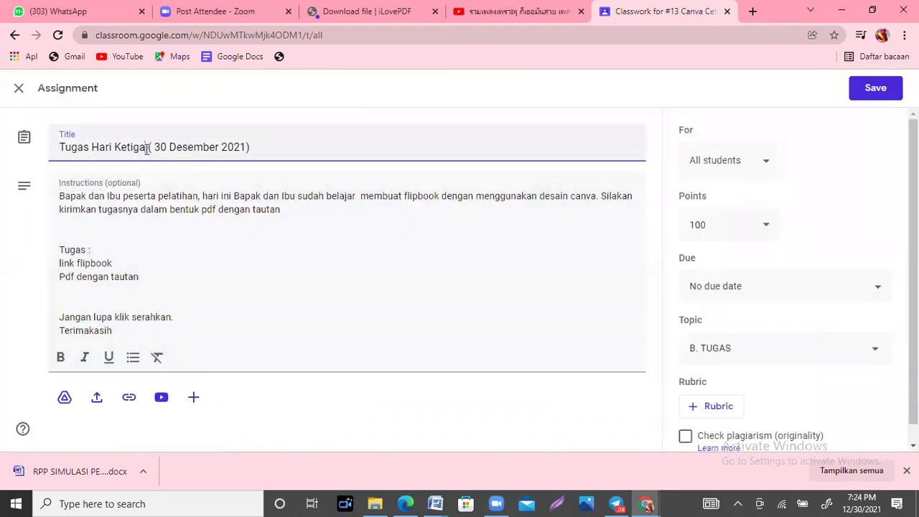
key(BackSpace)
key(BackSpace)
key(BackSpace)
key(BackSpace)
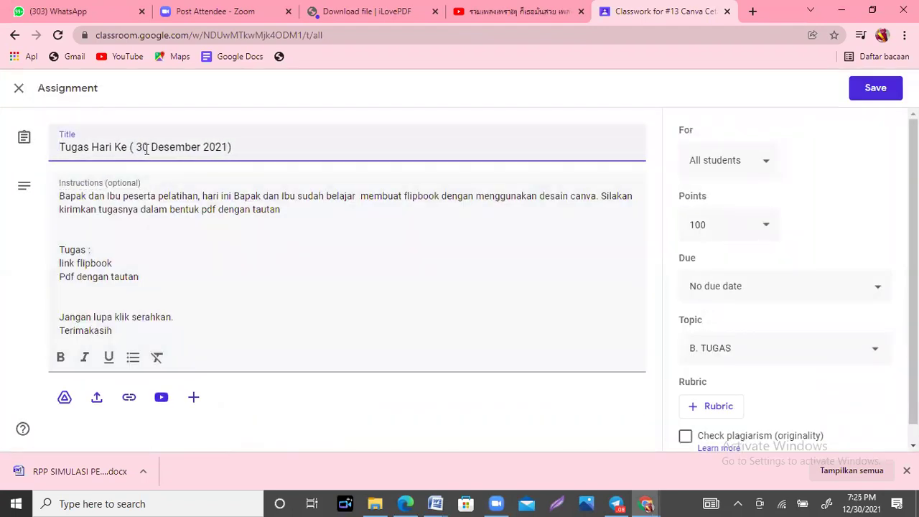
text(emp)
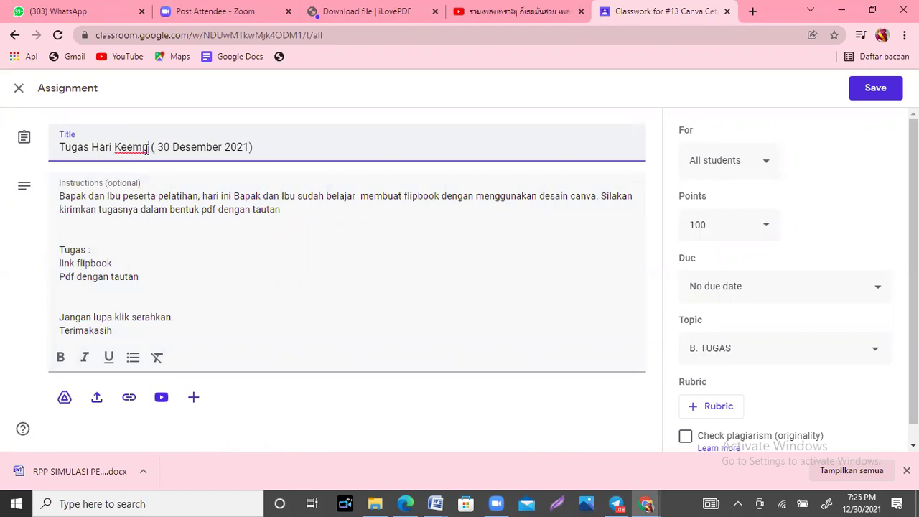
text(at)
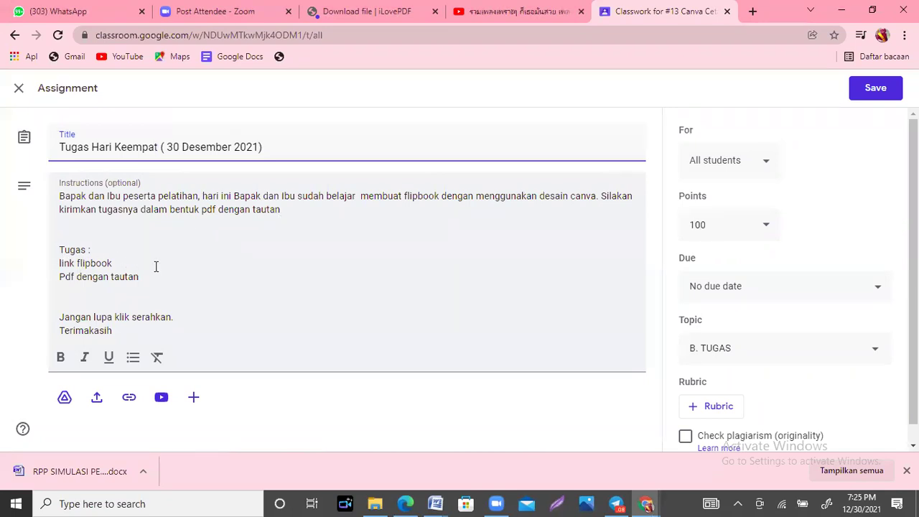
click(878, 92)
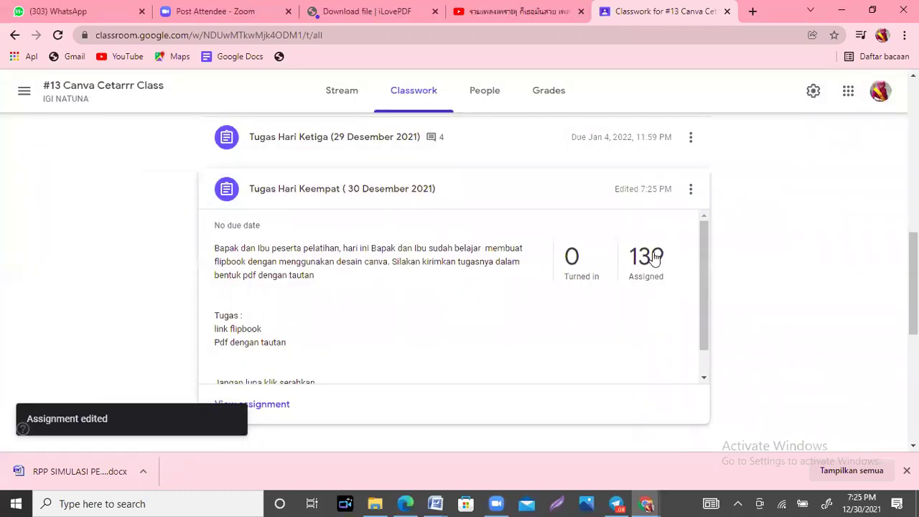
Switch to File Explorer, open the "Kalian ingin belajar hereditas klik tumpukan buku itu yah... (1)" PDF from Downloads and view its whole scene.
click(375, 501)
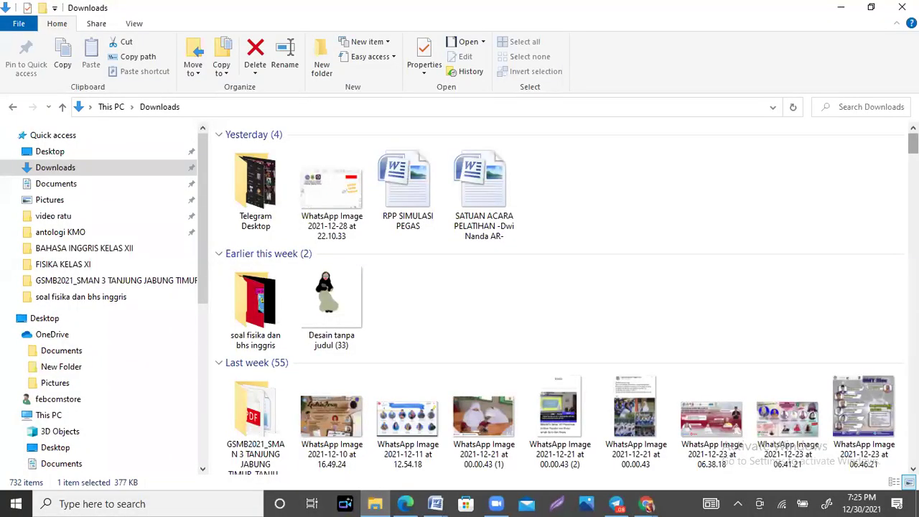
scroll(776, 137, down, 5)
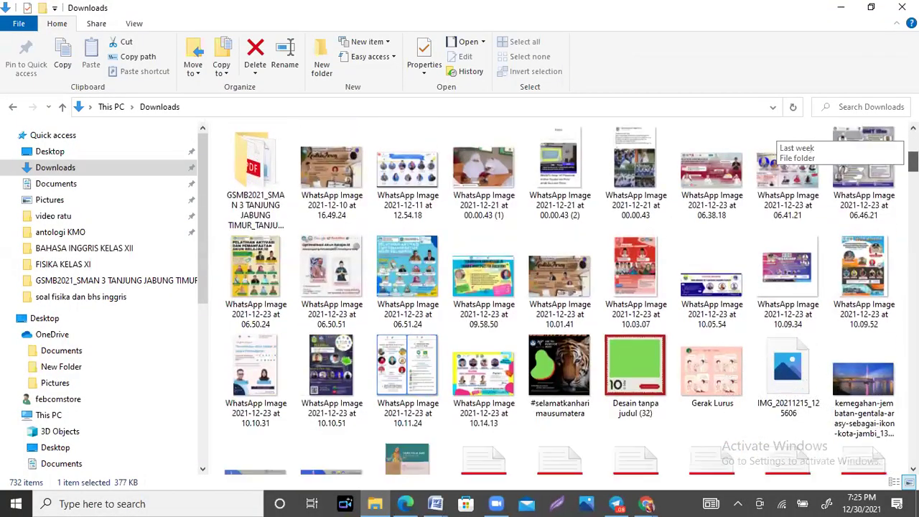
scroll(776, 143, down, 5)
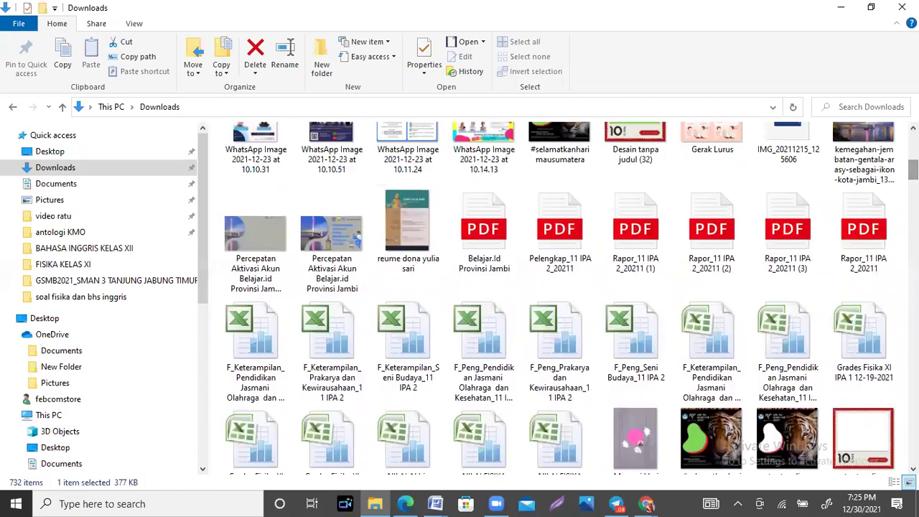
scroll(776, 154, down, 9)
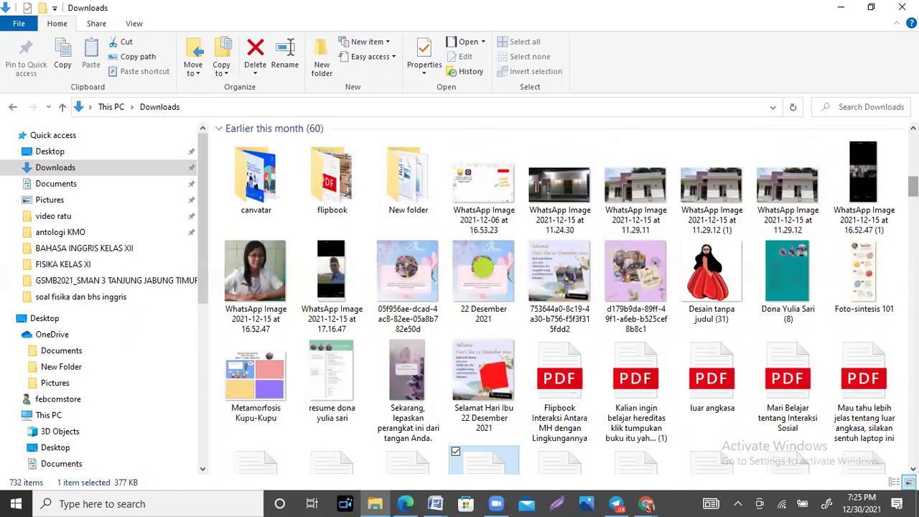
scroll(848, 137, down, 2)
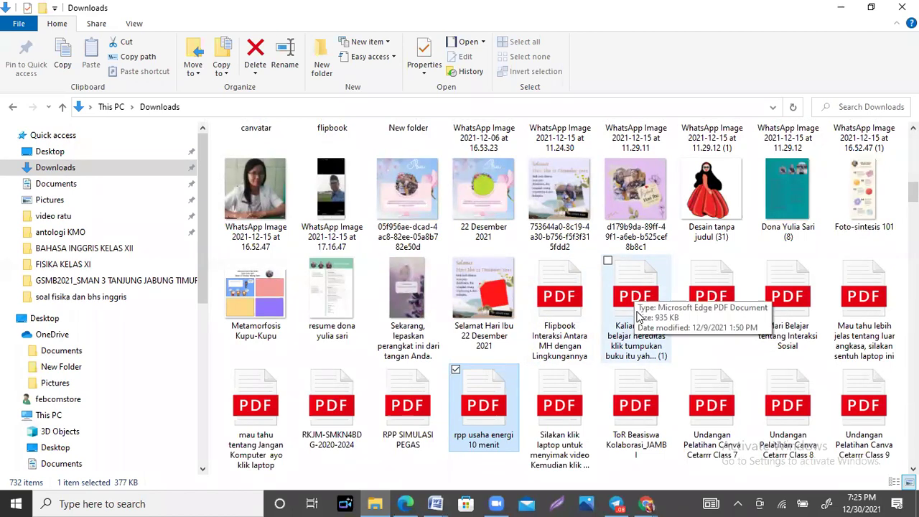
double_click(639, 310)
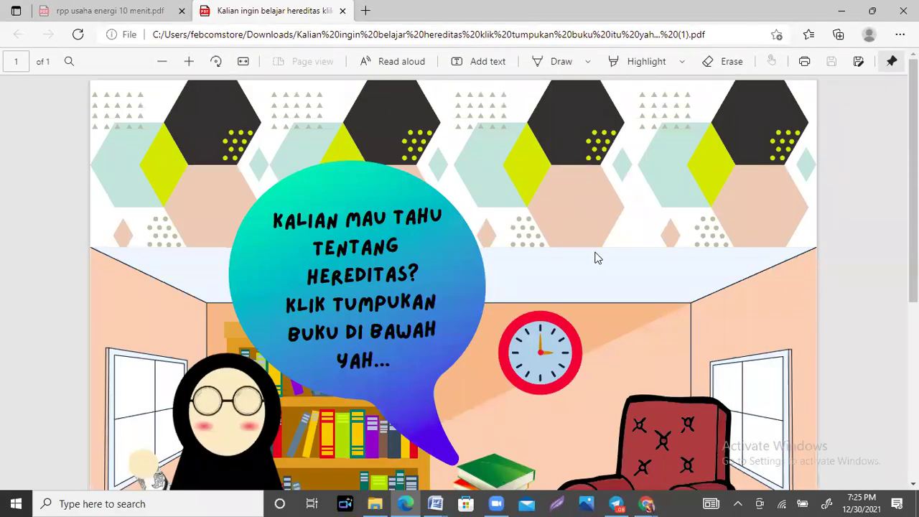
scroll(601, 276, down, 5)
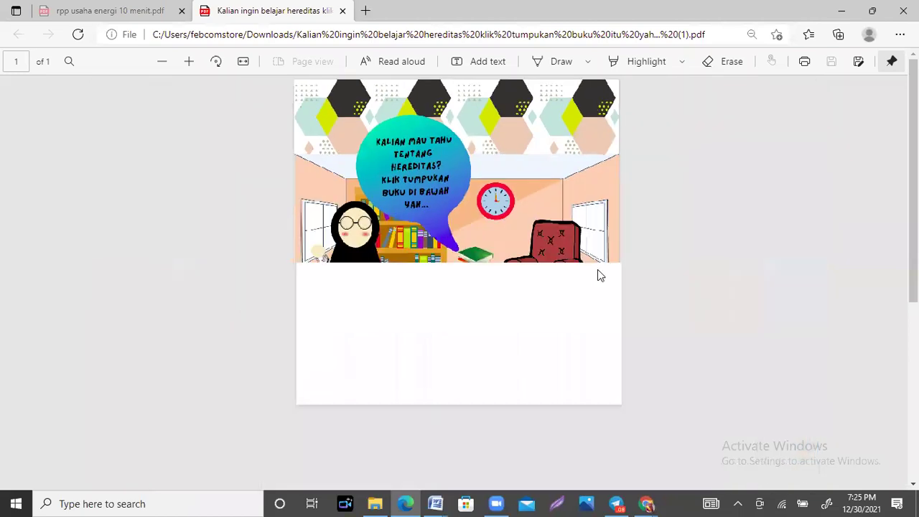
scroll(601, 276, up, 3)
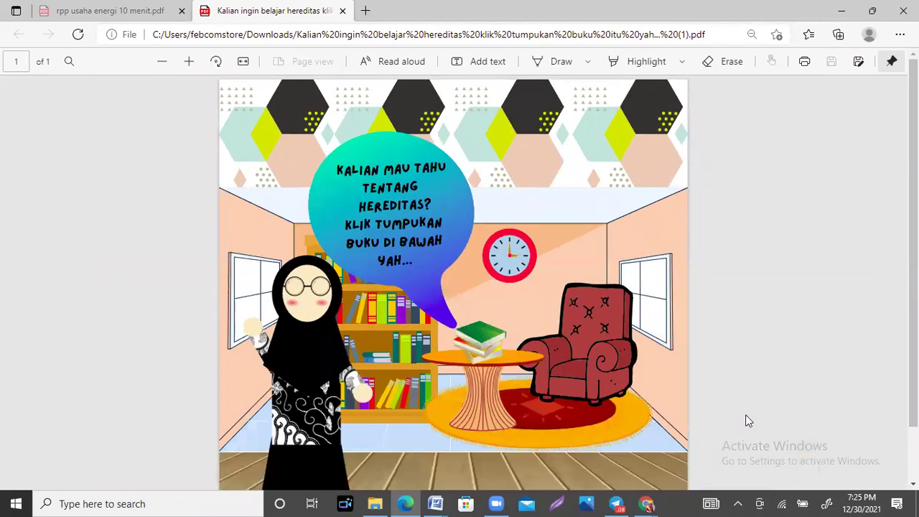
Switch to Chrome and check the flipbook link and linked PDF requirements in the Tugas Hari Keempat assignment.
click(646, 503)
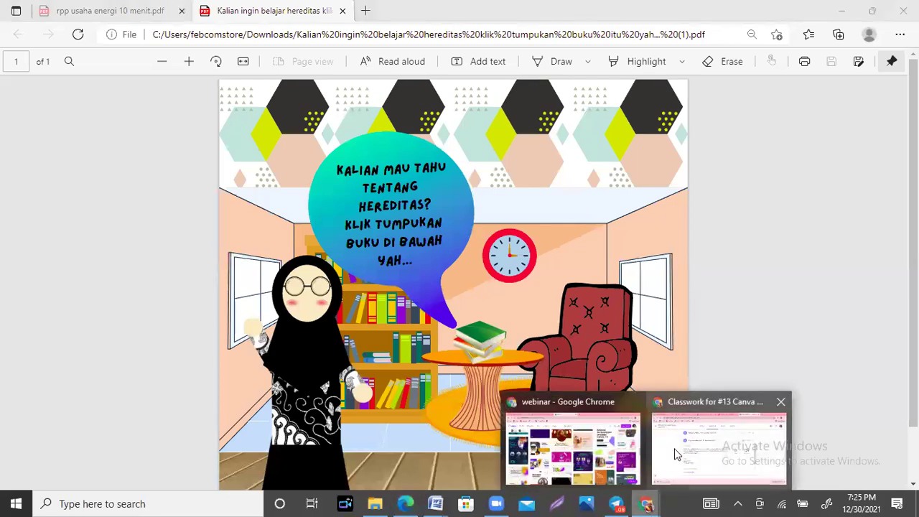
click(678, 450)
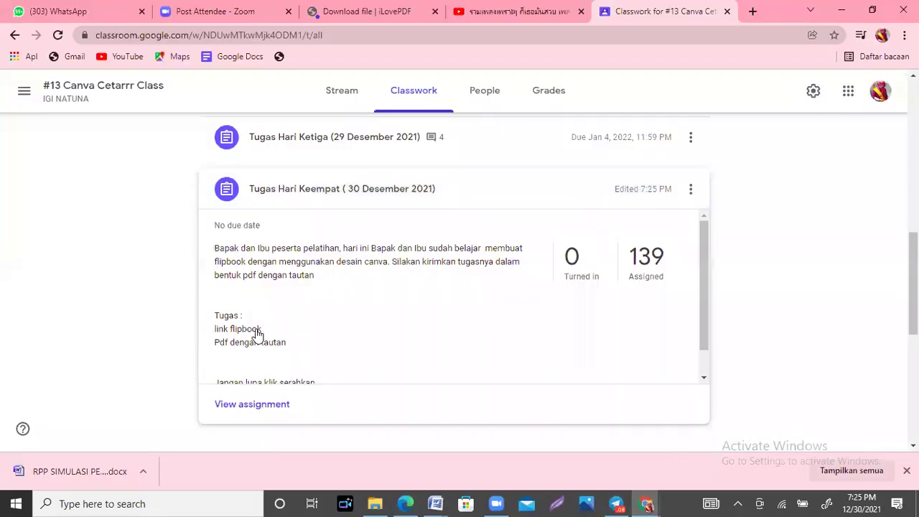
click(497, 504)
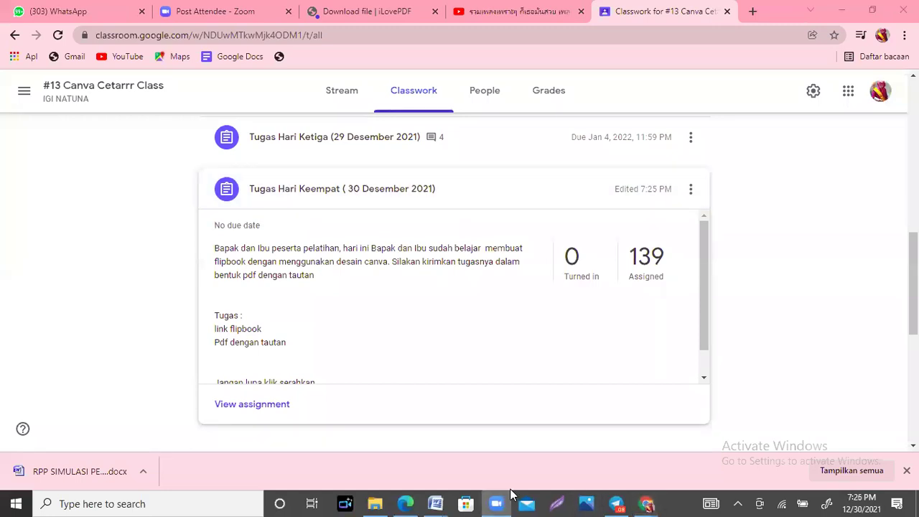
Return to the hereditas PDF in Edge, follow the link on the book stack, and page through the flipbook and back to its cover.
click(406, 503)
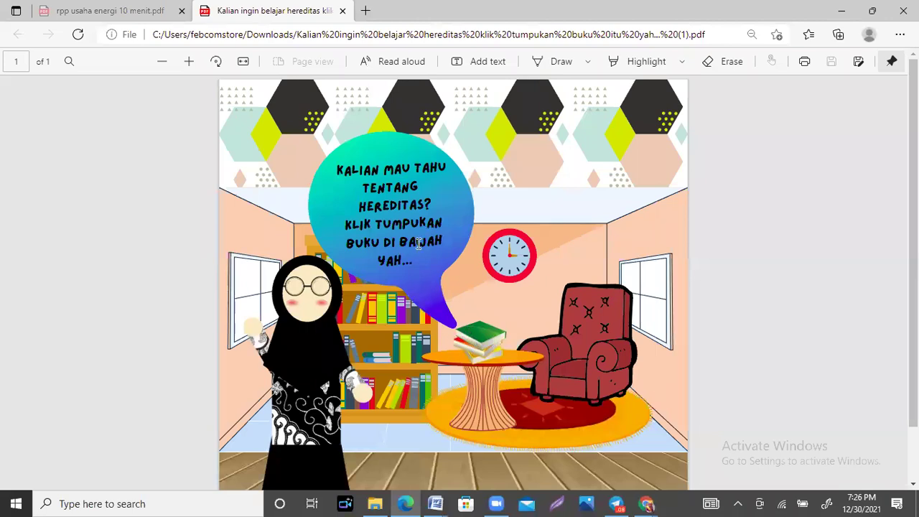
click(472, 342)
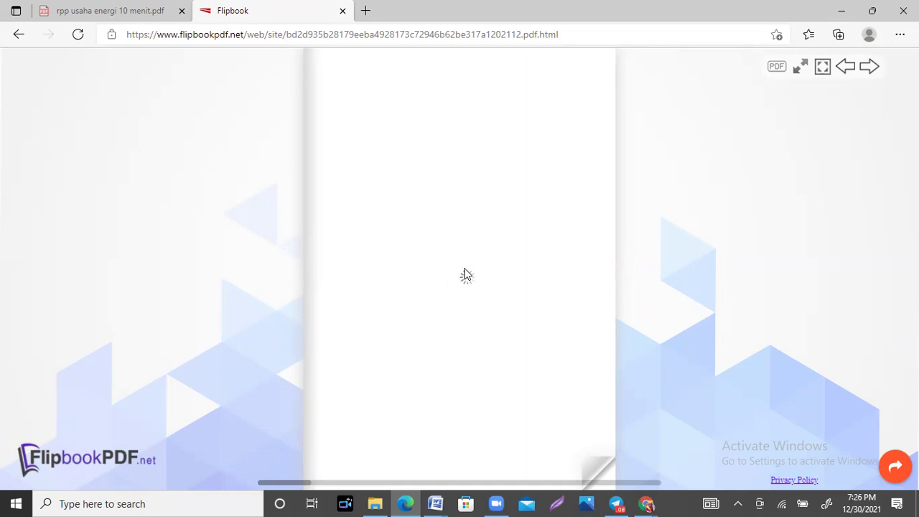
click(623, 269)
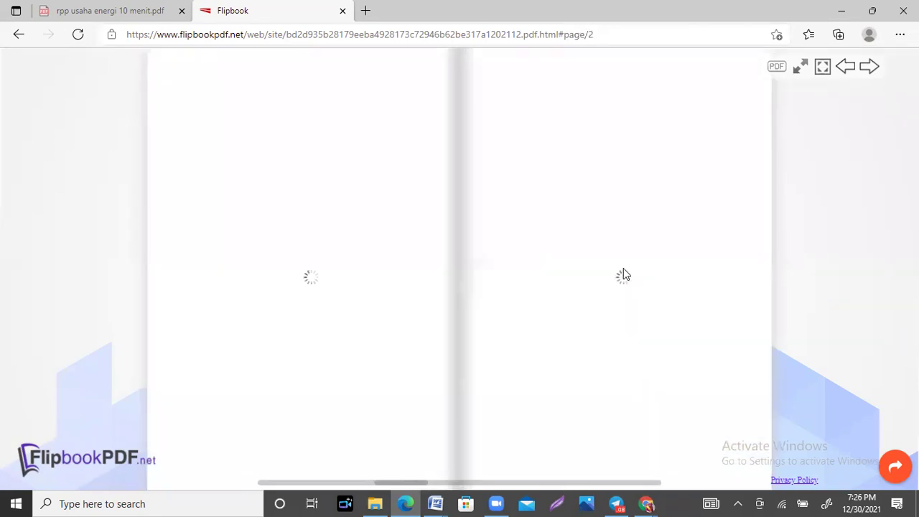
click(781, 263)
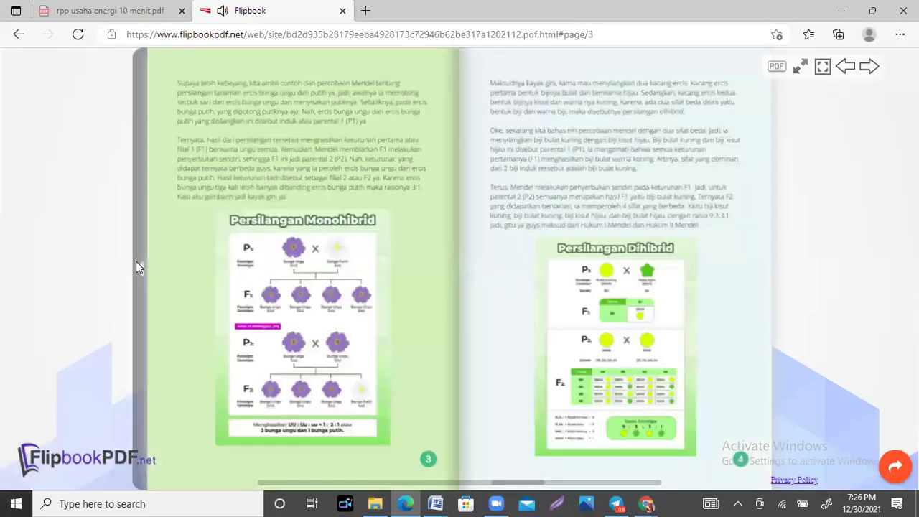
click(137, 263)
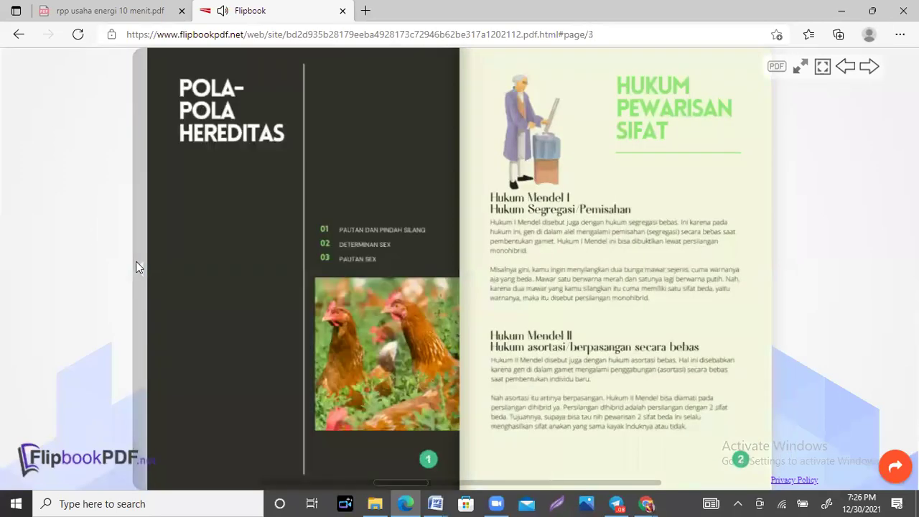
click(136, 263)
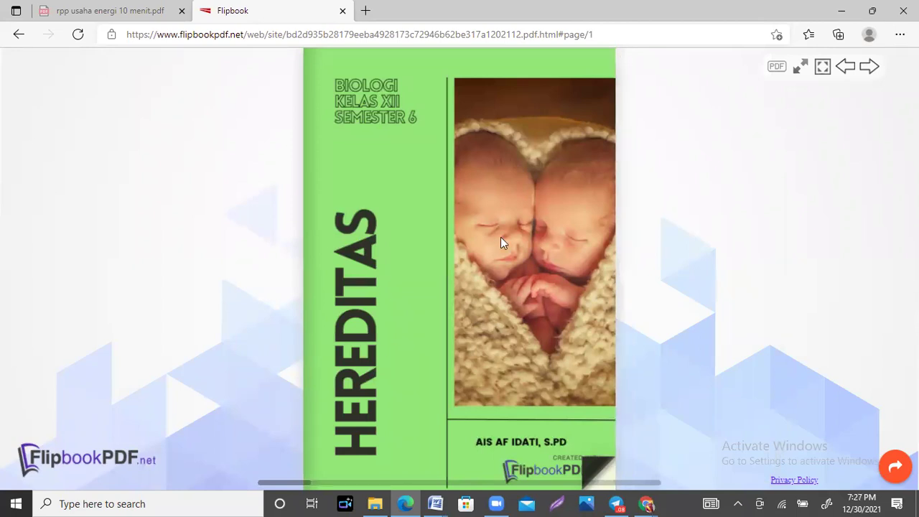
Page through the Hereditas flipbook from its cover to the back cover.
click(622, 265)
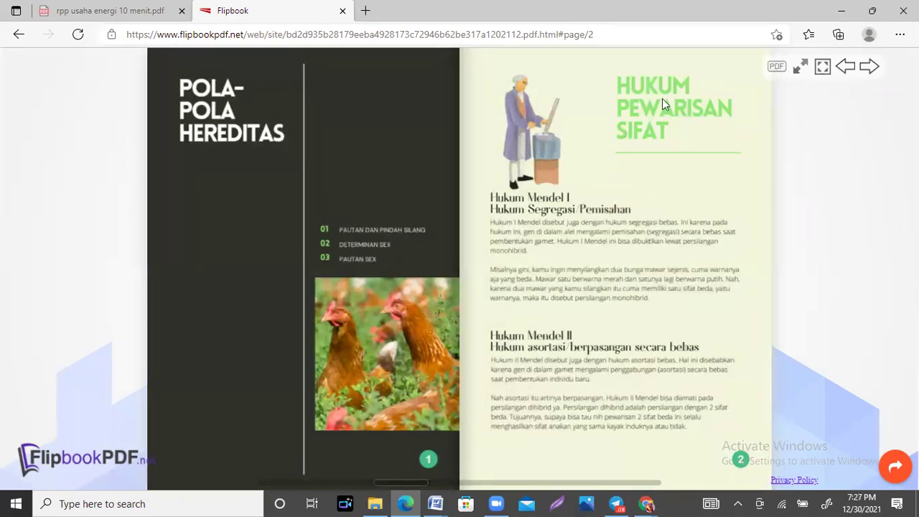
click(778, 270)
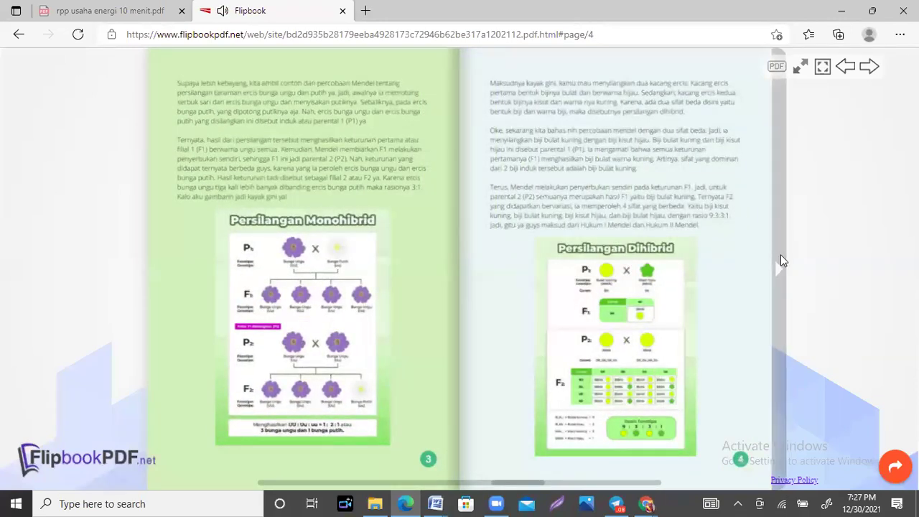
click(781, 254)
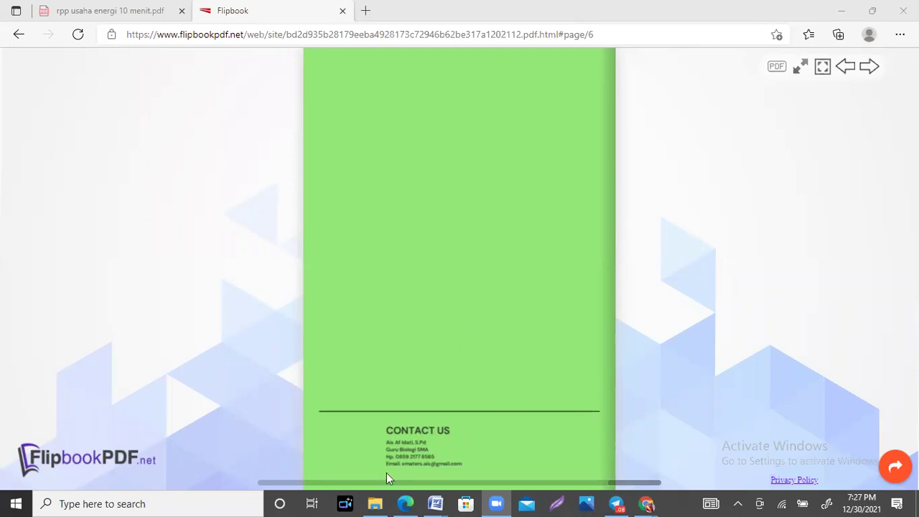
Switch to File Explorer and open the "mau tahu tentang Jangan Komputer ayo klik laptop" PDF from Downloads.
click(375, 504)
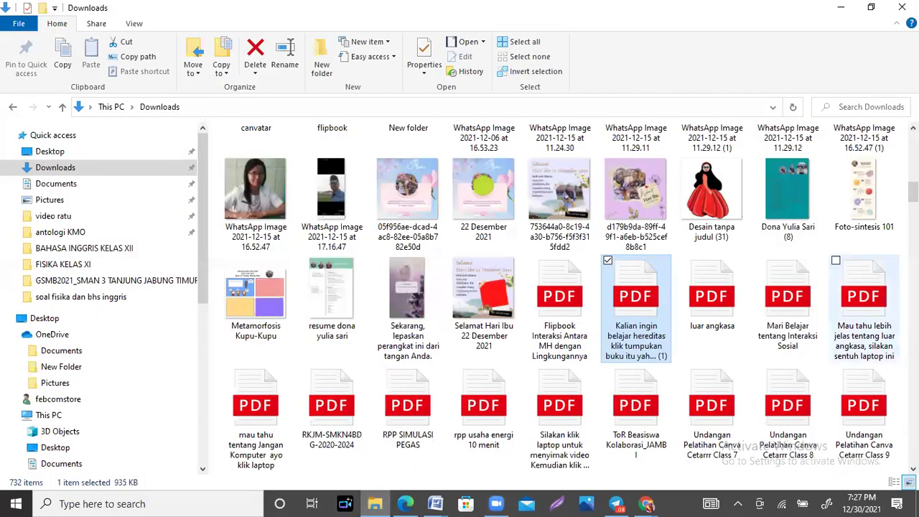
scroll(834, 143, down, 3)
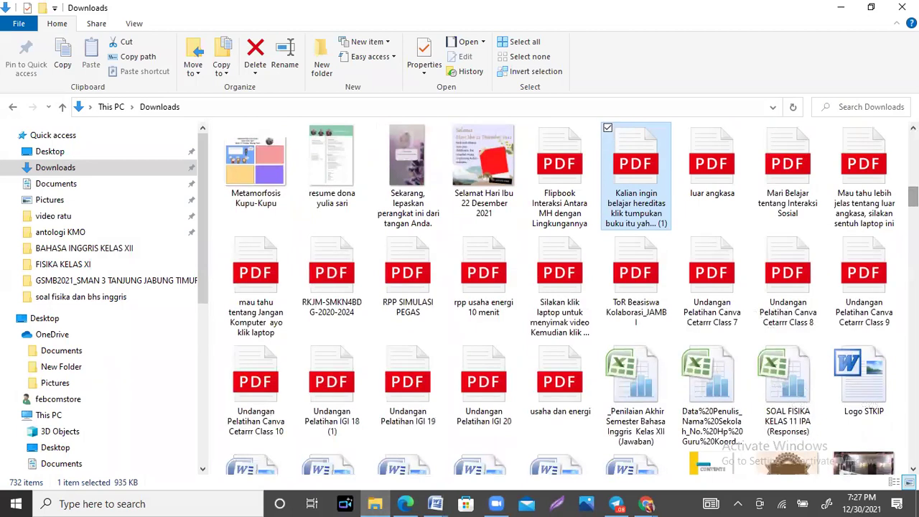
double_click(259, 297)
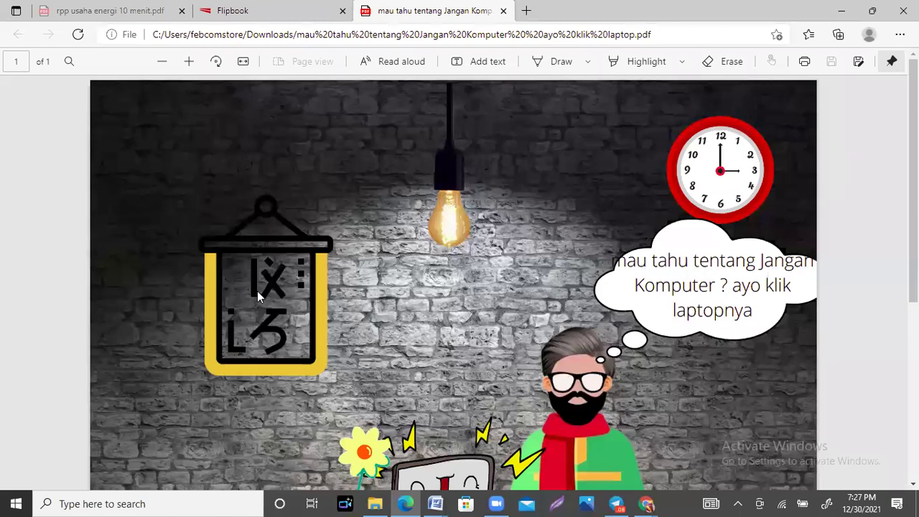
Follow the link on the laptop illustration in the PDF to open its Jaringan Komputer flipbook.
scroll(913, 180, down, 1)
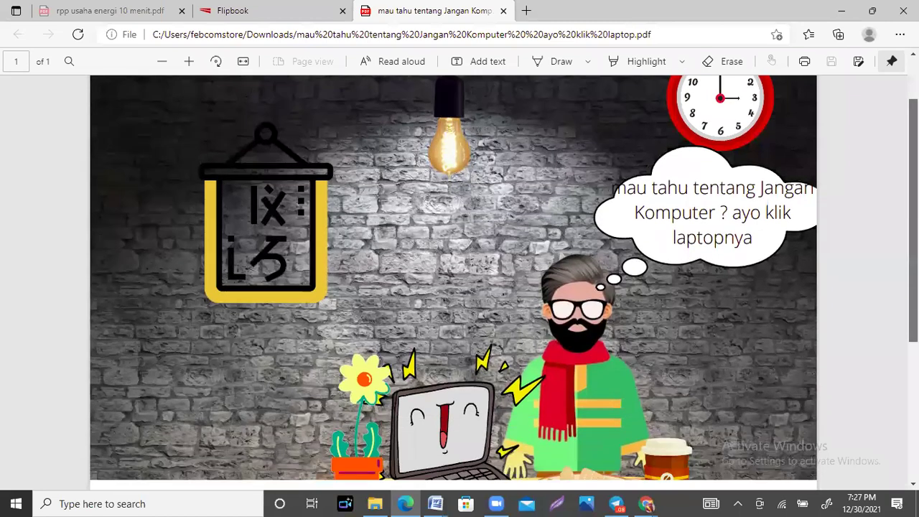
scroll(665, 153, down, 1)
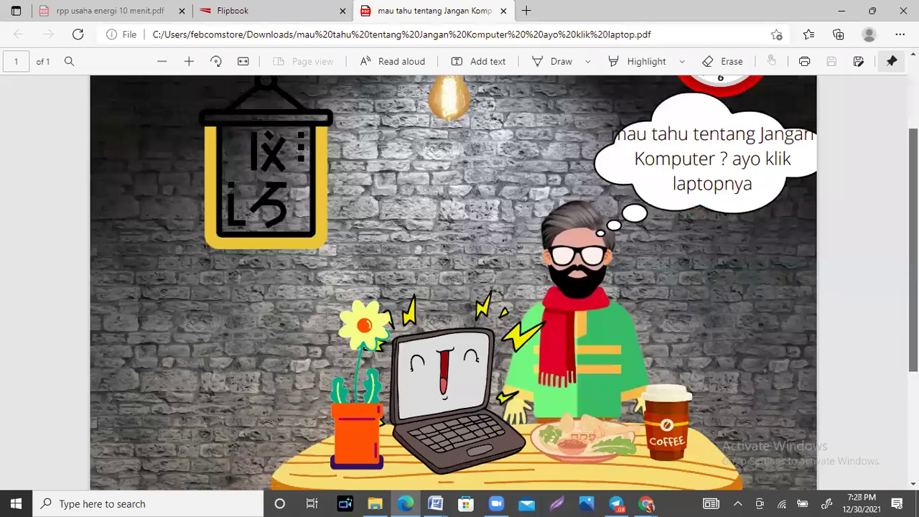
scroll(443, 248, down, 2)
click(447, 302)
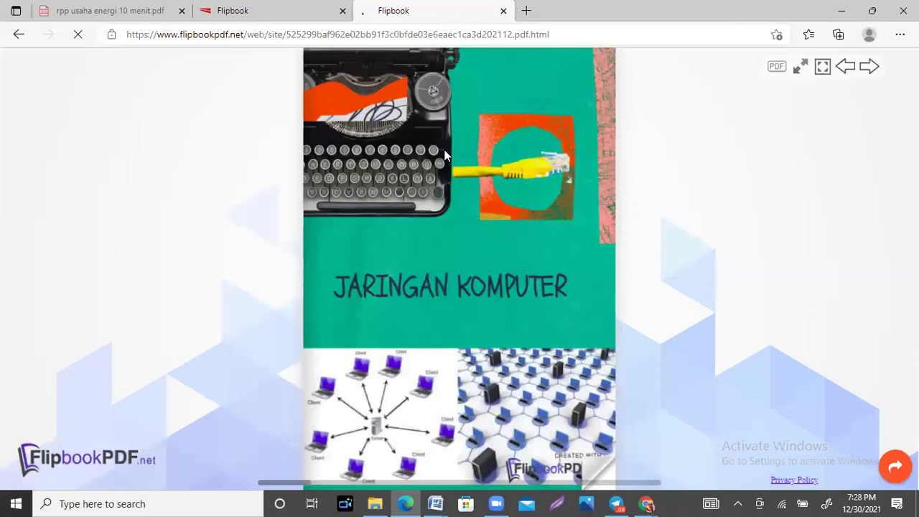
Page through the Jaringan Komputer flipbook from its cover to the back cover.
click(622, 253)
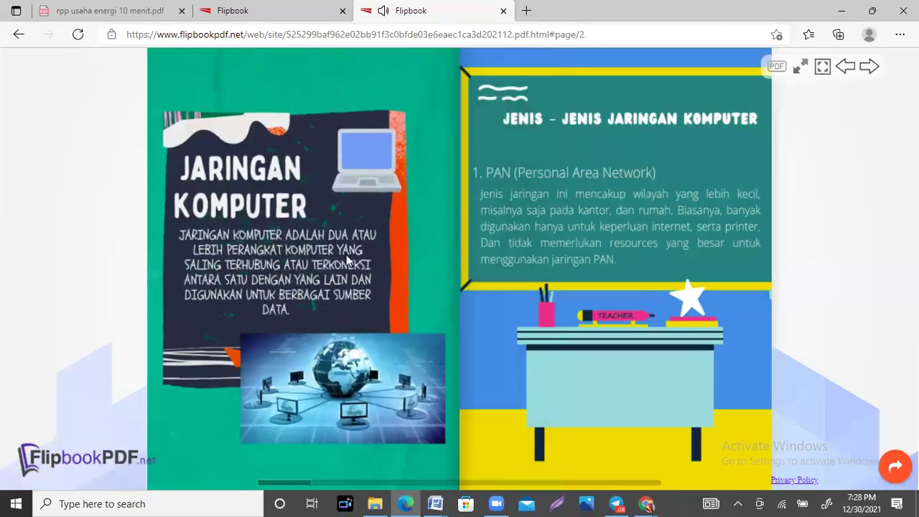
click(780, 269)
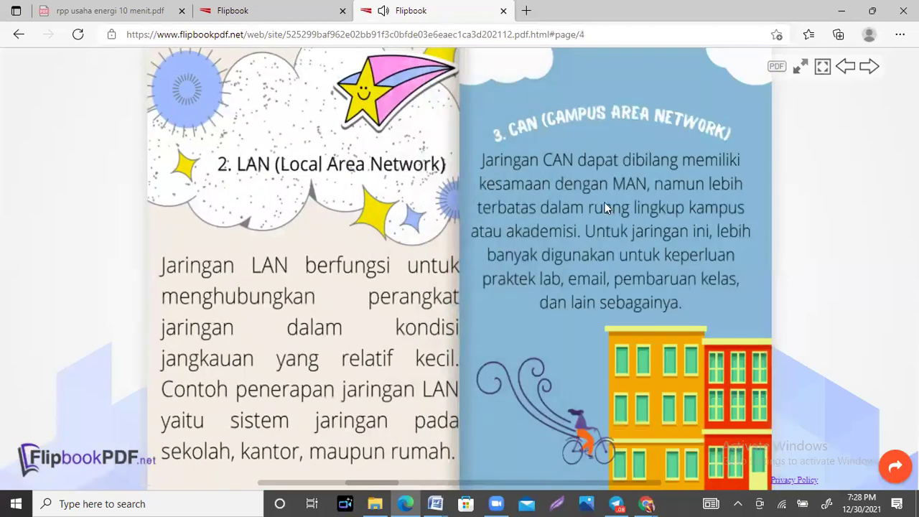
click(780, 271)
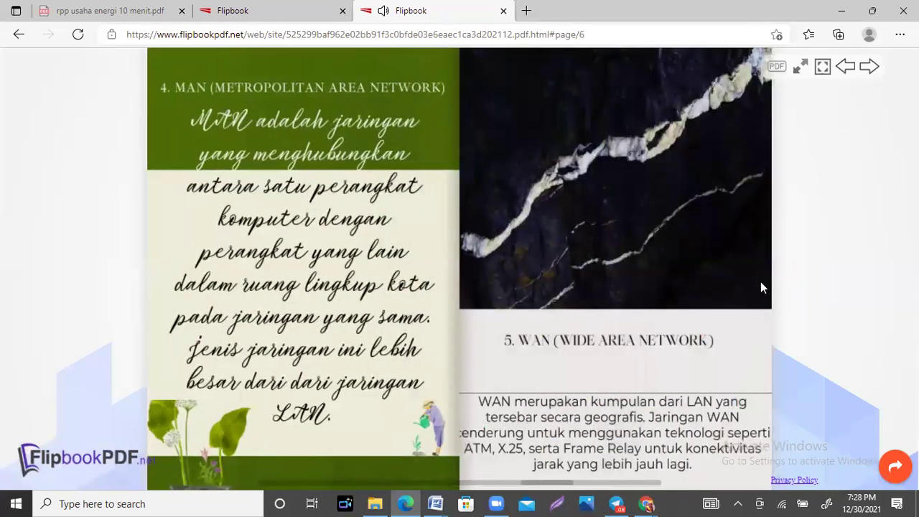
click(778, 281)
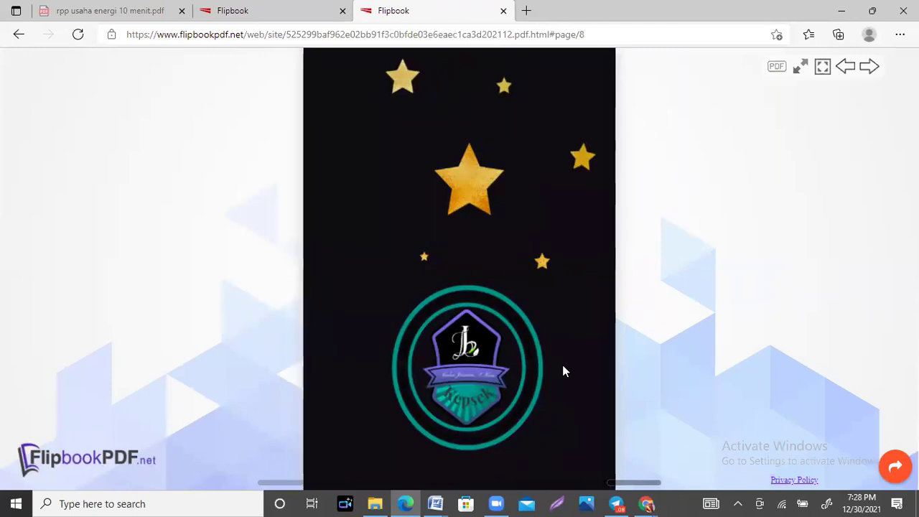
Switch to File Explorer, find the flipbook folder among the Downloads items from earlier this month, and open it.
mouse_move(647, 503)
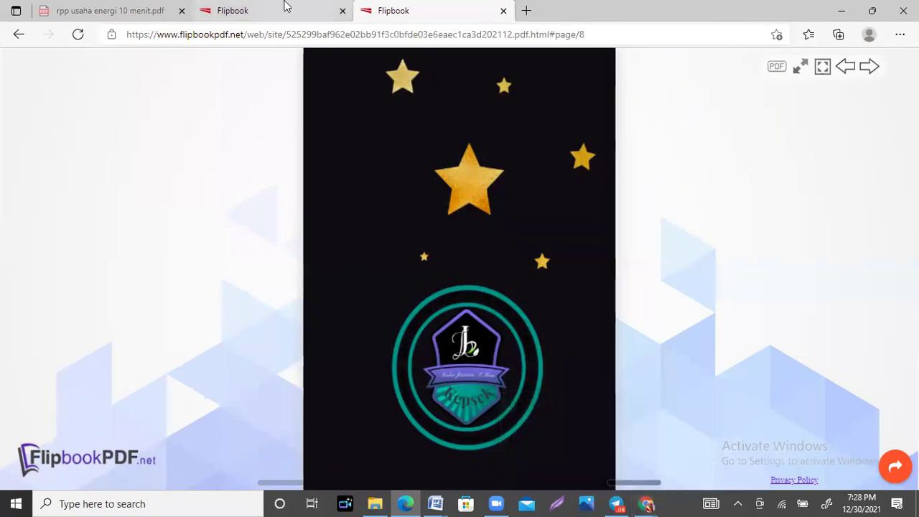
click(375, 503)
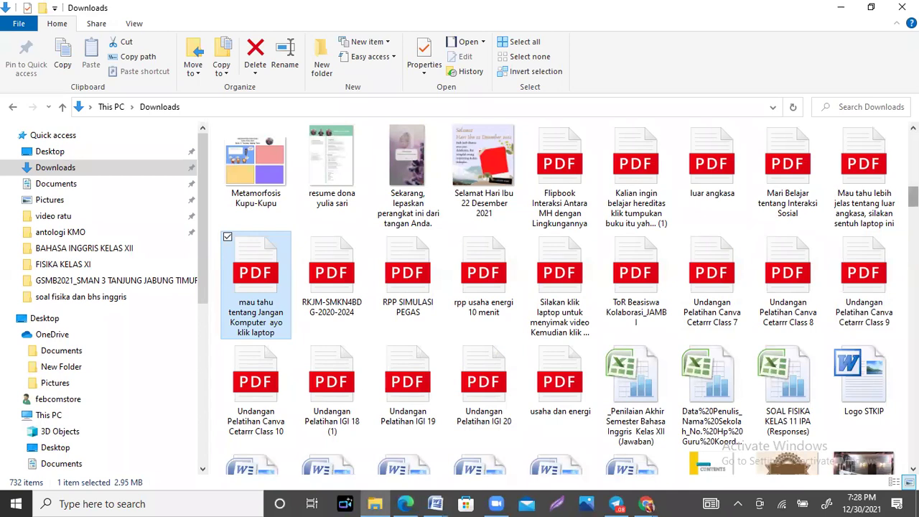
scroll(791, 144, down, 1)
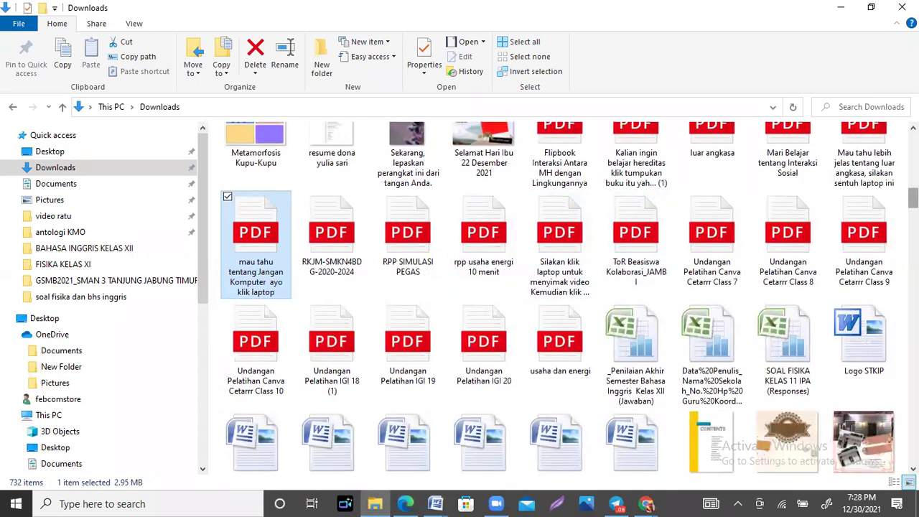
scroll(776, 184, down, 2)
scroll(776, 189, up, 20)
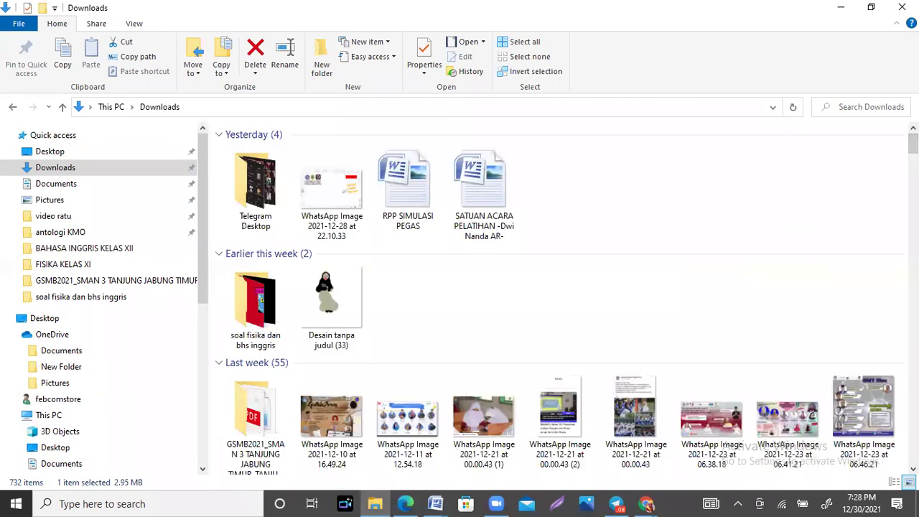
scroll(880, 172, down, 4)
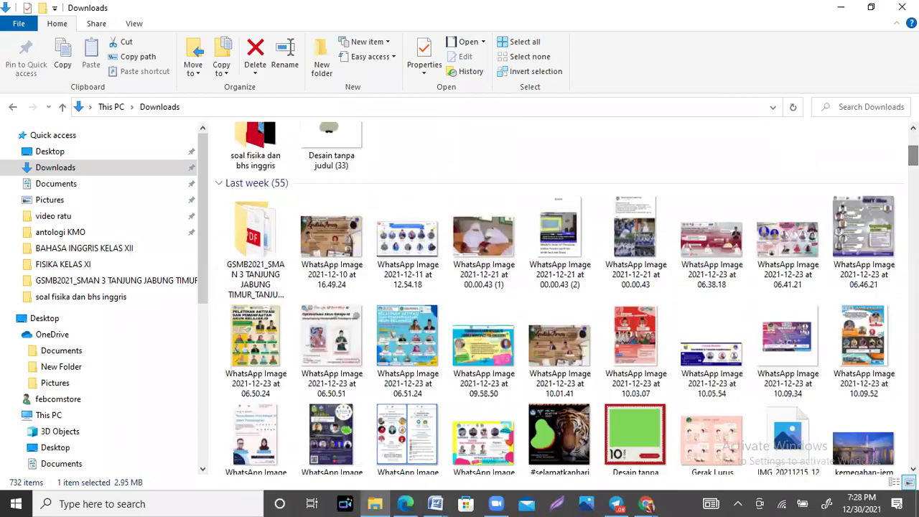
scroll(879, 171, down, 10)
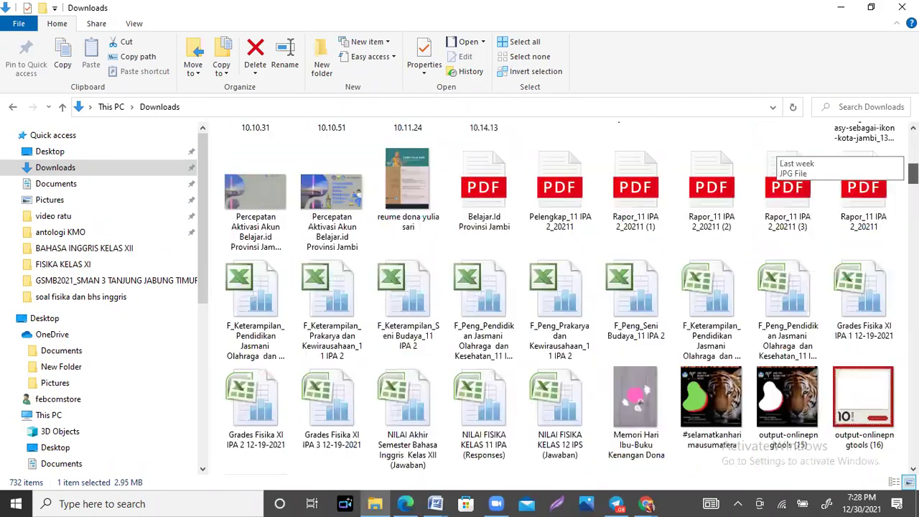
scroll(879, 172, up, 5)
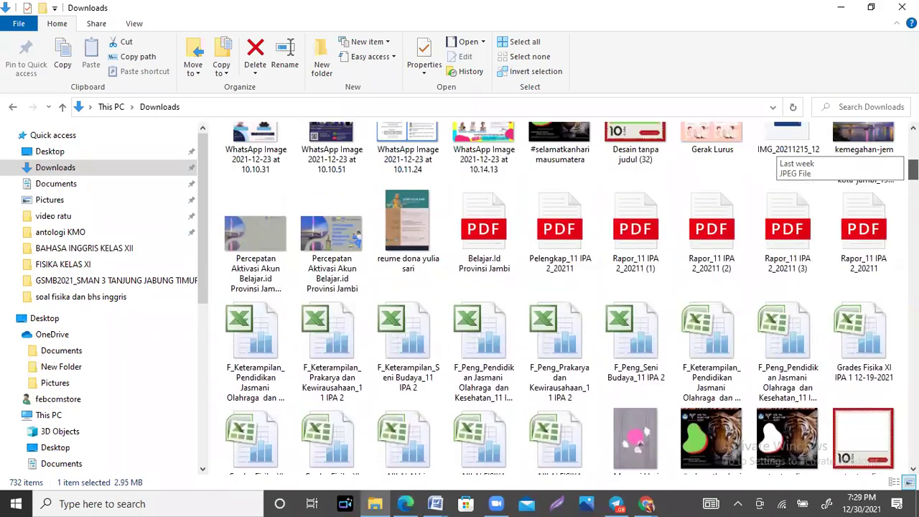
scroll(879, 172, up, 1)
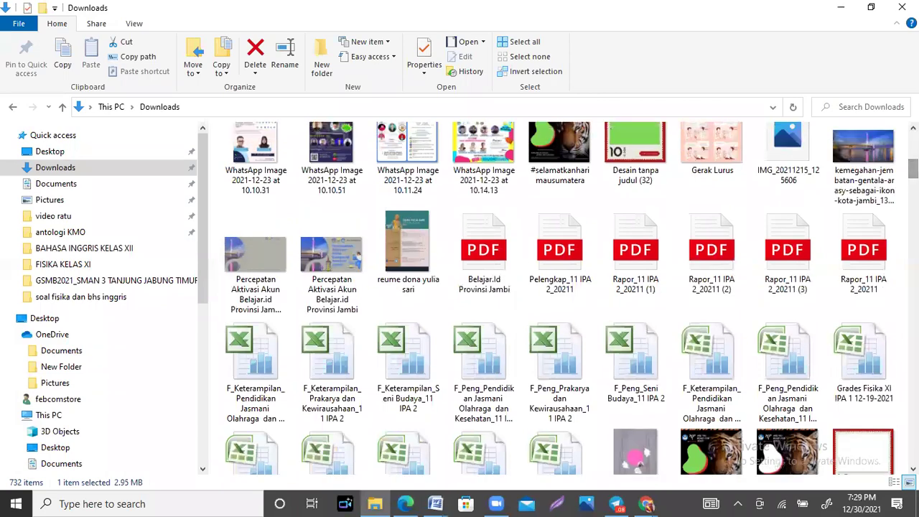
scroll(879, 172, up, 3)
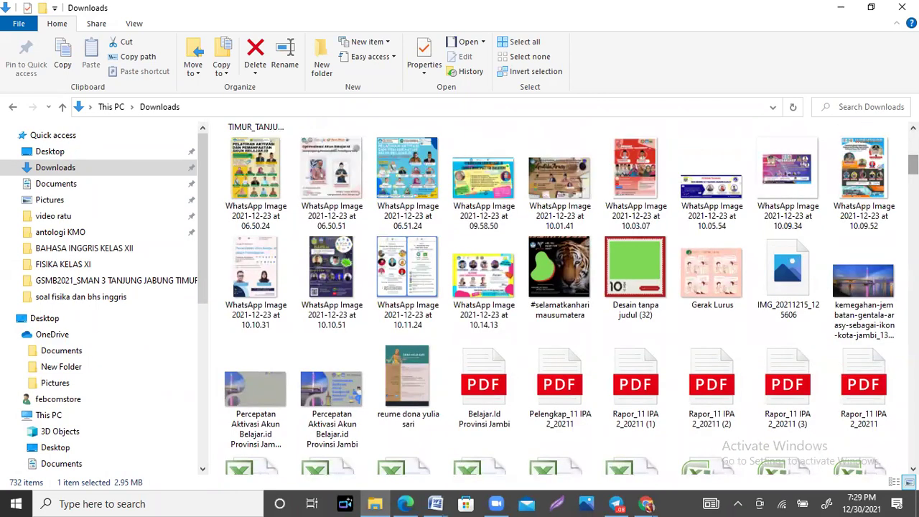
scroll(879, 171, down, 8)
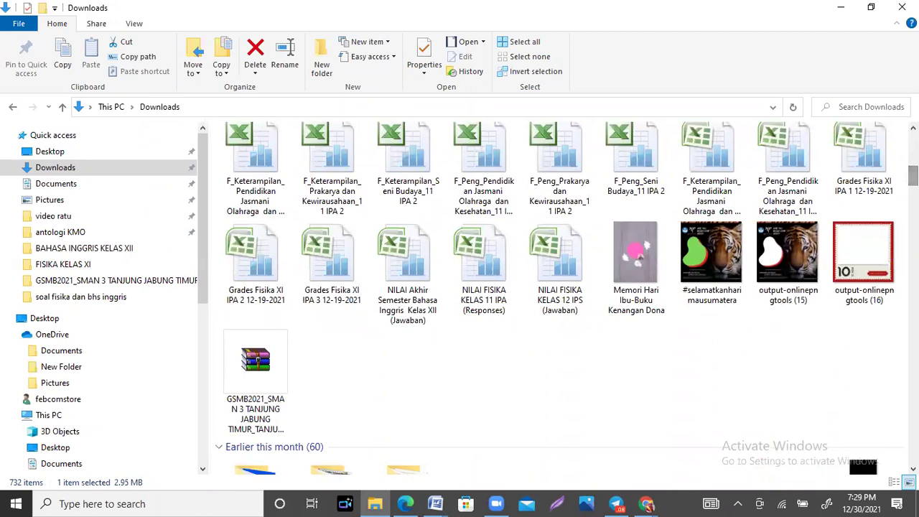
scroll(779, 176, down, 3)
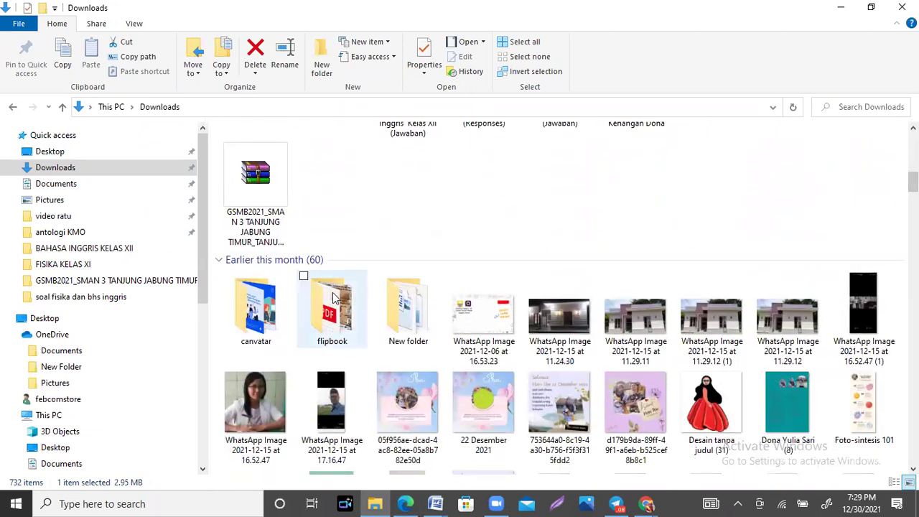
double_click(332, 298)
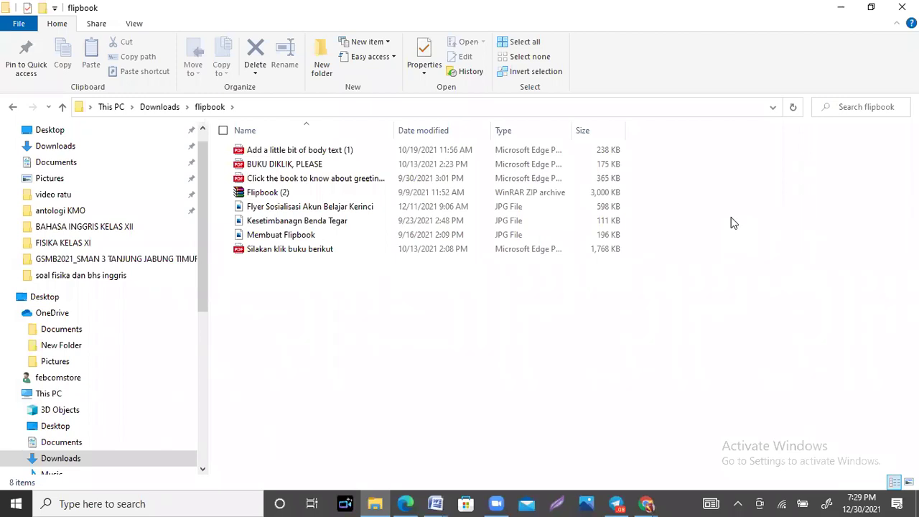
Open the Flipbook (2) ZIP archive in WinRAR, dismiss the dialog, and open its index.html in the browser.
click(352, 192)
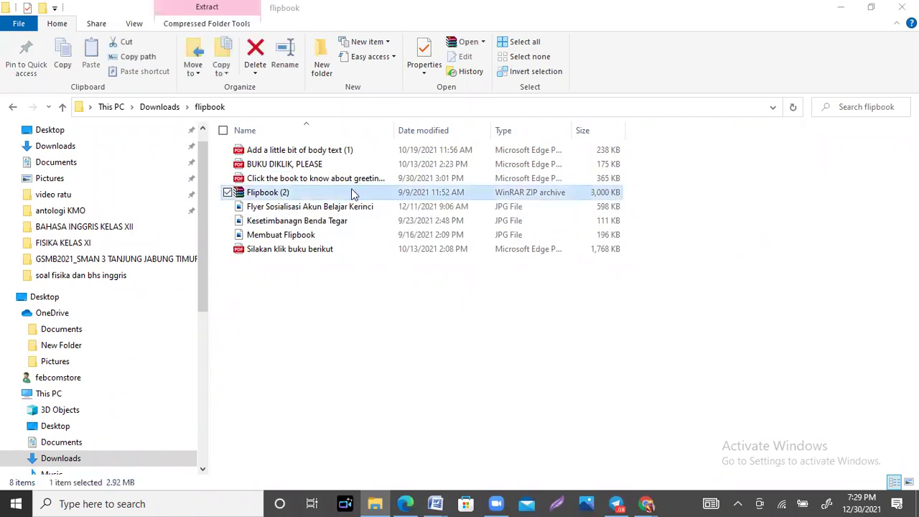
double_click(351, 191)
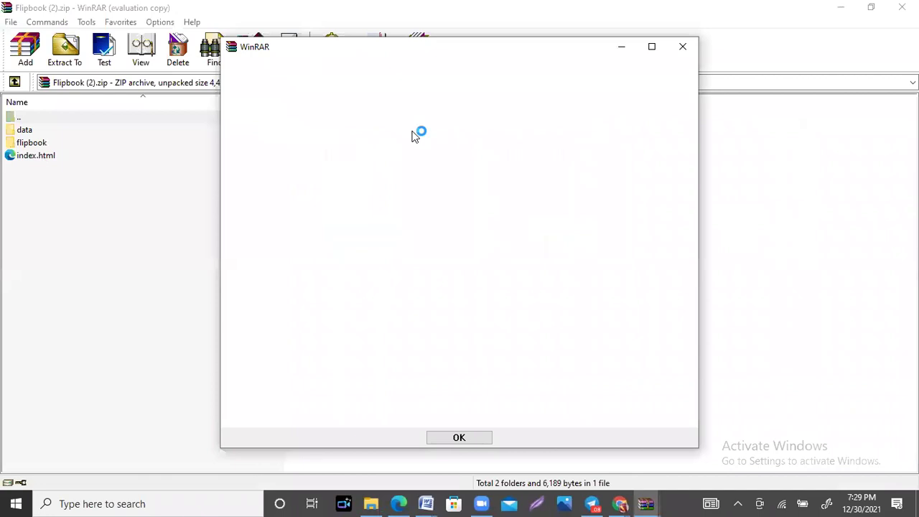
click(684, 44)
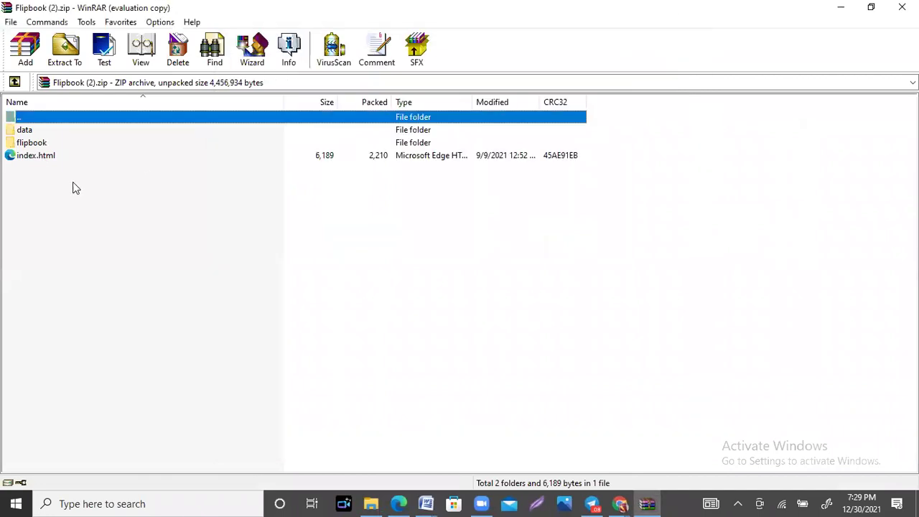
double_click(42, 156)
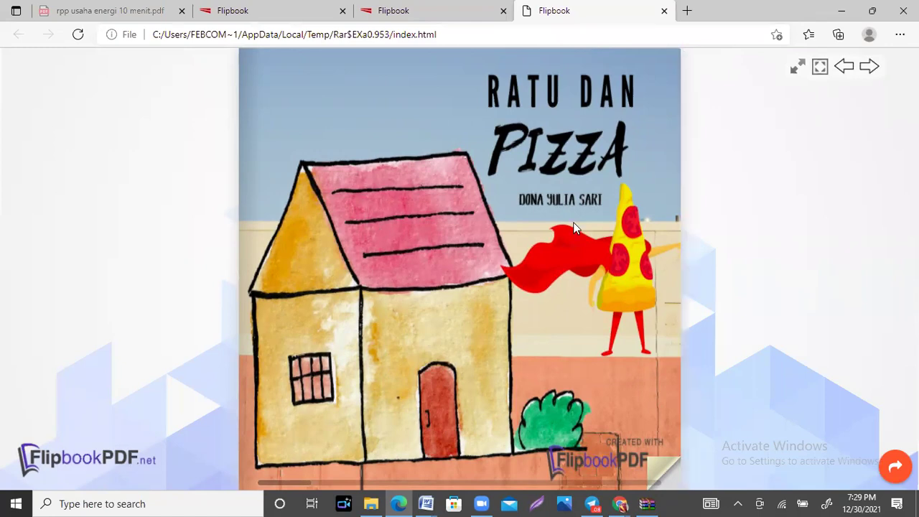
Page through the Ratu dan Pizza flipbook to its closing story pages and back to the cover.
click(686, 278)
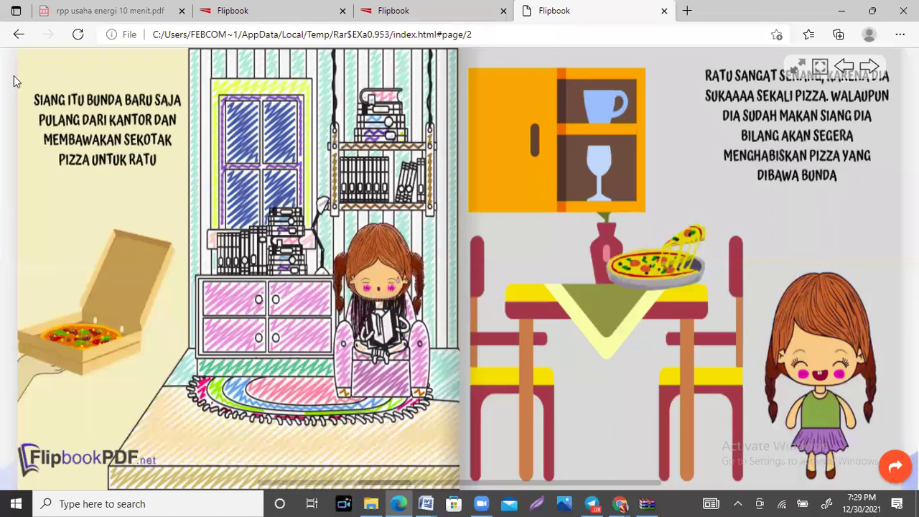
key(Right)
key(Right)
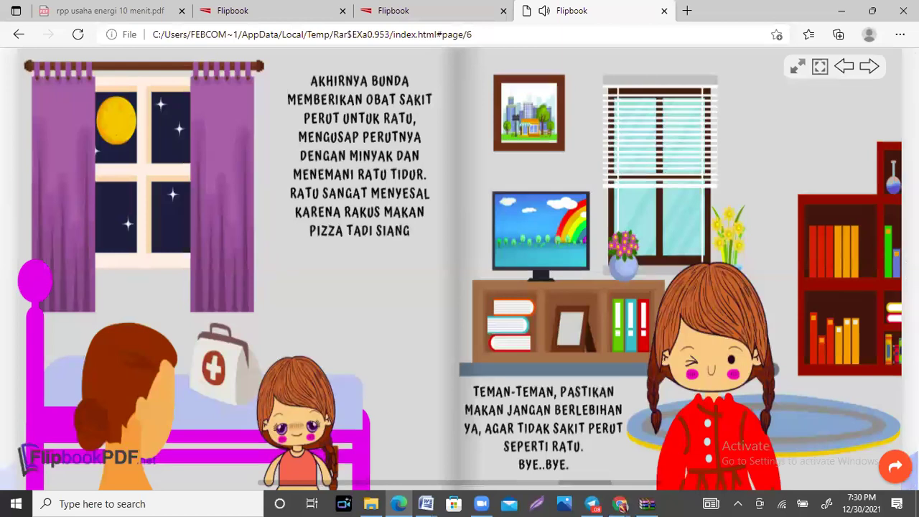
click(11, 271)
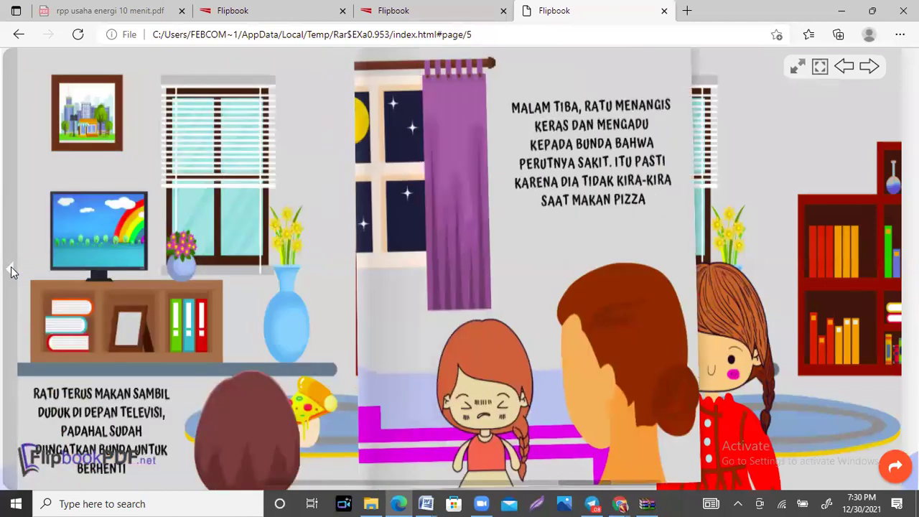
click(11, 271)
click(11, 270)
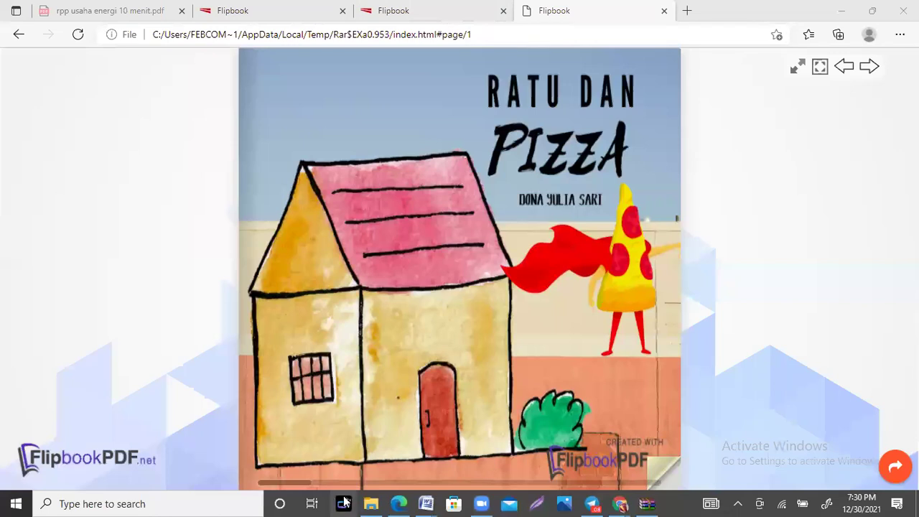
Return to the flipbook folder in File Explorer and open the Membuat Flipbook image.
click(370, 504)
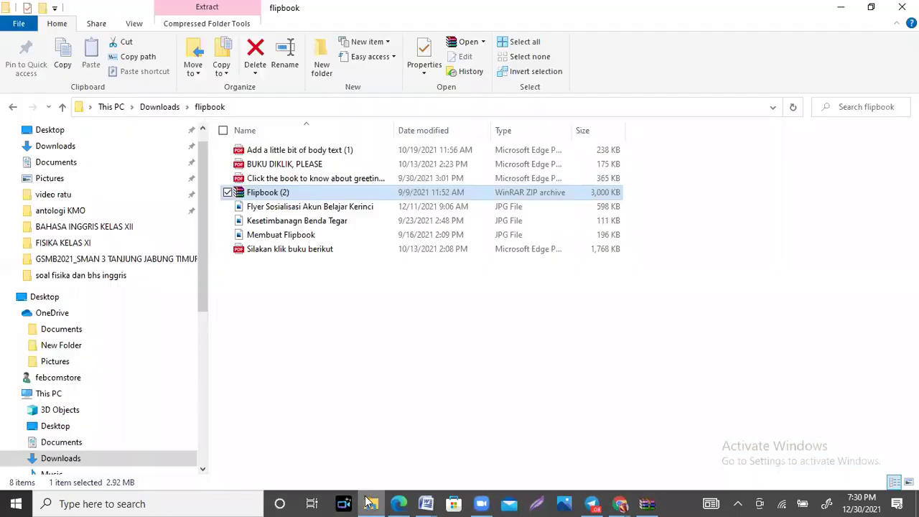
click(262, 326)
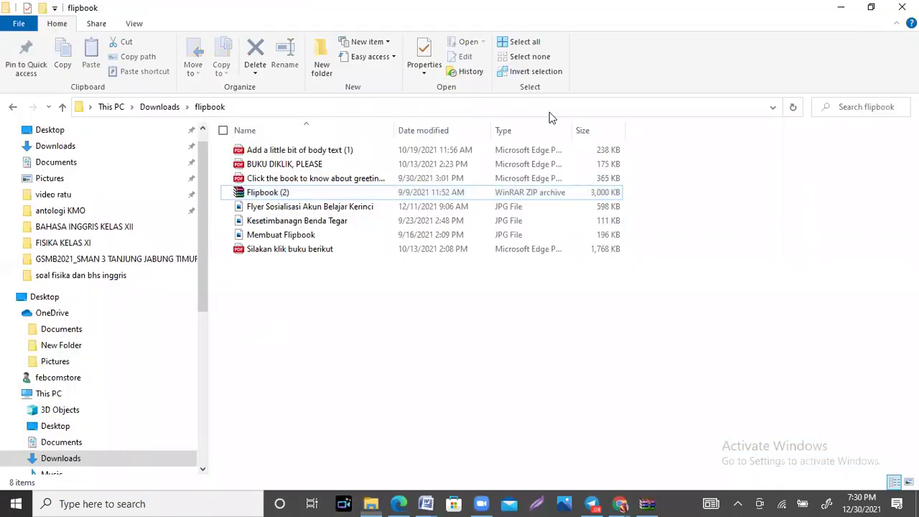
click(307, 238)
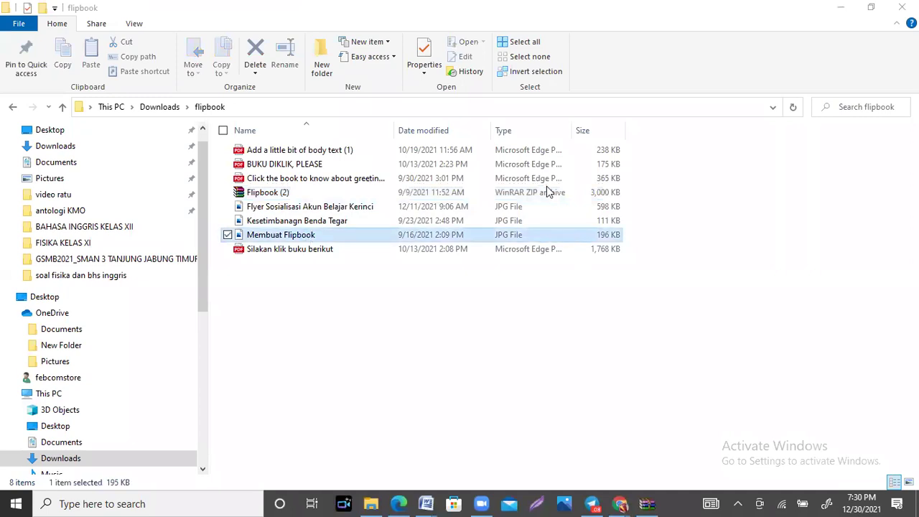
key(Return)
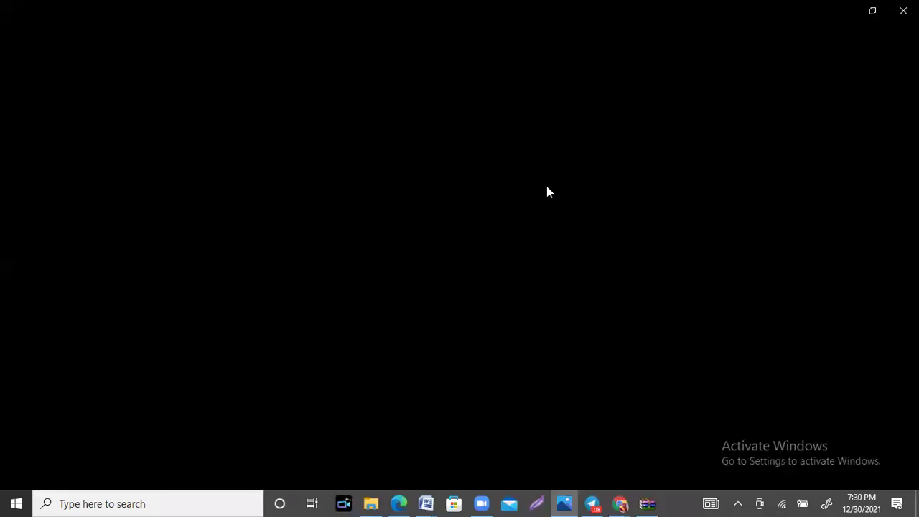
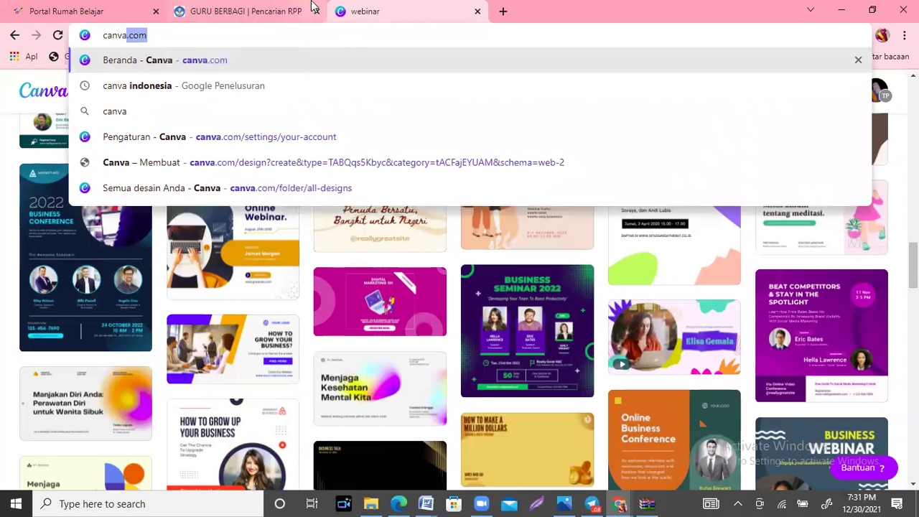
Load canva.com in Chrome in place of the webinar template search.
text(a.com)
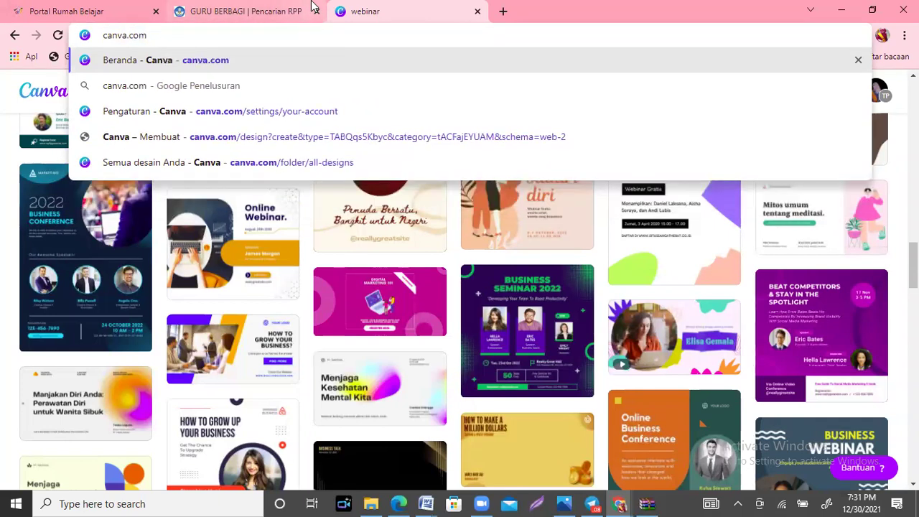
key(Return)
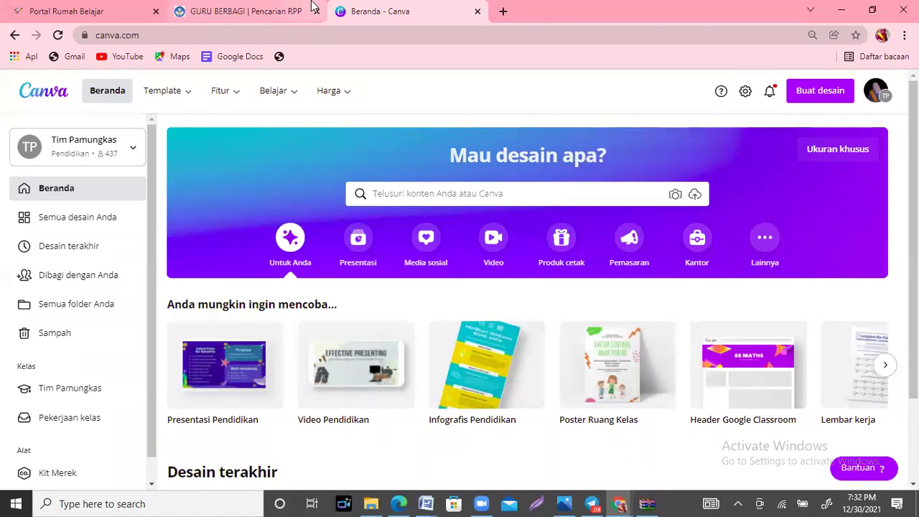
Switch the Canva account to the C3 Batch 2 dan 13 team and look through its recent designs.
click(883, 92)
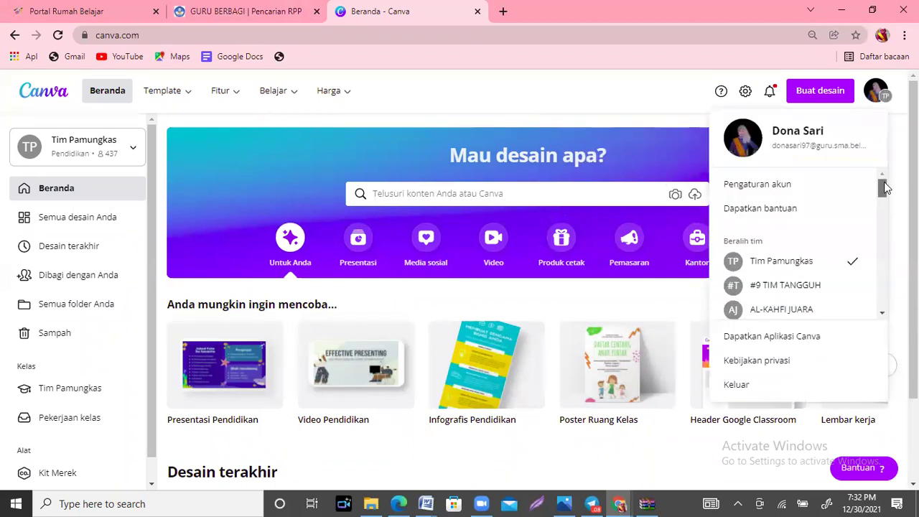
scroll(884, 182, down, 2)
click(790, 231)
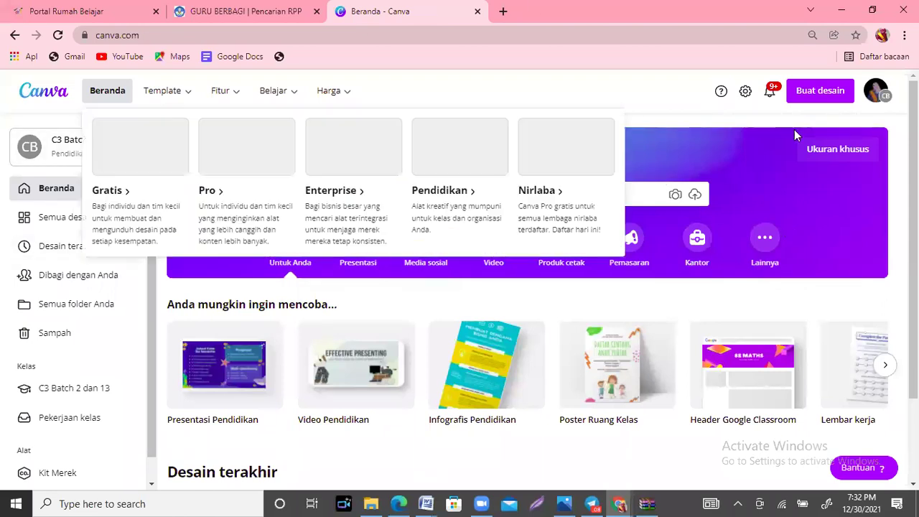
scroll(528, 230, down, 2)
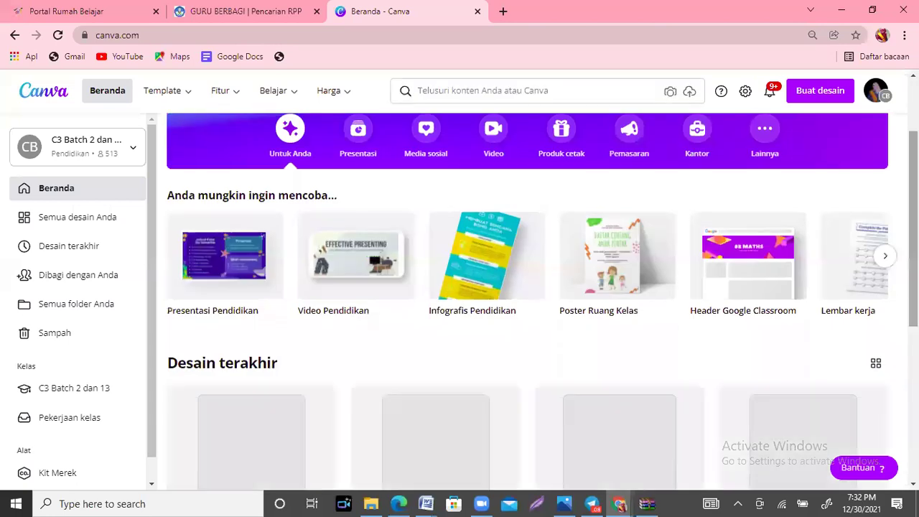
scroll(528, 301, down, 4)
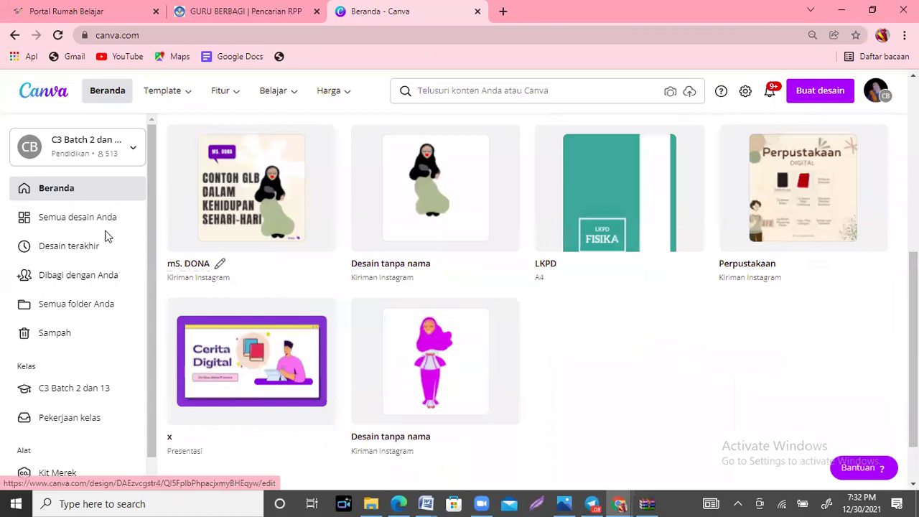
Look through the shared designs and folders of the C3 Batch 2 dan 13 class.
click(50, 403)
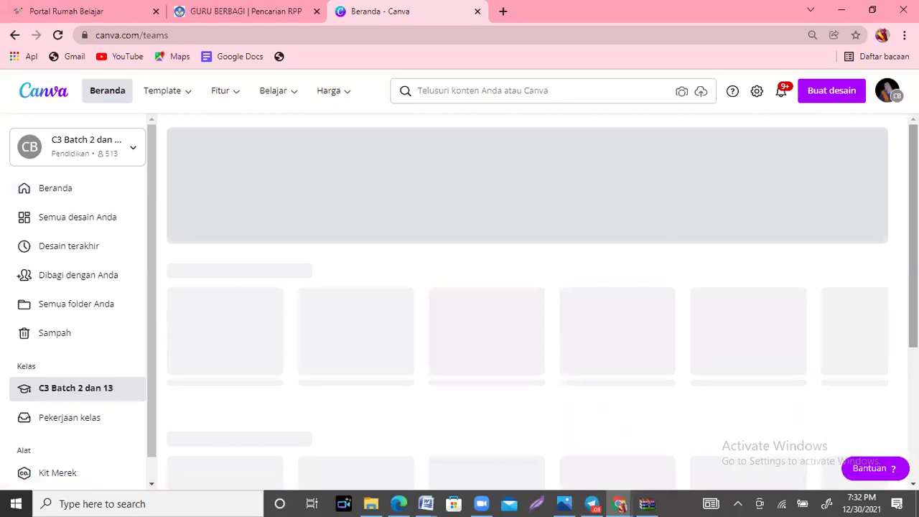
scroll(344, 197, down, 3)
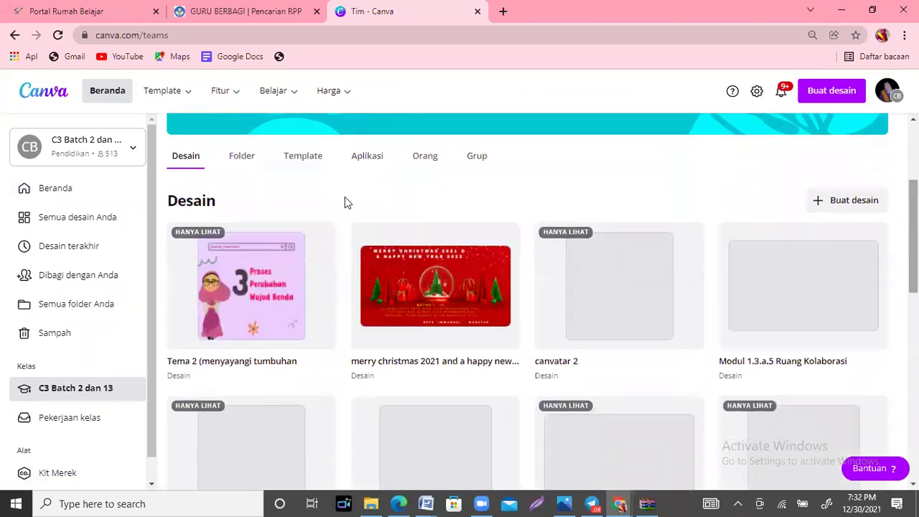
click(243, 157)
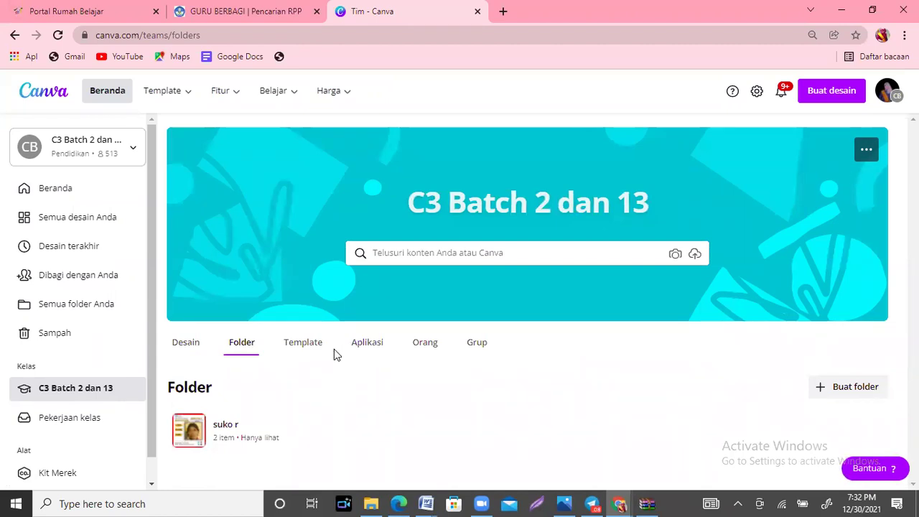
click(183, 343)
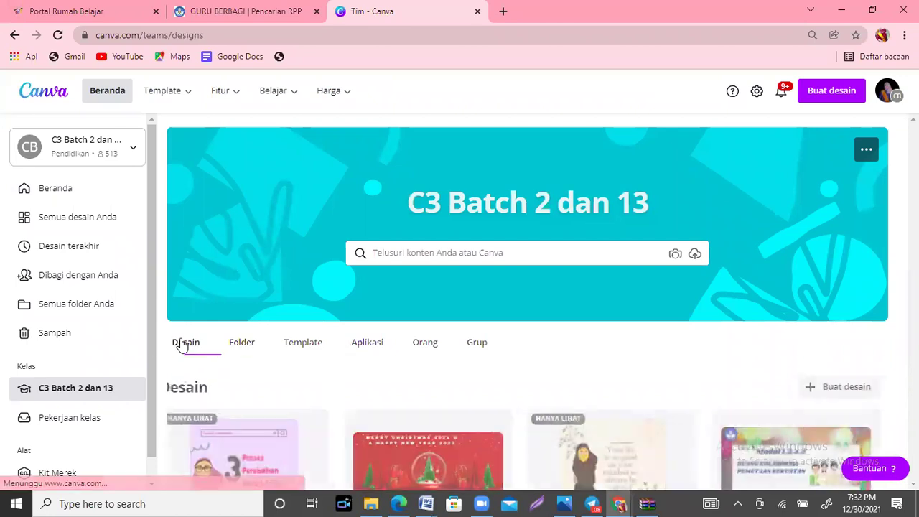
scroll(528, 302, down, 6)
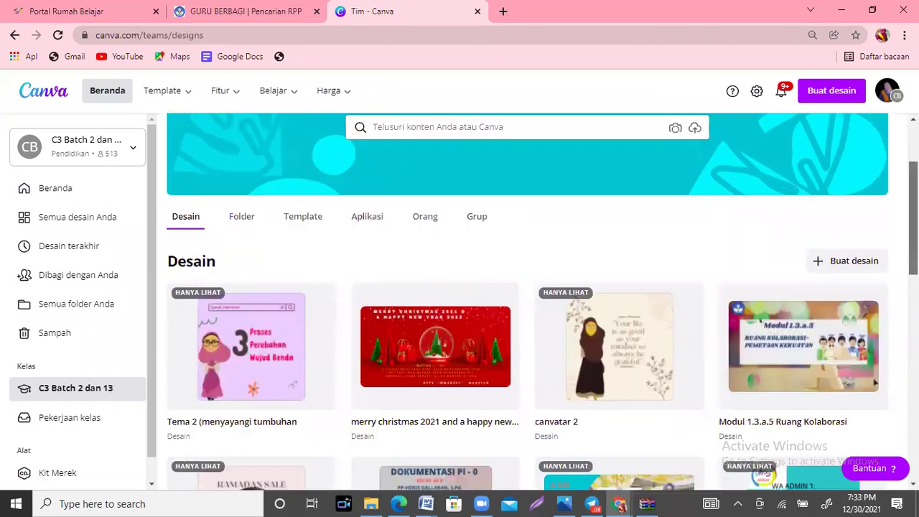
scroll(415, 151, down, 4)
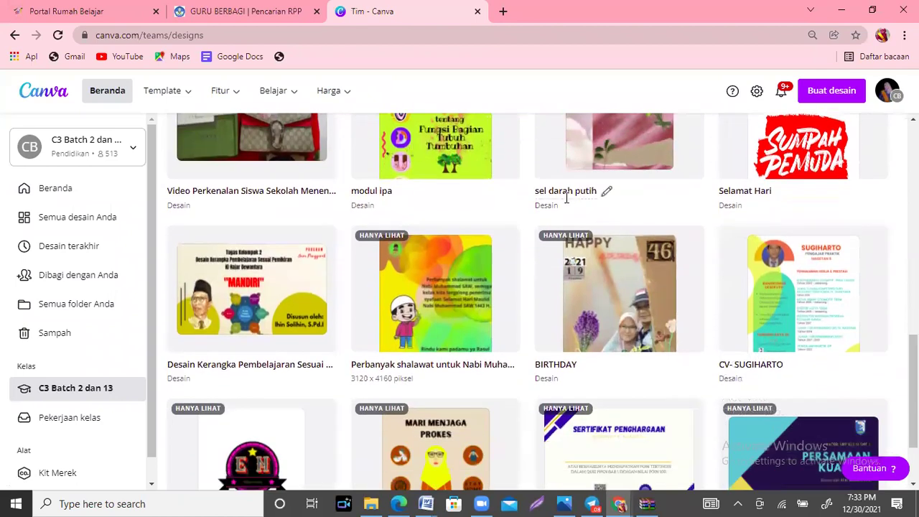
scroll(574, 262, down, 2)
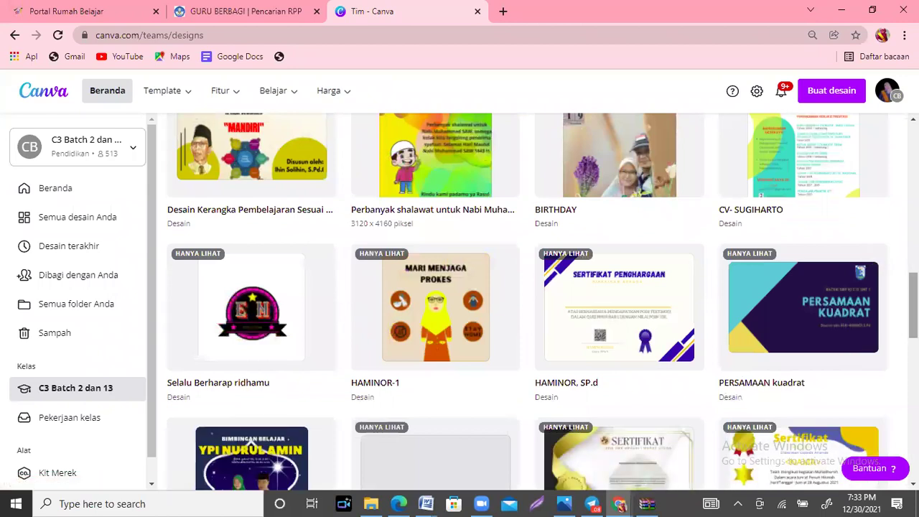
scroll(797, 302, down, 3)
key(Home)
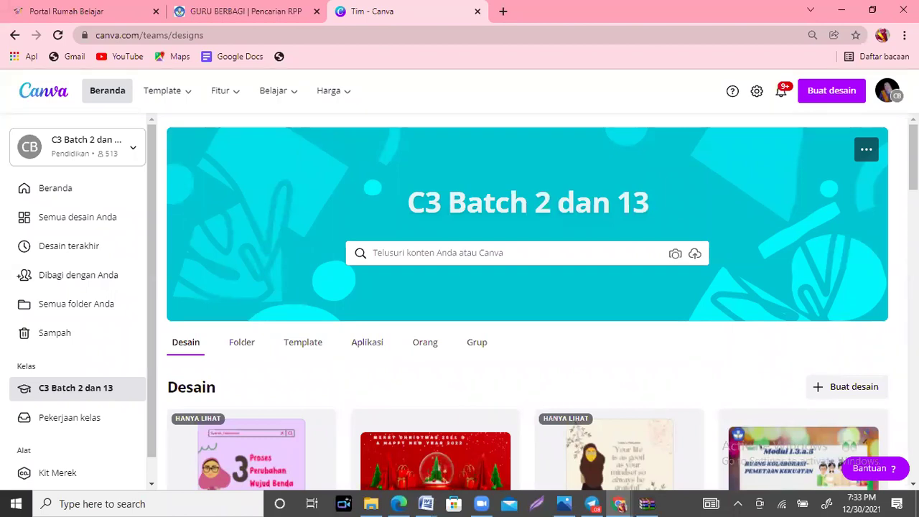
Create a blank Buklet design by searching the design types for "buklet", and browse its booklet templates.
click(829, 95)
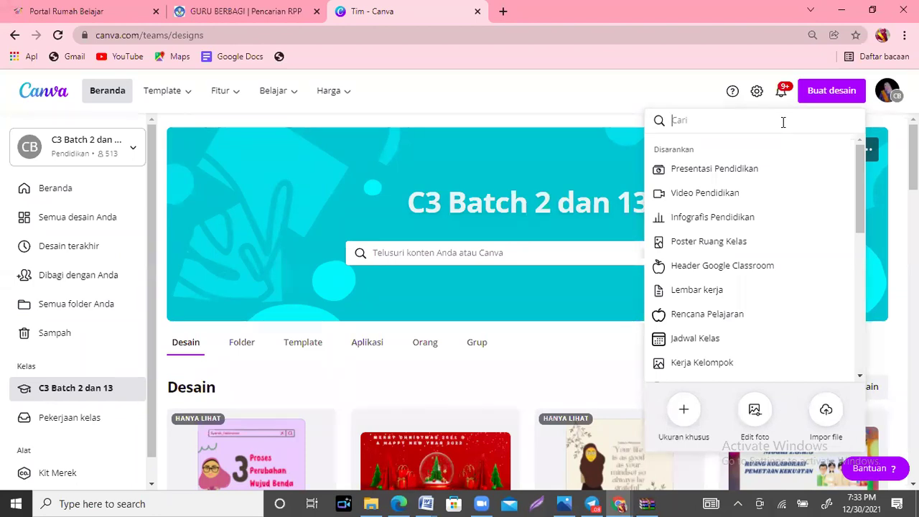
text(buklet)
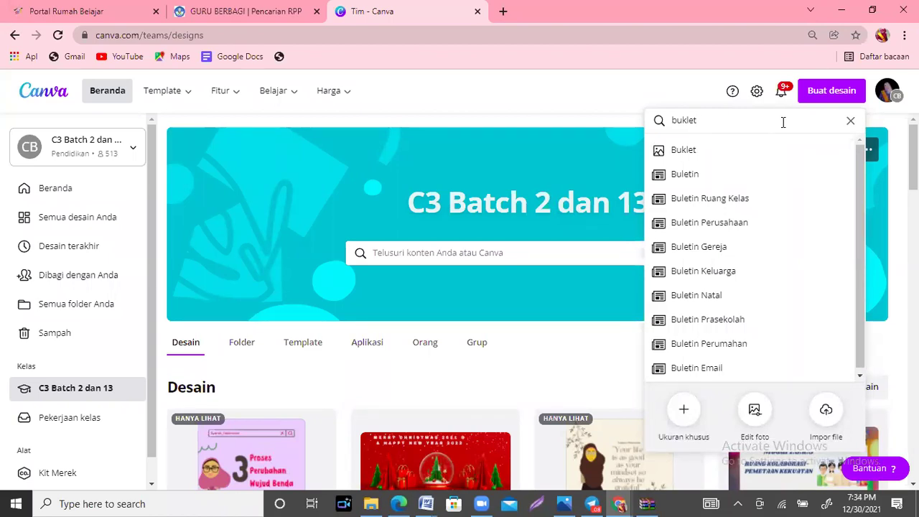
click(704, 151)
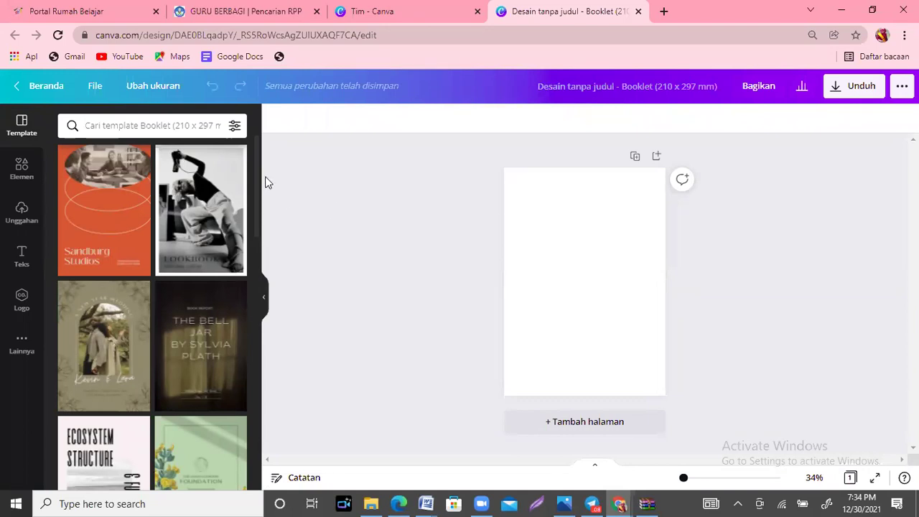
drag(254, 149, 258, 386)
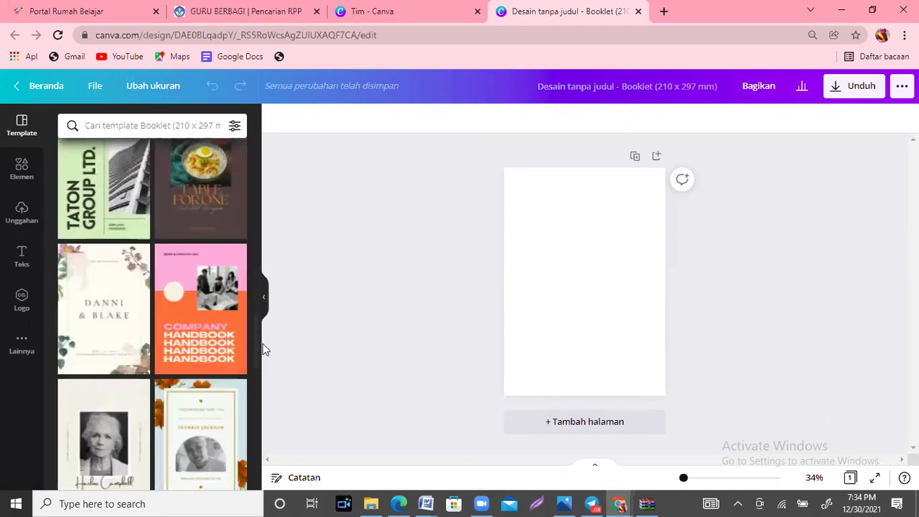
drag(257, 326, 256, 339)
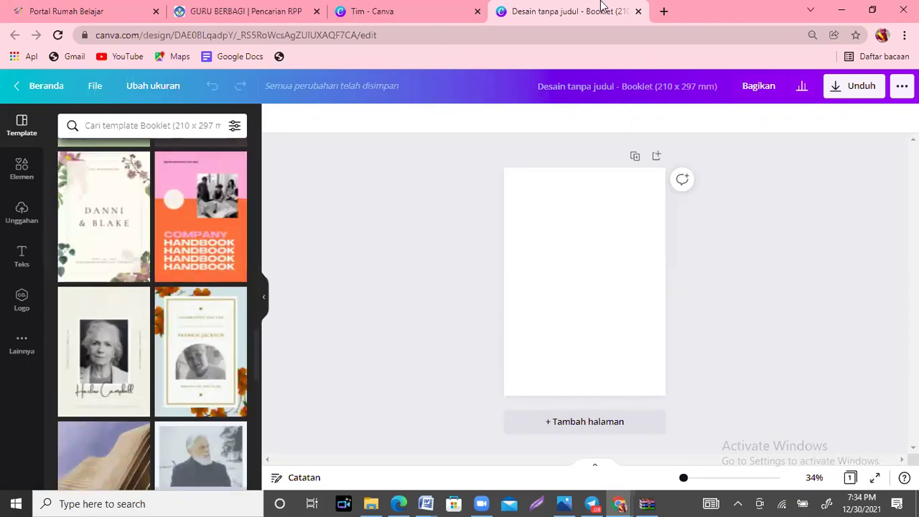
From the team page, create a Buku kliping design of 25 × 20 cm by searching "kliping", and browse its templates.
click(440, 7)
drag(726, 119, 658, 117)
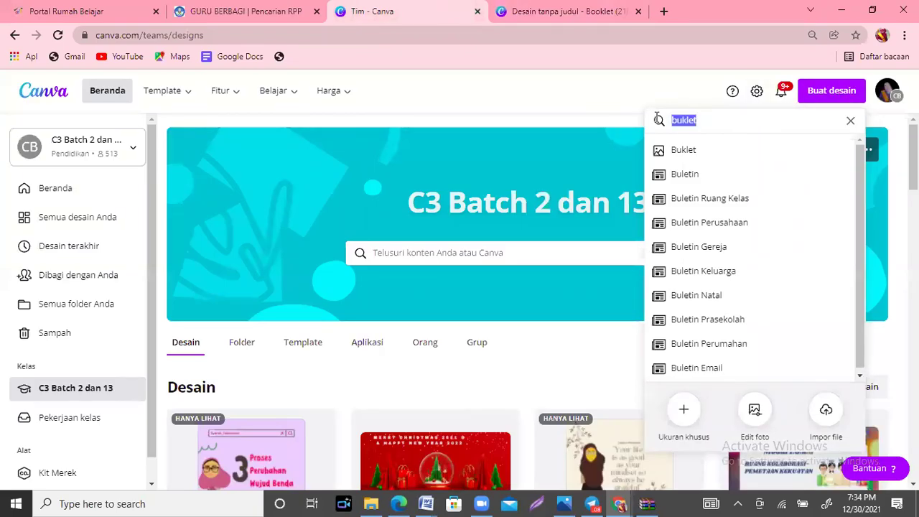
text(kliping)
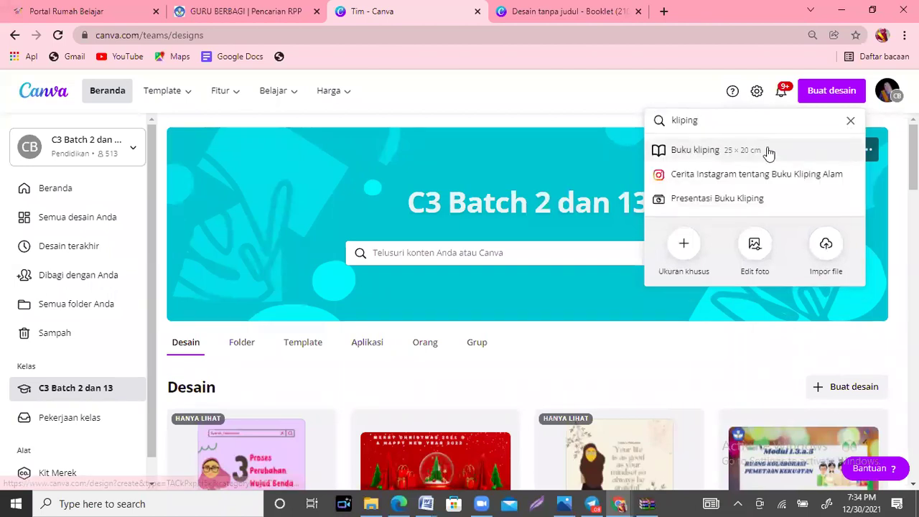
click(769, 153)
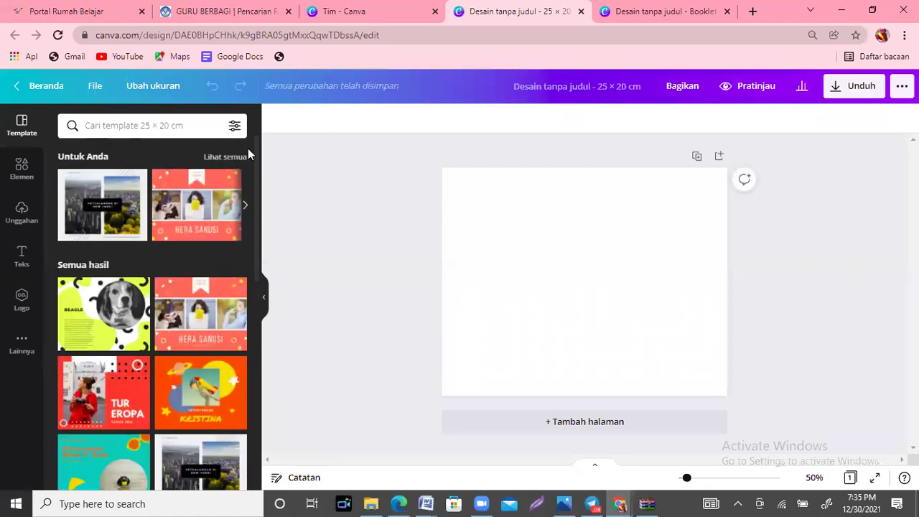
scroll(257, 154, down, 3)
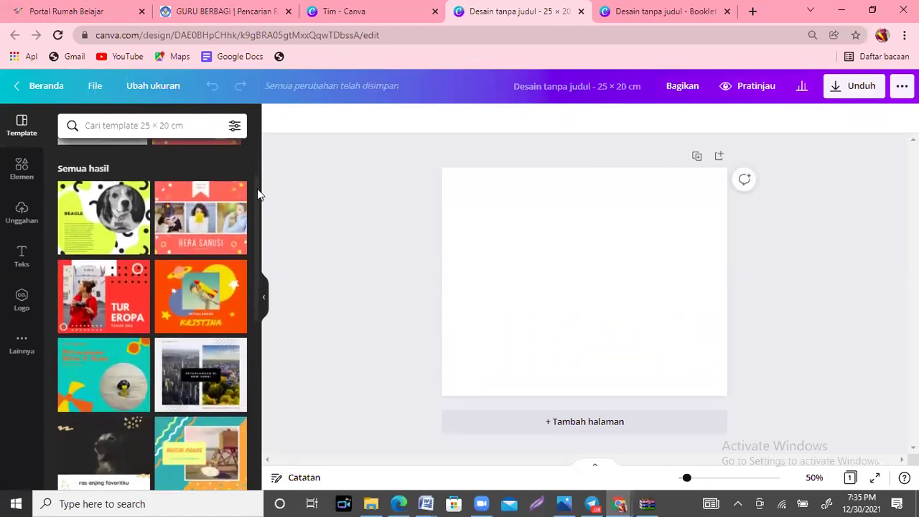
scroll(258, 203, down, 1)
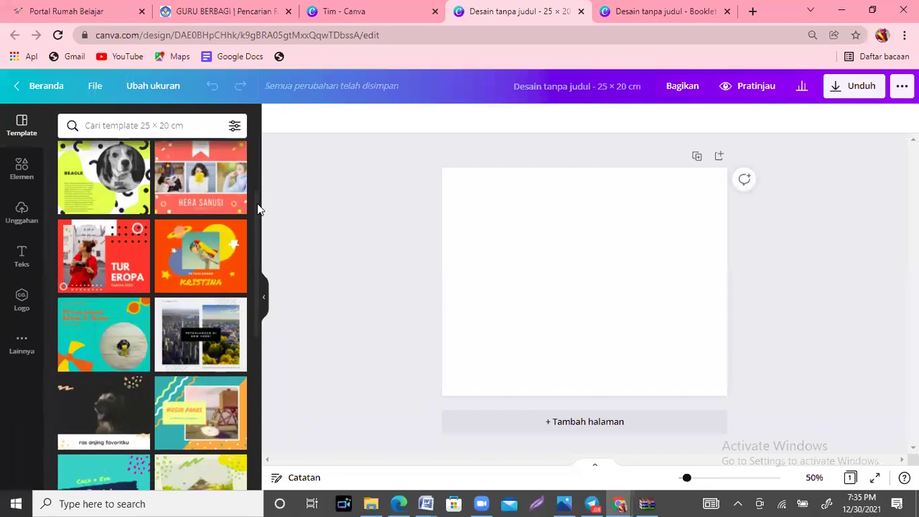
drag(257, 203, 256, 318)
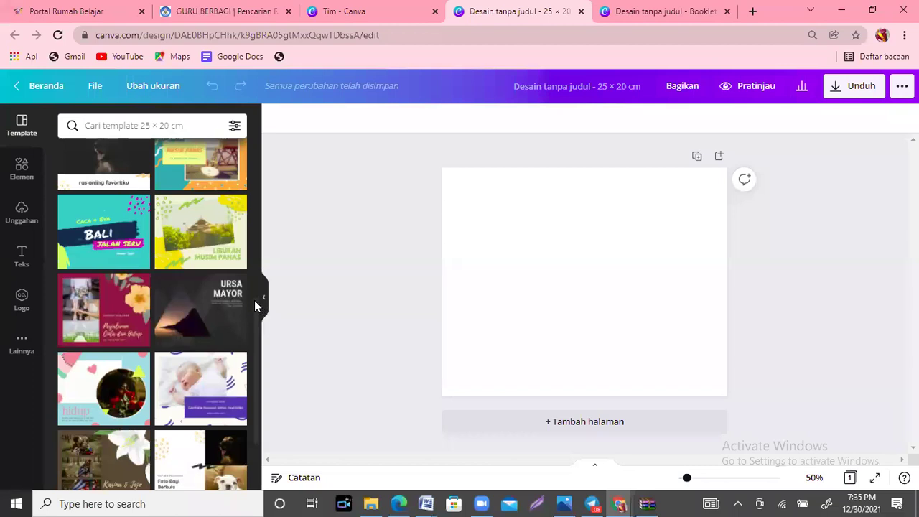
drag(254, 300, 251, 373)
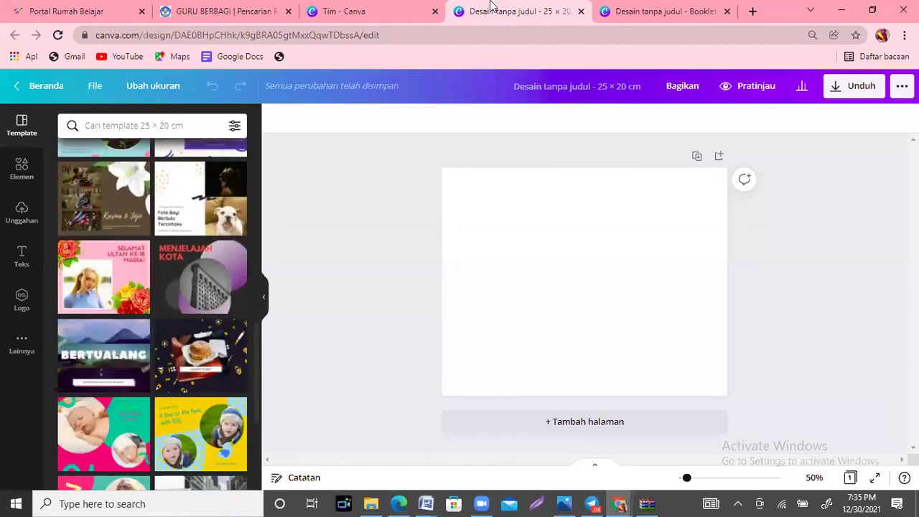
From the team page, create a Buku Catatan design by searching "buku catatan", and browse its spiral notebook templates.
click(375, 8)
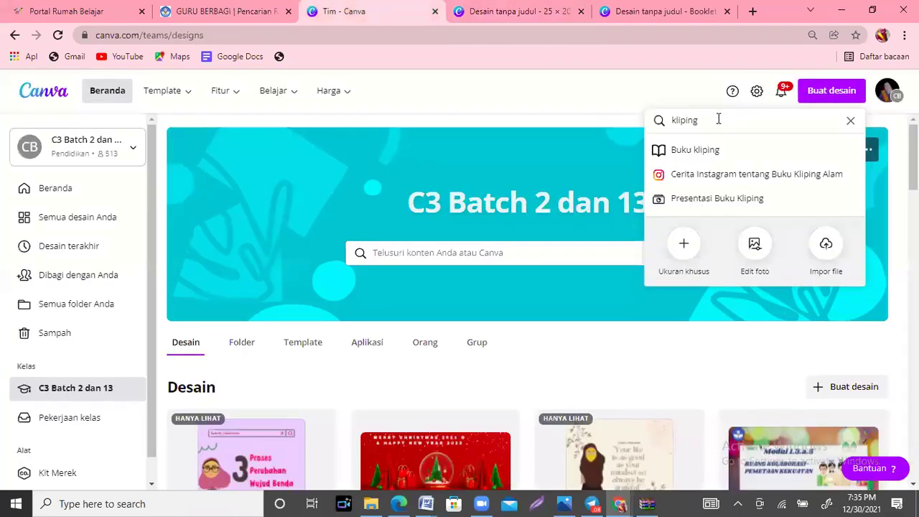
drag(718, 119, 649, 121)
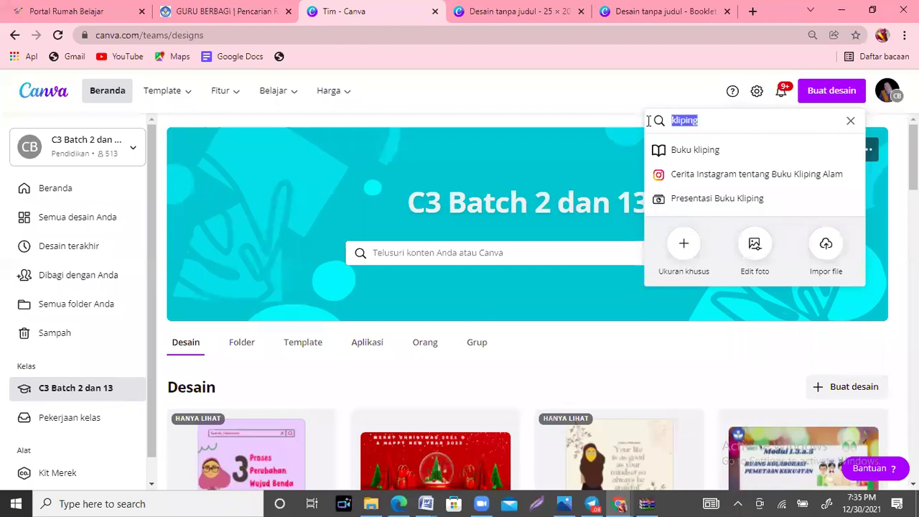
text(buku cata)
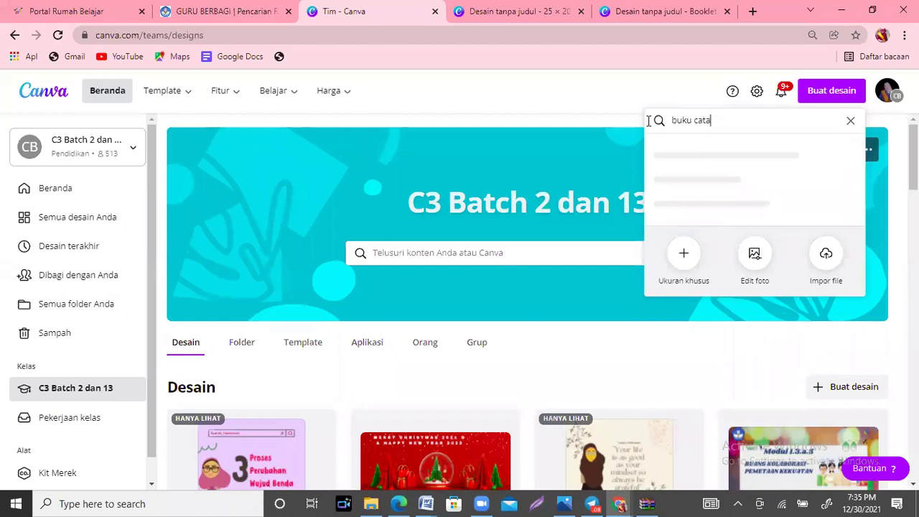
text(tan)
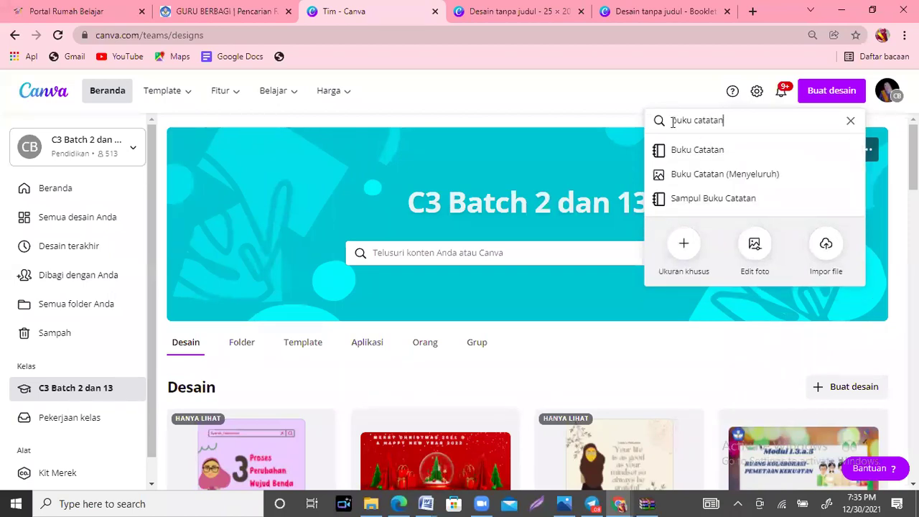
click(749, 151)
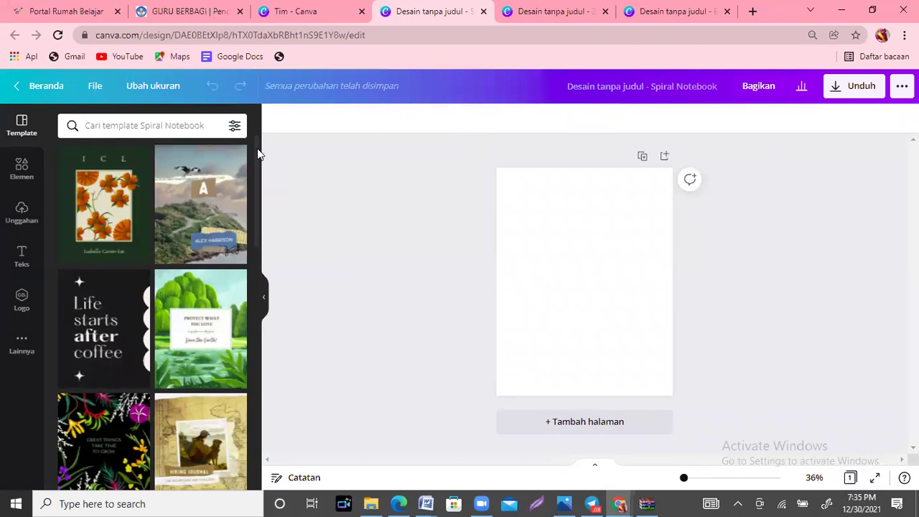
drag(252, 197, 252, 272)
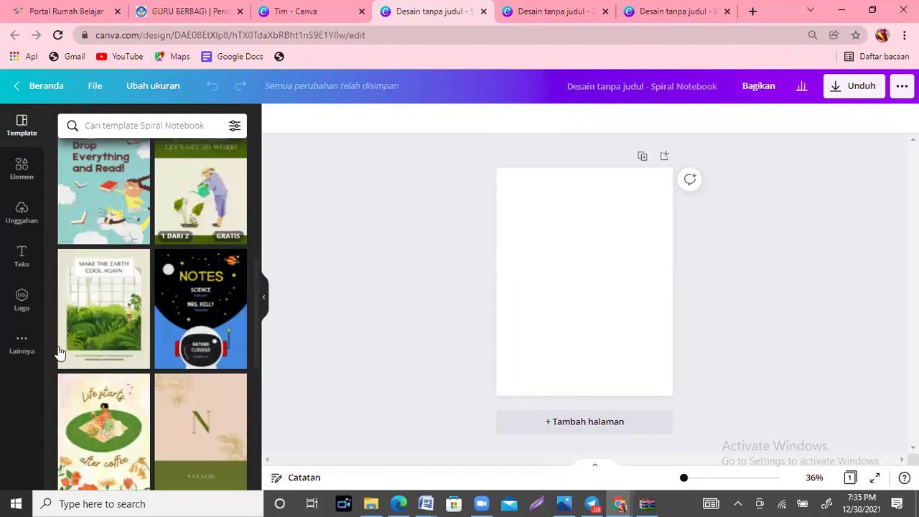
drag(256, 272, 250, 363)
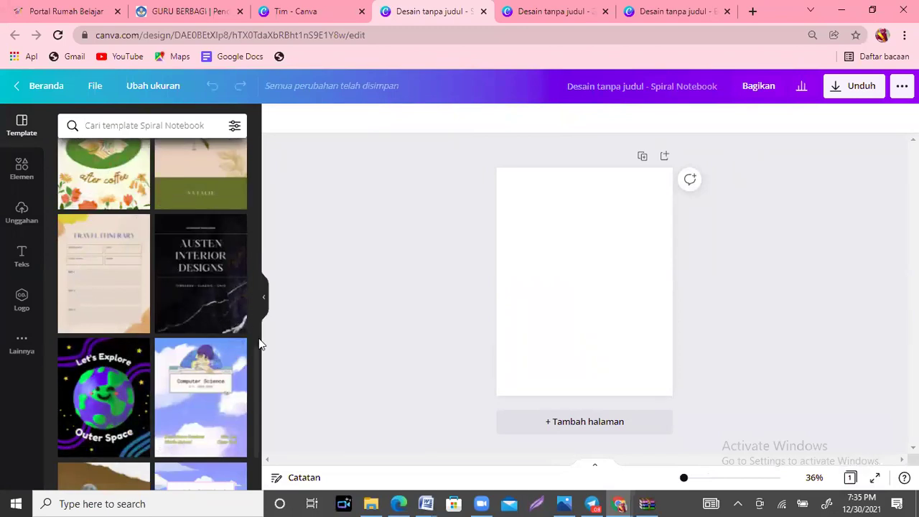
Revisit the 25 × 20 cm templates, then apply all 8 pages of the Blue Modern Chic Funeral Booklet template to the booklet design.
click(546, 10)
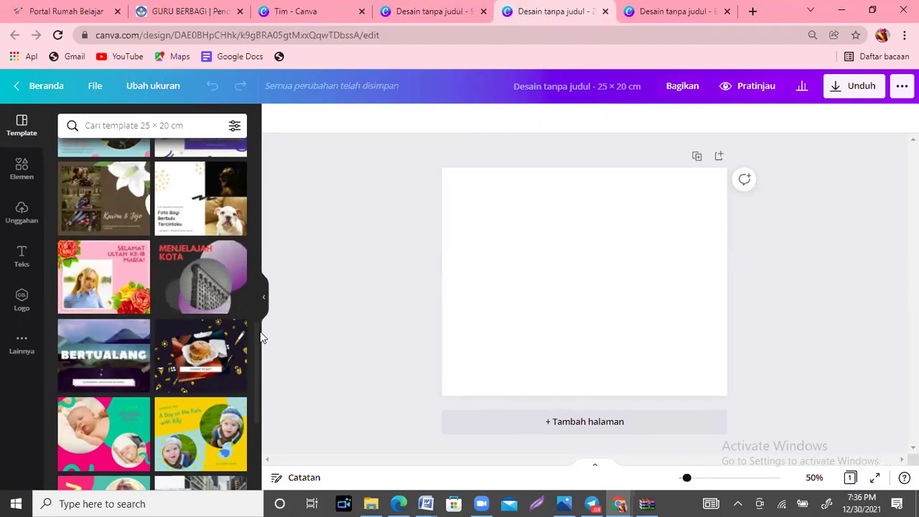
scroll(258, 331, down, 3)
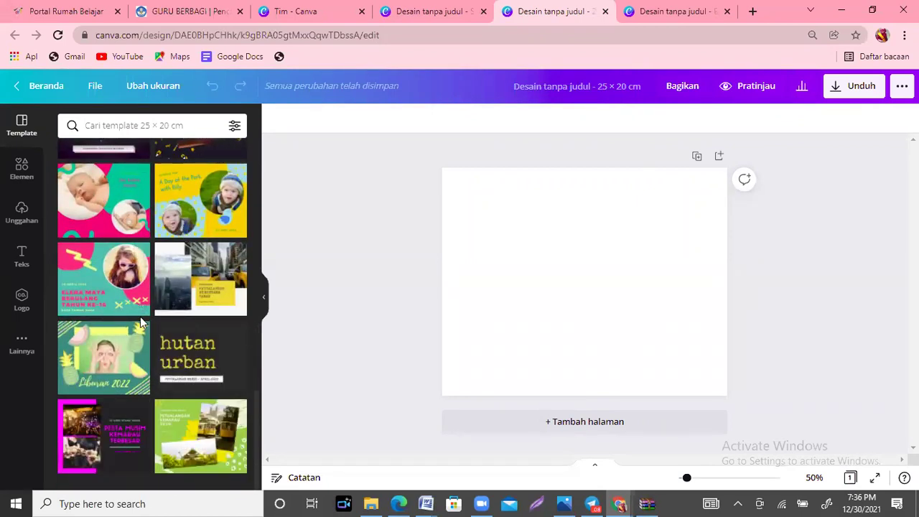
click(651, 9)
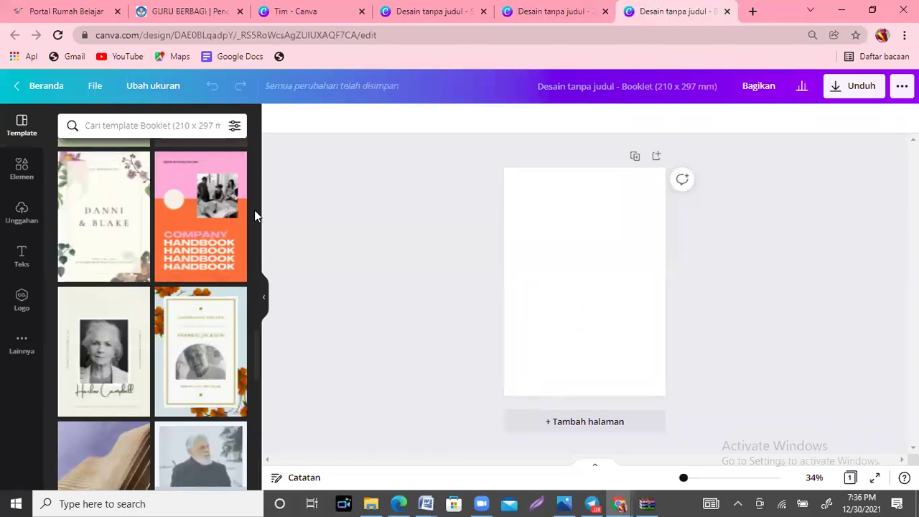
scroll(256, 342, down, 4)
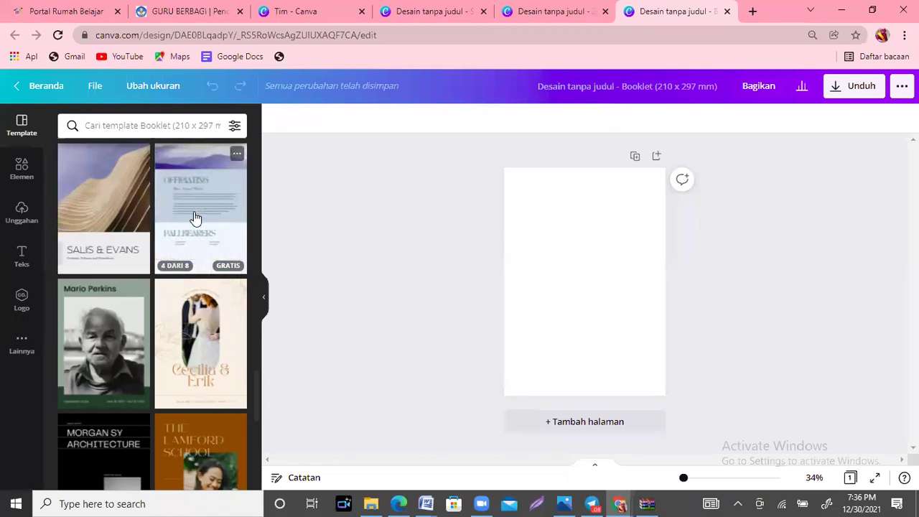
click(195, 218)
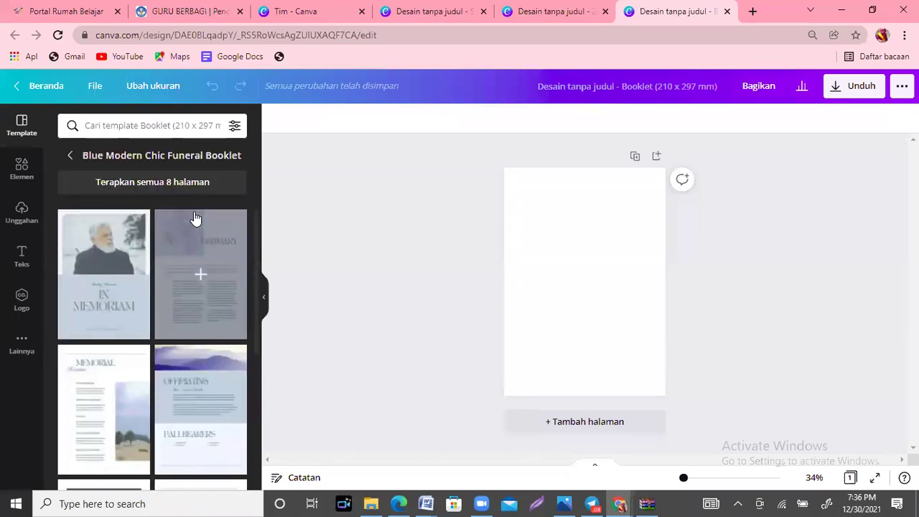
click(154, 185)
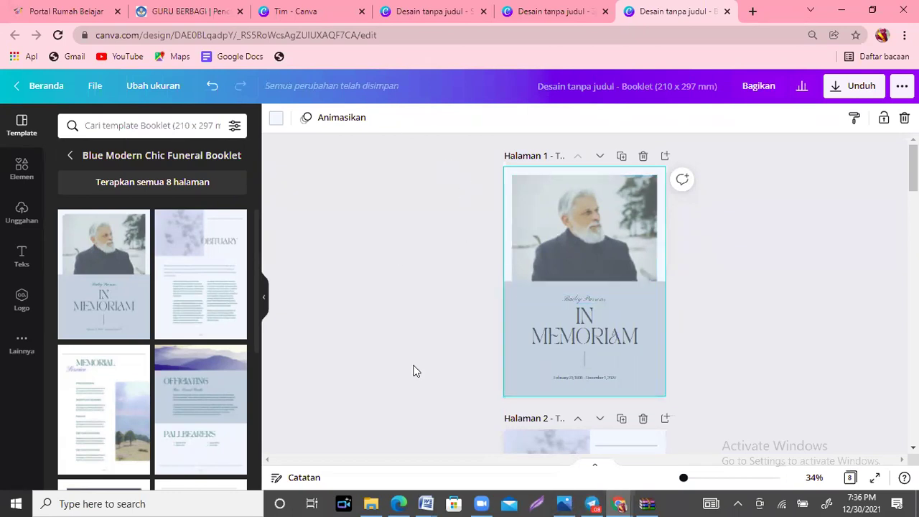
Switch to Edge and leaf through the Jaringan Komputer flipbook, back to its cover and forward through the PAN, LAN and CAN pages.
click(395, 502)
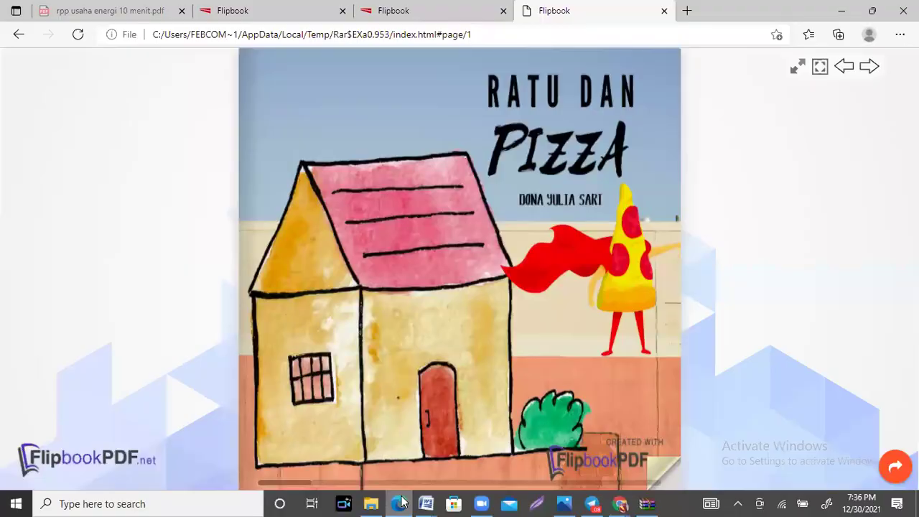
click(437, 8)
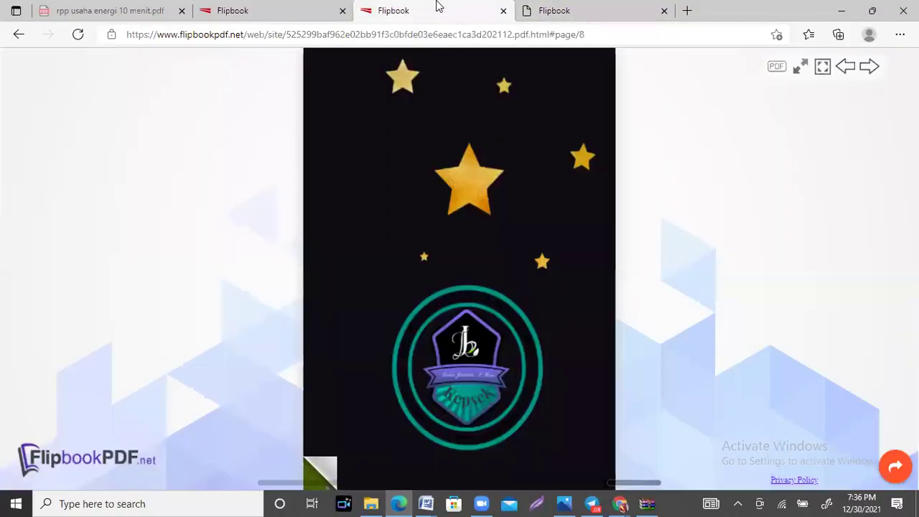
click(298, 267)
click(136, 274)
click(135, 275)
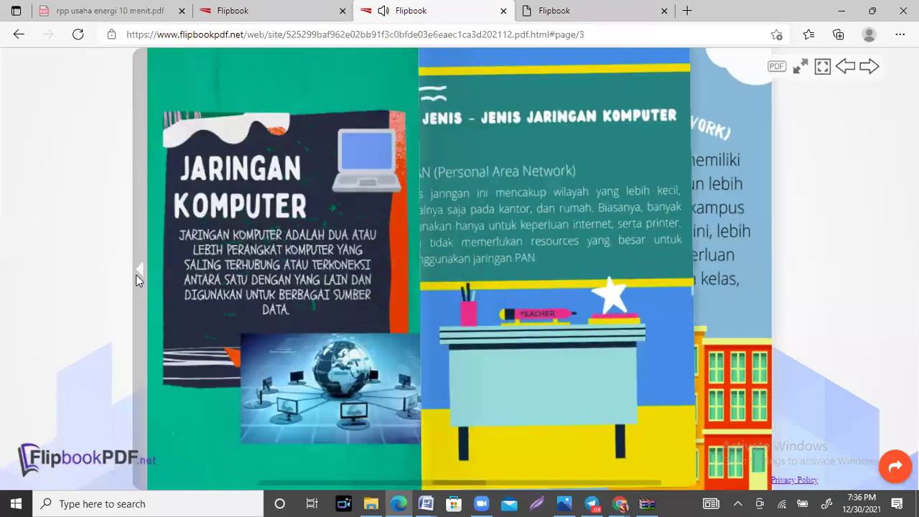
click(136, 274)
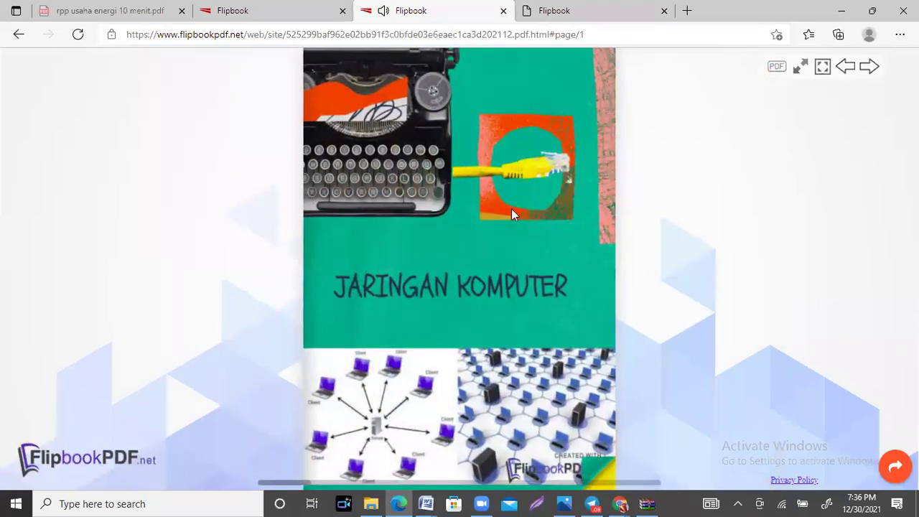
click(624, 255)
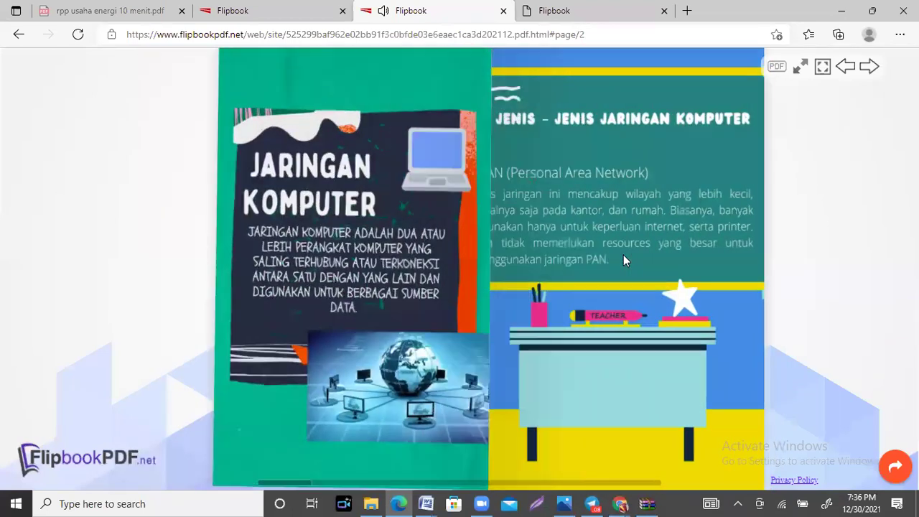
click(781, 257)
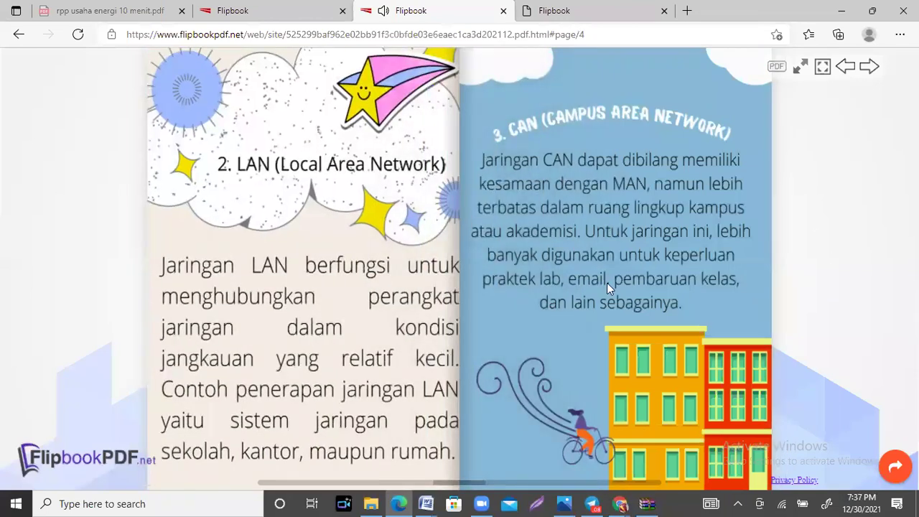
click(138, 269)
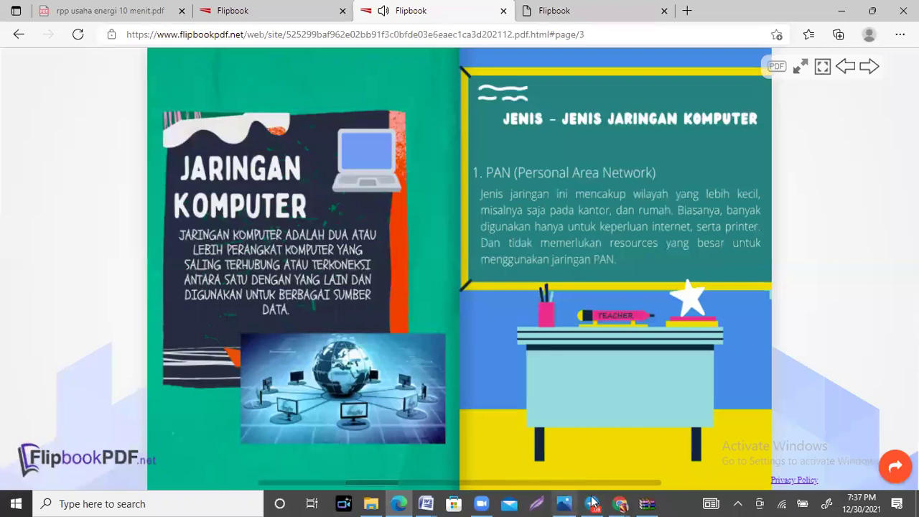
Back in Canva's Spiral Notebook design, apply both pages of the Blue and White Retro Pop Anime School Notebook template and add a blank third page.
click(619, 503)
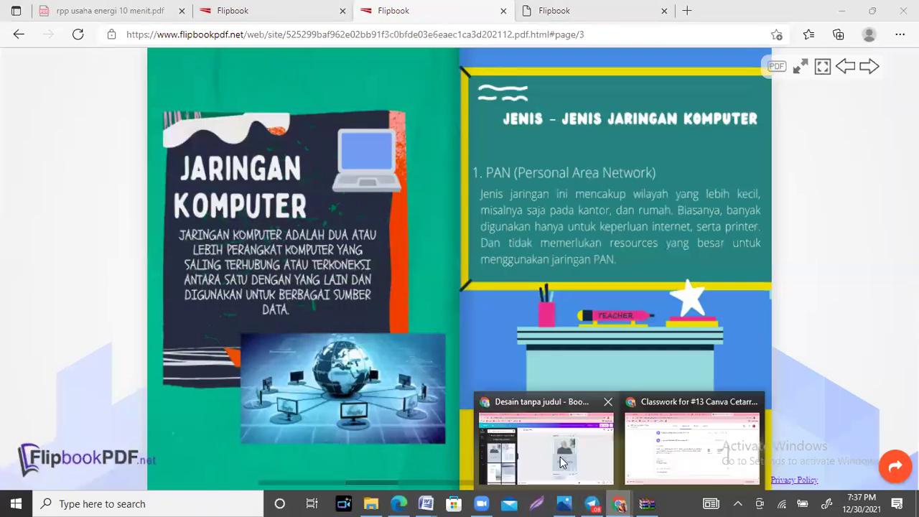
click(560, 457)
click(532, 9)
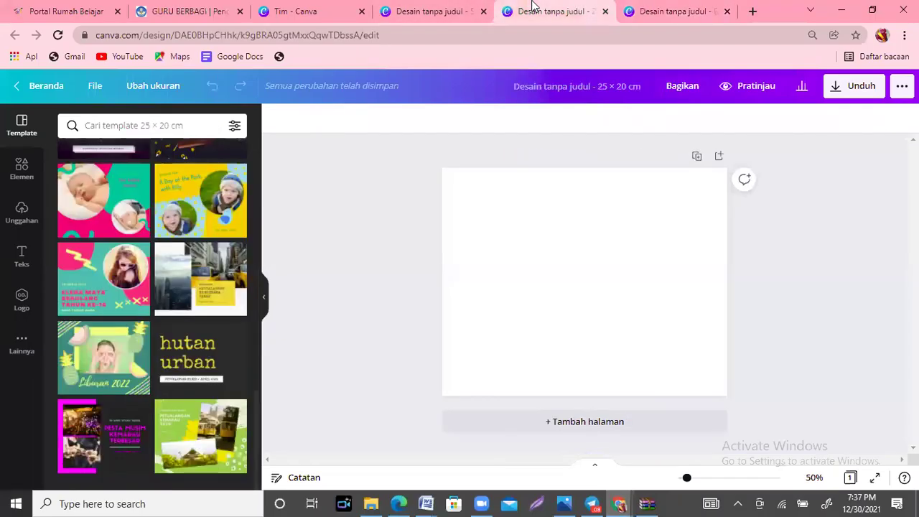
click(439, 10)
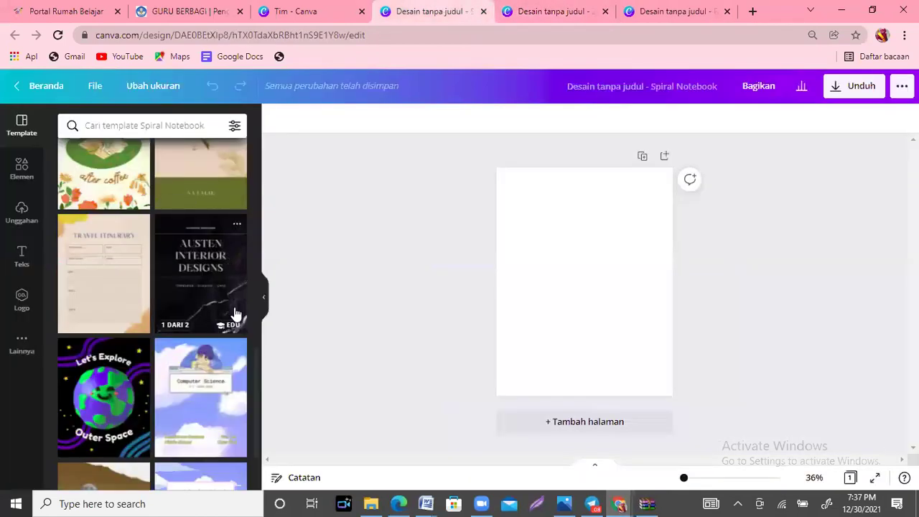
click(206, 372)
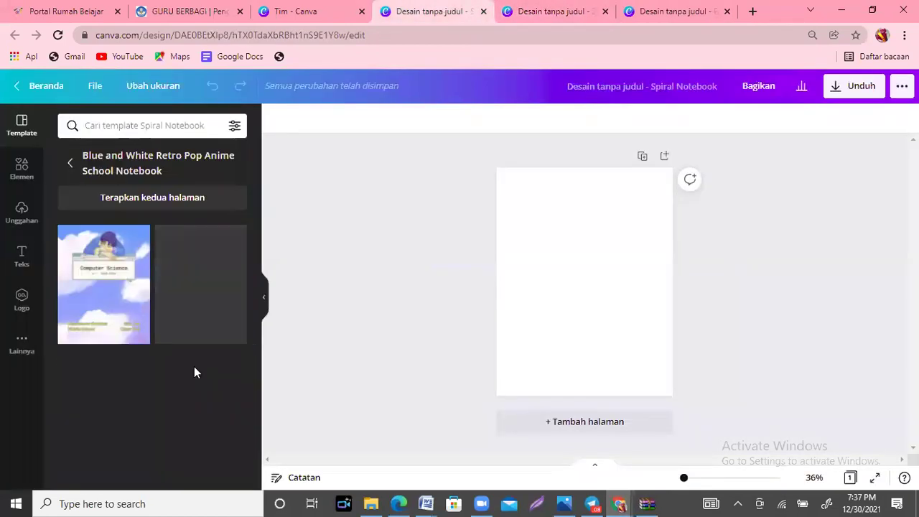
click(172, 205)
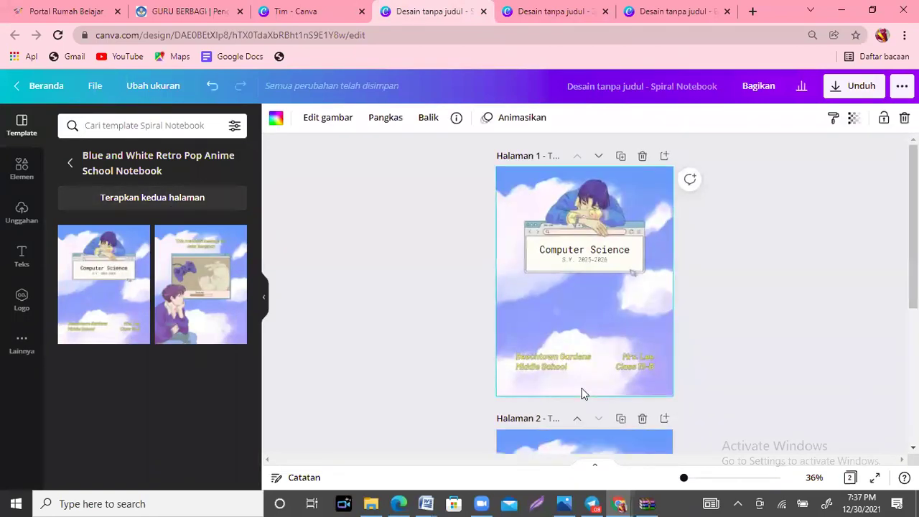
scroll(632, 273, down, 5)
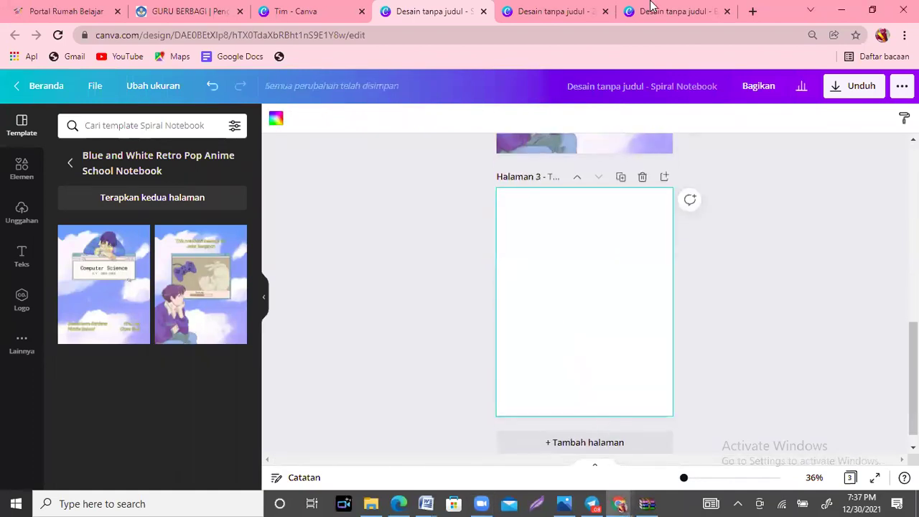
Return to the 210 × 297 mm booklet design and view its first page at 53% zoom.
click(532, 11)
click(674, 10)
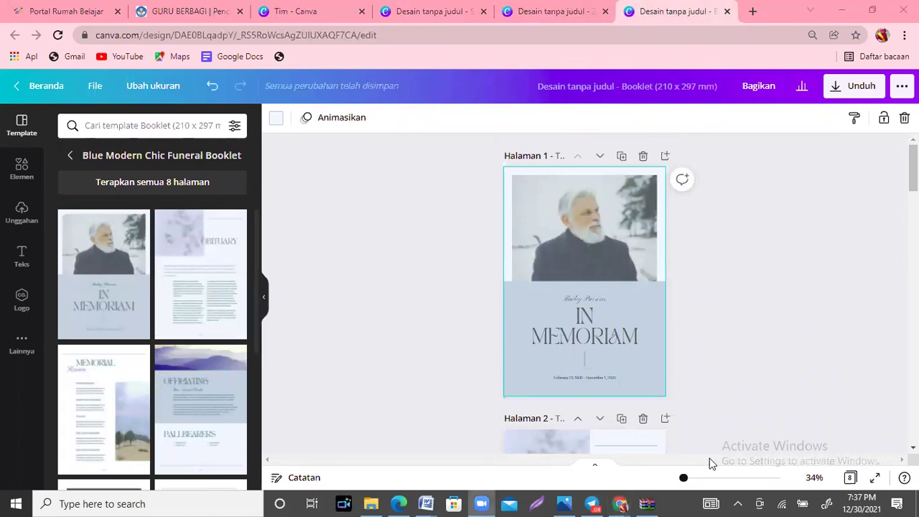
drag(684, 481, 688, 486)
drag(917, 169, 917, 160)
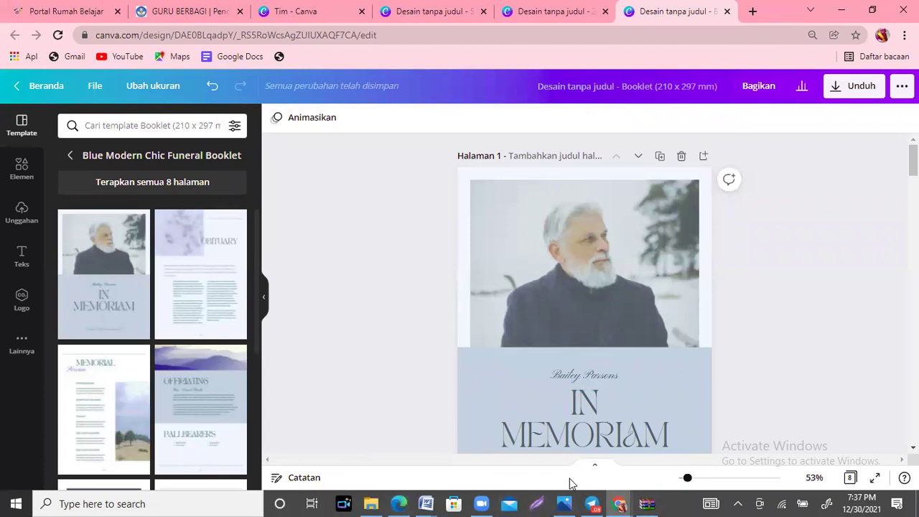
Switch to Edge and read the Ratu dan Pizza flipbook from its cover through to the story's closing pages.
click(395, 500)
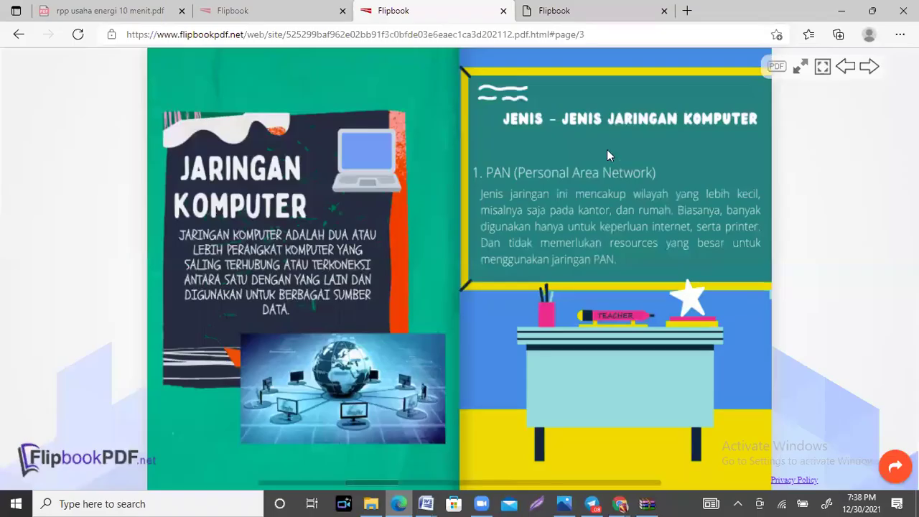
click(571, 4)
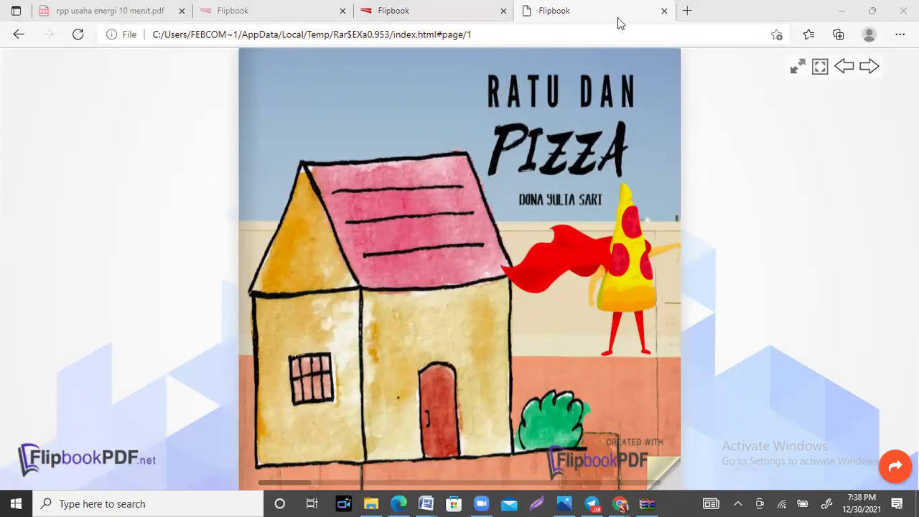
click(685, 269)
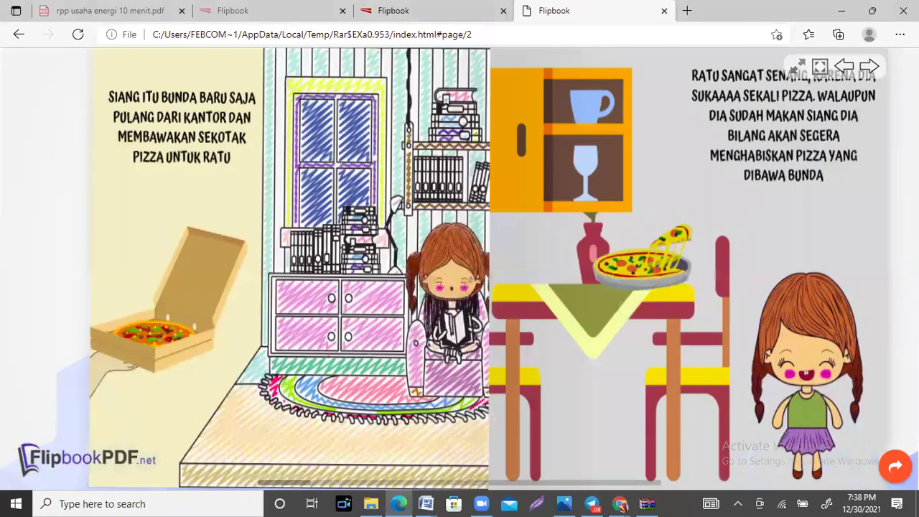
click(908, 270)
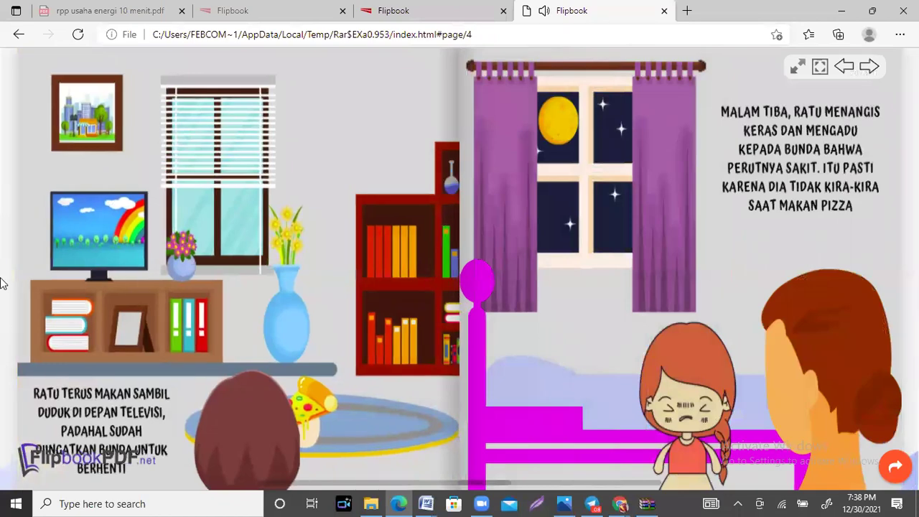
click(7, 267)
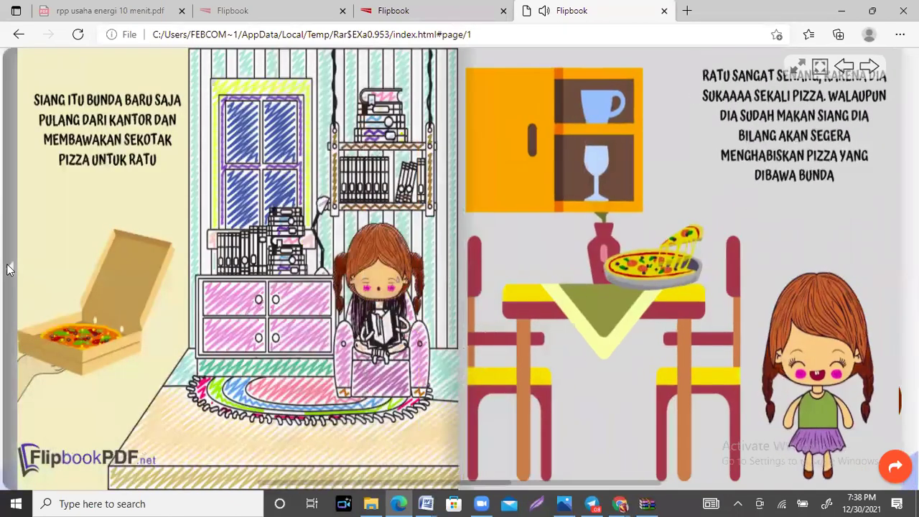
click(7, 267)
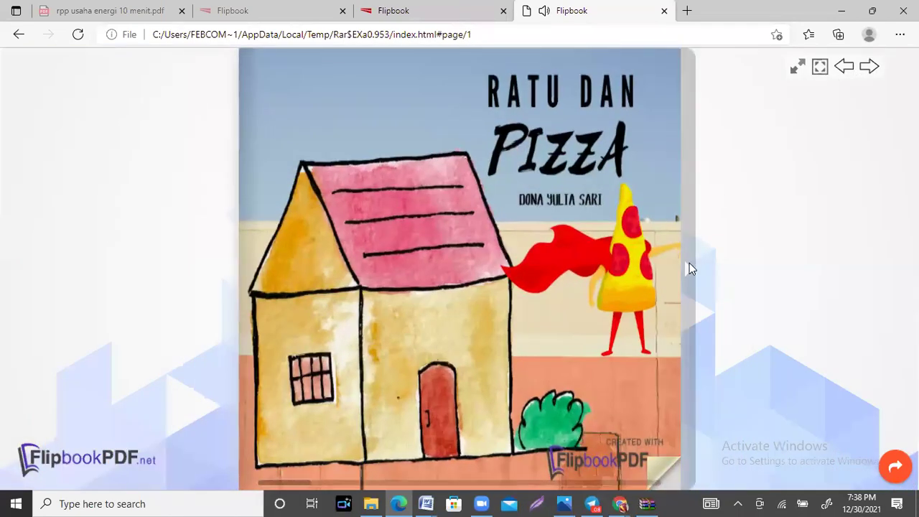
click(689, 263)
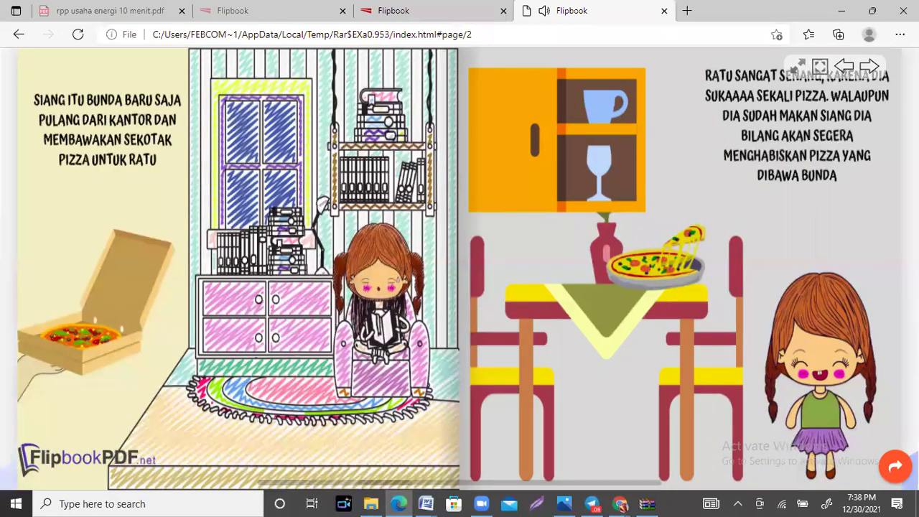
click(909, 267)
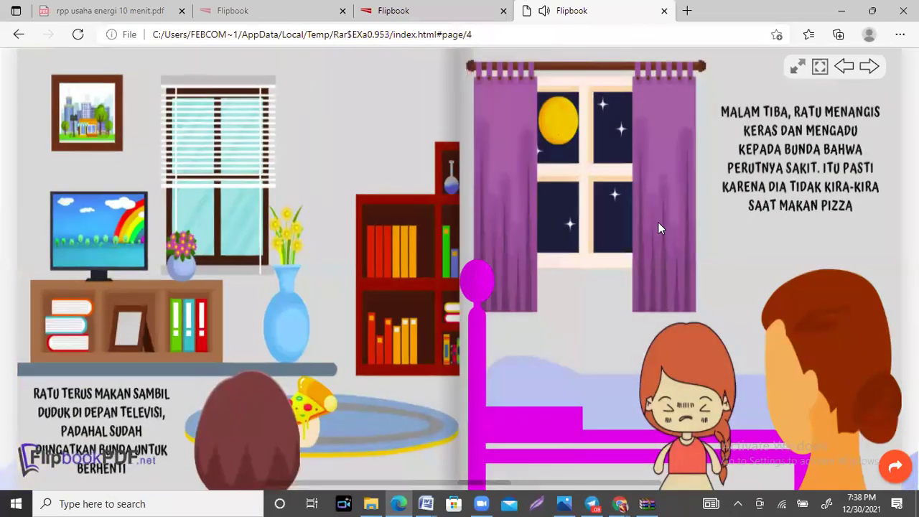
click(909, 267)
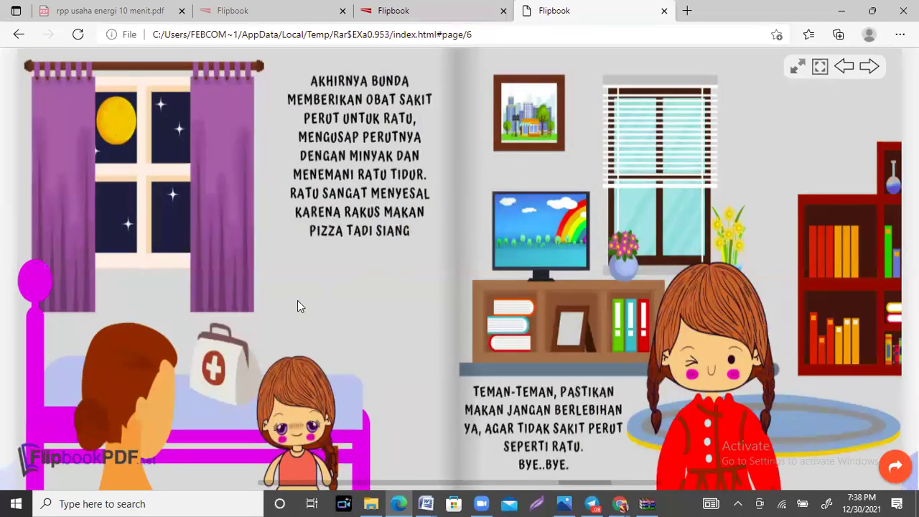
Show the Jaringan Komputer flipbook from its cover to its back page.
click(428, 9)
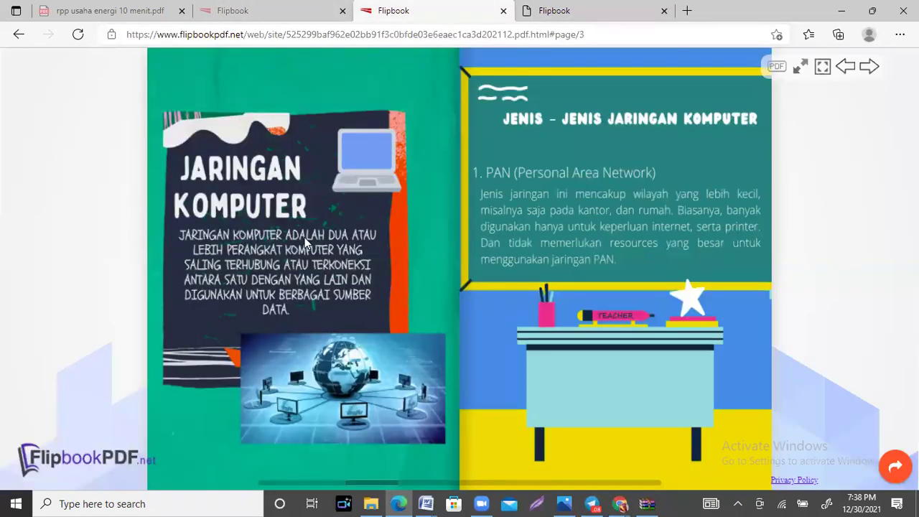
click(135, 268)
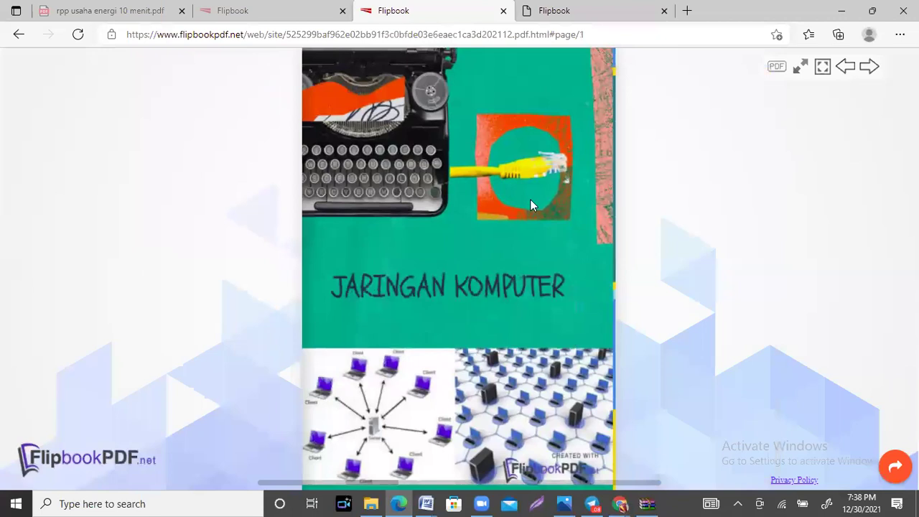
click(624, 265)
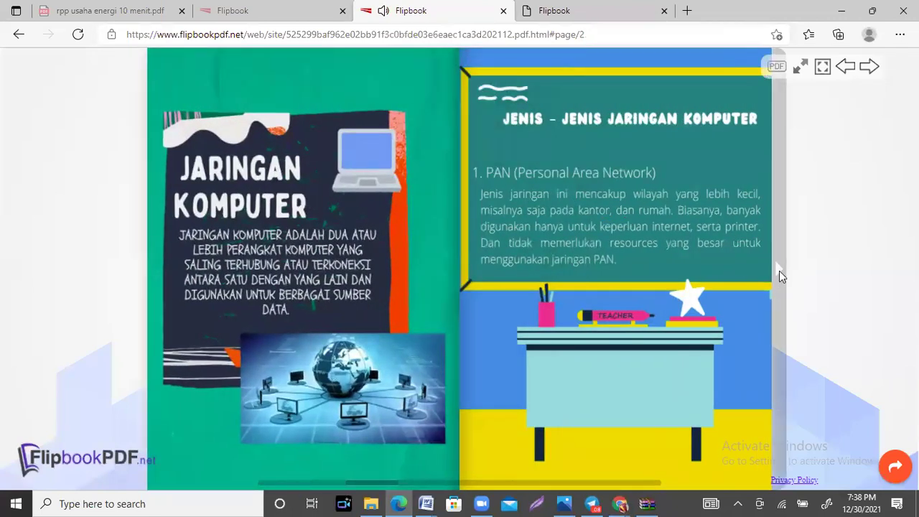
click(779, 272)
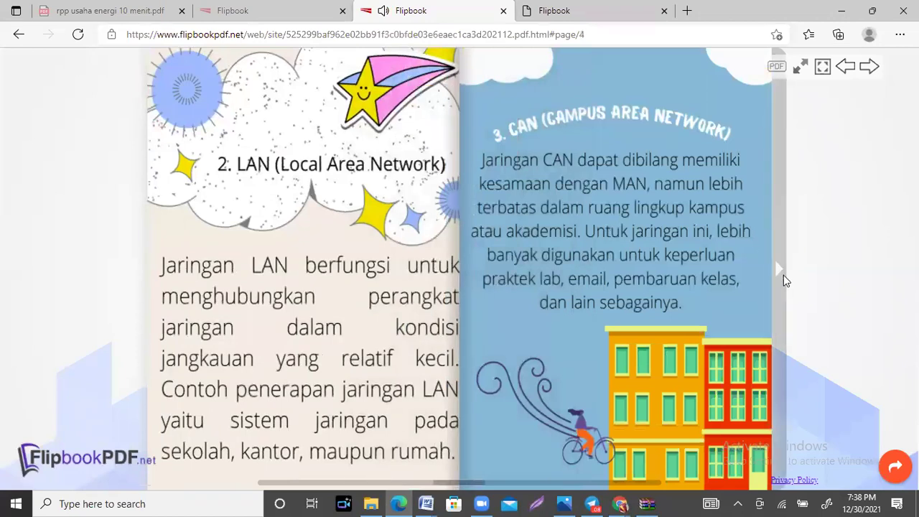
click(778, 268)
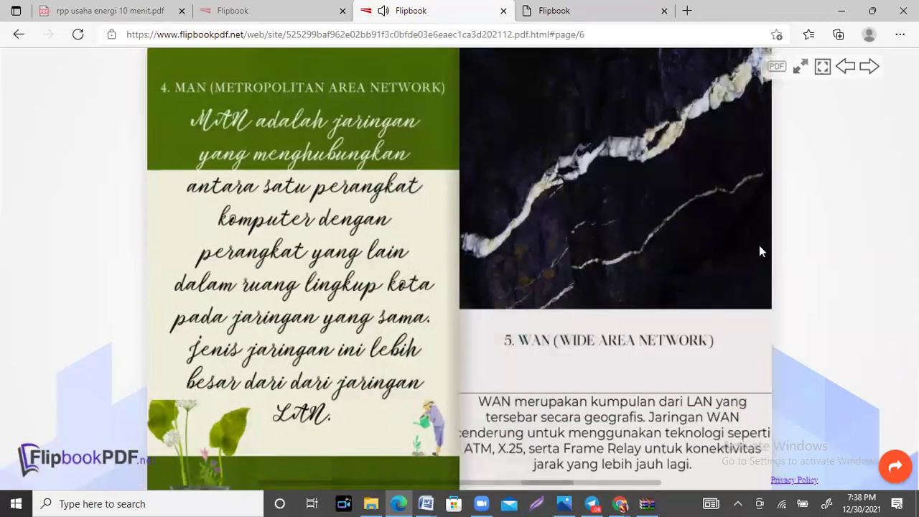
click(778, 270)
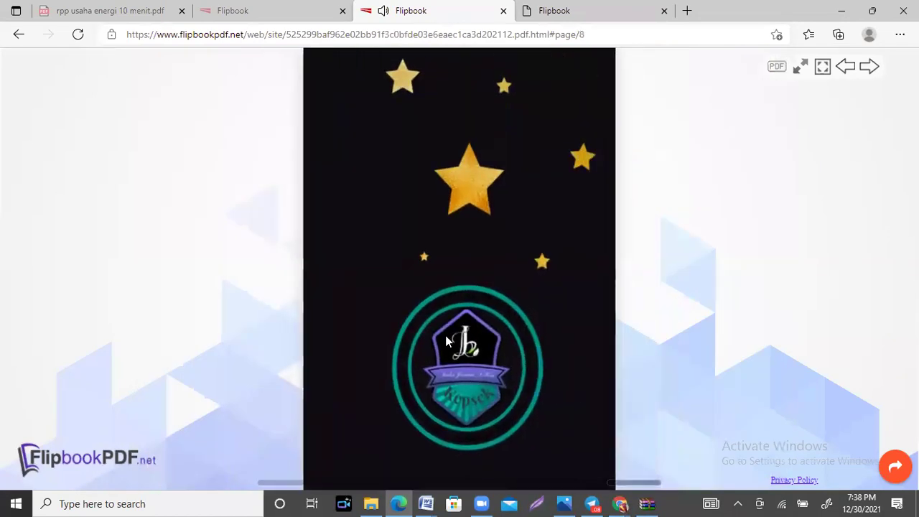
Open the Hereditas biology flipbook, return to its cover, and page forward to the Persilangan Monohibrid and Dihibrid spread.
click(264, 7)
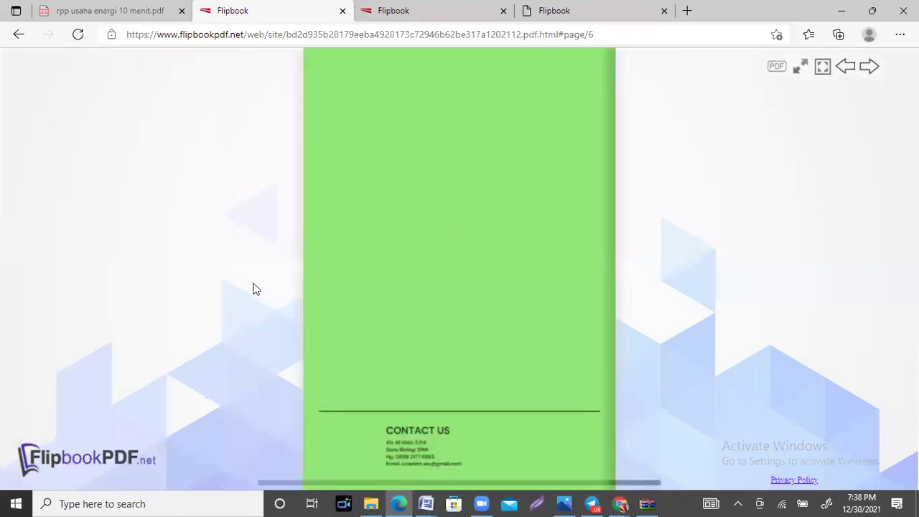
click(296, 277)
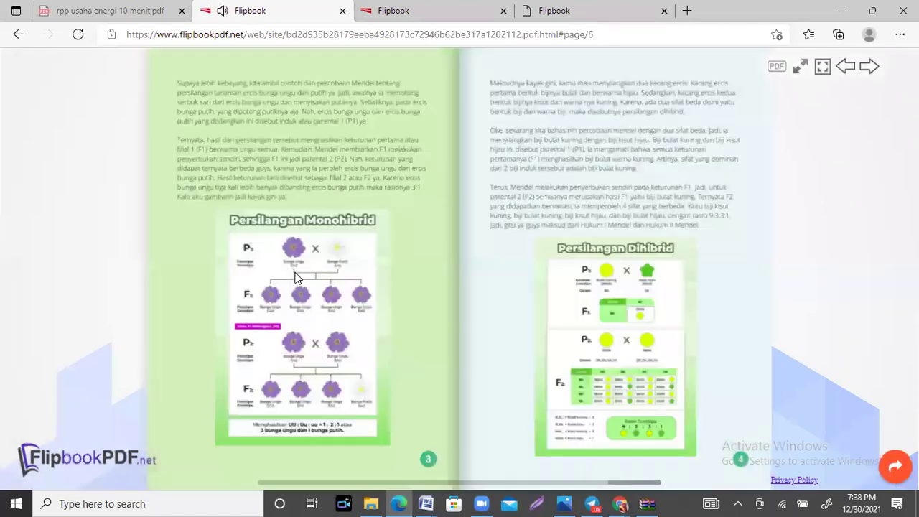
click(139, 260)
click(138, 260)
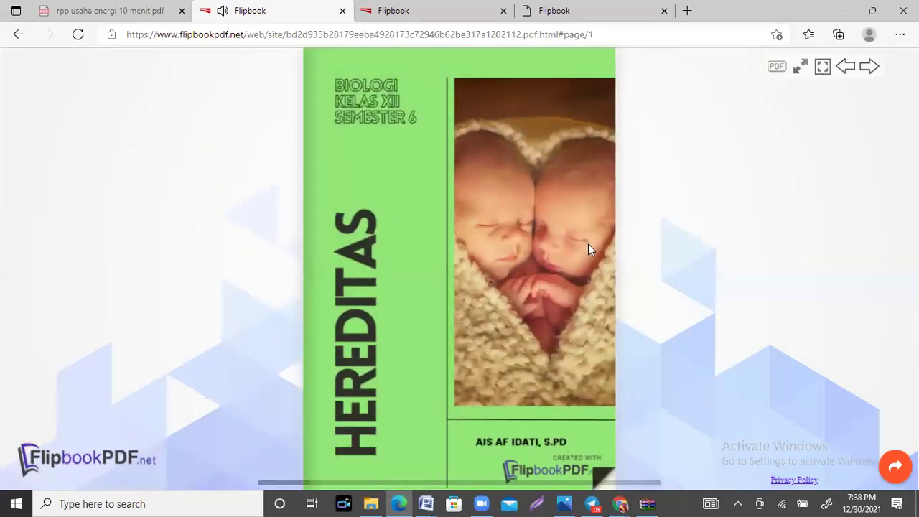
click(623, 243)
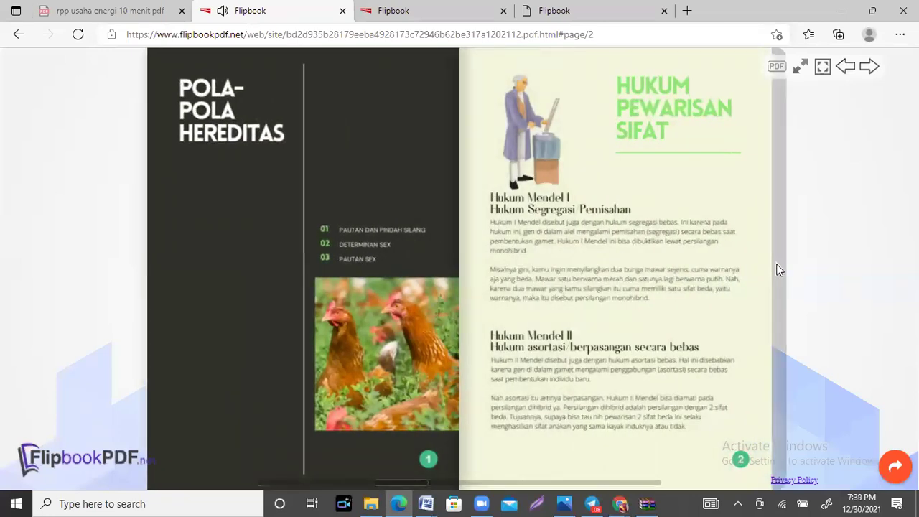
click(776, 267)
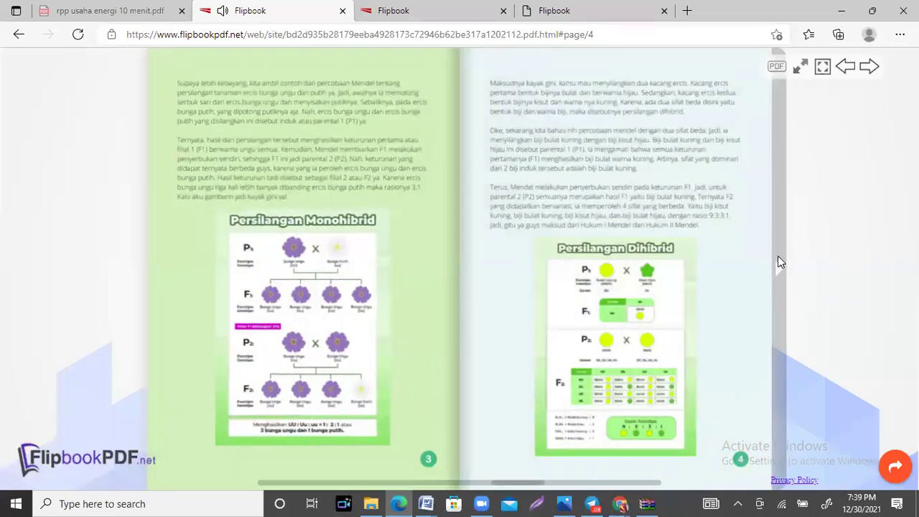
Page the Hereditas flipbook to its back cover, switch to Canva in Chrome, and look through the funeral booklet's pages.
click(778, 264)
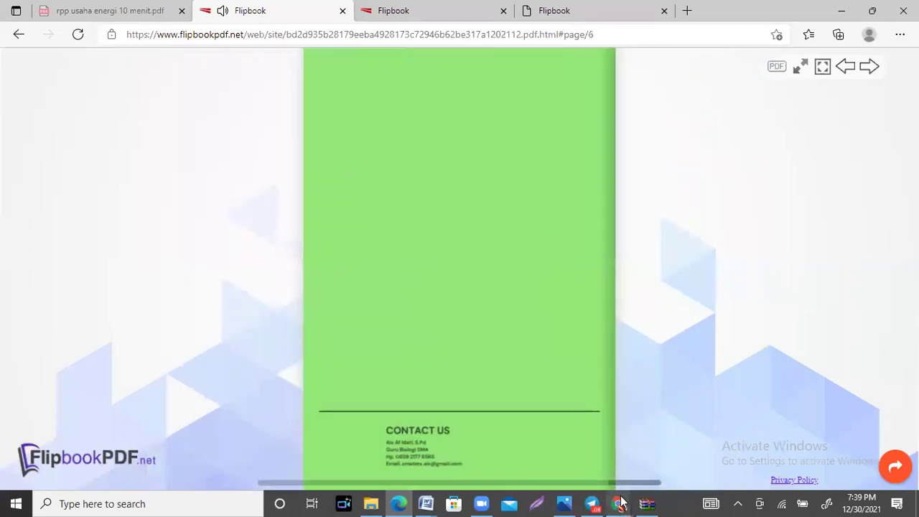
mouse_move(620, 503)
click(597, 454)
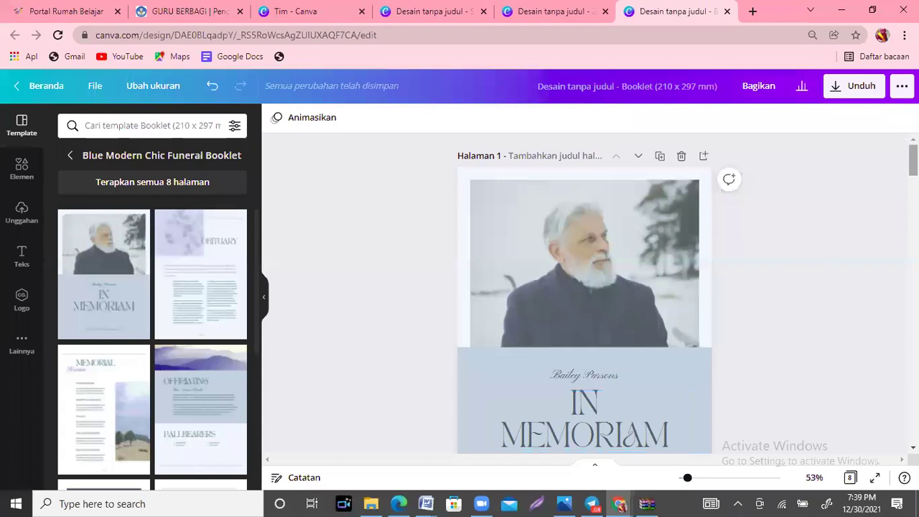
scroll(585, 294, down, 14)
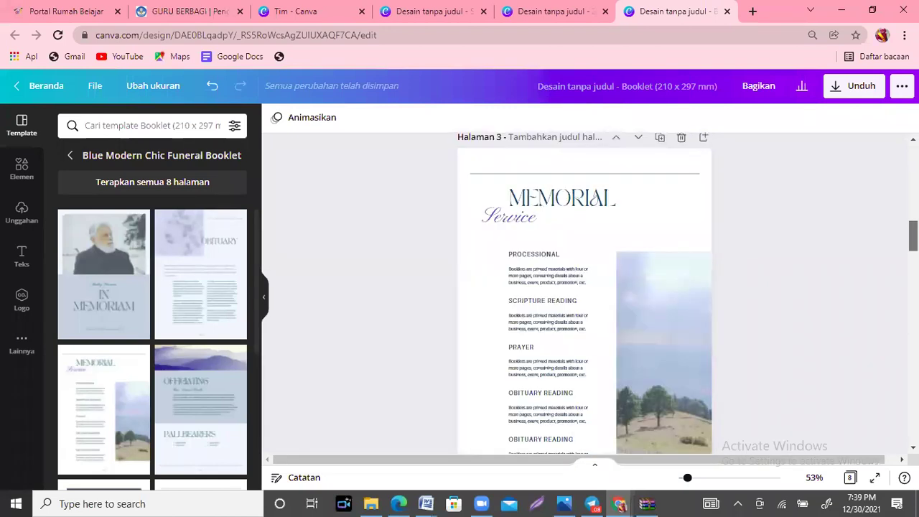
scroll(585, 293, down, 10)
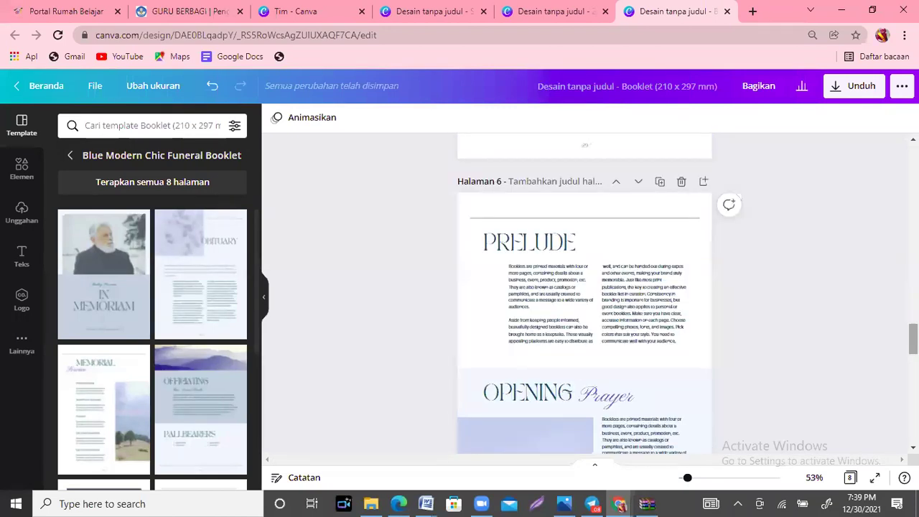
scroll(803, 141, up, 20)
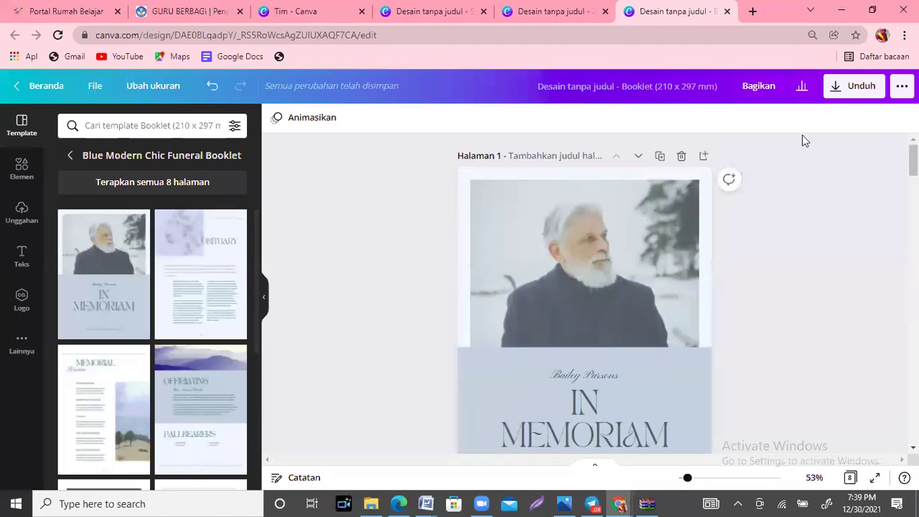
Enlarge the booklet view to 69% and delete the man's portrait photo from the cover page.
click(613, 256)
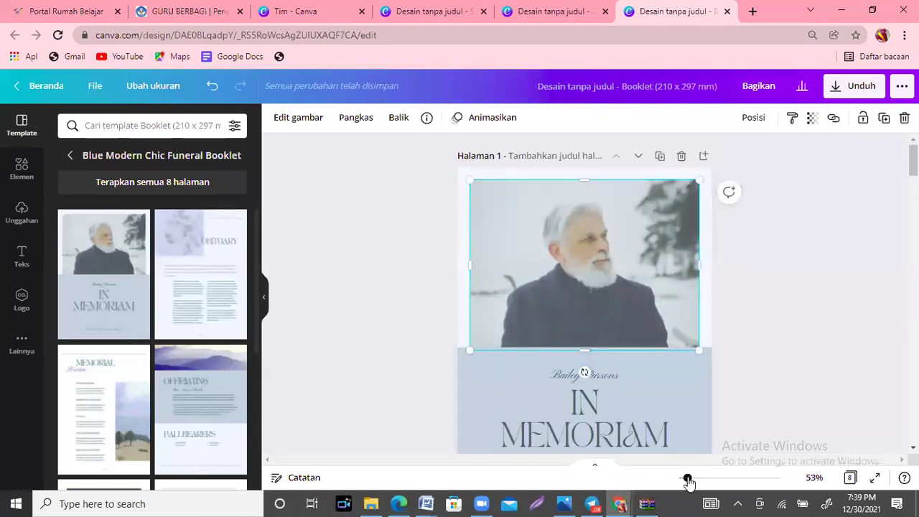
drag(687, 481, 691, 478)
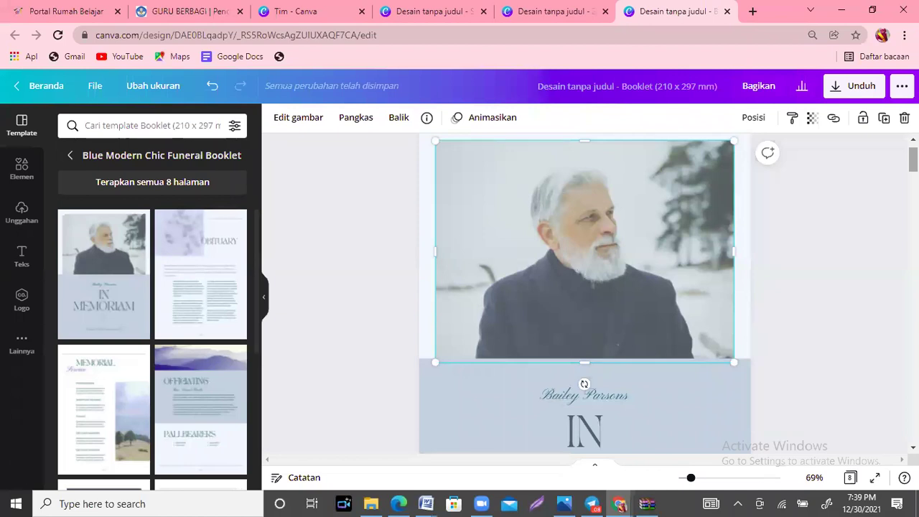
scroll(585, 295, down, 3)
scroll(585, 295, up, 3)
key(Escape)
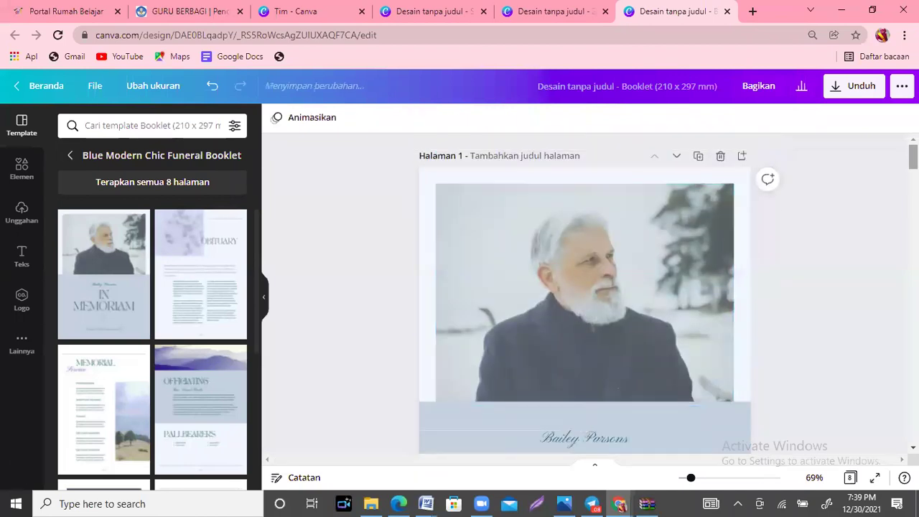
scroll(586, 294, down, 2)
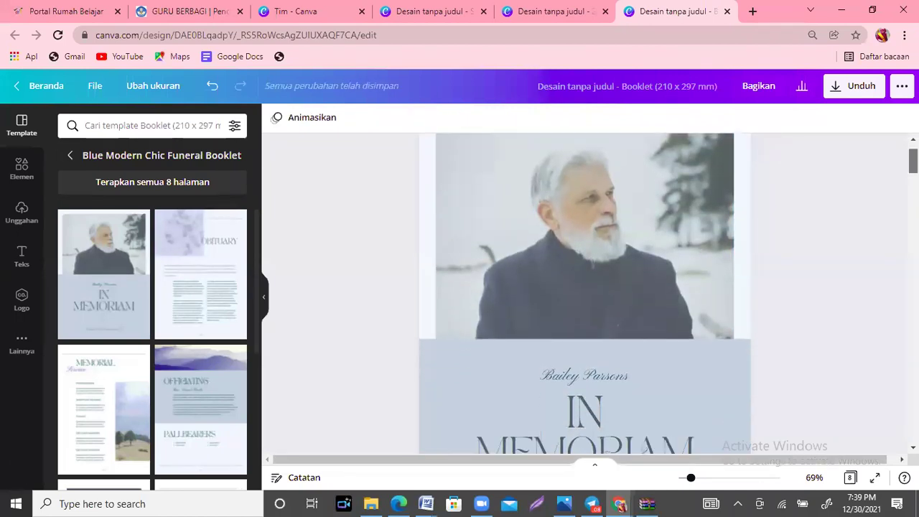
scroll(632, 301, down, 5)
scroll(632, 301, up, 6)
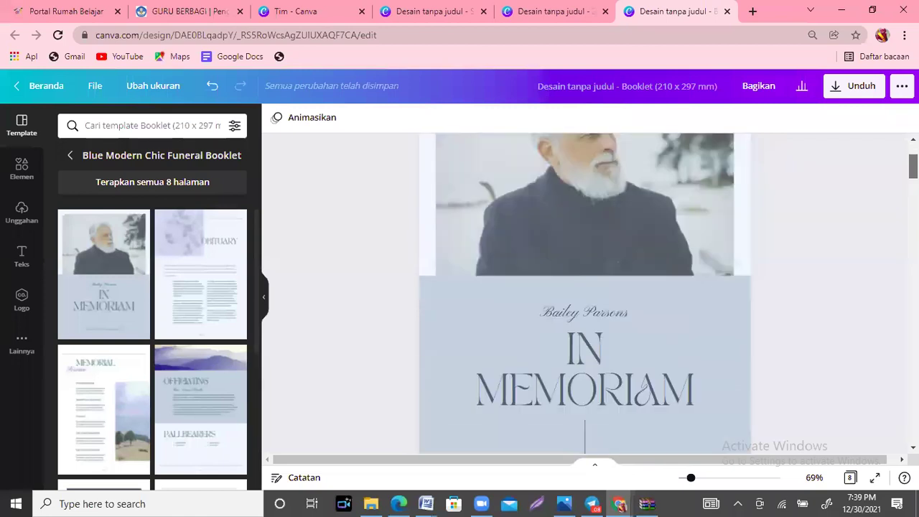
click(628, 299)
key(Delete)
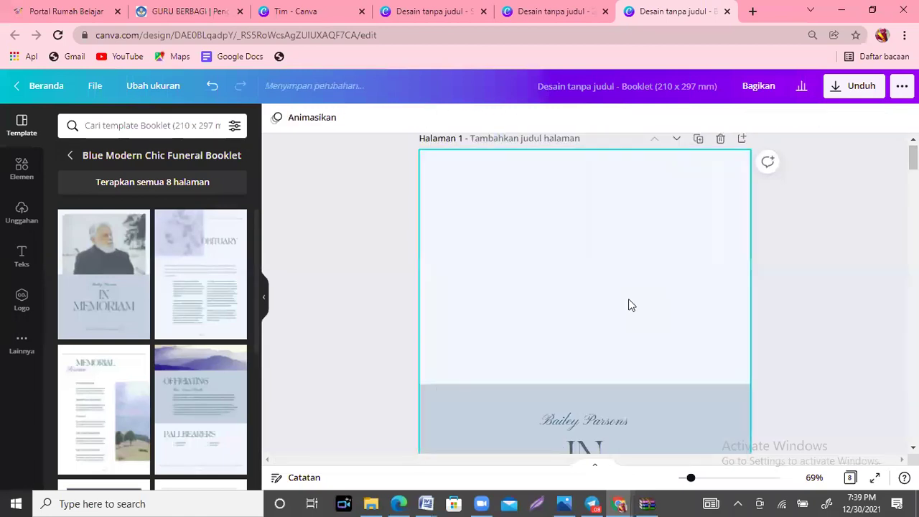
Search the design elements for "usaha dan energi".
click(23, 181)
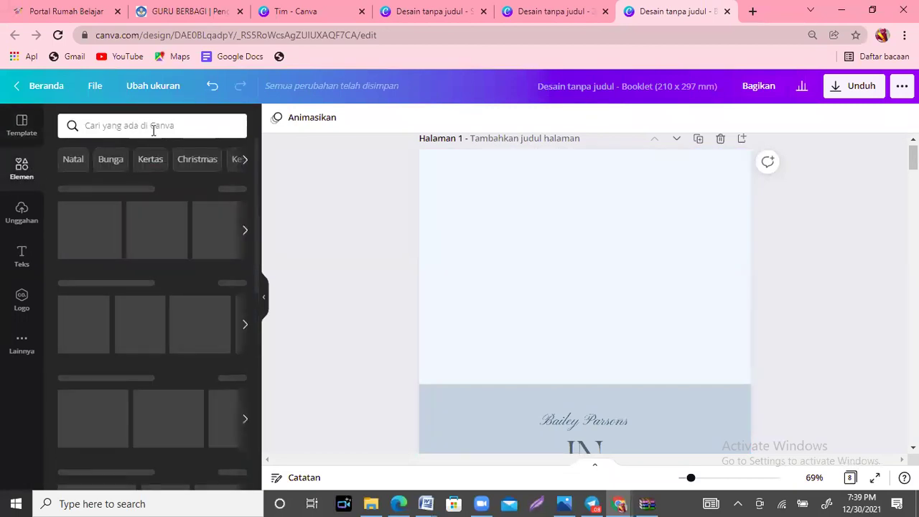
click(151, 126)
text(u)
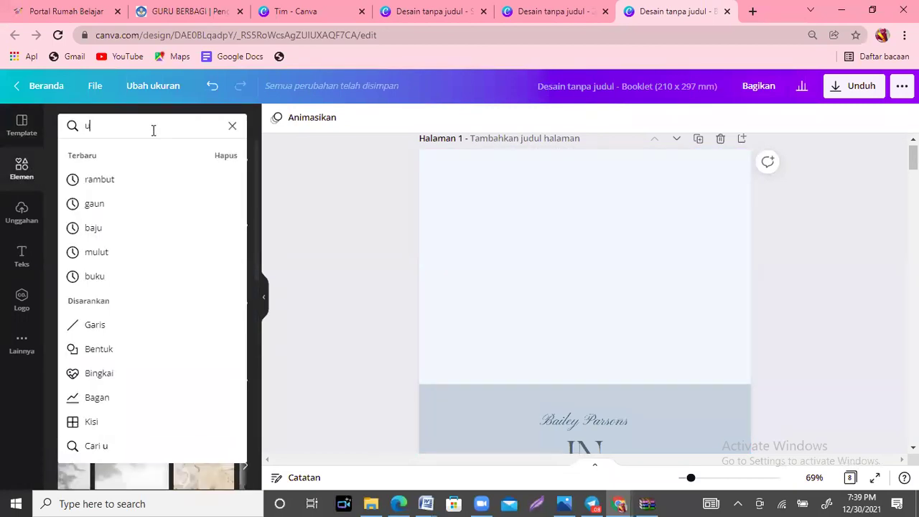
text(saha da)
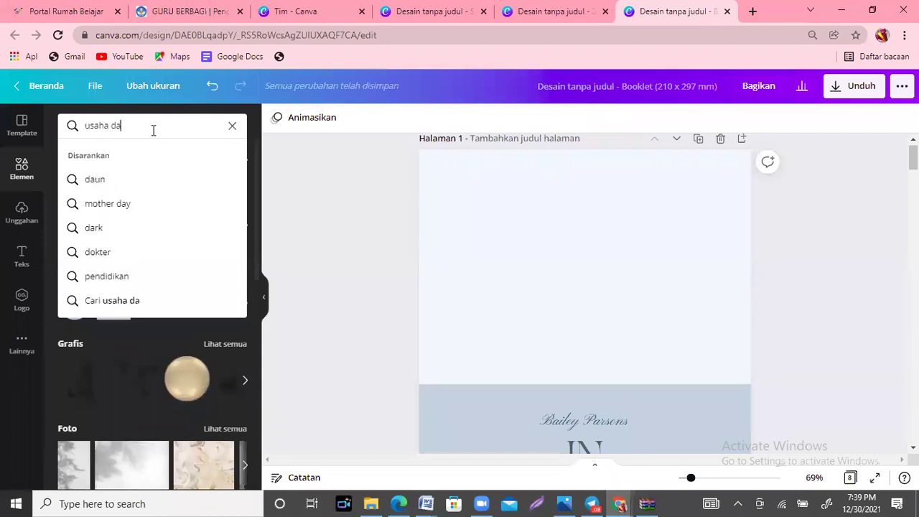
text(n energi)
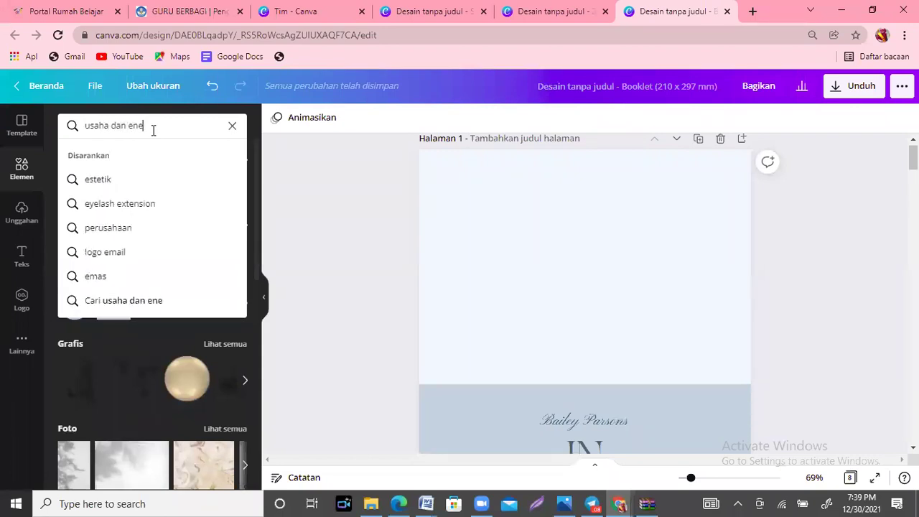
key(Return)
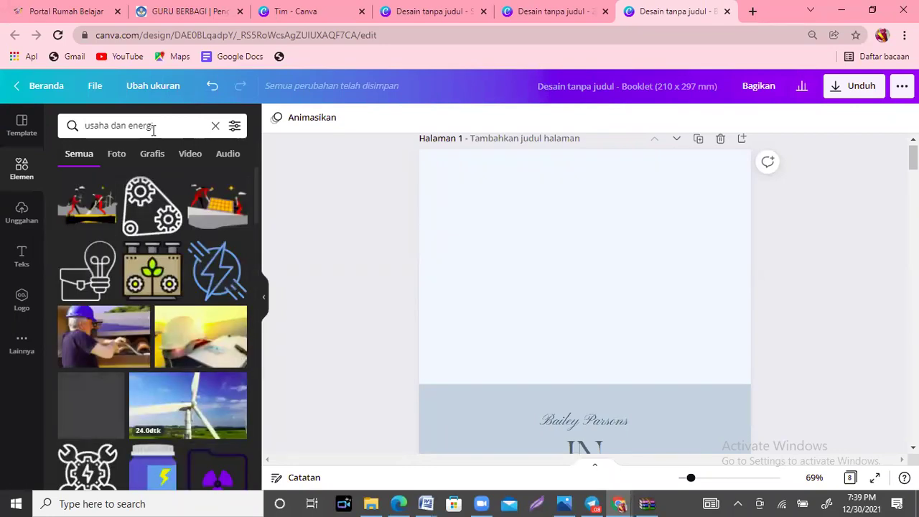
Try the wind turbine video in the cover page's empty photo area and remove it.
click(187, 399)
drag(587, 338, 599, 213)
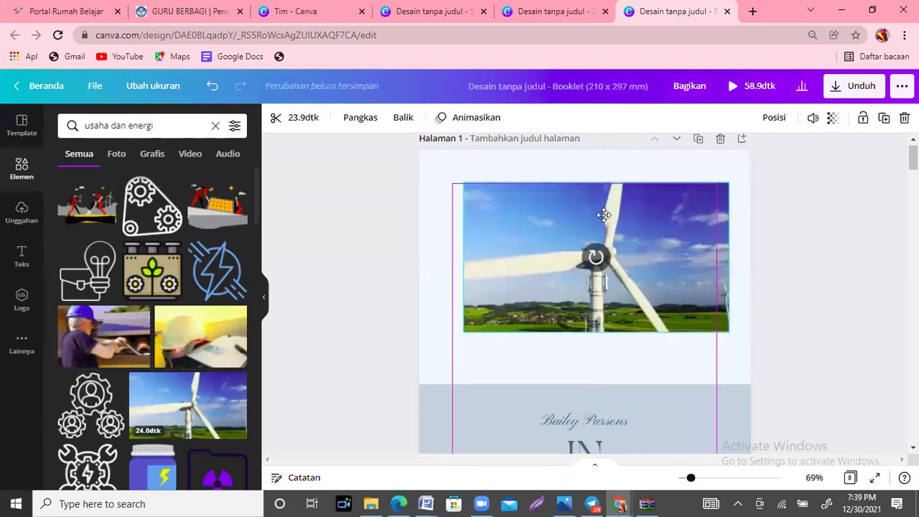
drag(582, 271, 586, 260)
key(Delete)
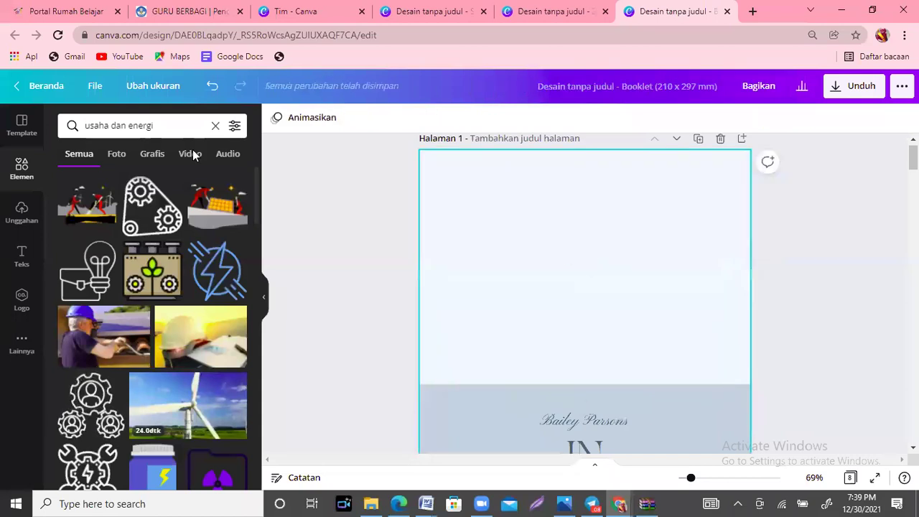
Limit the "usaha dan energi" results to photos and add the glowing light bulb on black to the cover page.
click(117, 158)
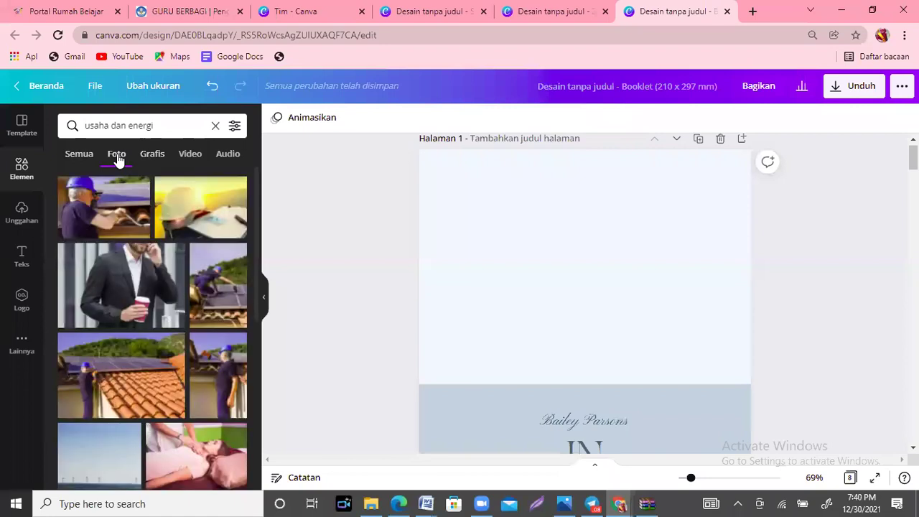
drag(257, 185, 259, 364)
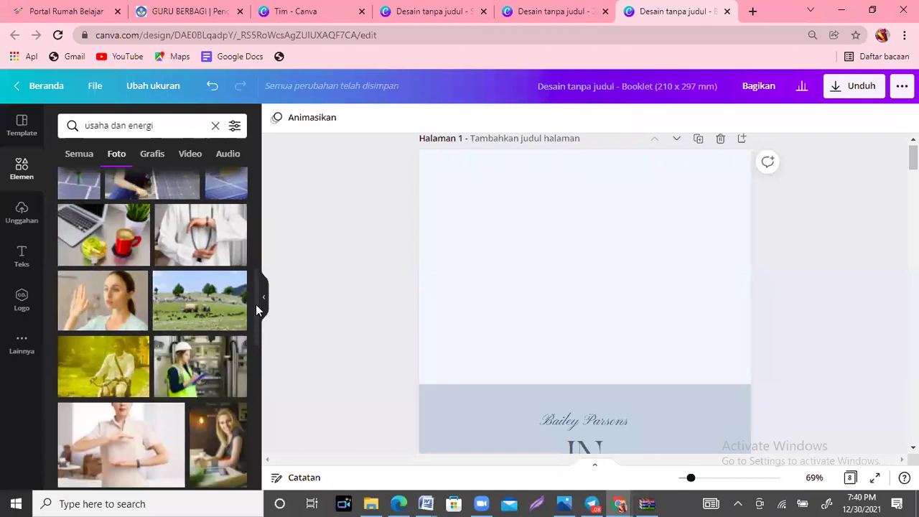
drag(257, 309, 258, 421)
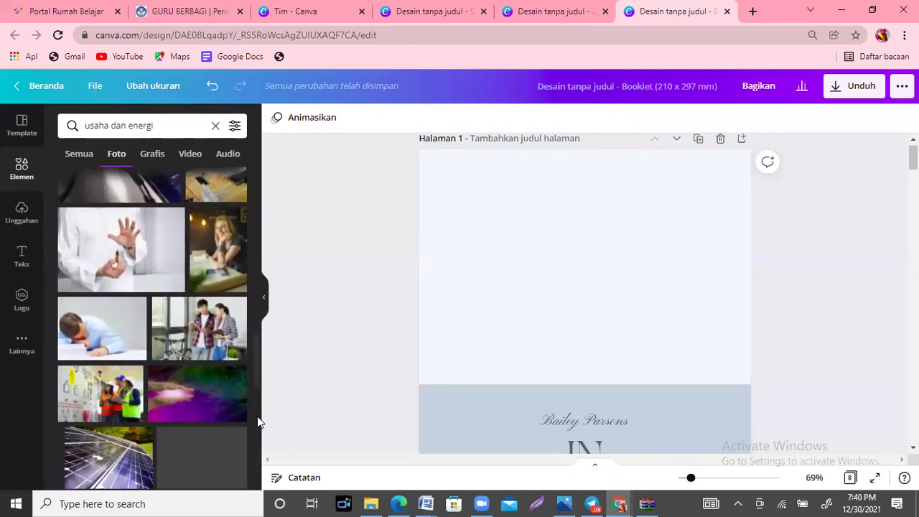
scroll(255, 351, down, 3)
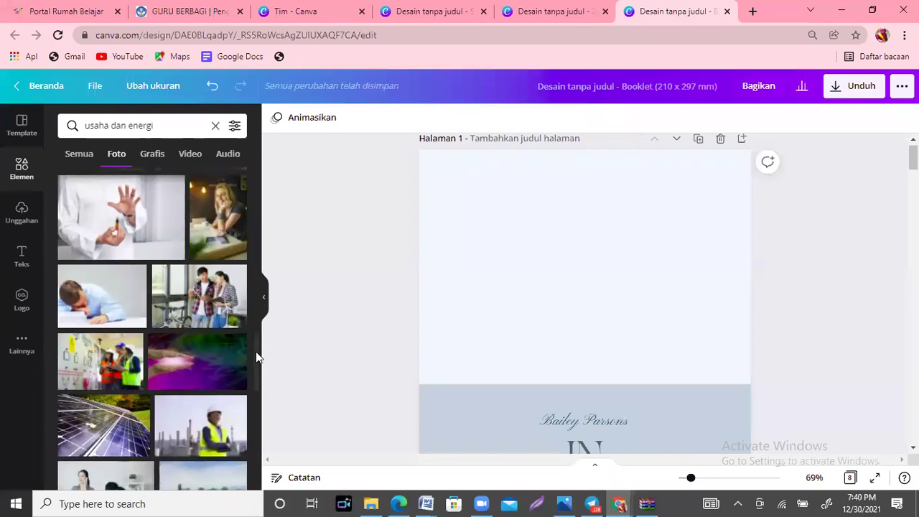
scroll(257, 368, down, 1)
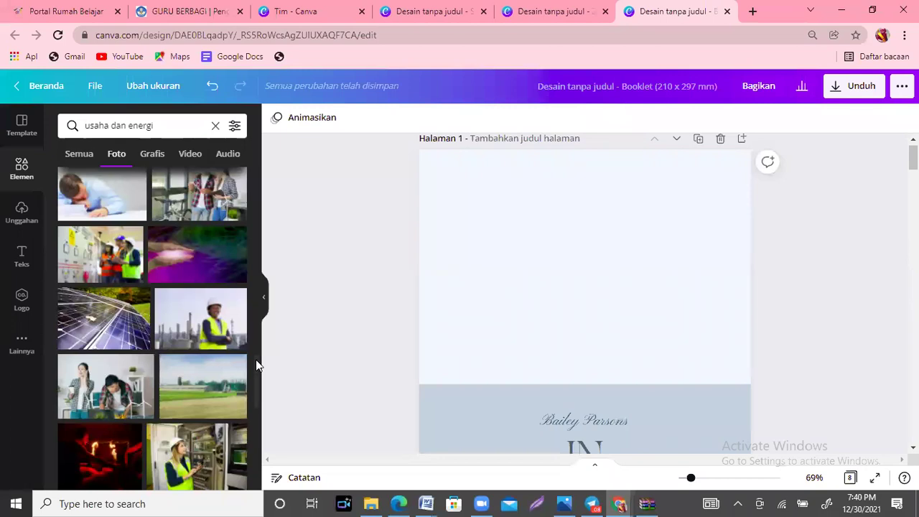
drag(256, 371, 256, 386)
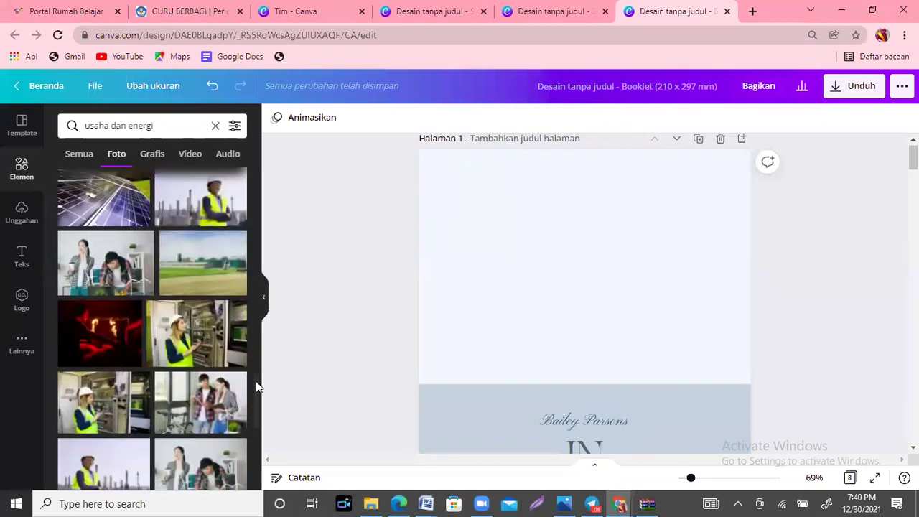
drag(256, 386, 256, 408)
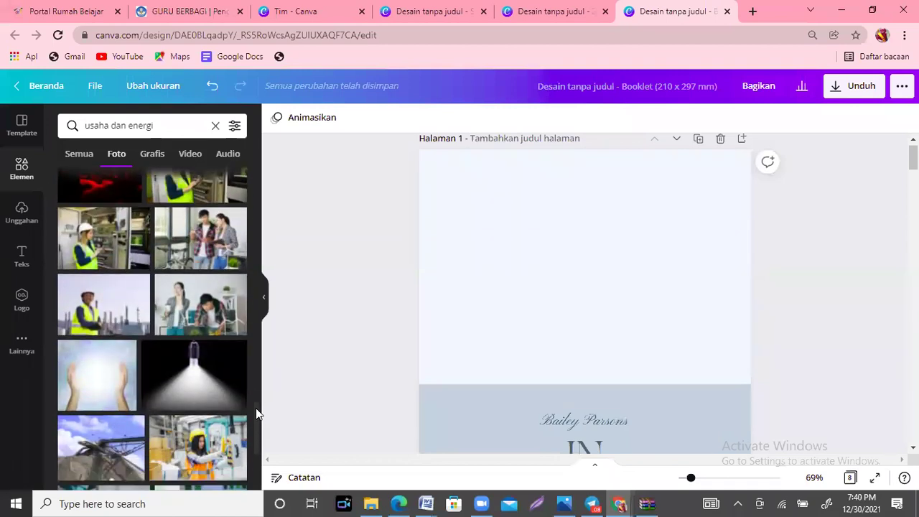
click(179, 385)
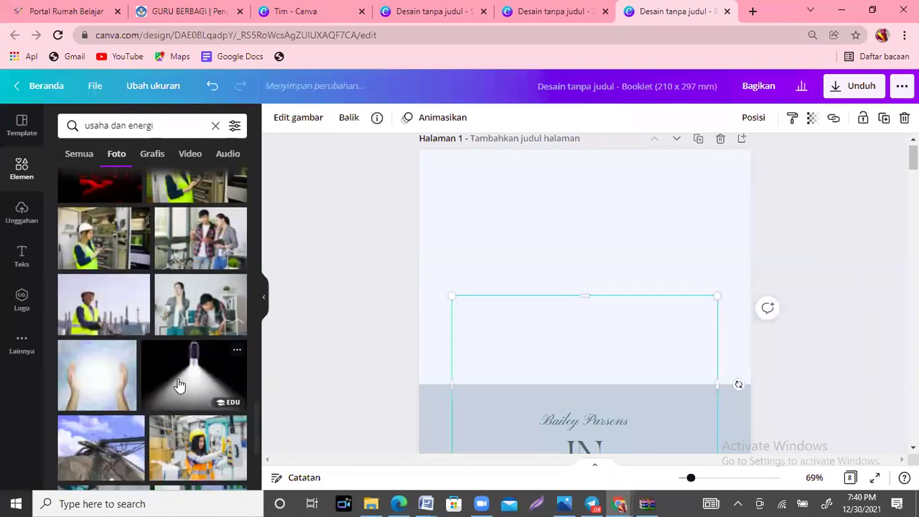
Position the light bulb photo directly above the cover's blue title band and extend its upper edge to make it taller.
drag(617, 338, 616, 257)
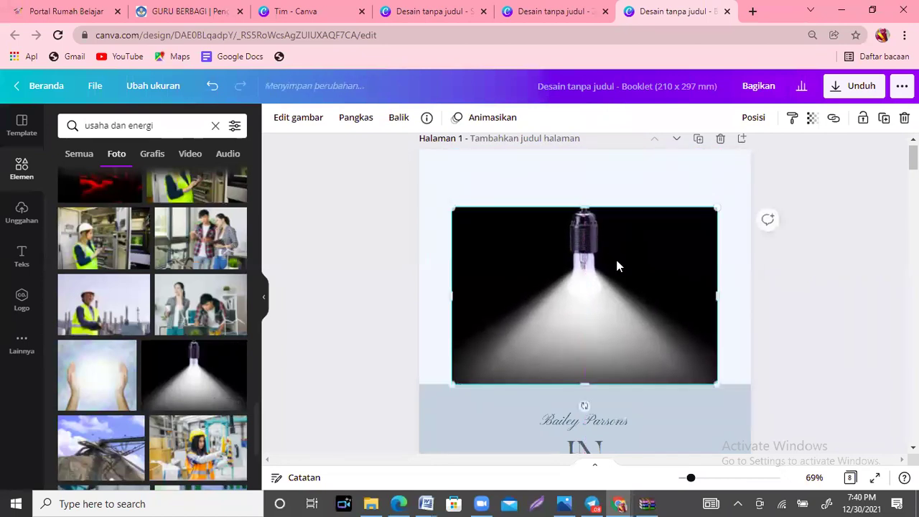
drag(586, 207, 587, 177)
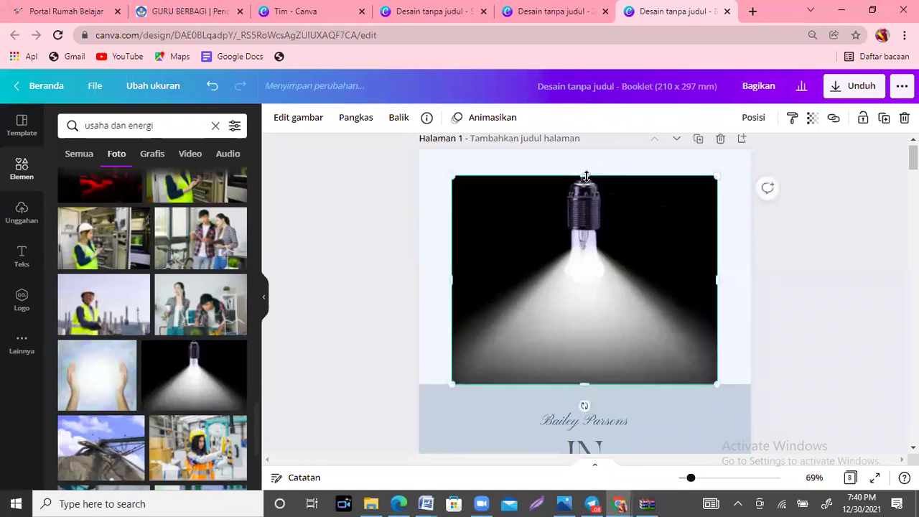
click(738, 248)
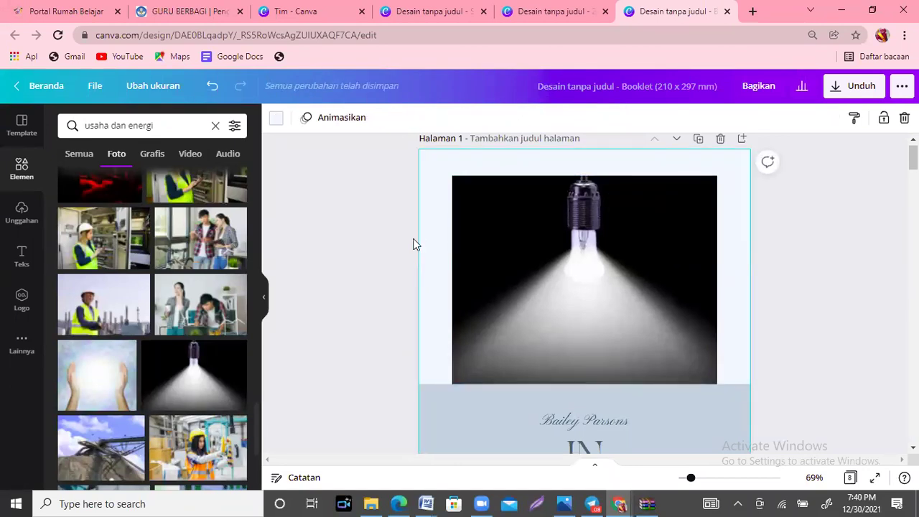
click(856, 274)
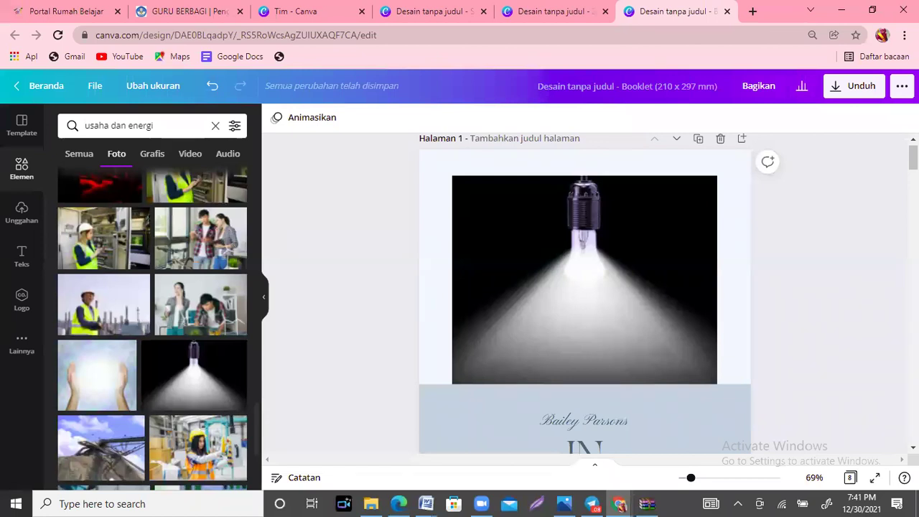
Review the booklet from the cover with the light bulb photo through to the start of page 5.
scroll(847, 167, down, 2)
scroll(586, 293, down, 1)
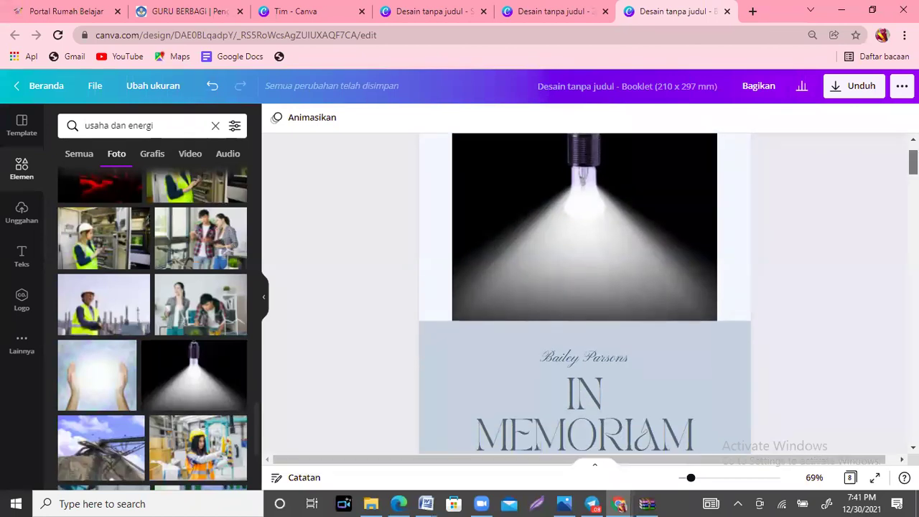
scroll(586, 293, up, 2)
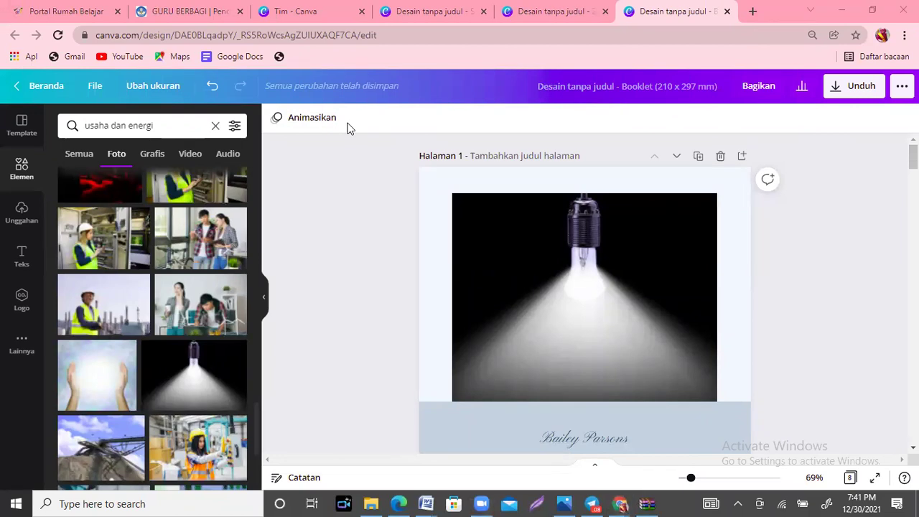
scroll(912, 158, down, 6)
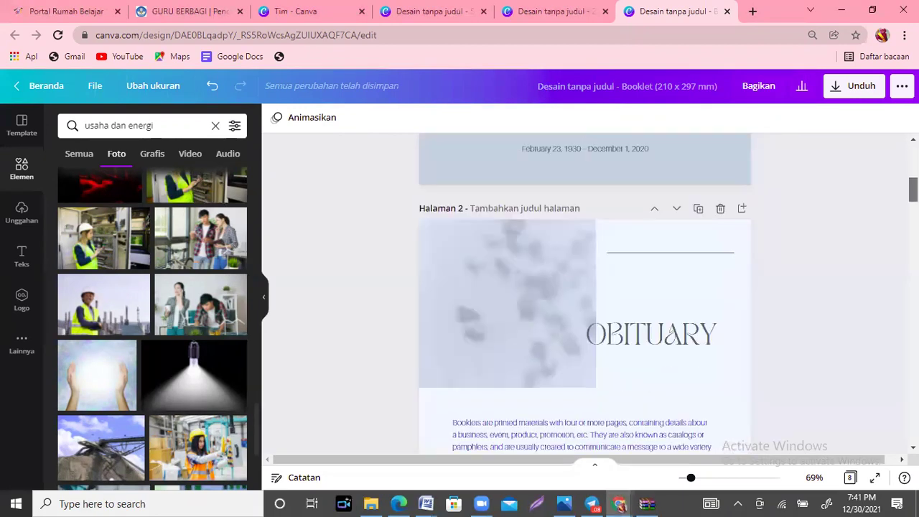
scroll(649, 261, down, 12)
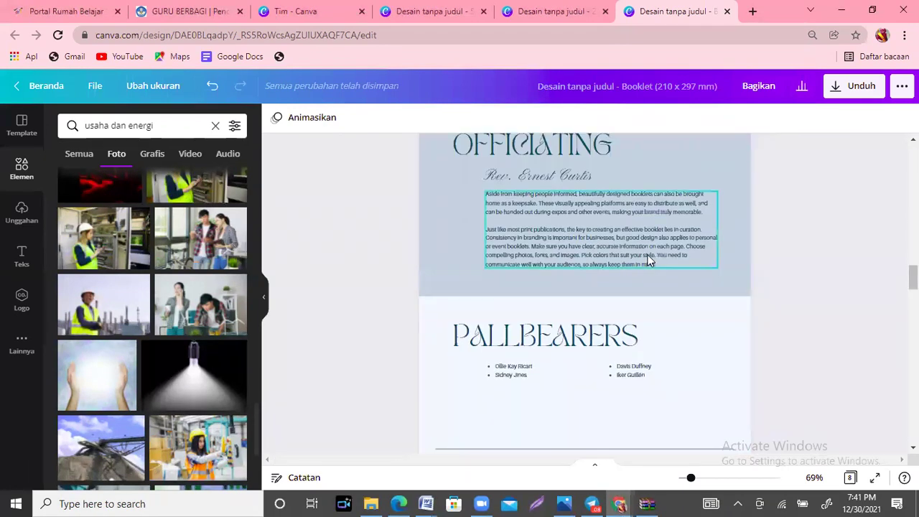
scroll(648, 260, down, 3)
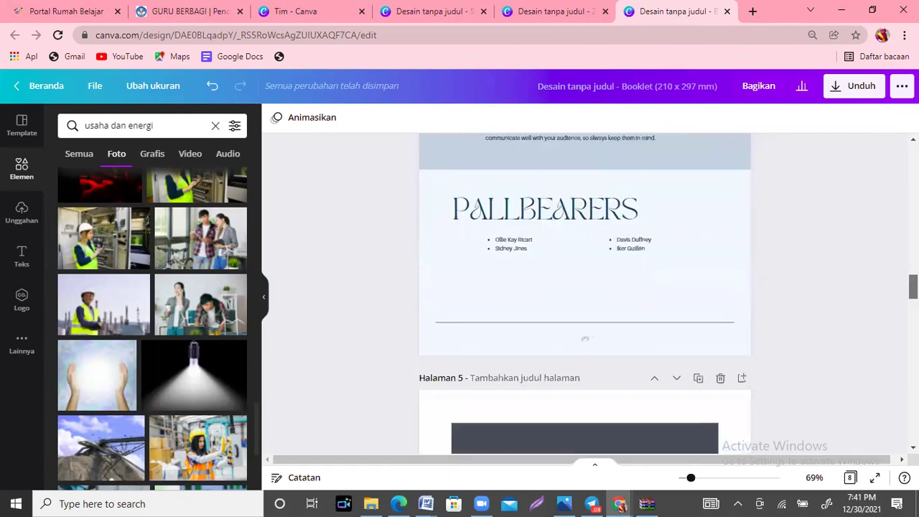
Look through the remaining booklet pages to the closing "Thank you" page and return to the cover.
scroll(585, 295, down, 8)
scroll(585, 294, down, 15)
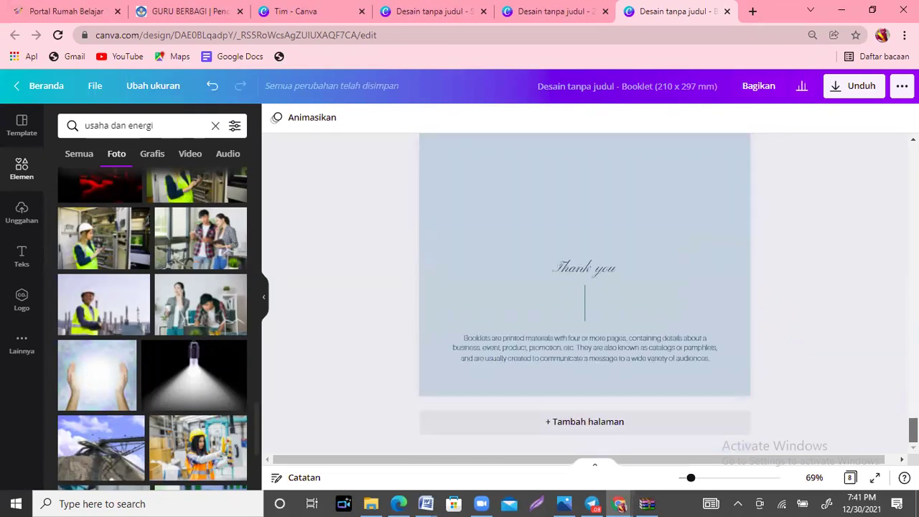
scroll(346, 171, up, 20)
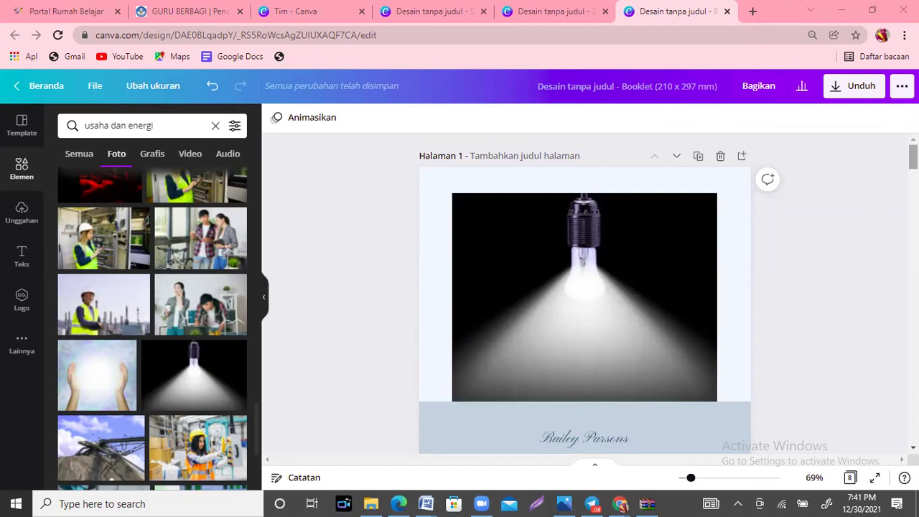
Replace the script name line above the cover title with "Fisika Kelas X".
scroll(586, 294, down, 3)
scroll(586, 295, up, 2)
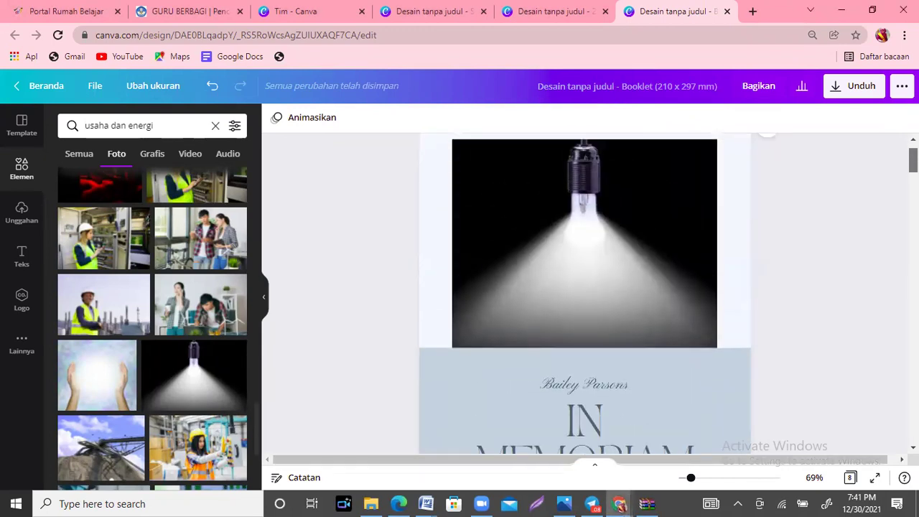
scroll(595, 225, down, 3)
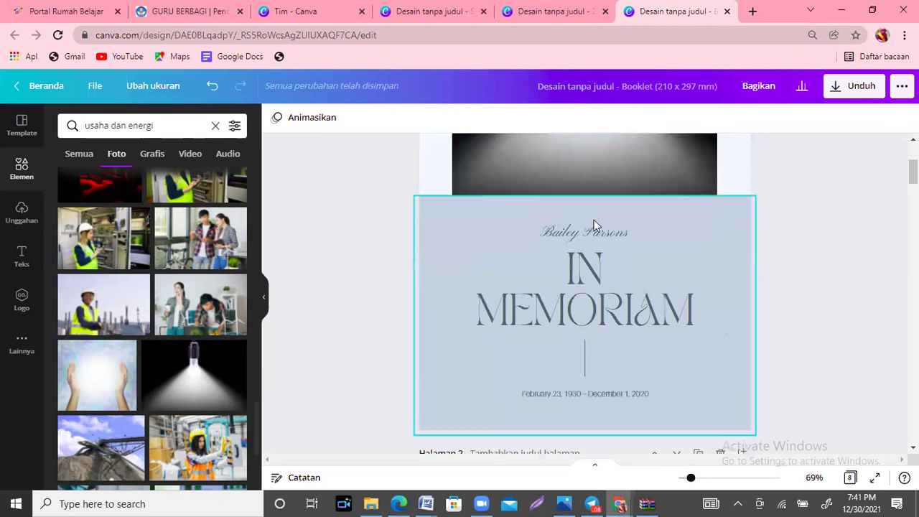
click(594, 230)
click(595, 231)
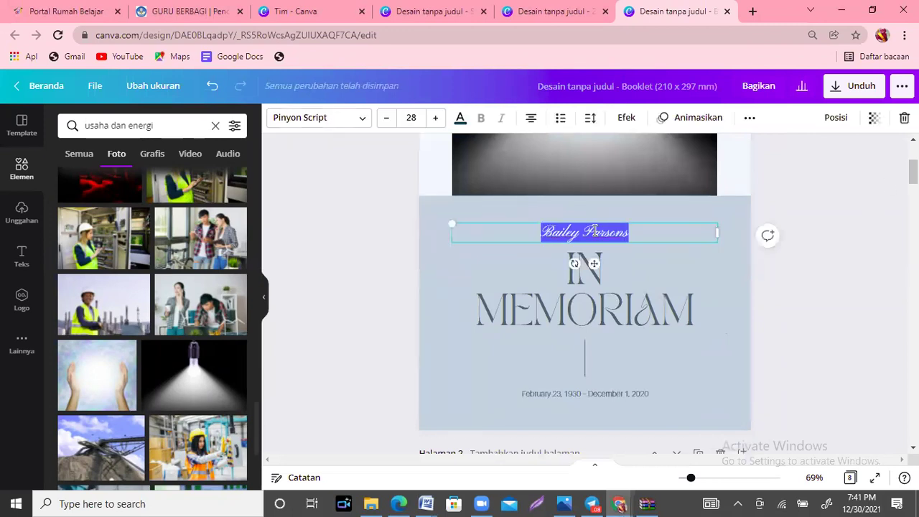
text(Fr)
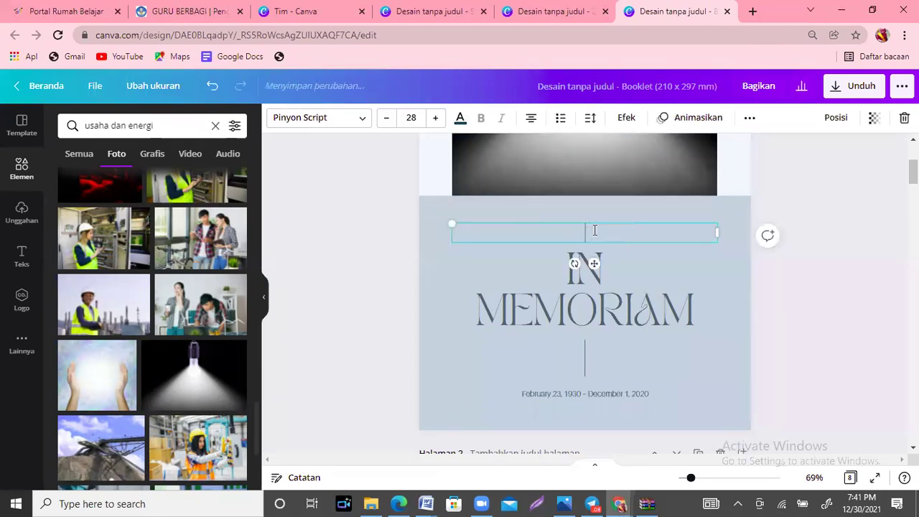
text(sika Usa)
key(BackSpace)
key(BackSpace)
key(BackSpace)
text(Usaha)
text(s X)
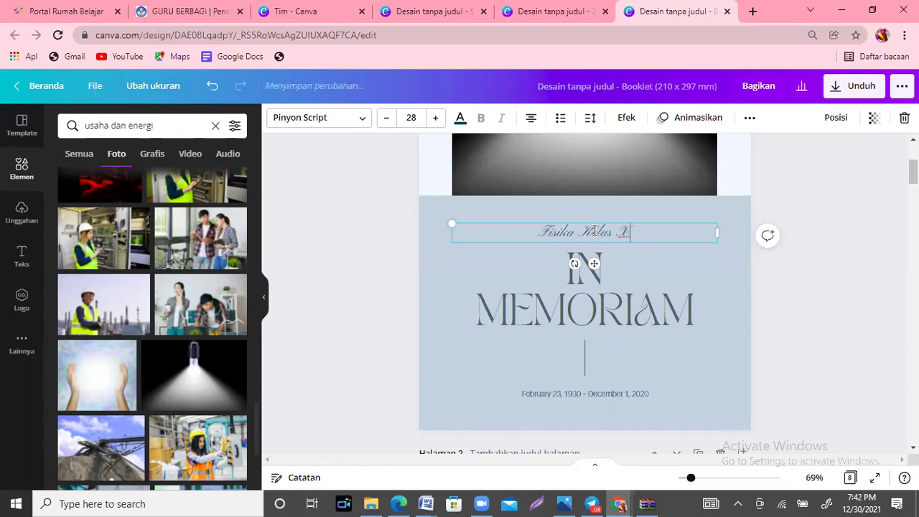
Replace the cover title "IN MEMORIAM" with "USAHA DAN ENERGI".
double_click(607, 280)
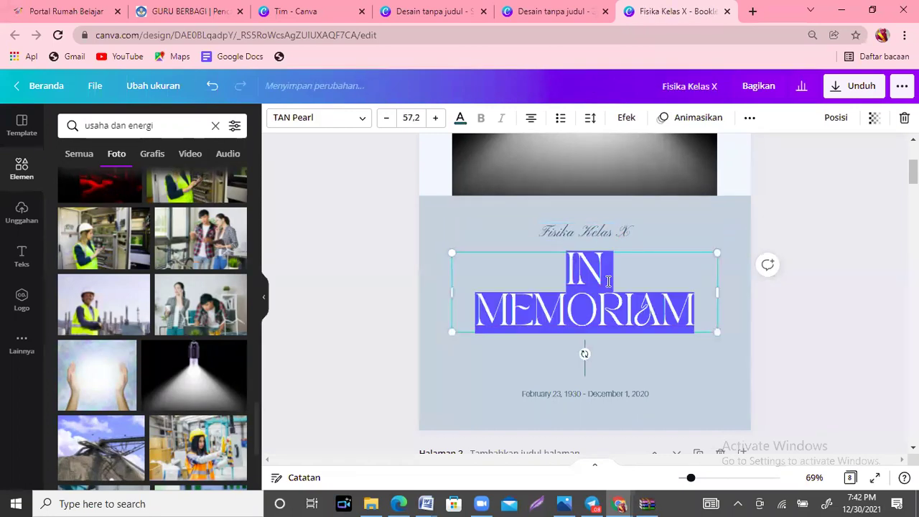
text(USAH)
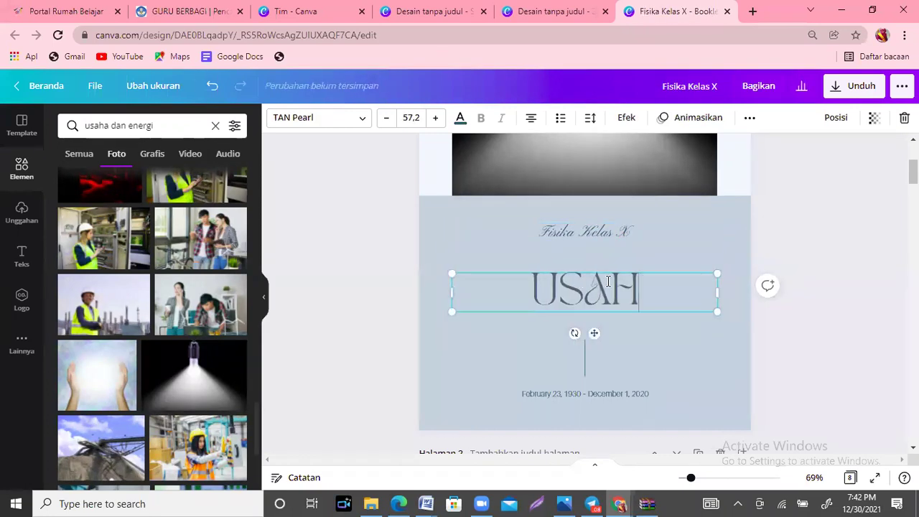
text(A DAN ENER)
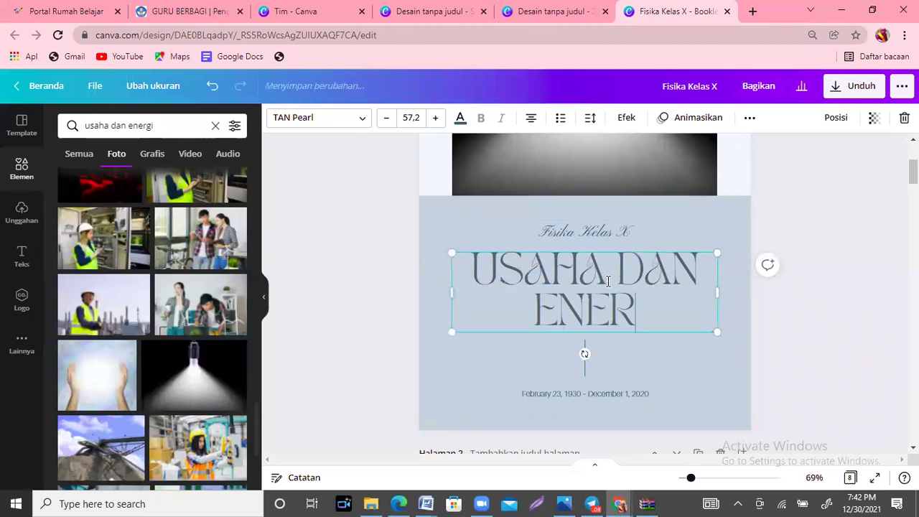
text(GI)
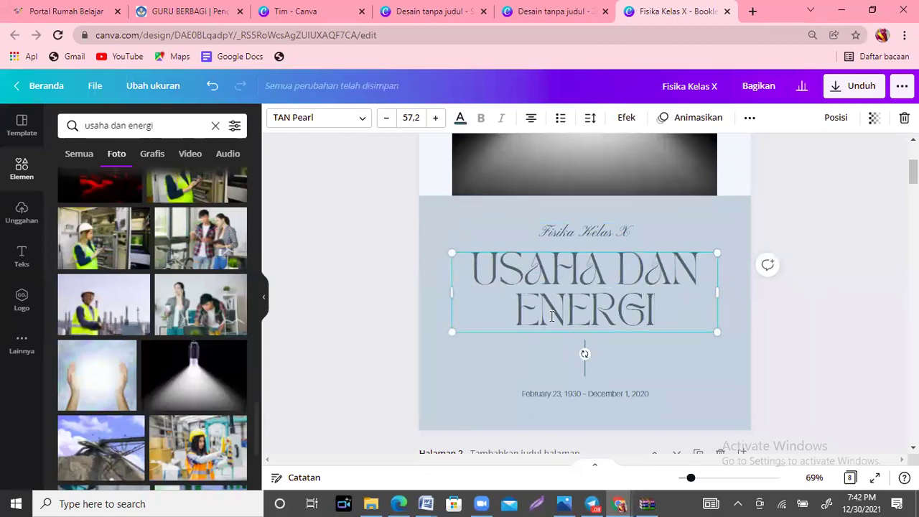
Replace the date line beneath the cover title with the author's full name.
double_click(634, 392)
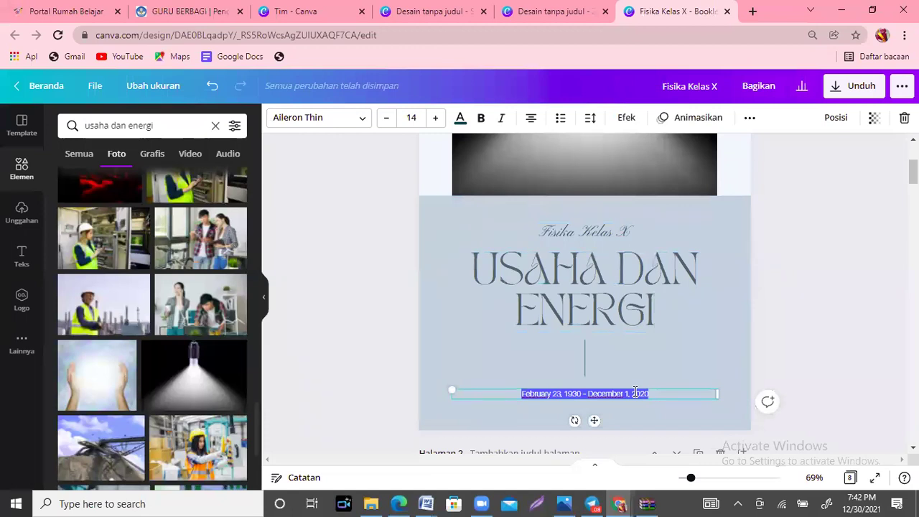
text(Dor)
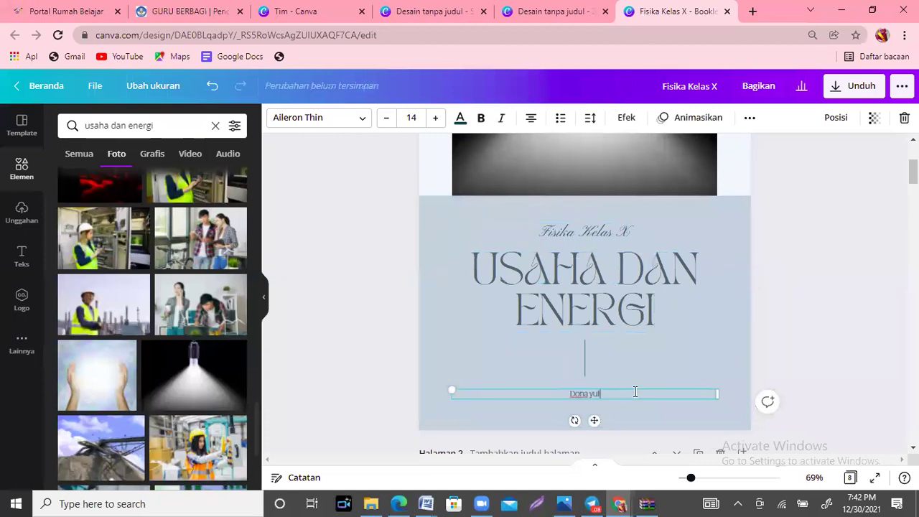
text(a y)
key(BackSpace)
text(Y)
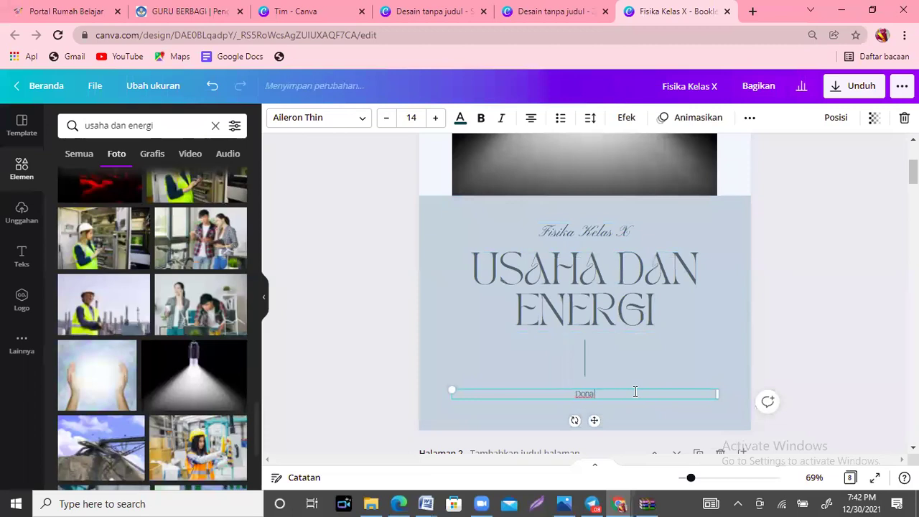
text(ulia s)
key(BackSpace)
key(BackSpace)
key(BackSpace)
key(BackSpace)
text(ia Sari)
click(793, 216)
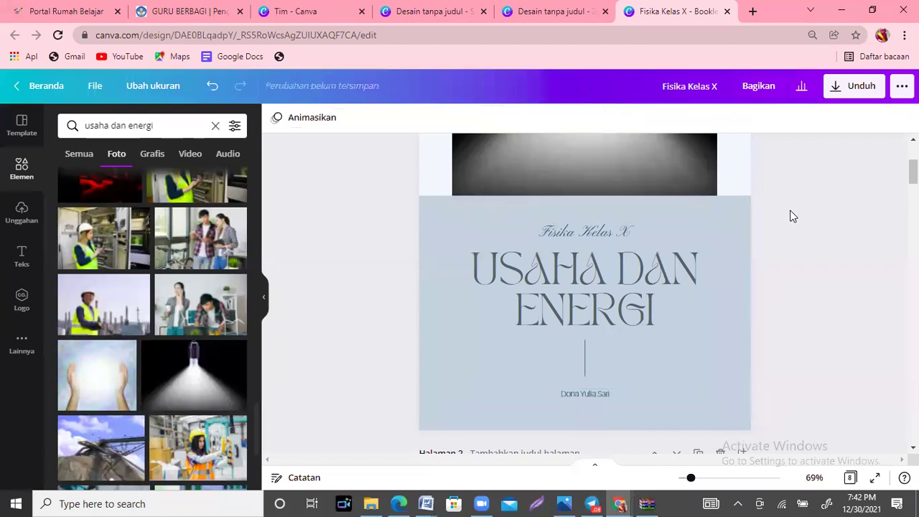
Replace the "OBITUARY" heading on page 2 with "DEFINISI".
scroll(672, 451, up, 2)
scroll(672, 451, down, 5)
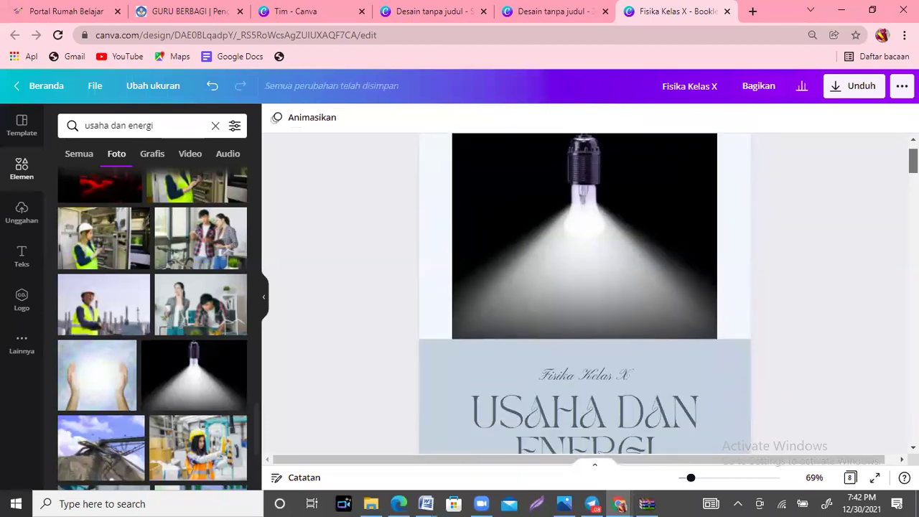
scroll(672, 450, down, 3)
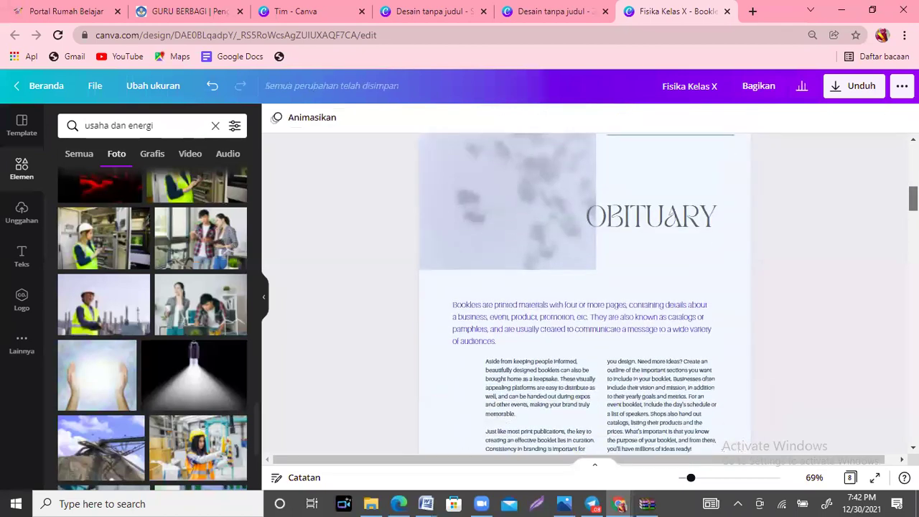
click(662, 228)
click(661, 226)
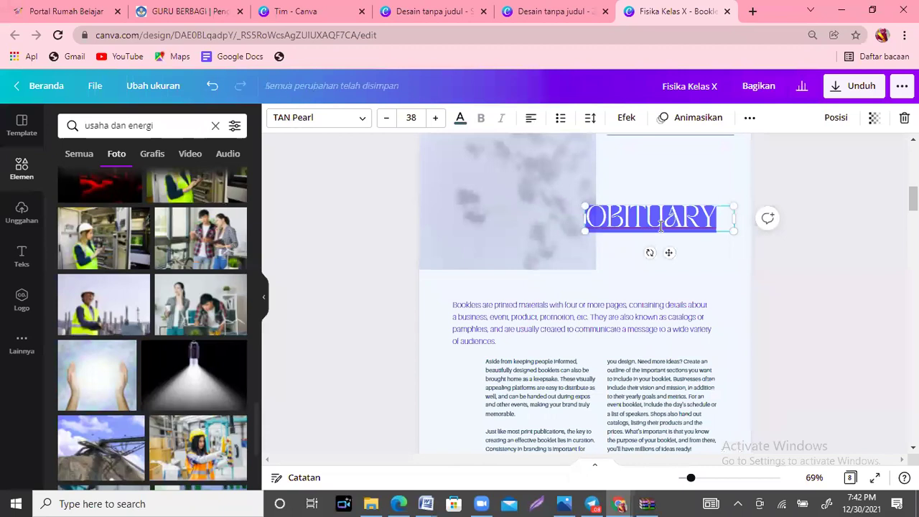
text(DEF)
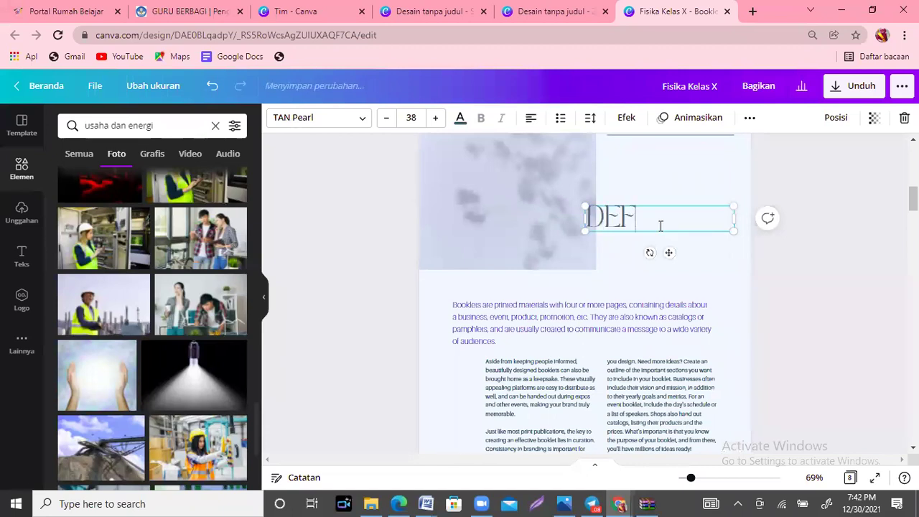
text(INISI)
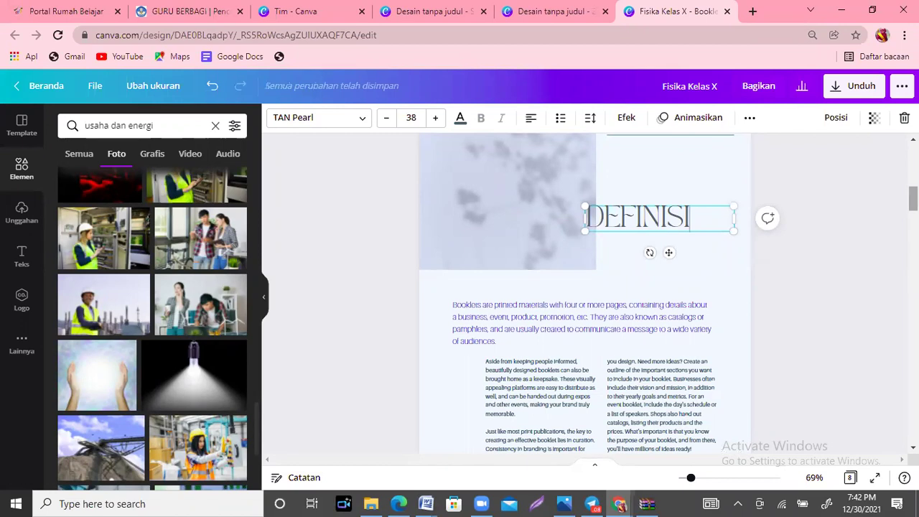
scroll(586, 295, up, 3)
key(Escape)
key(Escape)
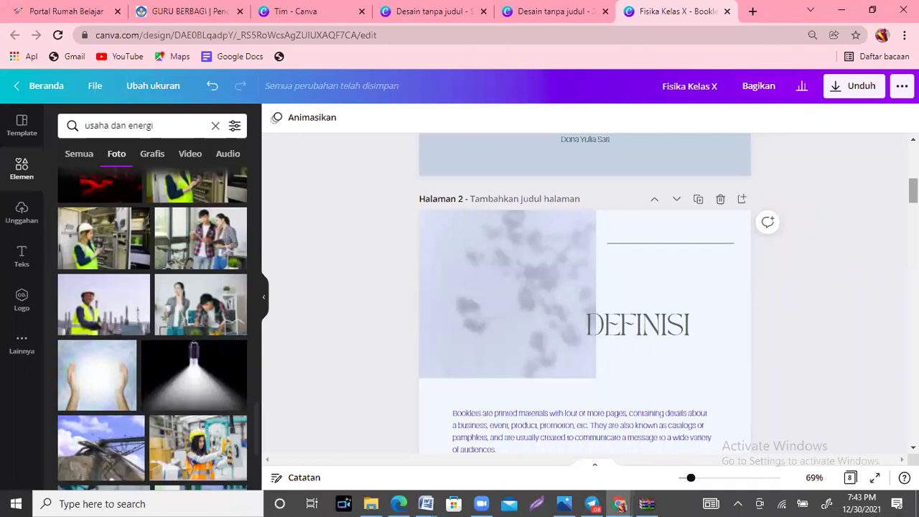
Replace the leaf-shadow picture on page 2 with the photo of two hands around a glowing light.
scroll(562, 165, down, 3)
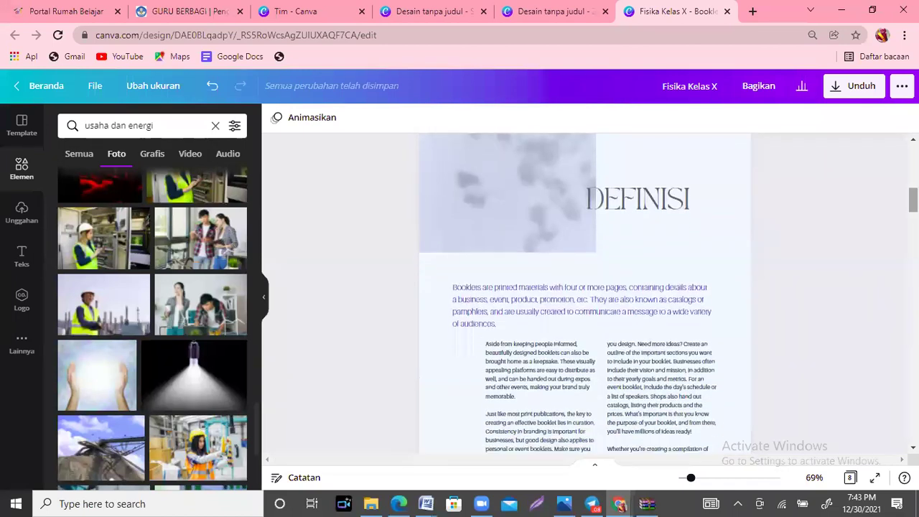
click(563, 164)
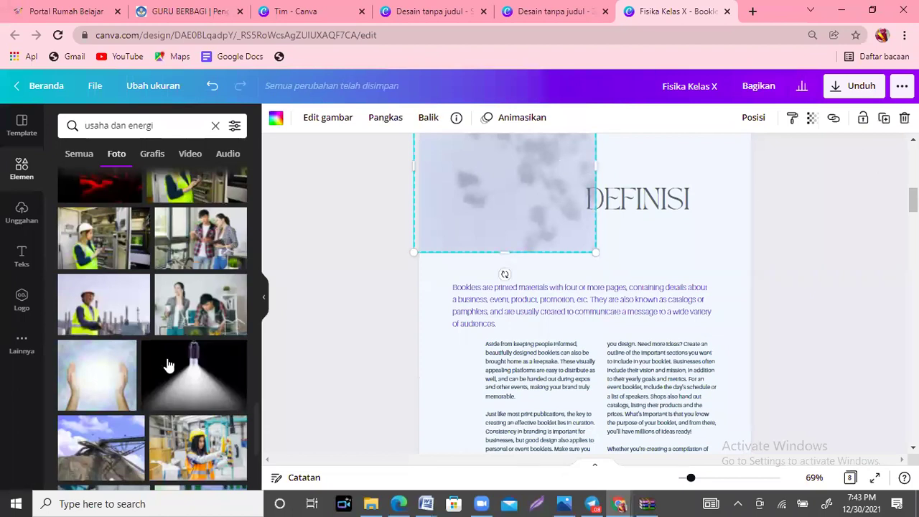
click(88, 381)
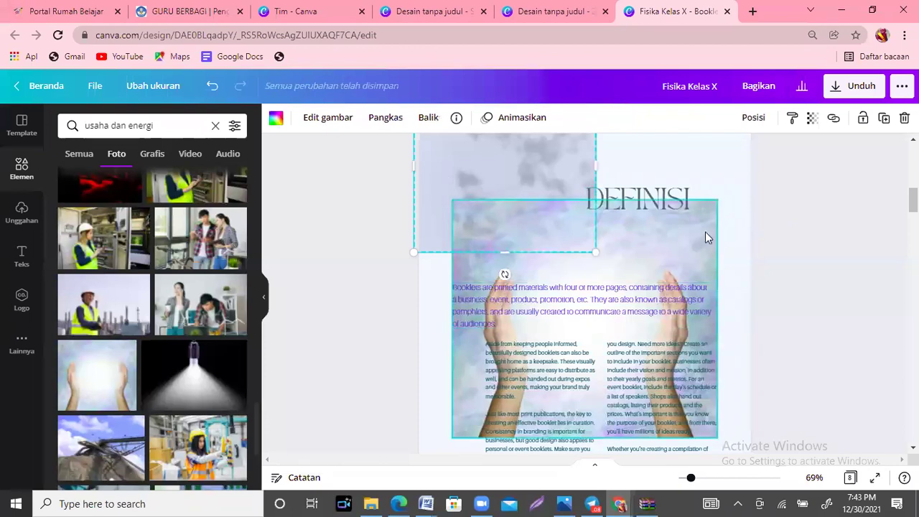
drag(682, 245, 574, 160)
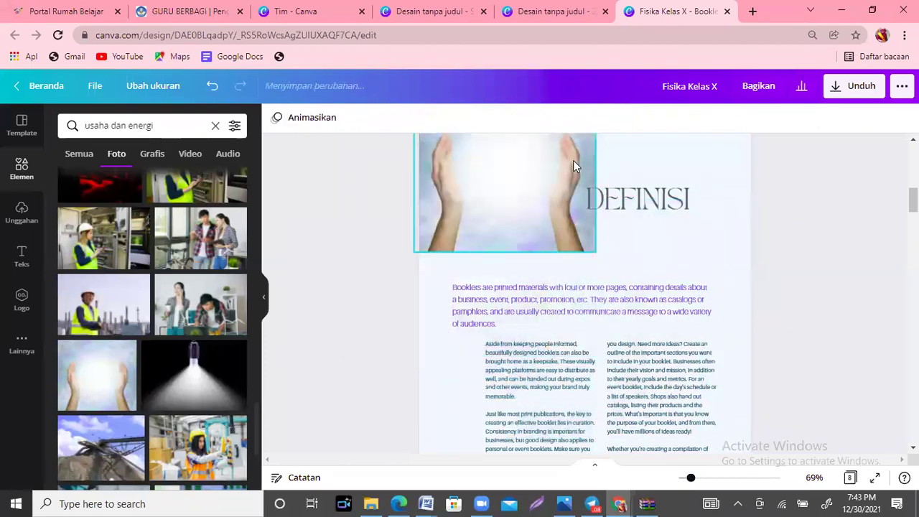
scroll(556, 288, up, 2)
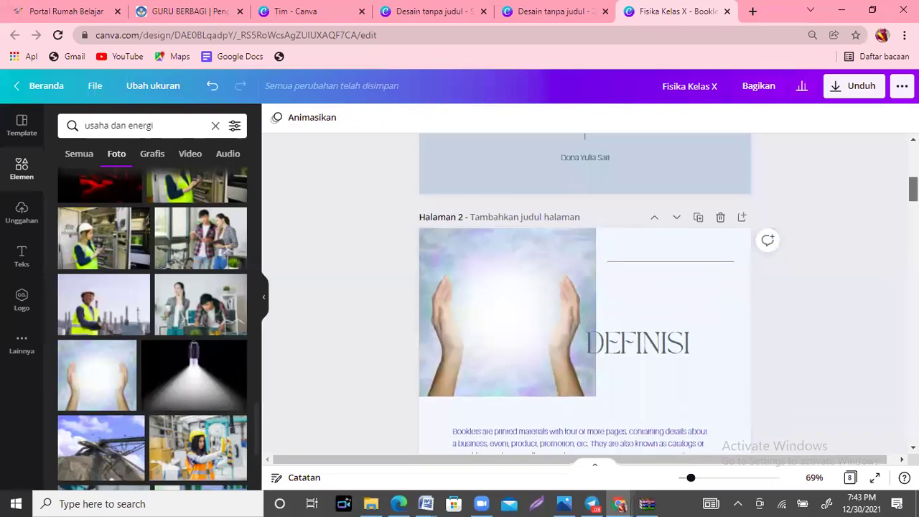
Look over the introductory paragraph and body text on page 2 and the layout of page 3.
scroll(557, 287, down, 4)
click(557, 184)
click(557, 181)
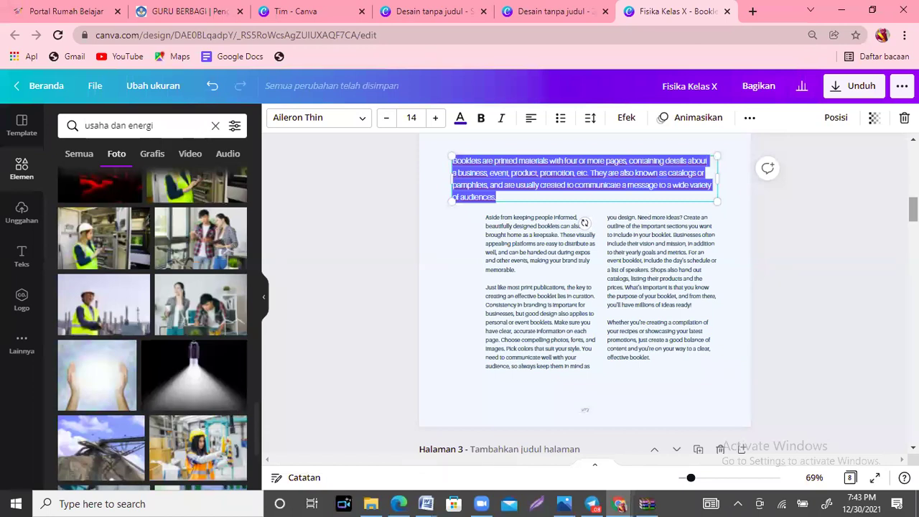
scroll(586, 295, down, 6)
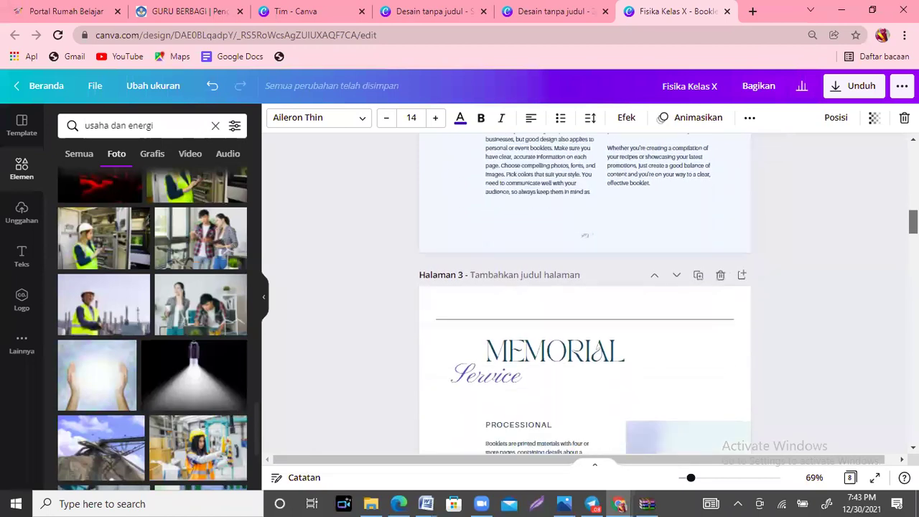
scroll(871, 480, down, 1)
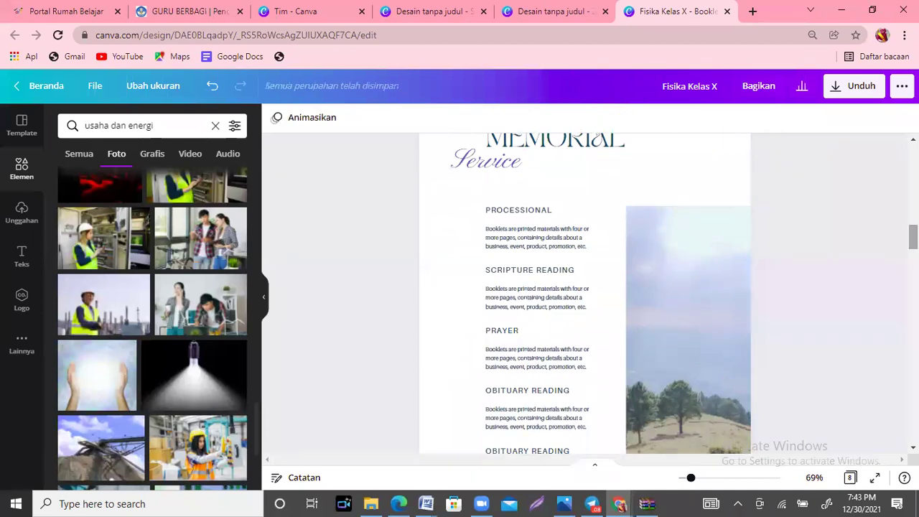
scroll(585, 295, up, 3)
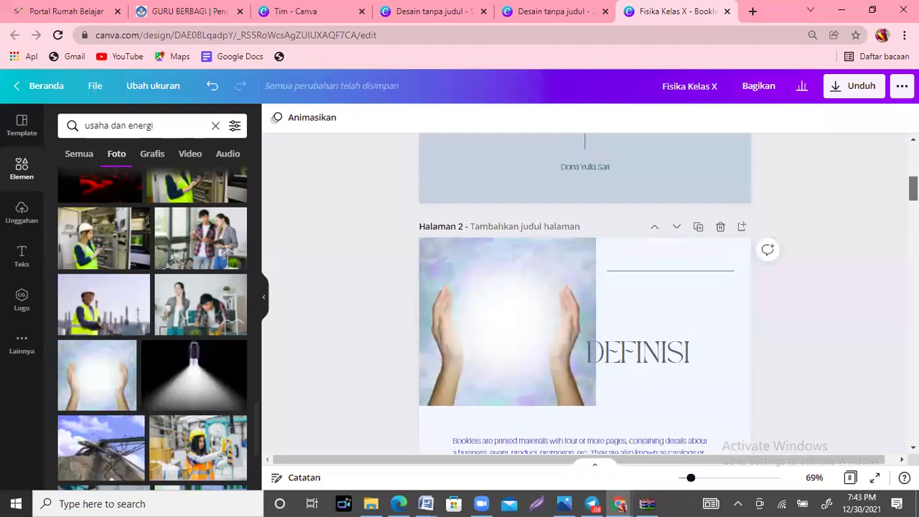
Replace the "MEMORIAL" heading on page 3 with "CONTOH".
scroll(586, 294, down, 4)
scroll(586, 294, up, 2)
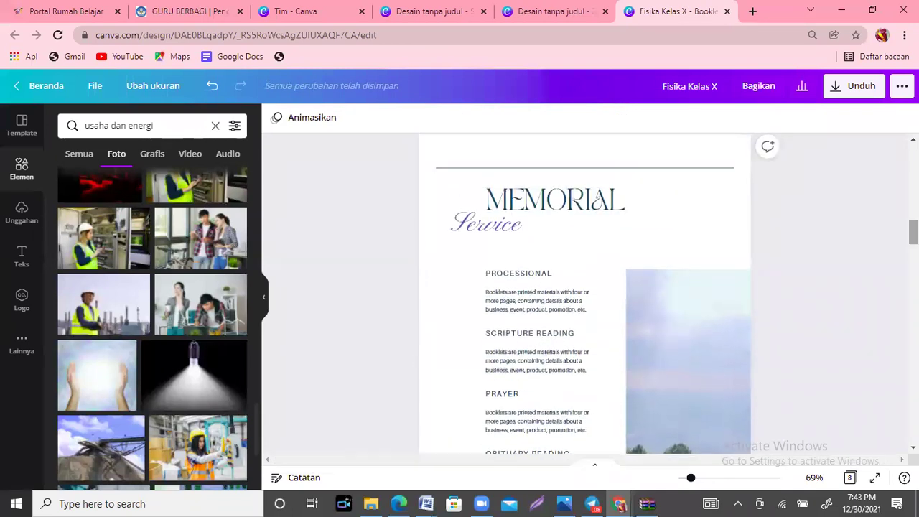
click(596, 199)
double_click(596, 199)
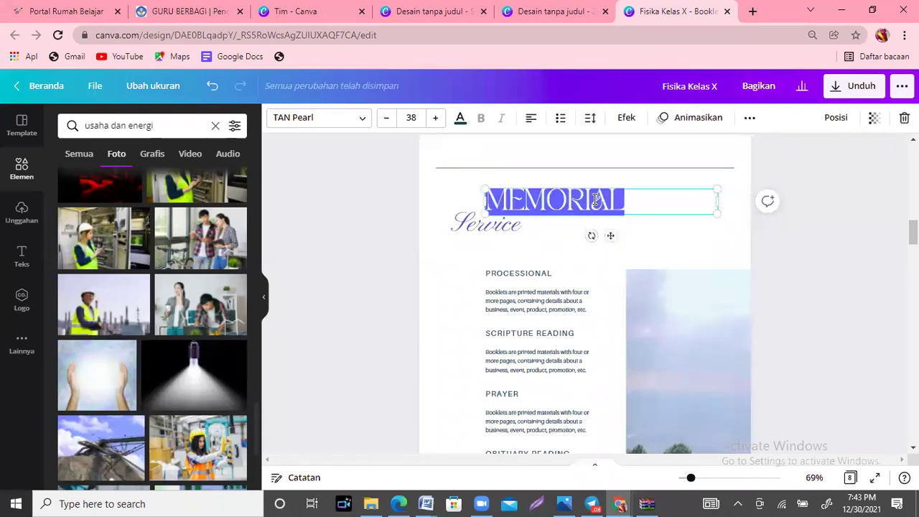
text(CONTOH)
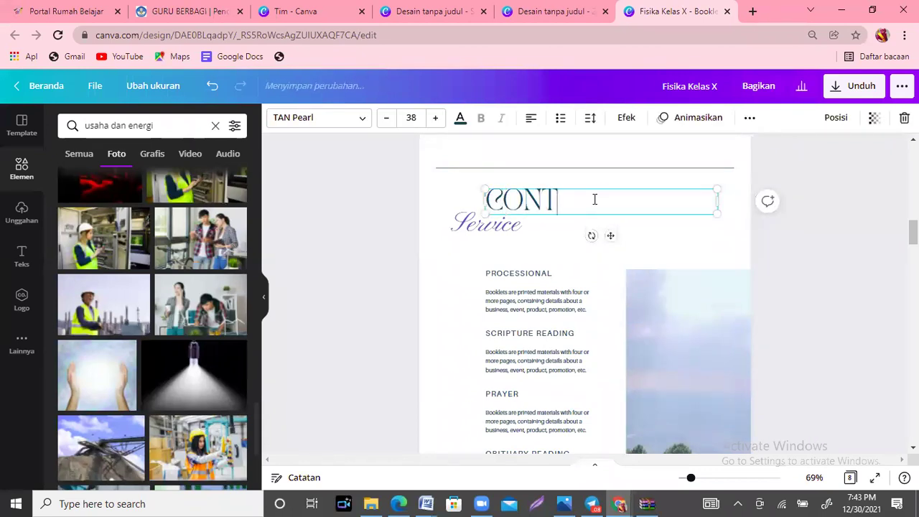
Replace the "Service" script subtitle under the "CONTOH" heading on page 3 with "dalam kehidupan sehari-hari".
click(517, 227)
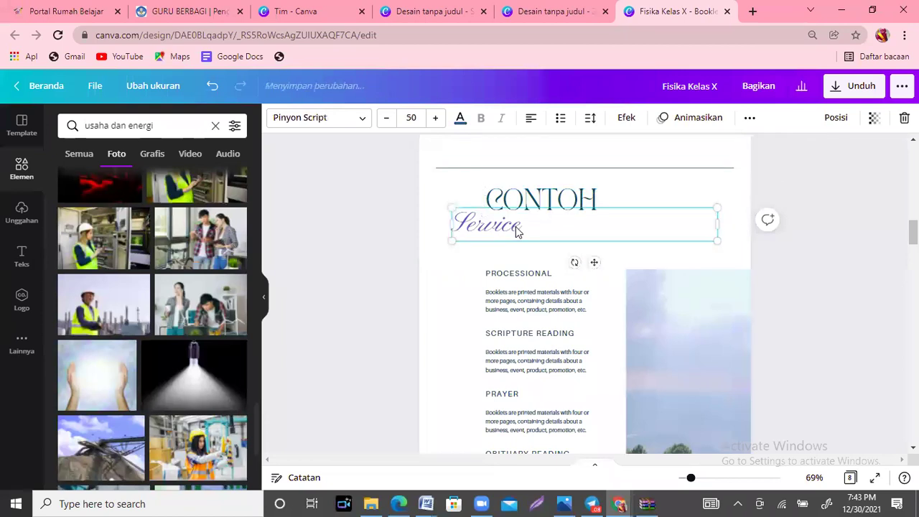
double_click(517, 227)
text(dal)
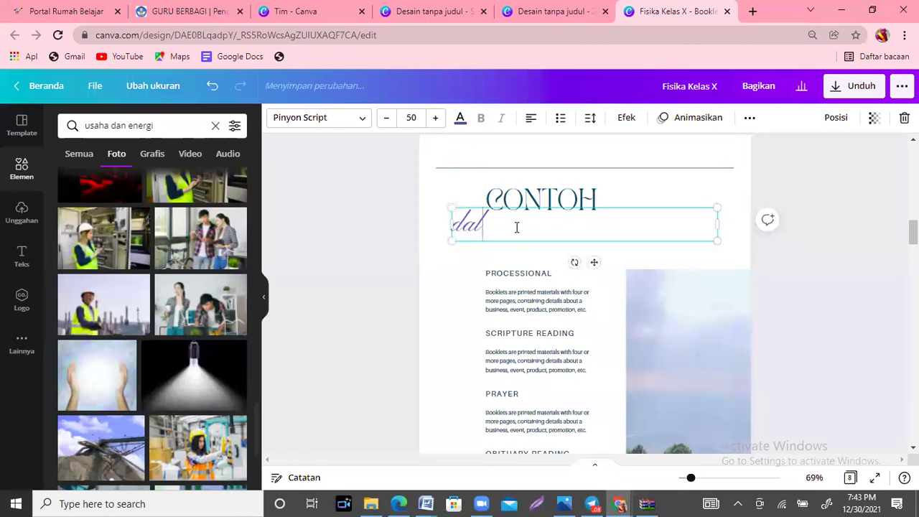
text(am kehif)
key(BackSpace)
text(di)
key(BackSpace)
text(upan sehari-hari)
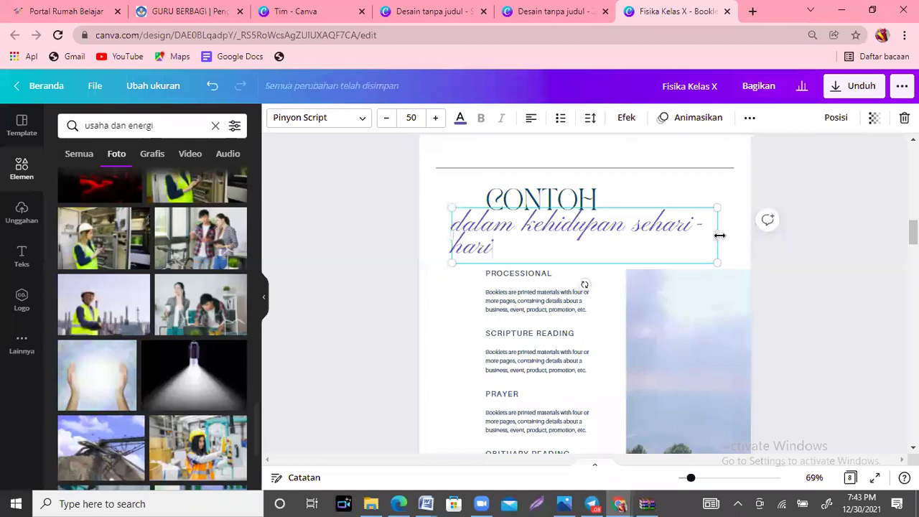
Widen the "dalam kehidupan sehari-hari" subtitle to fit one line, scale it to about size 45.1, and shift it left beneath "CONTOH".
drag(719, 236, 791, 237)
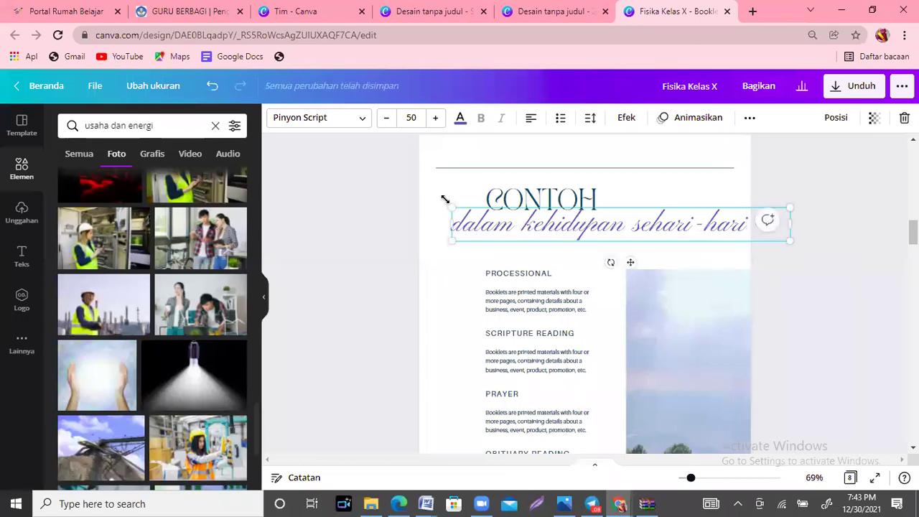
drag(476, 218, 509, 222)
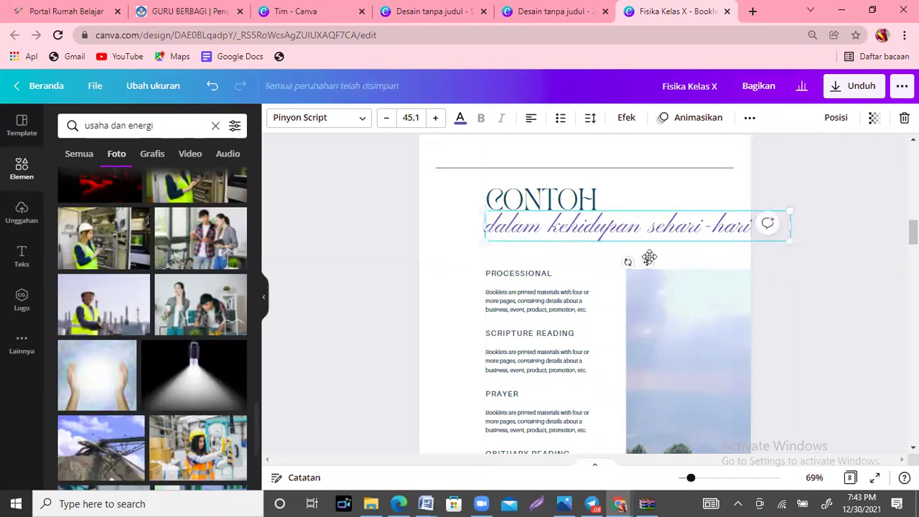
drag(648, 264, 611, 262)
Replace the "Thank you" text on page 8 with "contact us".
scroll(586, 294, down, 5)
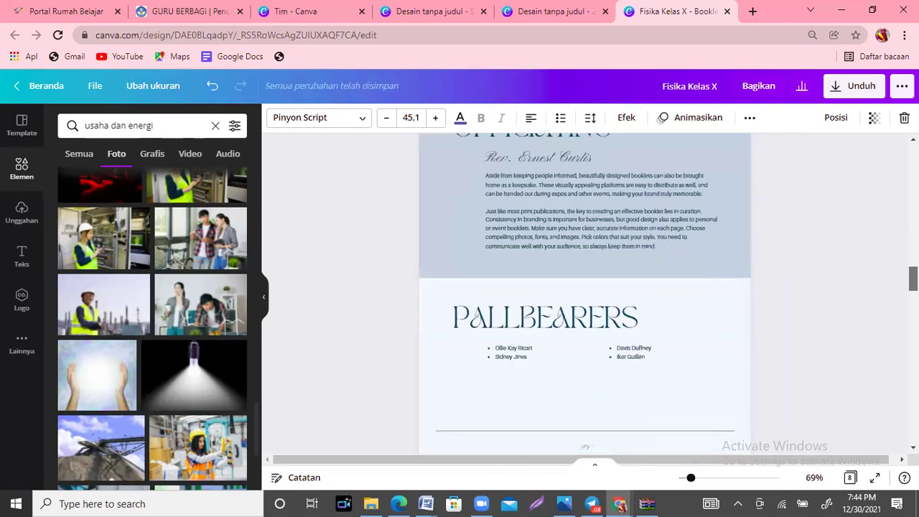
scroll(585, 294, down, 10)
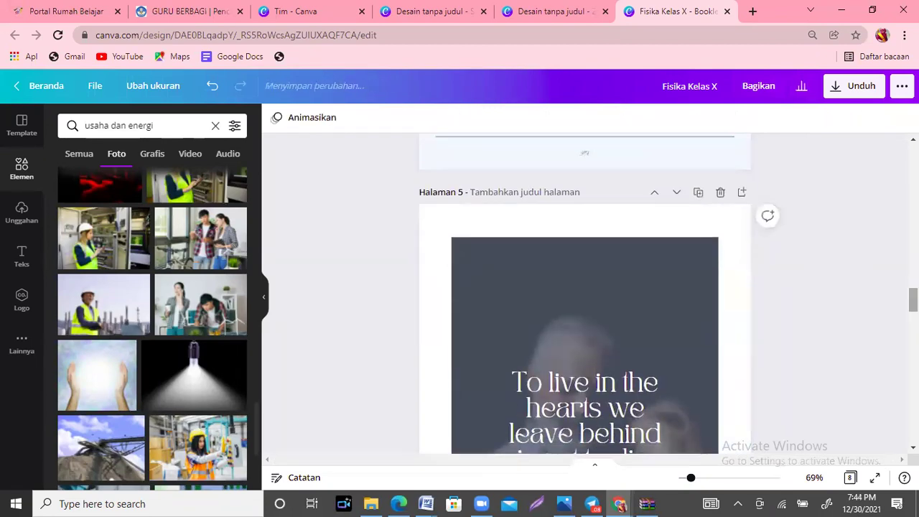
scroll(585, 294, down, 10)
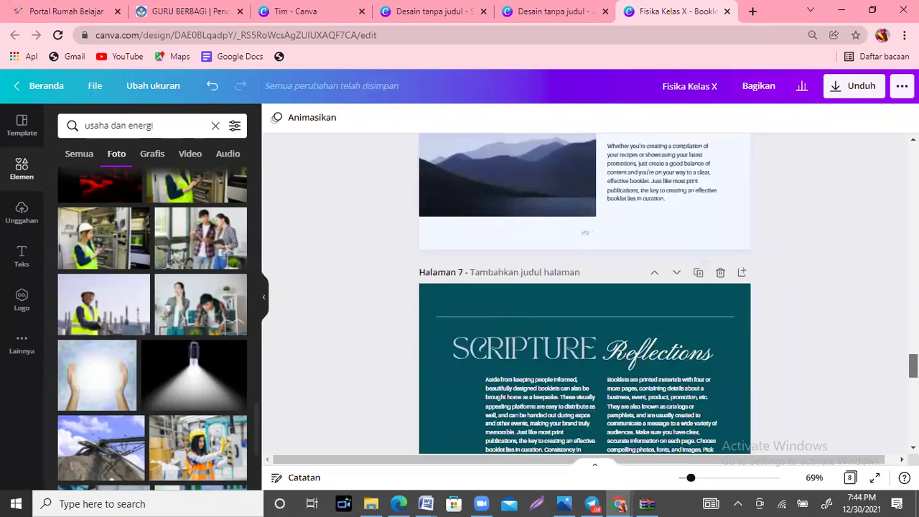
scroll(585, 295, down, 10)
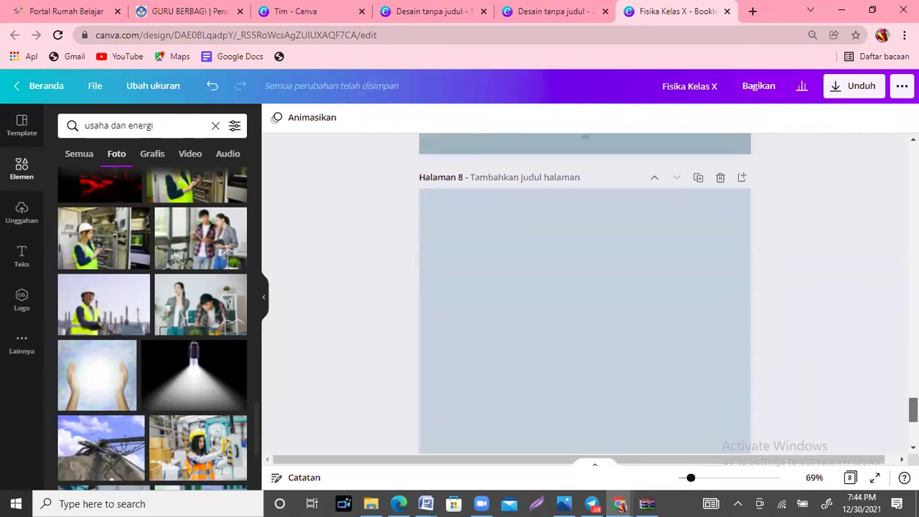
mouse_move(914, 421)
mouse_down()
mouse_move(914, 164)
mouse_move(913, 425)
mouse_up()
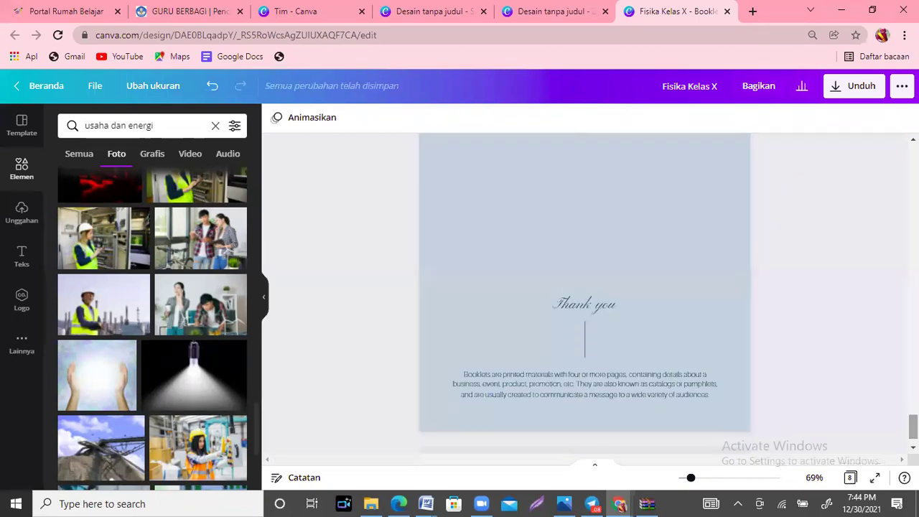
double_click(625, 391)
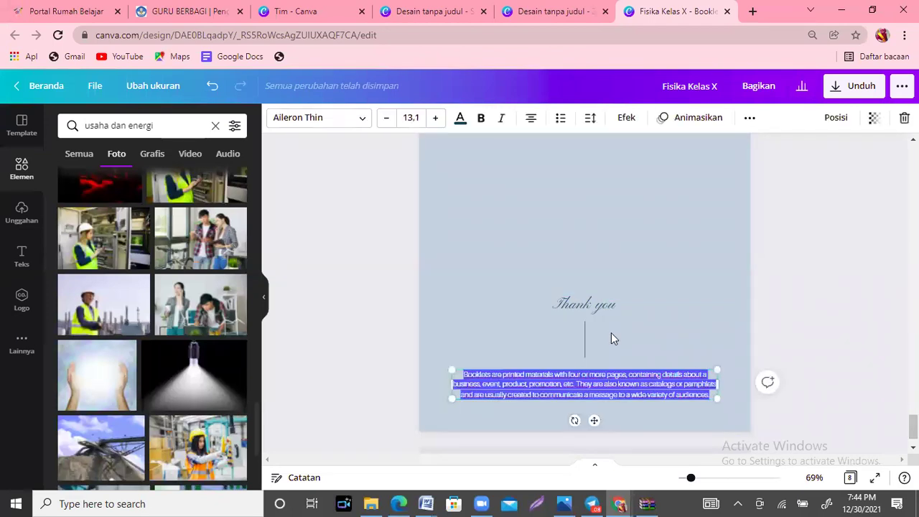
double_click(613, 301)
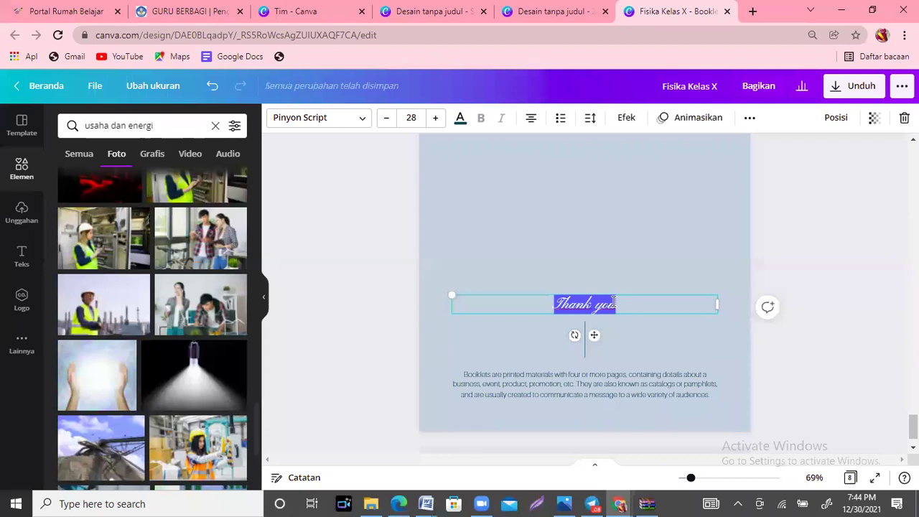
text(contact us)
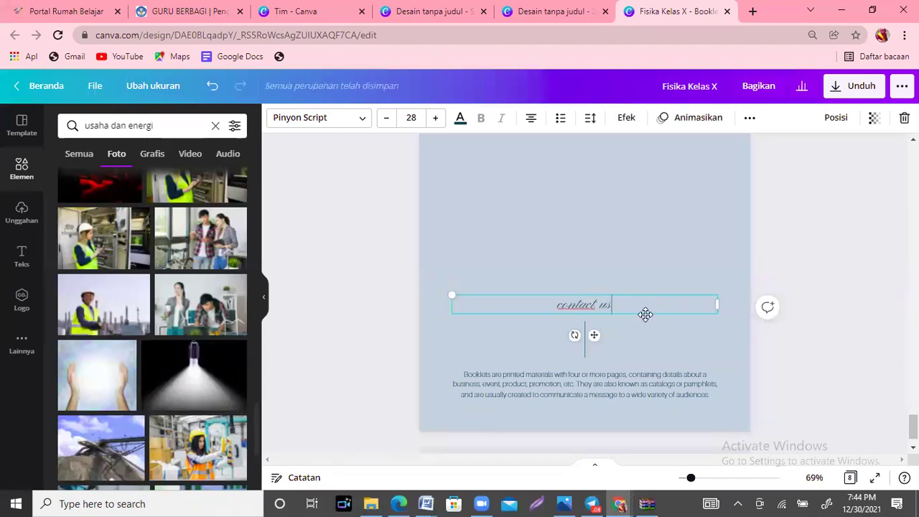
Clear the placeholder paragraph below the vertical line on page 8.
click(649, 377)
click(649, 378)
key(BackSpace)
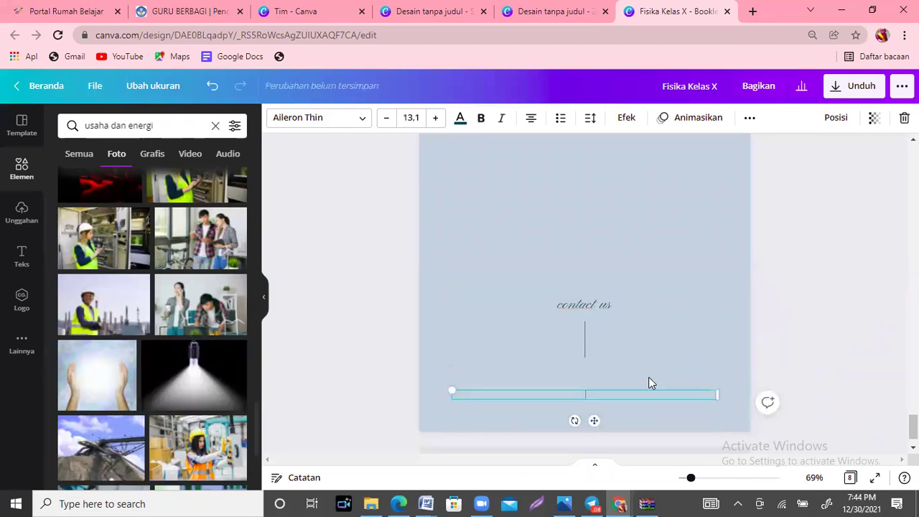
Search the elements for "logo fb" and place the round blue Facebook logo as a small icon below the vertical line.
click(215, 127)
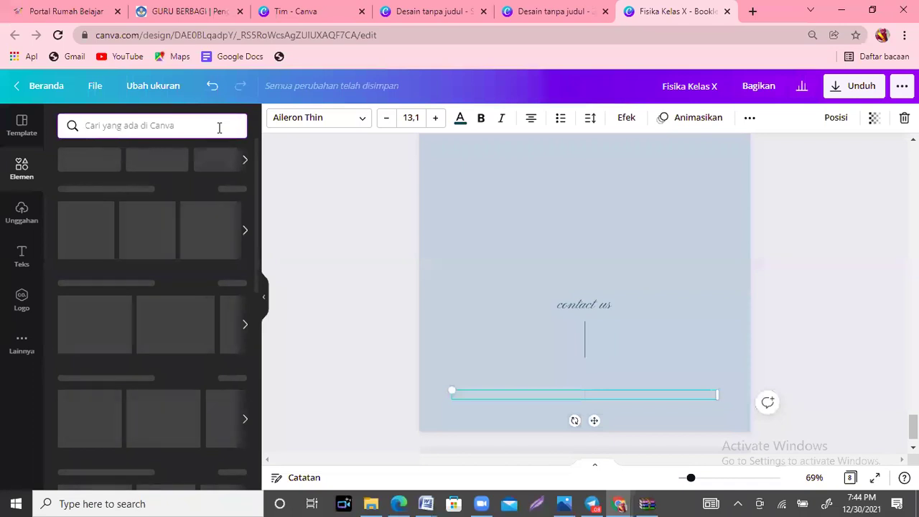
text(logo )
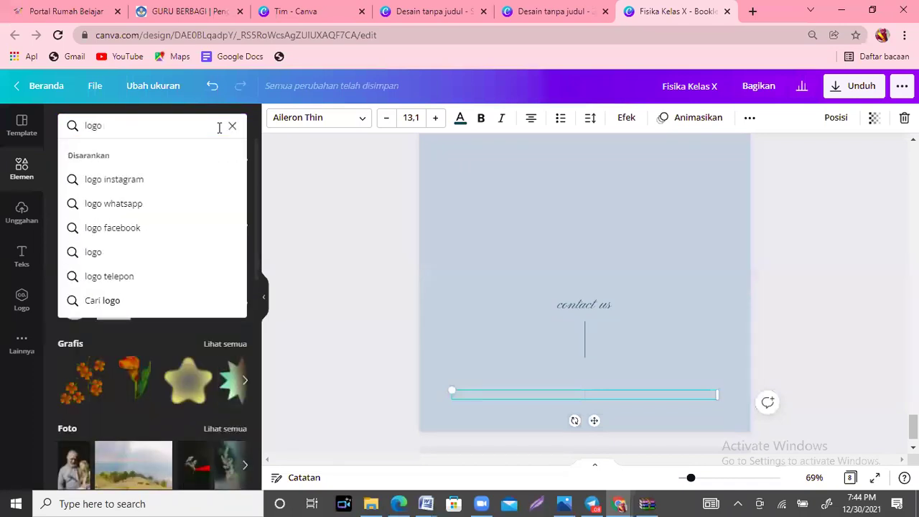
text(fb)
key(Return)
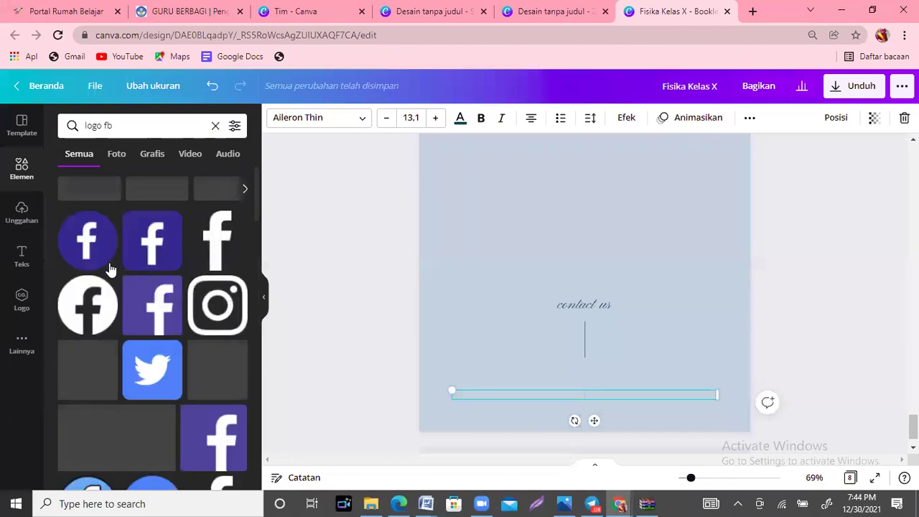
click(109, 267)
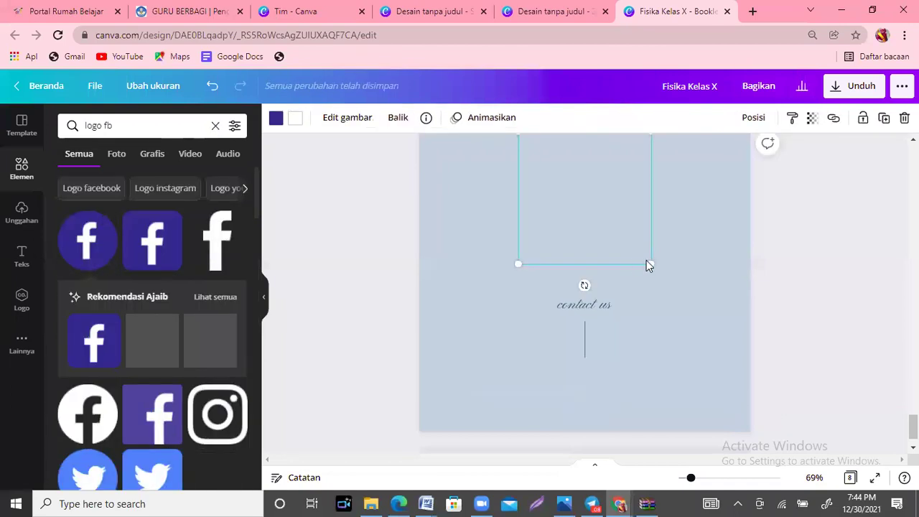
drag(650, 266, 570, 410)
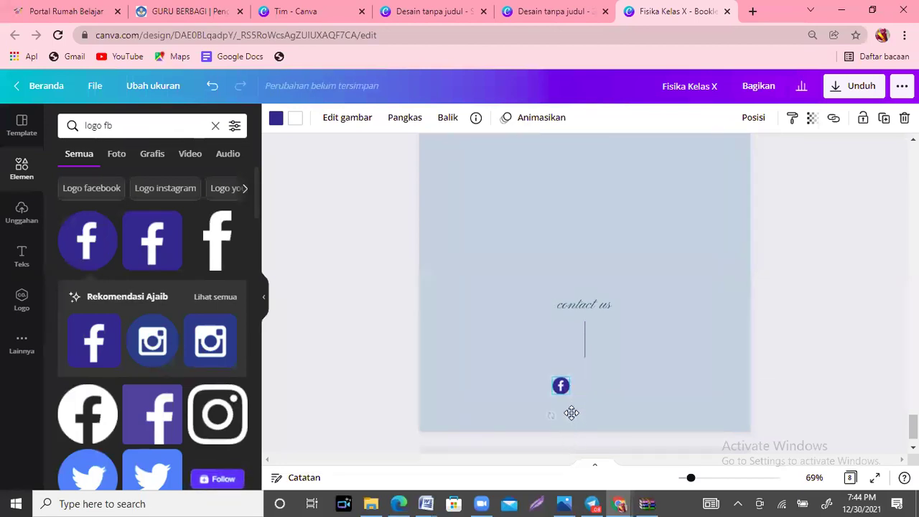
Search the elements for "instagram" and place the colourful Instagram logo as a small icon directly under the Facebook icon.
click(137, 124)
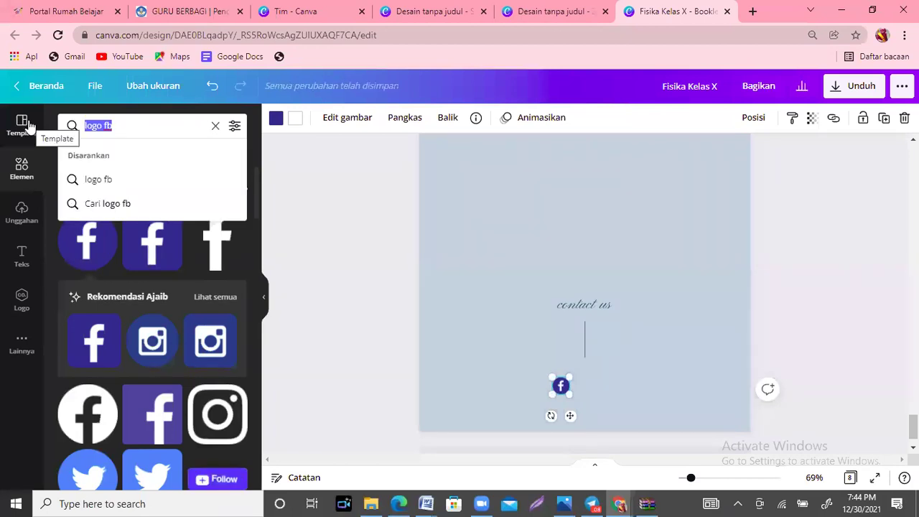
text(instag)
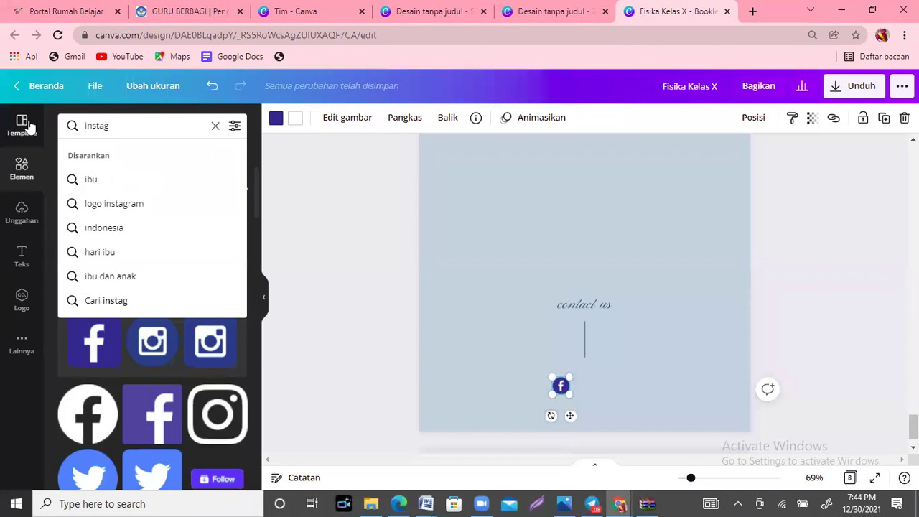
text(ram)
key(Return)
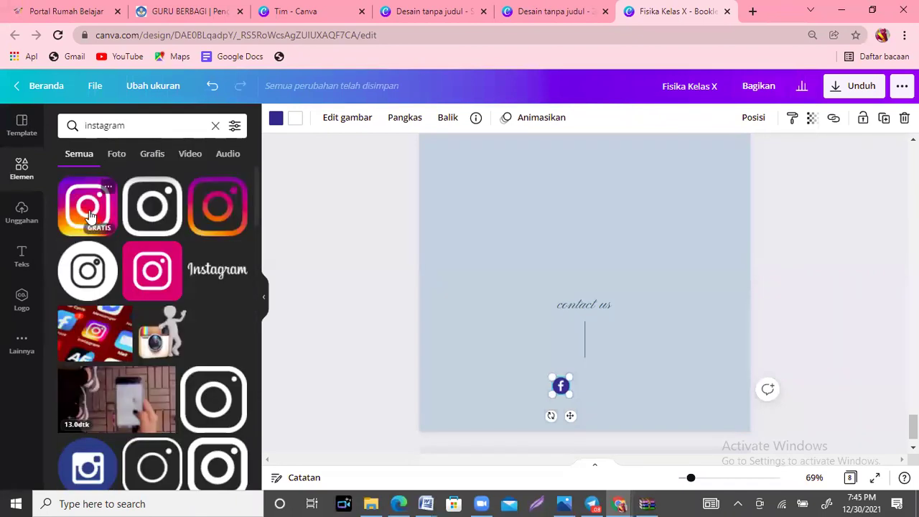
click(89, 215)
drag(651, 264, 574, 435)
drag(575, 438, 570, 437)
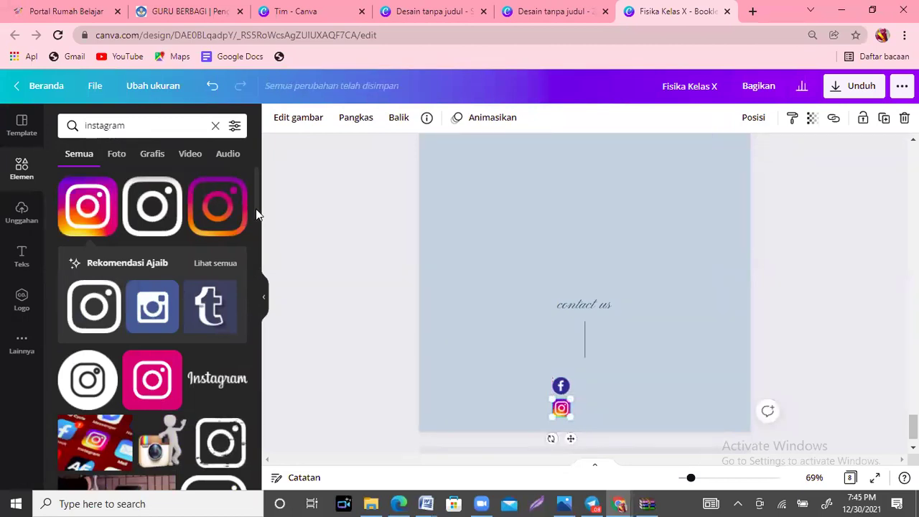
scroll(256, 209, down, 5)
scroll(268, 306, down, 5)
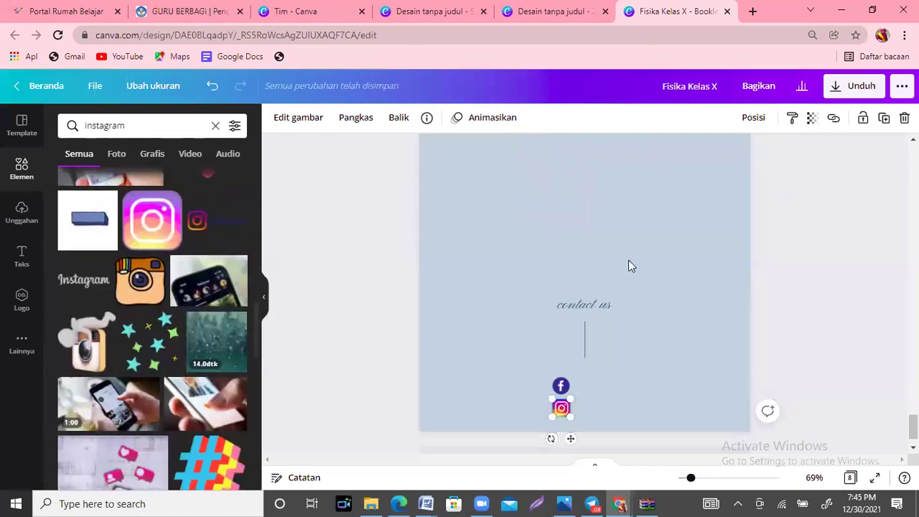
click(632, 377)
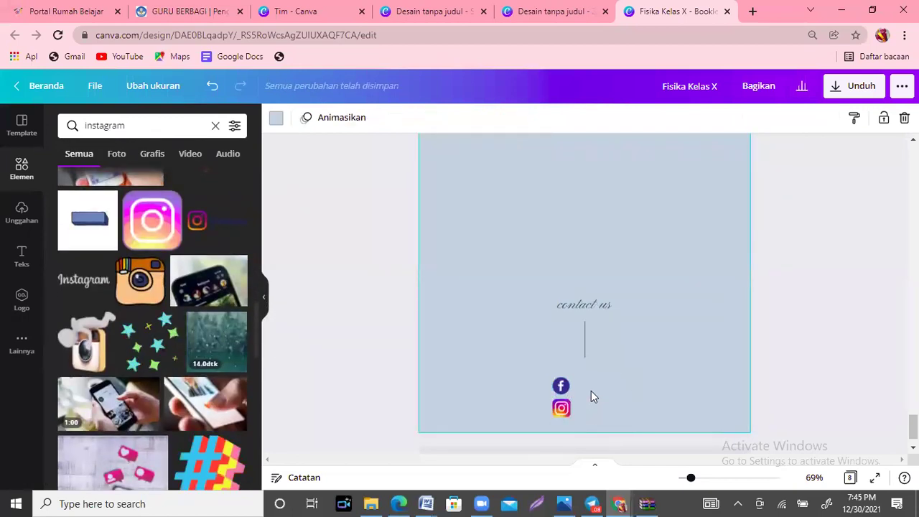
Add a body text box near the Facebook icon on page 8 and enter the contact's name.
click(22, 264)
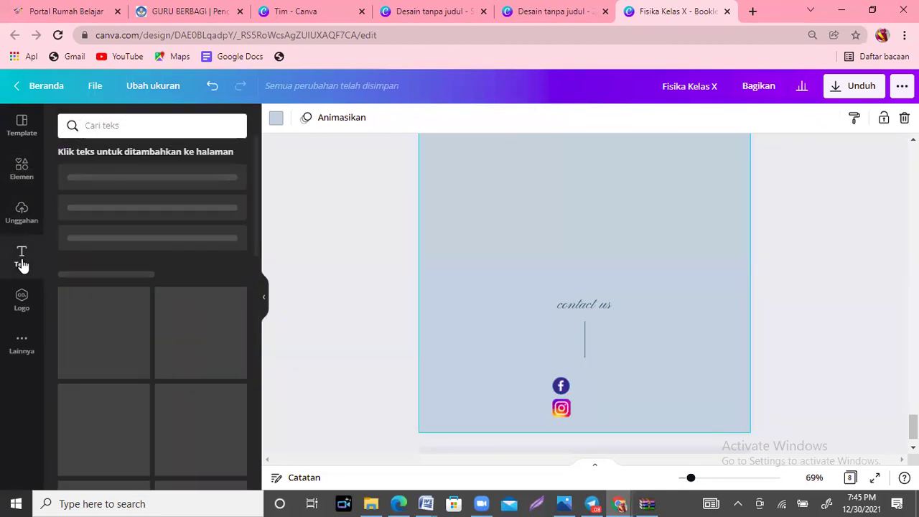
click(158, 256)
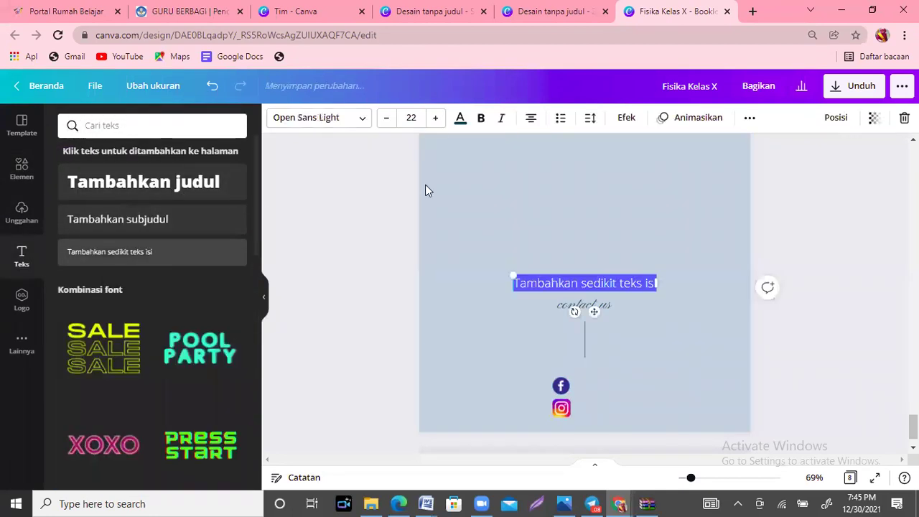
drag(594, 311, 658, 413)
key(BackSpace)
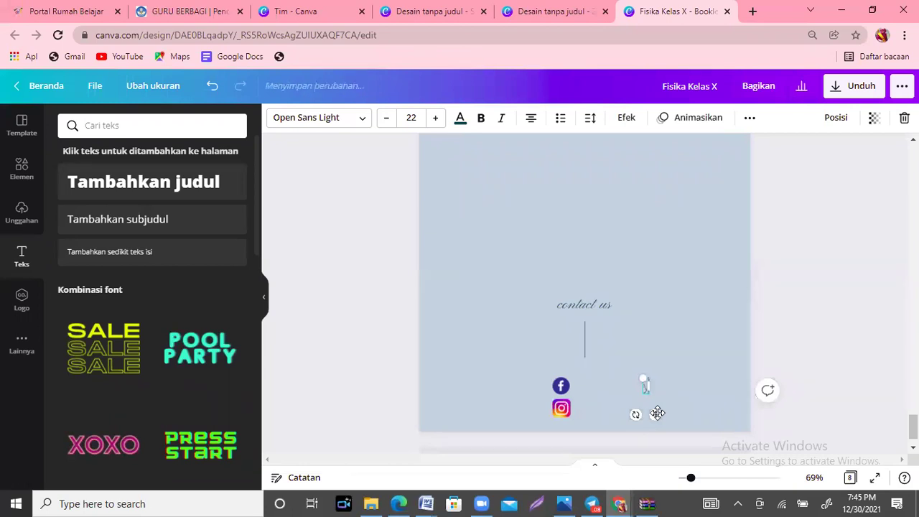
text(Yuliasari Dona)
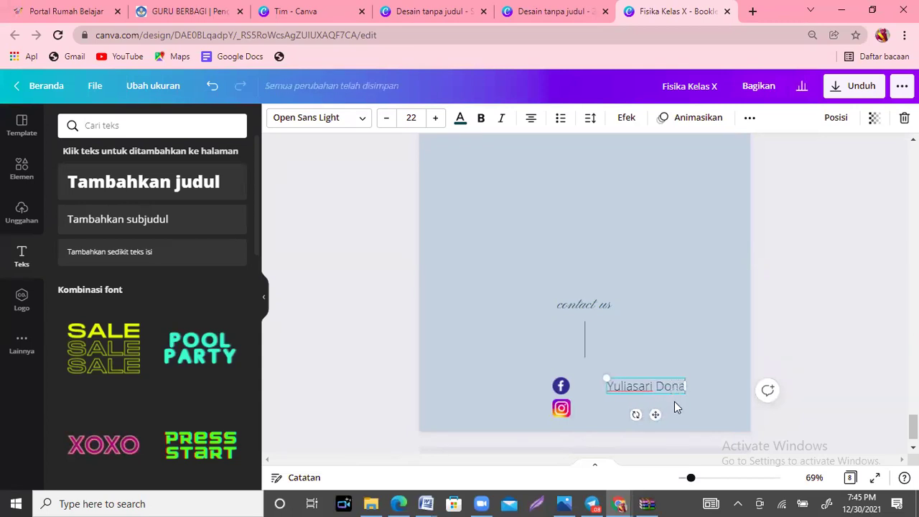
Shrink the contact name text to about size 15.7 and align it right beside the Facebook icon.
drag(608, 377, 628, 382)
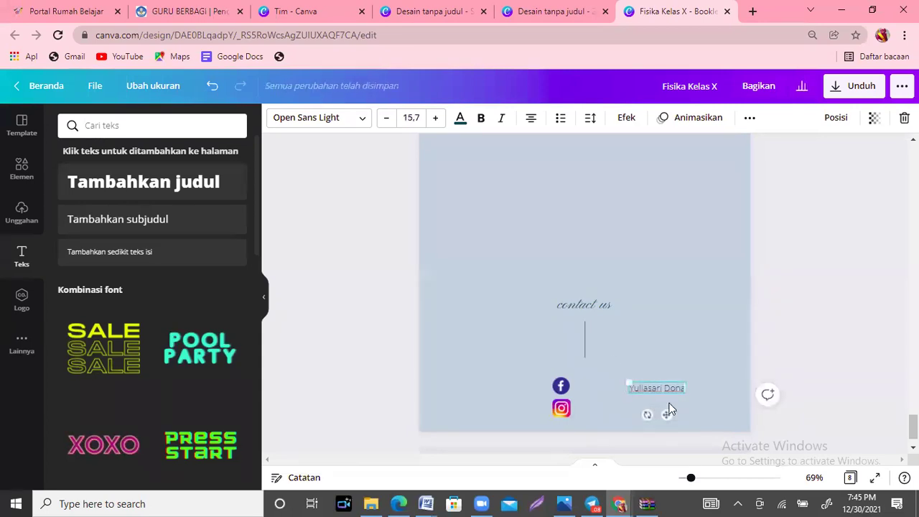
drag(667, 412, 616, 410)
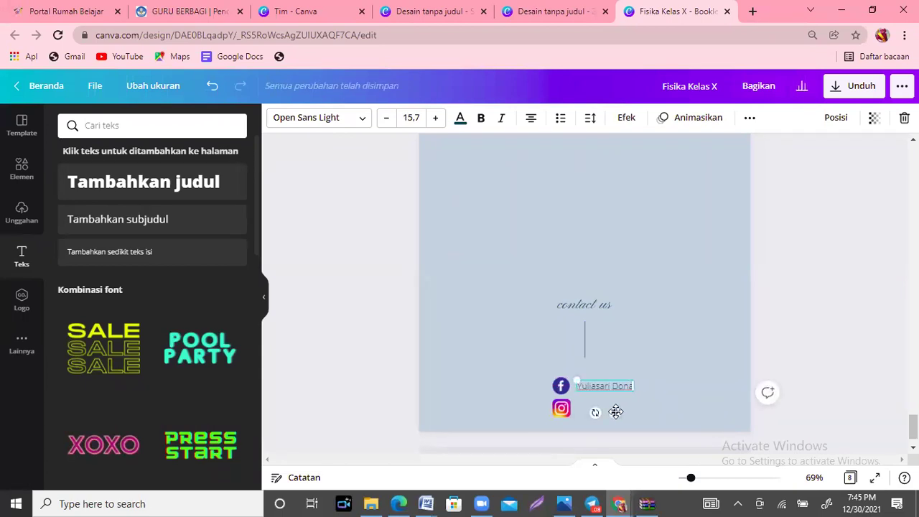
click(657, 382)
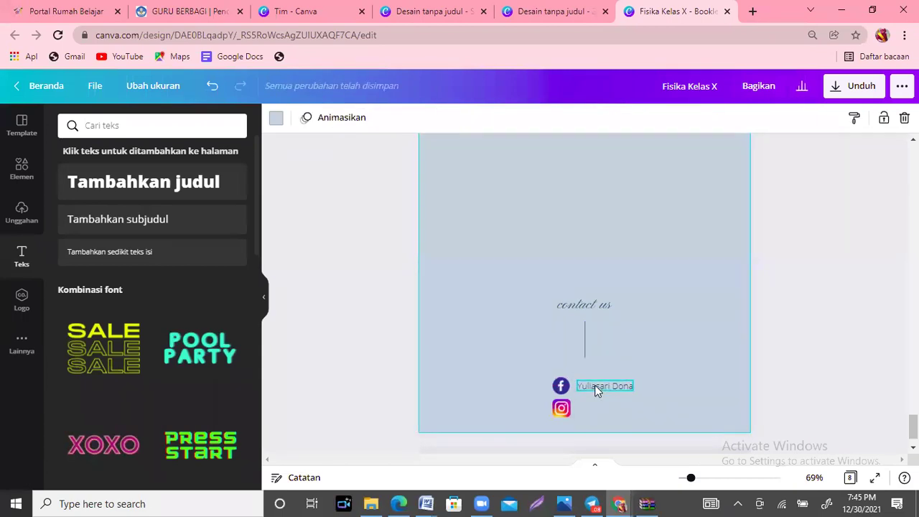
Duplicate the contact name text beside the Instagram icon and replace the copy's content with the contact's Instagram username.
click(595, 385)
drag(614, 412, 614, 434)
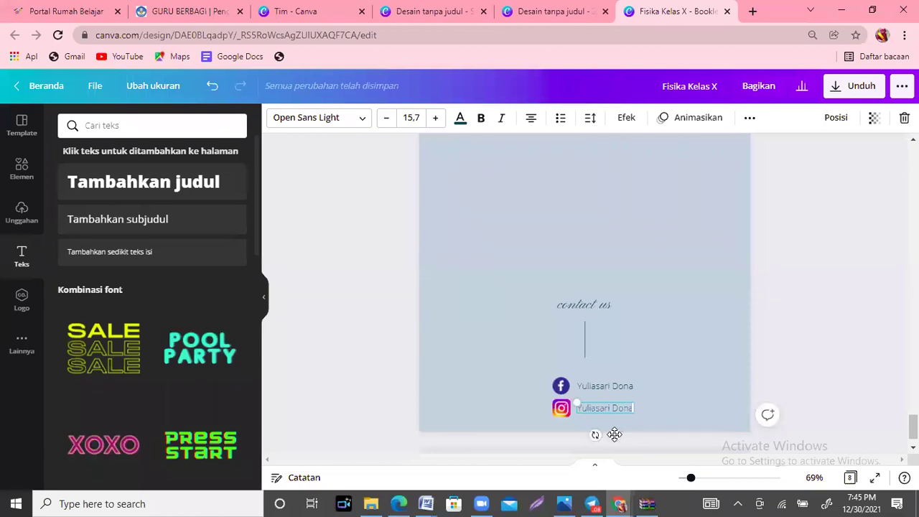
double_click(616, 409)
key(BackSpace)
key(BackSpace)
key(BackSpace)
key(BackSpace)
key(BackSpace)
key(BackSpace)
key(BackSpace)
key(BackSpace)
key(BackSpace)
key(BackSpace)
key(BackSpace)
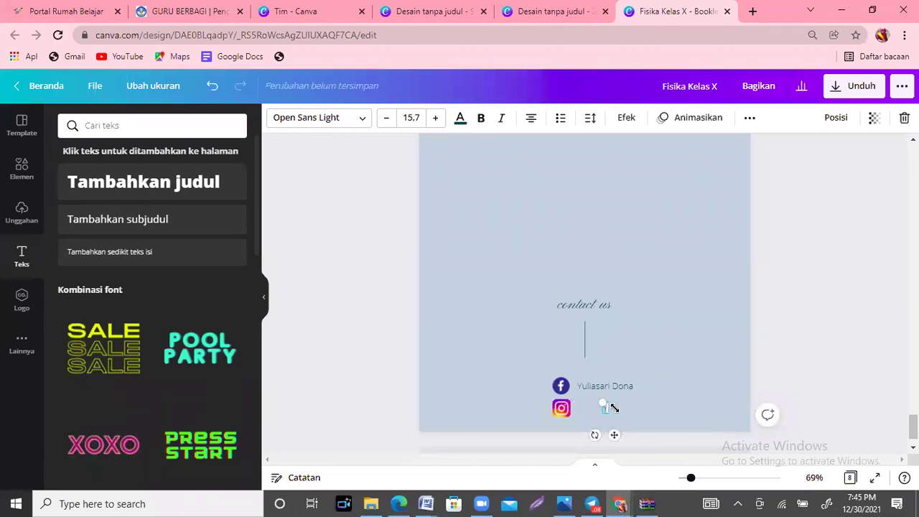
text(yuliasaridona)
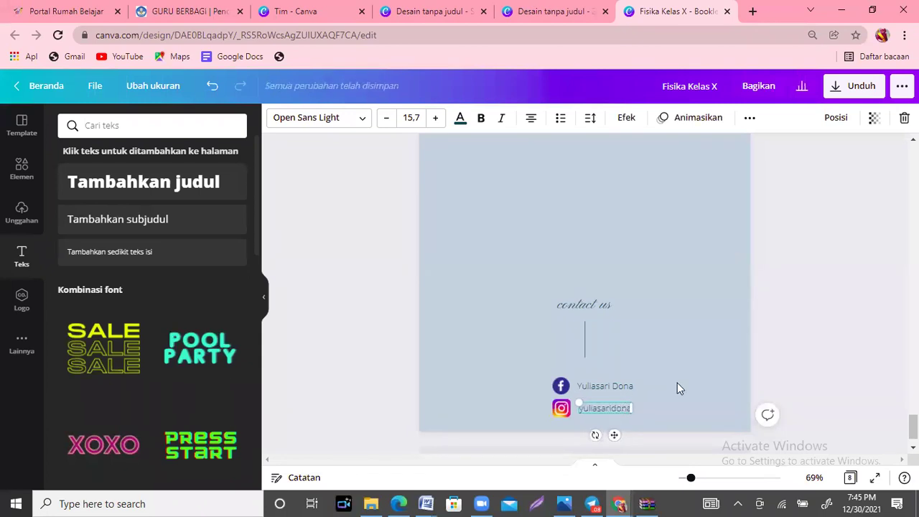
Review all the flipbook's pages, from the cover to the closing contact page, to check the layout and remaining template content.
click(728, 408)
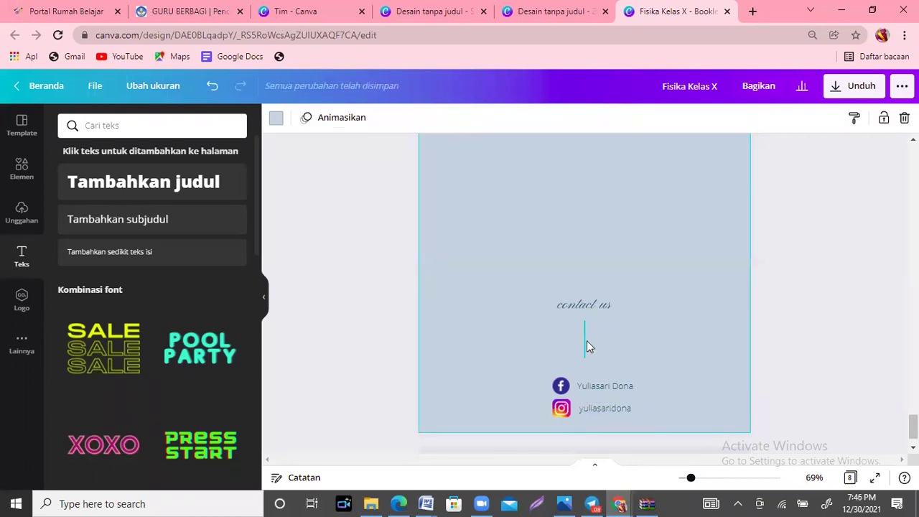
scroll(585, 293, up, 7)
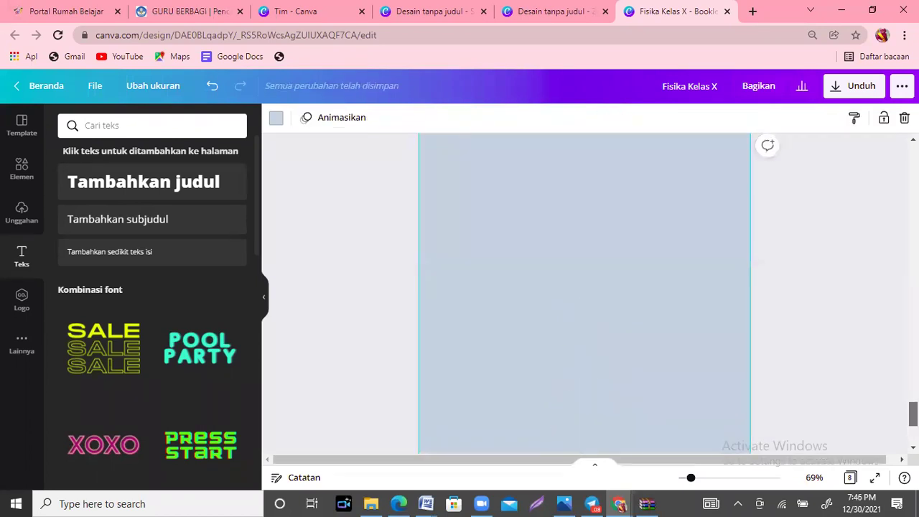
scroll(584, 293, up, 20)
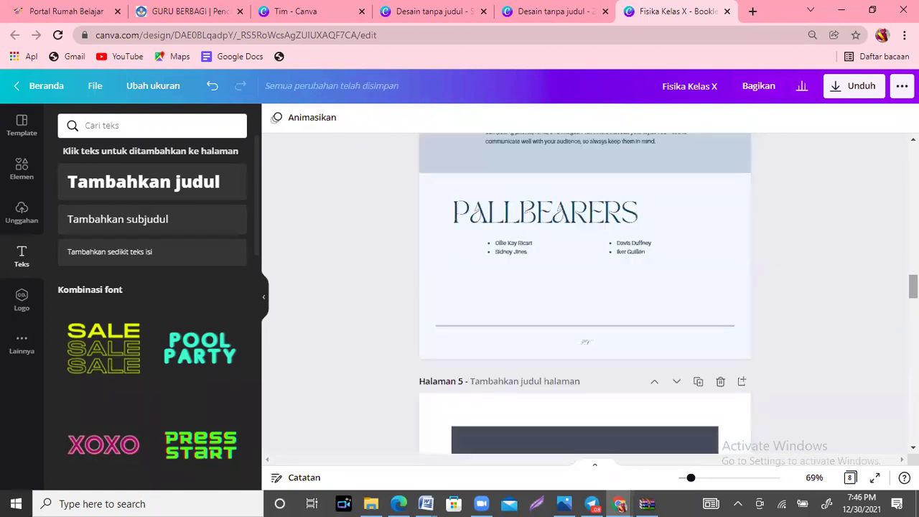
scroll(584, 293, down, 10)
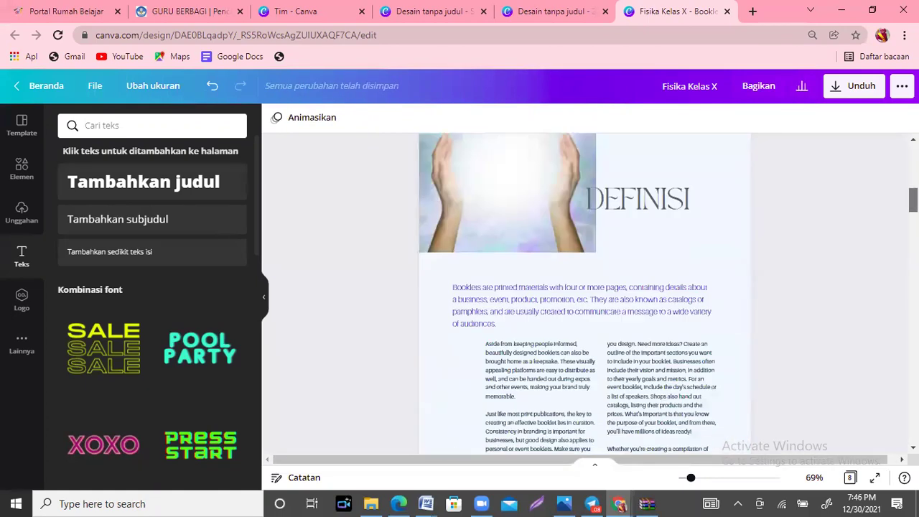
scroll(585, 293, down, 12)
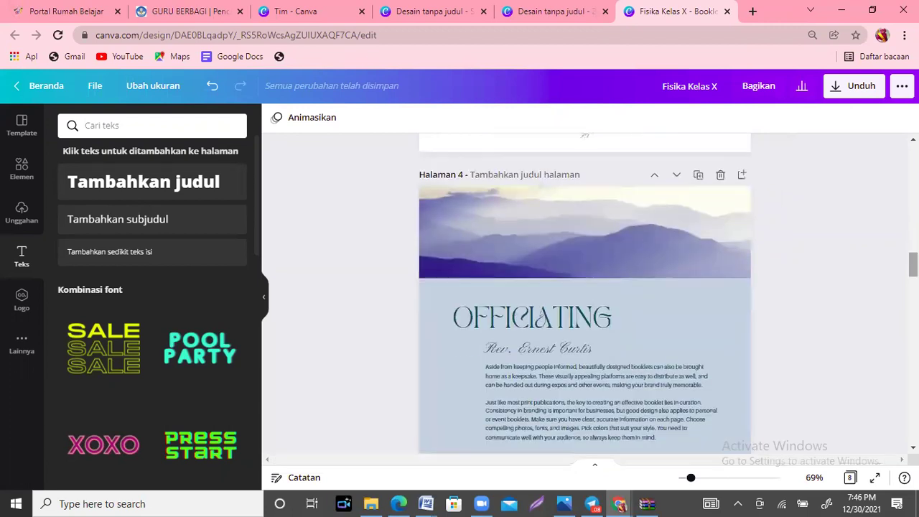
scroll(584, 294, down, 10)
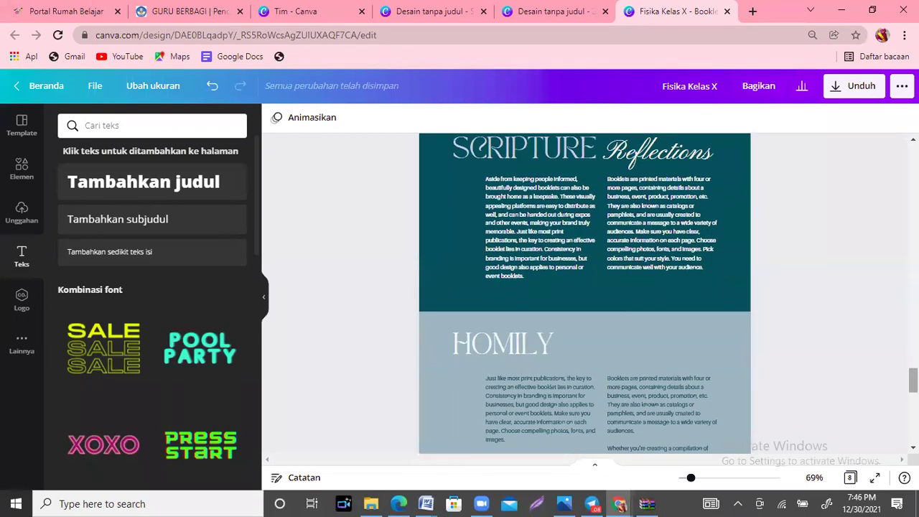
scroll(585, 293, down, 10)
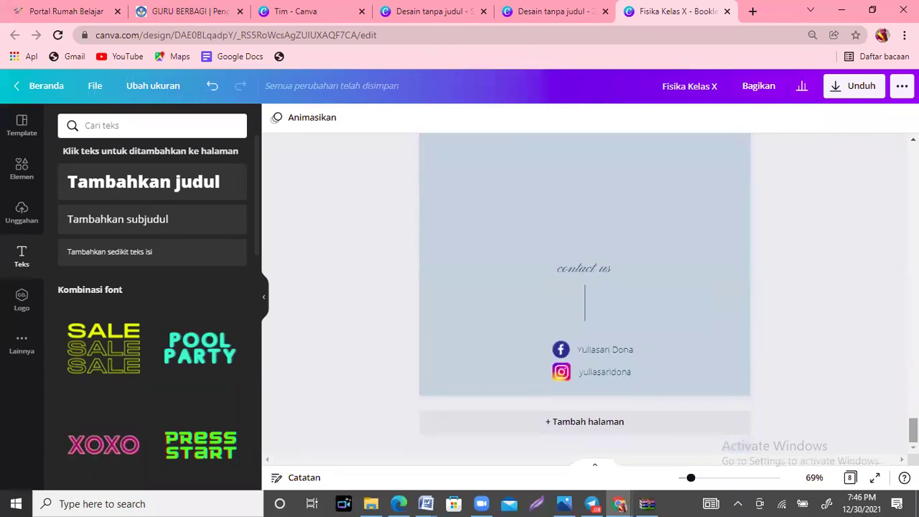
scroll(585, 293, up, 12)
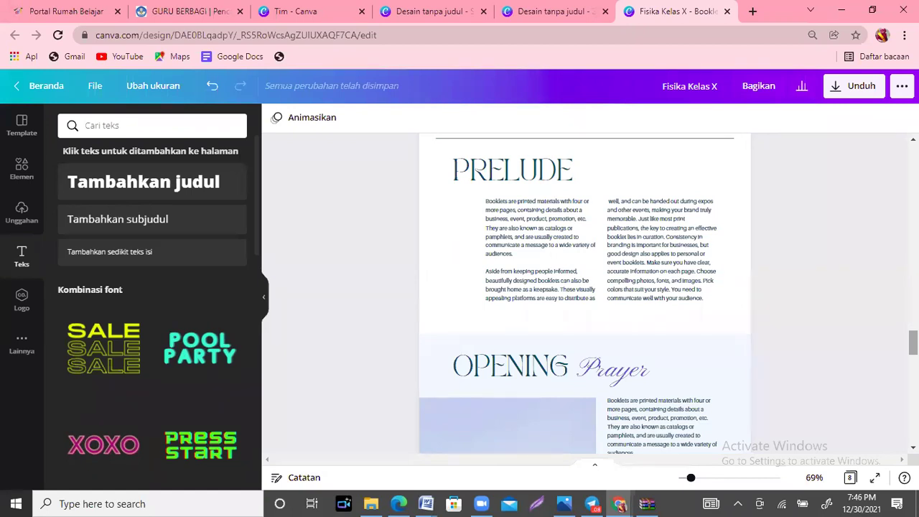
scroll(585, 293, down, 10)
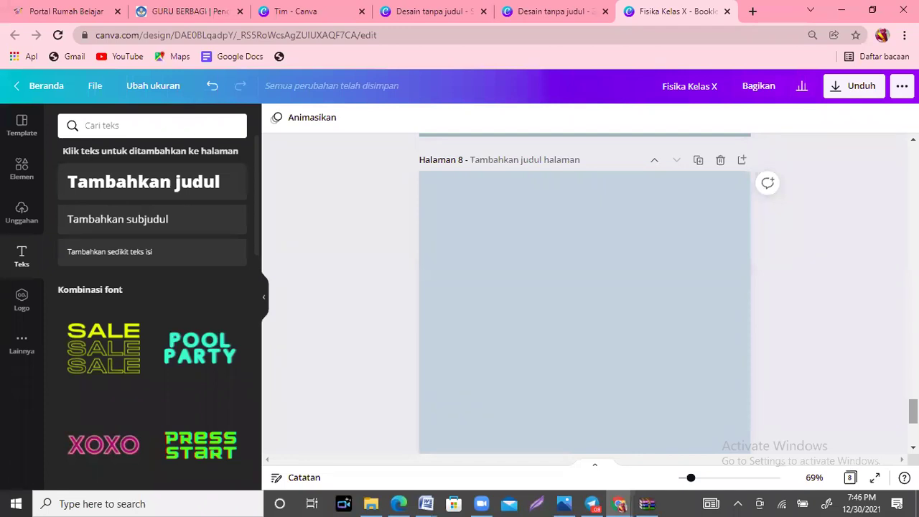
scroll(585, 293, down, 4)
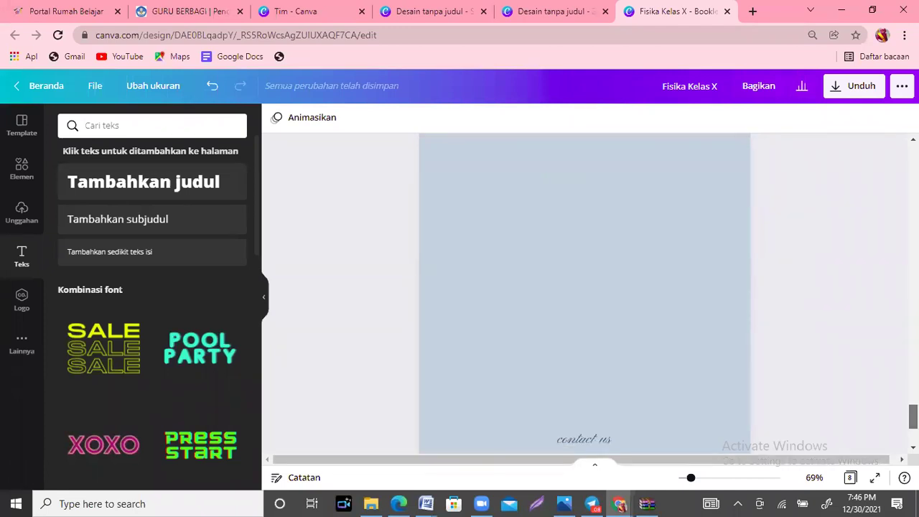
scroll(586, 293, up, 5)
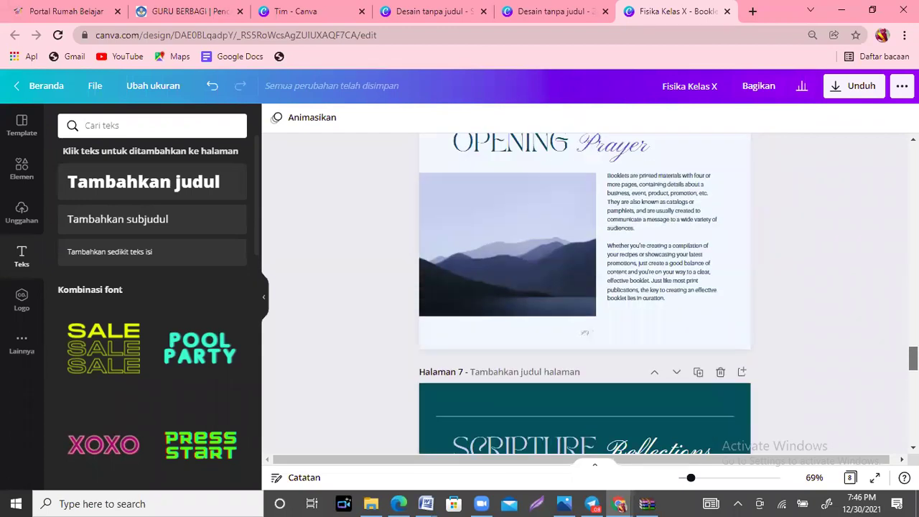
scroll(586, 293, up, 8)
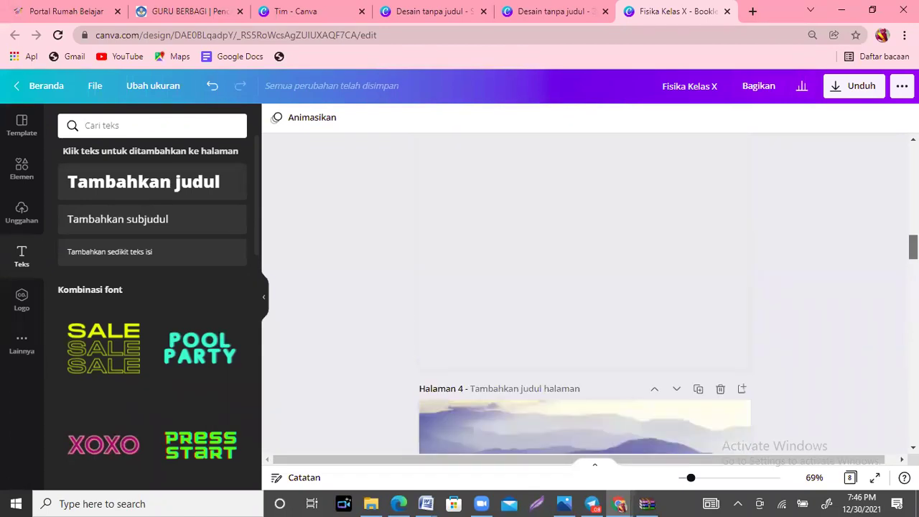
scroll(585, 293, up, 6)
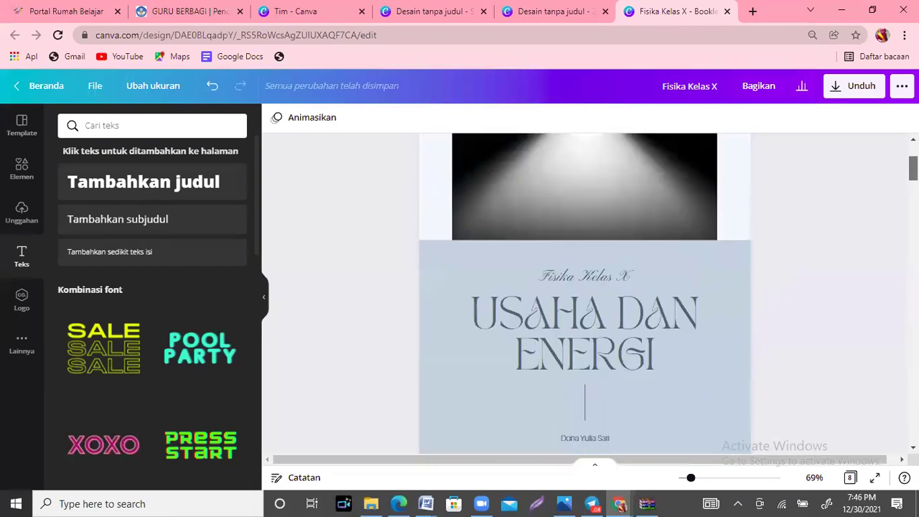
scroll(586, 293, down, 5)
scroll(586, 293, down, 5)
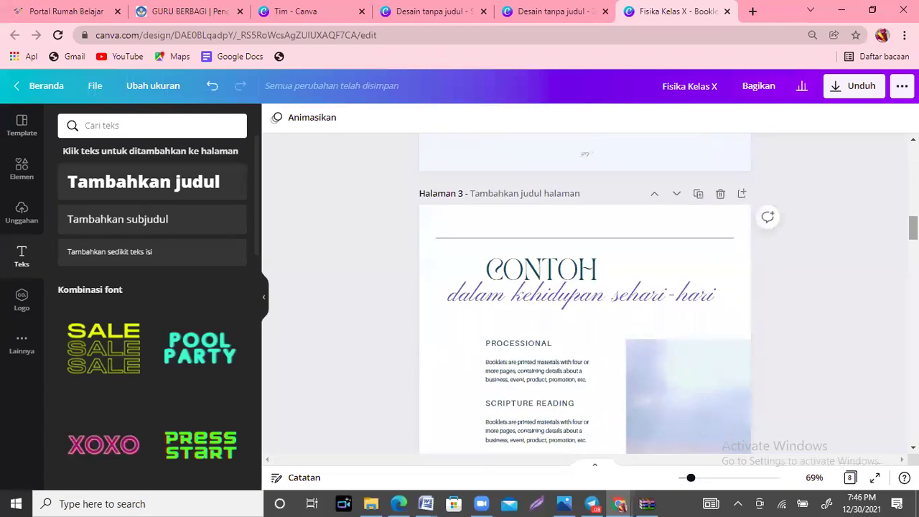
Replace the script page number in the footer of page 2, below the "DEFINISI" text columns.
scroll(585, 293, up, 1)
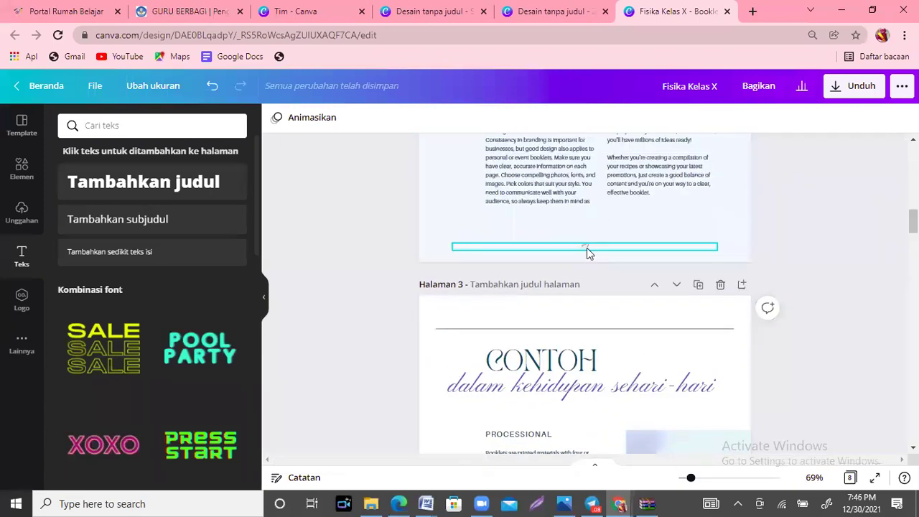
click(587, 248)
scroll(585, 293, down, 10)
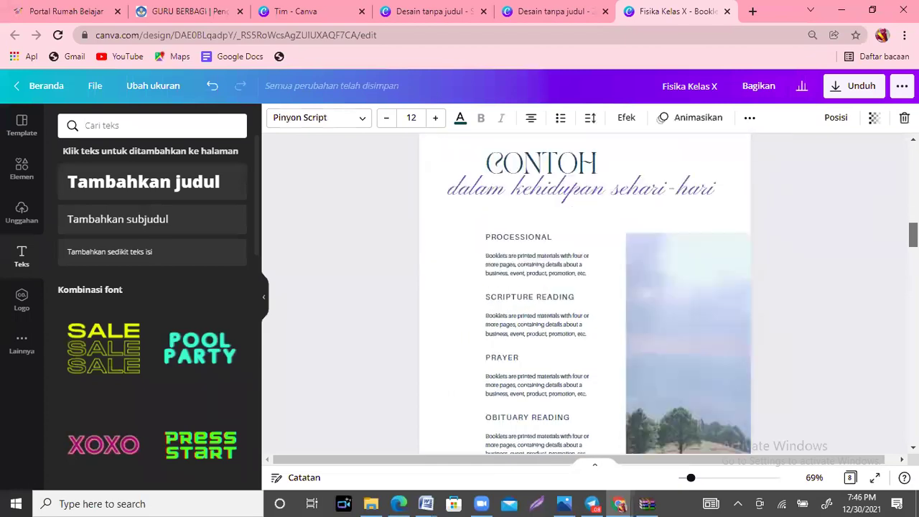
scroll(586, 294, down, 3)
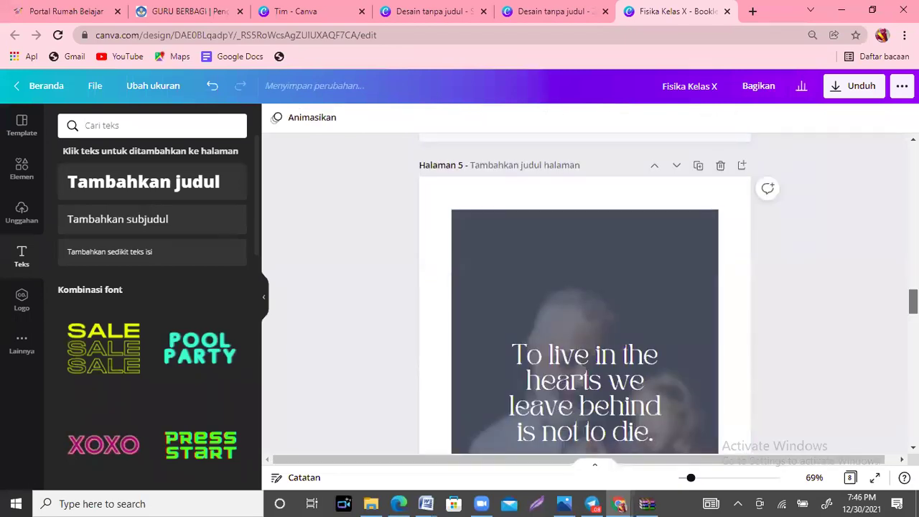
scroll(585, 293, up, 15)
scroll(585, 293, up, 4)
scroll(585, 293, down, 6)
scroll(585, 293, up, 6)
scroll(586, 293, down, 4)
scroll(585, 293, down, 1)
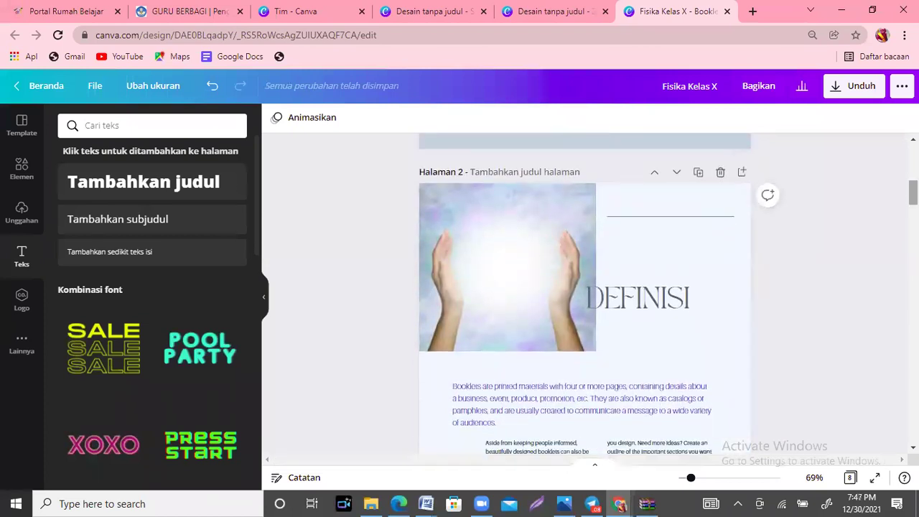
scroll(585, 293, down, 4)
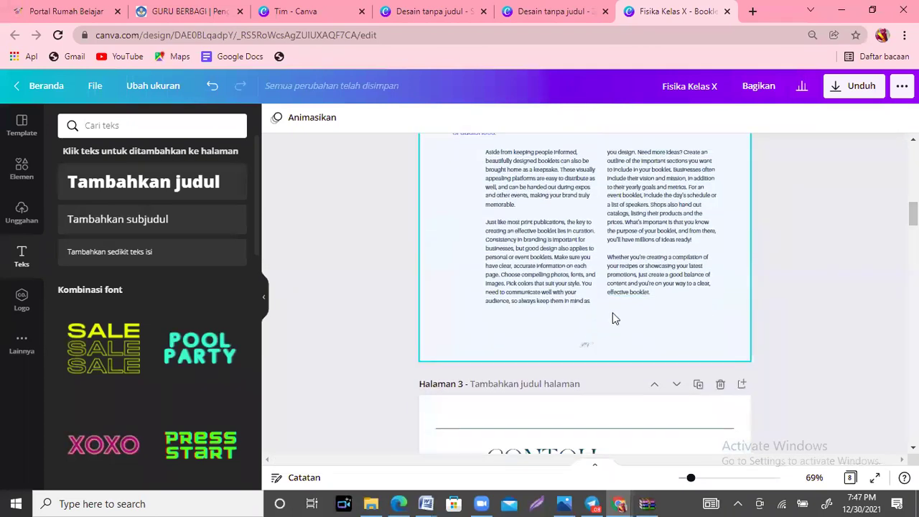
click(598, 347)
click(598, 346)
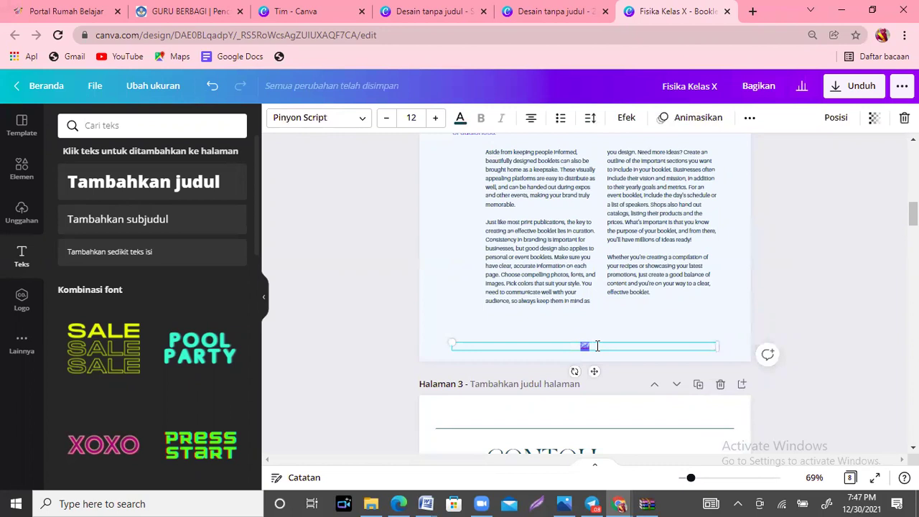
scroll(594, 291, down, 8)
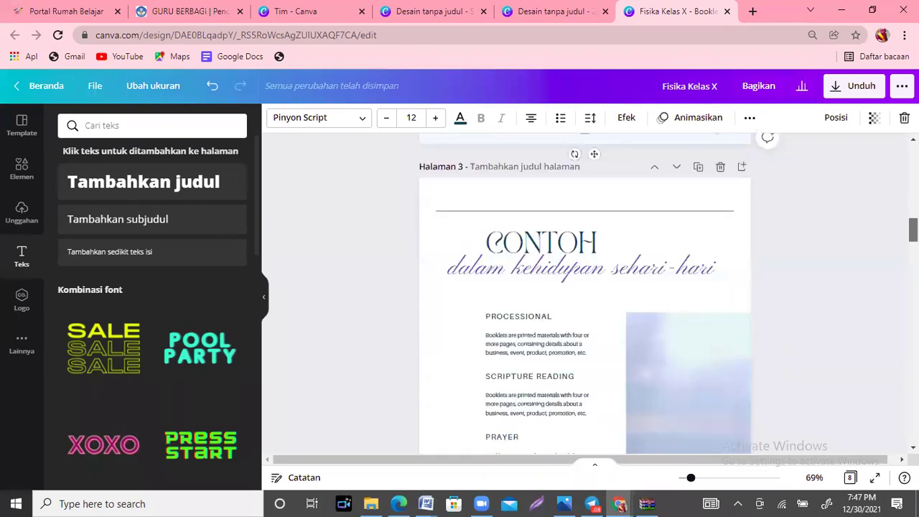
click(592, 288)
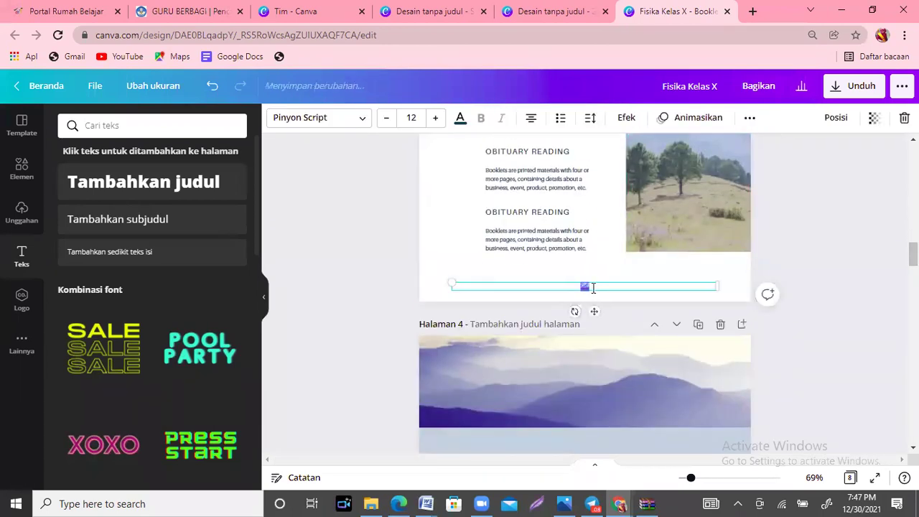
scroll(591, 182, up, 8)
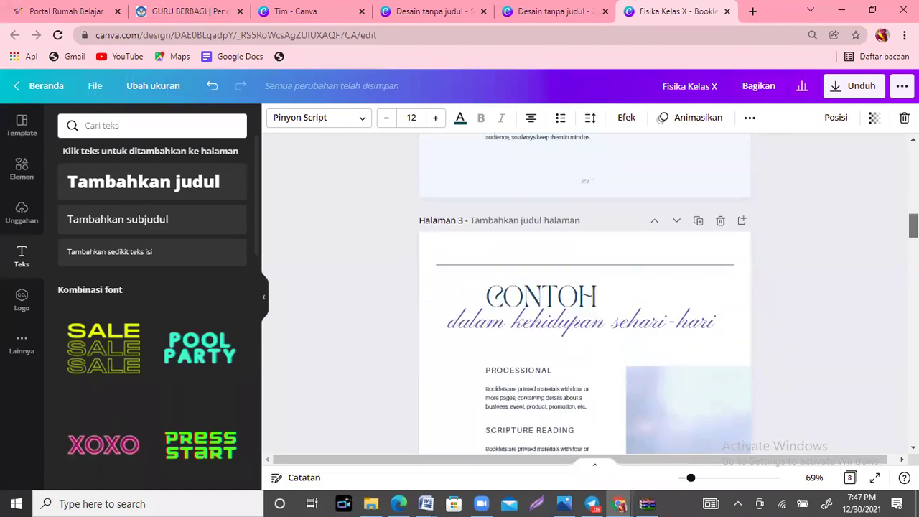
click(591, 180)
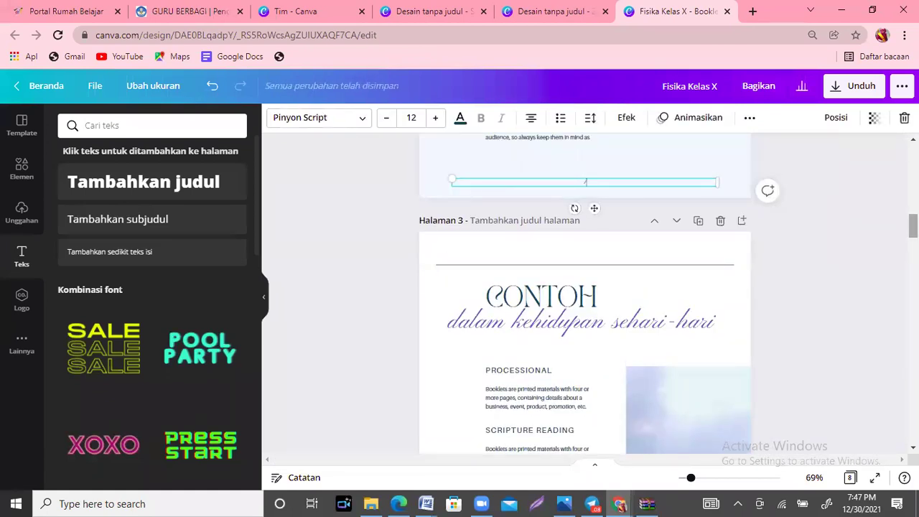
Replace the footer page numbers on page 3 ("CONTOH") and page 4 ("PALLBEARERS").
scroll(592, 251, down, 5)
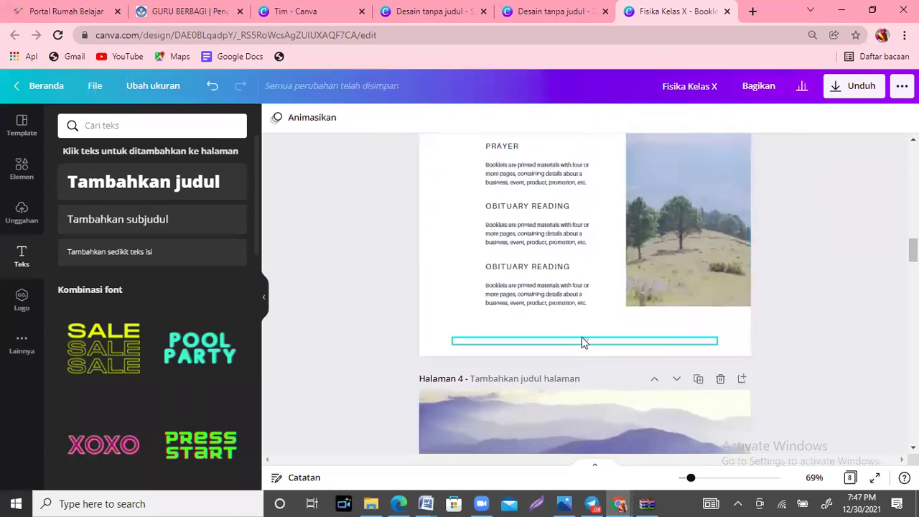
click(586, 339)
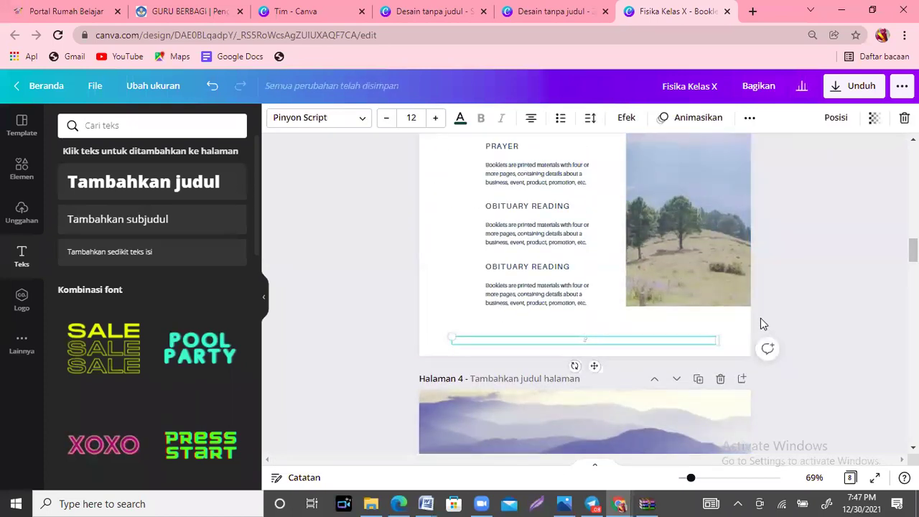
scroll(587, 340, down, 5)
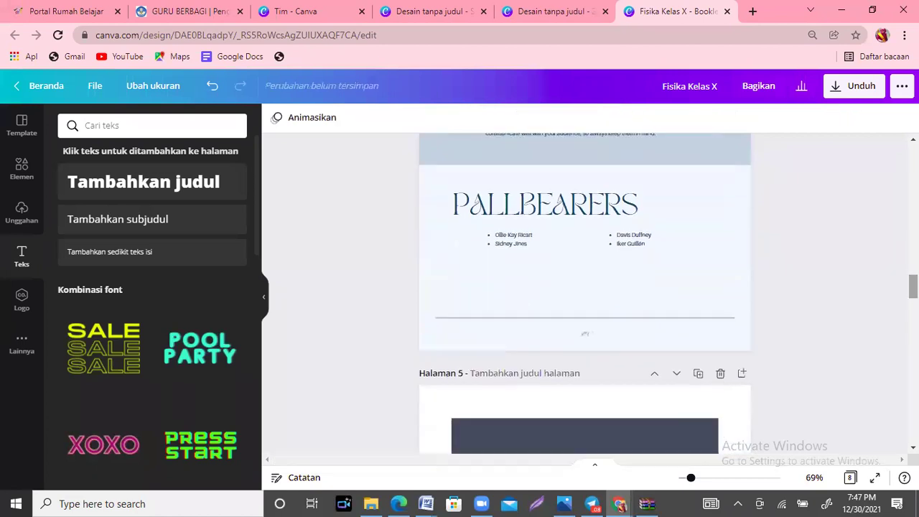
click(587, 333)
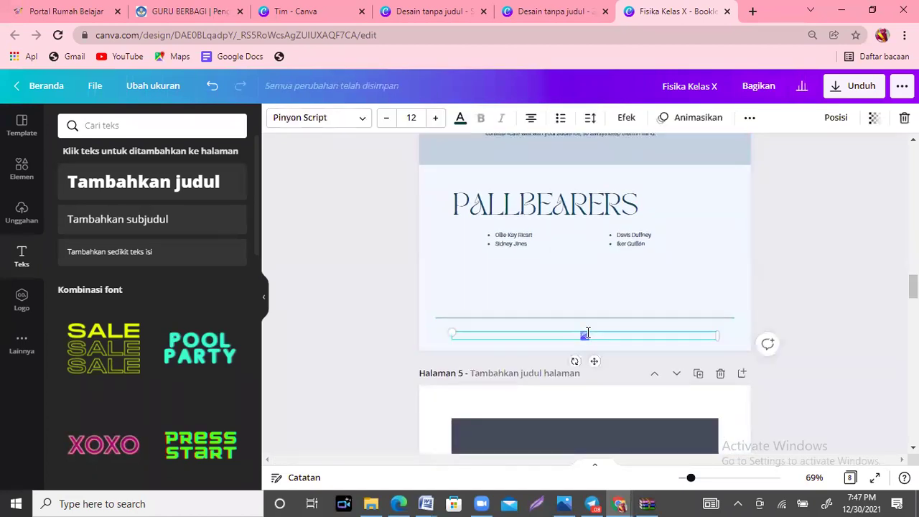
Replace the footer page number below the quote photo on page 5.
drag(913, 286, 913, 317)
scroll(632, 326, down, 3)
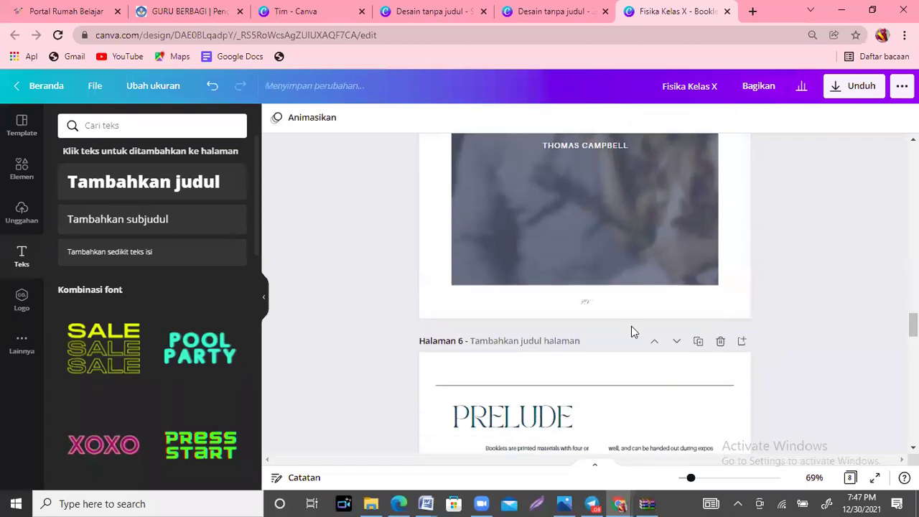
double_click(591, 303)
key(BackSpace)
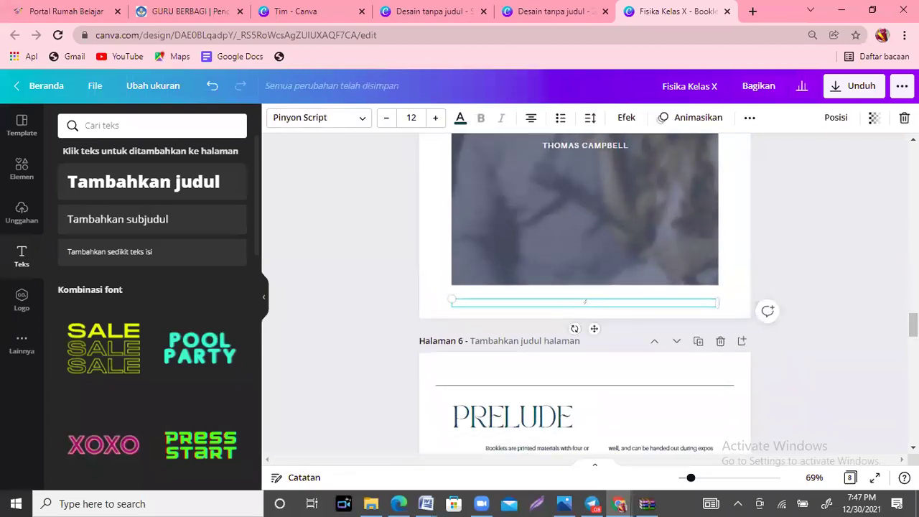
drag(913, 324, 913, 374)
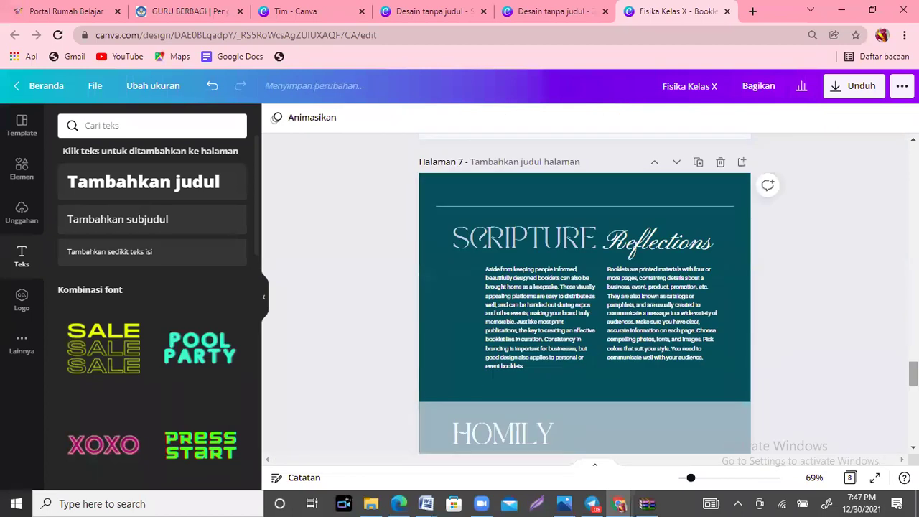
Replace the page number text in the footer of page 6 with 5.
scroll(582, 380, up, 5)
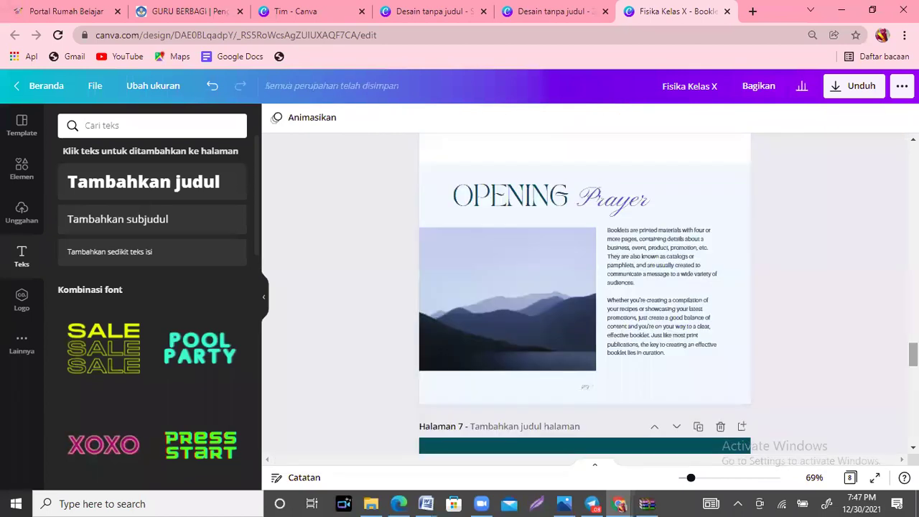
click(583, 390)
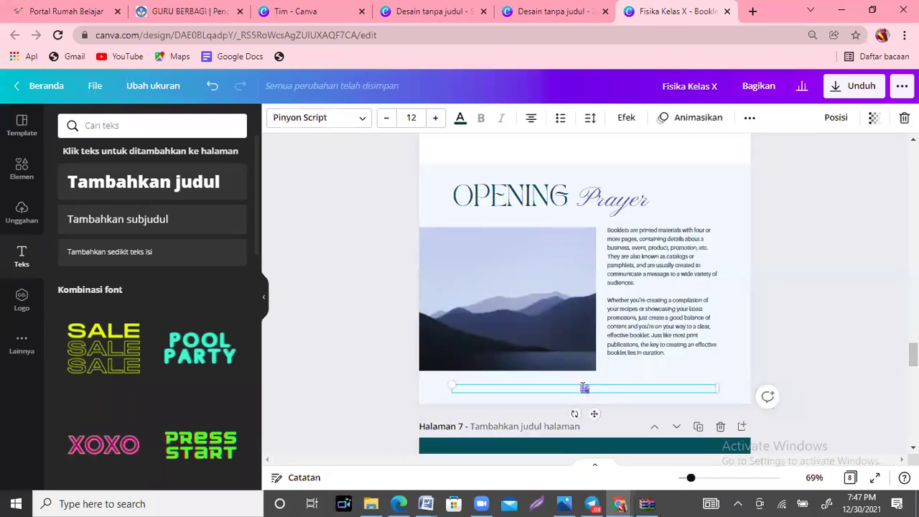
click(585, 388)
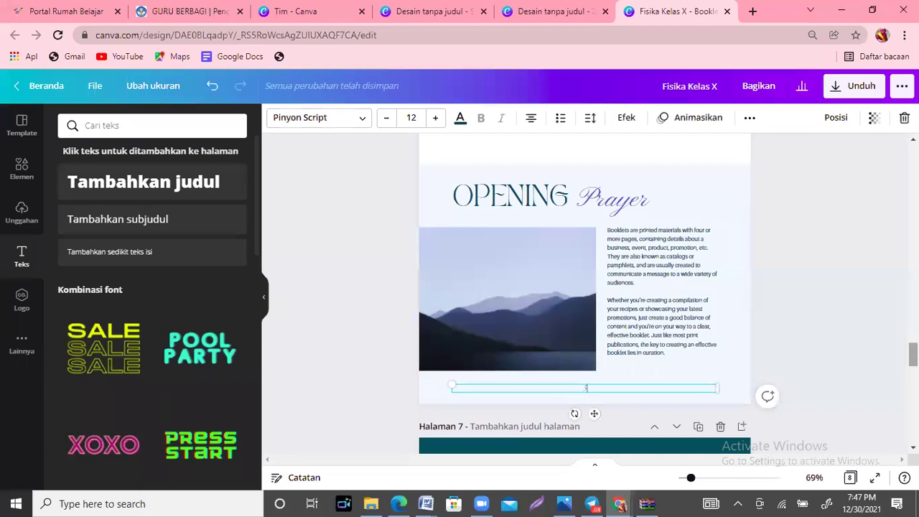
scroll(584, 388, up, 4)
Replace the page number text in the footer of page 7.
scroll(584, 388, down, 11)
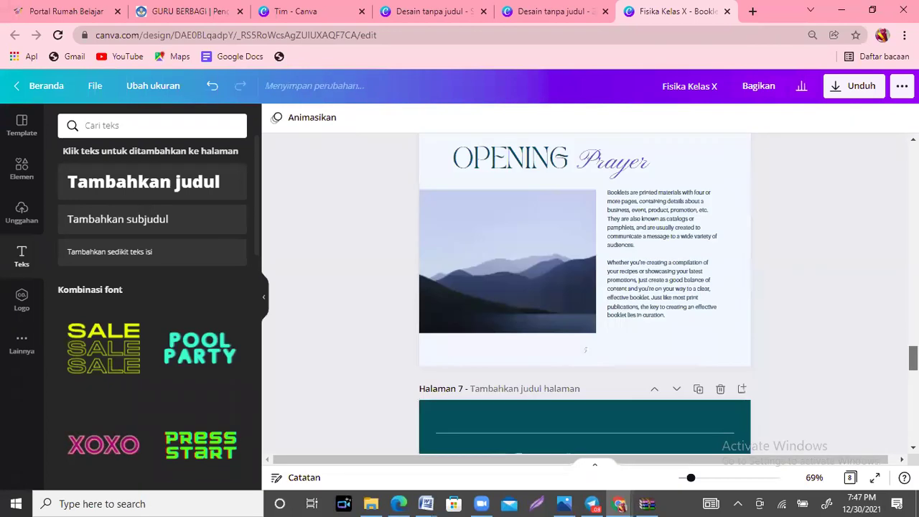
scroll(585, 287, down, 5)
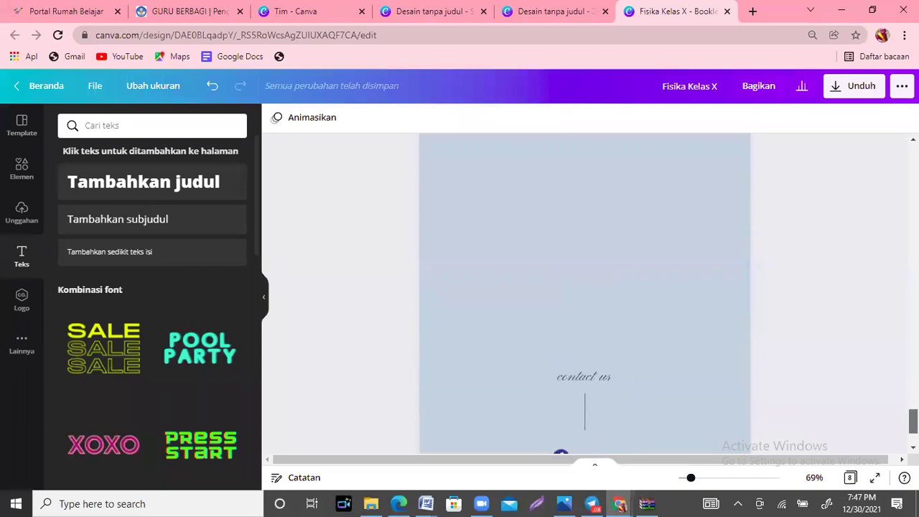
scroll(584, 287, up, 3)
click(588, 250)
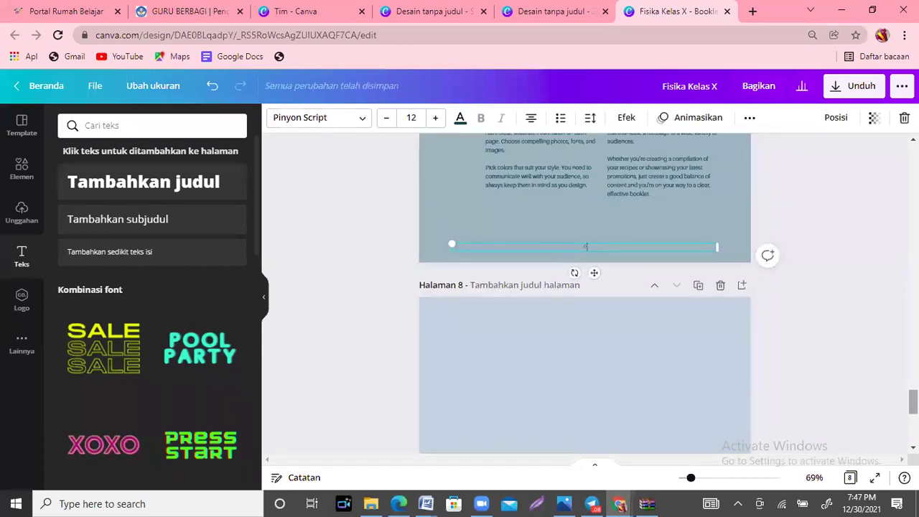
Review the booklet from the contact page back to the cover, checking the headings and footer page numbers.
scroll(584, 288, down, 3)
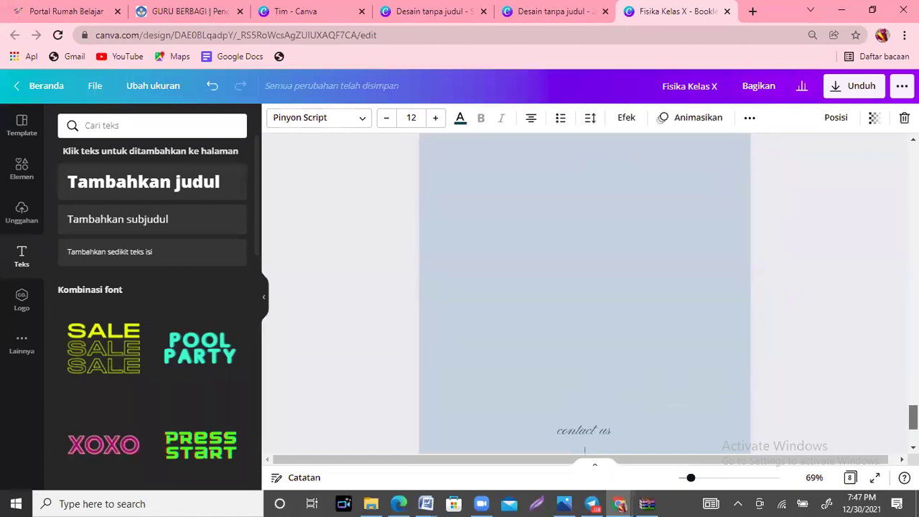
scroll(541, 419, up, 10)
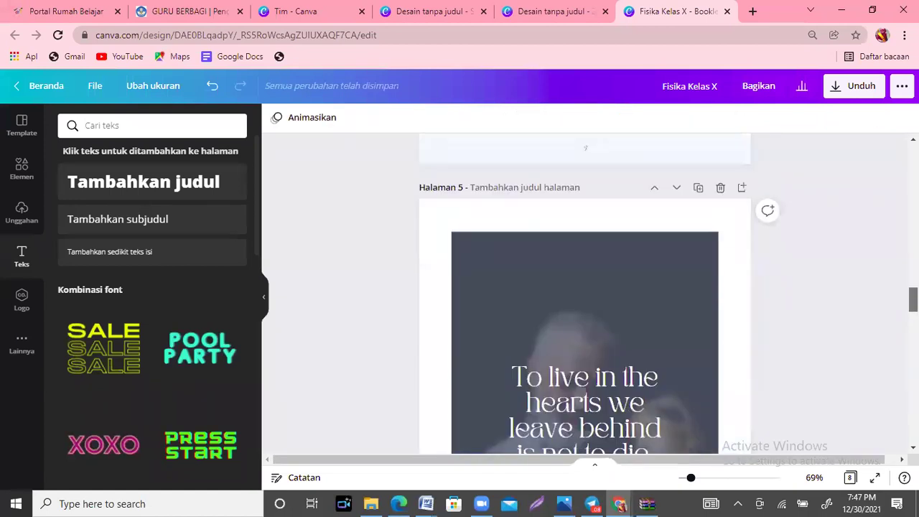
scroll(541, 419, down, 1)
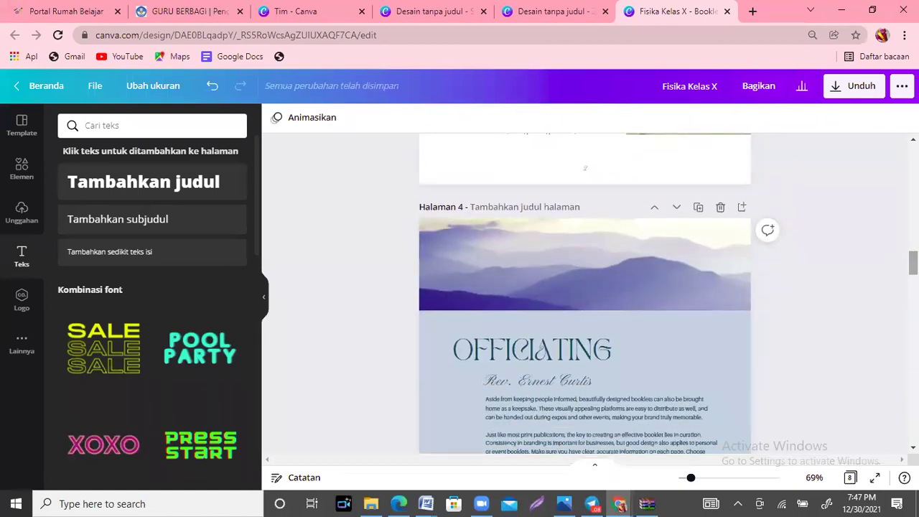
scroll(585, 293, up, 5)
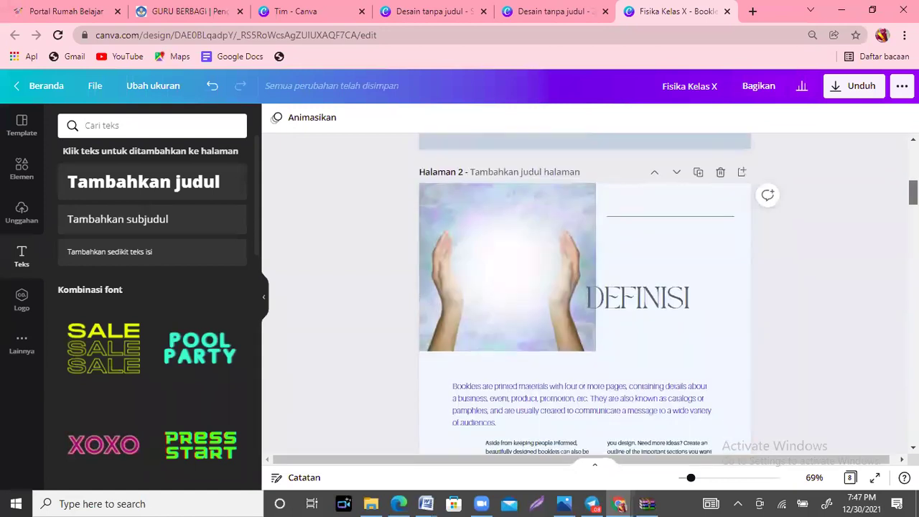
scroll(584, 293, down, 5)
scroll(585, 293, down, 3)
scroll(585, 293, down, 1)
scroll(584, 293, up, 6)
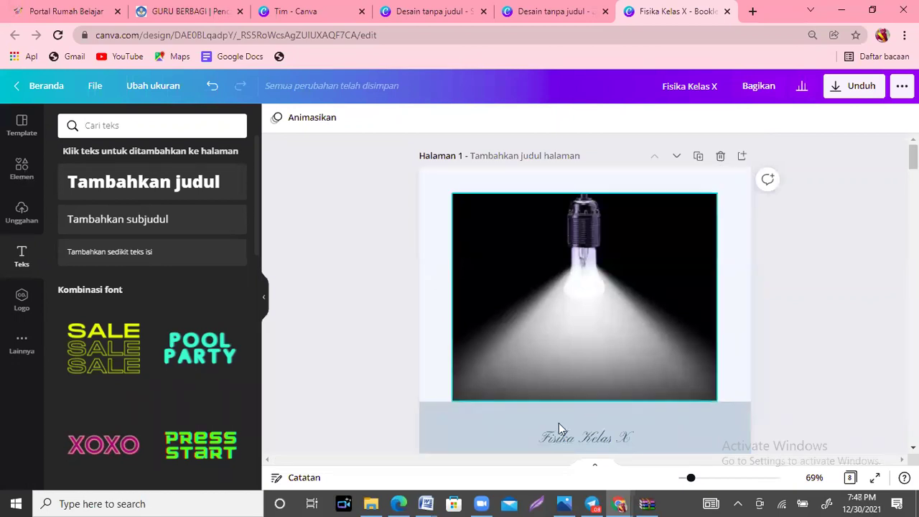
Switch to the Edge browser and page back through the two example flipbooks to compare how their pages are laid out and numbered.
click(398, 503)
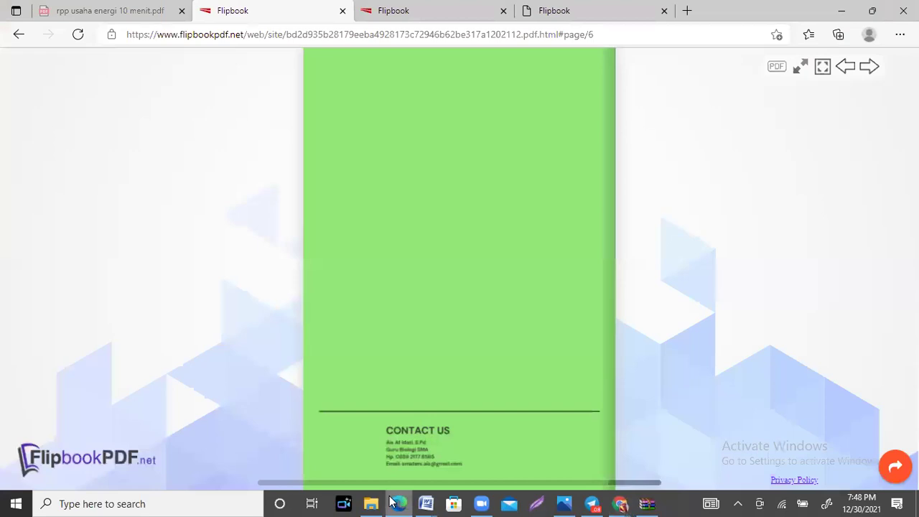
click(302, 266)
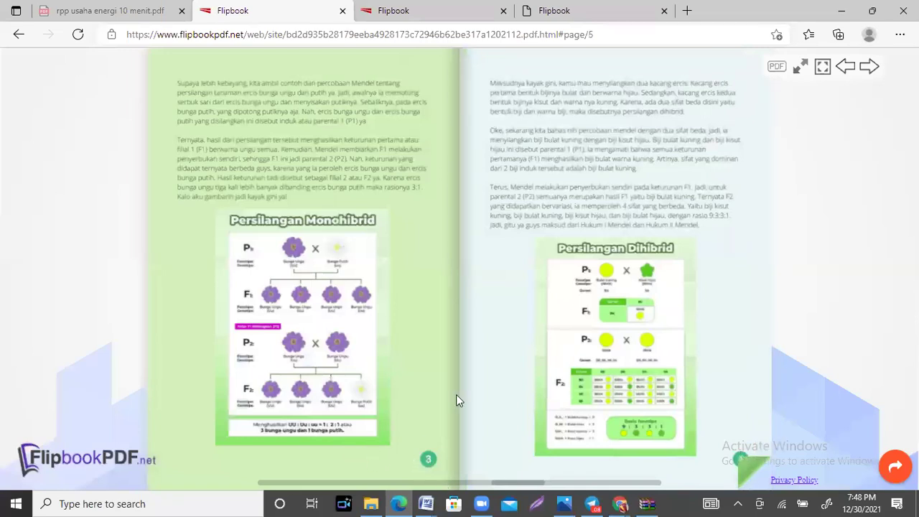
click(453, 7)
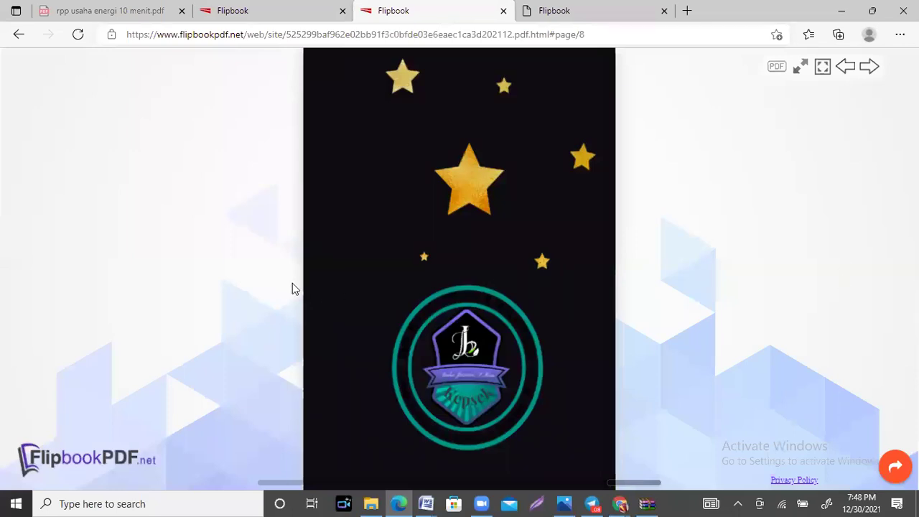
click(296, 278)
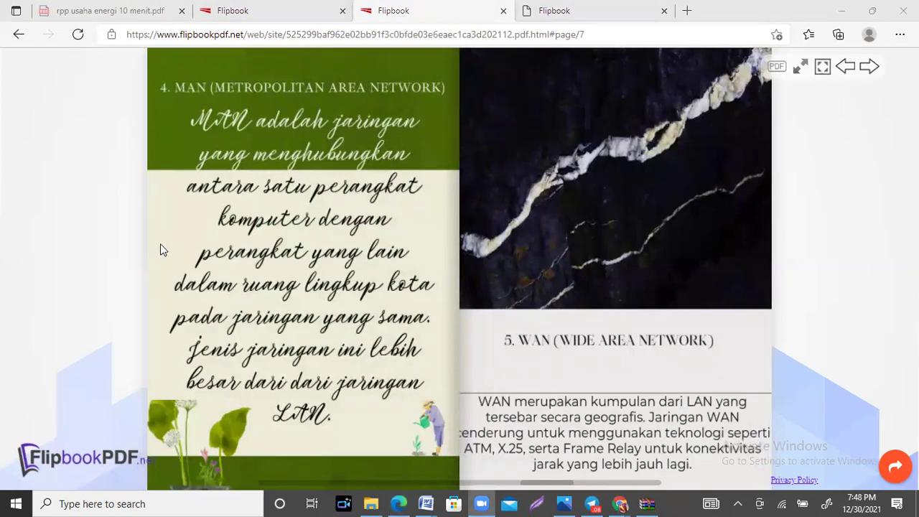
click(141, 269)
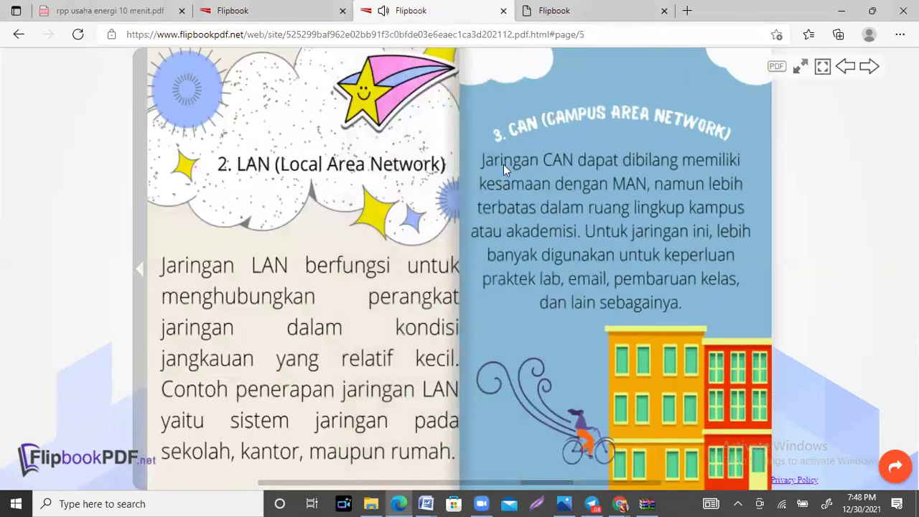
click(135, 253)
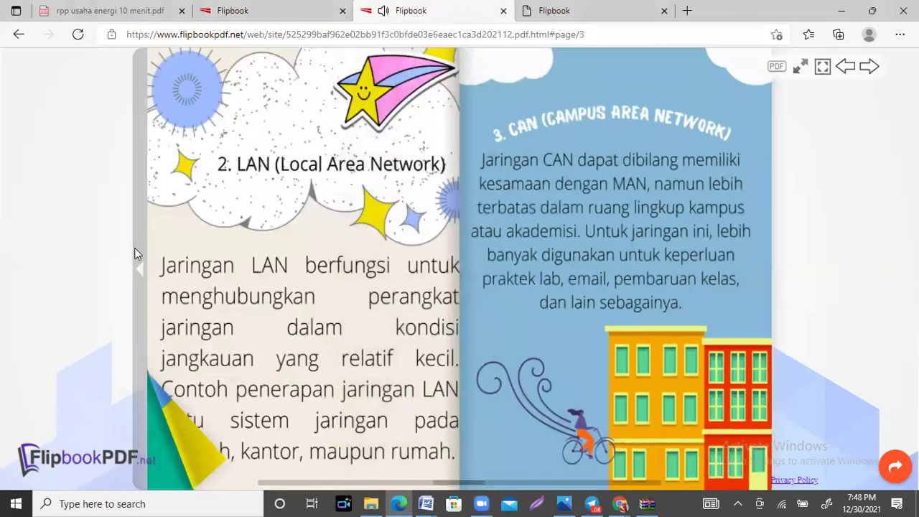
click(273, 9)
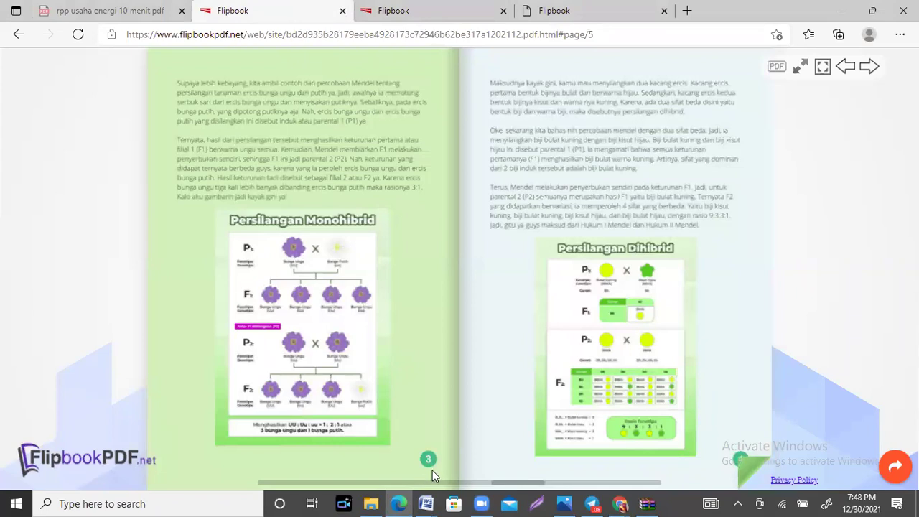
Switch back to the Fisika Kelas X booklet in Canva and search the elements for "1".
click(620, 503)
click(546, 442)
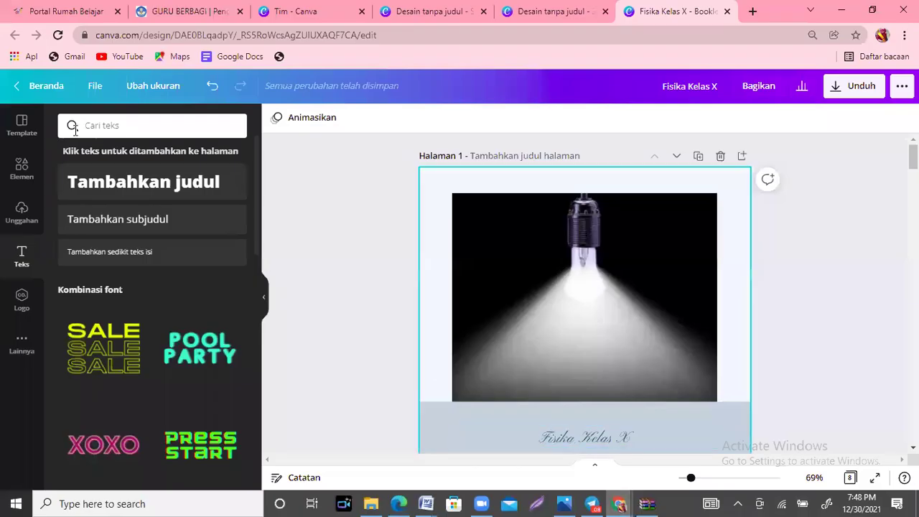
click(22, 168)
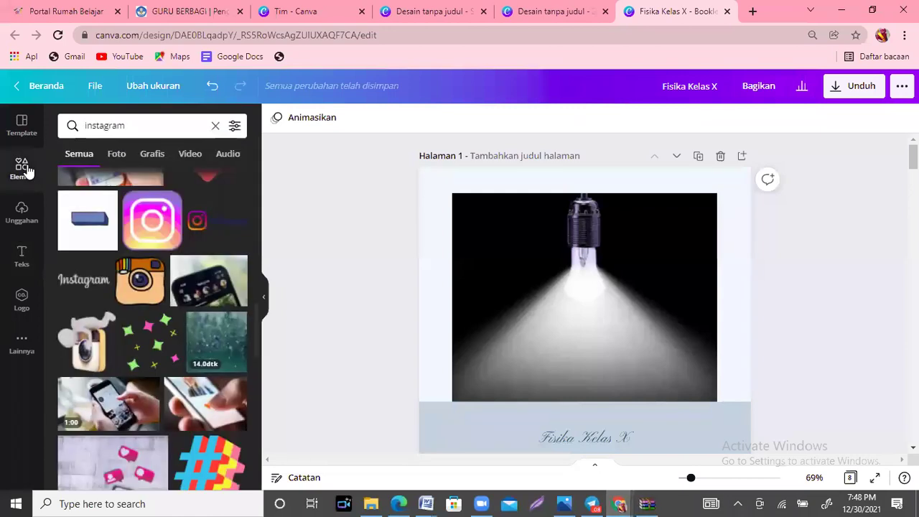
click(216, 125)
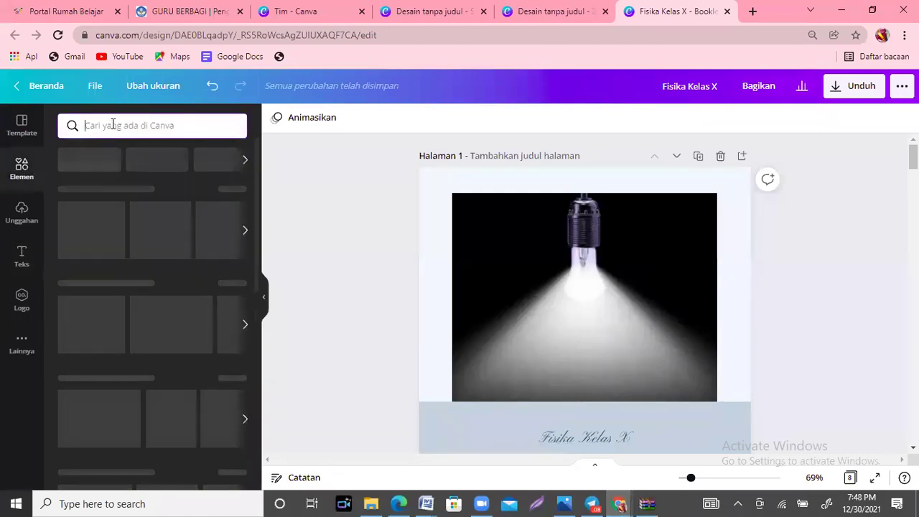
text(1)
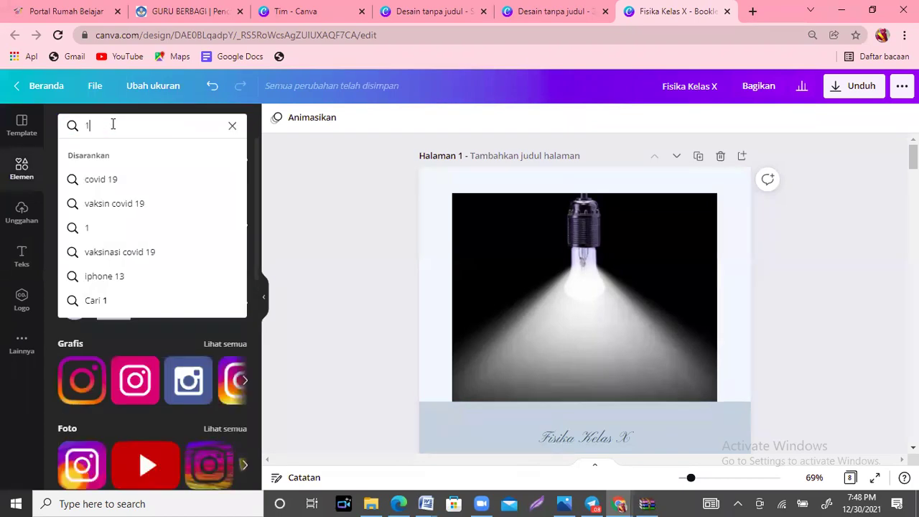
key(Return)
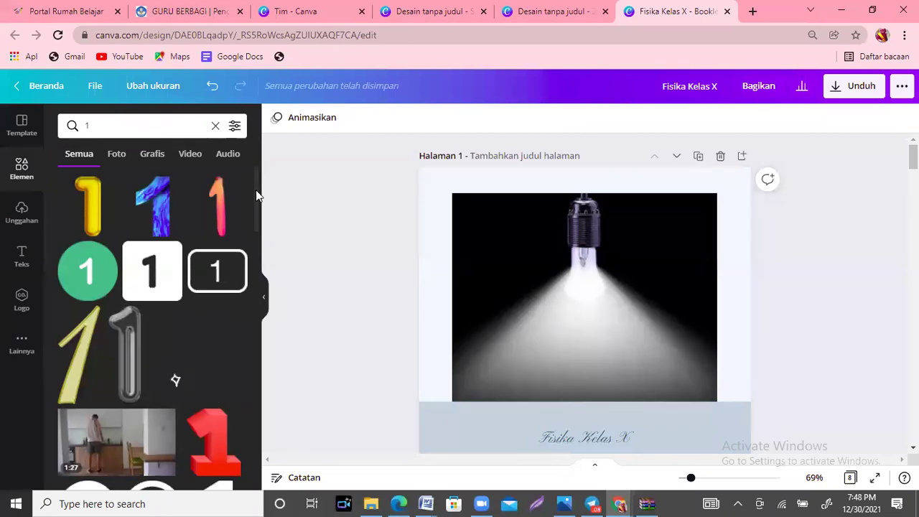
Insert the rounded-square number 1 graphic on page 2, shrink it above the line in the upper right corner, and recolour it light purple.
drag(913, 157, 914, 191)
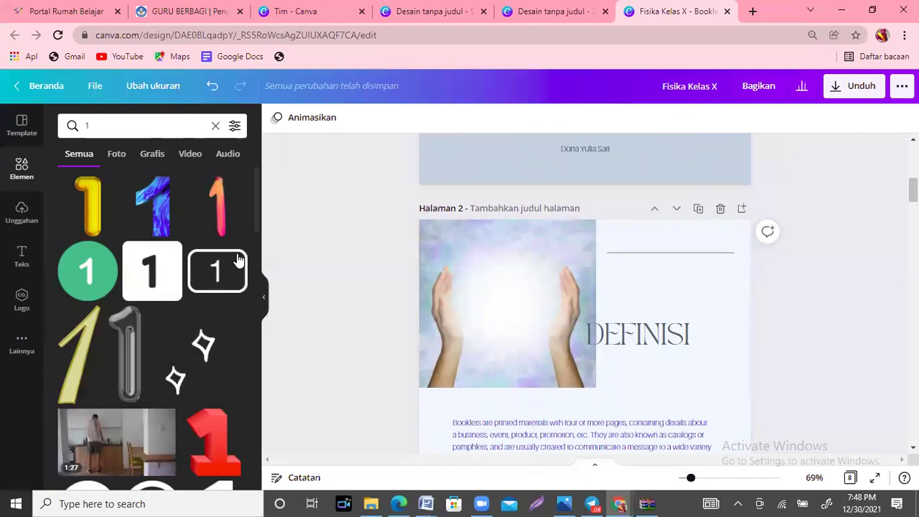
click(156, 278)
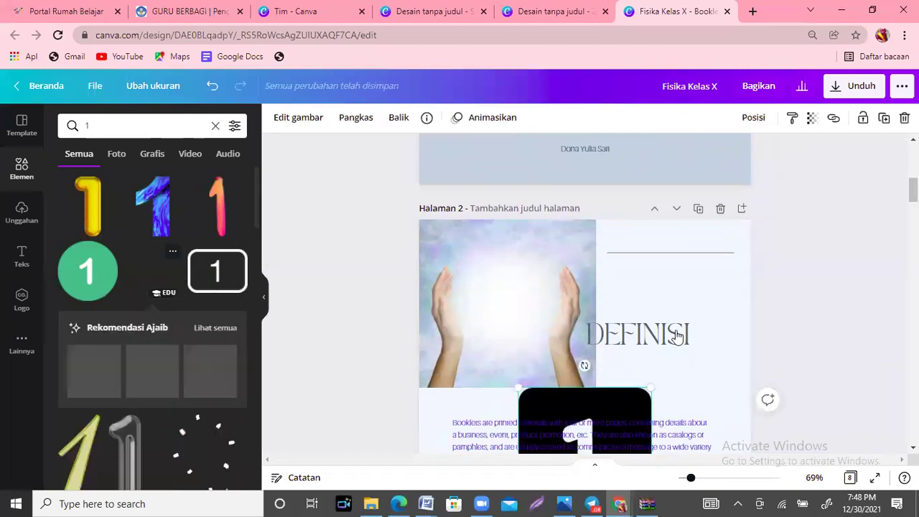
drag(585, 410, 681, 261)
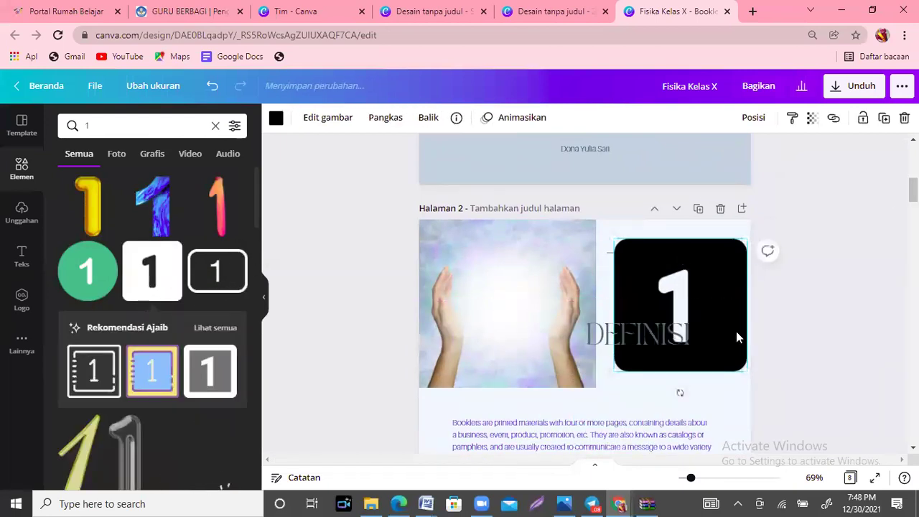
drag(688, 313, 739, 263)
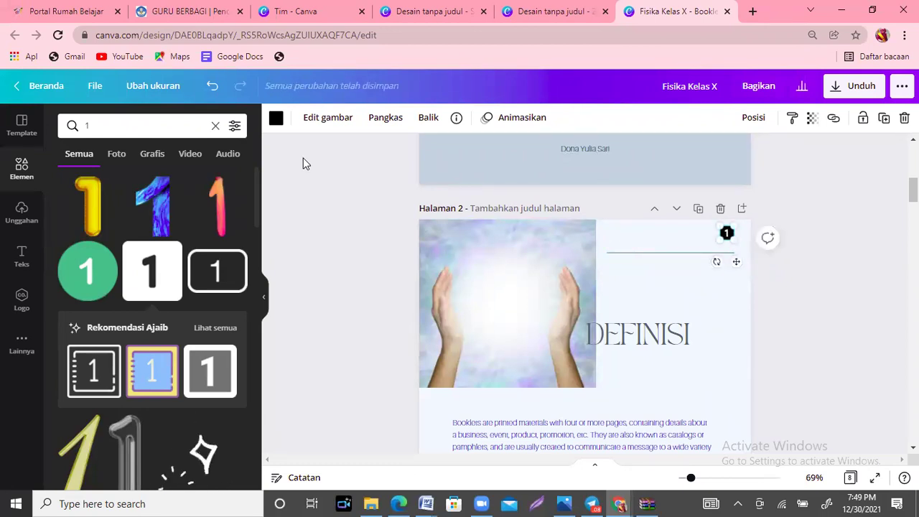
click(276, 120)
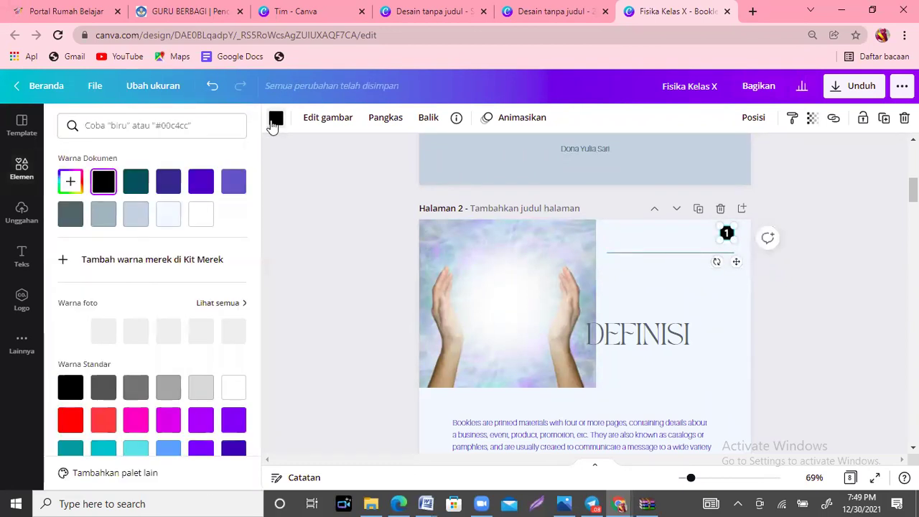
click(235, 184)
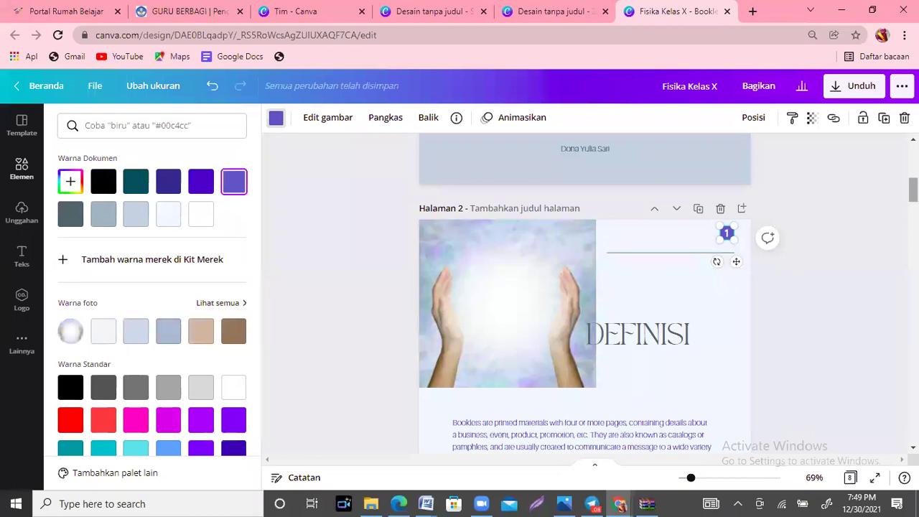
Delete the purple number 1 graphic from the upper right corner of page 2.
scroll(585, 295, down, 6)
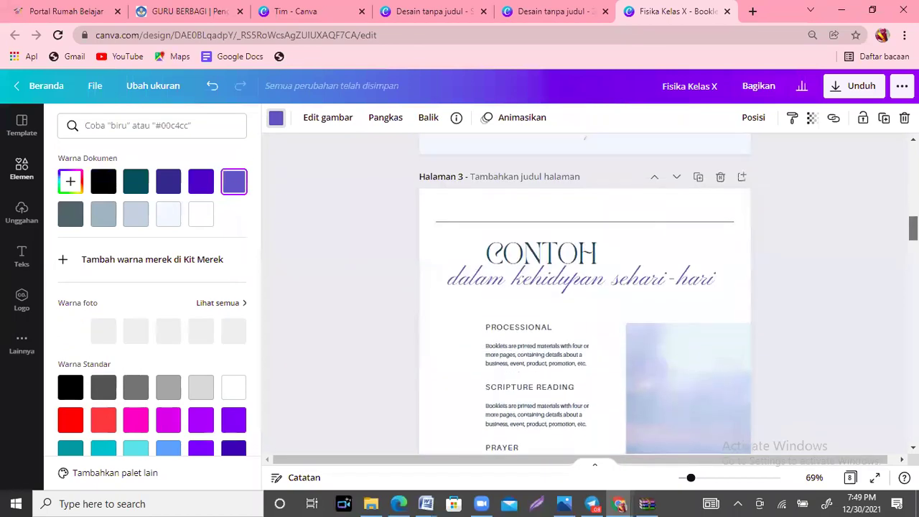
scroll(585, 295, up, 4)
scroll(585, 295, up, 5)
scroll(585, 295, down, 10)
scroll(585, 294, up, 4)
scroll(585, 295, up, 3)
click(717, 196)
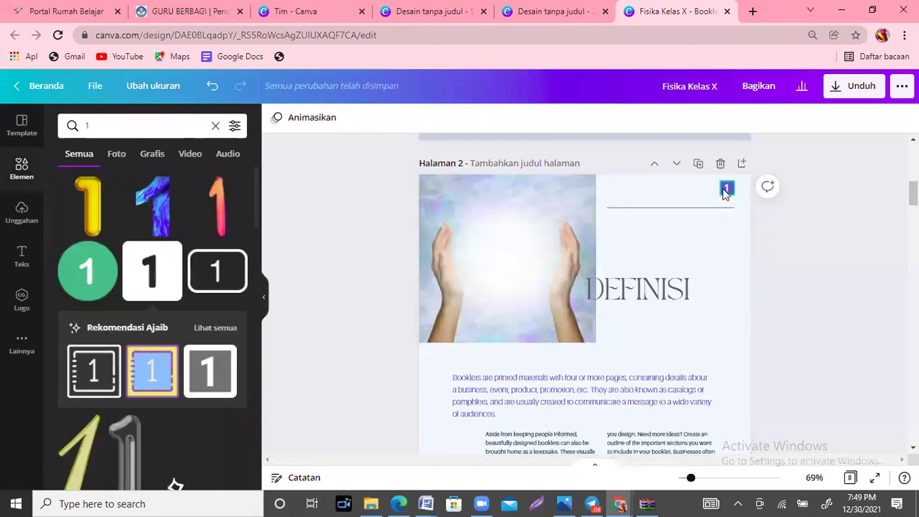
click(725, 189)
key(Delete)
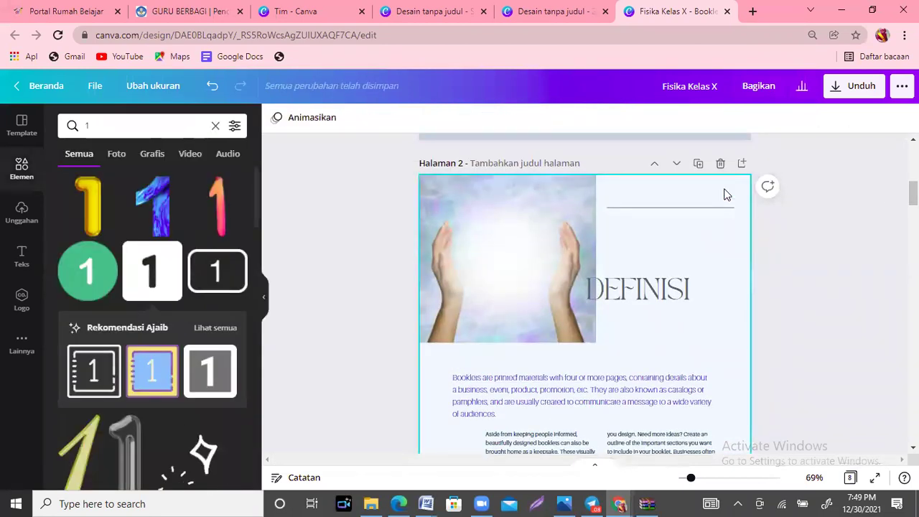
Look through the booklet from page 2 down to the contact page at the end.
scroll(725, 195, down, 5)
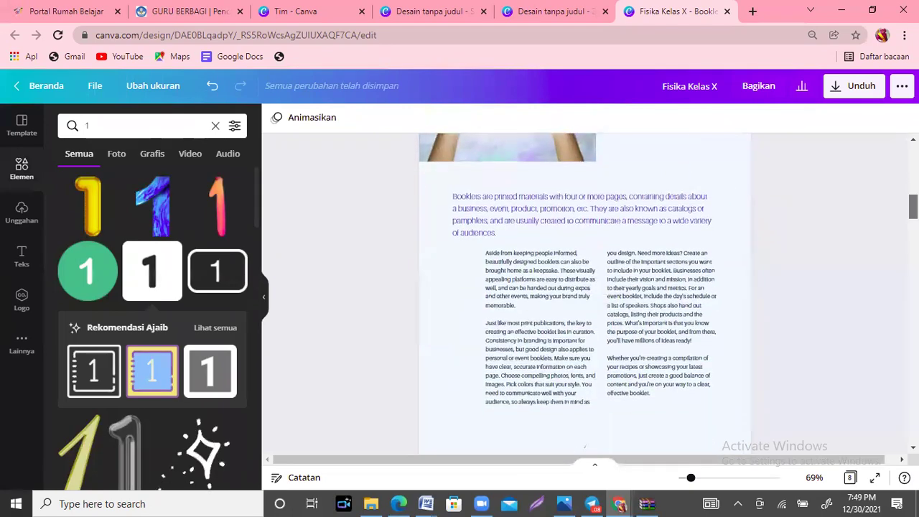
scroll(585, 295, down, 15)
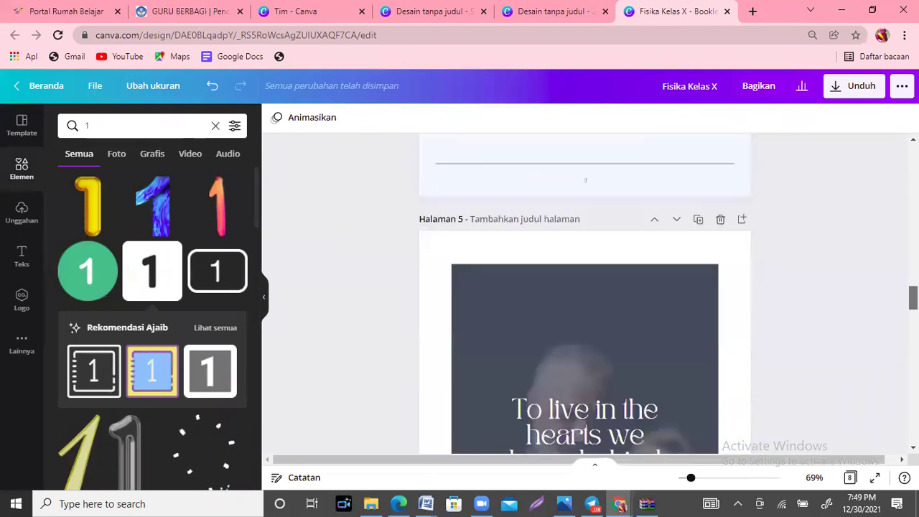
scroll(585, 275, down, 15)
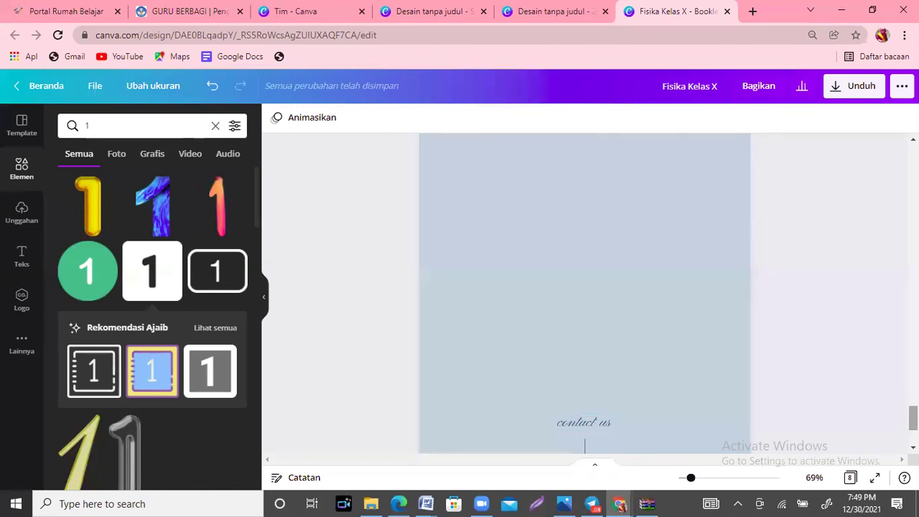
Look through the booklet once more, from the contact page back to the cover and down to the Opening Prayer page.
scroll(585, 294, down, 2)
scroll(581, 366, down, 4)
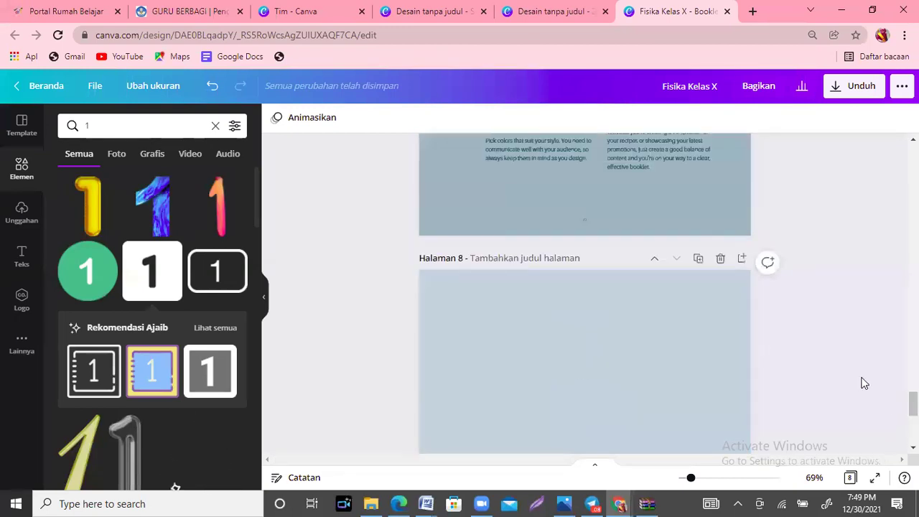
scroll(585, 294, down, 2)
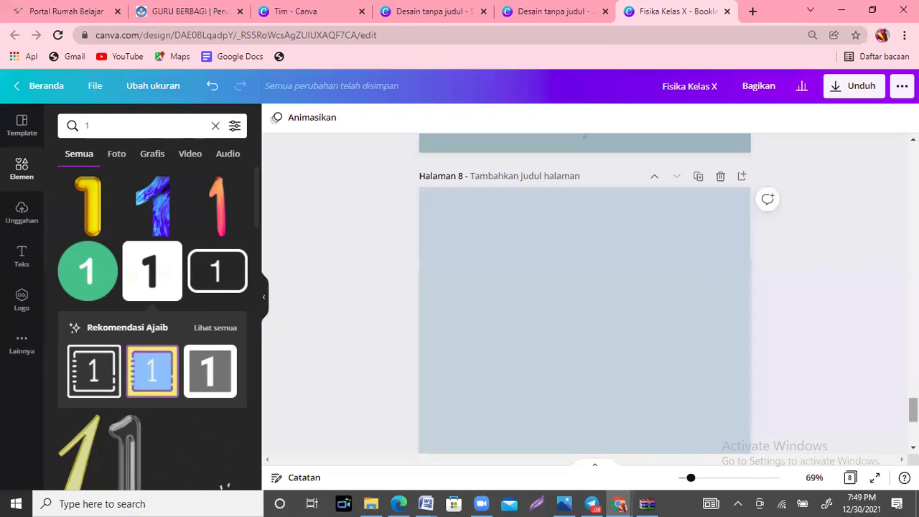
scroll(586, 294, down, 5)
scroll(586, 295, up, 10)
scroll(586, 295, up, 15)
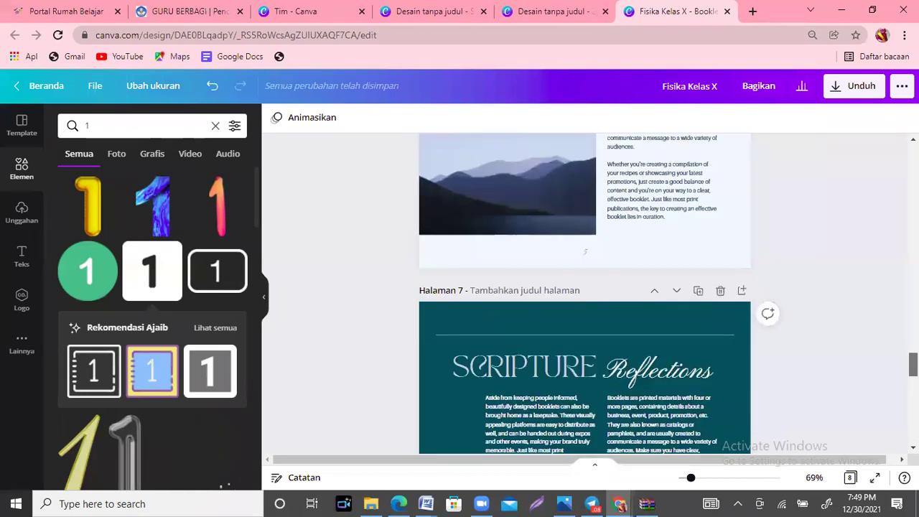
scroll(585, 295, up, 5)
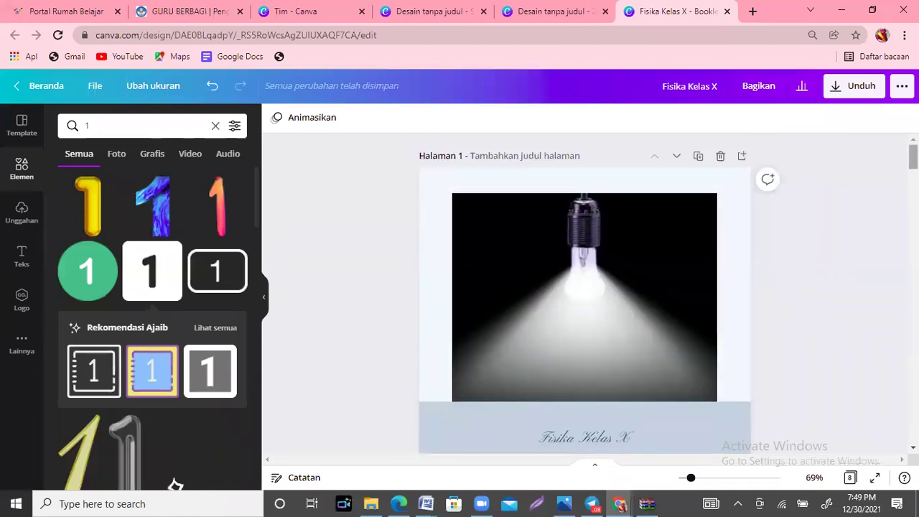
scroll(585, 294, down, 5)
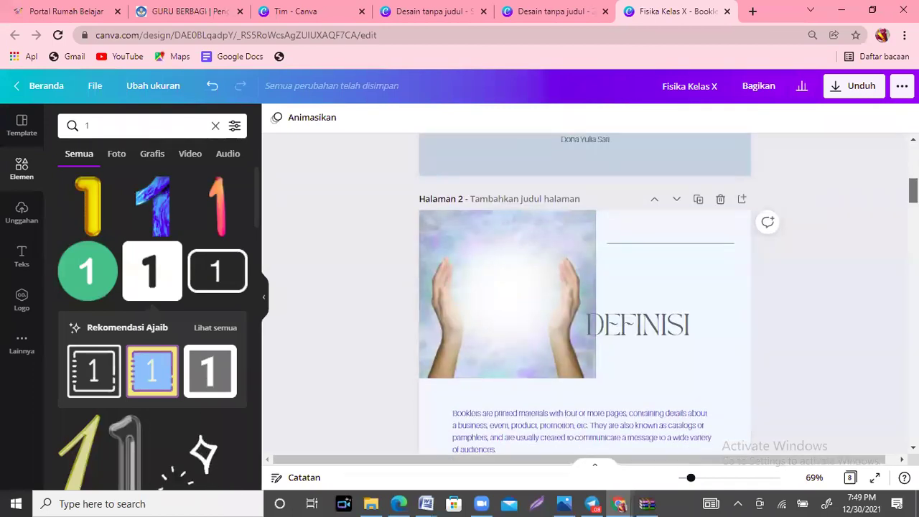
scroll(586, 295, down, 5)
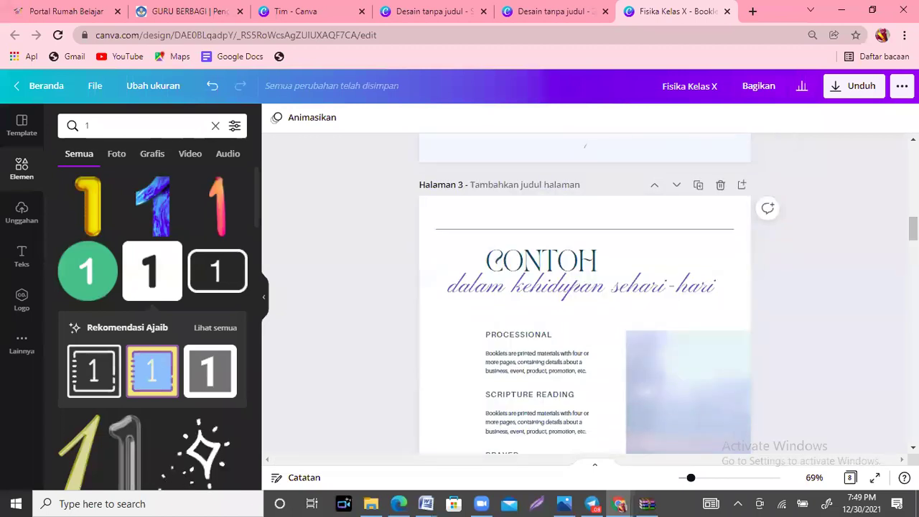
scroll(586, 295, down, 5)
scroll(586, 294, down, 5)
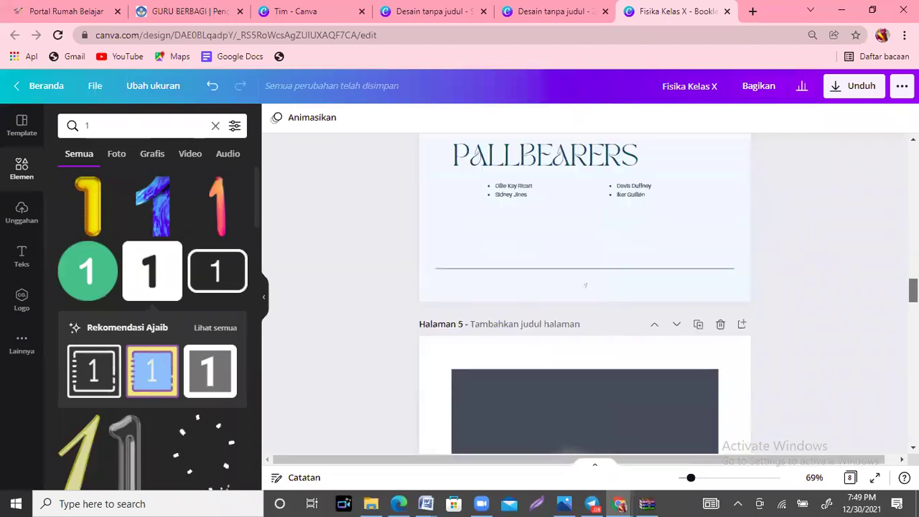
scroll(585, 294, down, 5)
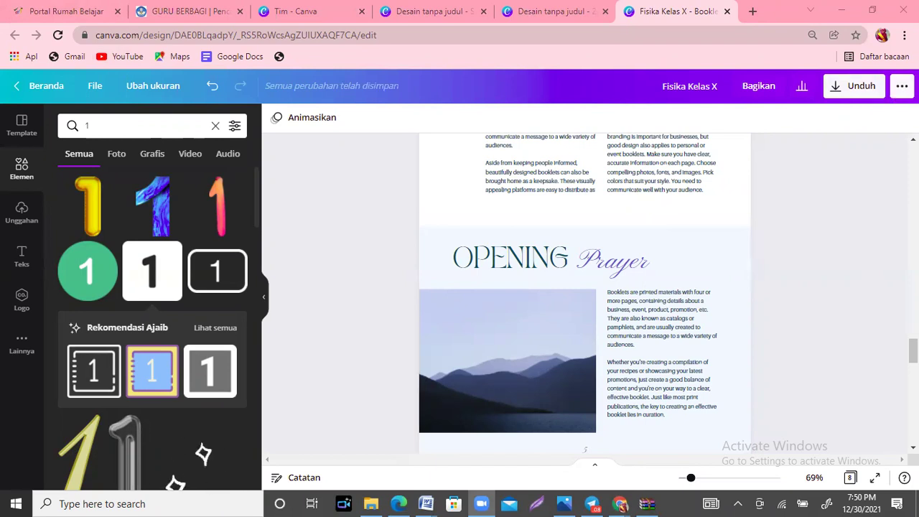
Expand the full list of sharing destinations in the booklet's publishing options.
click(902, 85)
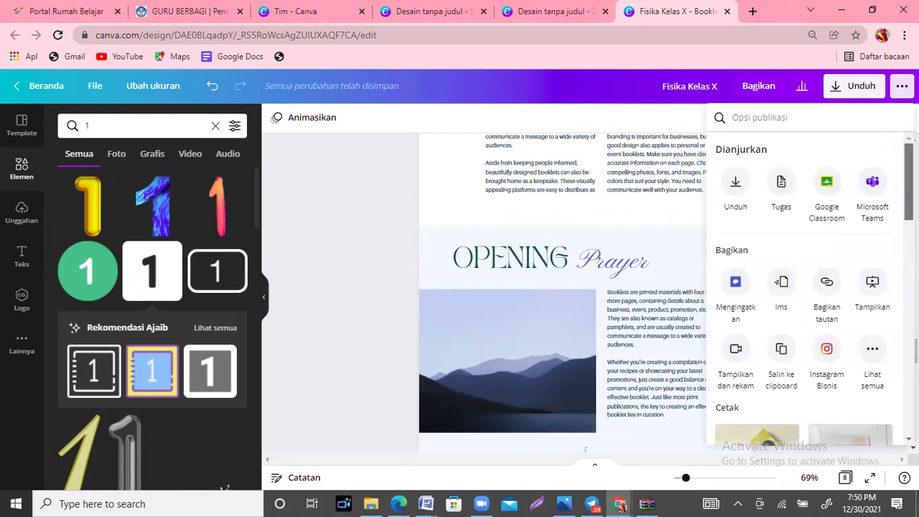
scroll(739, 198, down, 1)
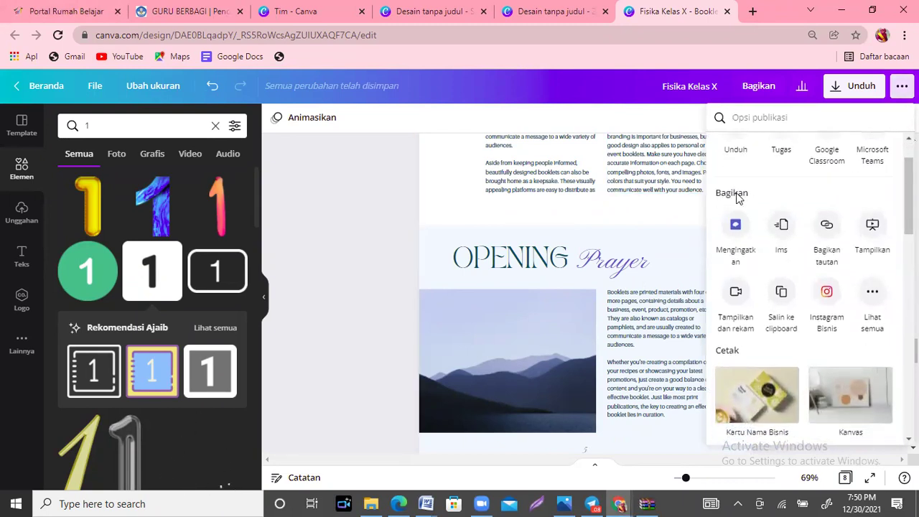
click(873, 294)
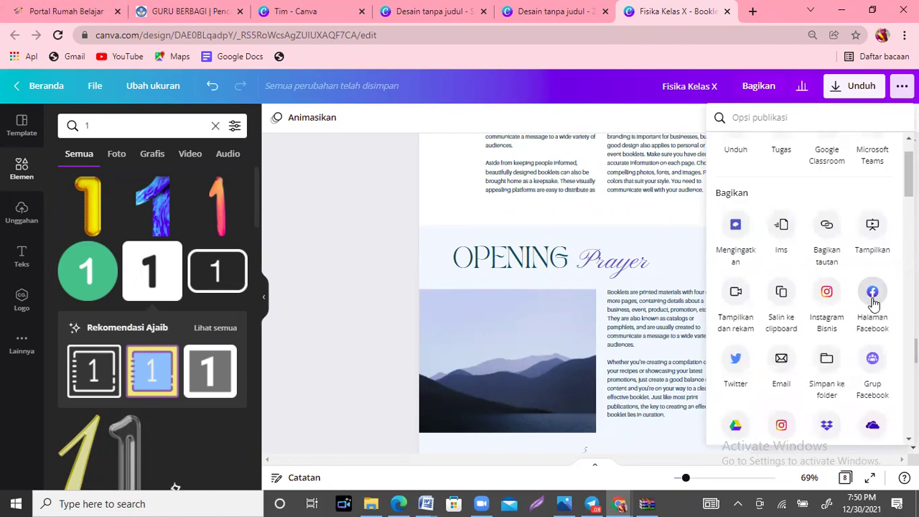
drag(910, 172, 910, 255)
click(914, 267)
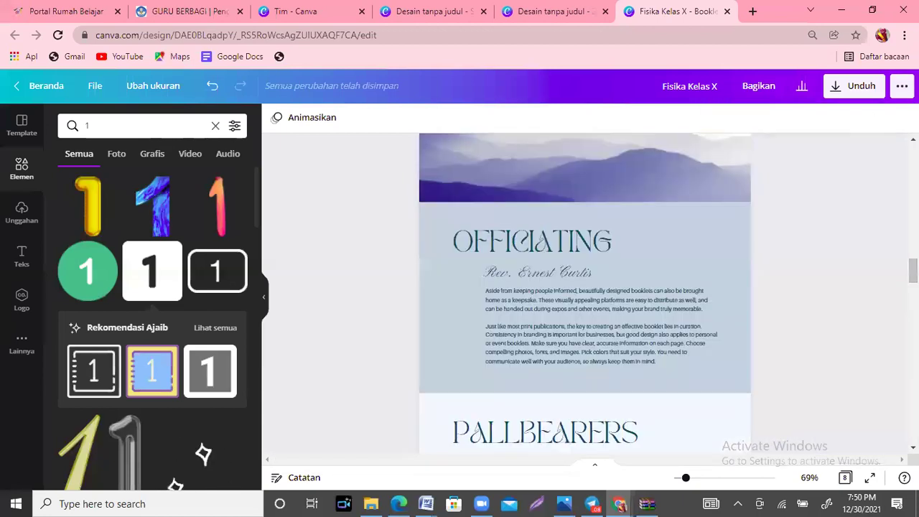
Find the Buku flip Publuu app among the booklet's publishing options and open it.
click(900, 86)
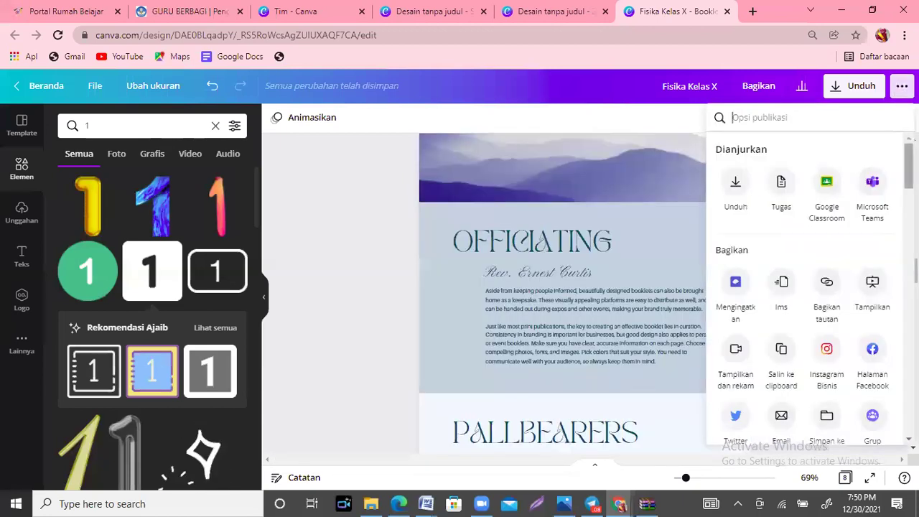
scroll(811, 287, down, 9)
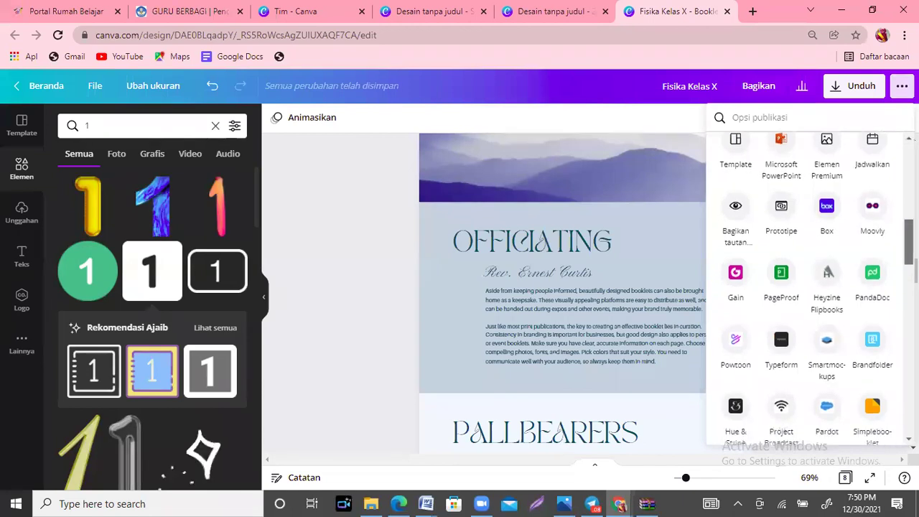
scroll(810, 287, down, 3)
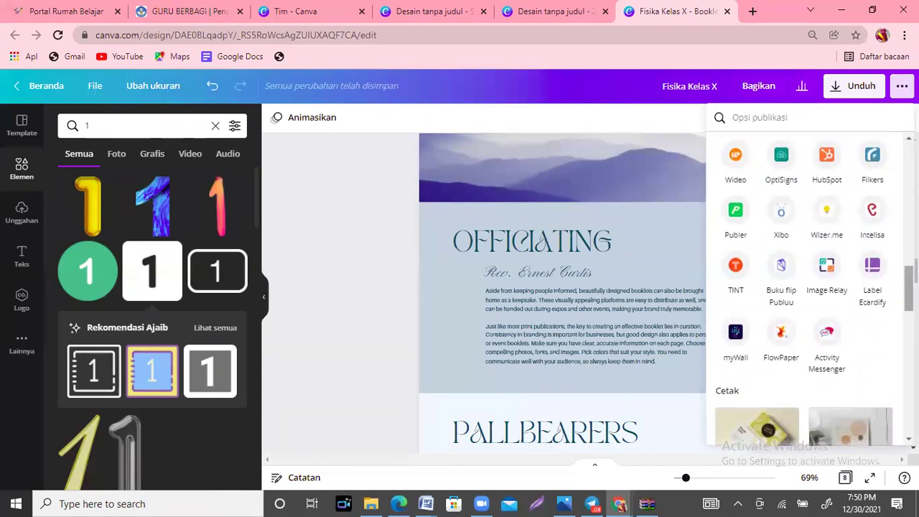
scroll(839, 264, down, 1)
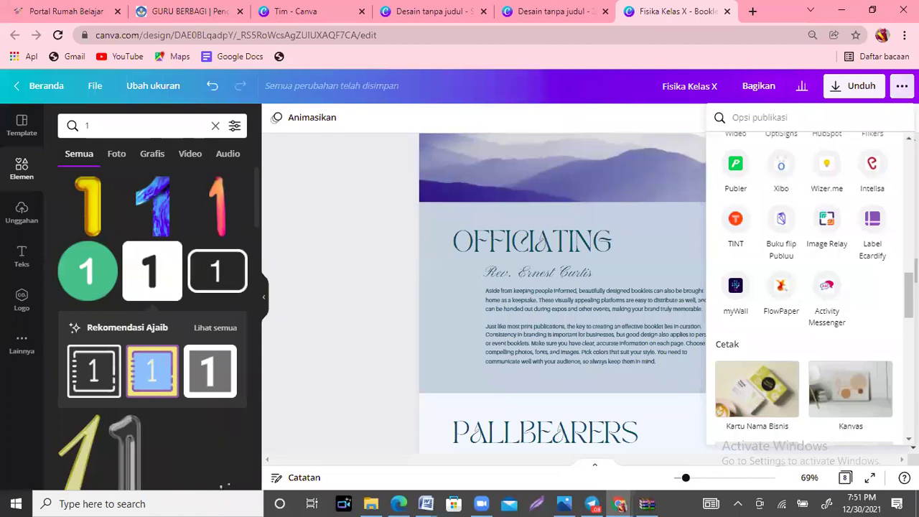
mouse_move(909, 295)
mouse_down()
mouse_move(909, 226)
mouse_move(909, 293)
mouse_up()
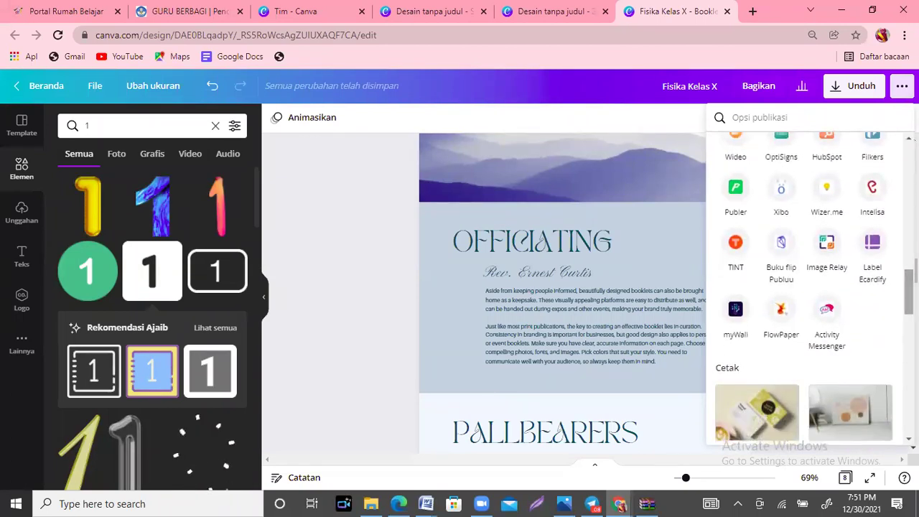
click(780, 248)
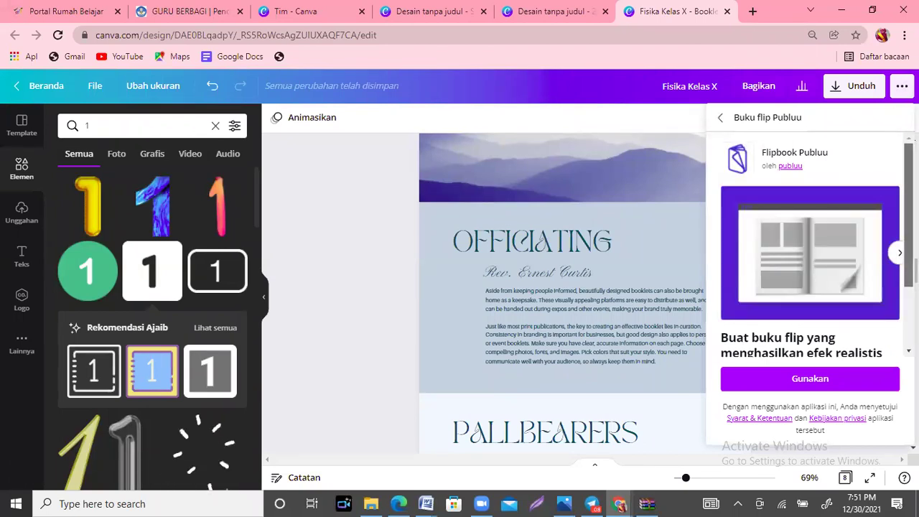
Use the Buku flip Publuu app and save all pages of the booklet to it.
scroll(791, 323, down, 1)
click(785, 381)
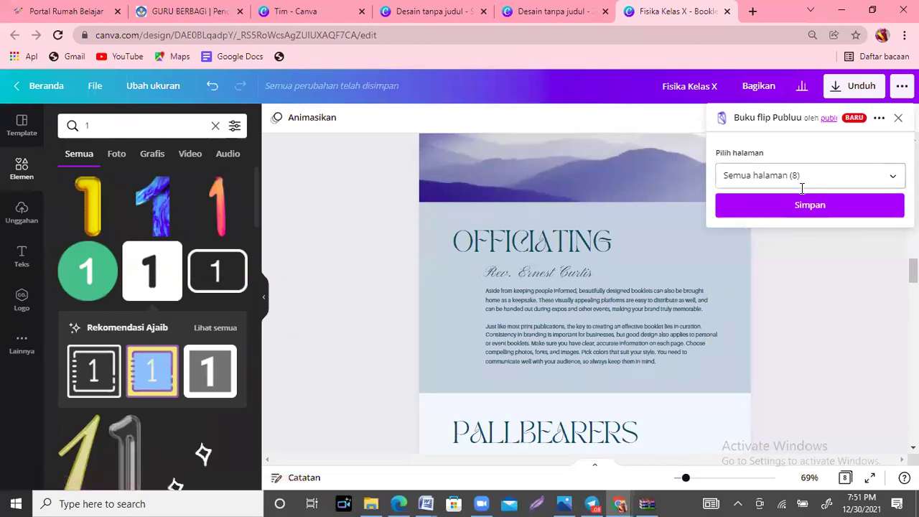
click(823, 206)
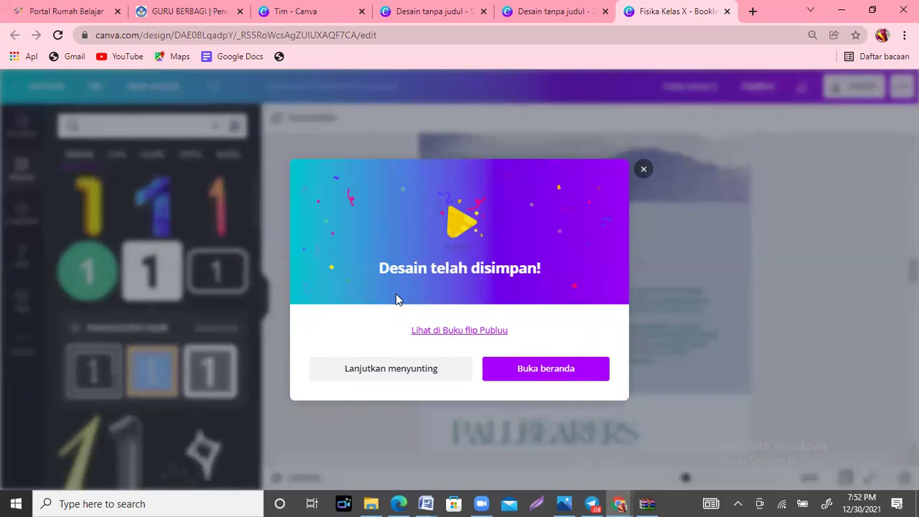
Open the saved design in Publuu and sign in with the prefilled account e-mail and password.
click(453, 332)
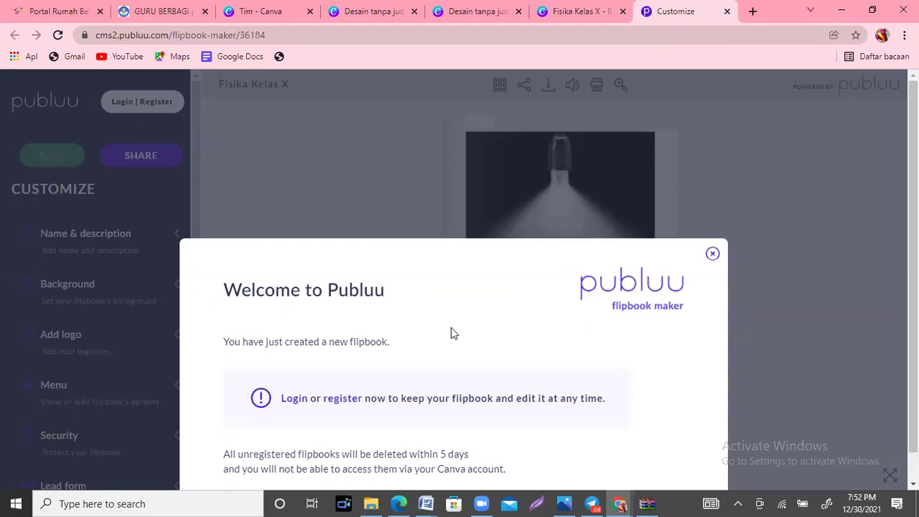
scroll(841, 259, down, 1)
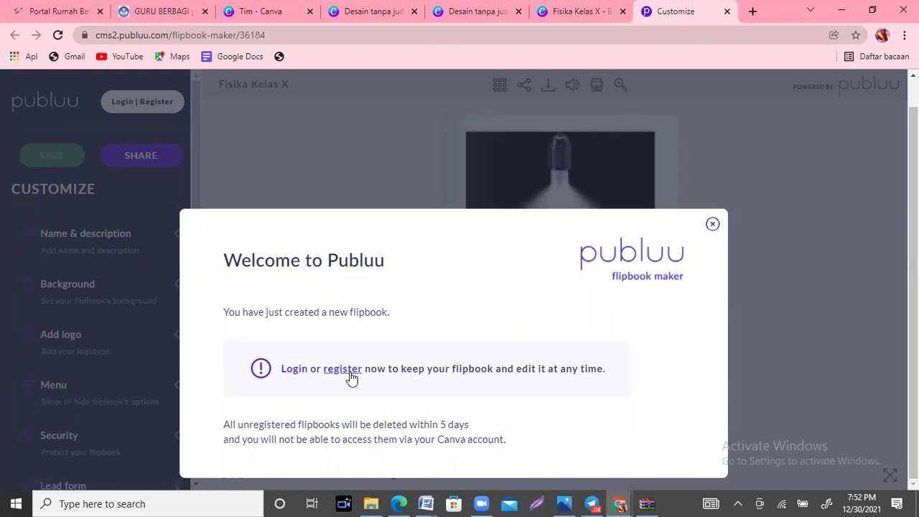
click(290, 370)
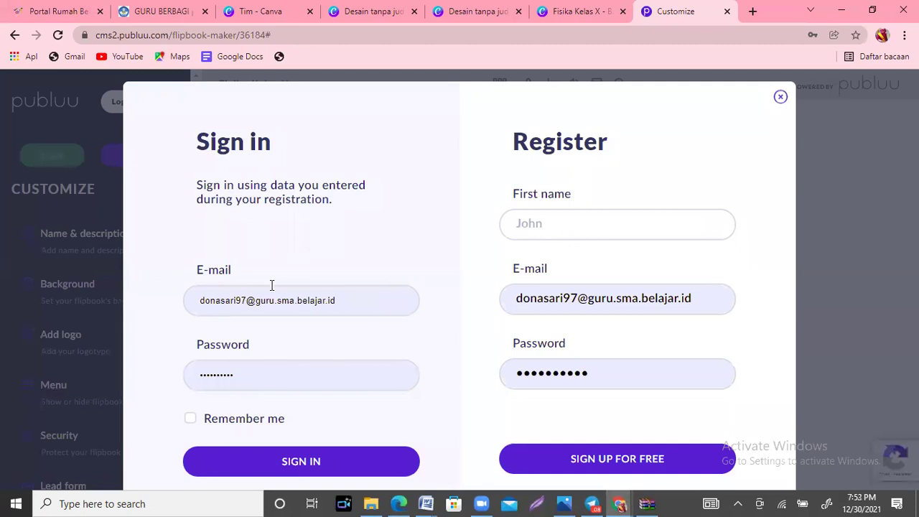
click(288, 464)
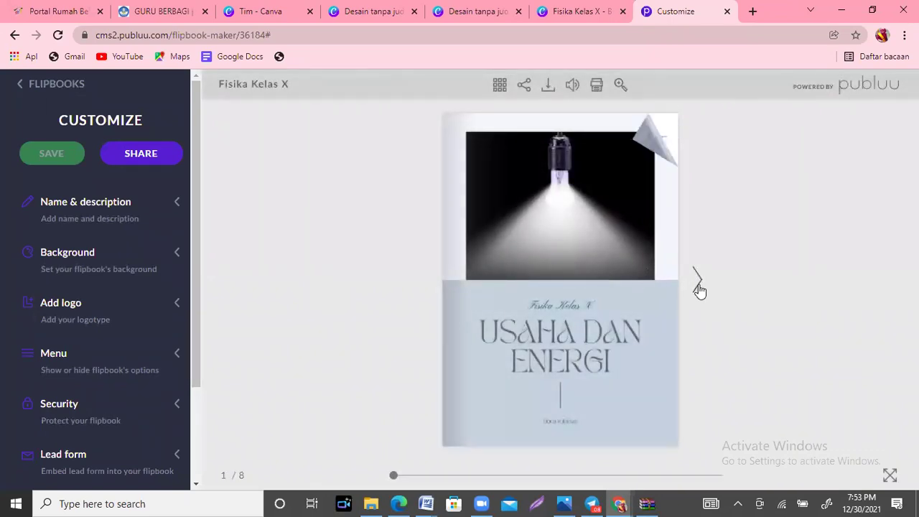
Page through the Fisika Kelas X flipbook from the cover to the final contact page.
click(698, 286)
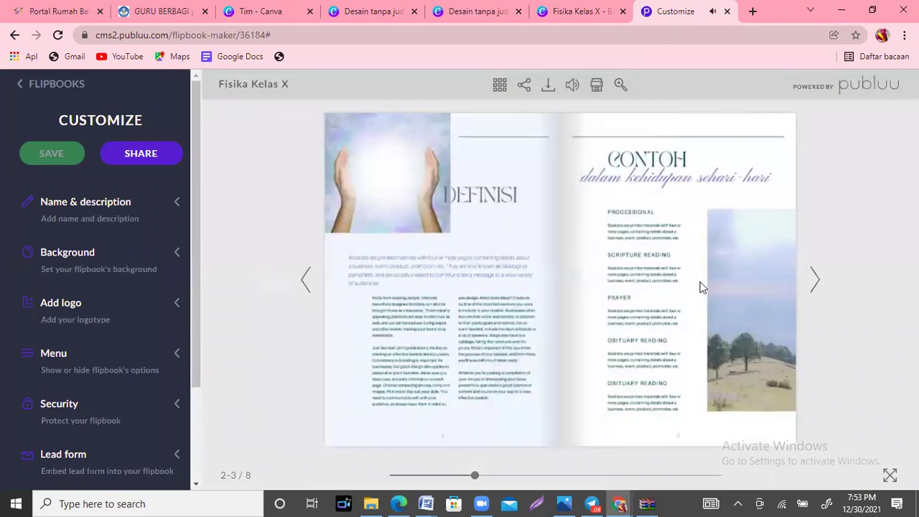
click(819, 285)
click(819, 284)
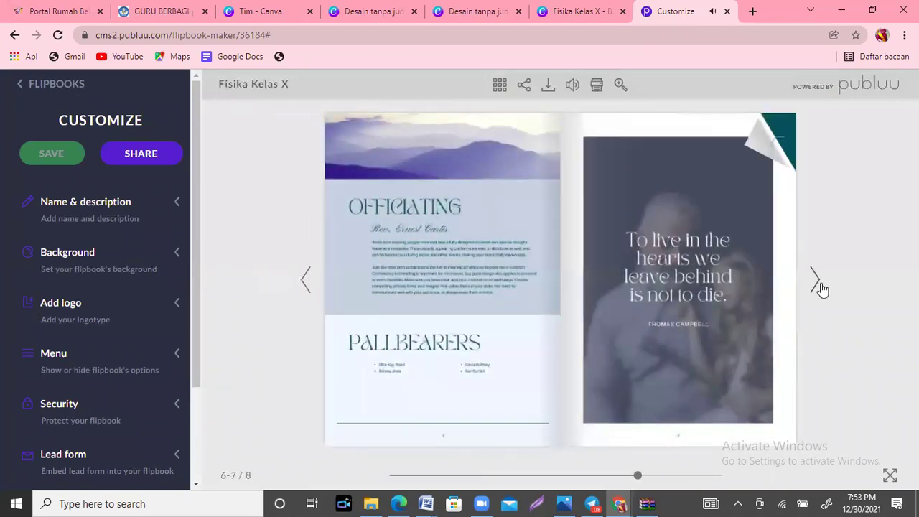
click(820, 282)
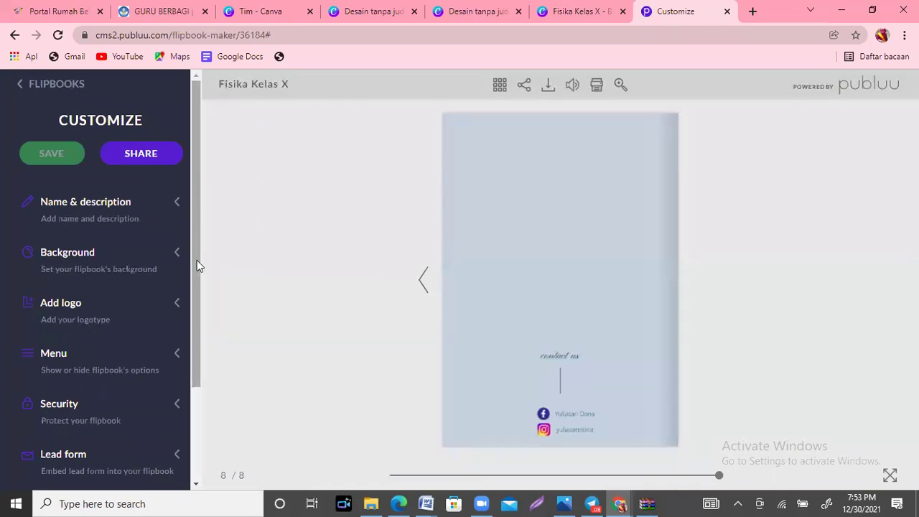
Look through the flipbook's customization options and expand the Preferences settings.
drag(197, 264, 197, 384)
mouse_move(198, 329)
mouse_down()
mouse_move(203, 263)
mouse_move(201, 312)
mouse_up()
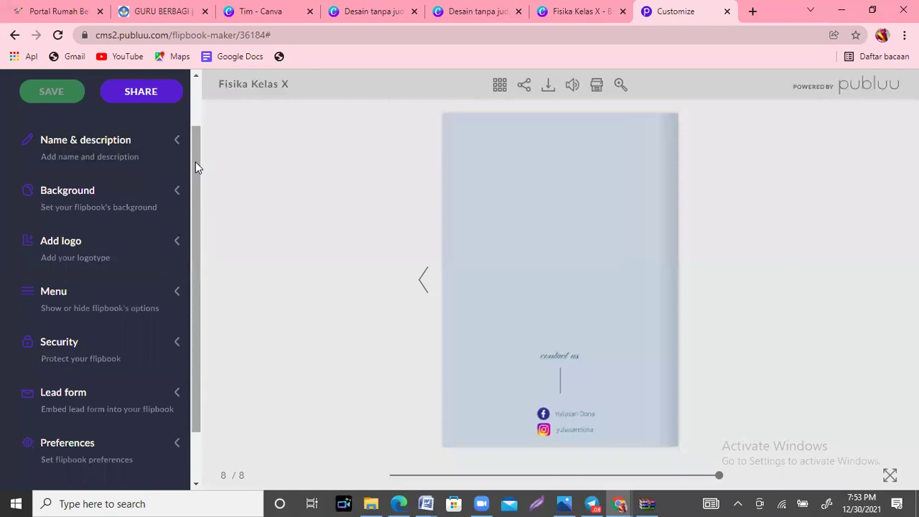
drag(200, 168, 197, 230)
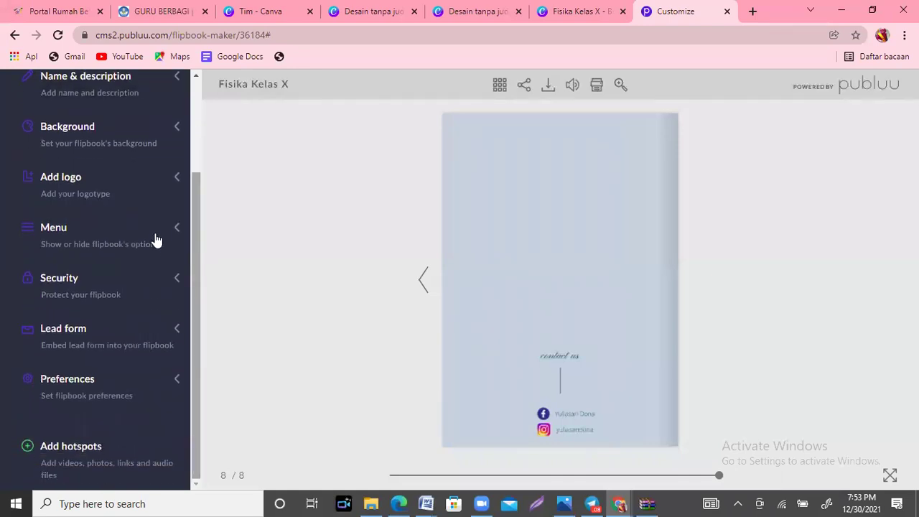
click(155, 395)
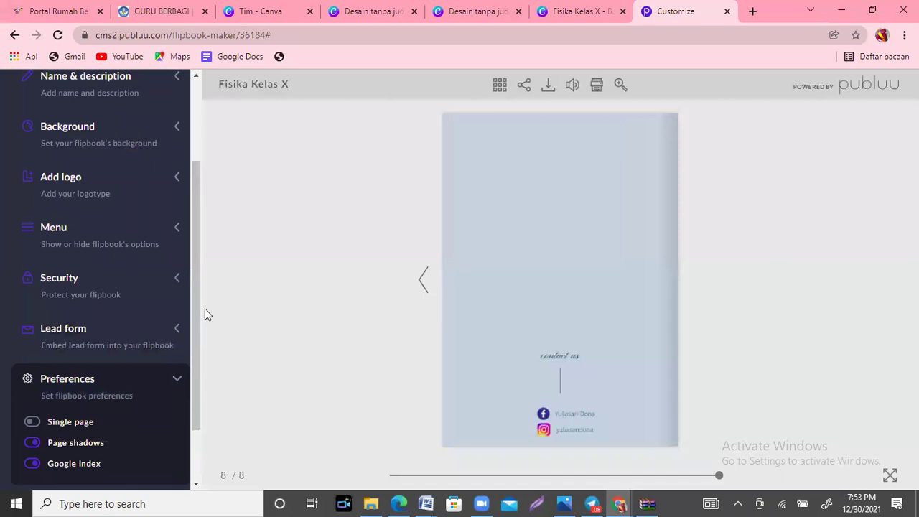
drag(196, 309, 194, 362)
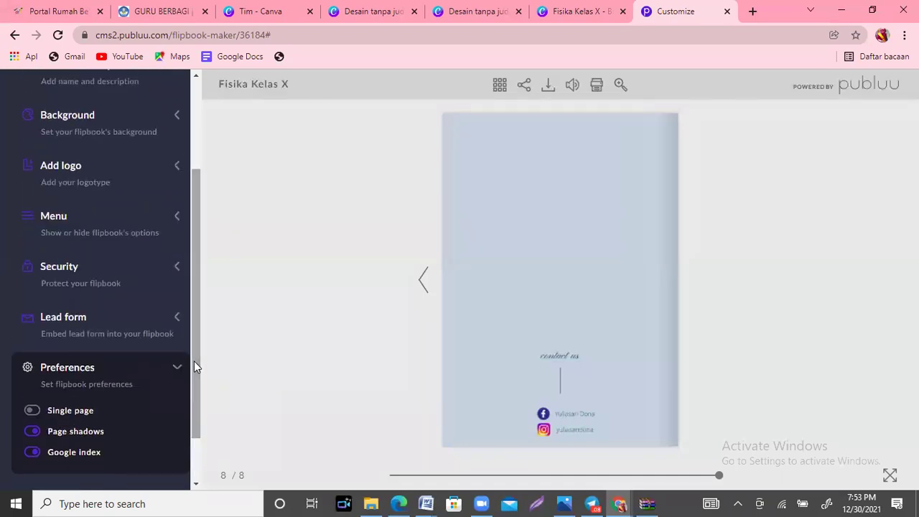
Examine the flipbook's Lead form, Security and Menu settings, including the Audio option.
click(142, 318)
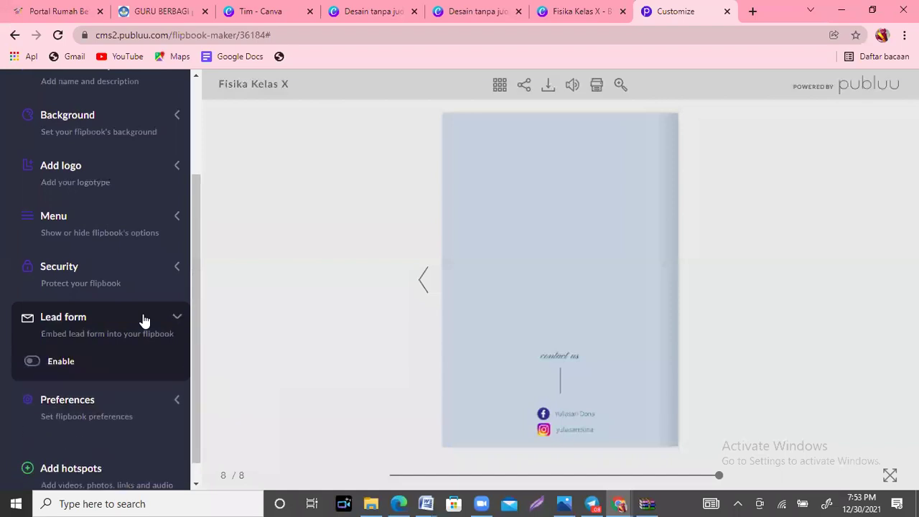
click(112, 285)
click(105, 241)
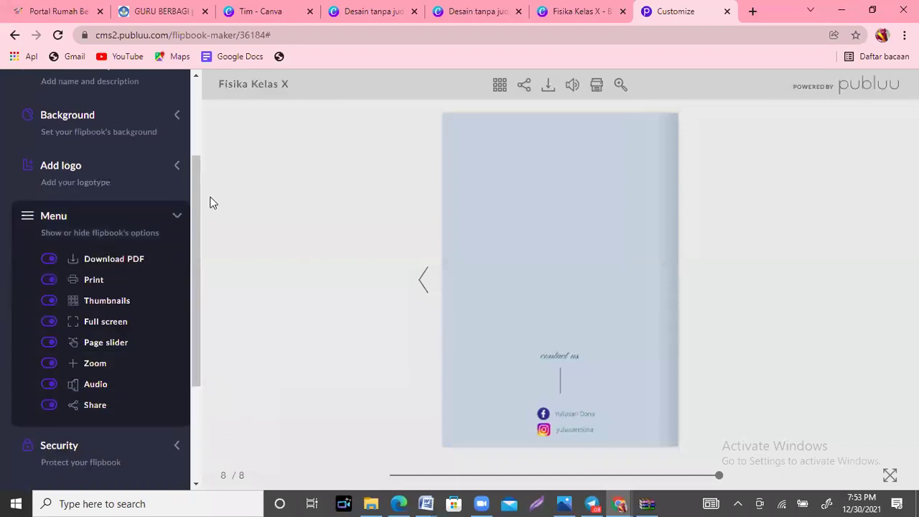
drag(192, 194, 193, 201)
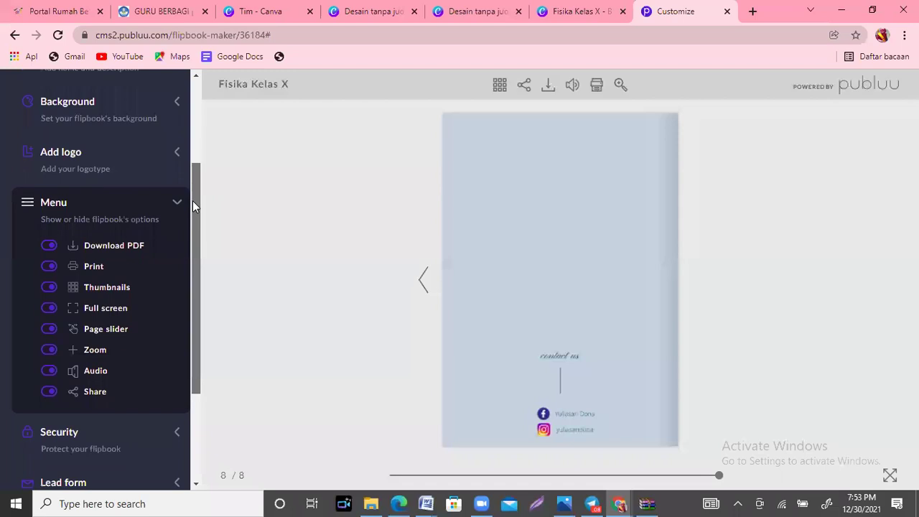
click(76, 370)
click(76, 370)
drag(200, 301, 200, 310)
Raise the computer's speaker volume to 66.
click(738, 503)
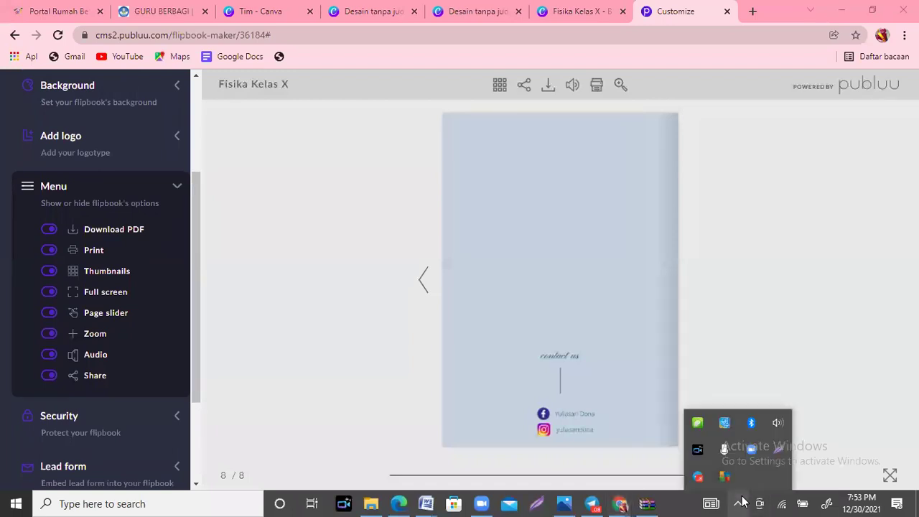
click(778, 425)
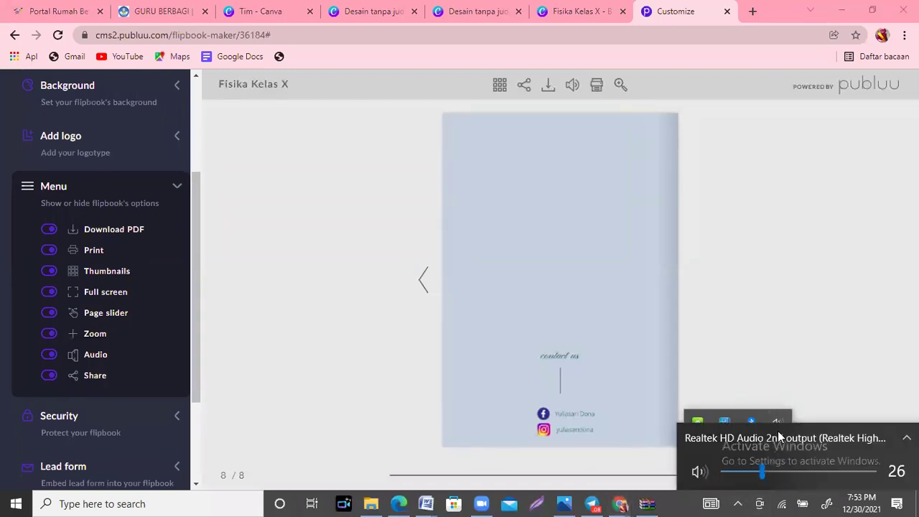
drag(763, 472, 823, 474)
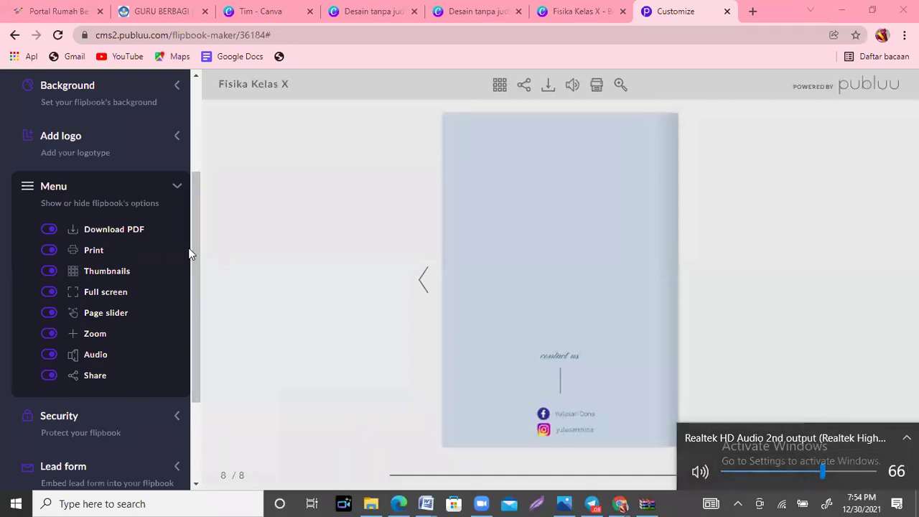
Look at the flipbook's logo setting and open its Background theme options.
drag(195, 251, 196, 172)
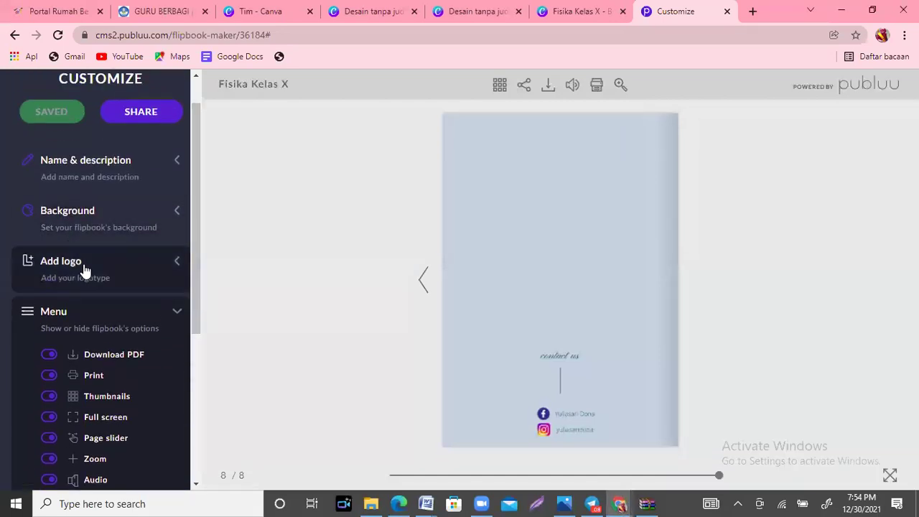
click(85, 272)
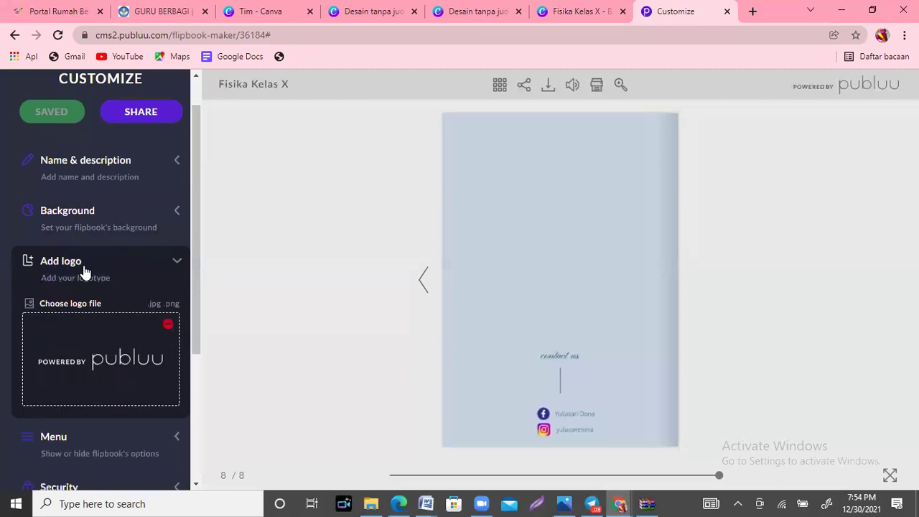
click(101, 222)
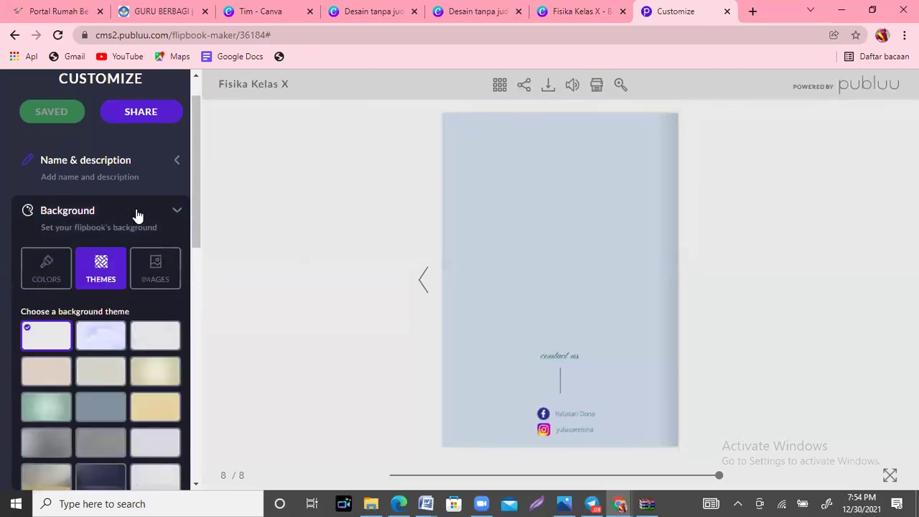
Try several background themes and set the flipbook's background to the green blurred-lights theme with a wooden table.
scroll(194, 216, down, 1)
drag(192, 223, 194, 319)
click(100, 352)
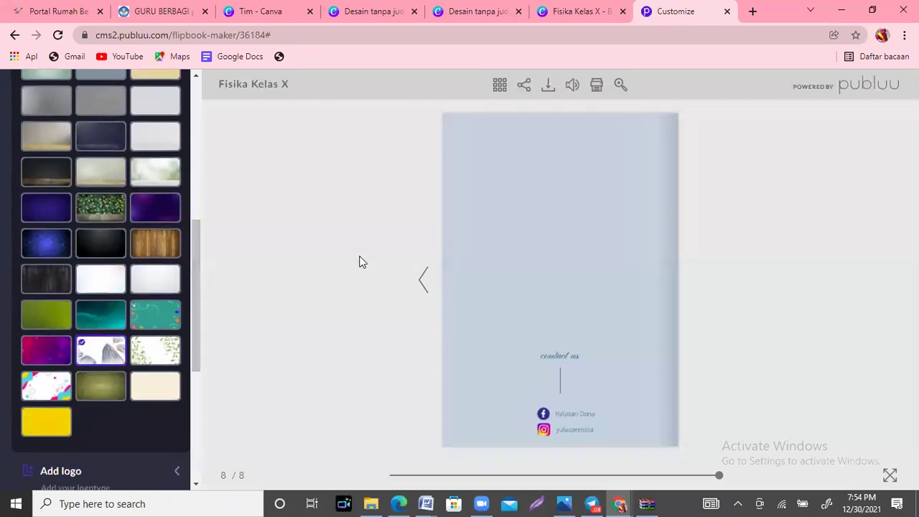
click(91, 356)
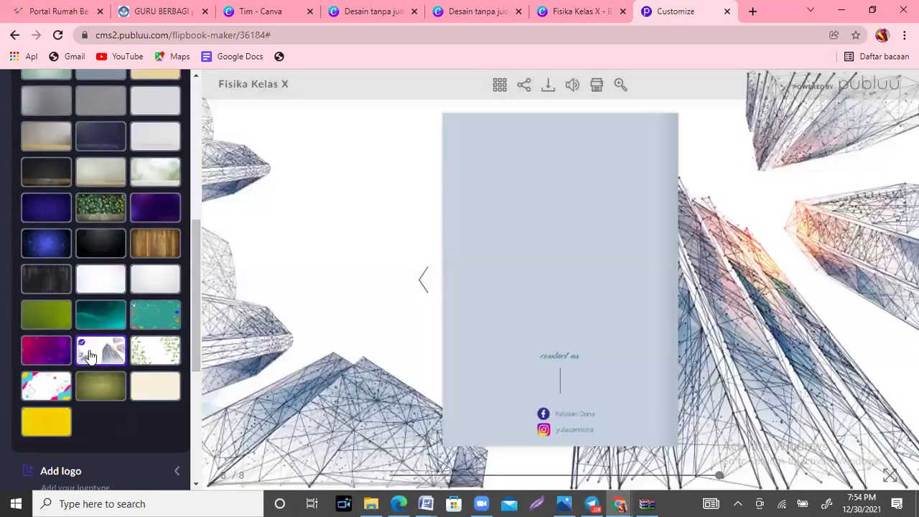
click(156, 352)
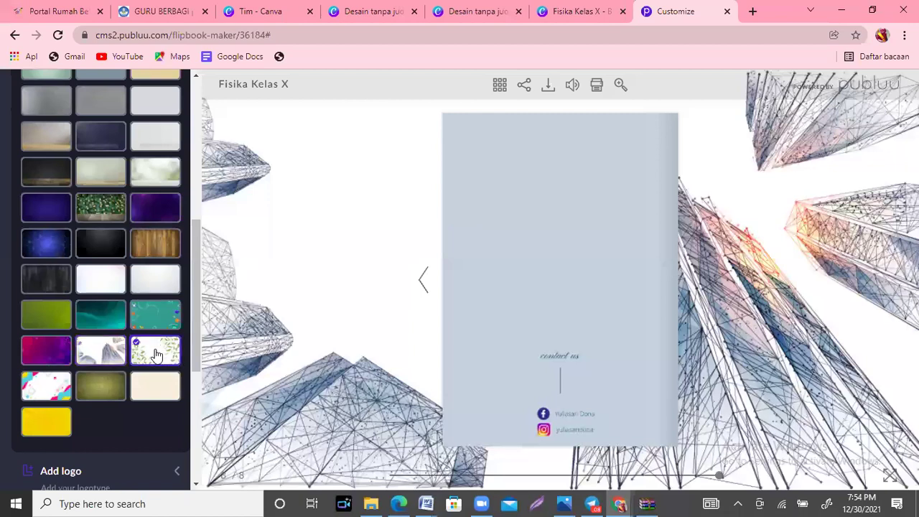
click(39, 392)
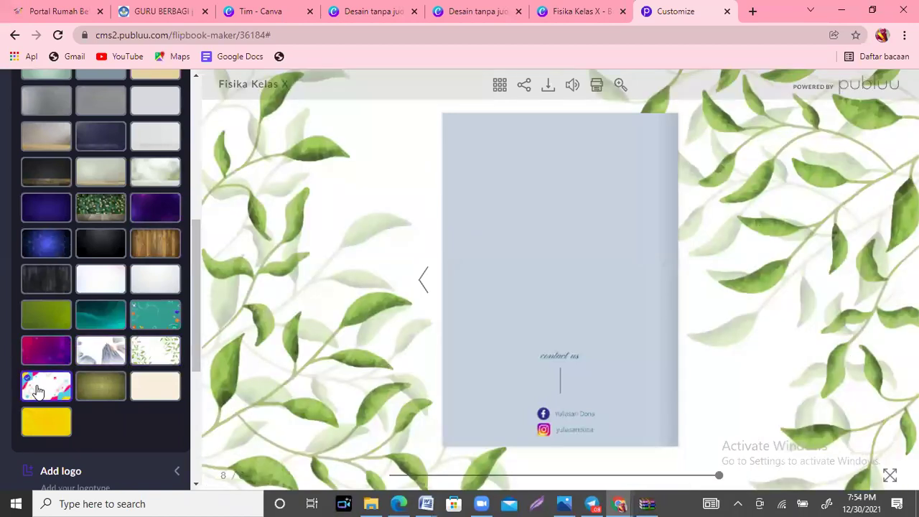
click(92, 219)
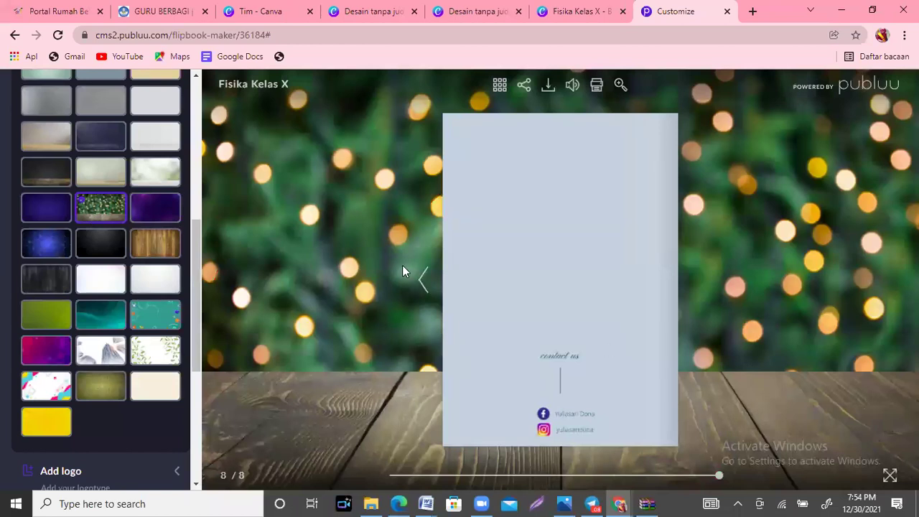
Page back through the flipbook from the contact page to the cover to preview it on the selected background.
click(422, 282)
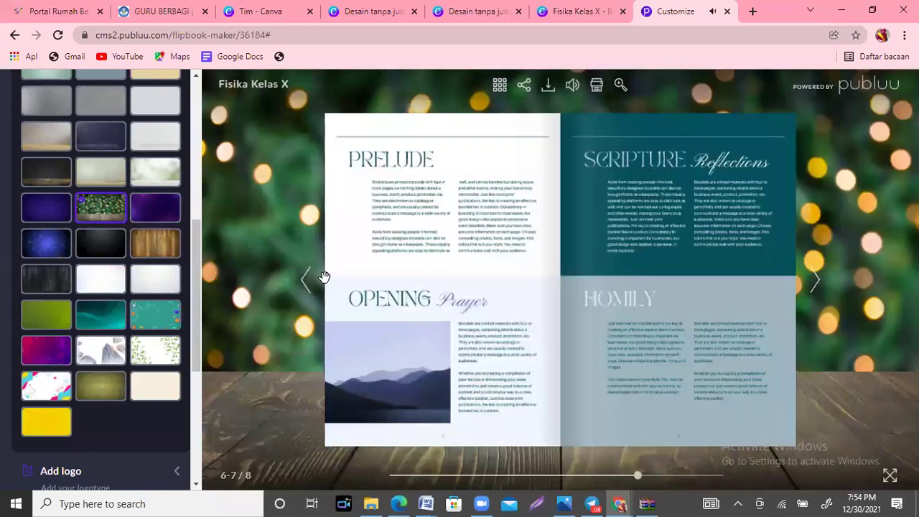
click(305, 289)
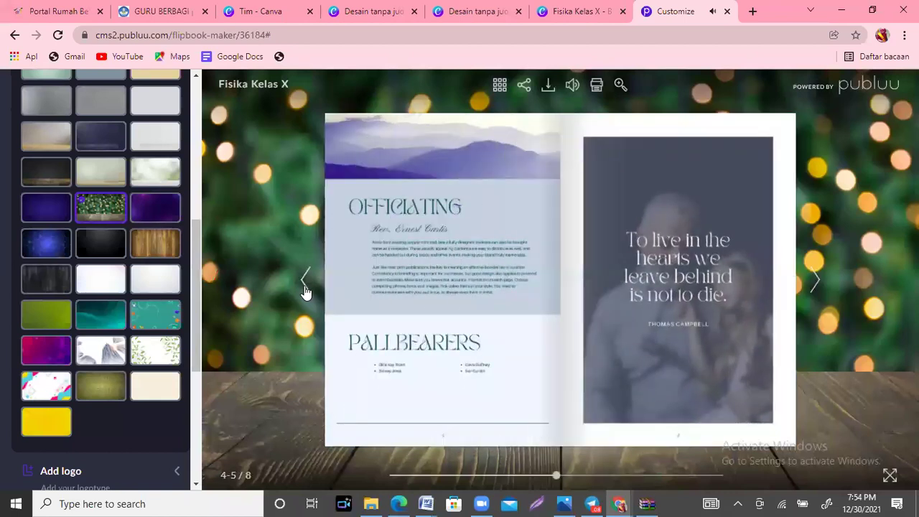
click(305, 290)
click(305, 290)
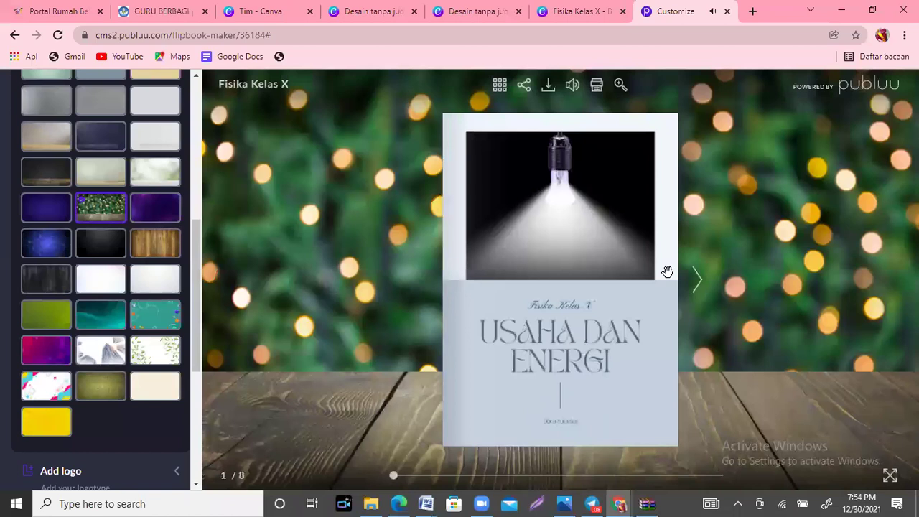
Copy the flipbook's share link, close the sharing dialog and return the preview to the cover.
drag(192, 282, 197, 102)
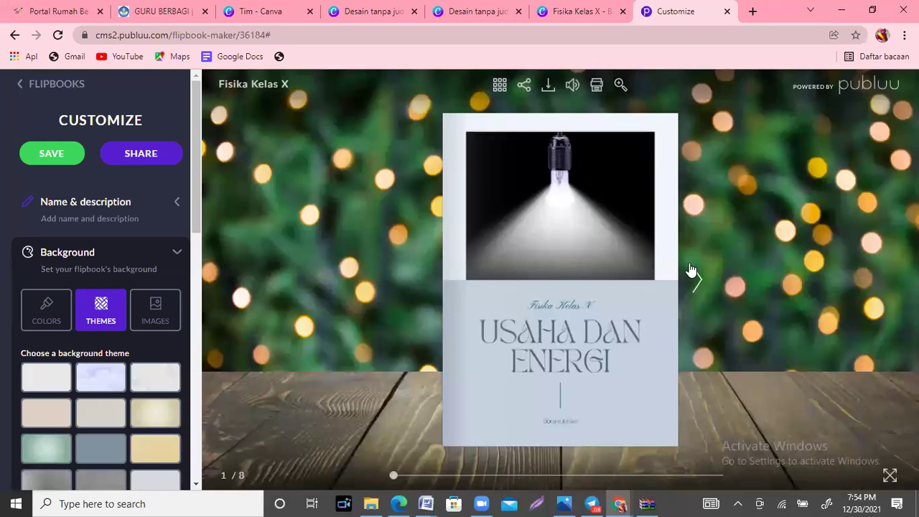
click(141, 155)
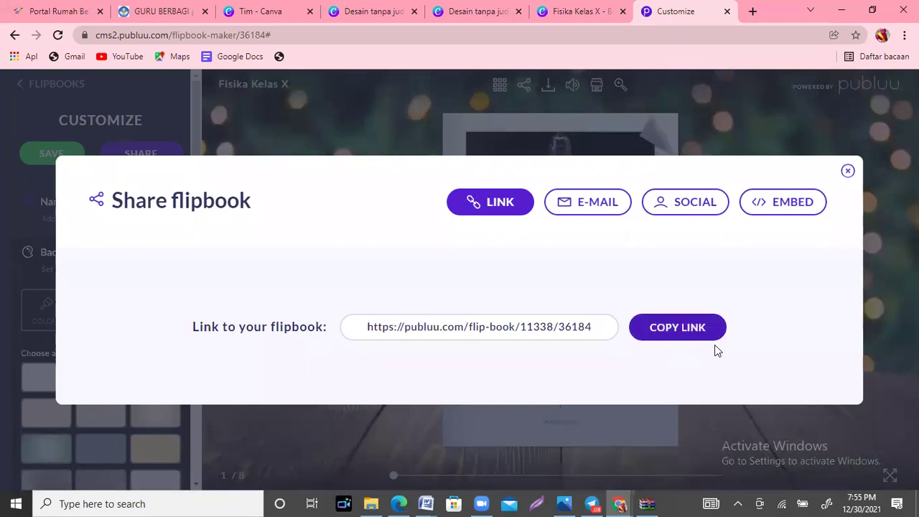
click(688, 336)
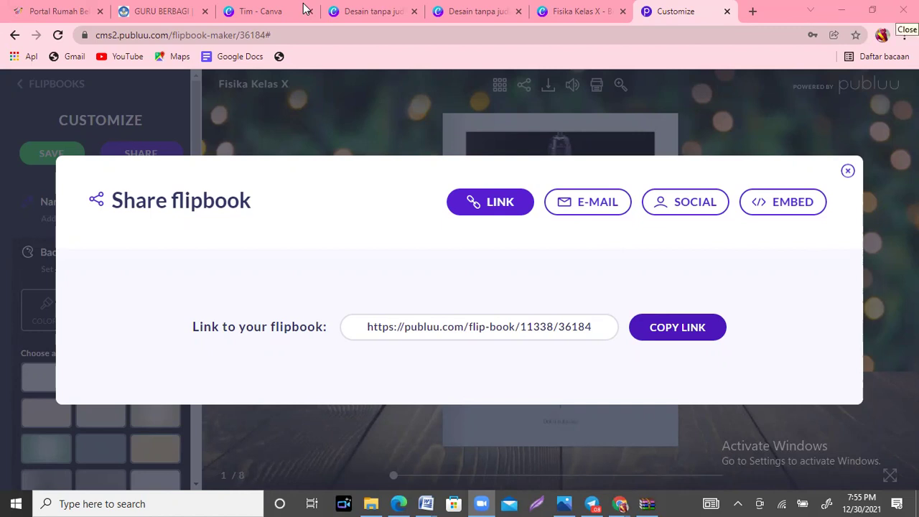
click(849, 173)
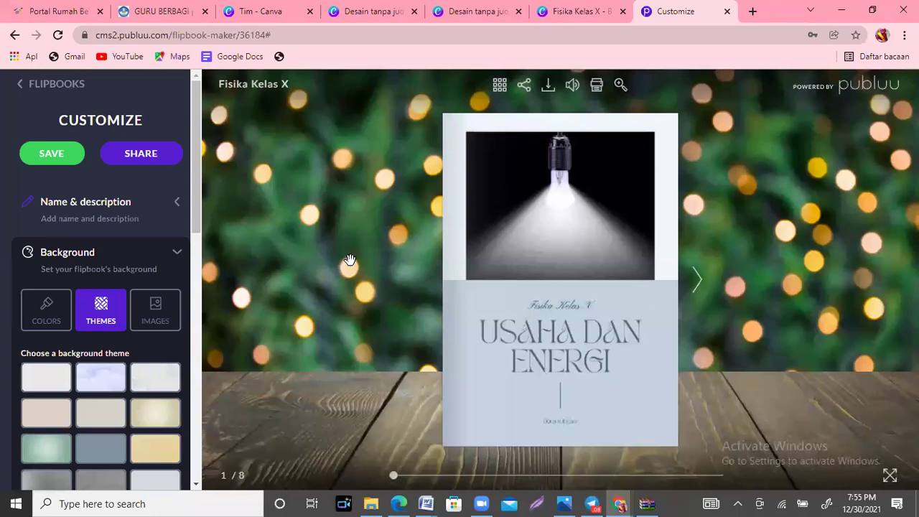
drag(350, 260, 281, 314)
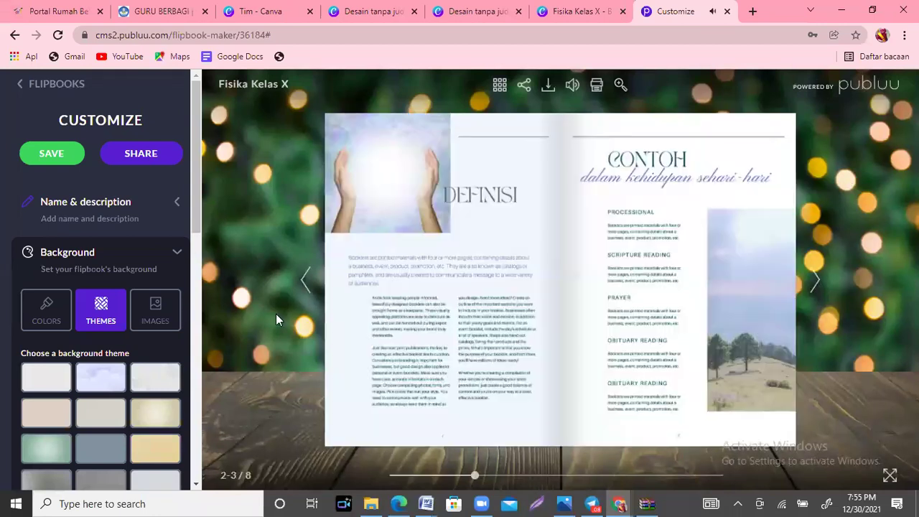
click(304, 279)
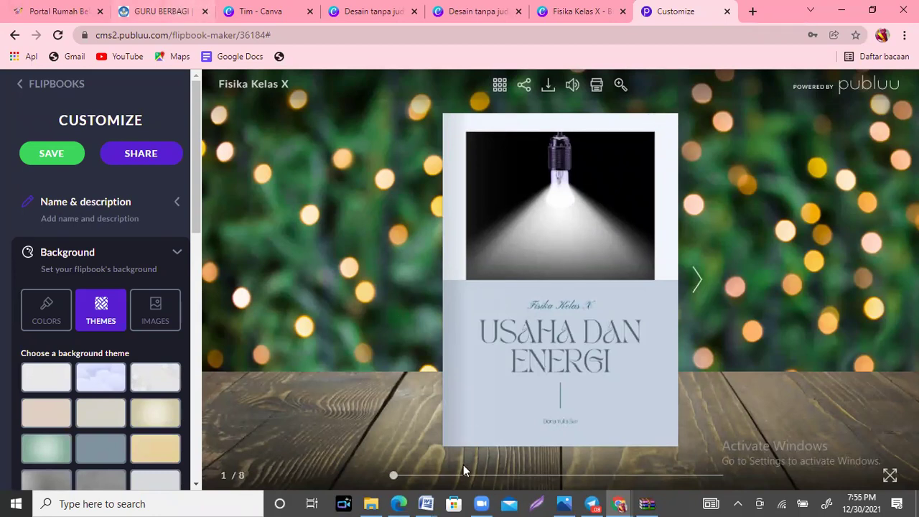
Switch to Google Classroom and open the Publuu flipbook turned in for Tugas Hari Keempat (30 Desember 2021).
mouse_move(622, 503)
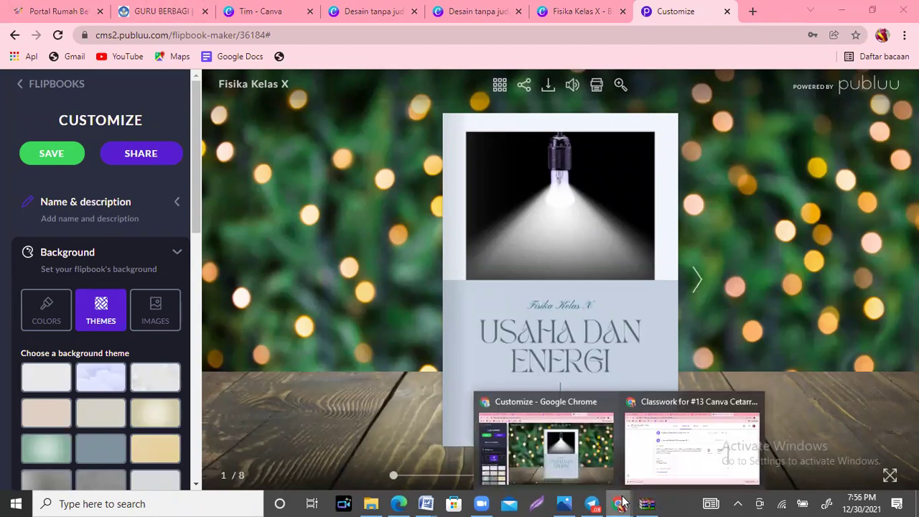
click(690, 440)
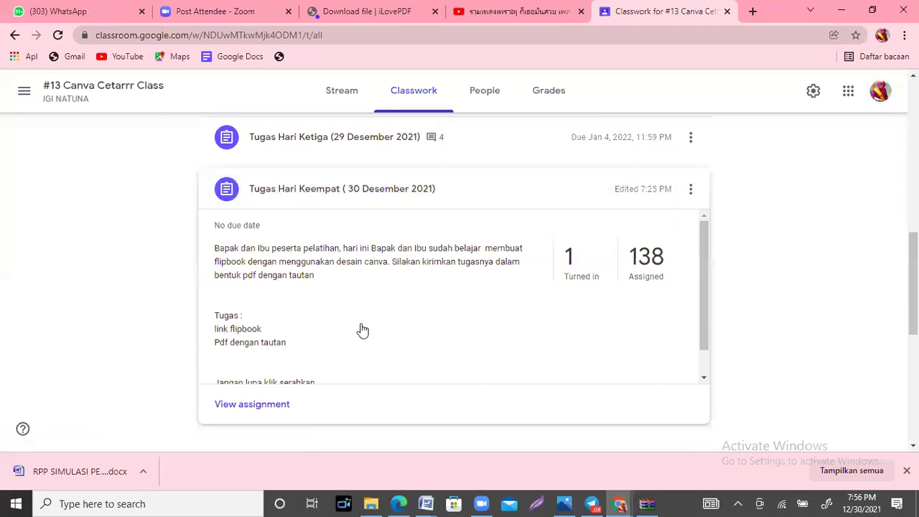
click(567, 265)
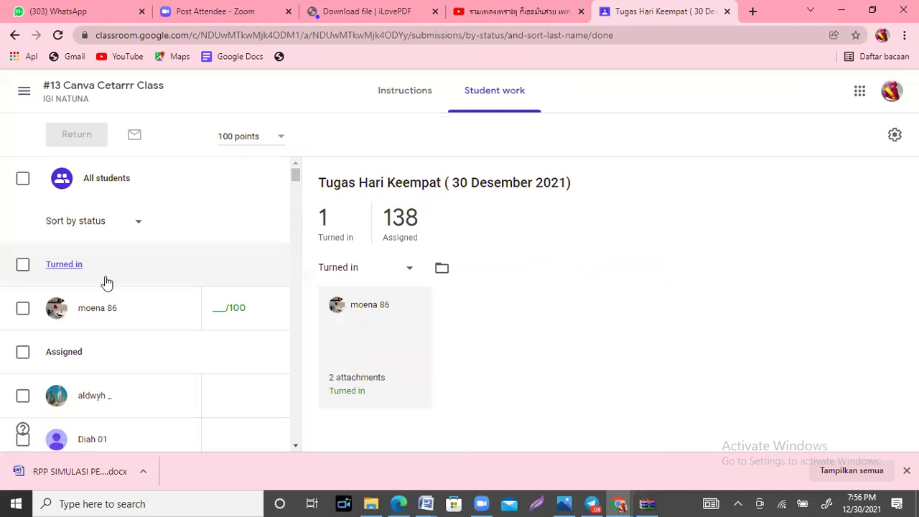
click(101, 309)
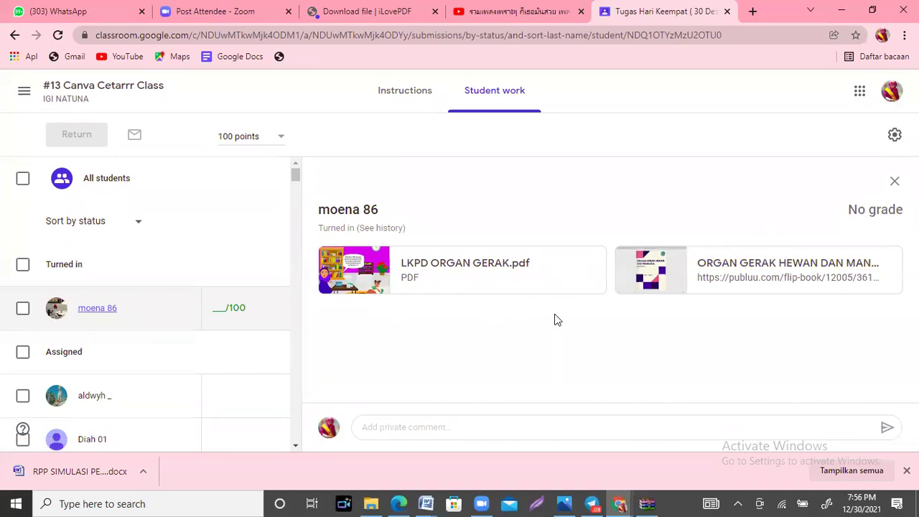
click(767, 275)
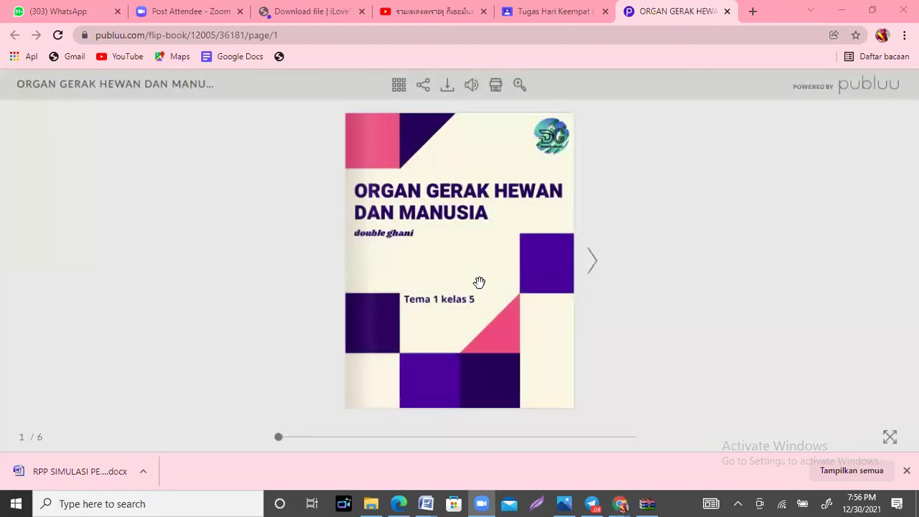
Page through the submitted Organ Gerak Hewan dan Manusia flipbook to its last page and back to the cover.
click(602, 265)
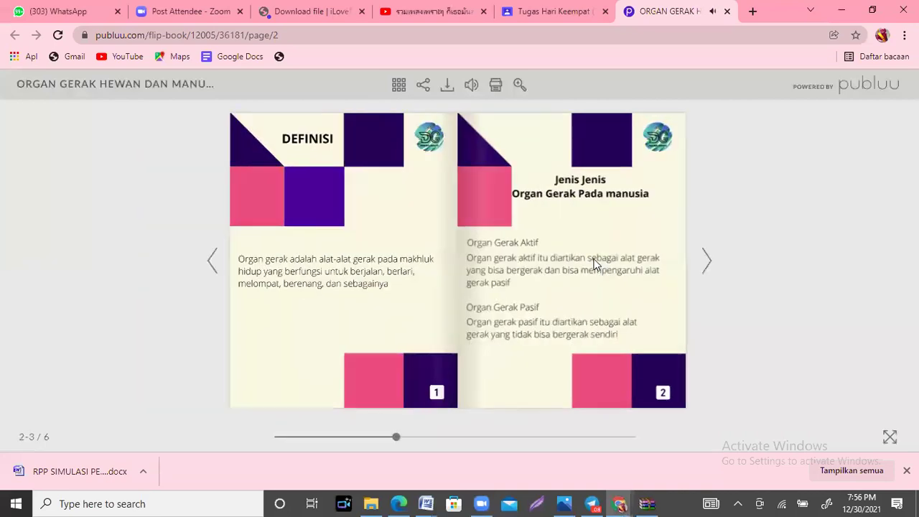
click(707, 263)
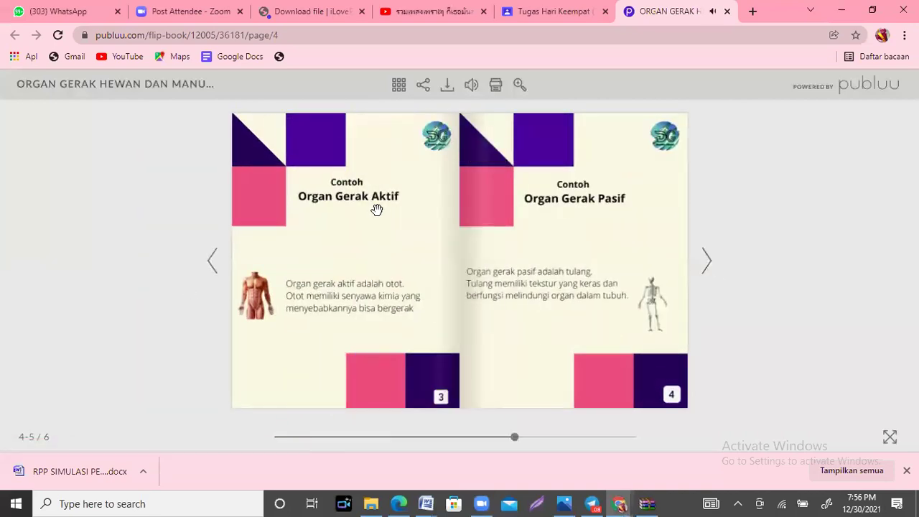
click(707, 260)
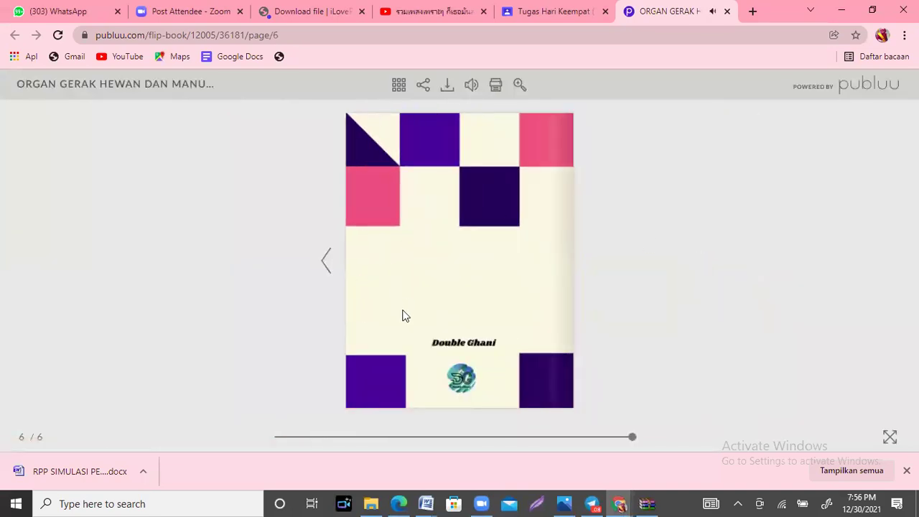
click(333, 265)
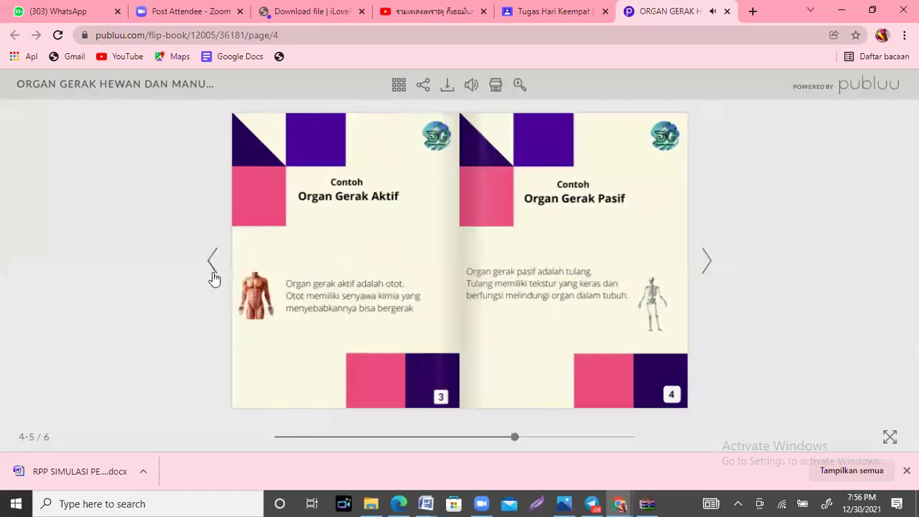
click(213, 277)
click(213, 278)
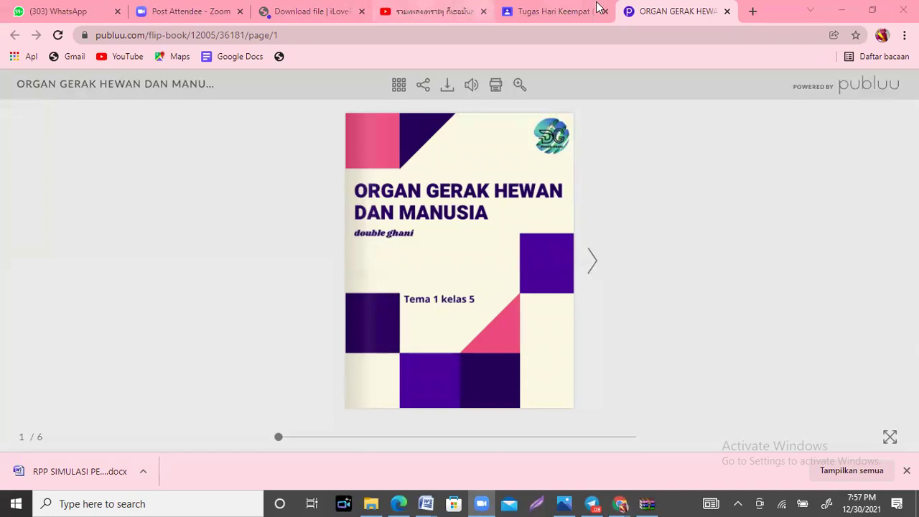
Revisit the participant's Classroom submission, then review the submitted flipbook up to pages 4-5 and return to its cover.
click(544, 10)
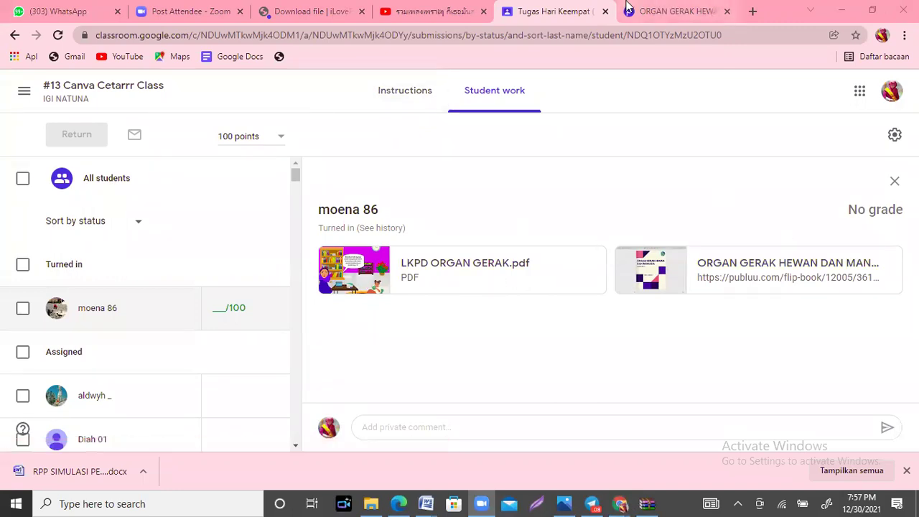
click(694, 12)
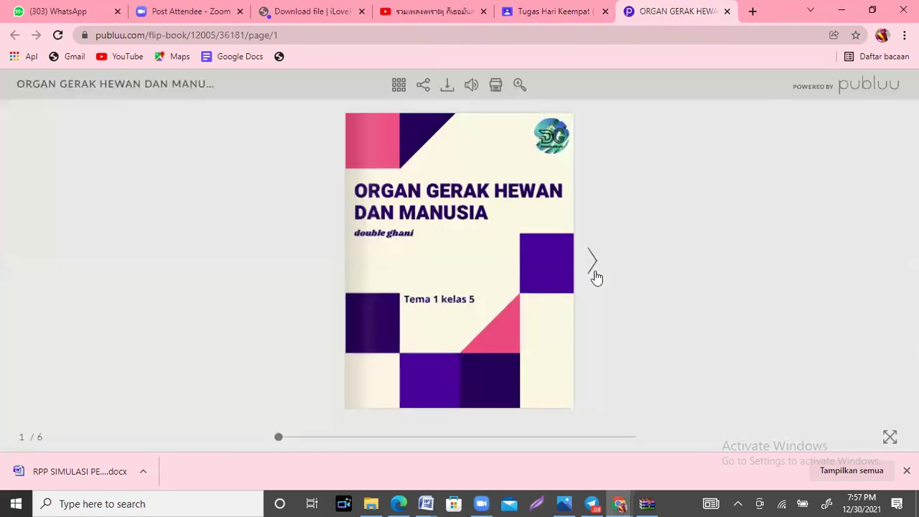
click(595, 276)
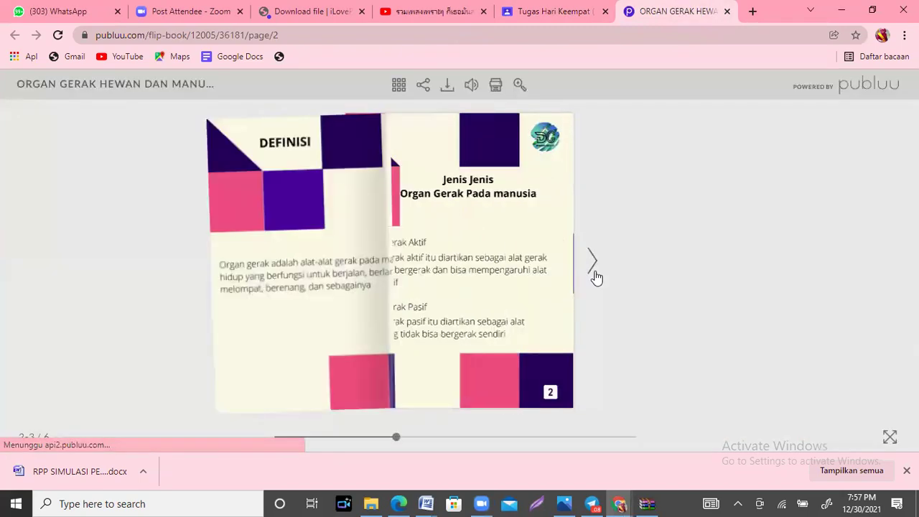
click(708, 267)
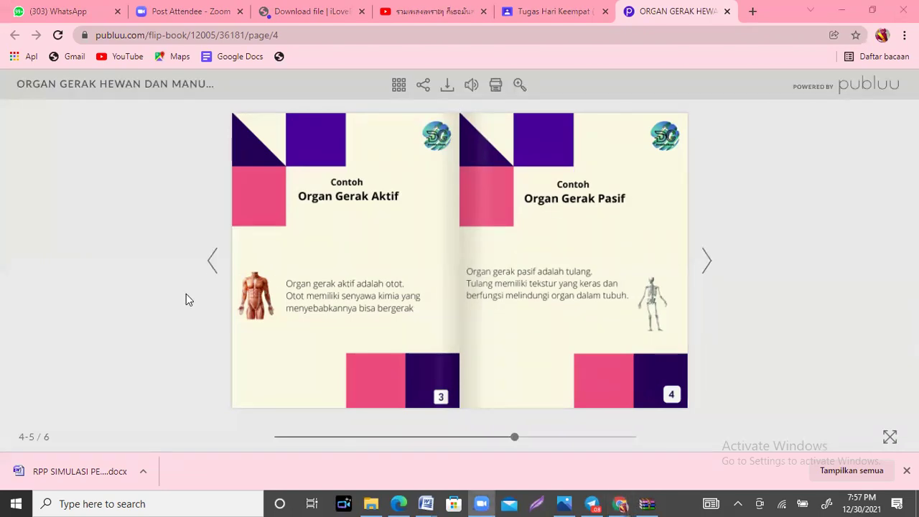
click(212, 263)
click(212, 263)
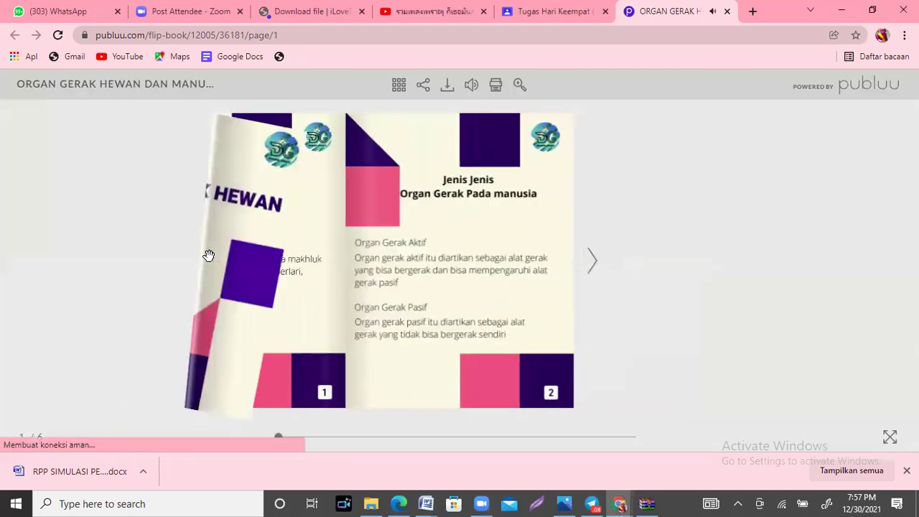
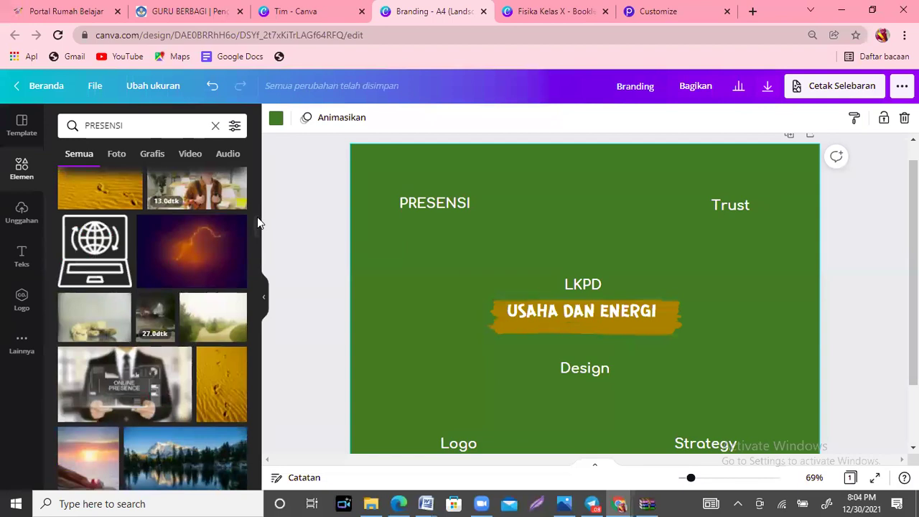
Insert the checklist document graphic from the PRESENSI results, shrink it and place it below the PRESENSI label.
drag(260, 228, 264, 279)
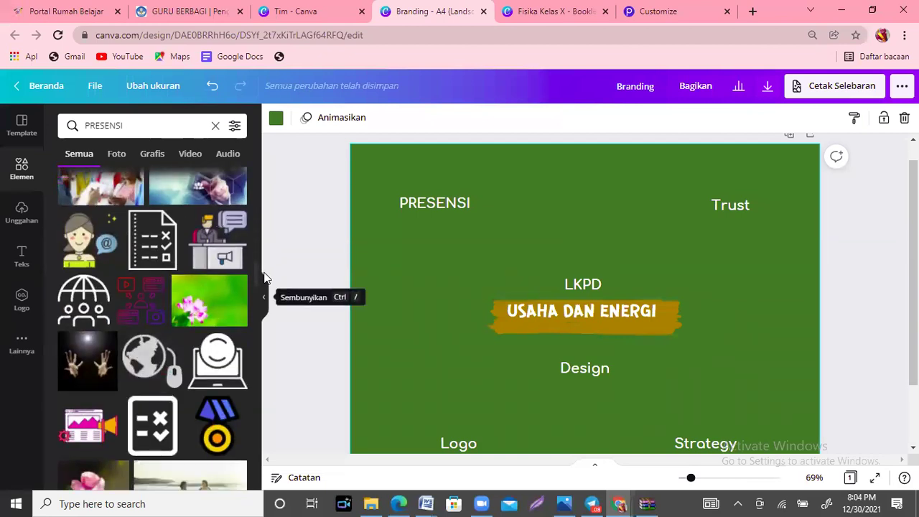
click(147, 258)
drag(639, 375, 571, 300)
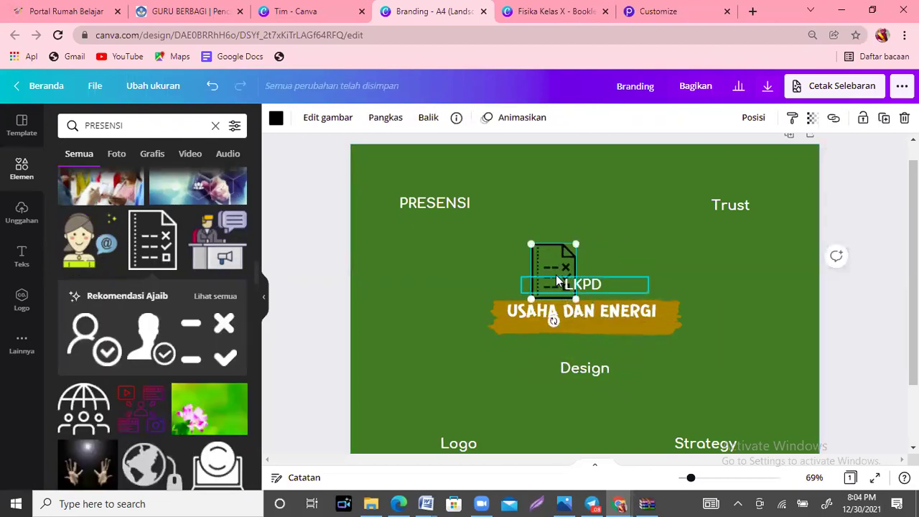
click(568, 284)
click(542, 258)
drag(543, 258, 422, 243)
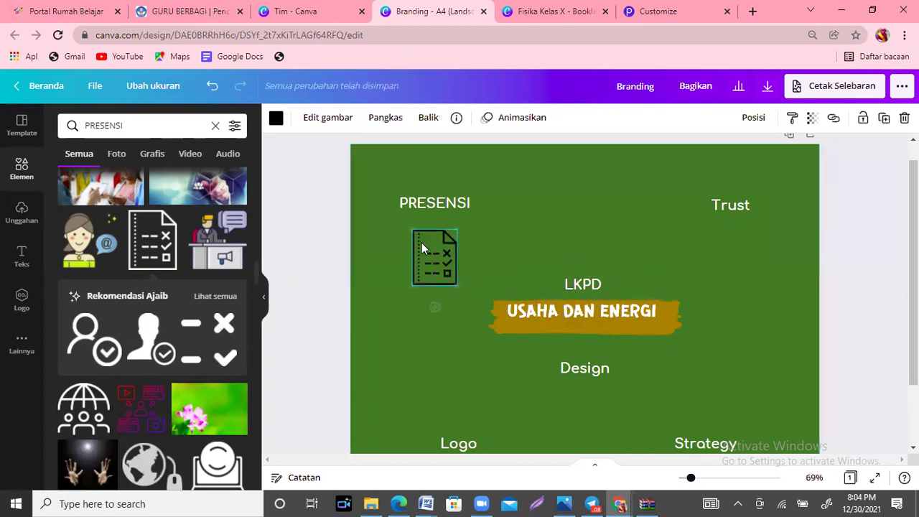
Replace the Trust label with MATERI and nudge the checklist icon up closer to the PRESENSI label.
double_click(755, 205)
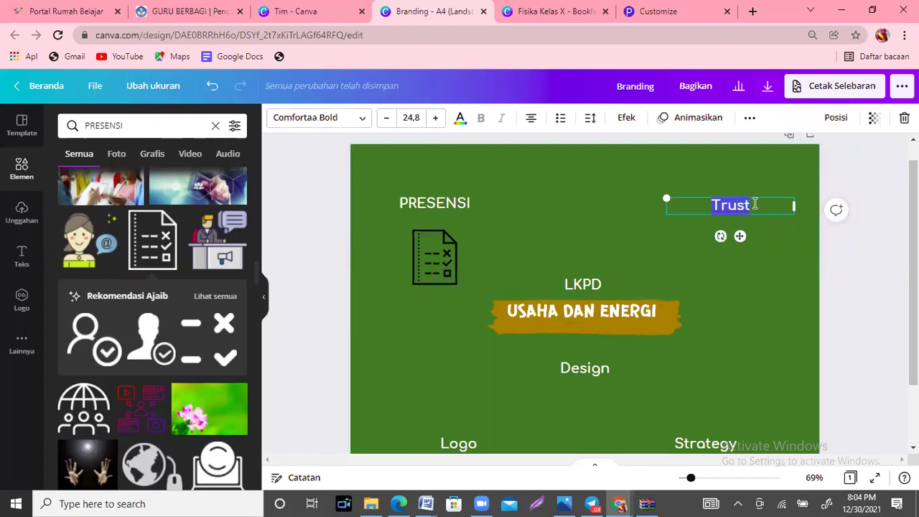
text(M)
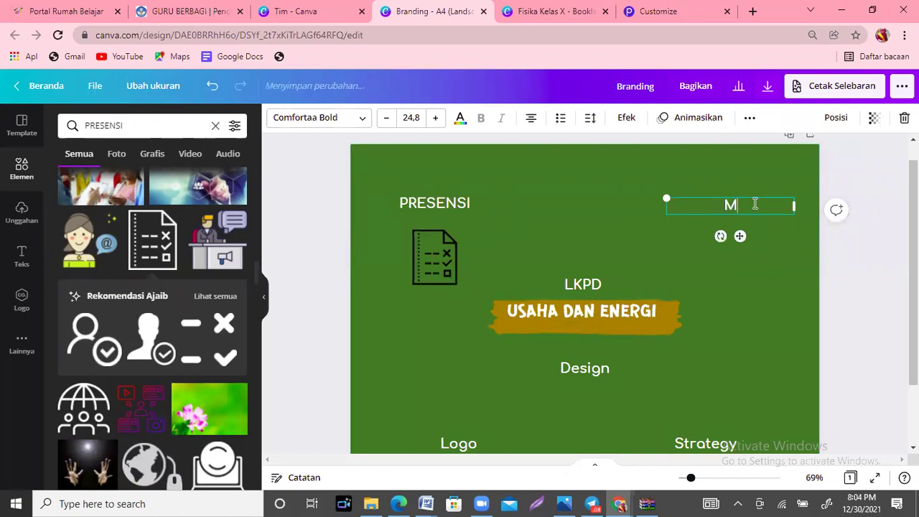
text(ATERI)
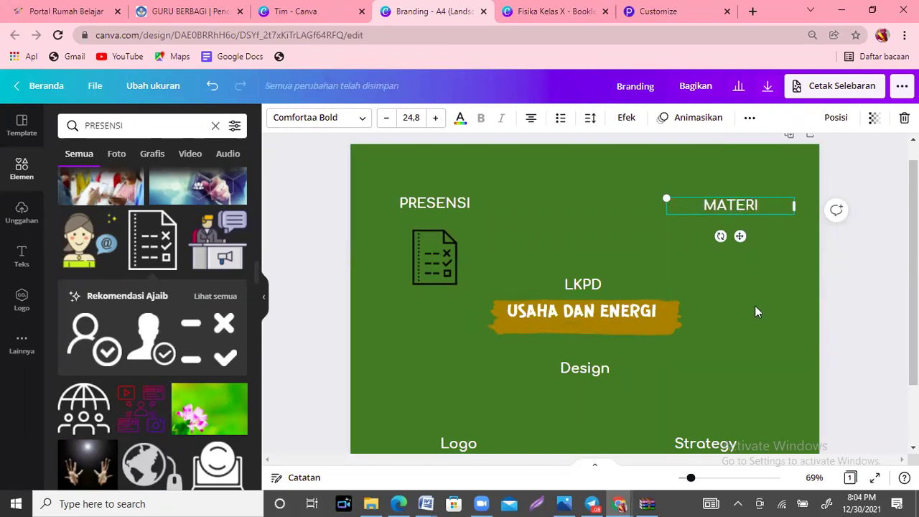
click(755, 305)
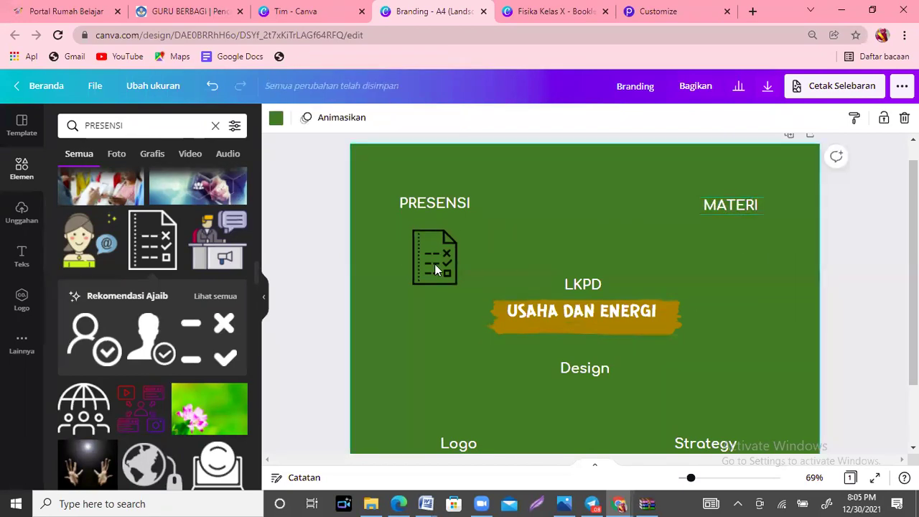
drag(443, 266, 443, 260)
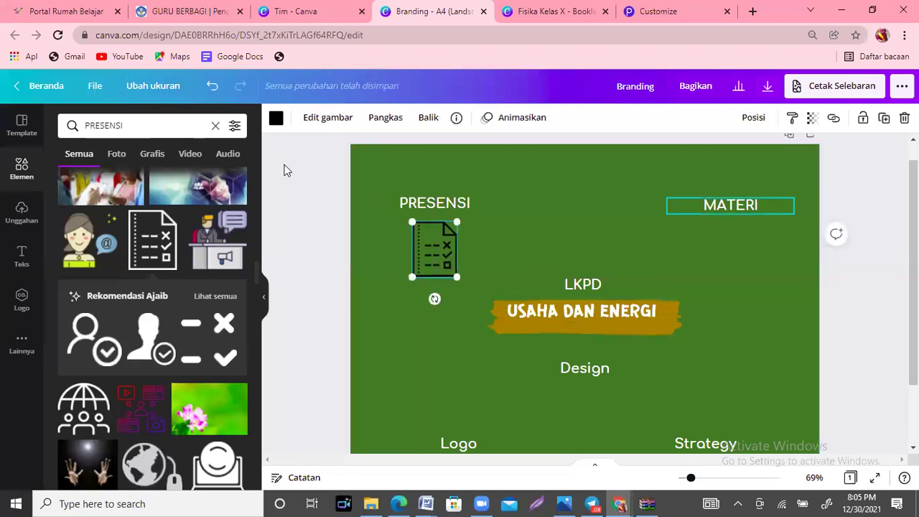
Search the graphics for USAHA DAN ENERGI, insert the cyan light bulb and place it reduced in size below the MATERI label.
drag(140, 130, 61, 127)
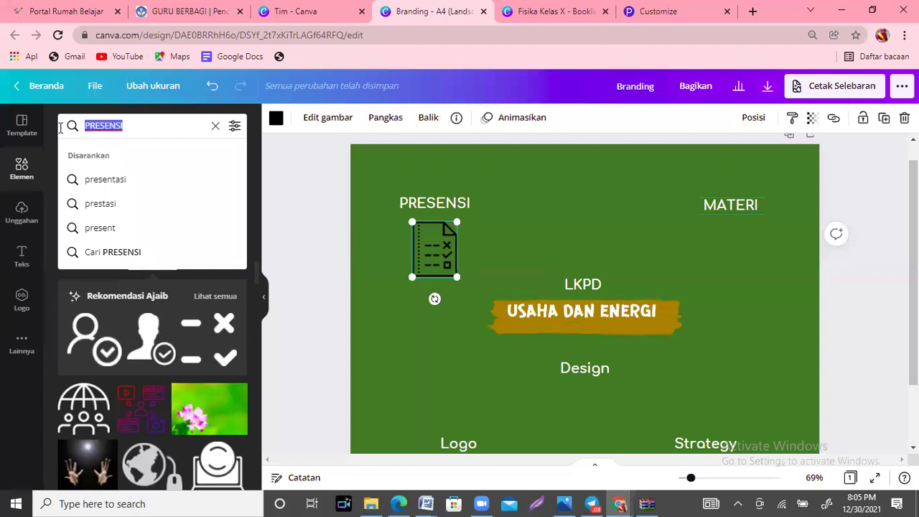
text(US)
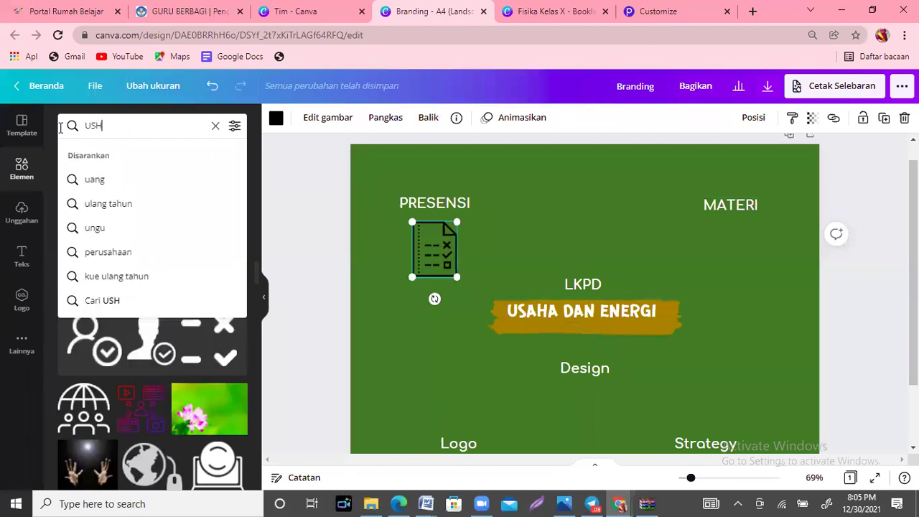
text(AHA)
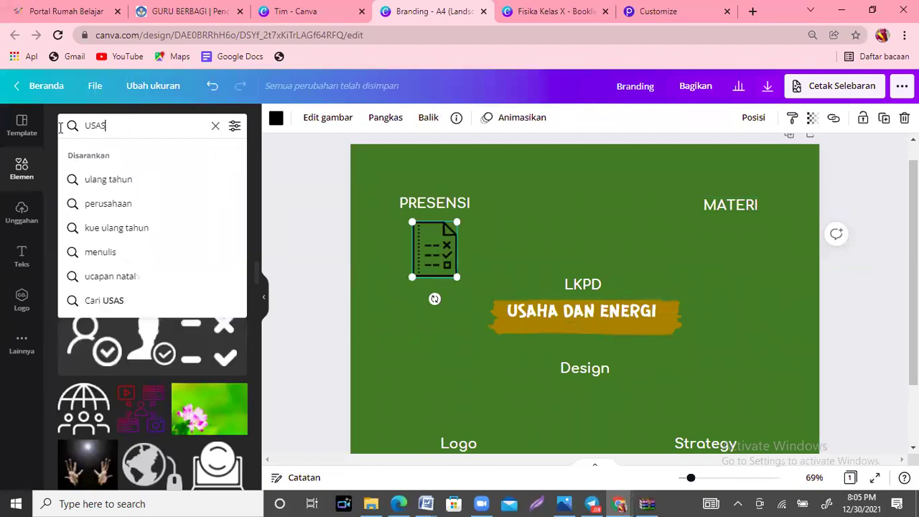
text( DAN ENERGI)
key(Return)
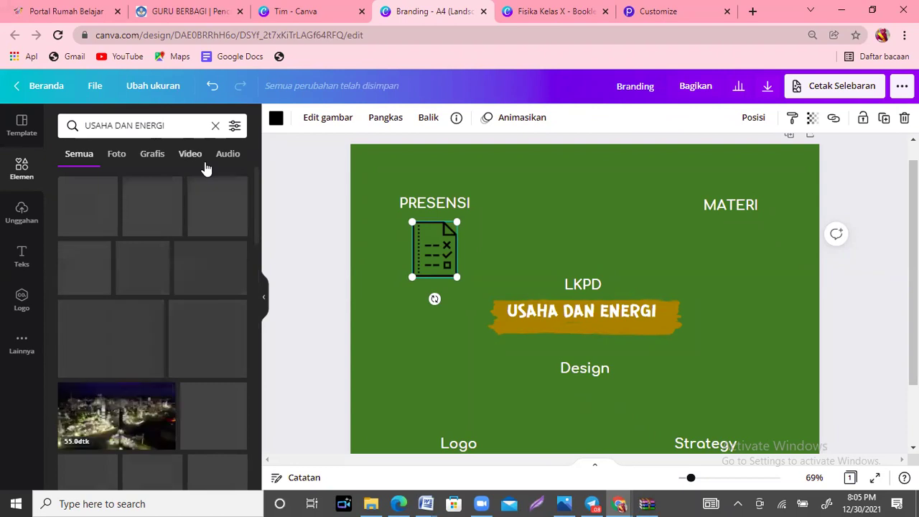
click(152, 155)
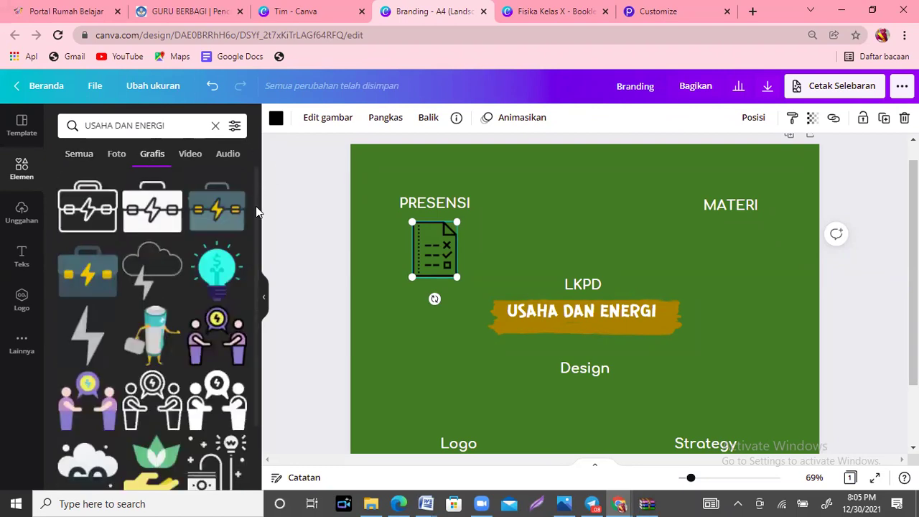
click(219, 271)
drag(566, 262, 727, 243)
drag(802, 352, 729, 260)
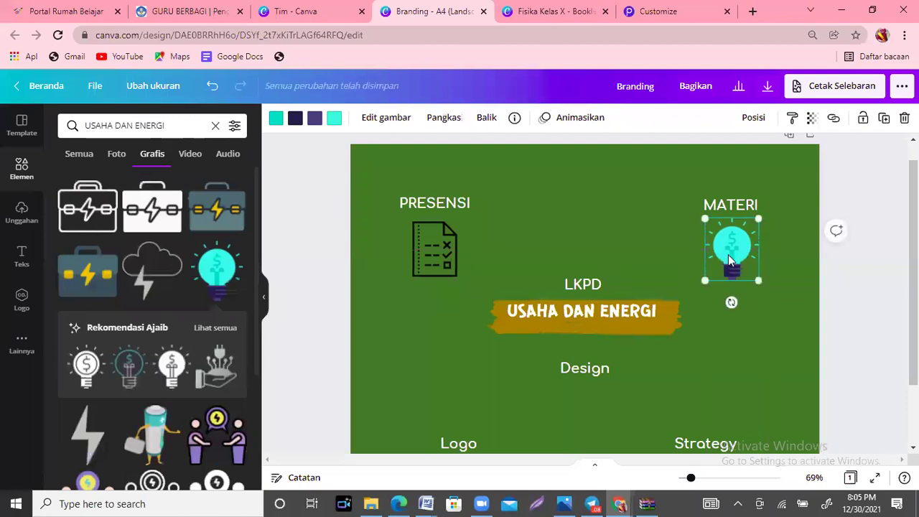
click(754, 387)
Move the Strategy label up in line with the light bulb and replace its text with Video.
scroll(754, 386, down, 1)
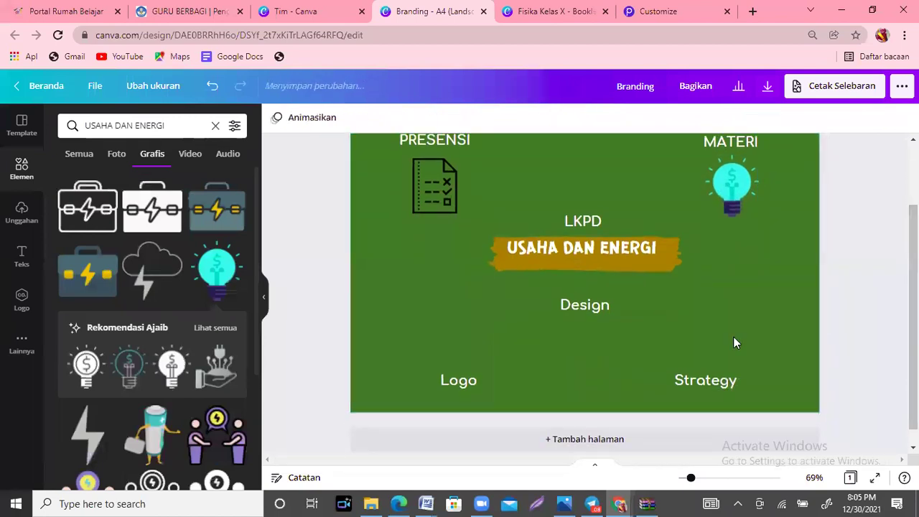
drag(704, 385, 732, 344)
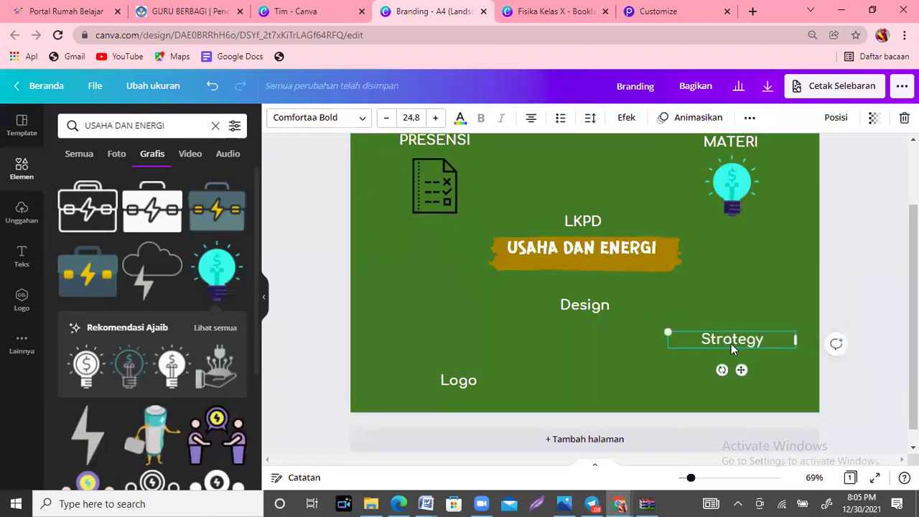
double_click(754, 345)
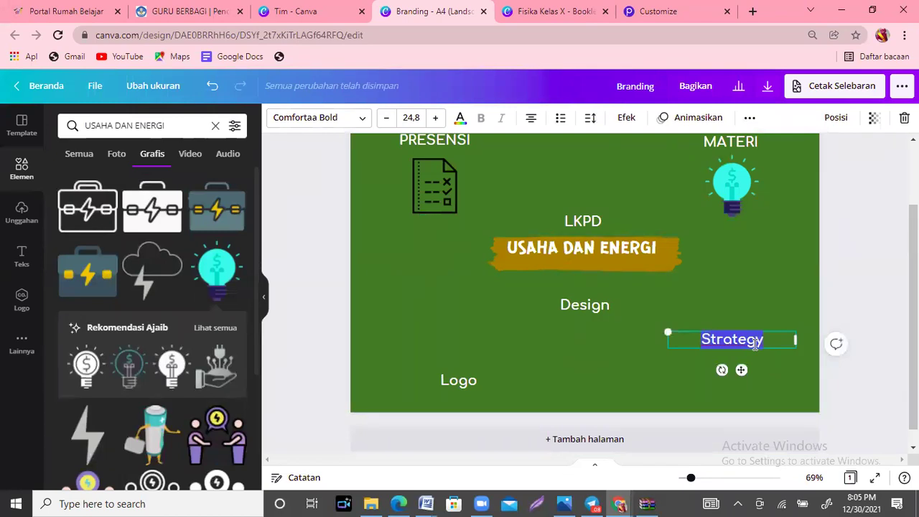
text(vi)
key(BackSpace)
key(BackSpace)
text(Video)
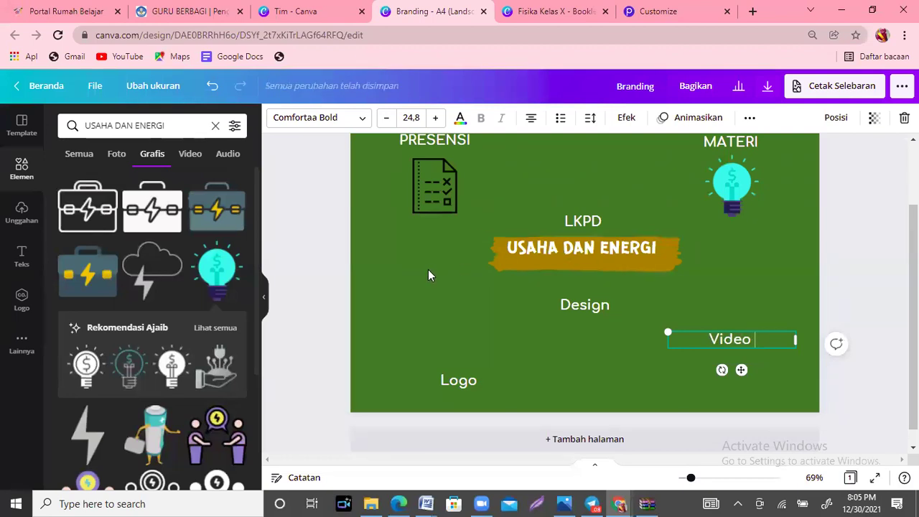
Search the graphics for laptop, insert the green laptop with a white screen, shrink it to about 4.3 by 3.1 and place it below Video.
click(181, 127)
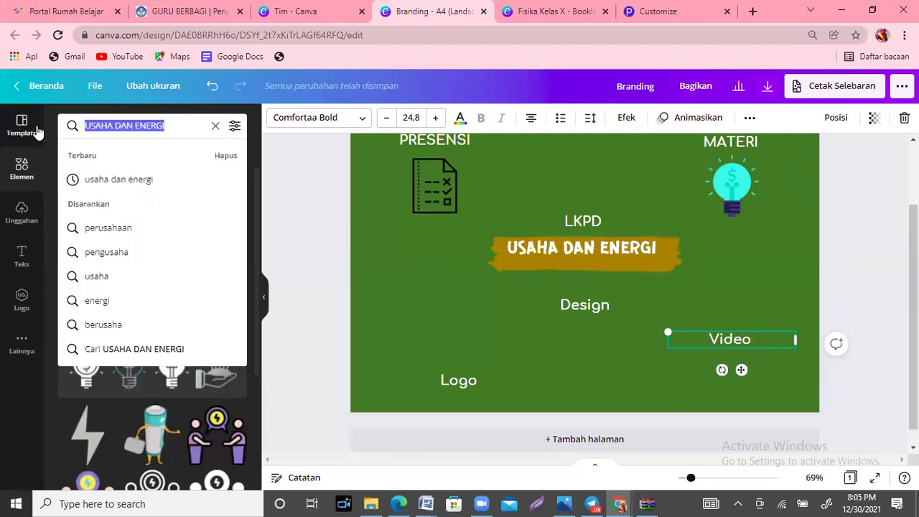
text(v)
key(BackSpace)
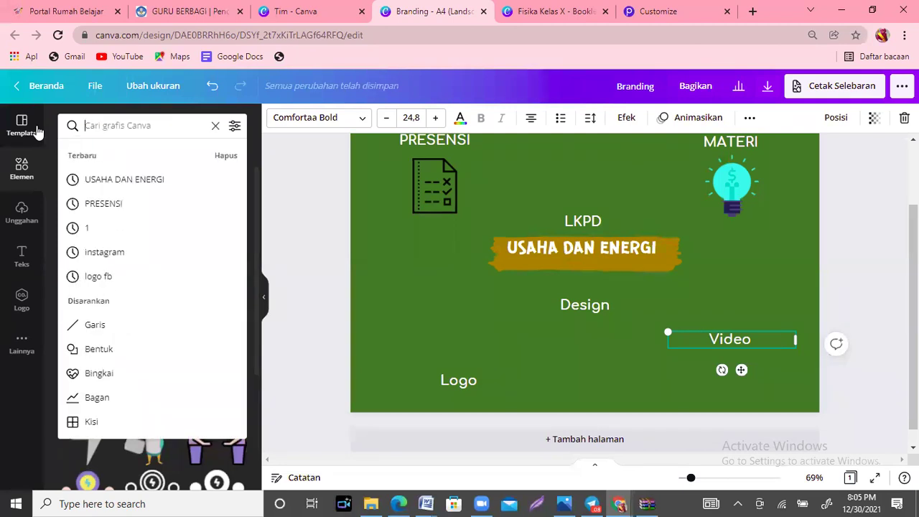
text(laptop)
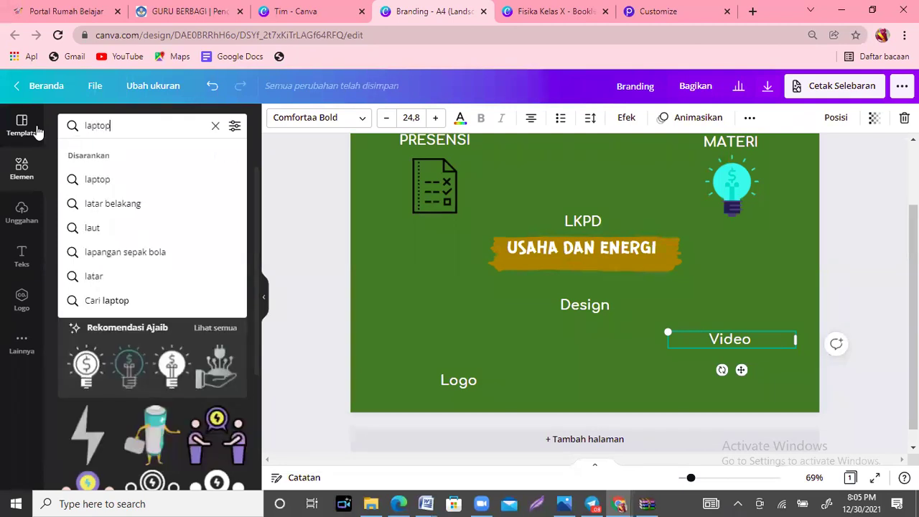
key(Return)
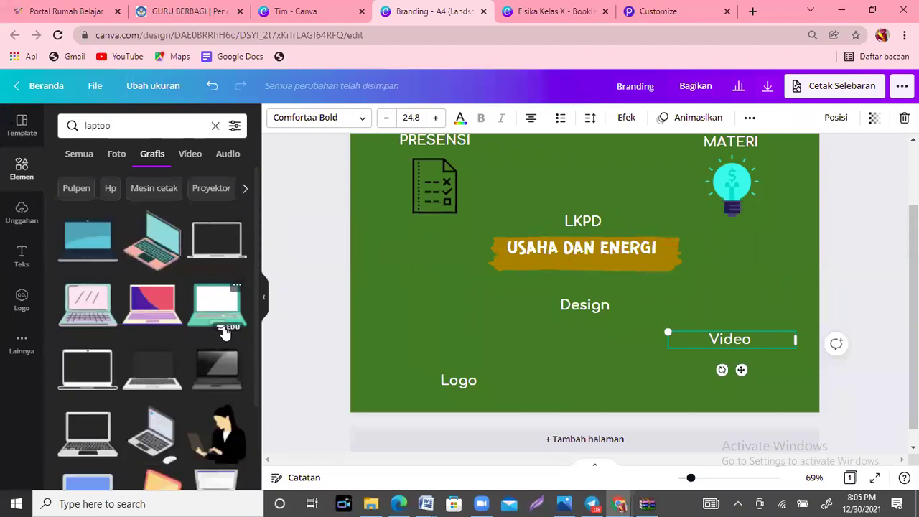
click(225, 331)
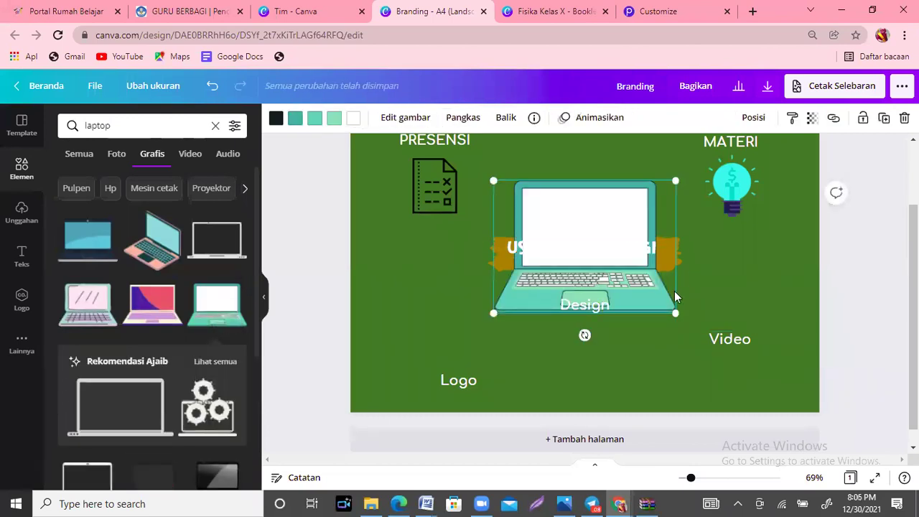
drag(674, 311, 562, 230)
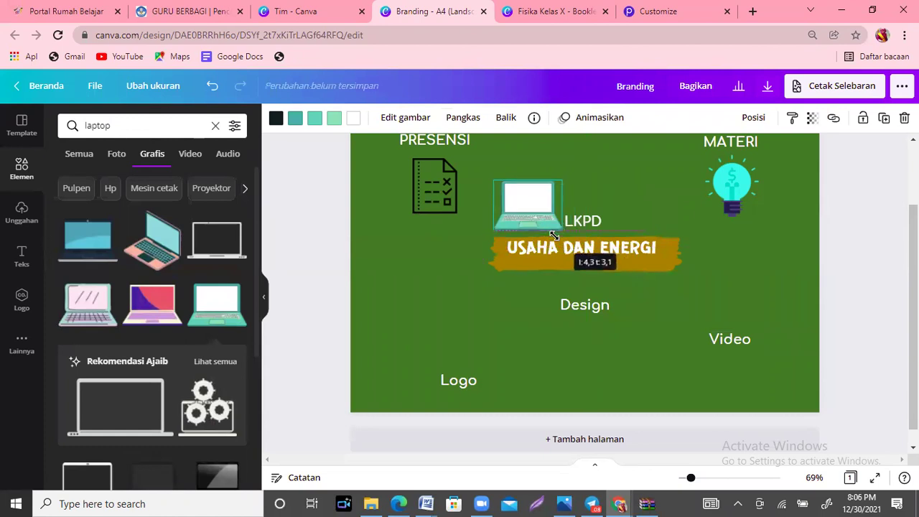
drag(510, 202, 714, 378)
Delete the Design label and shift the Video label and its laptop graphic slightly upward.
click(578, 311)
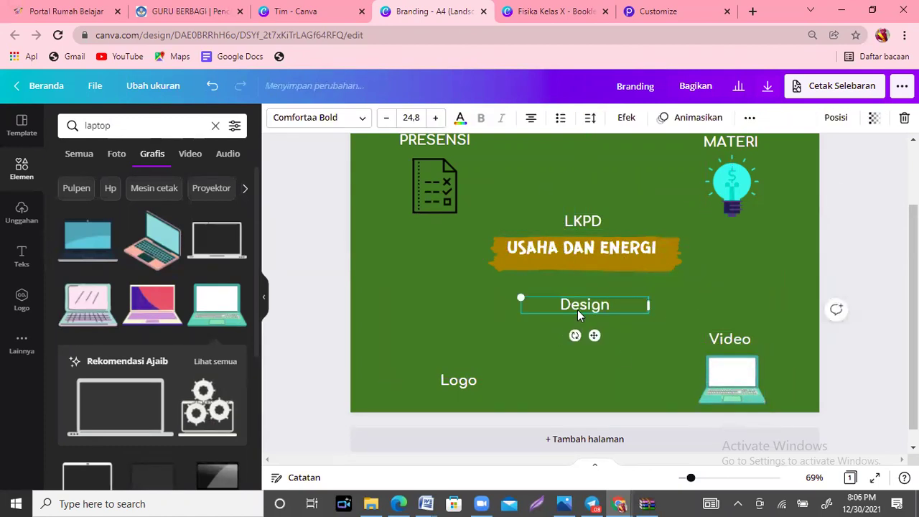
key(Delete)
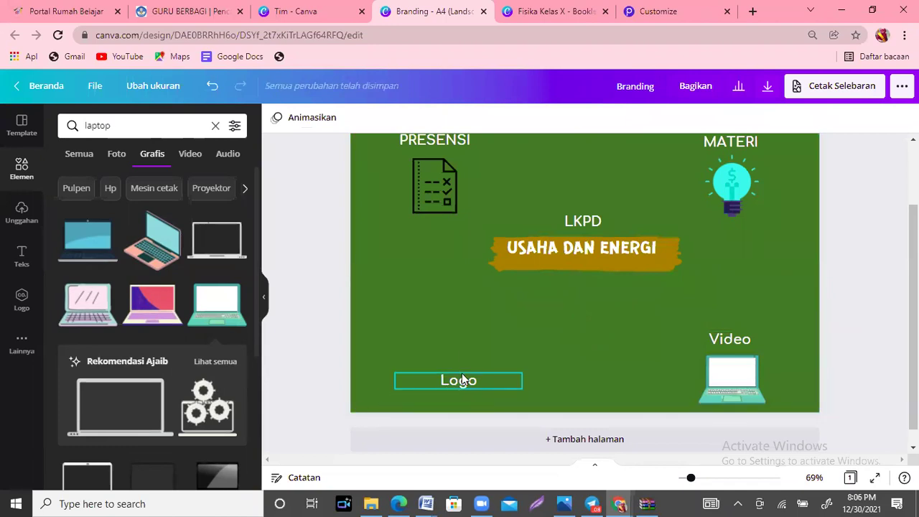
drag(750, 340, 751, 316)
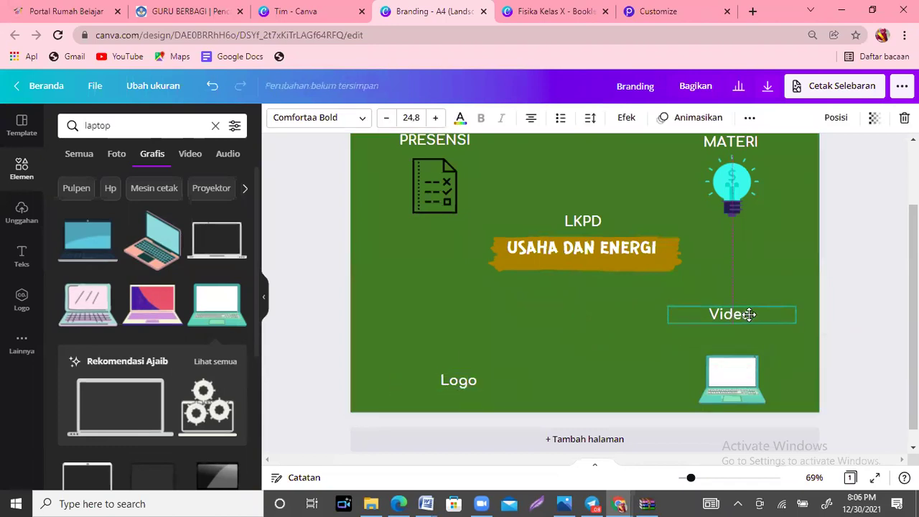
drag(751, 379, 750, 360)
Move the Logo label up level with the Video label and replace its text with QUIZ.
drag(459, 381, 447, 317)
double_click(477, 306)
text(QU)
key(BackSpace)
text(U)
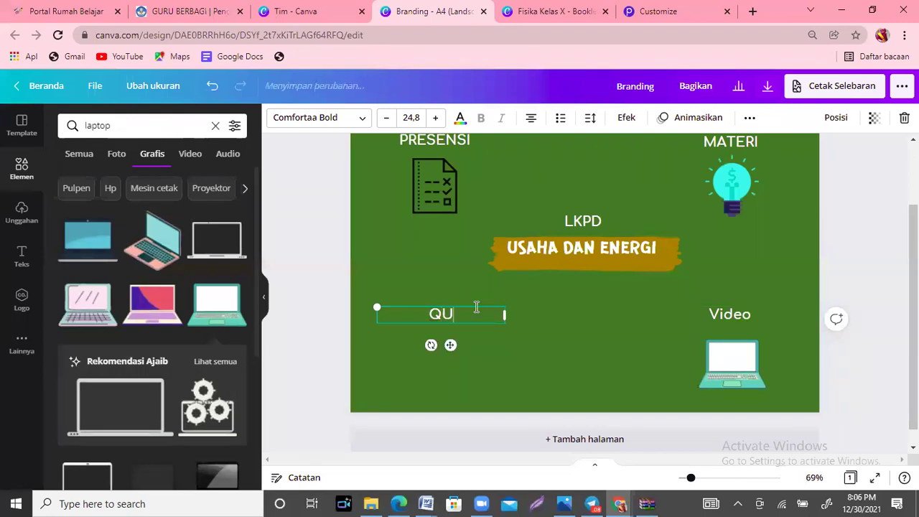
text(IS)
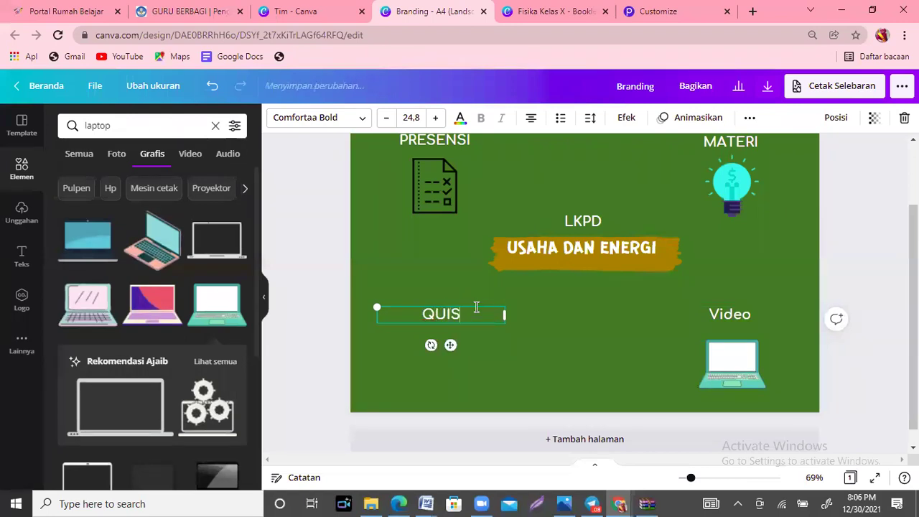
key(BackSpace)
text(Z)
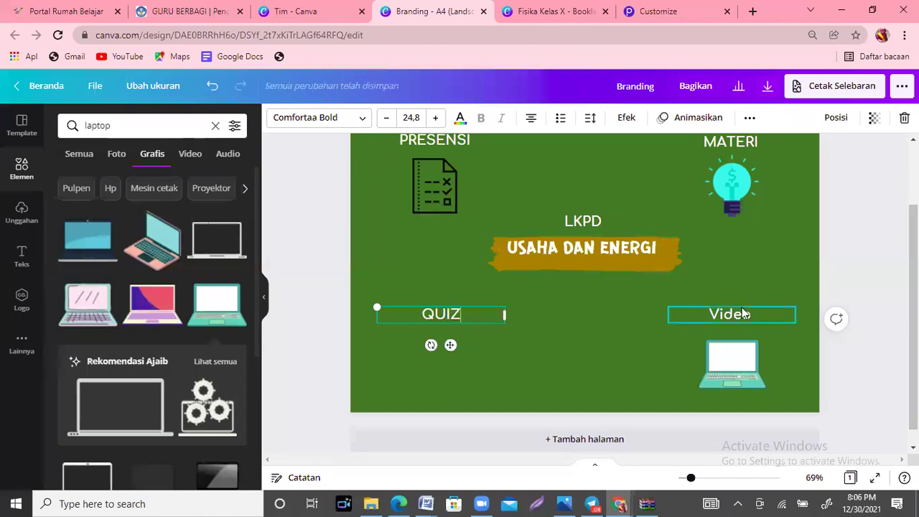
Retype the Video label in capitals as VIDEO.
click(740, 313)
drag(764, 310, 688, 311)
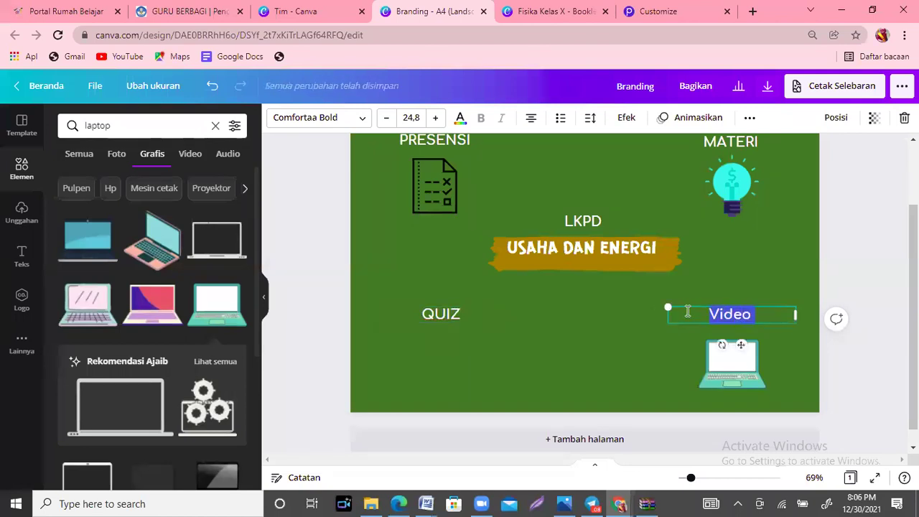
text(VIDEO)
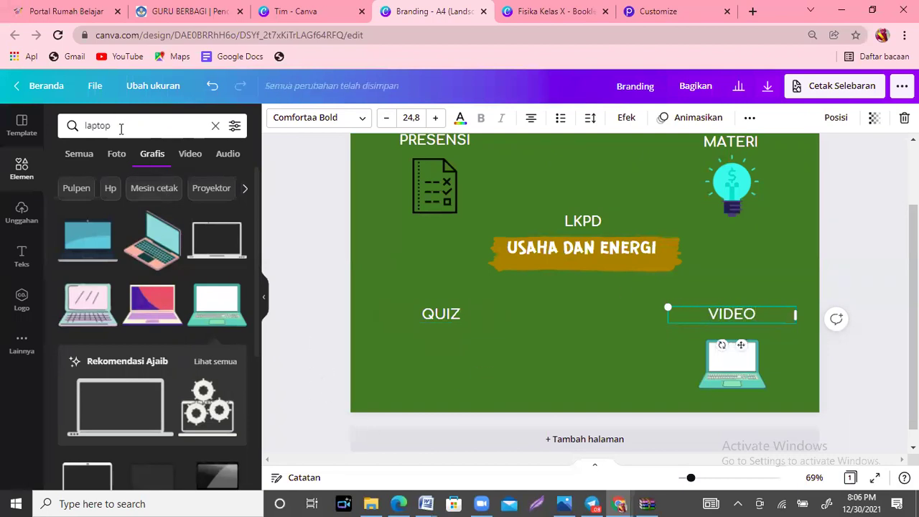
Search the graphics for KUIS, insert the purple TAKE QUIZ button graphic, shrink it and place it below the QUIZ label.
click(117, 126)
text(KUIS)
key(Return)
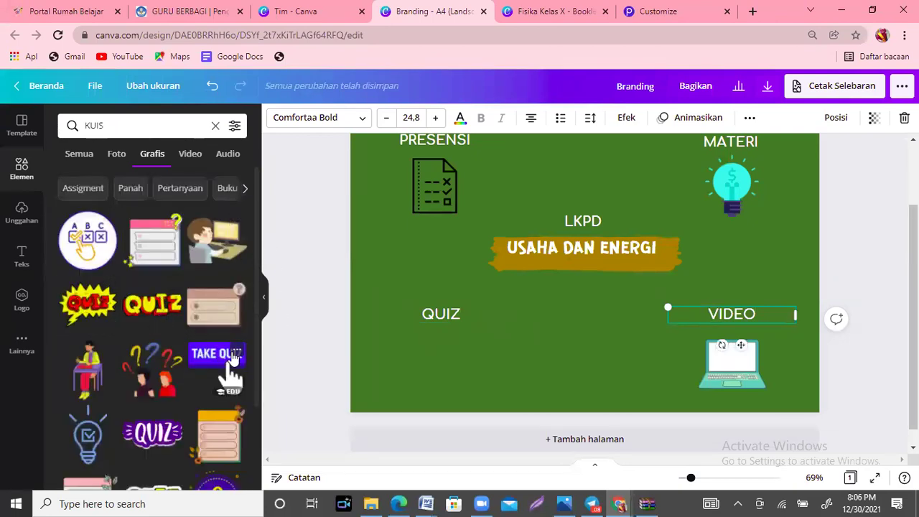
click(215, 357)
drag(536, 297, 423, 391)
drag(543, 404, 475, 339)
drag(423, 326, 429, 385)
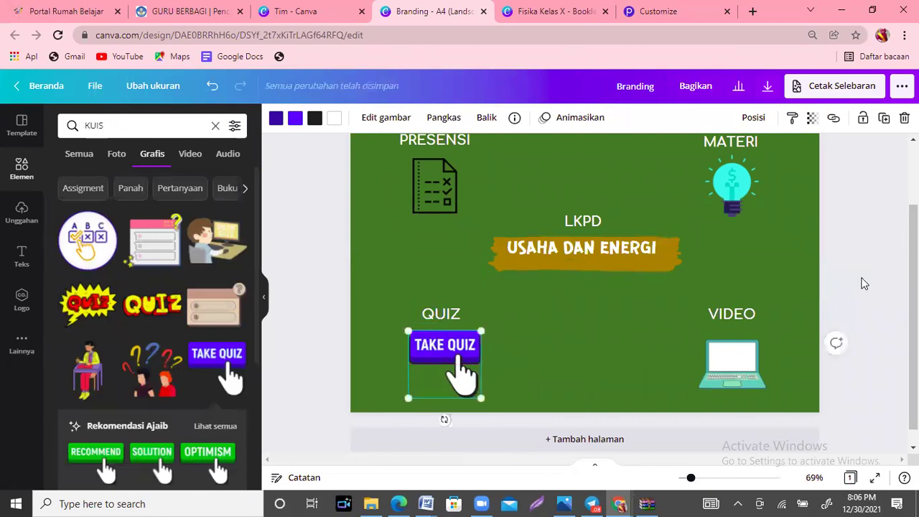
Review the LKPD page's USAHA DAN ENERGI title and its PRESENSI, MATERI, VIDEO and QUIZ icons.
drag(914, 288, 914, 249)
click(869, 273)
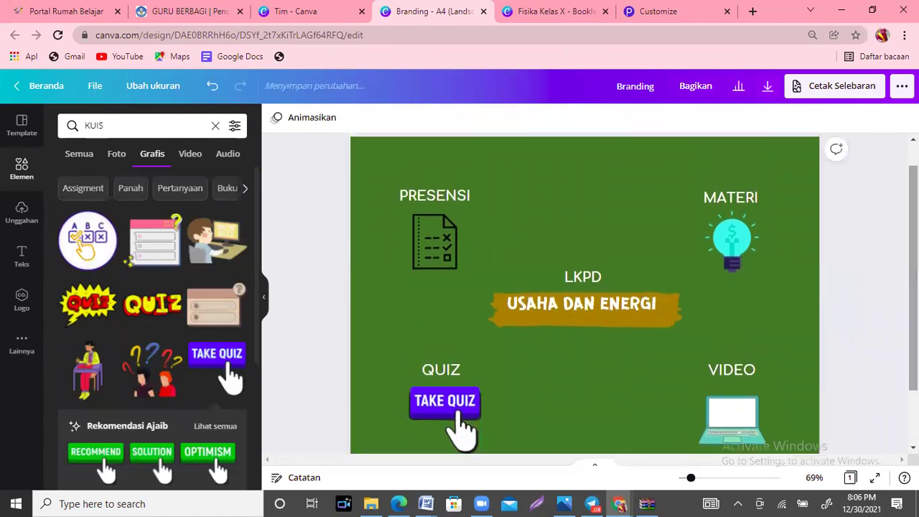
drag(609, 309, 609, 307)
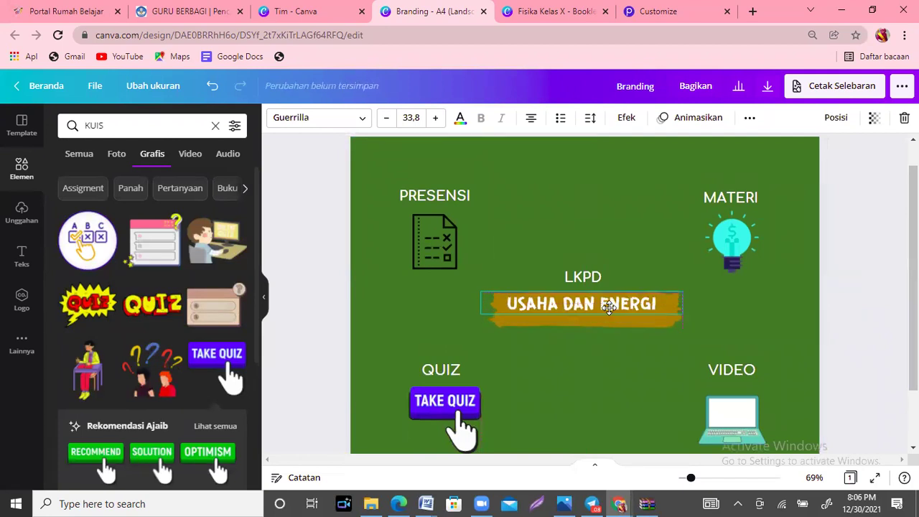
click(474, 207)
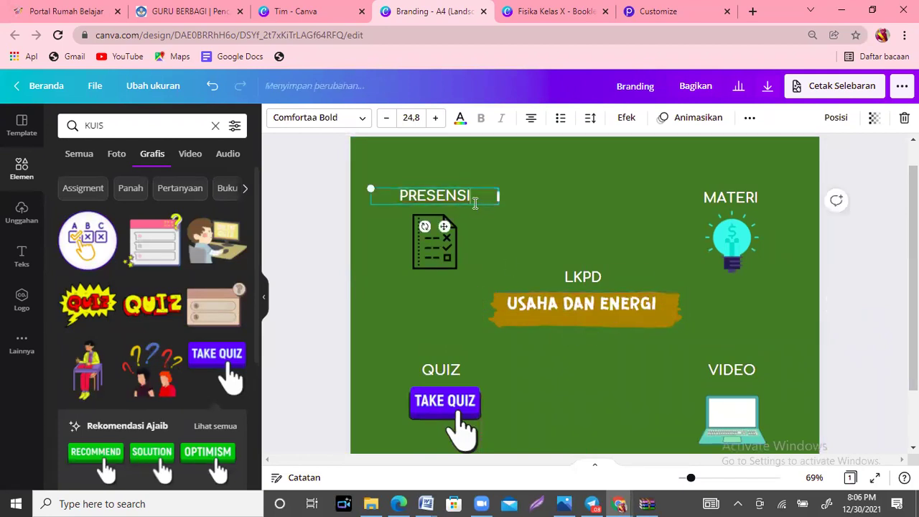
click(579, 221)
click(436, 245)
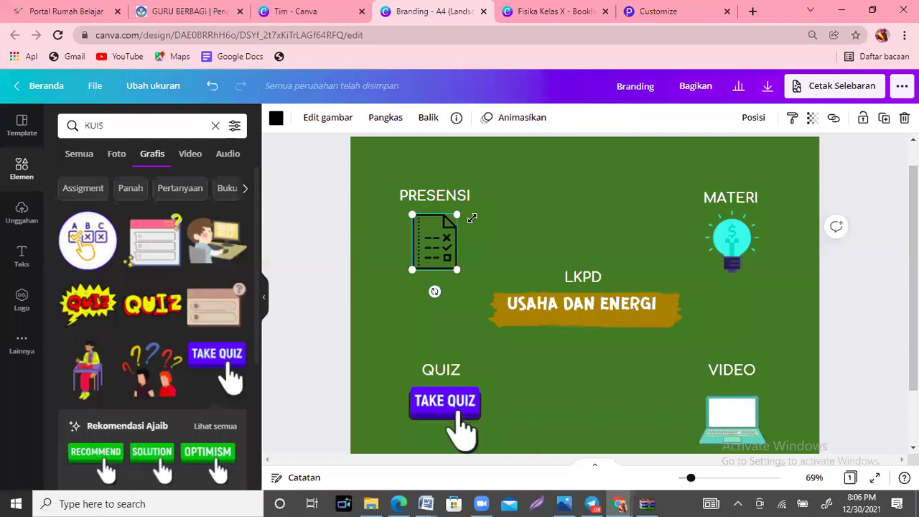
click(733, 245)
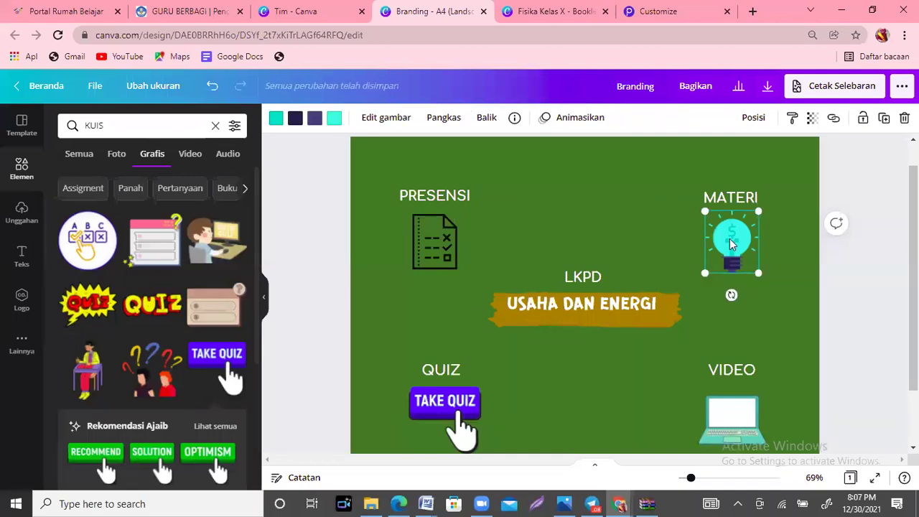
click(748, 422)
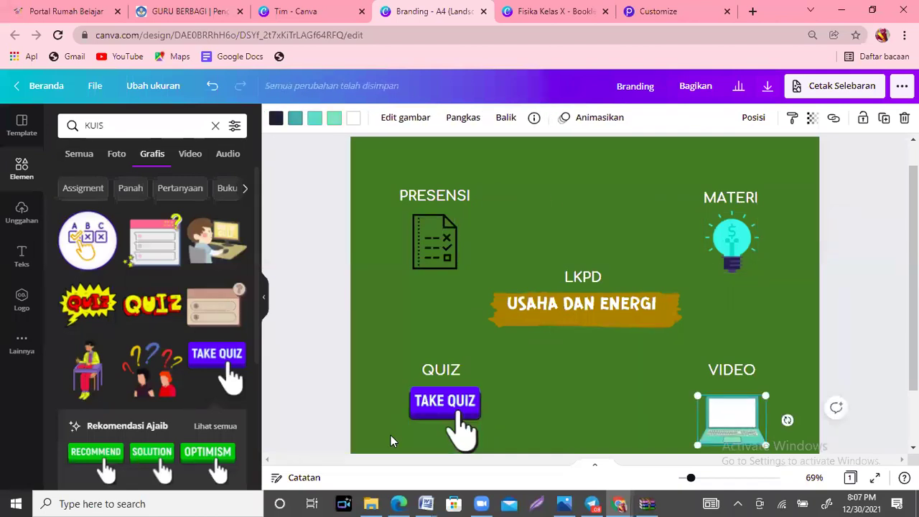
click(440, 431)
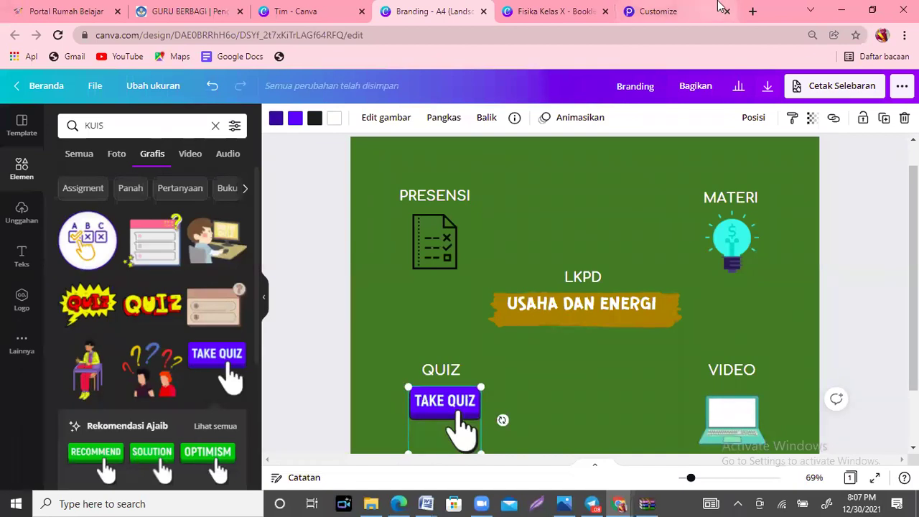
Search Google for FORM in a new browser tab.
click(688, 9)
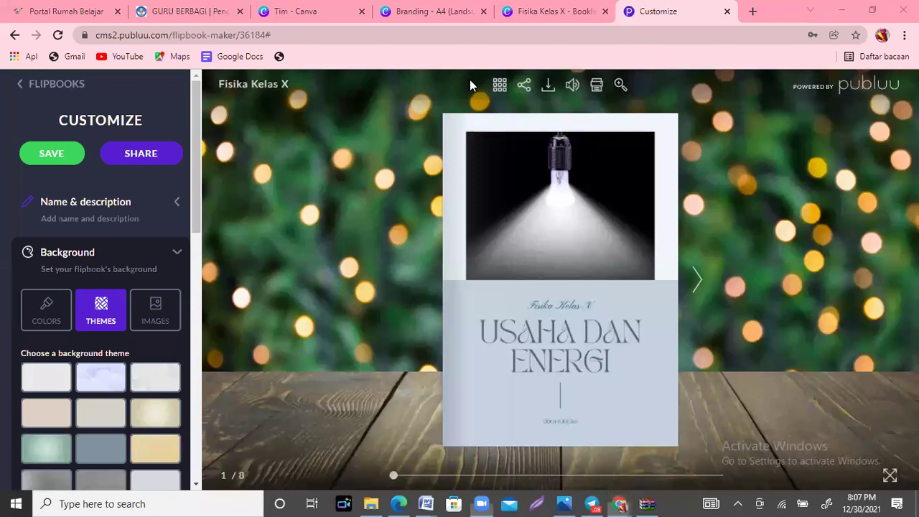
click(751, 9)
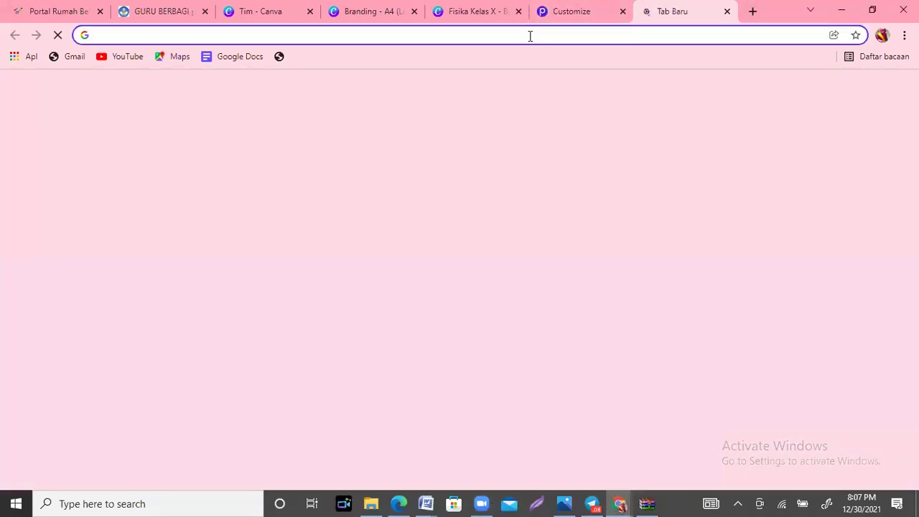
click(530, 35)
text(FORM)
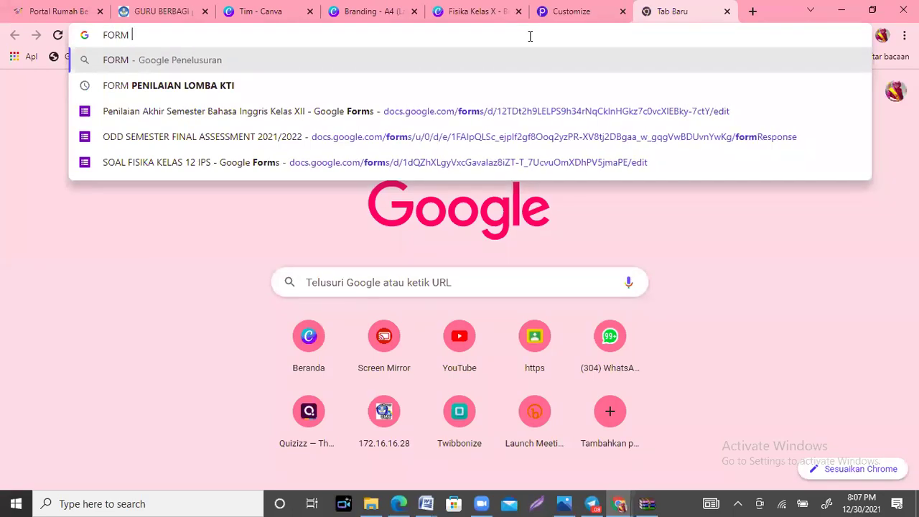
key(Return)
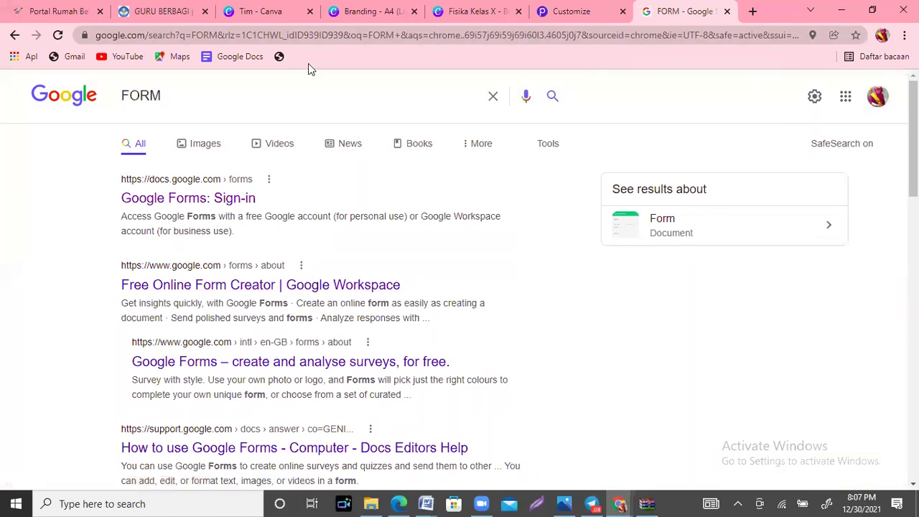
click(522, 34)
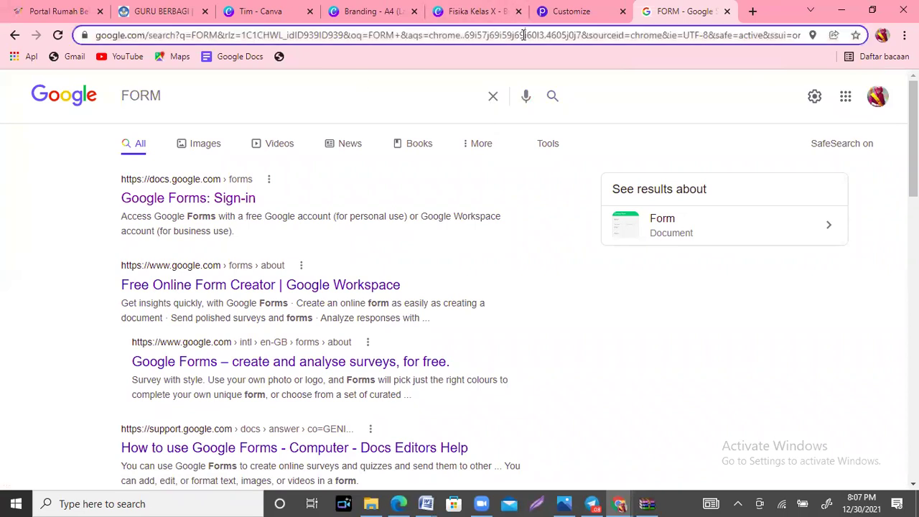
text(GO)
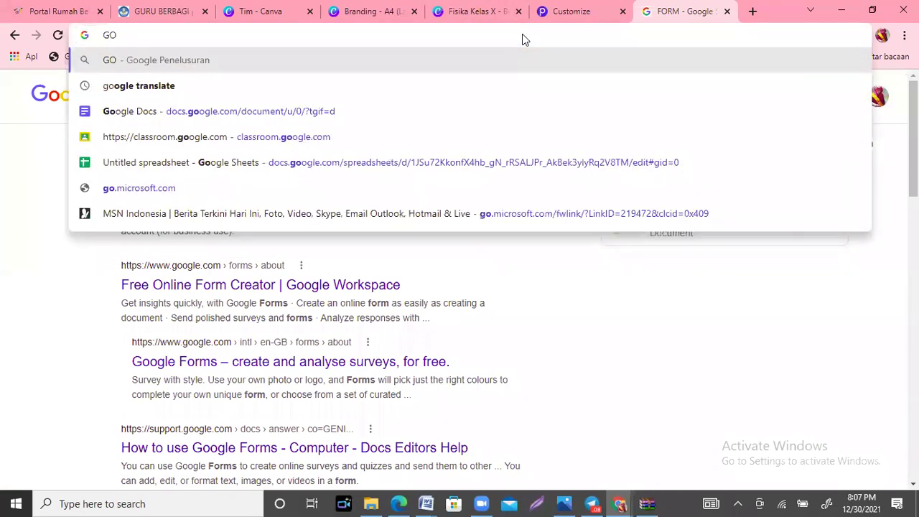
key(BackSpace)
key(BackSpace)
key(Escape)
text(FORM)
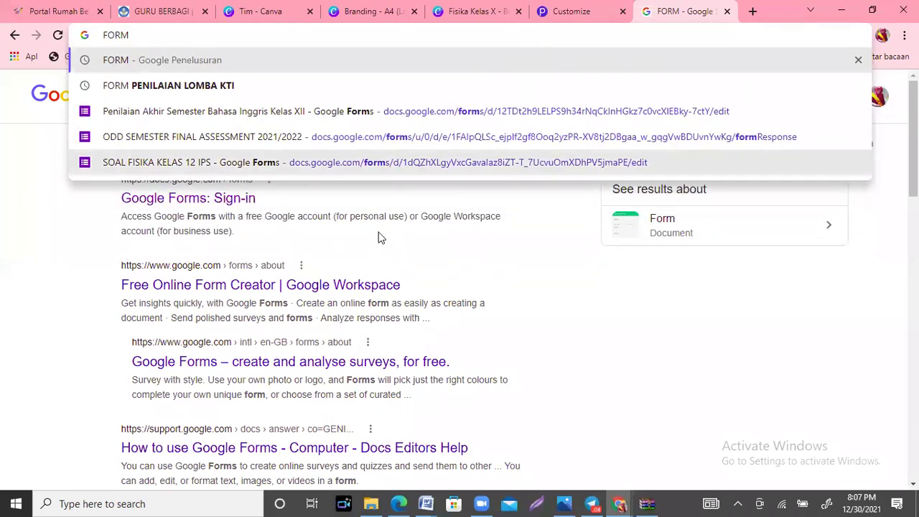
key(Return)
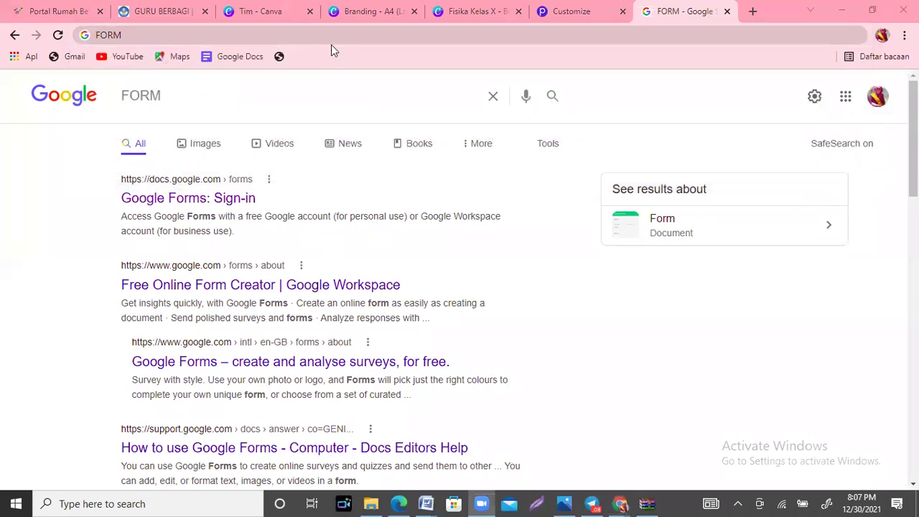
Refine the web search to FORM GOOGLE and view the signed-in Google account's details.
click(339, 36)
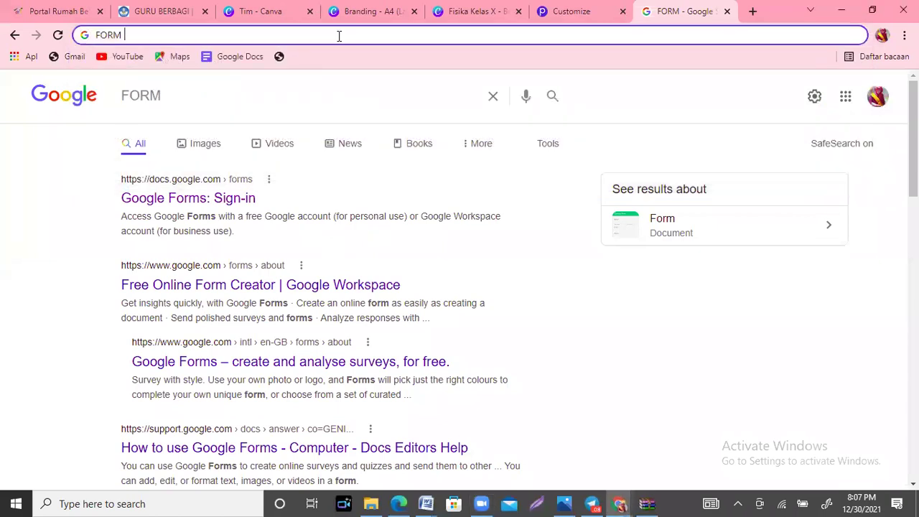
text(GOOGLE)
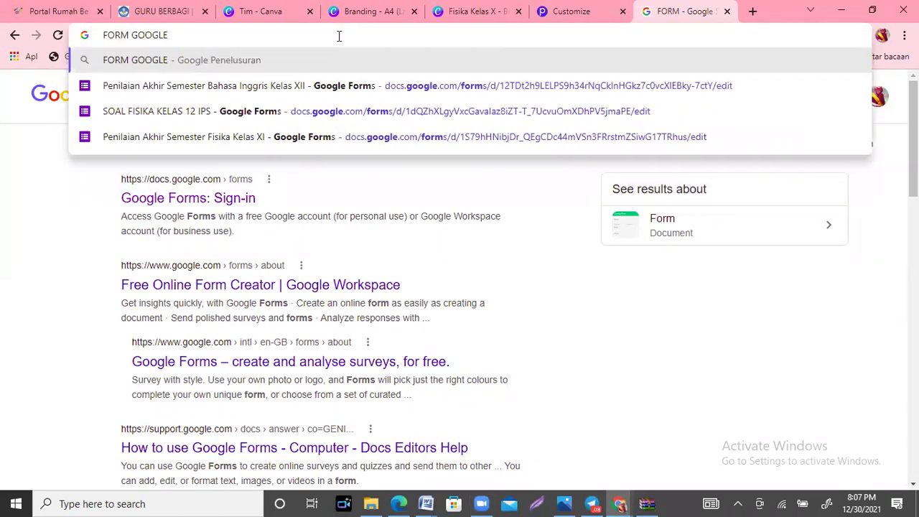
key(Return)
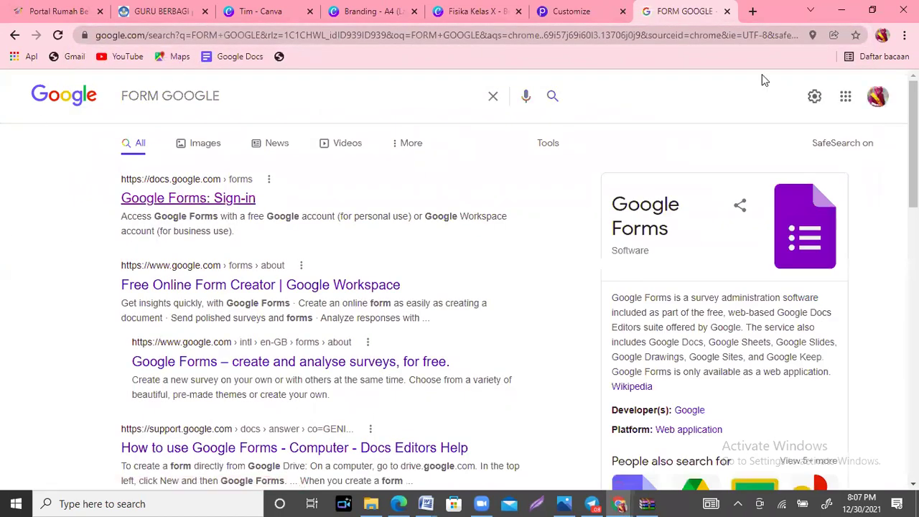
click(877, 96)
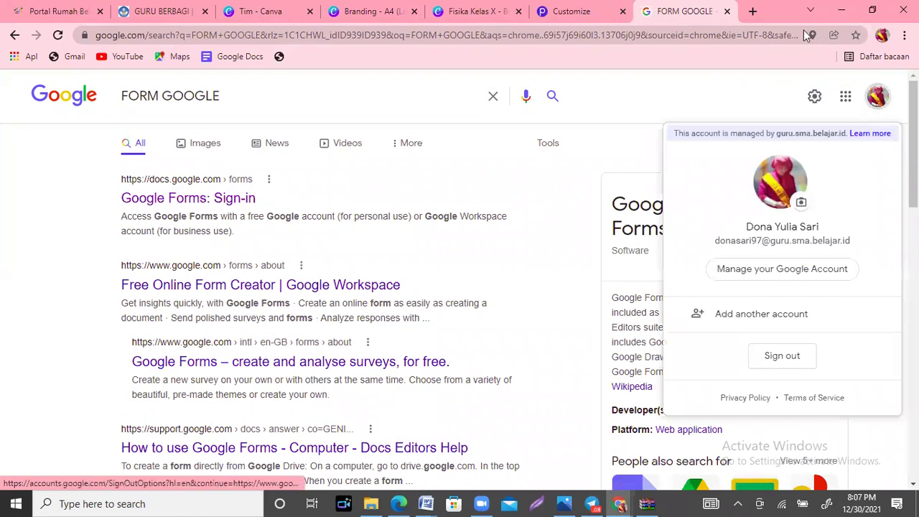
Open Google Forms in a new browser tab.
click(753, 11)
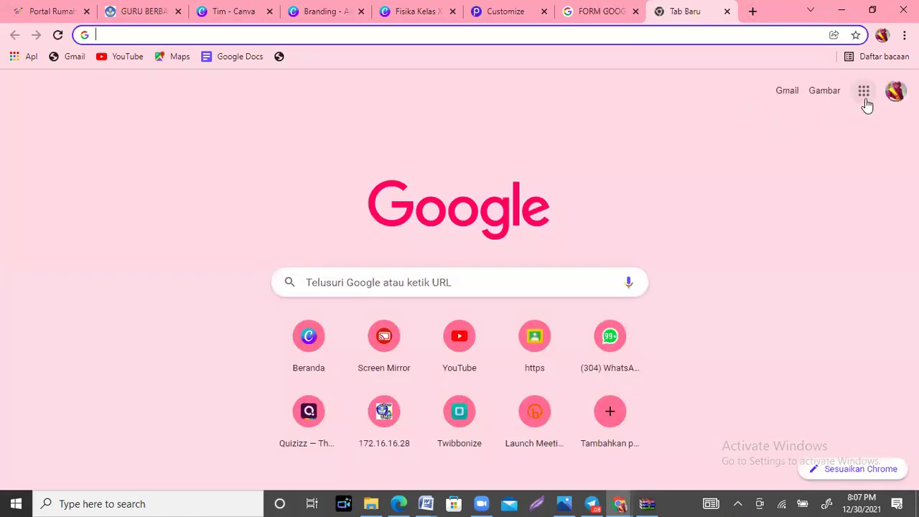
click(864, 99)
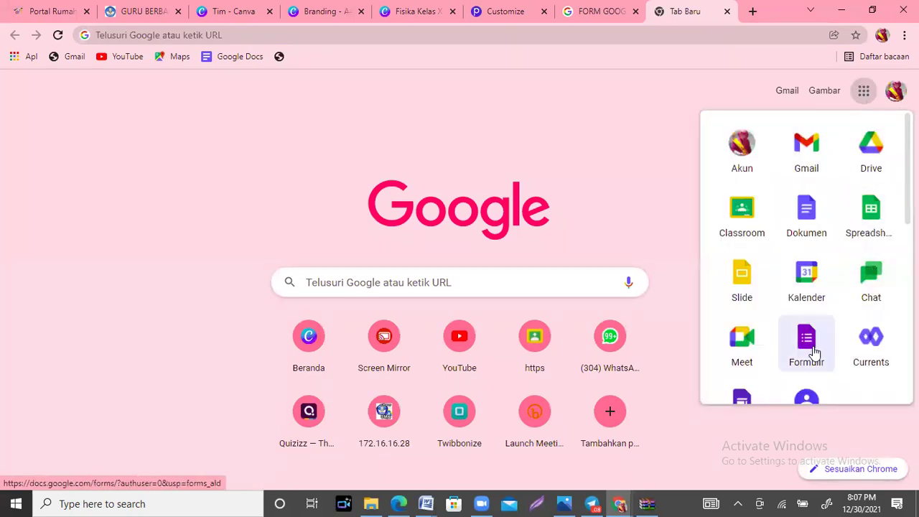
click(807, 344)
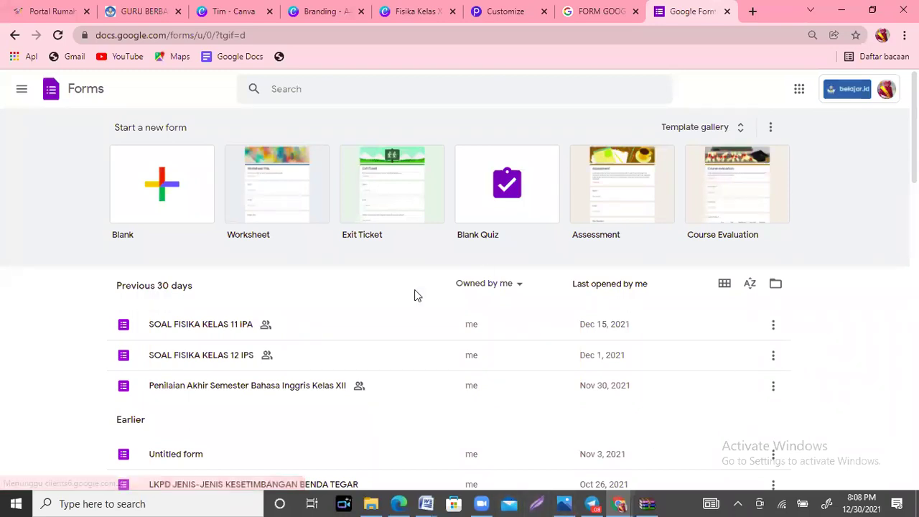
Open the existing form Daftar Hadir Pembelajaran Fisika from the list of earlier forms.
scroll(492, 204, down, 5)
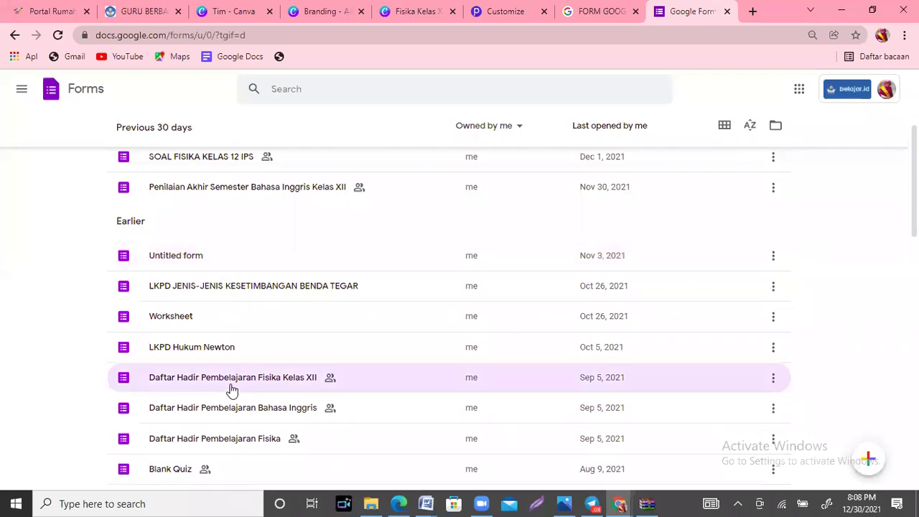
click(216, 441)
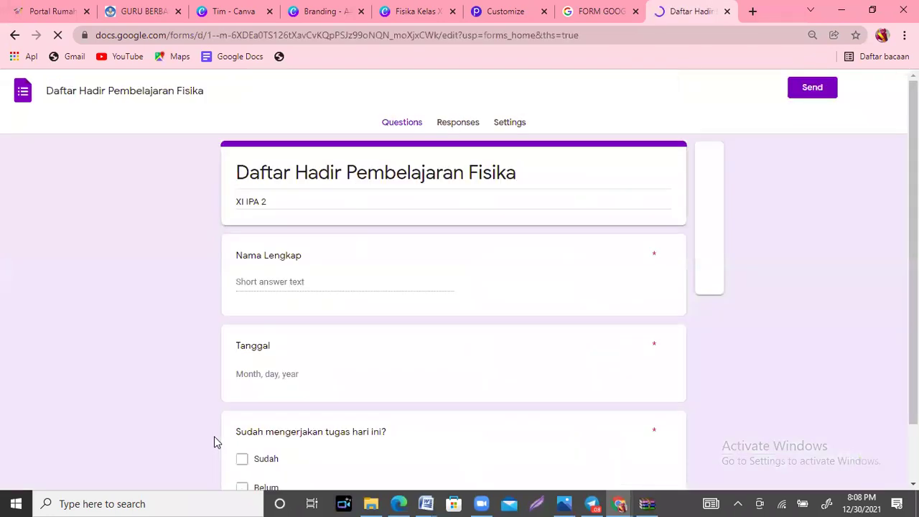
right_click(215, 442)
click(206, 151)
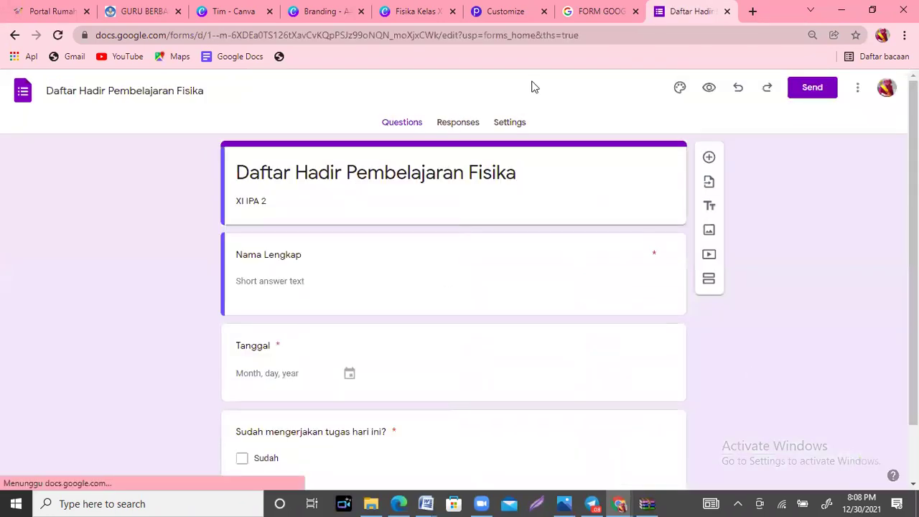
Copy the full, unshortened share link of the attendance form.
click(807, 90)
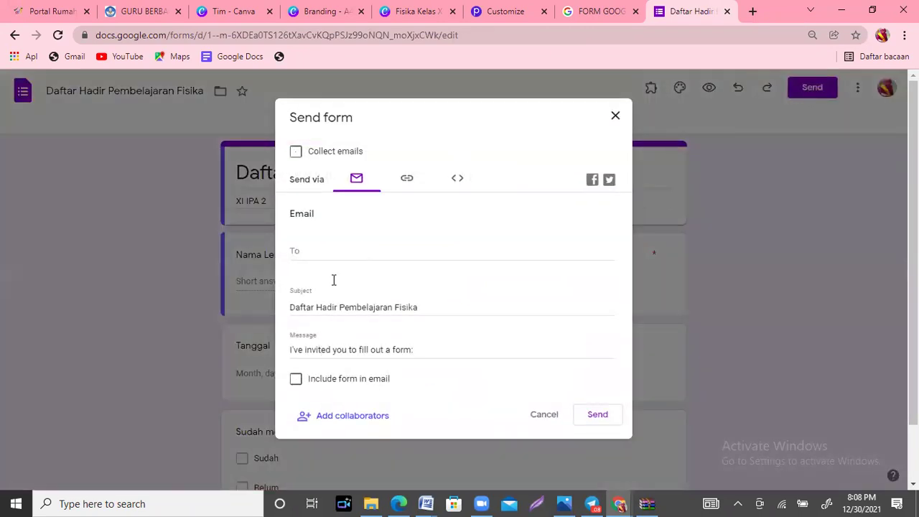
click(407, 185)
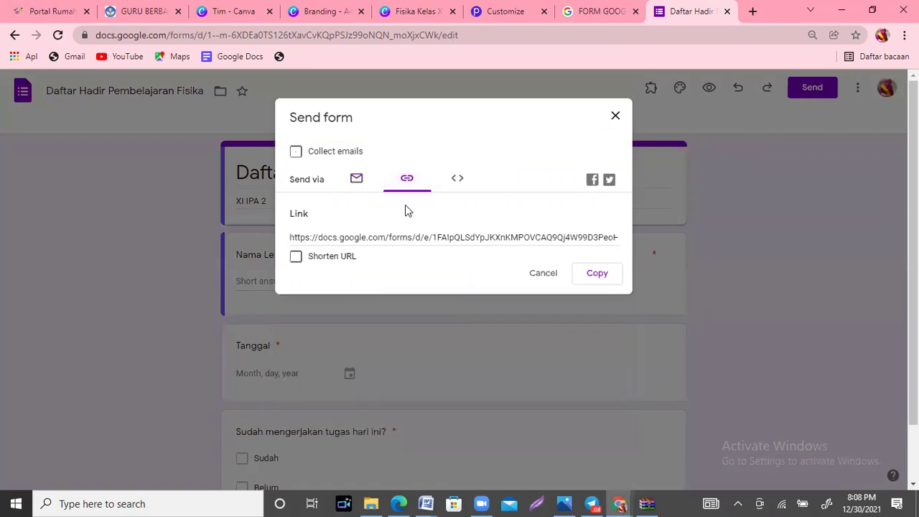
click(602, 278)
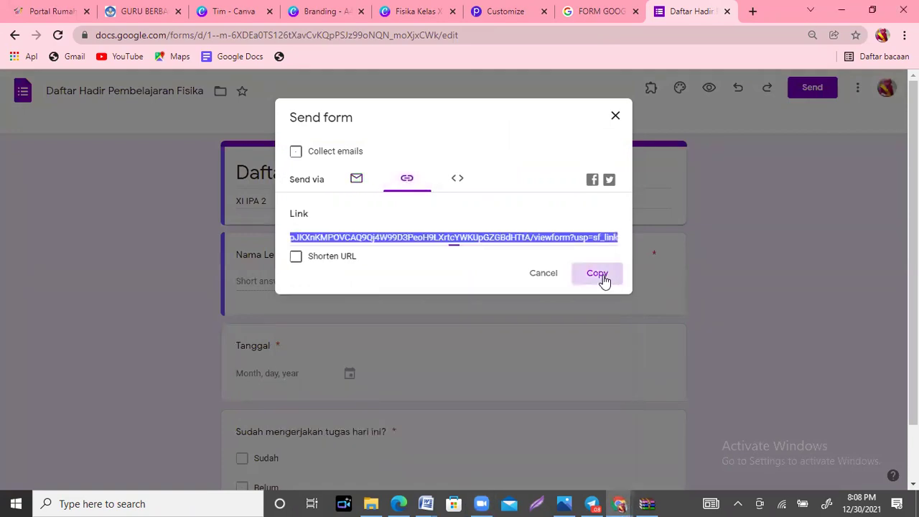
Switch back to the Branding design in Canva and link the checklist icon under PRESENSI to the copied attendance form address.
click(398, 7)
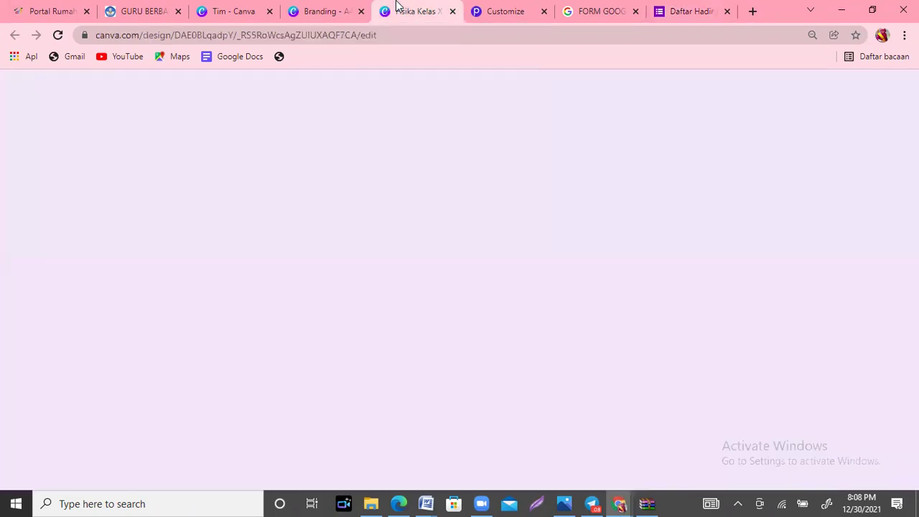
click(335, 10)
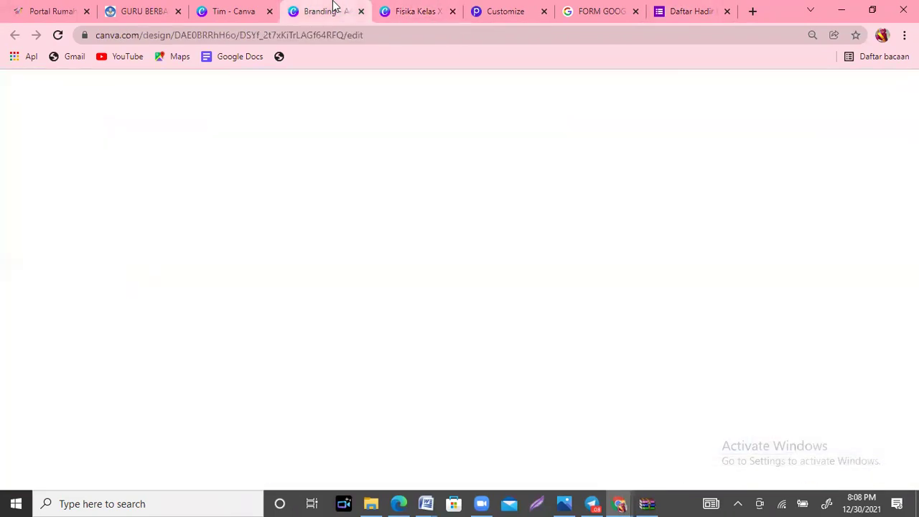
click(451, 241)
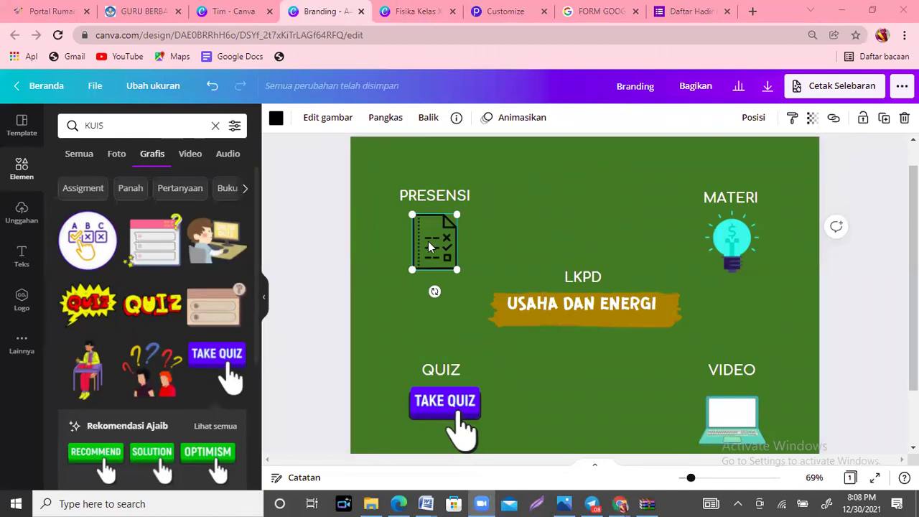
click(521, 257)
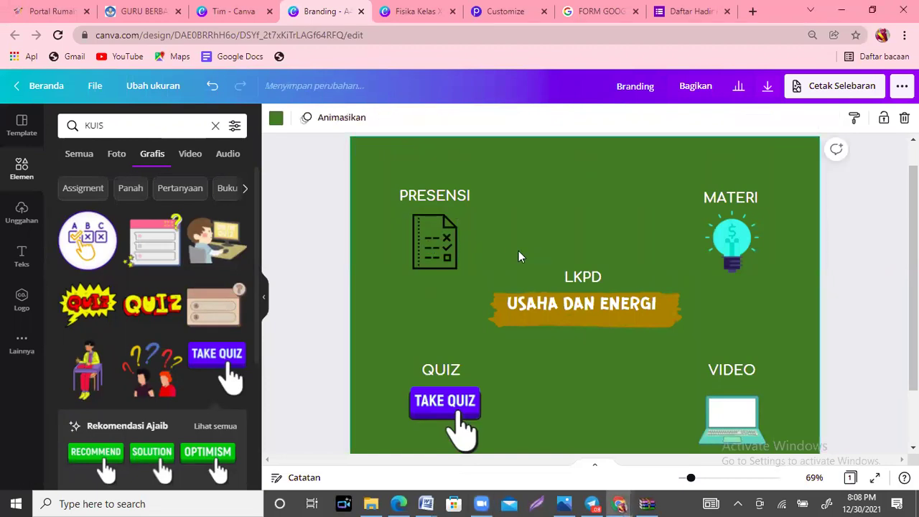
click(437, 246)
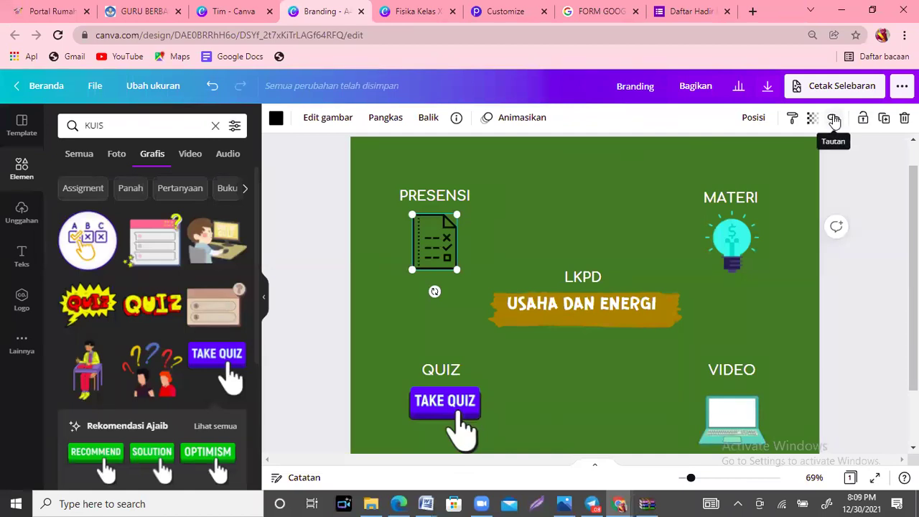
click(834, 119)
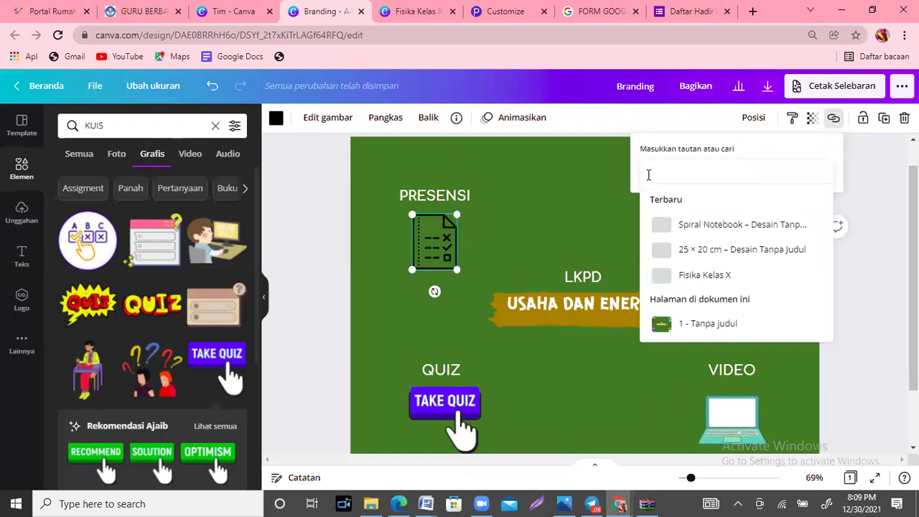
key(ctrl+v)
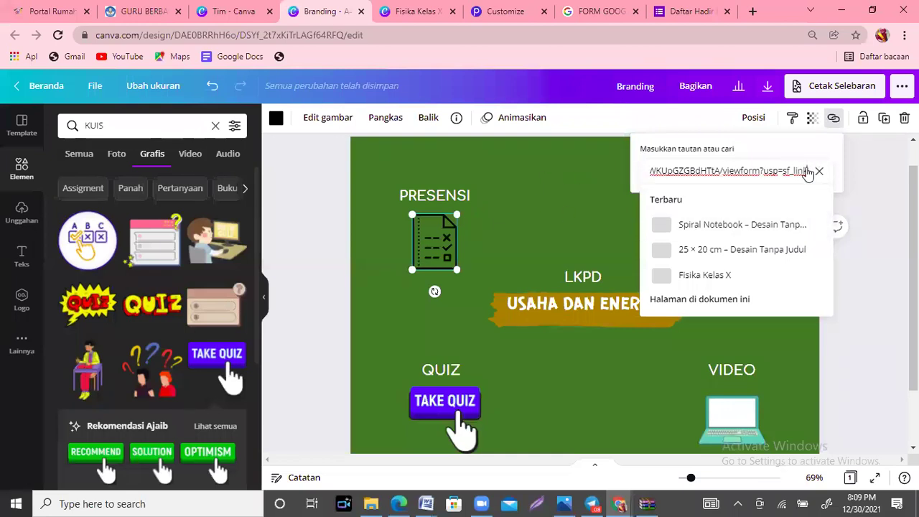
click(559, 195)
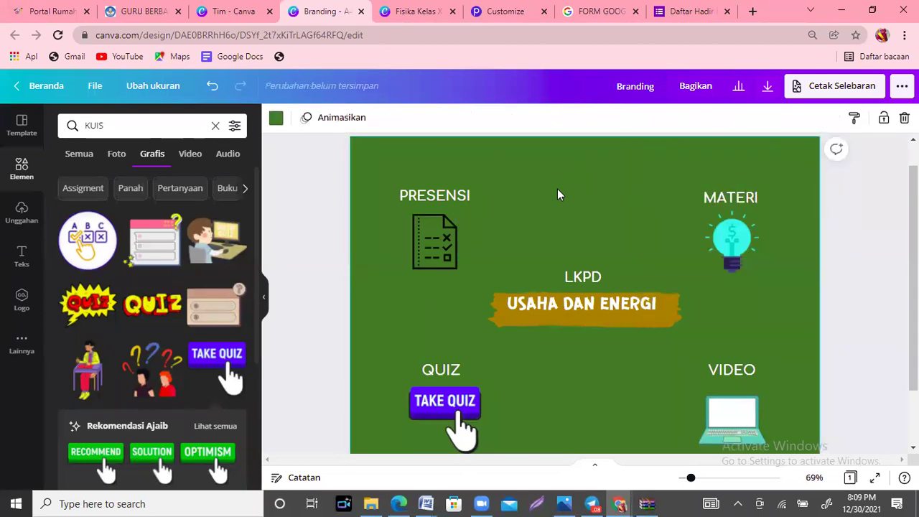
click(432, 255)
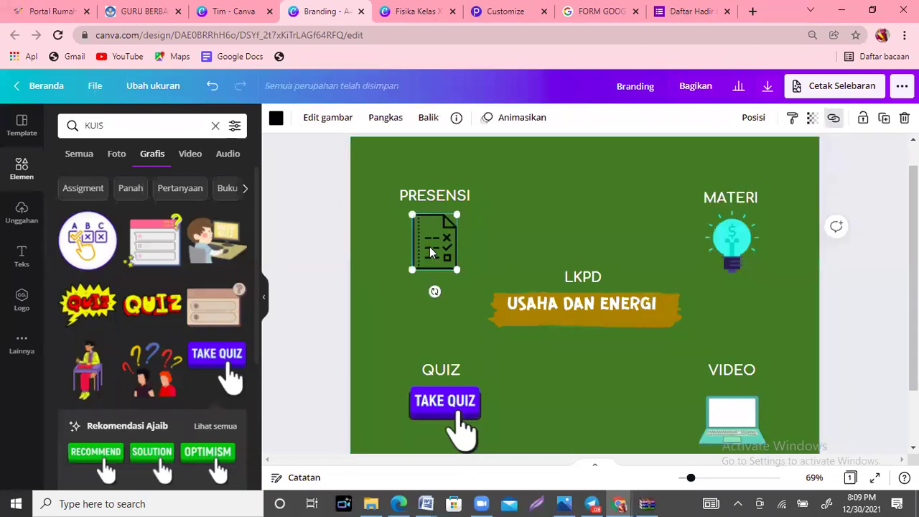
click(530, 232)
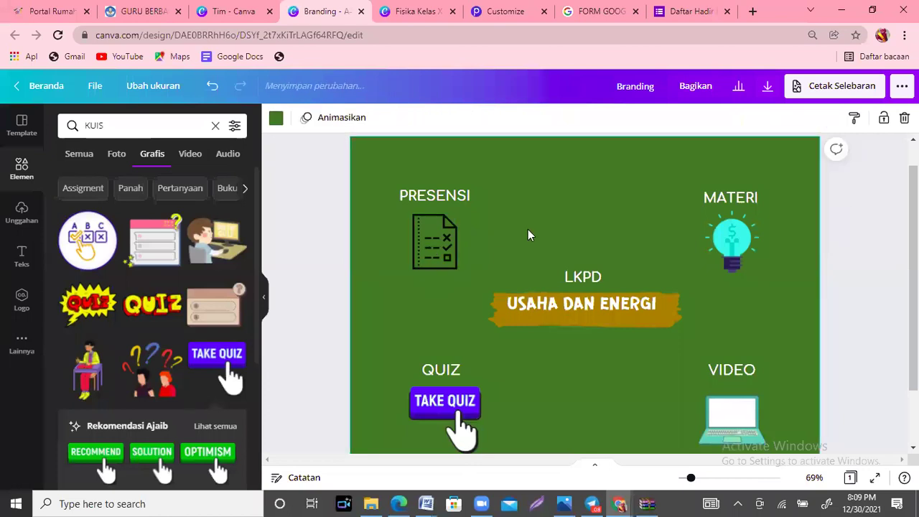
click(437, 248)
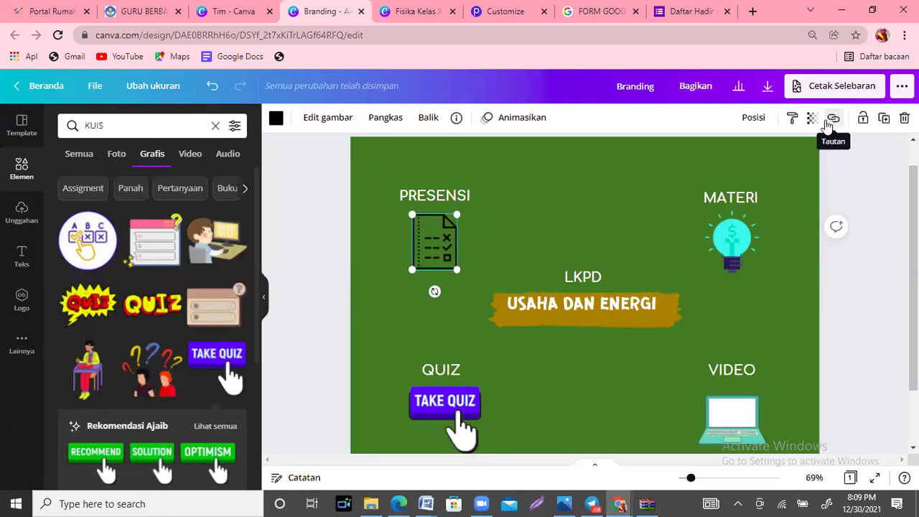
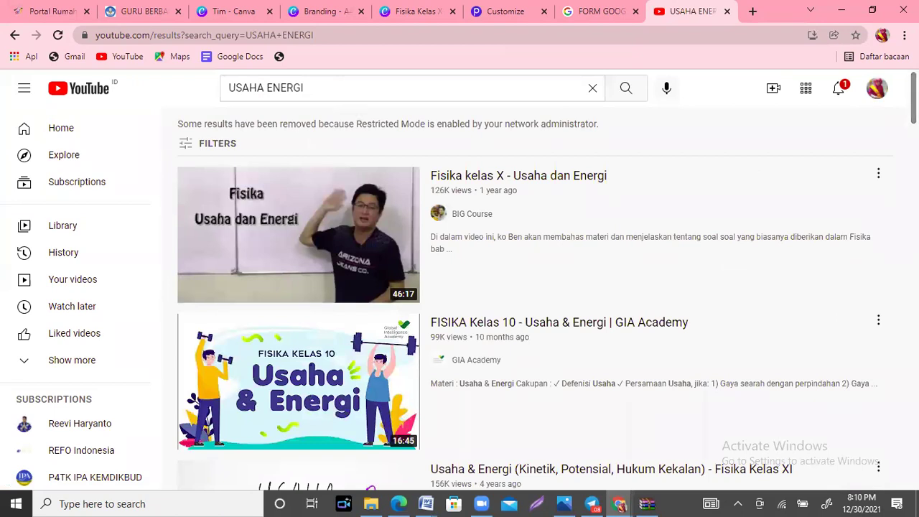
Find and open the video Usaha & Energi (Kinetik, Potensial, Hukum Kekalan) - Fisika Kelas XI in the YouTube results.
scroll(535, 298, down, 3)
scroll(535, 298, down, 1)
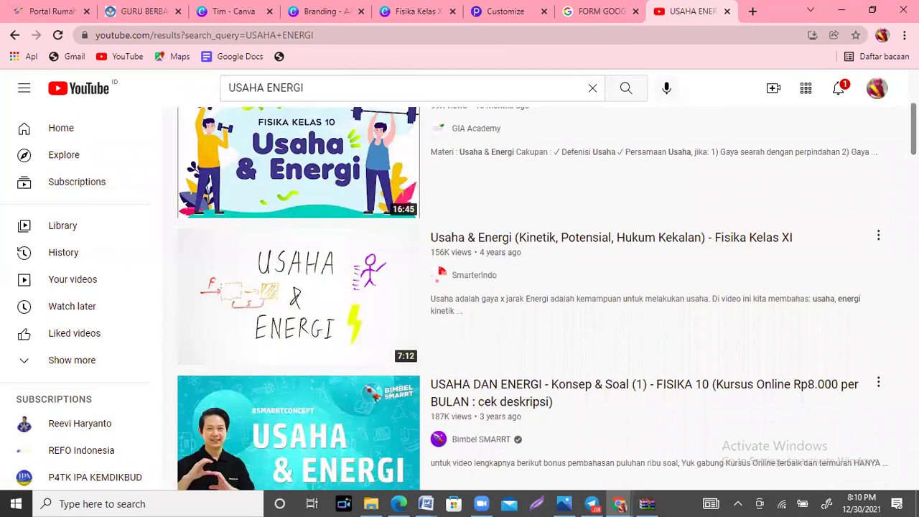
click(878, 234)
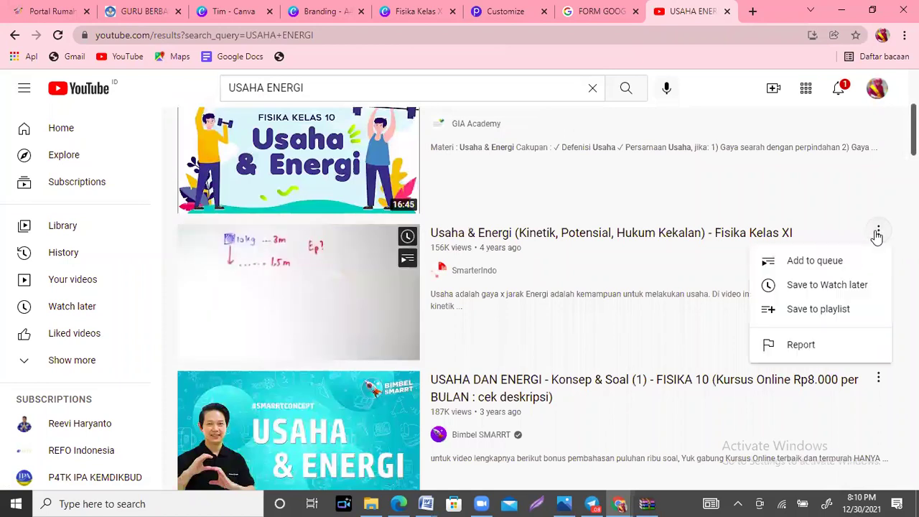
click(526, 233)
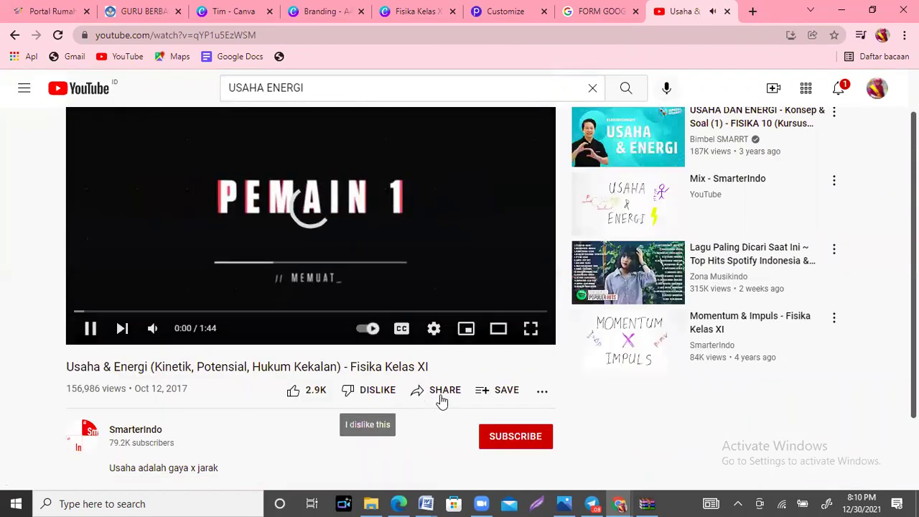
Copy the video's share link and pause the playback.
click(442, 396)
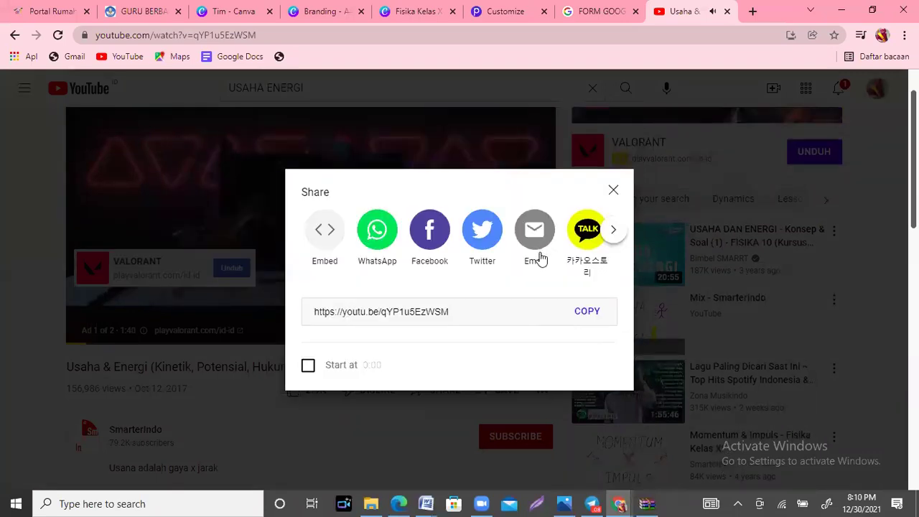
click(593, 318)
click(125, 307)
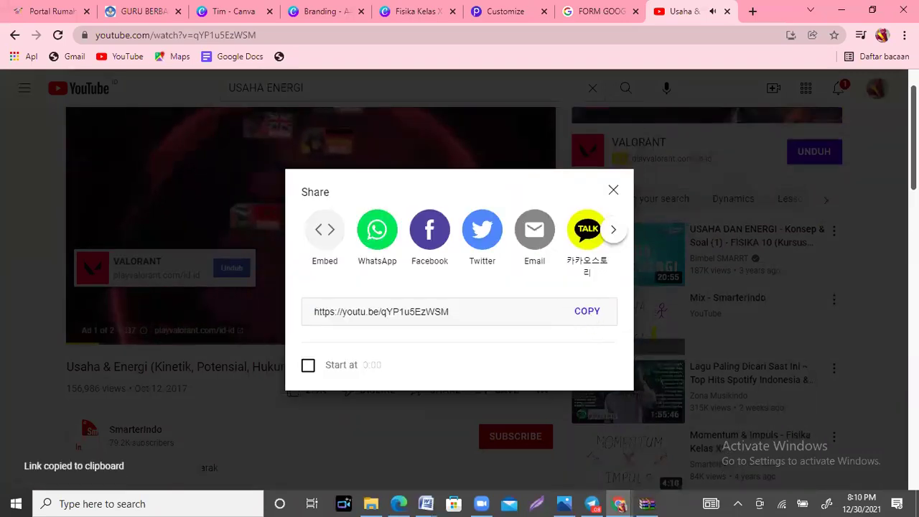
click(89, 329)
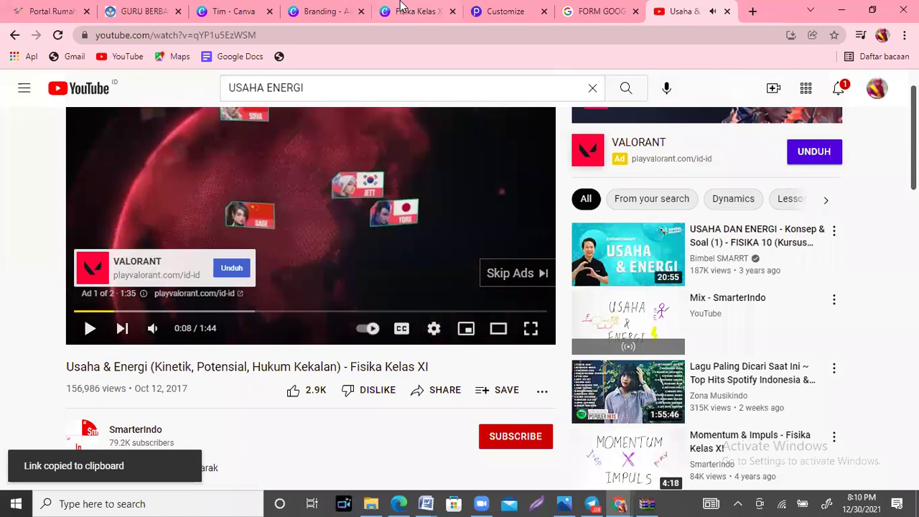
click(293, 12)
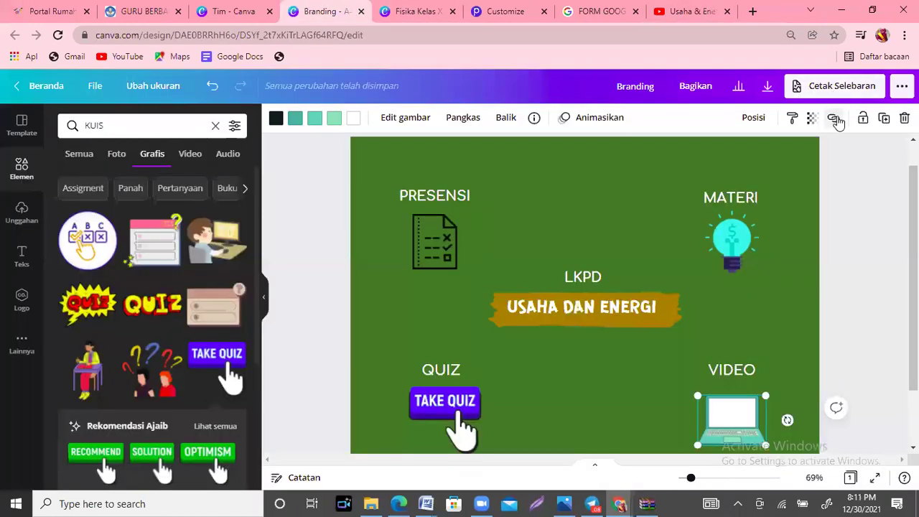
click(834, 118)
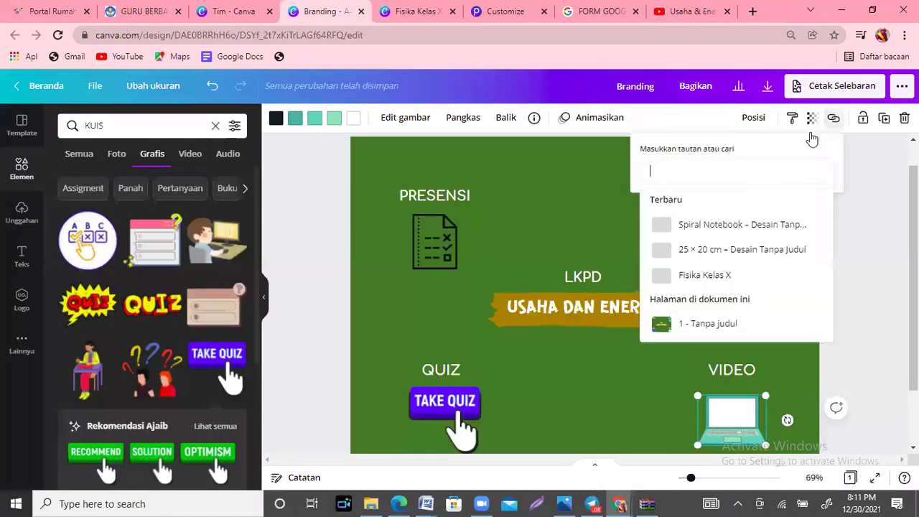
key(ctrl+v)
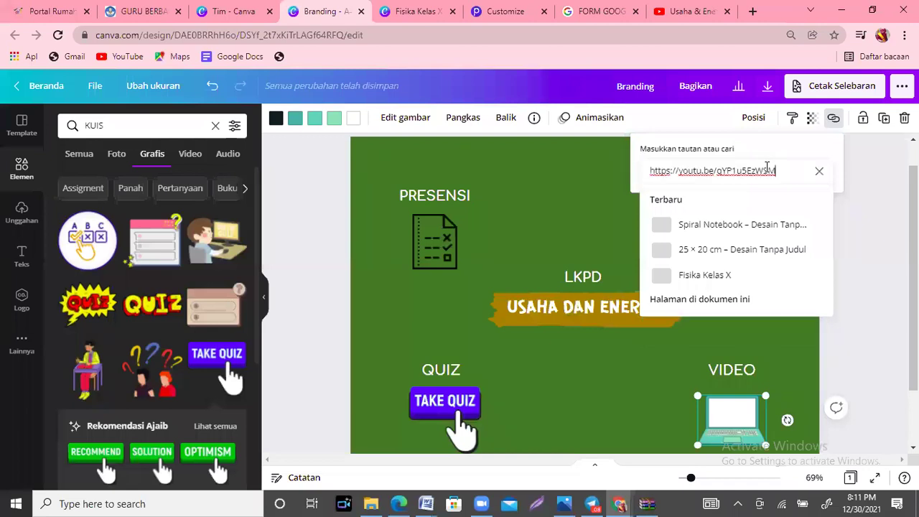
click(629, 382)
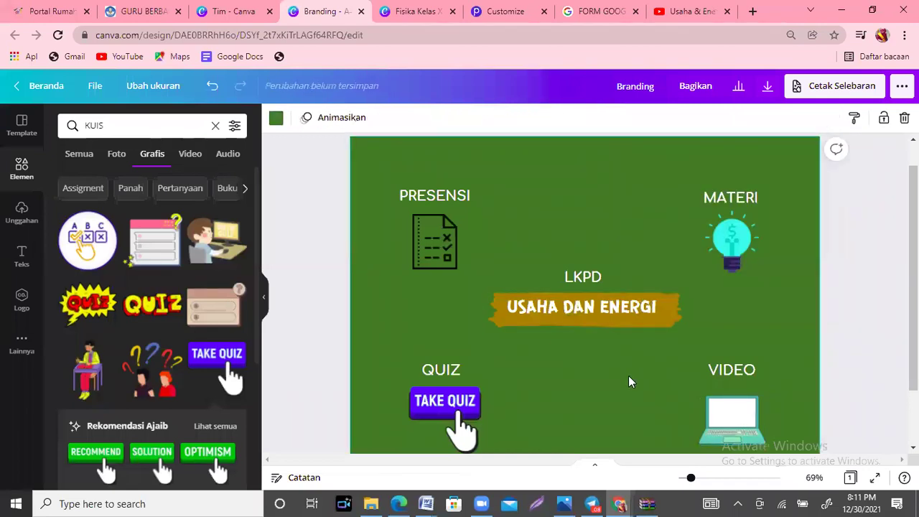
Select the TAKE QUIZ icon, then open the Quizizz website in a new browser tab.
click(408, 431)
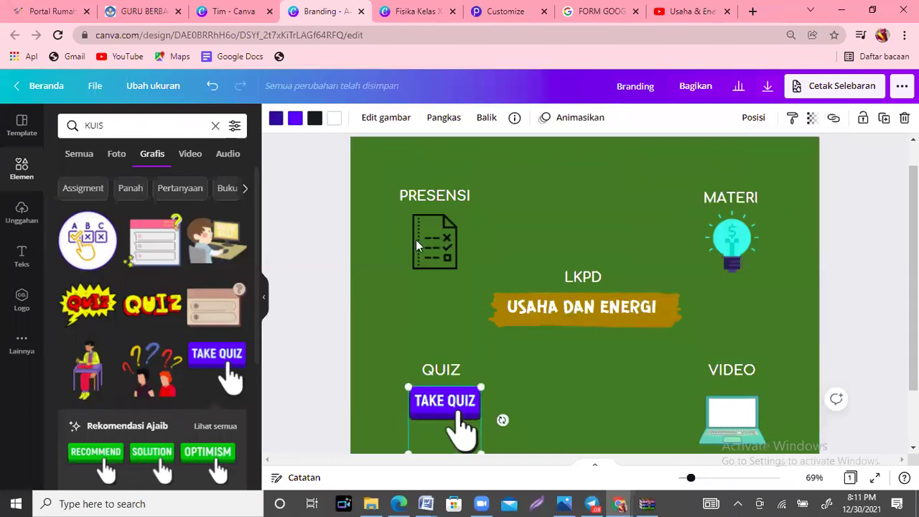
click(753, 11)
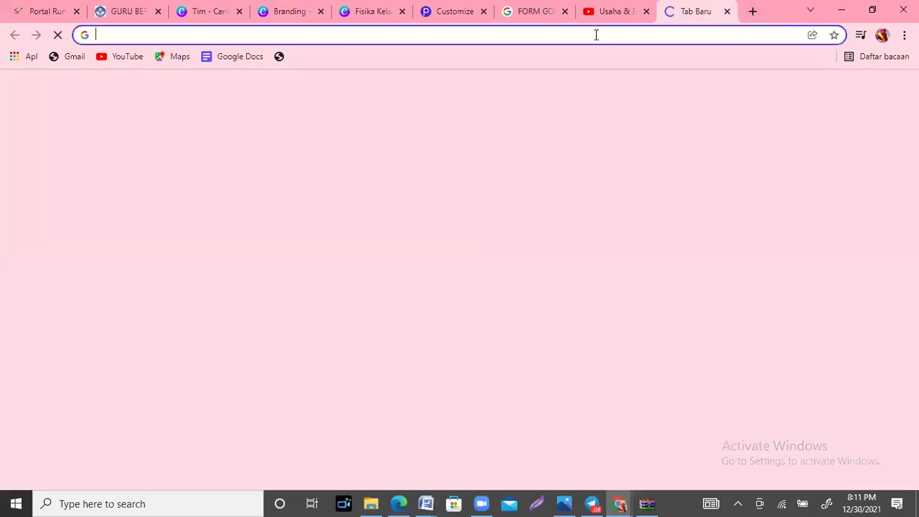
text(QUIZI)
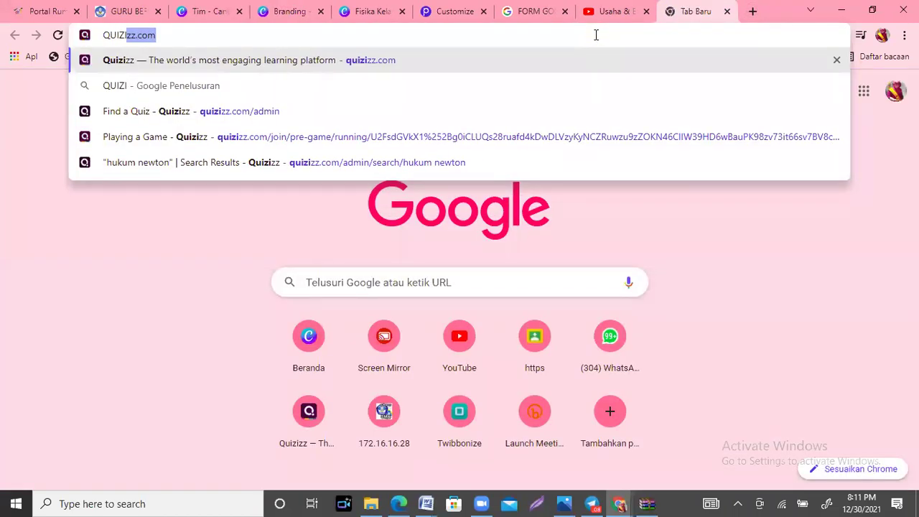
click(434, 61)
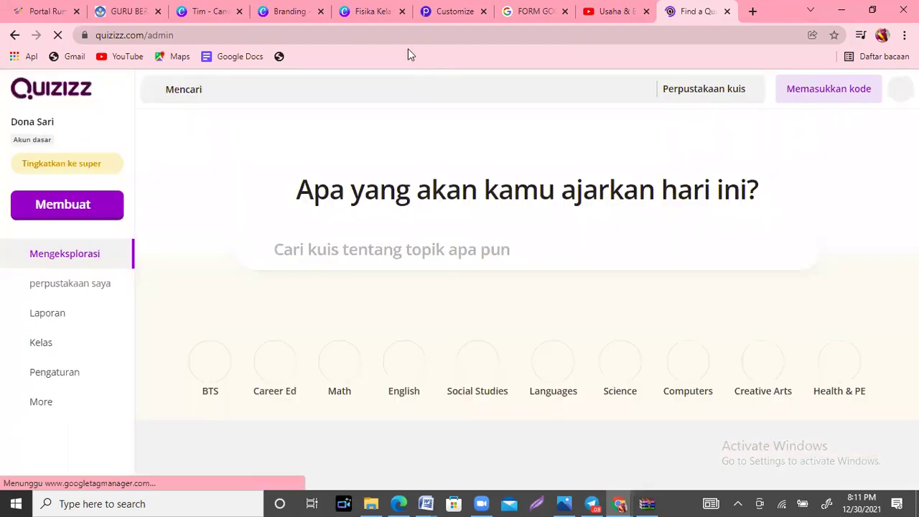
Search Quizizz for USAHA ENERGI and open the 10th-grade quiz USAHA DAN ENERGI.
click(288, 84)
text(us)
text(AHA ENERGI)
key(Return)
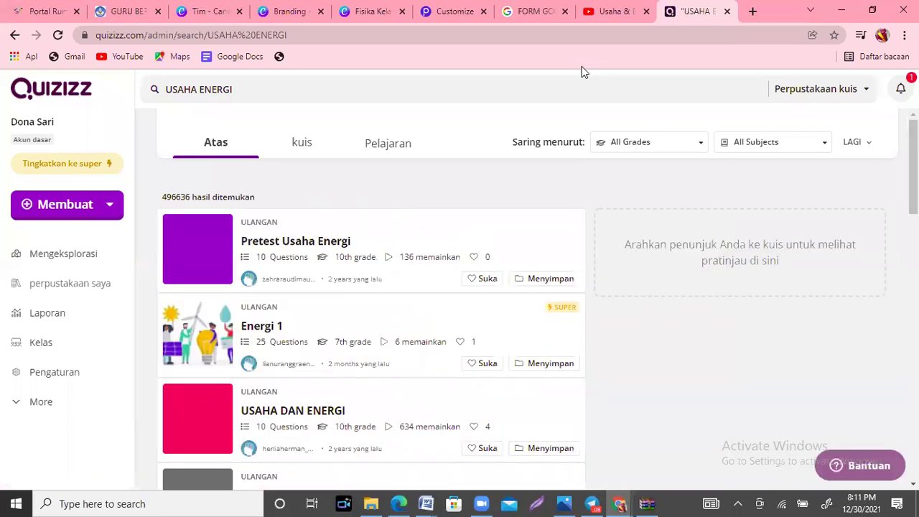
mouse_move(553, 301)
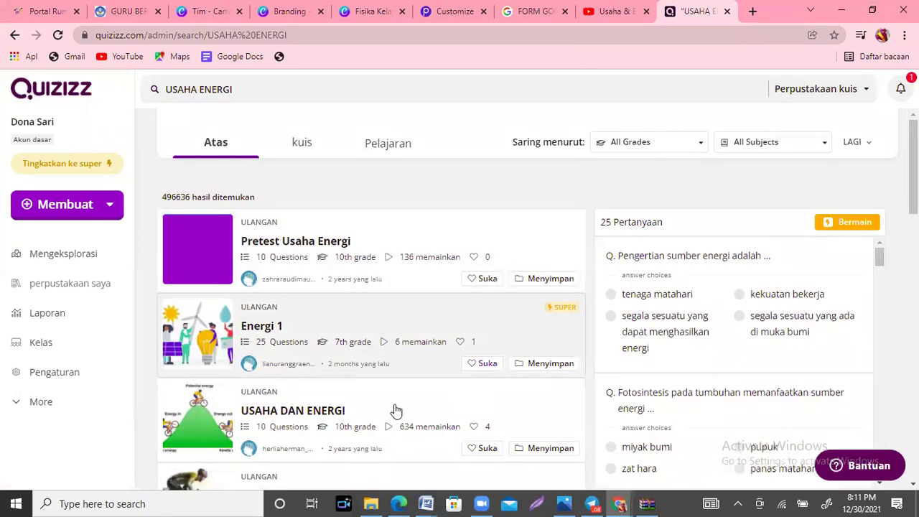
click(282, 415)
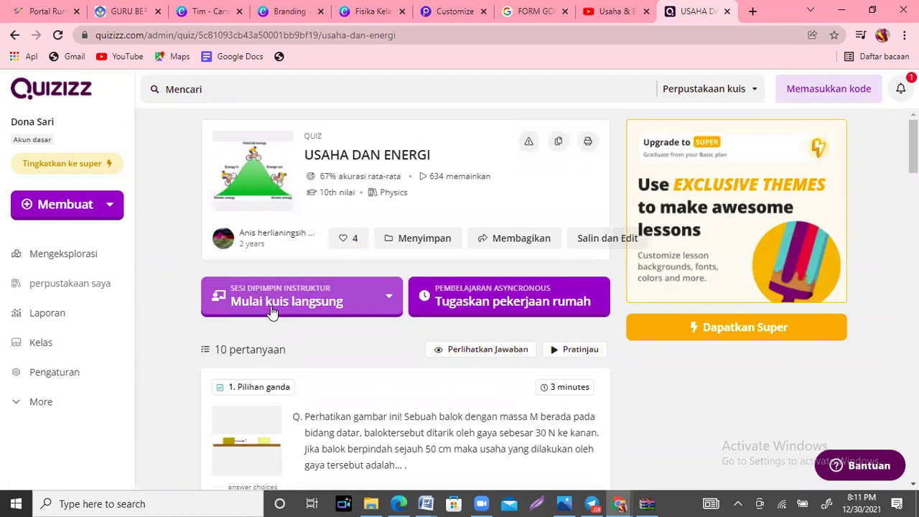
Choose a live Klasik session for the USAHA DAN ENERGI quiz, check its settings and try to continue to the session.
click(273, 302)
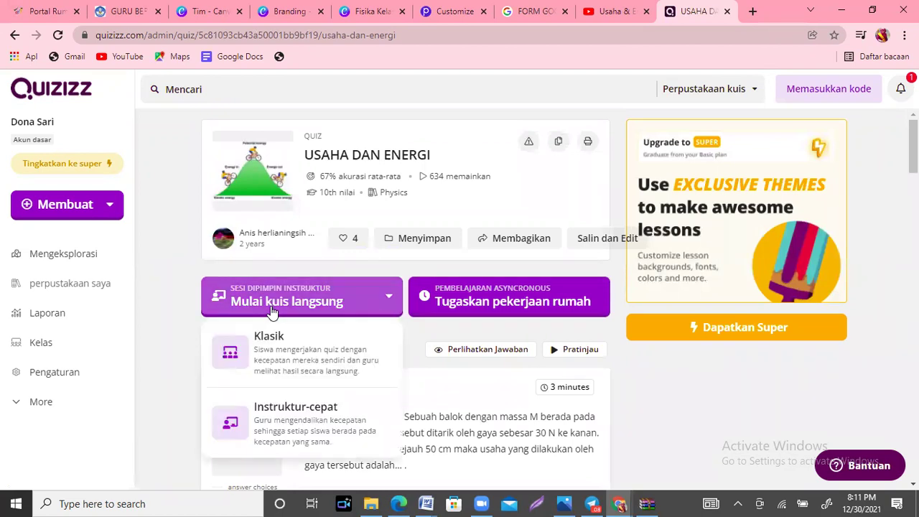
click(280, 352)
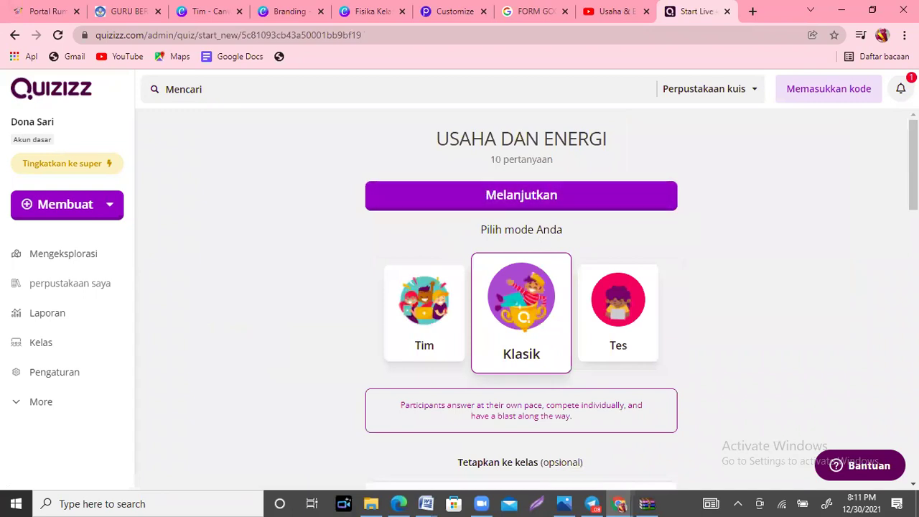
scroll(522, 302, down, 3)
scroll(521, 301, up, 3)
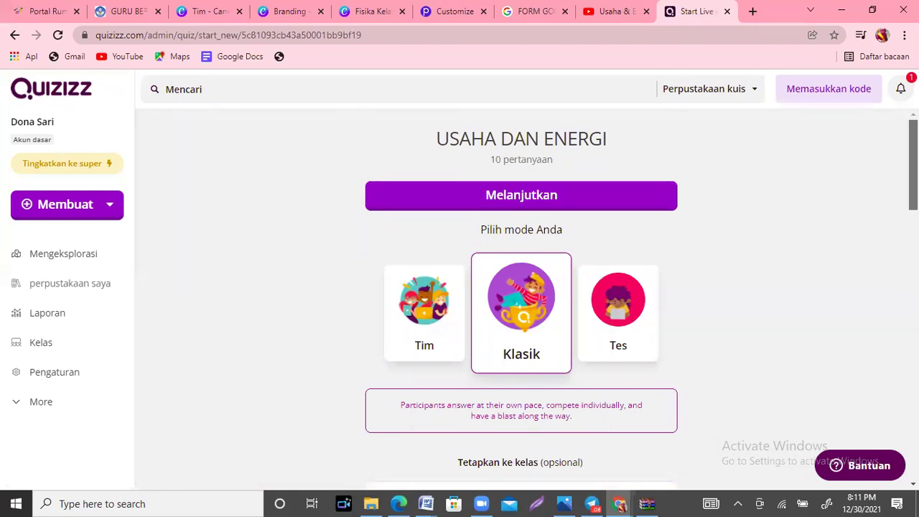
scroll(513, 327, down, 5)
scroll(521, 298, down, 10)
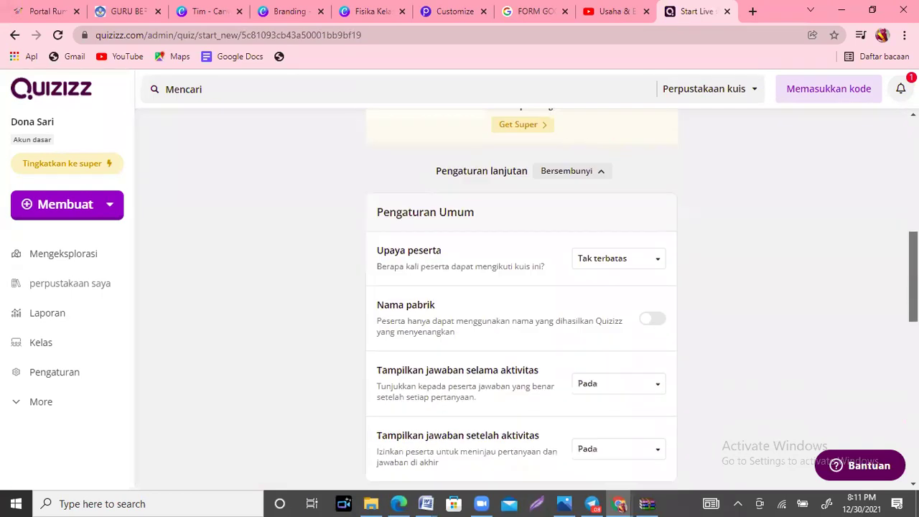
scroll(522, 298, up, 14)
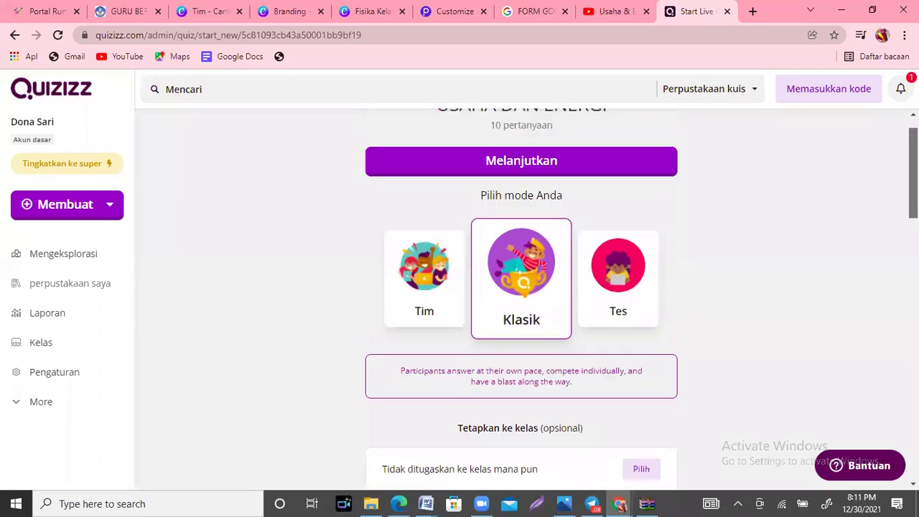
scroll(522, 298, down, 4)
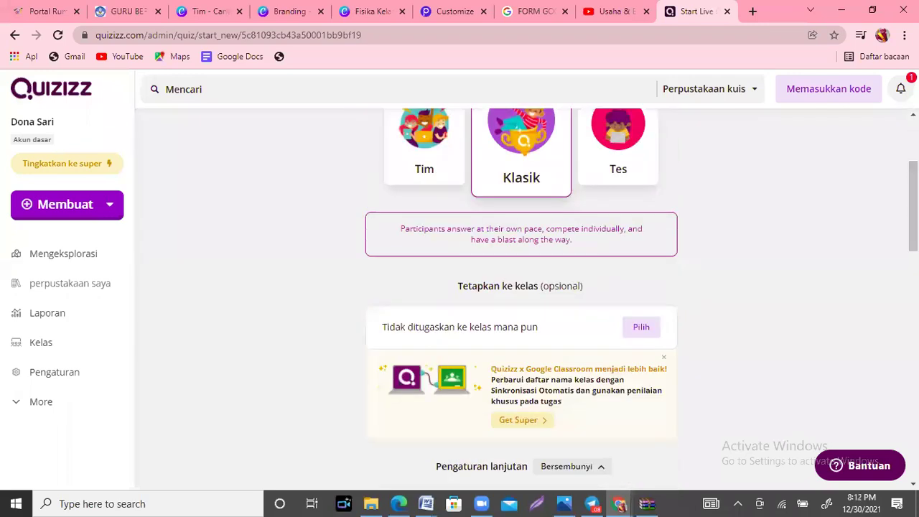
scroll(756, 379, down, 5)
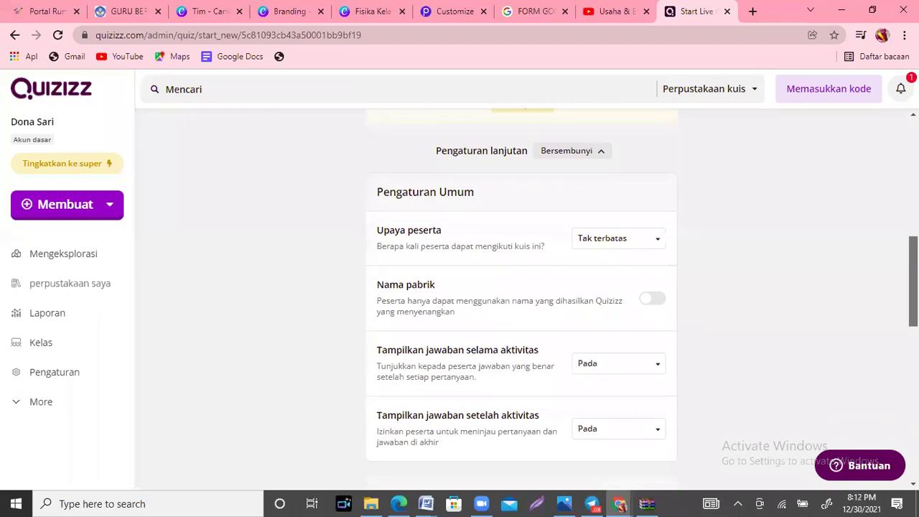
scroll(521, 298, up, 8)
click(588, 205)
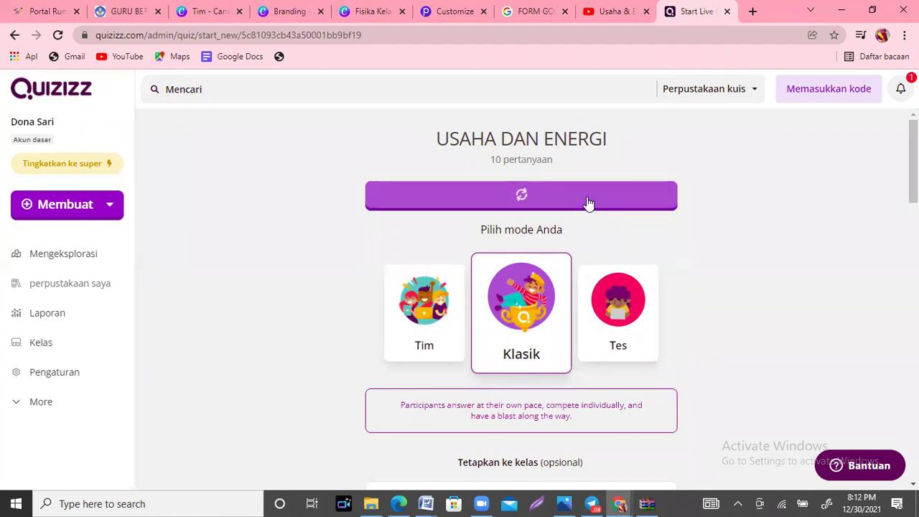
click(587, 204)
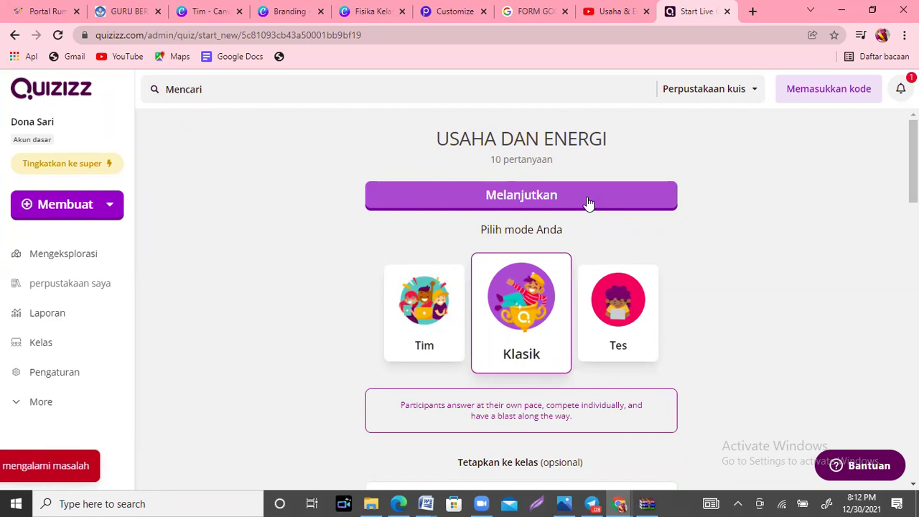
Retry continuing to the live quiz session, reviewing its general and activity settings between attempts.
mouse_move(914, 163)
mouse_down()
mouse_move(913, 270)
mouse_move(914, 164)
mouse_up()
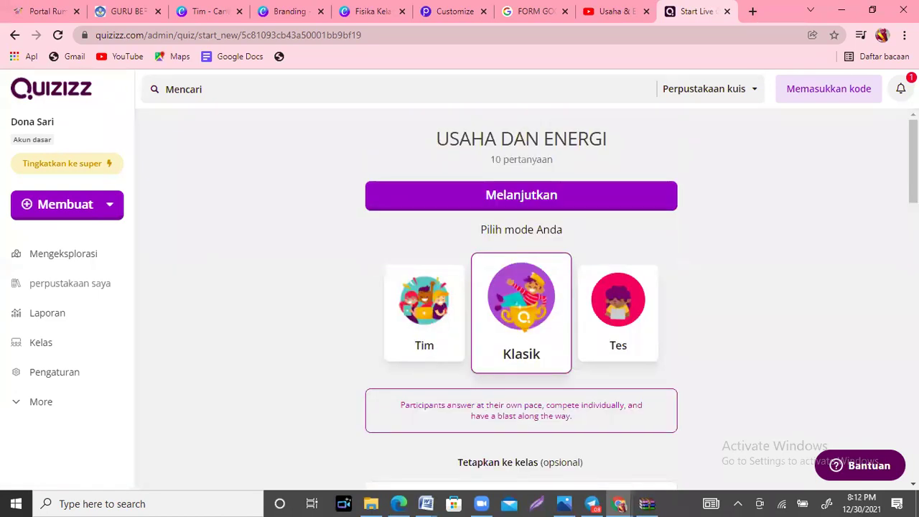
click(496, 195)
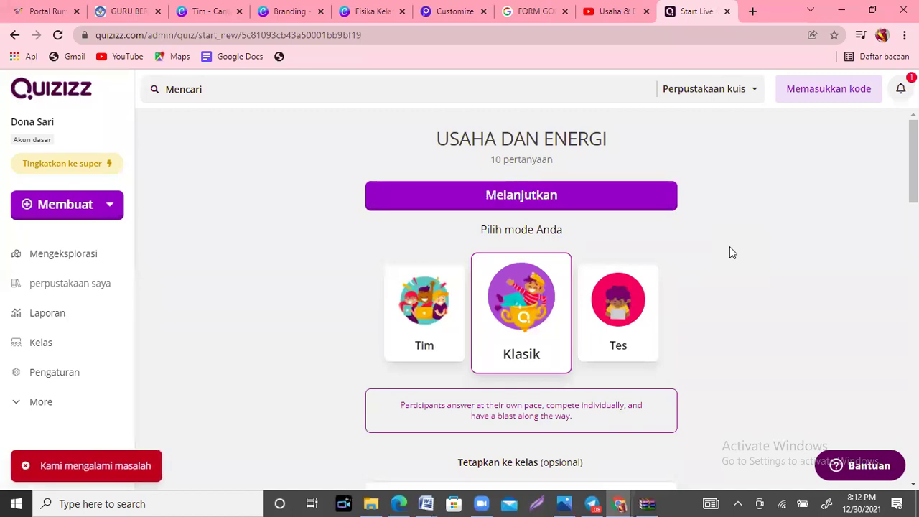
scroll(730, 248, down, 5)
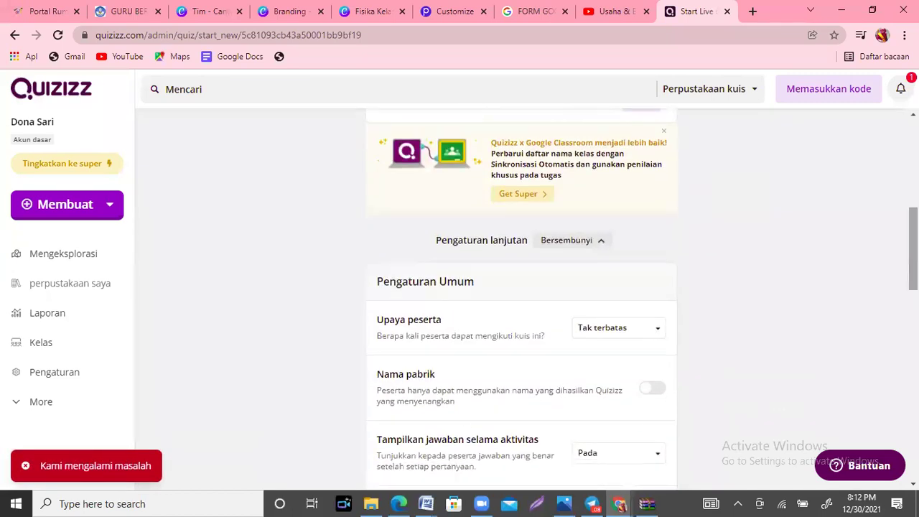
scroll(642, 299, down, 3)
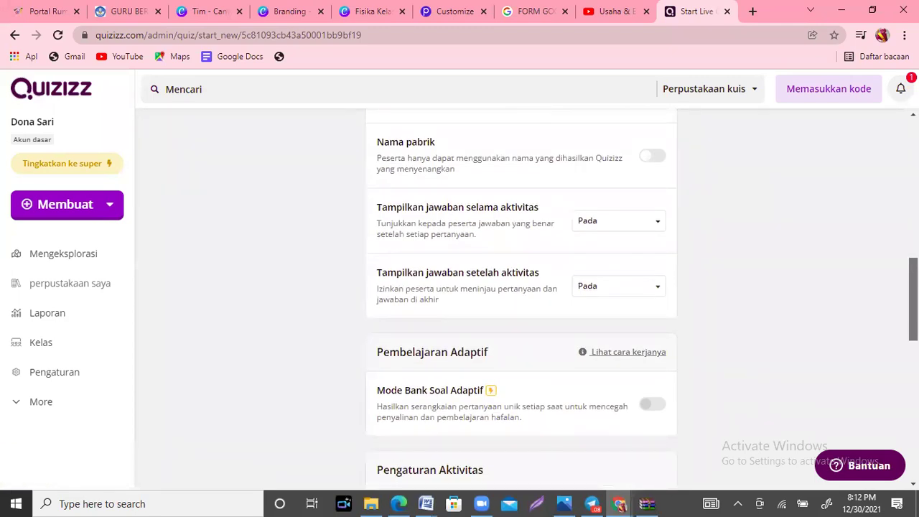
scroll(667, 327, down, 4)
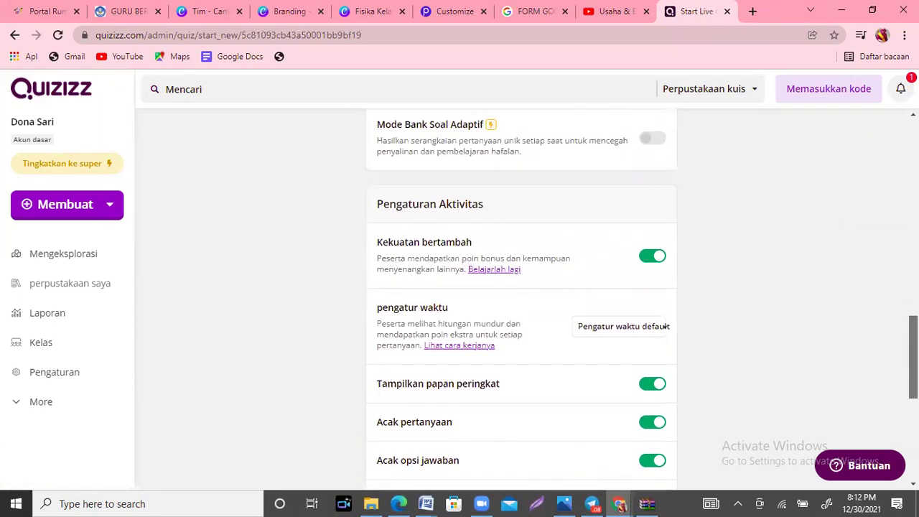
scroll(667, 327, up, 10)
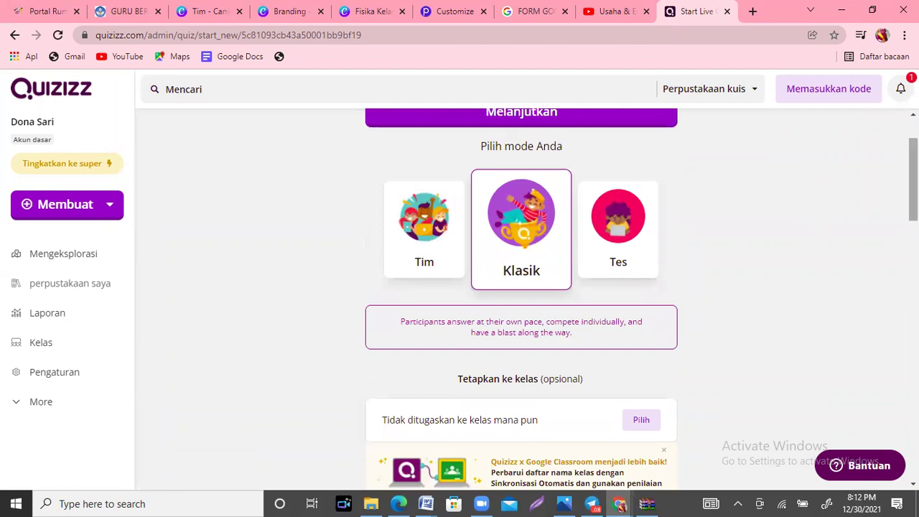
scroll(522, 252, up, 2)
click(491, 197)
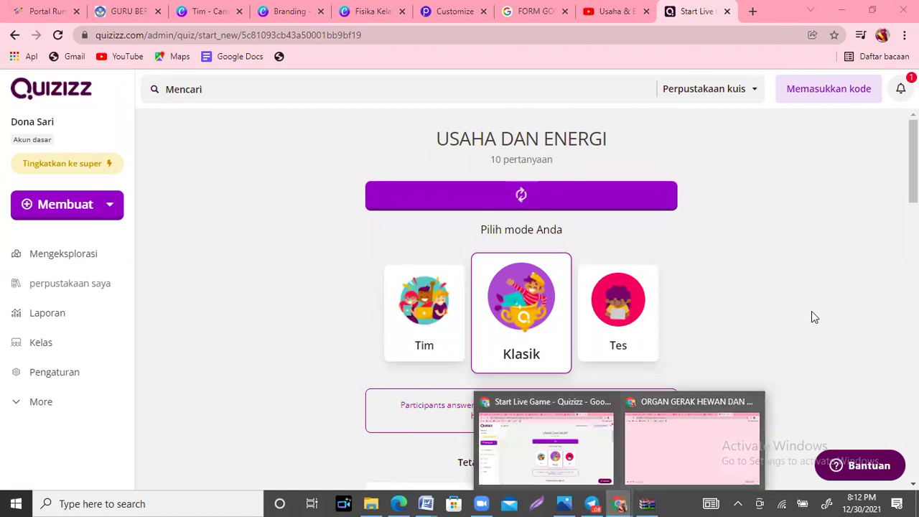
Switch to the other existing browser profile and open the Quizizz website there.
click(883, 34)
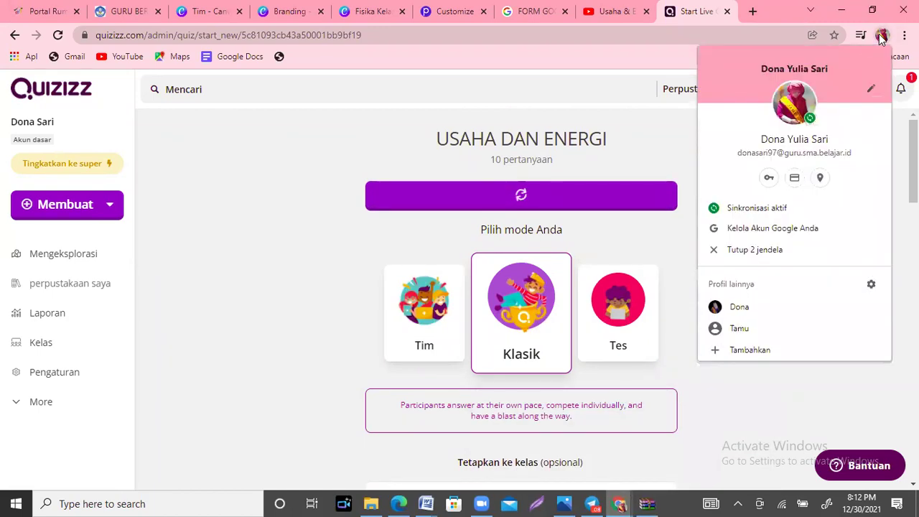
click(780, 309)
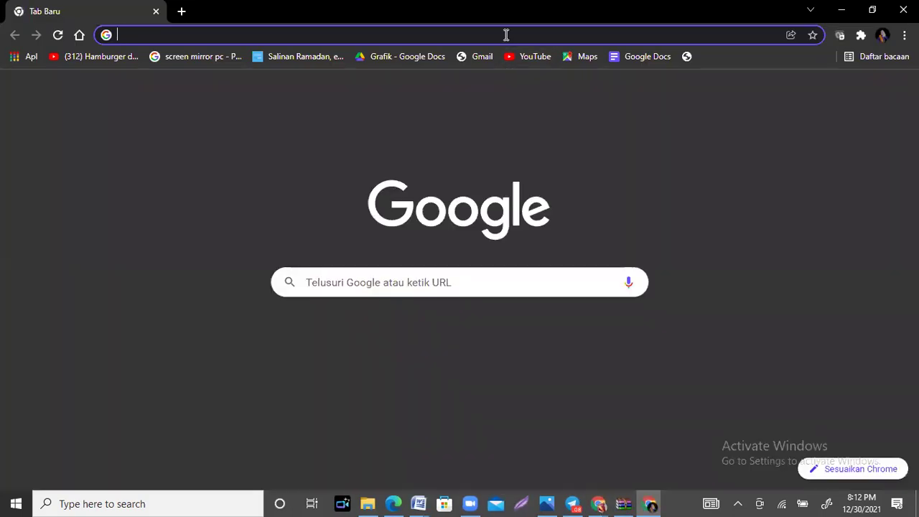
text(QUIZ)
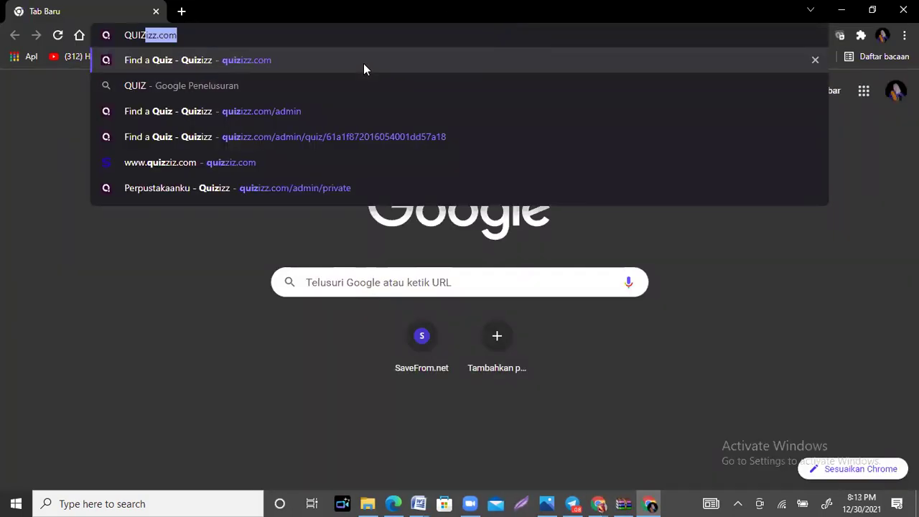
click(364, 64)
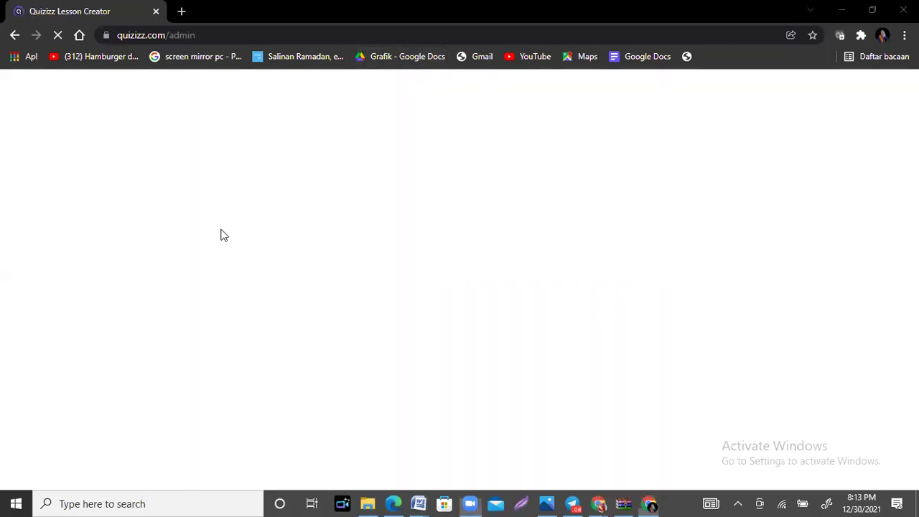
Search Quizizz for USAHA DAN ENERGI and open the 10-question, 2nd-grade quiz with the car-pushing picture.
click(342, 88)
text(USAHA DAN ENERGI)
key(Return)
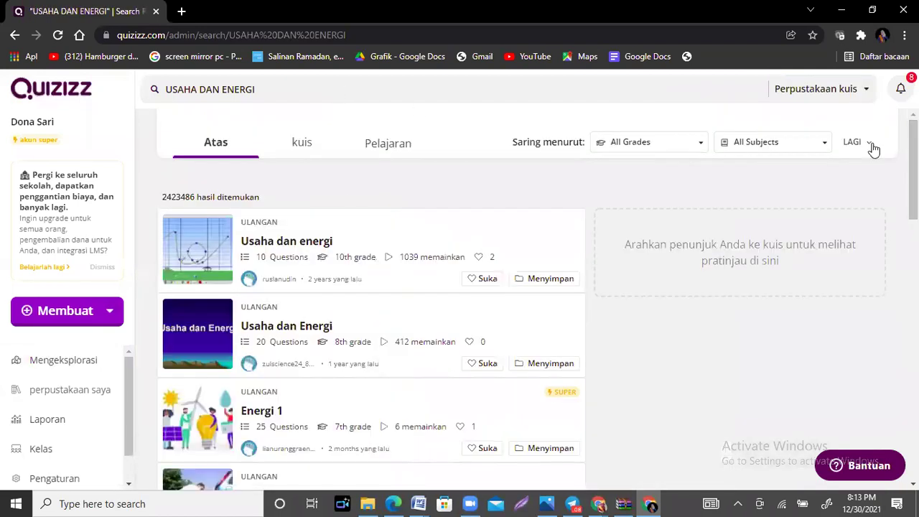
scroll(374, 323, down, 1)
scroll(800, 170, down, 2)
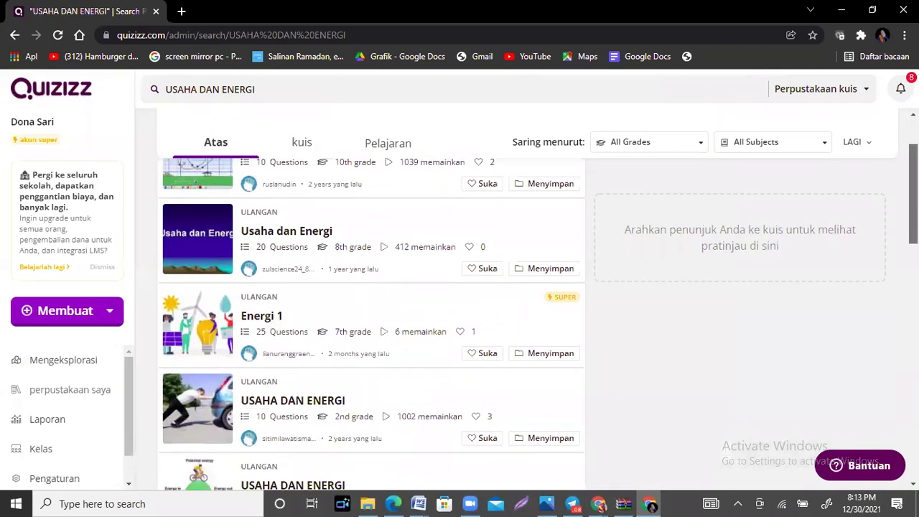
click(327, 374)
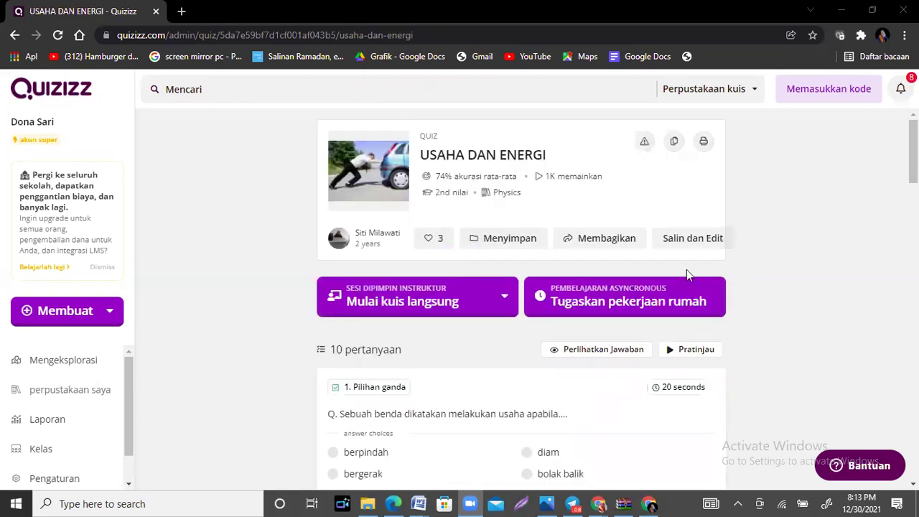
Open the homework setup for the USAHA DAN ENERGI quiz, try to assign it and look through its settings.
click(623, 301)
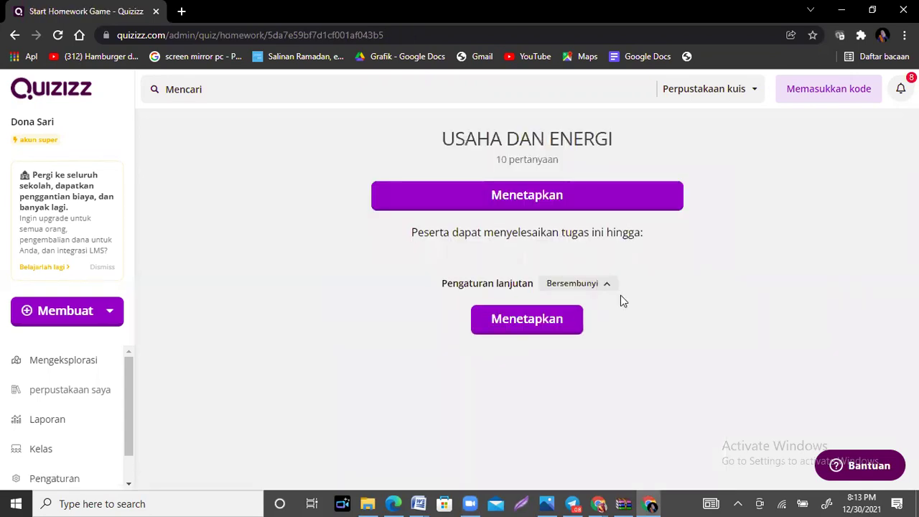
click(568, 207)
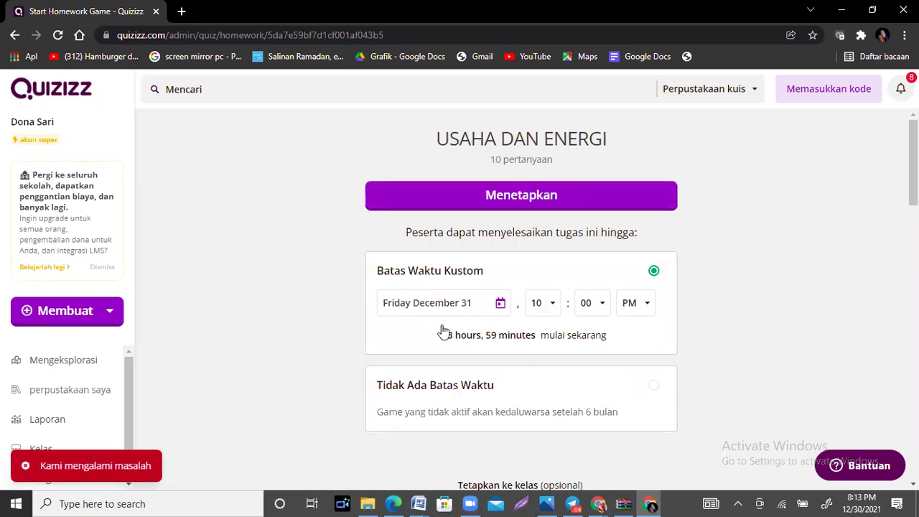
click(579, 204)
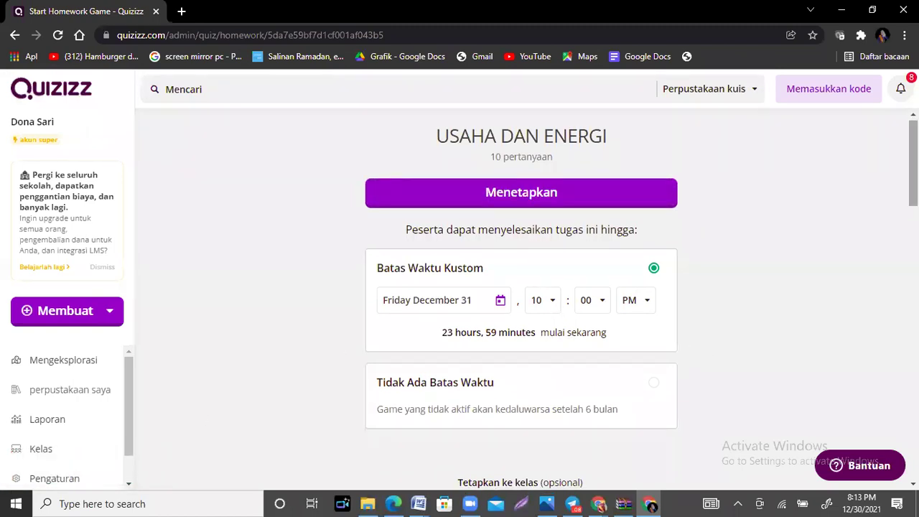
scroll(522, 287, down, 3)
scroll(521, 287, down, 5)
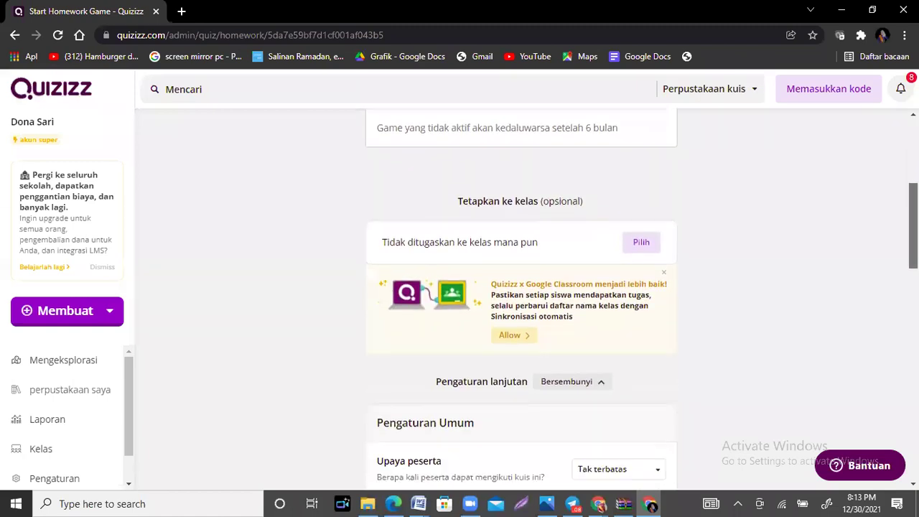
scroll(522, 288, up, 8)
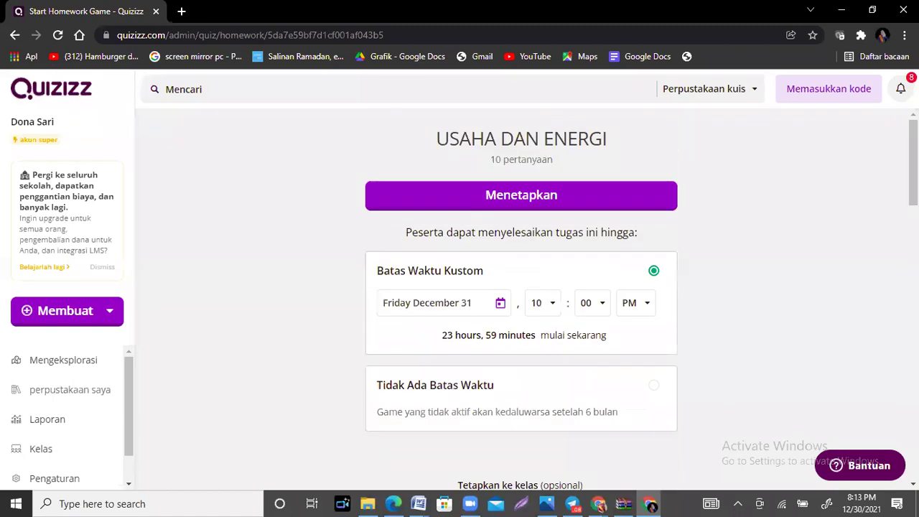
Copy the Quizizz homework page's address and link the TAKE QUIZ icon in the Canva Branding design to it.
click(411, 37)
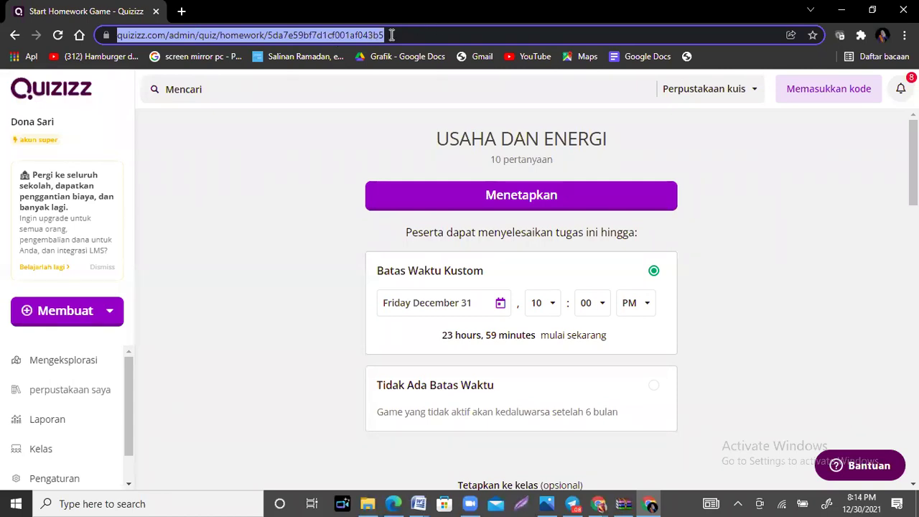
click(598, 504)
click(556, 471)
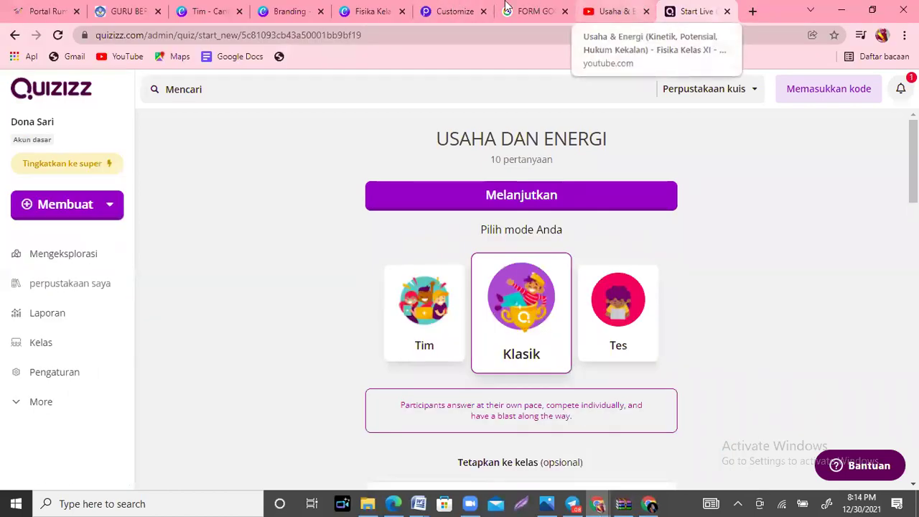
click(308, 10)
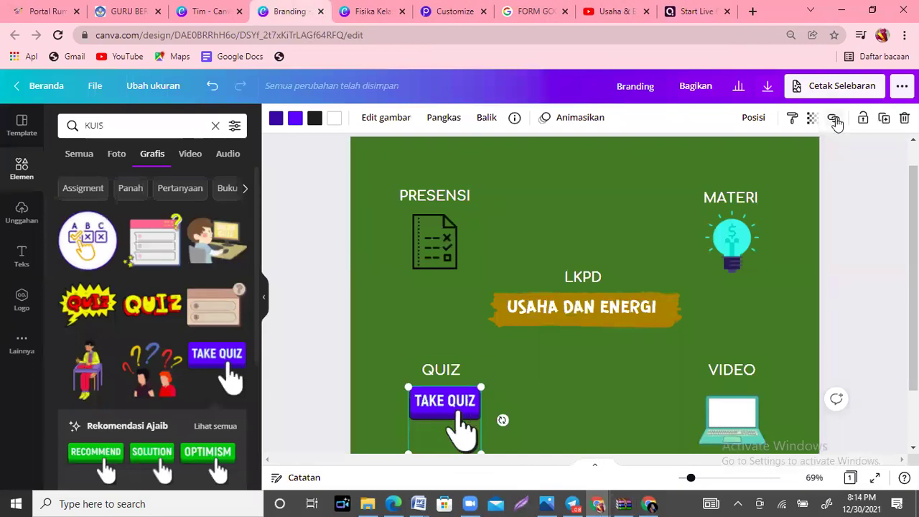
click(834, 117)
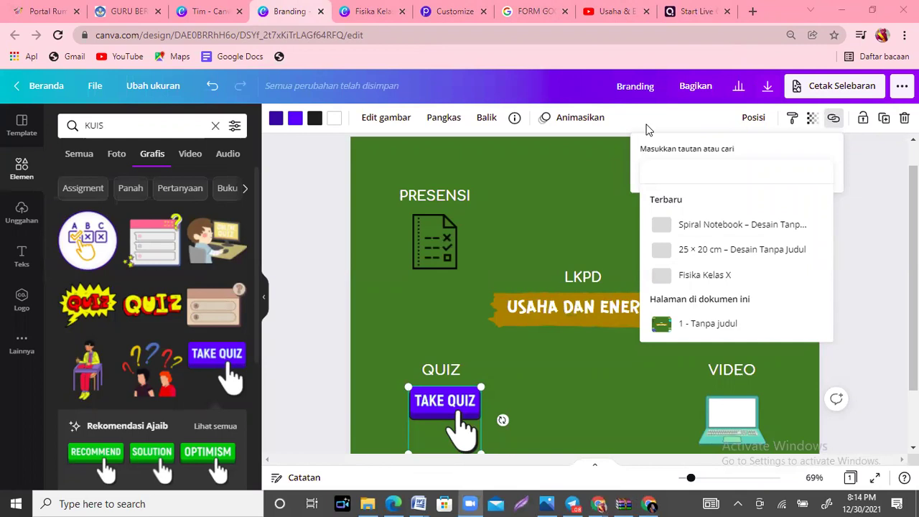
key(ctrl+v)
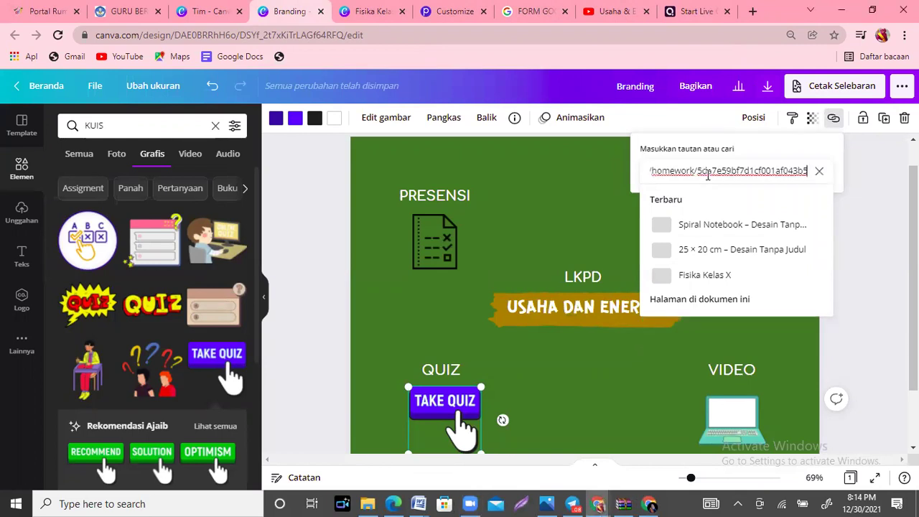
click(644, 405)
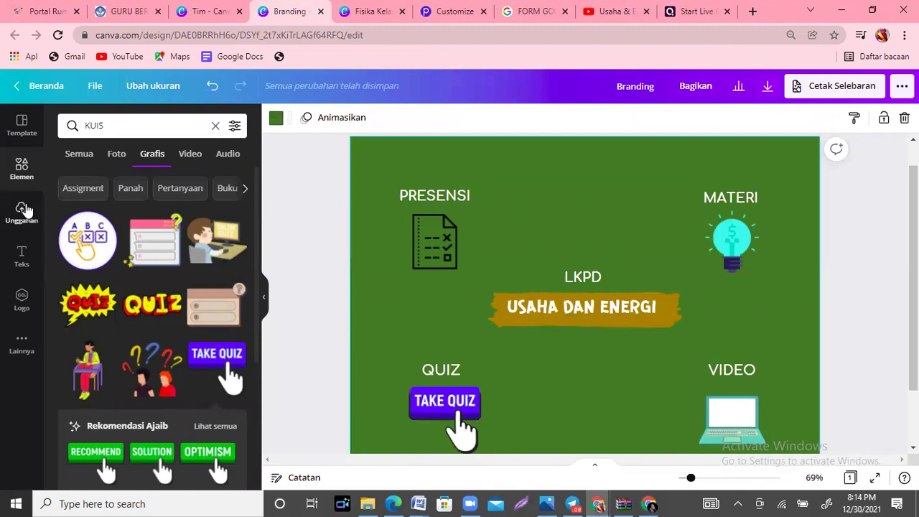
Insert the uploaded picture of the woman in a black hijab into the LKPD page and remove its background.
click(21, 214)
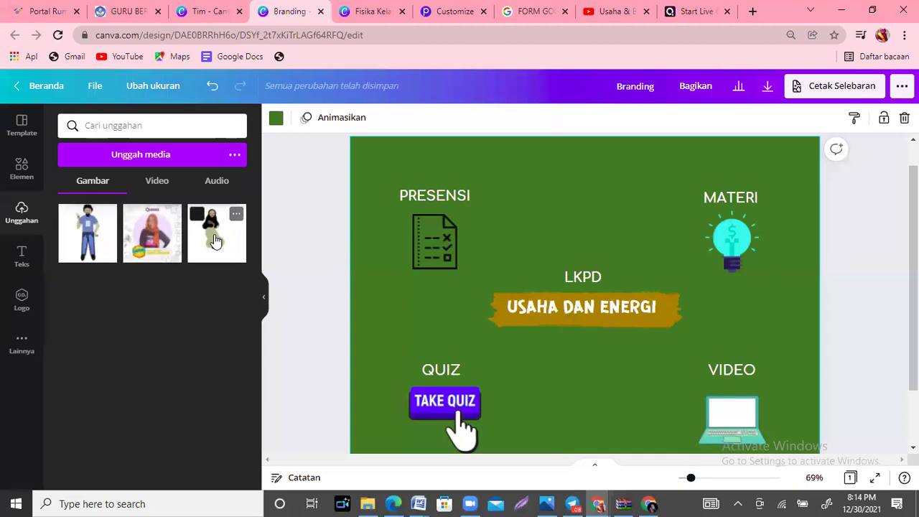
click(214, 241)
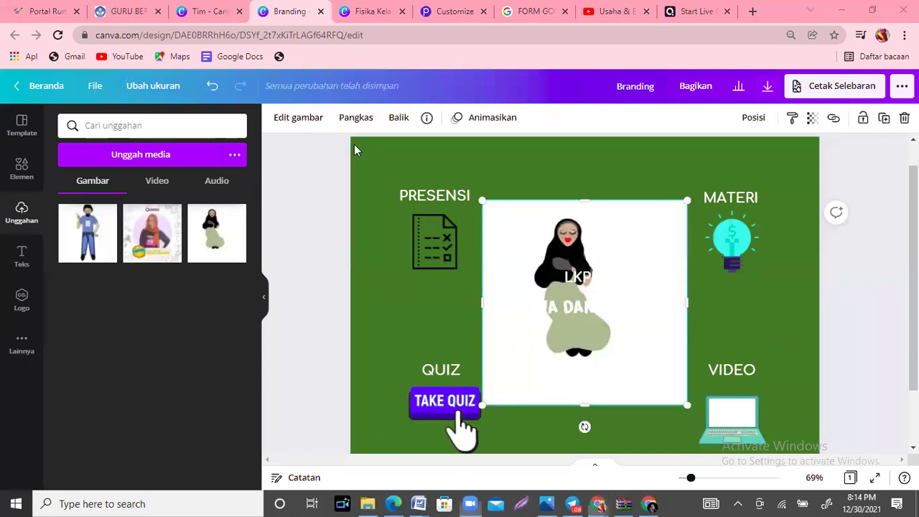
click(298, 119)
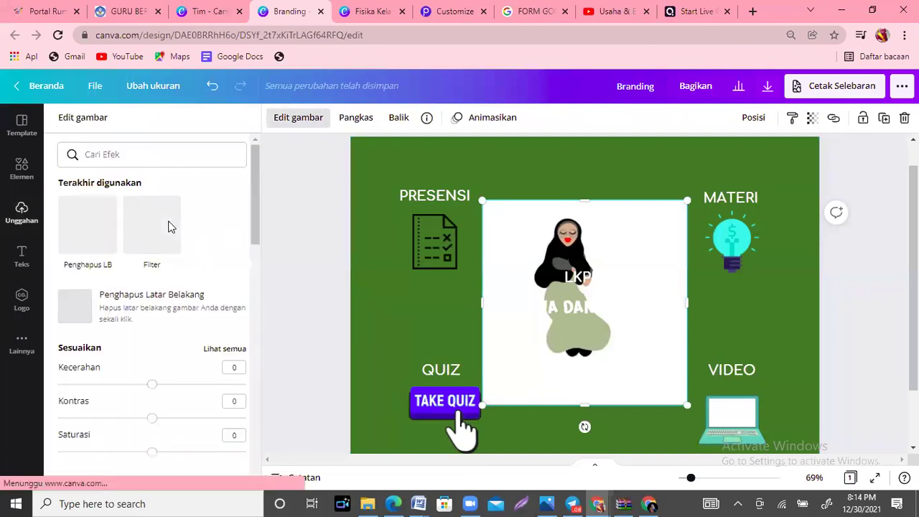
click(78, 226)
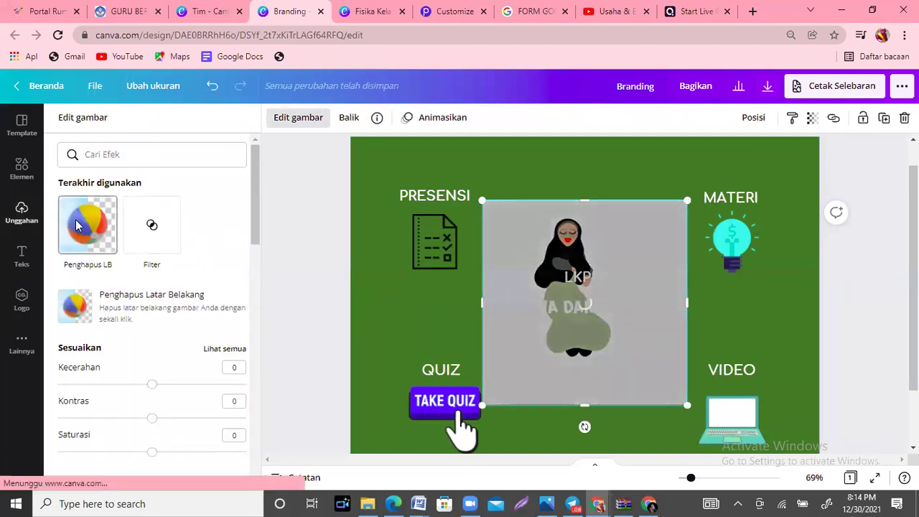
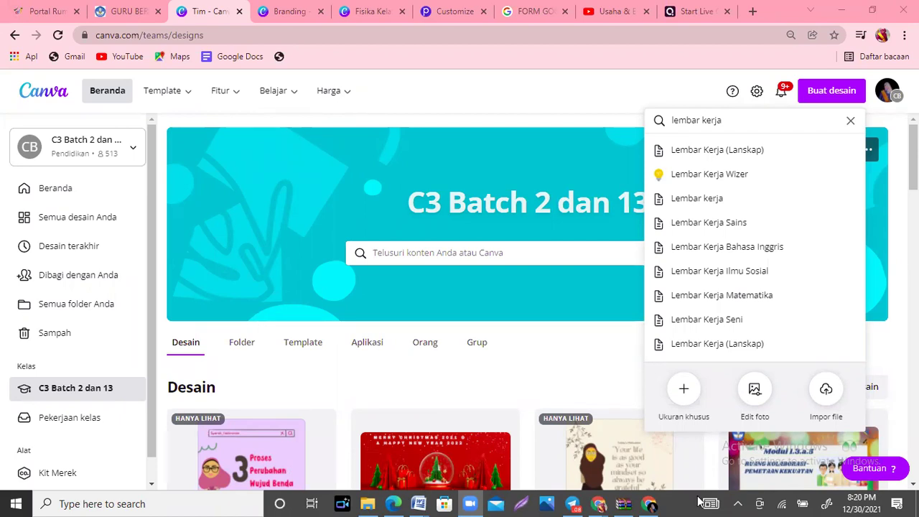
Switch to the other browser window and open WhatsApp Web.
mouse_move(599, 503)
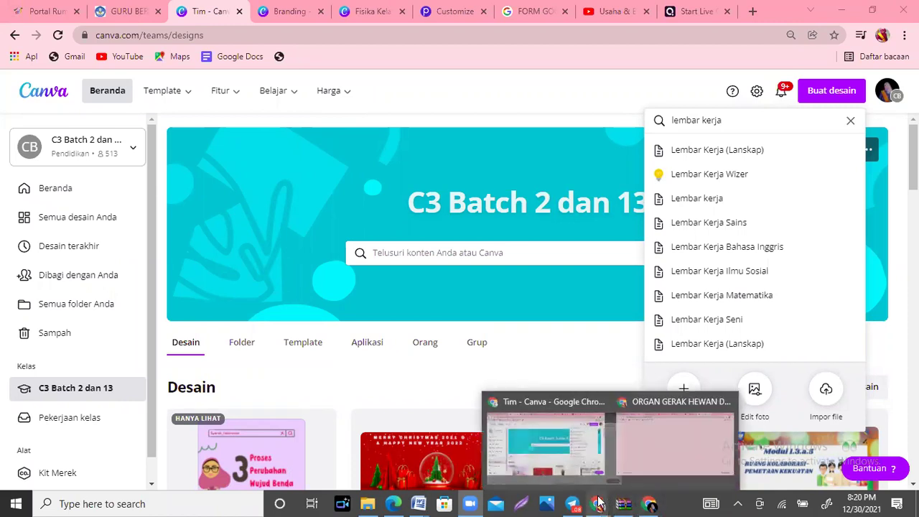
click(650, 448)
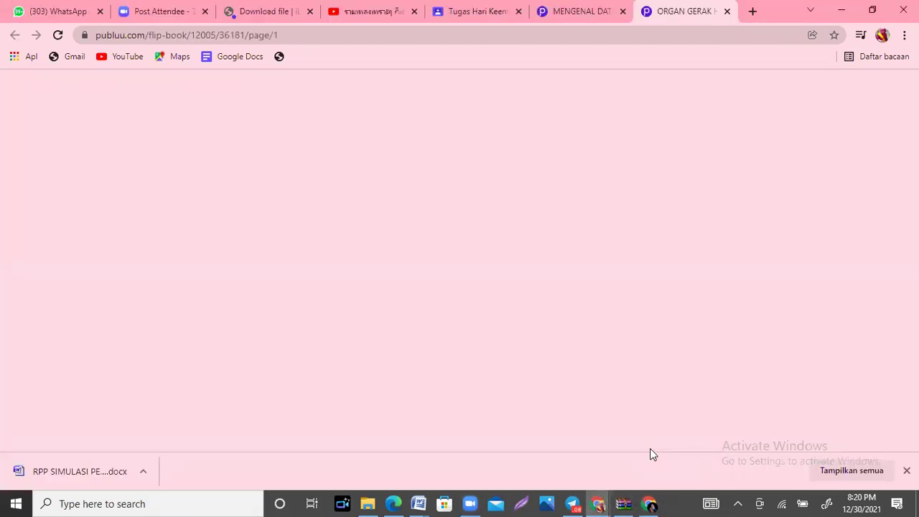
click(19, 7)
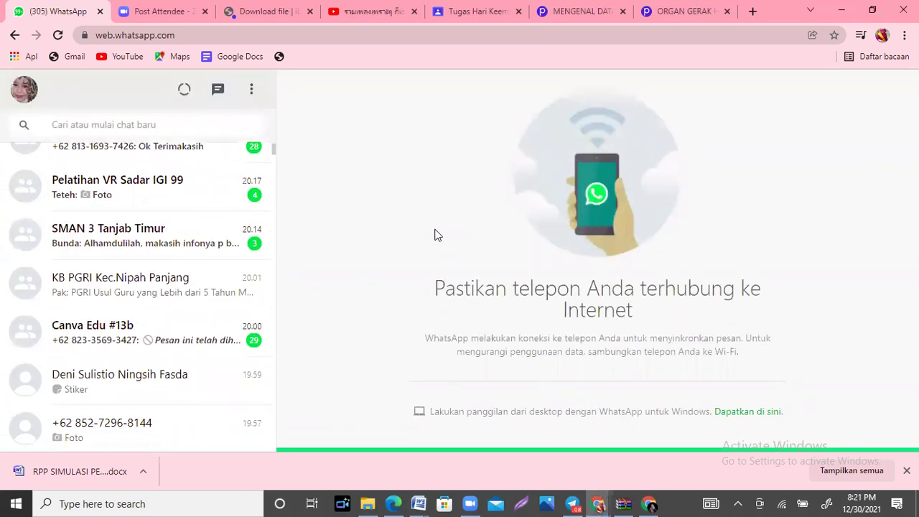
Send Branding.pdf from the Downloads folder as a document to the Canva Edu #13b group.
click(173, 336)
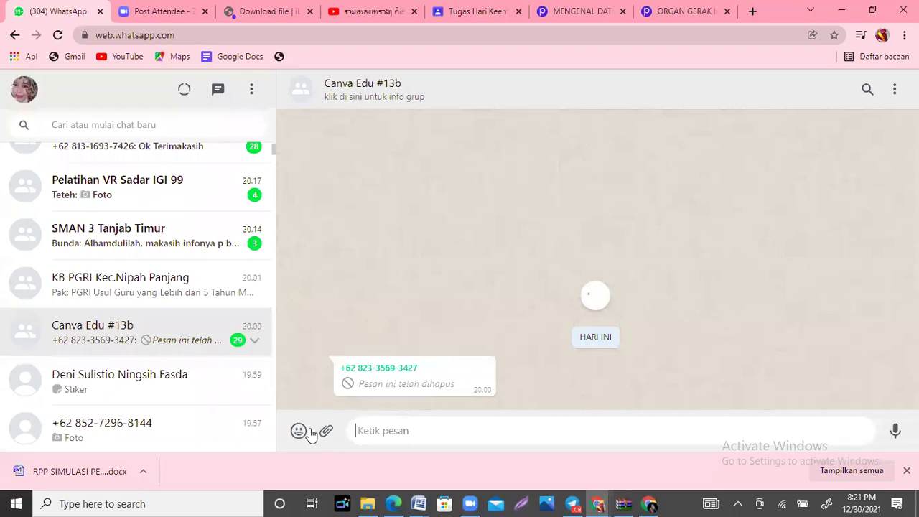
click(324, 433)
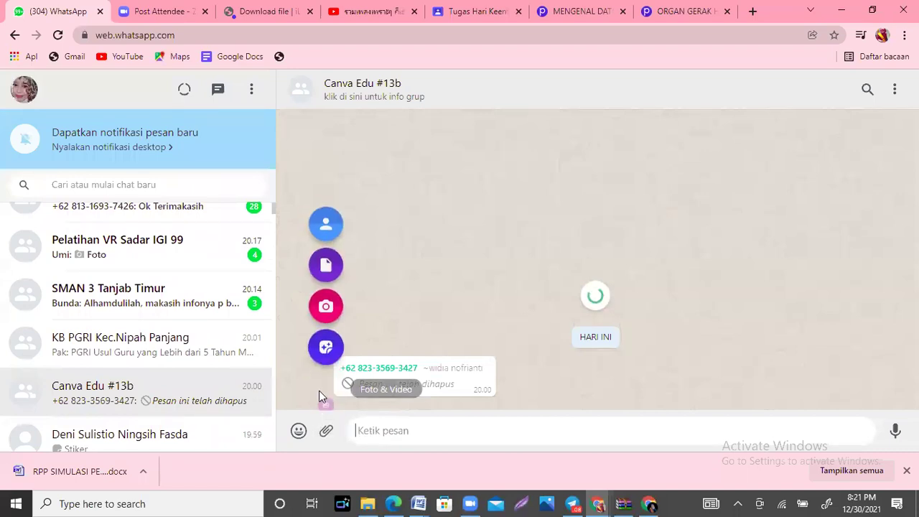
click(326, 431)
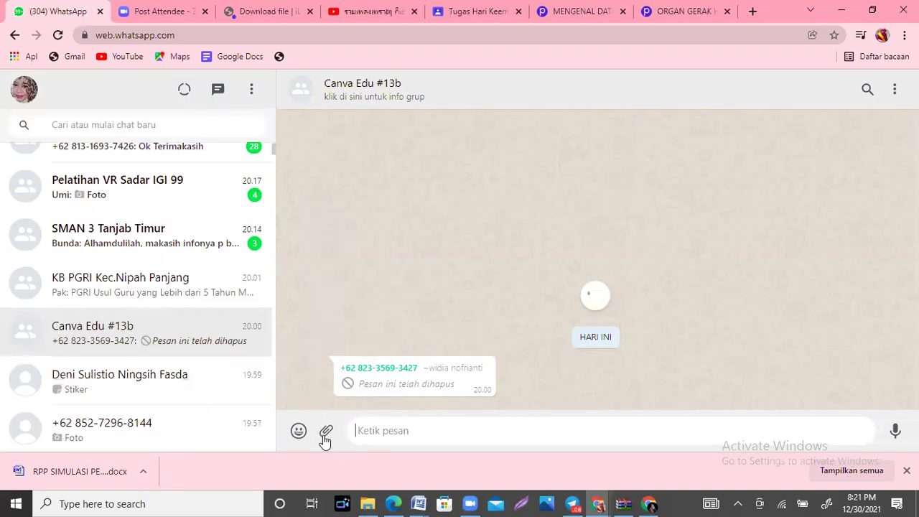
click(324, 435)
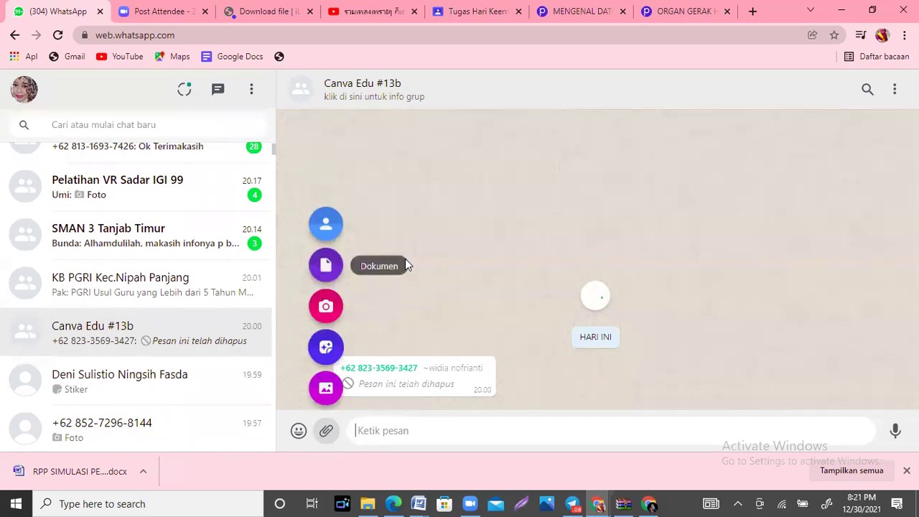
click(321, 257)
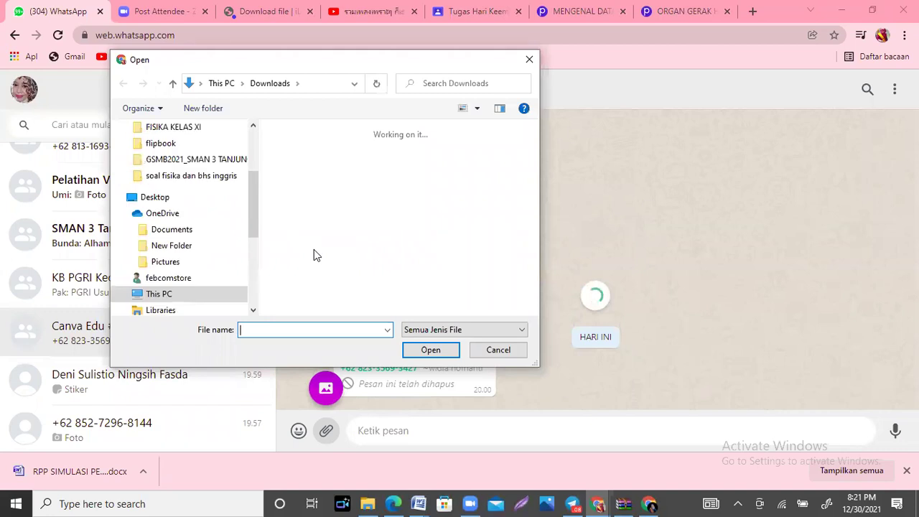
click(291, 172)
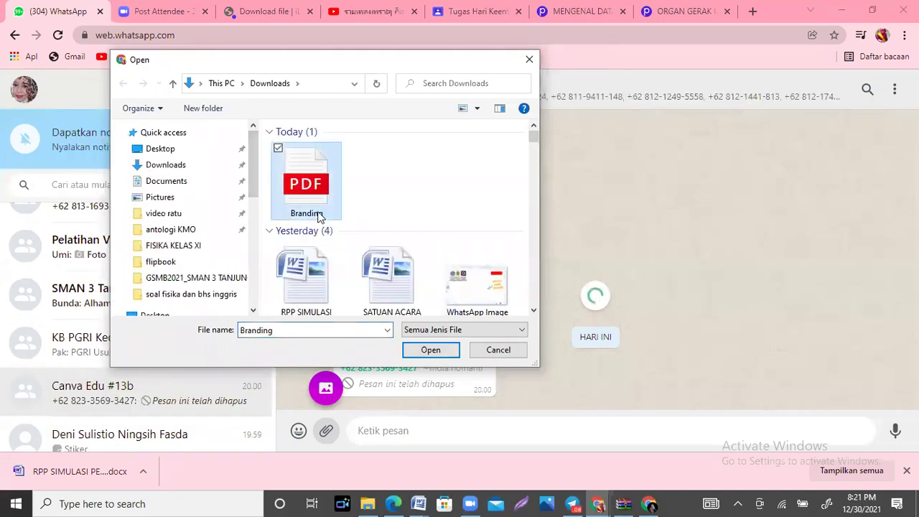
click(431, 350)
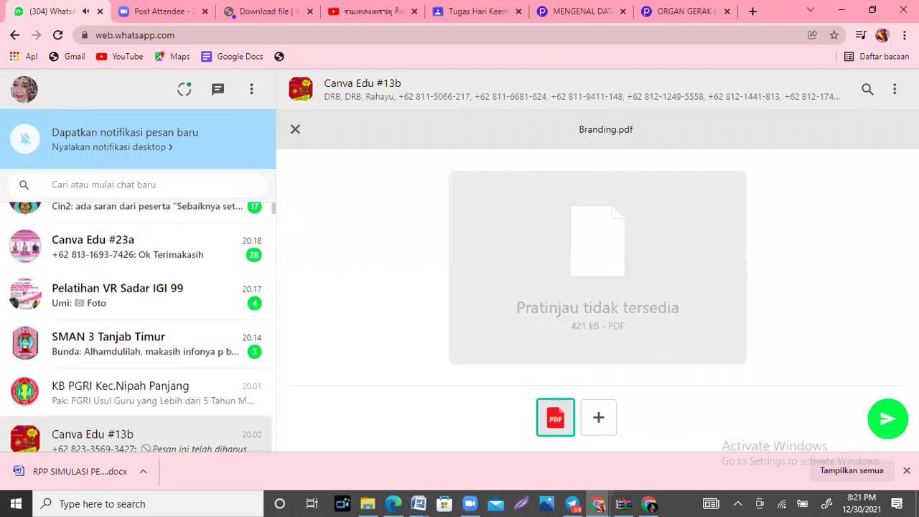
click(890, 419)
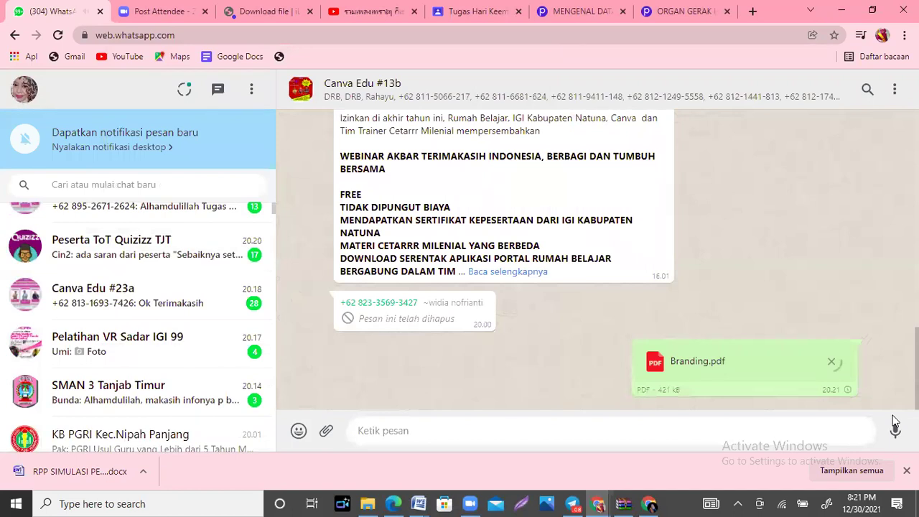
Delete the Branding.pdf message in the Canva Edu #13b chat for yourself, including the file on the phone.
click(848, 352)
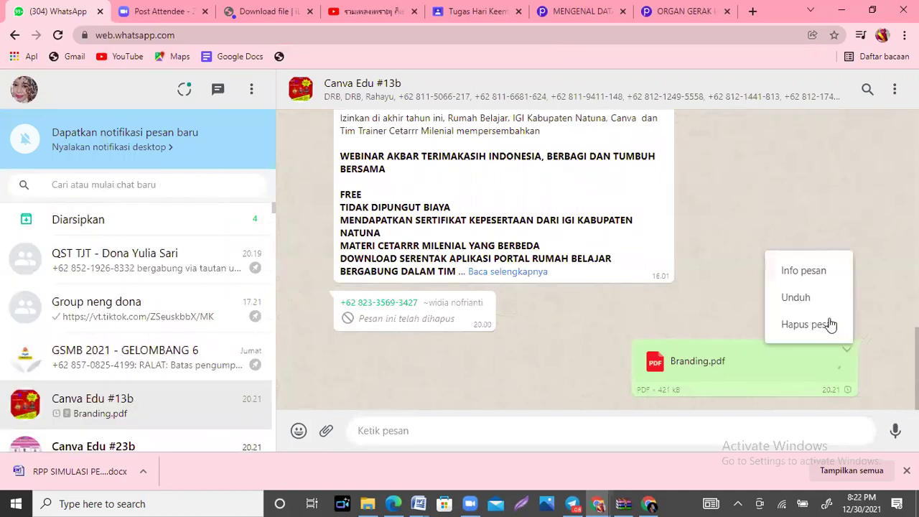
click(804, 324)
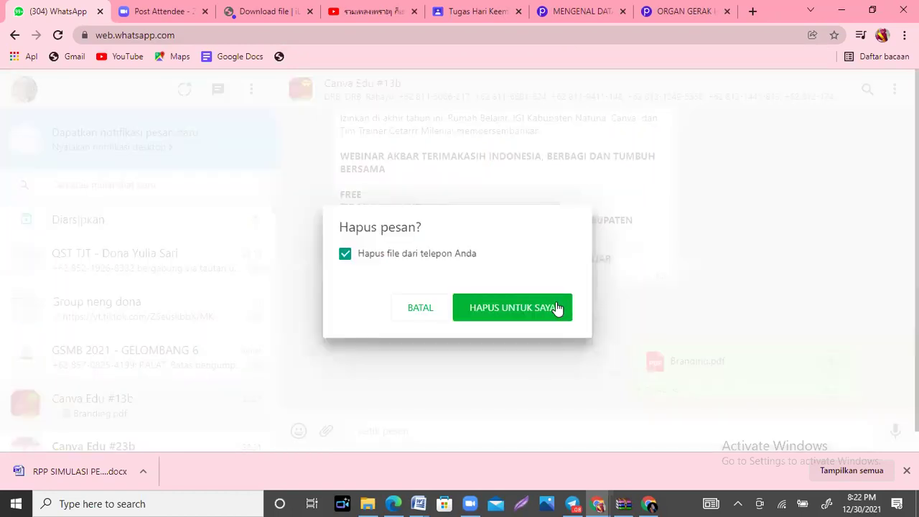
click(557, 308)
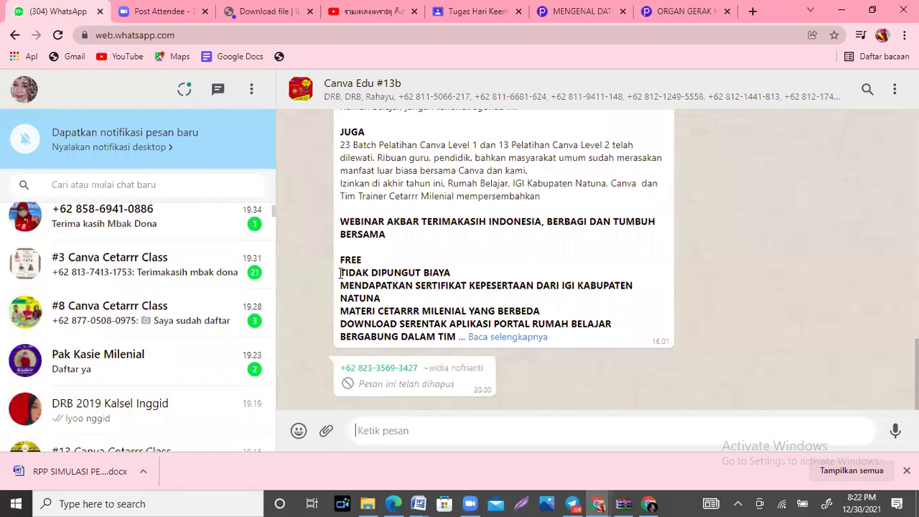
Send Branding.pdf from the Downloads folder as a document to the #13 Canva Cetarrr Class group.
scroll(136, 323, down, 2)
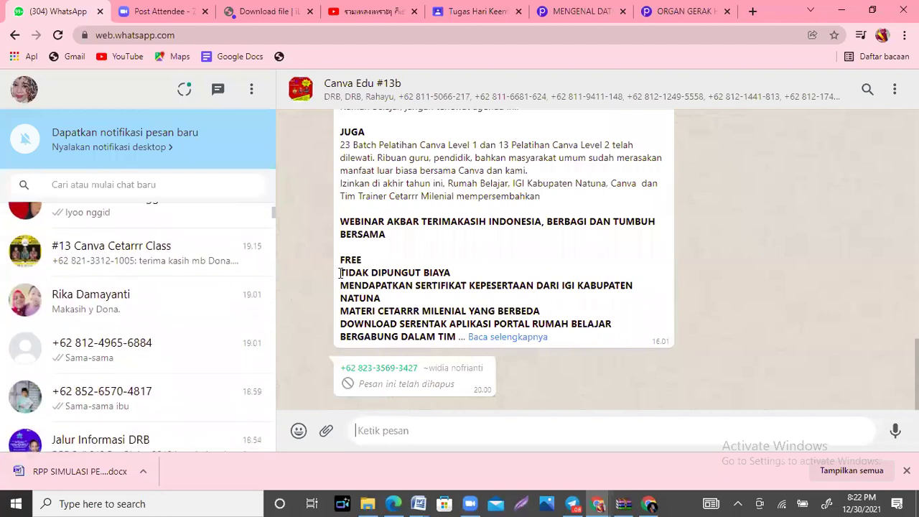
click(144, 250)
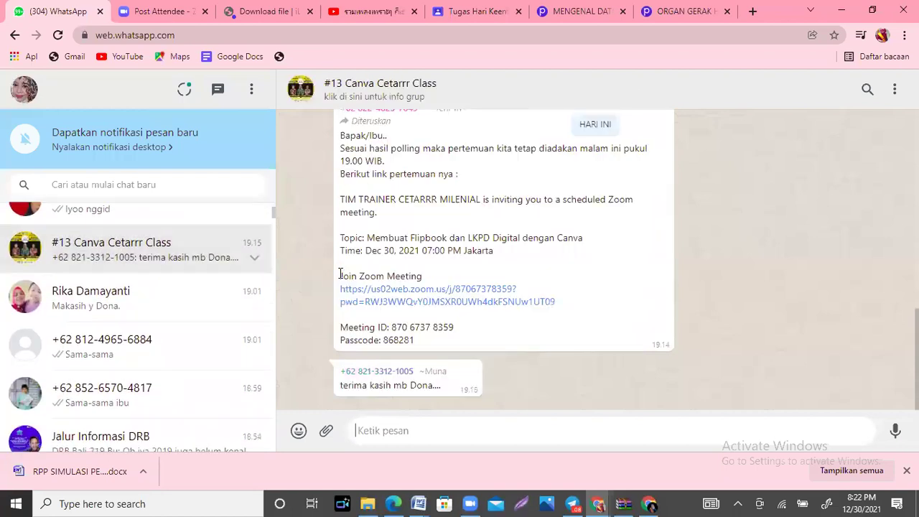
click(328, 433)
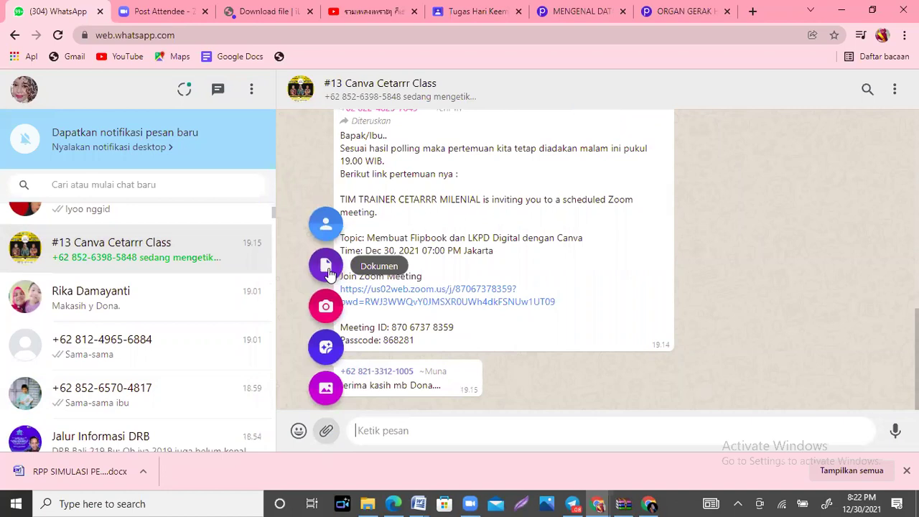
click(326, 266)
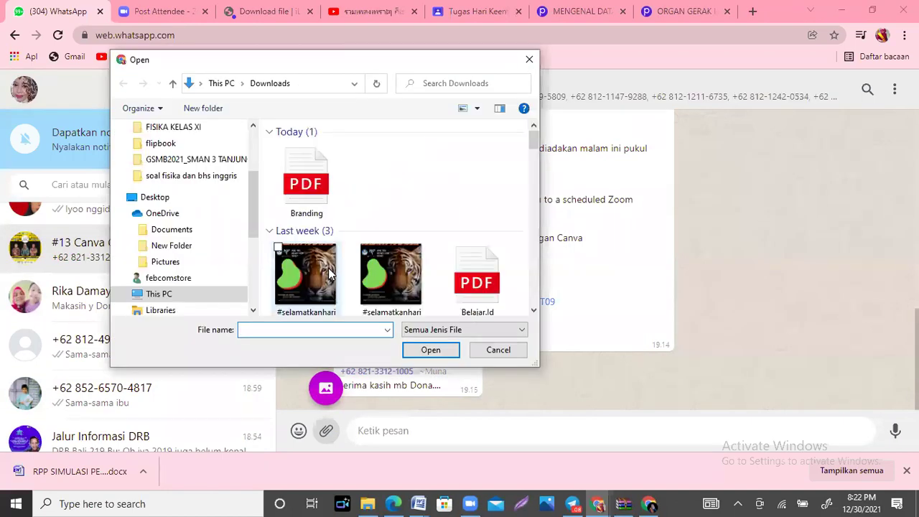
click(308, 184)
click(431, 350)
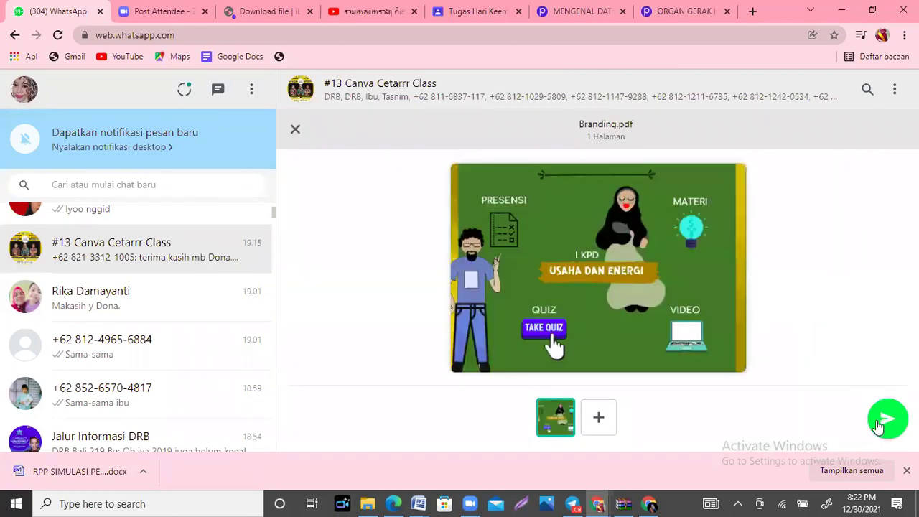
click(884, 422)
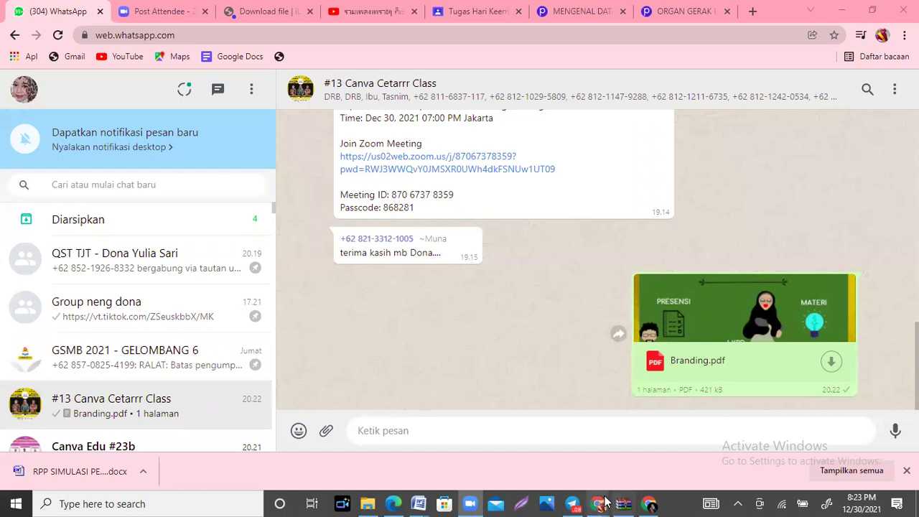
Switch back to the Canva browser window and look through the Fisika Kelas X design's publishing options around Buku flip Publuu.
mouse_move(599, 503)
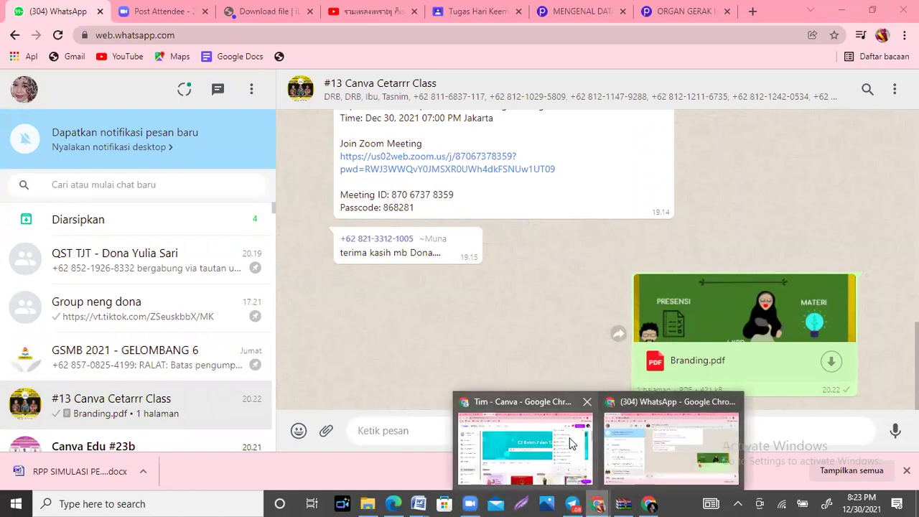
click(528, 442)
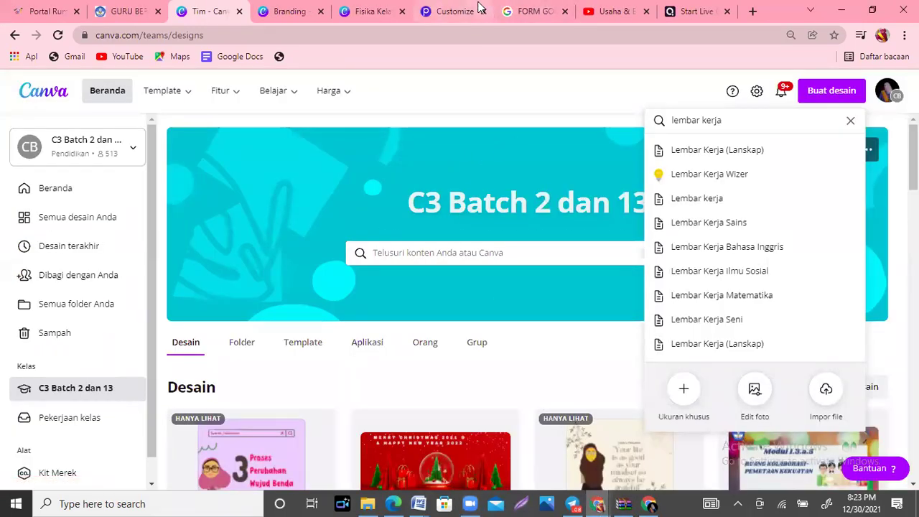
click(451, 7)
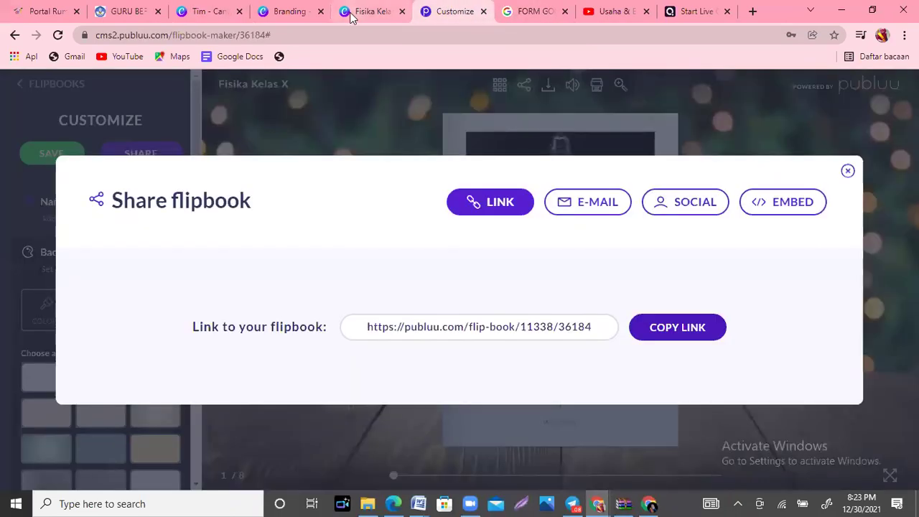
click(369, 11)
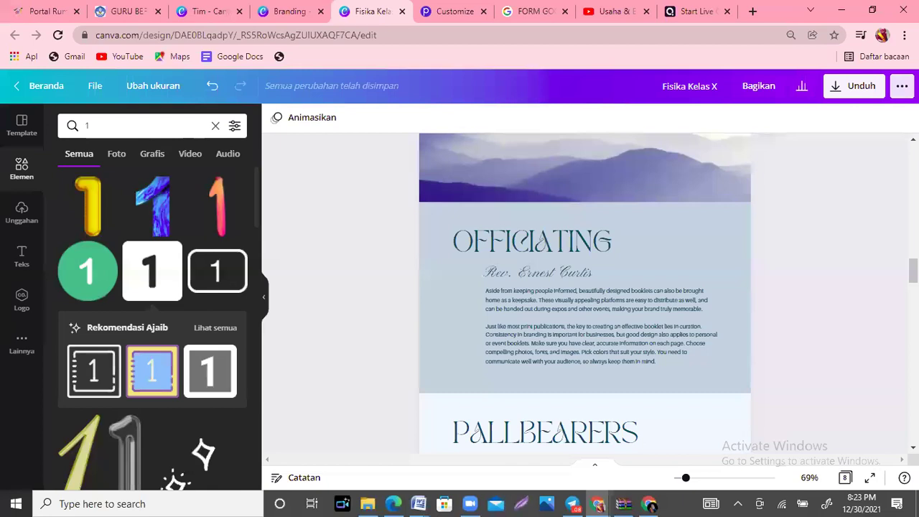
click(902, 86)
scroll(805, 287, down, 10)
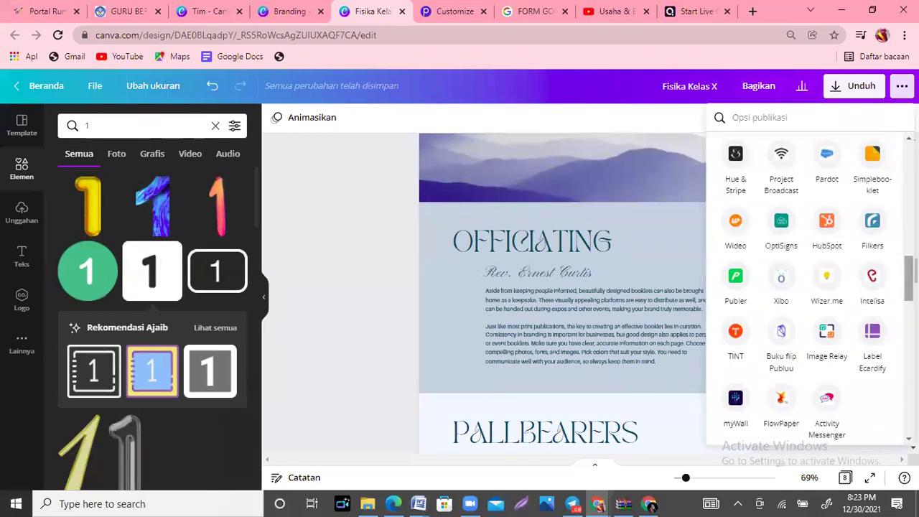
scroll(804, 287, down, 3)
scroll(805, 287, up, 3)
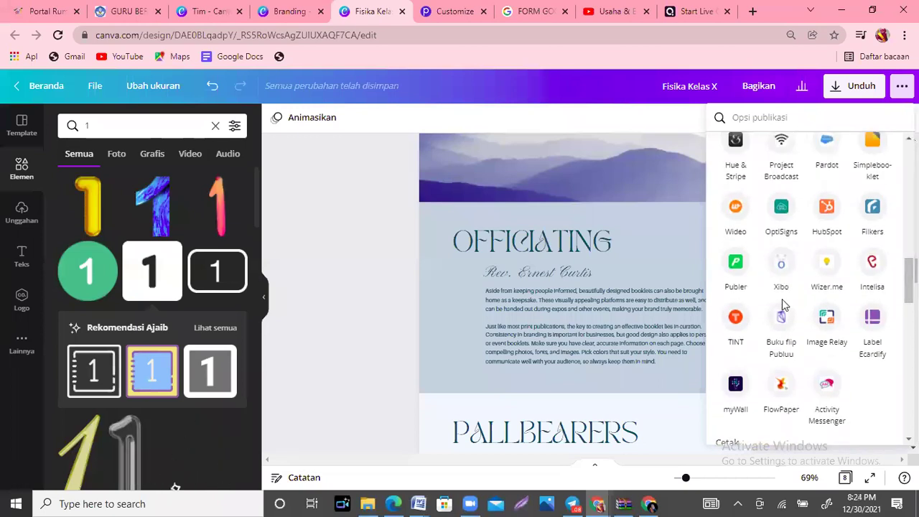
Reopen the sharing options of the Fisika Kelas X flipbook in Publuu and copy its link.
click(453, 11)
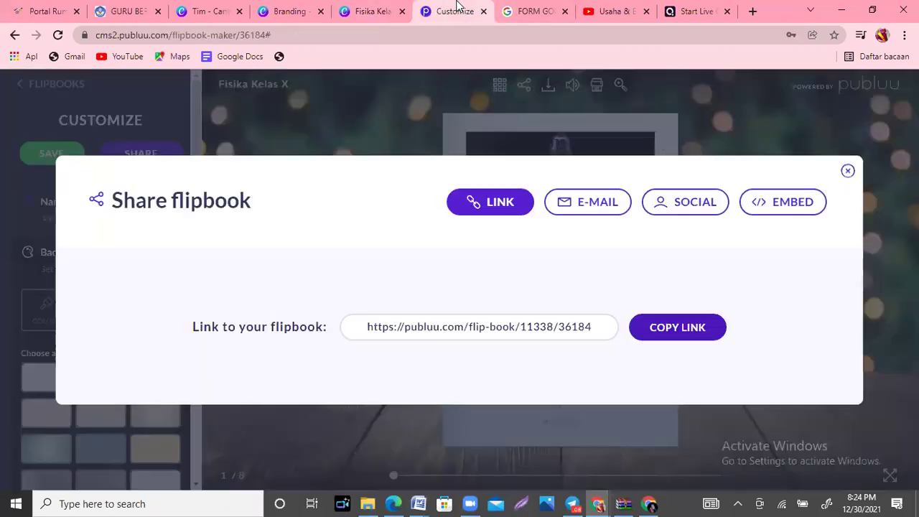
click(847, 171)
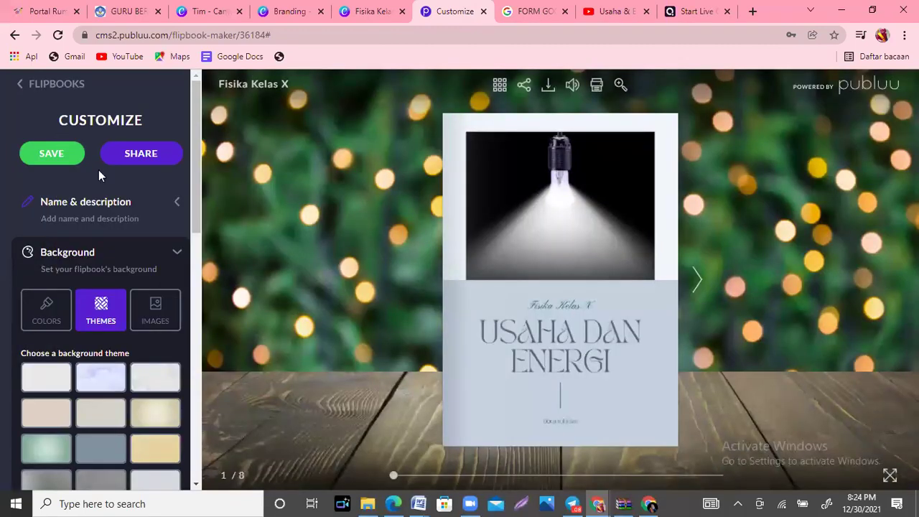
click(139, 153)
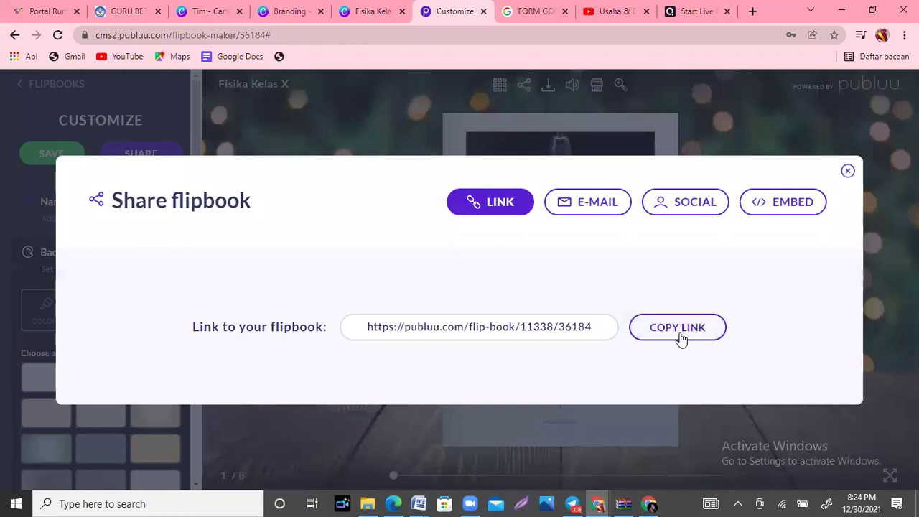
click(707, 337)
click(695, 337)
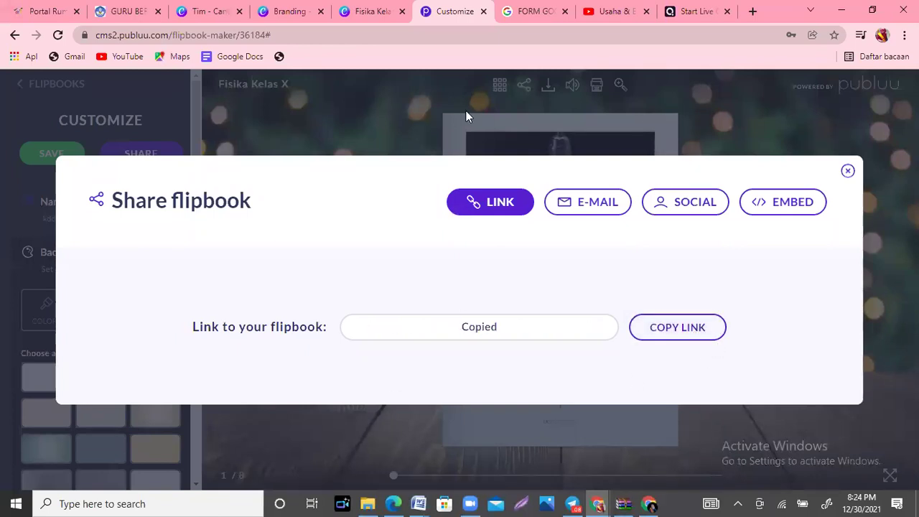
Return to the Branding design and inspect the link attached to the light-bulb graphic under MATERI.
click(278, 8)
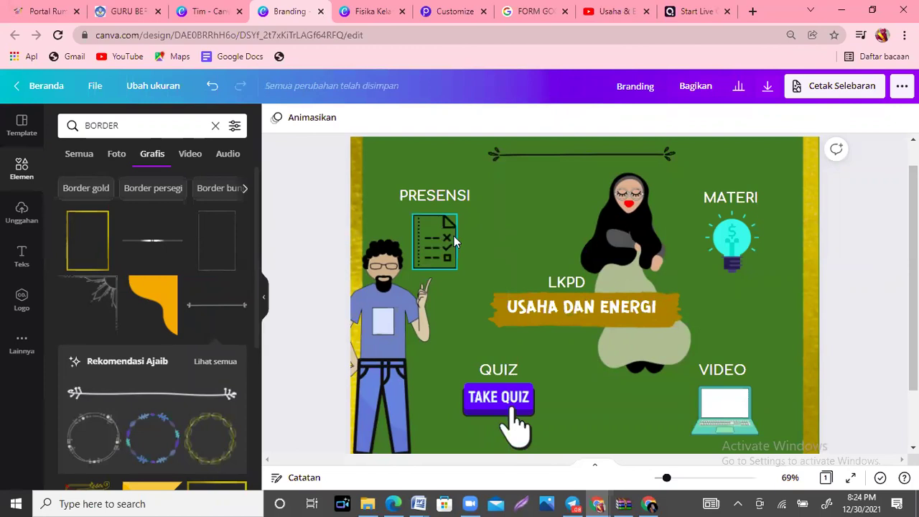
click(736, 400)
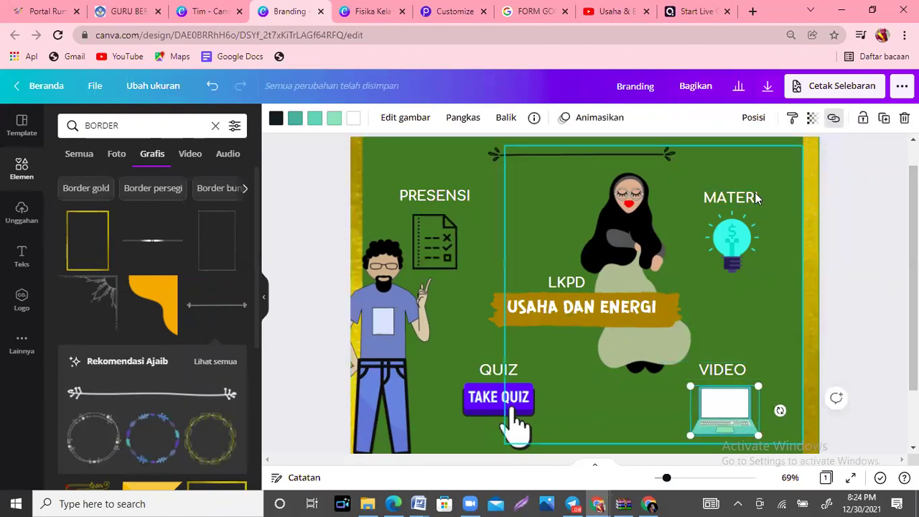
click(740, 256)
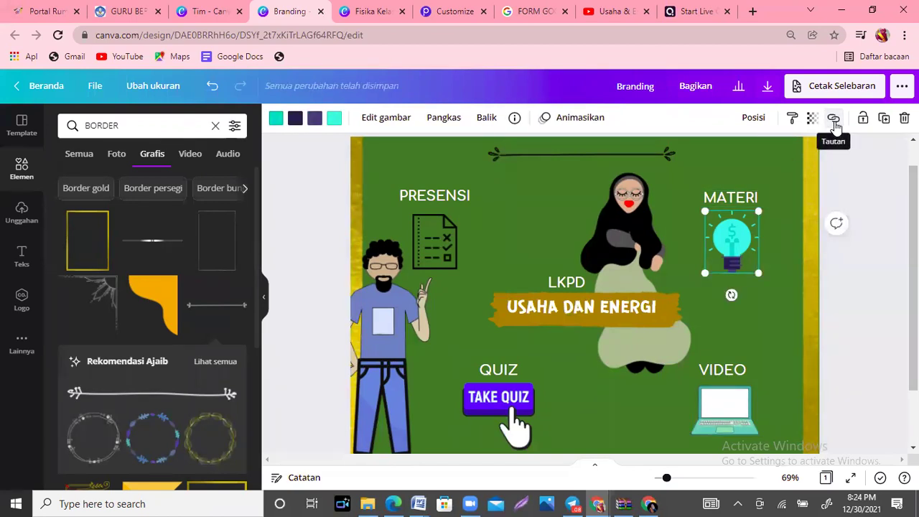
click(834, 122)
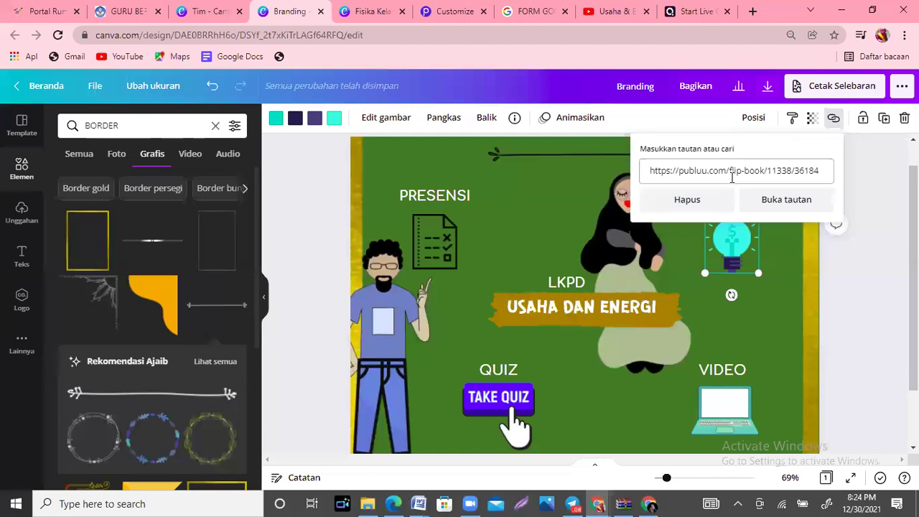
click(779, 299)
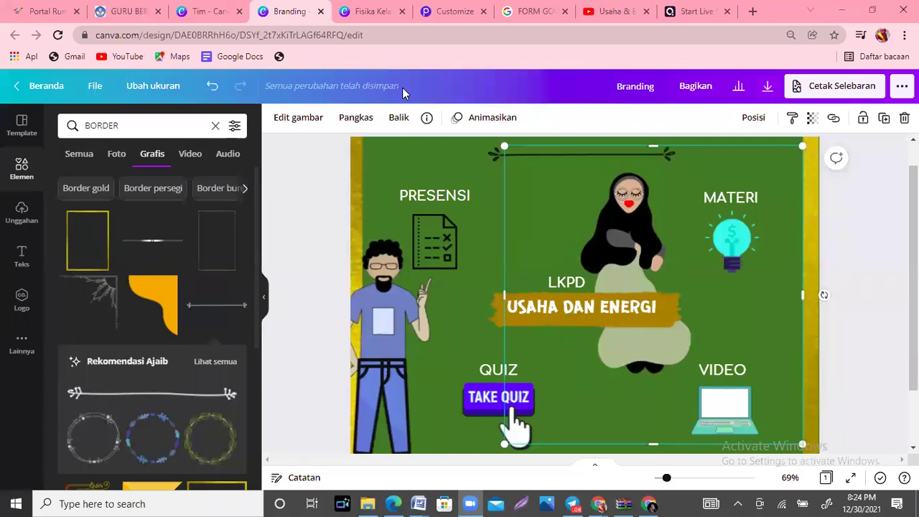
click(525, 13)
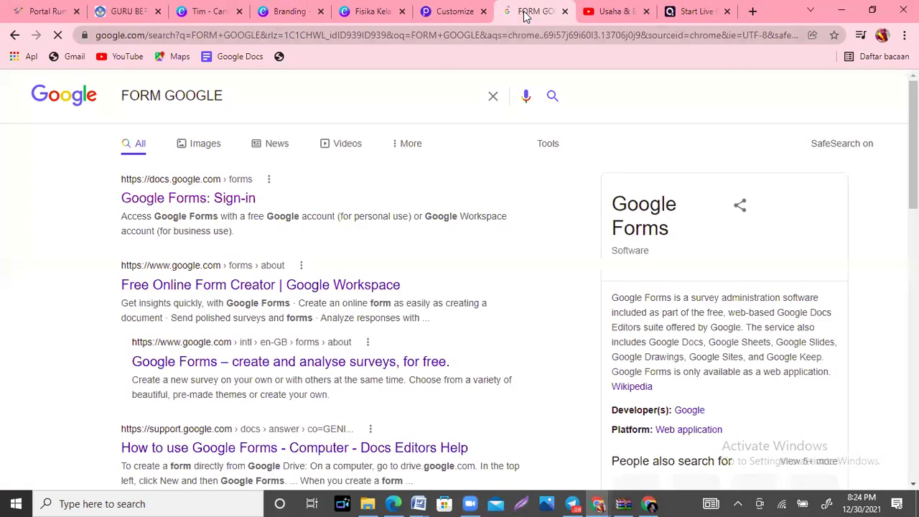
key(ctrl+l)
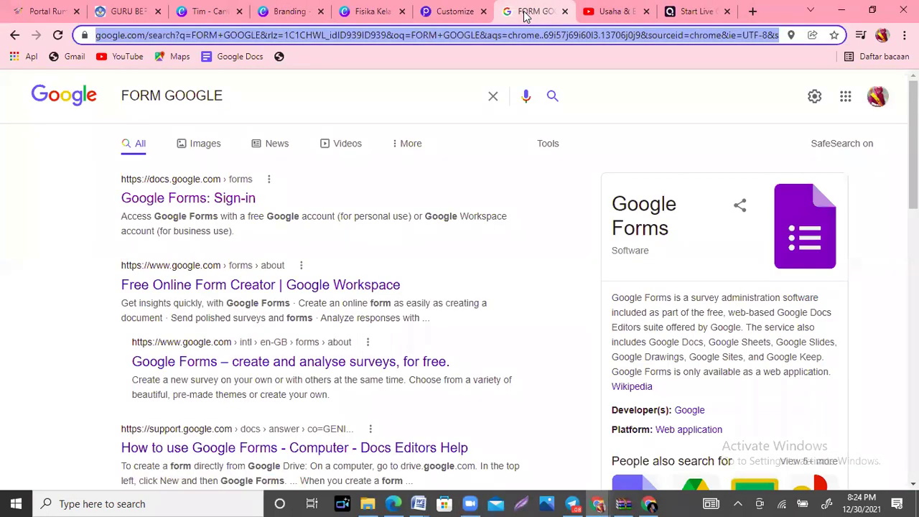
text(g)
key(BackSpace)
key(BackSpace)
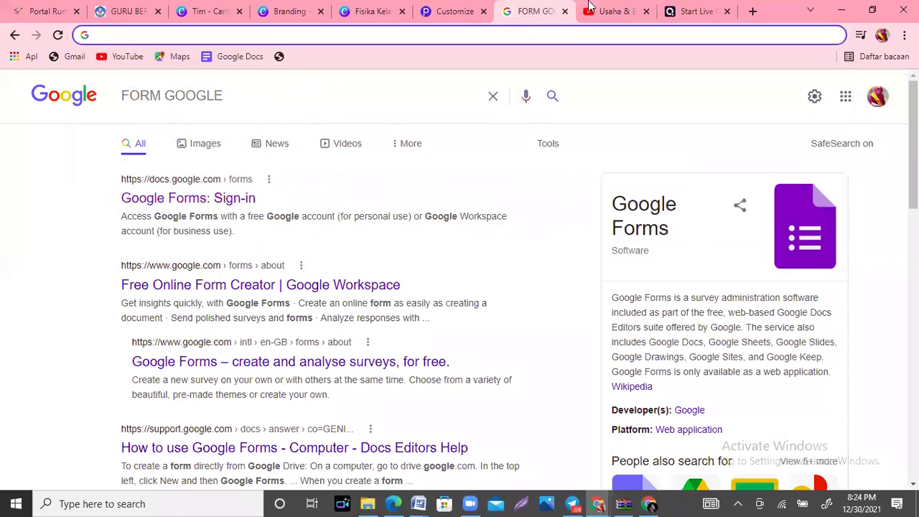
Close the Google search results page and create a new blank form in Google Forms from a fresh browser page.
click(564, 12)
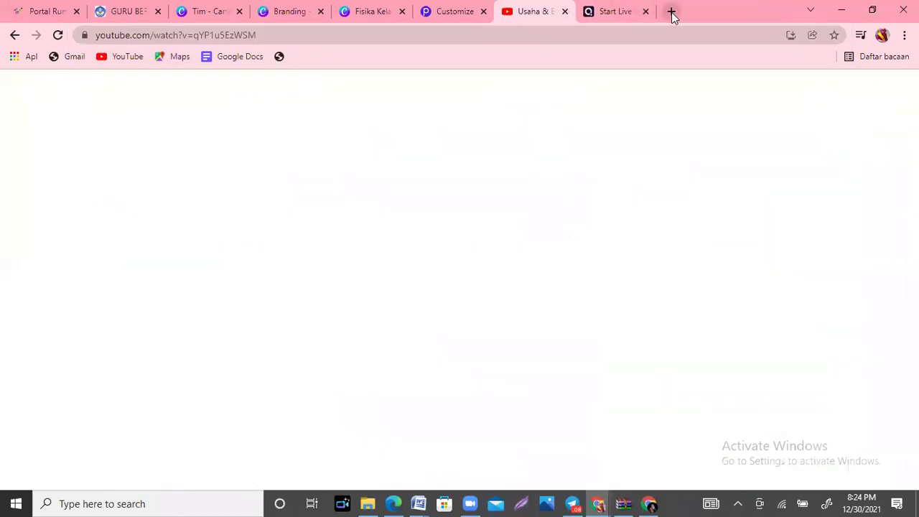
click(671, 12)
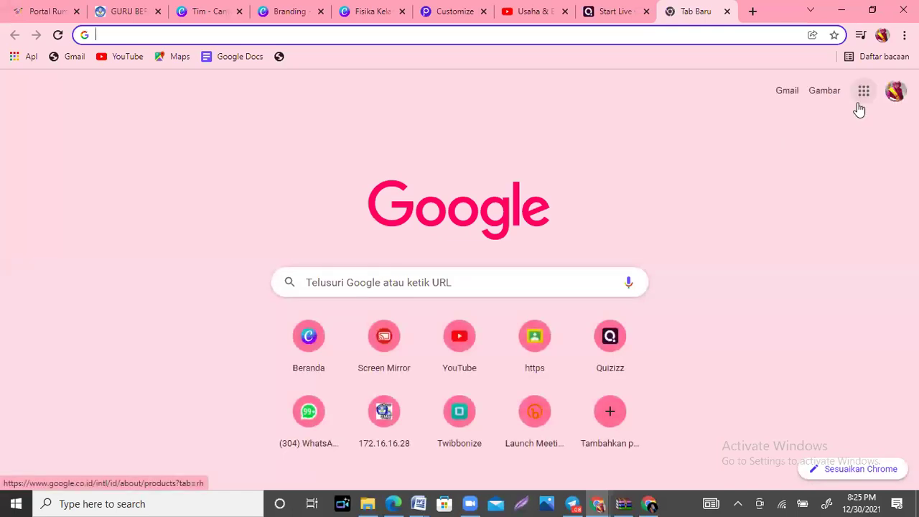
click(860, 106)
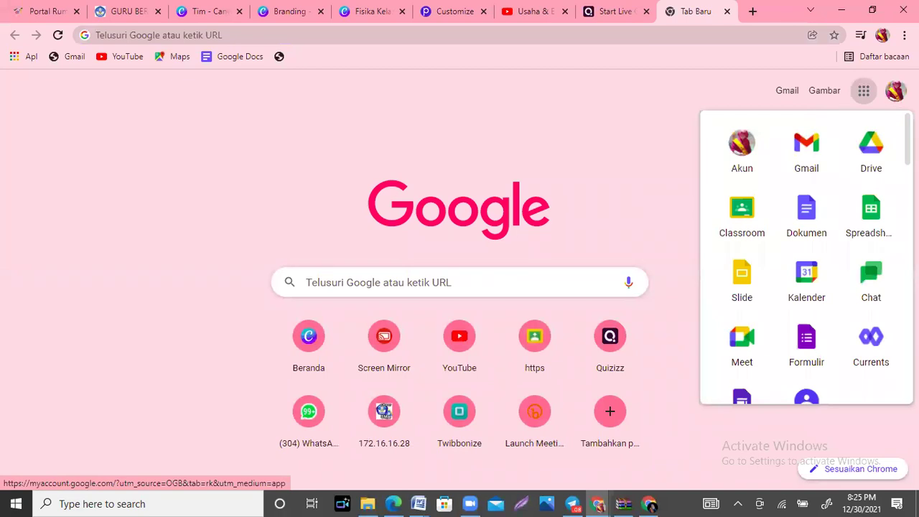
scroll(802, 262, down, 1)
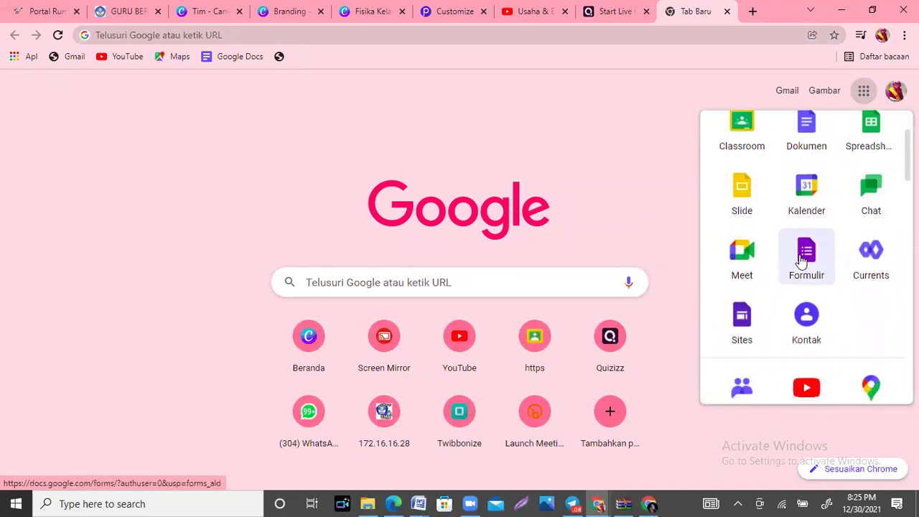
click(803, 261)
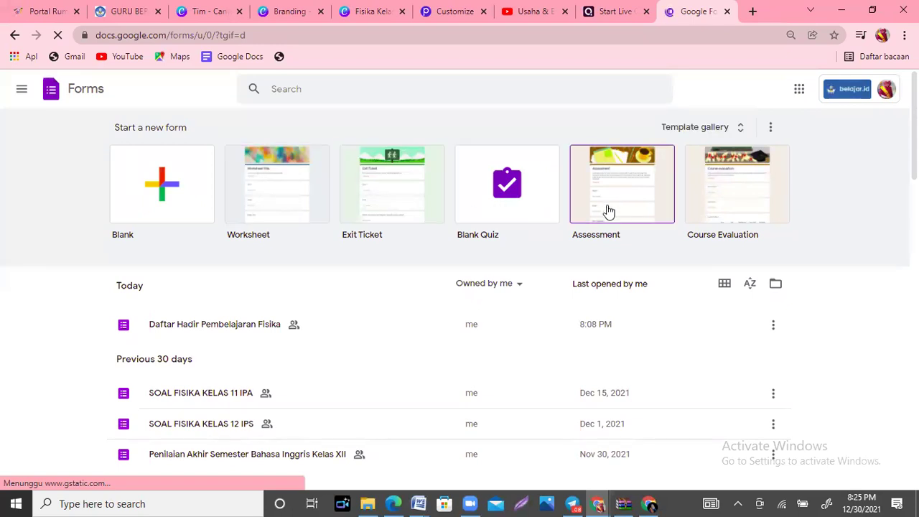
click(156, 195)
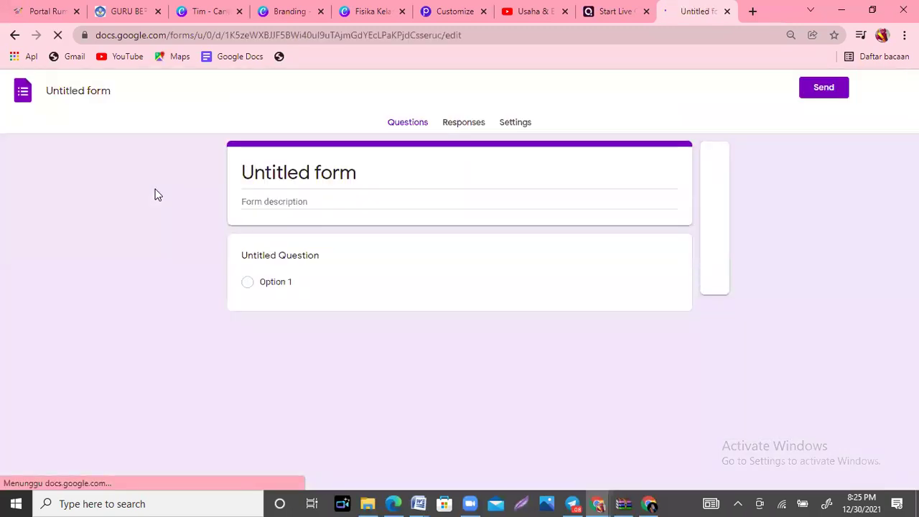
Select the form's title text, then display the form's shareable link in its sending options.
double_click(353, 176)
drag(356, 173, 238, 159)
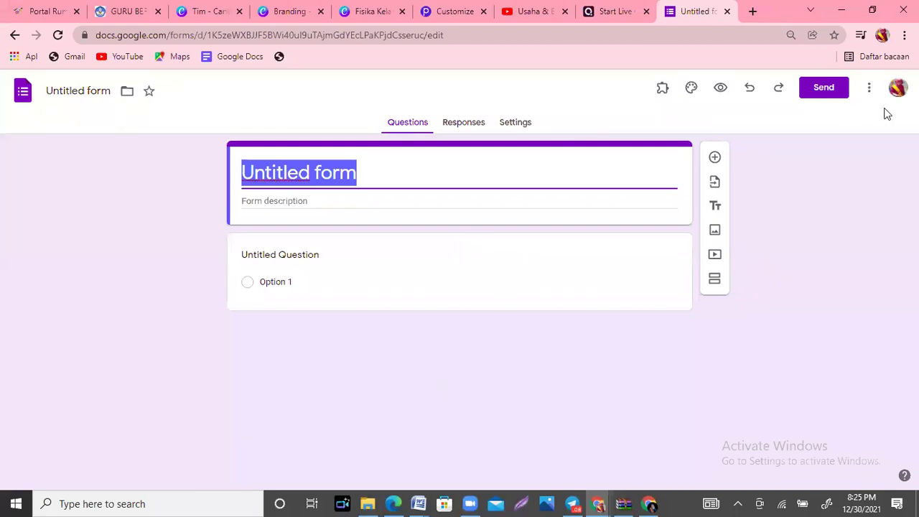
click(819, 93)
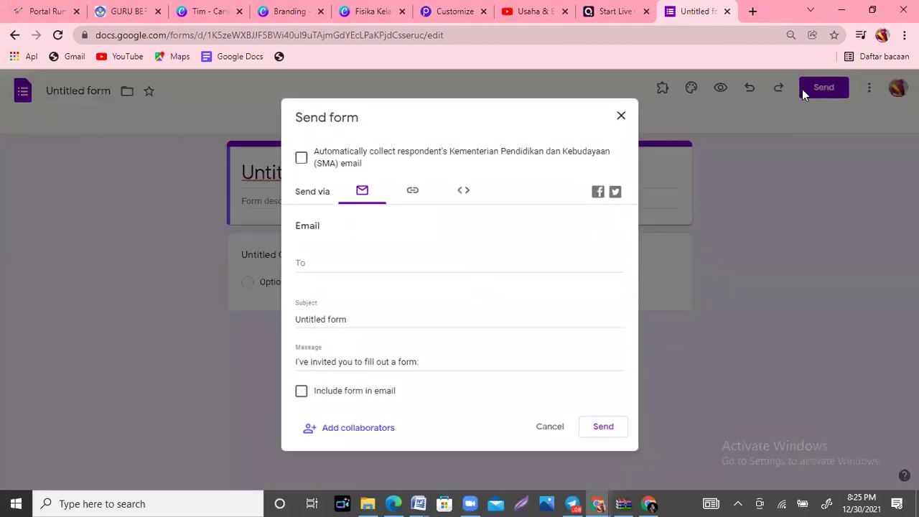
click(413, 194)
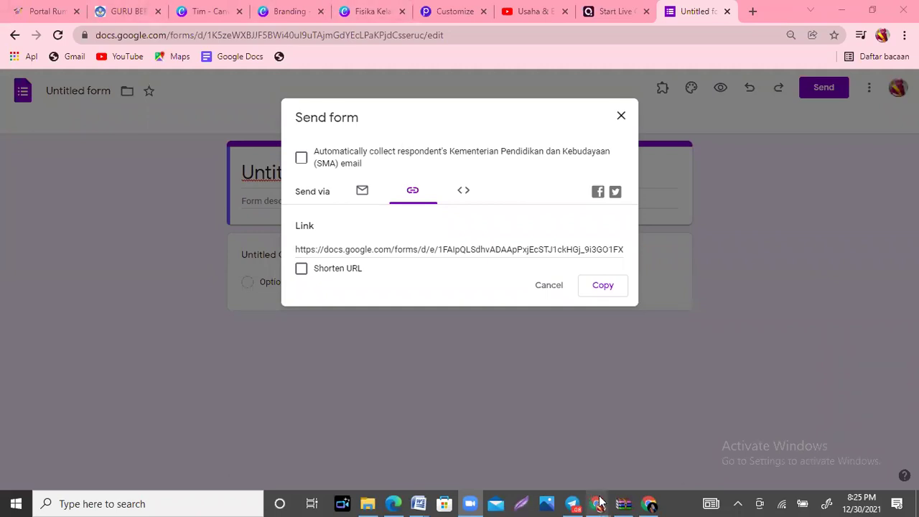
Switch to the other browser window, view both turned-in student submissions in Google Classroom, and open the MENGENAL DATA flipbook.
mouse_move(604, 502)
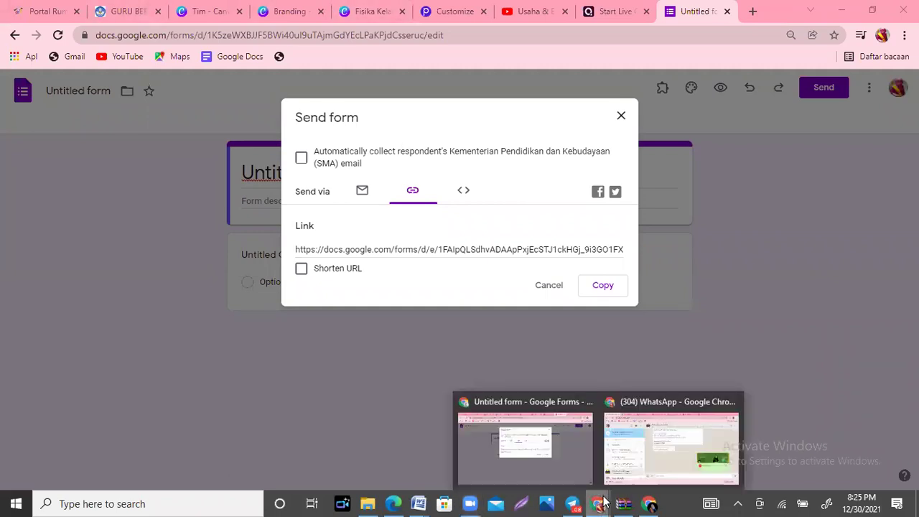
click(641, 449)
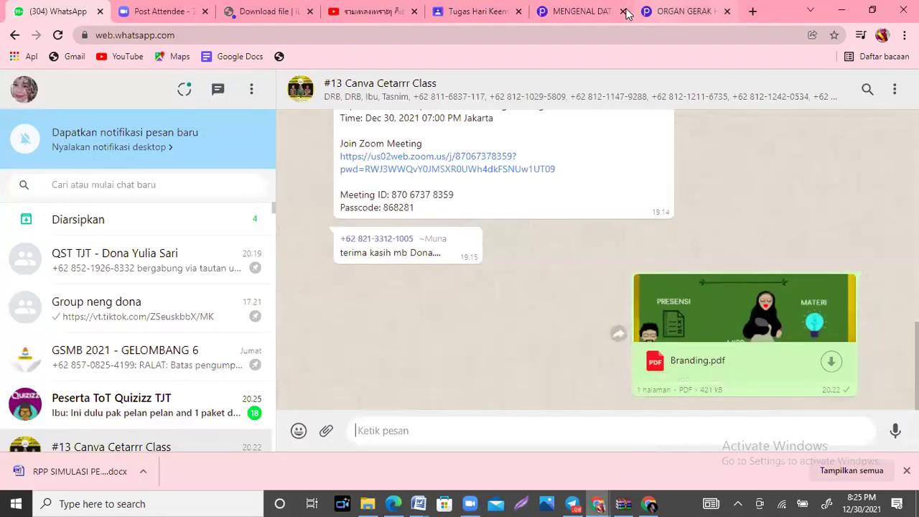
click(494, 10)
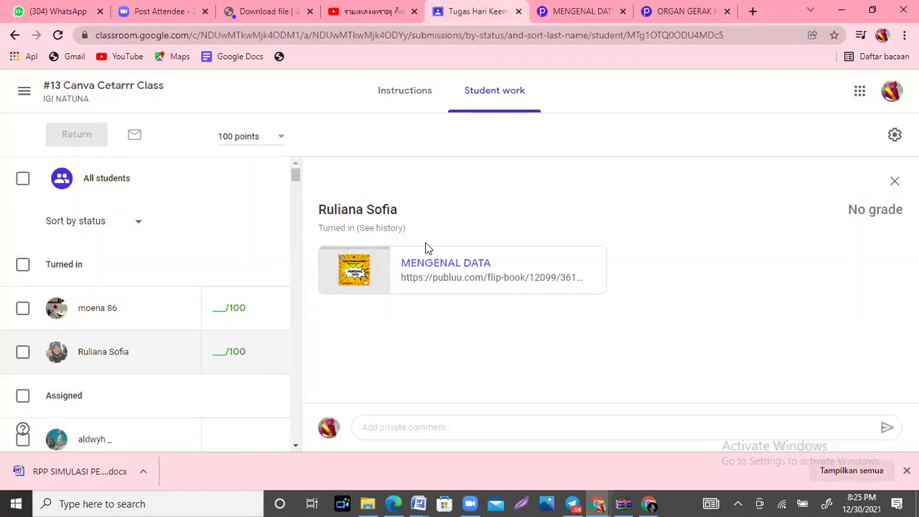
click(105, 310)
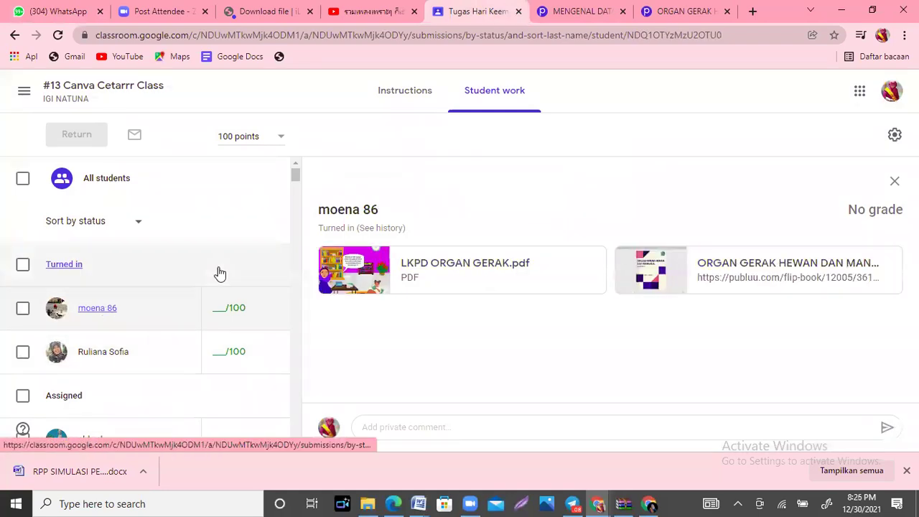
click(105, 352)
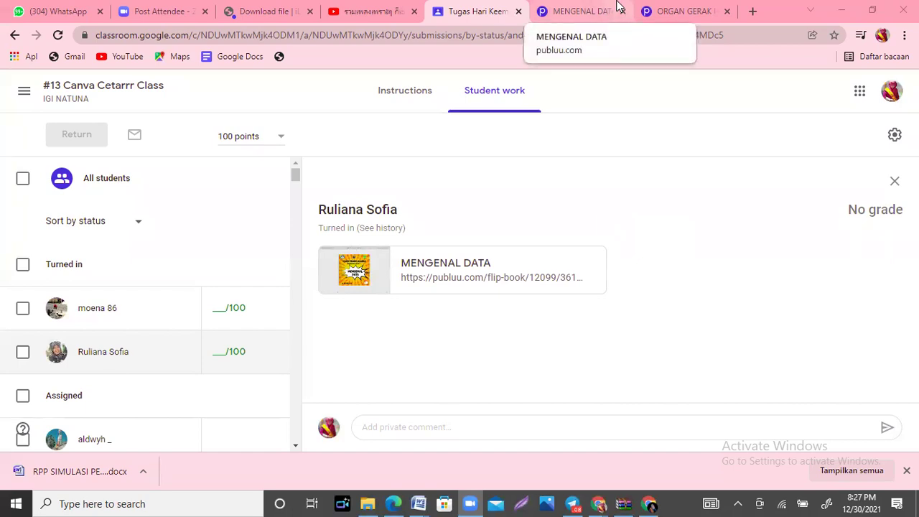
click(579, 11)
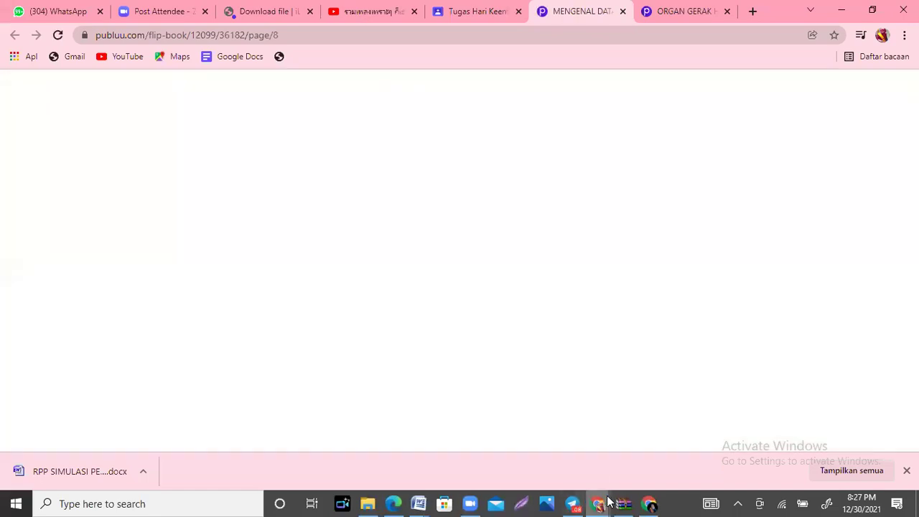
Return to the browser window with the form and view the Branding and Fisika Kelas X designs in Canva.
mouse_move(597, 503)
click(559, 457)
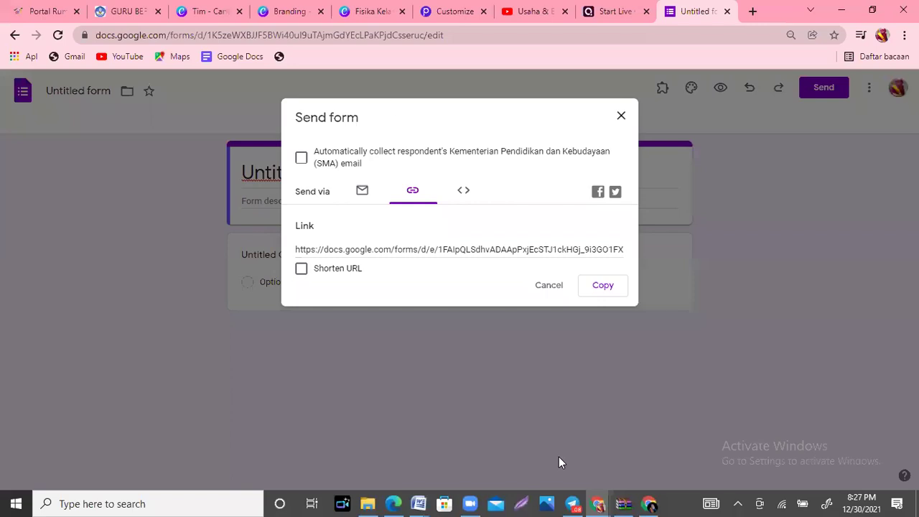
click(363, 10)
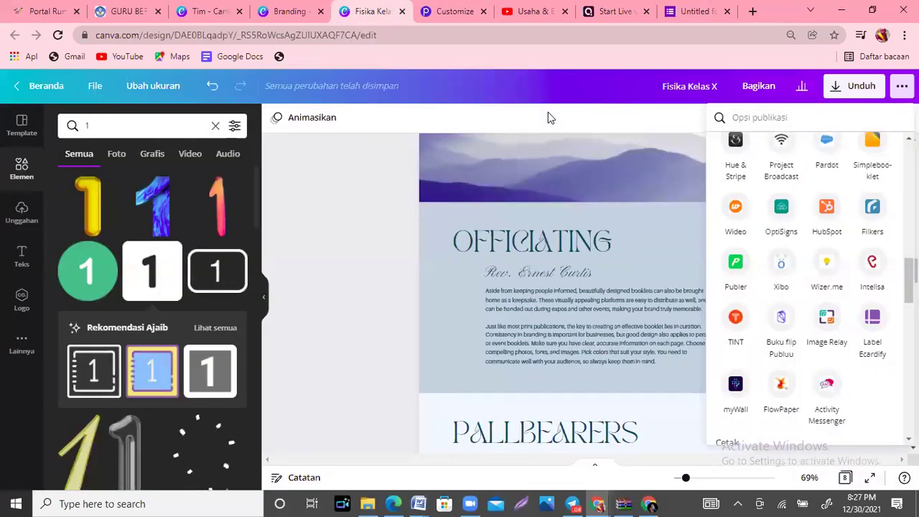
click(291, 11)
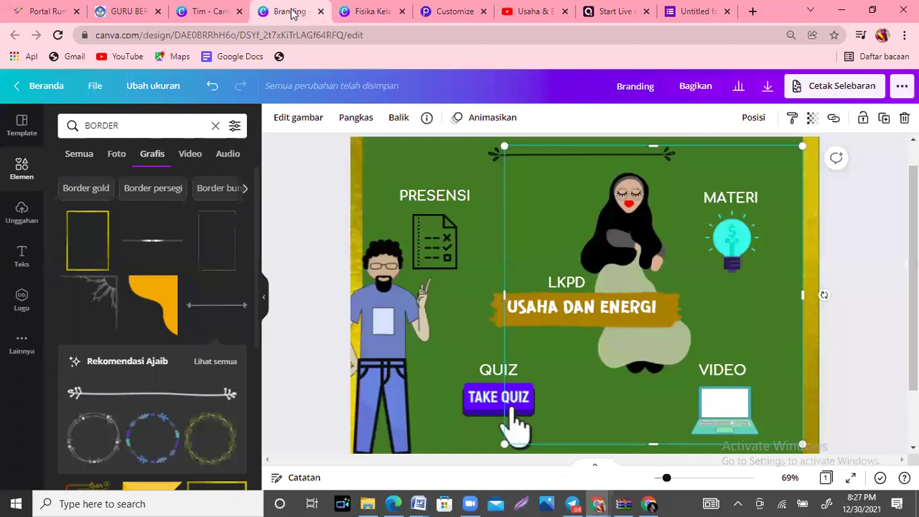
click(375, 10)
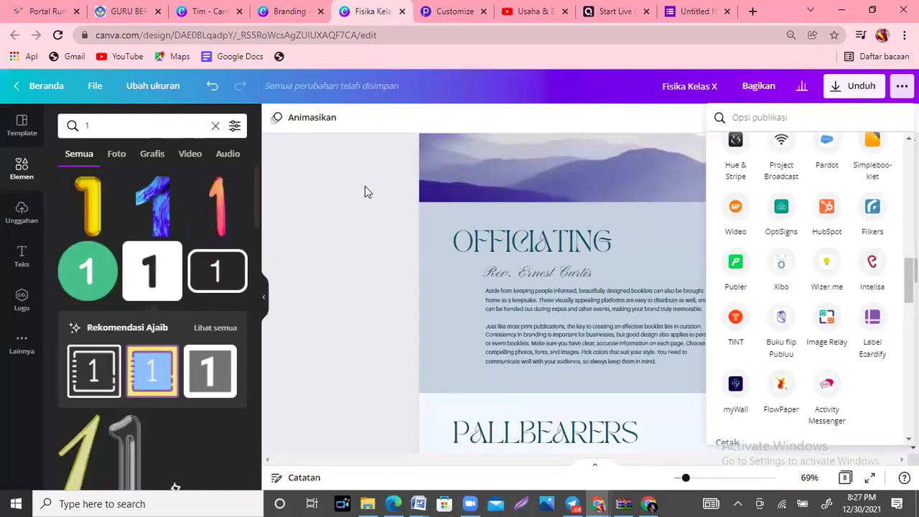
Close the publishing options of the Fisika Kelas X design and browse the available booklet templates.
click(335, 164)
click(25, 135)
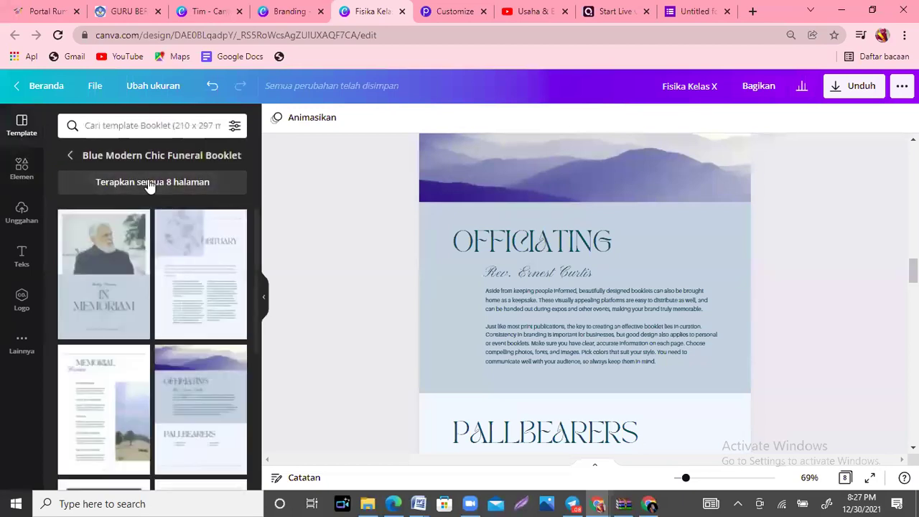
click(71, 155)
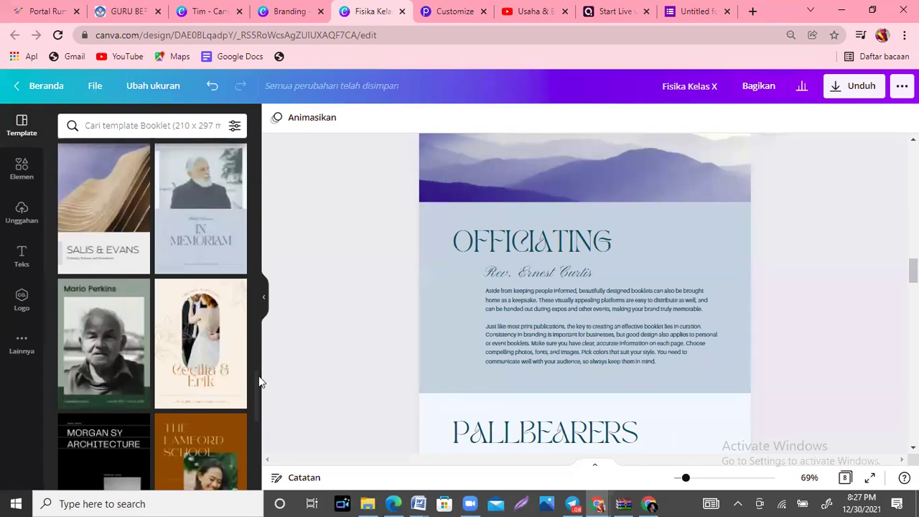
scroll(260, 383, down, 7)
scroll(260, 382, down, 3)
scroll(260, 382, up, 4)
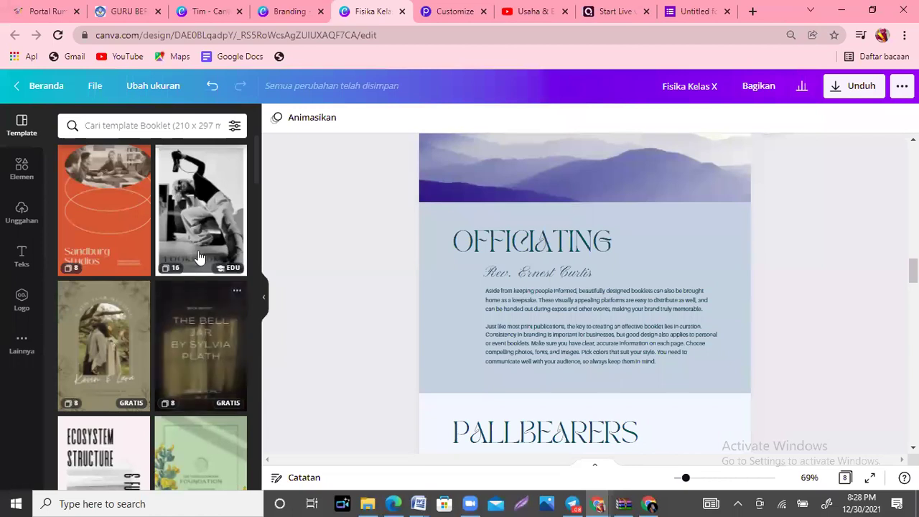
scroll(200, 248, down, 3)
scroll(200, 247, down, 3)
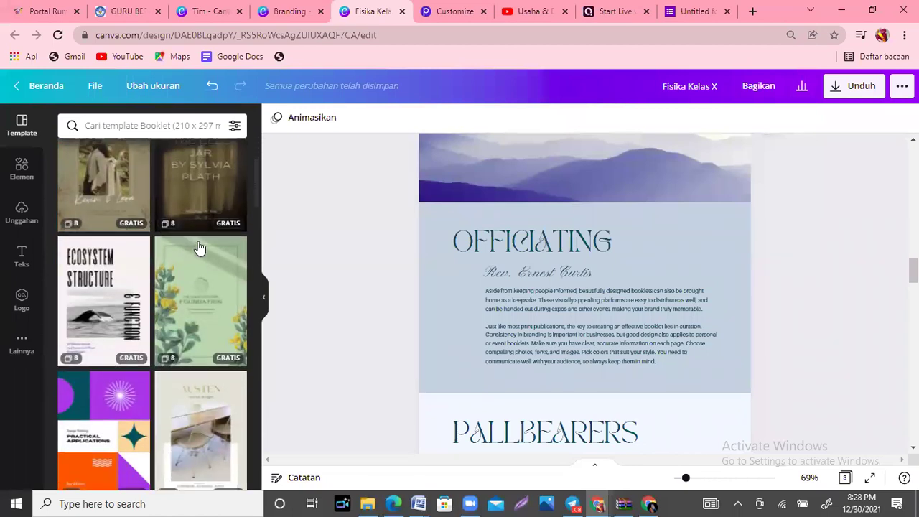
scroll(199, 247, down, 2)
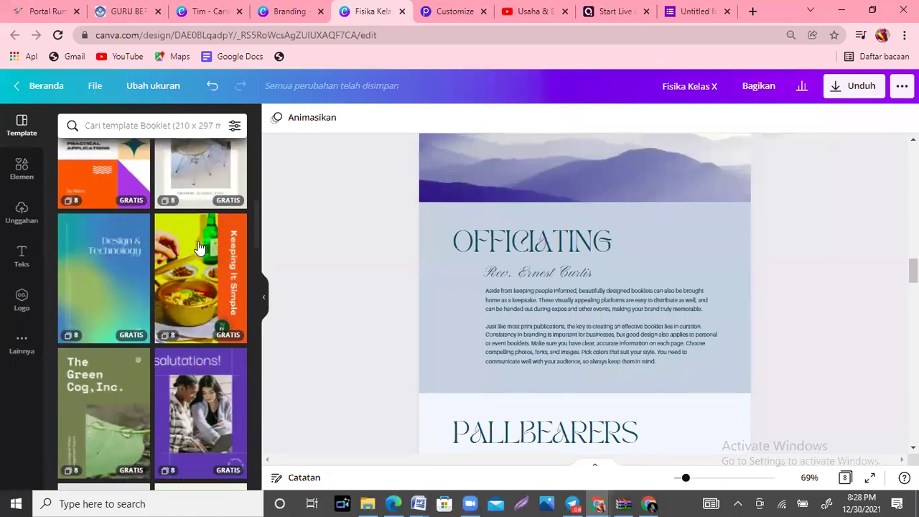
scroll(199, 248, down, 3)
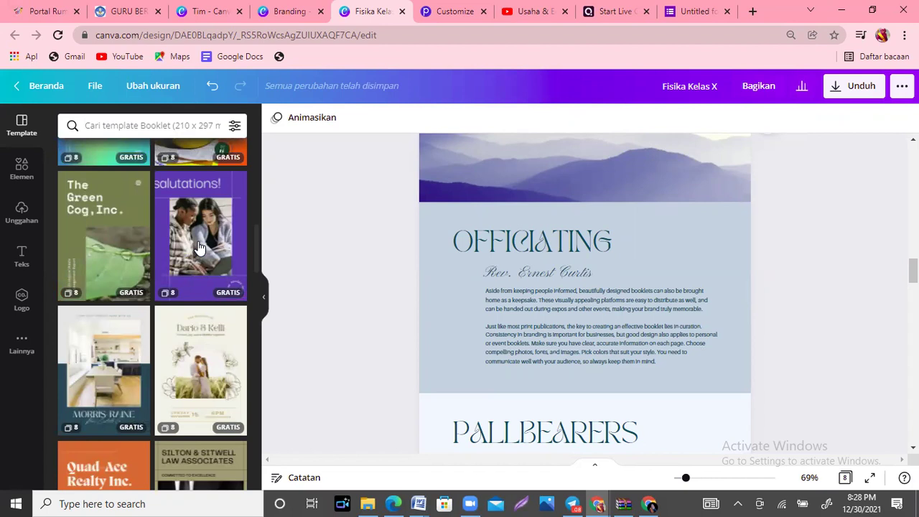
Add a new page after the contact page of the Fisika Kelas X booklet and return to its cover.
click(199, 248)
scroll(586, 293, down, 10)
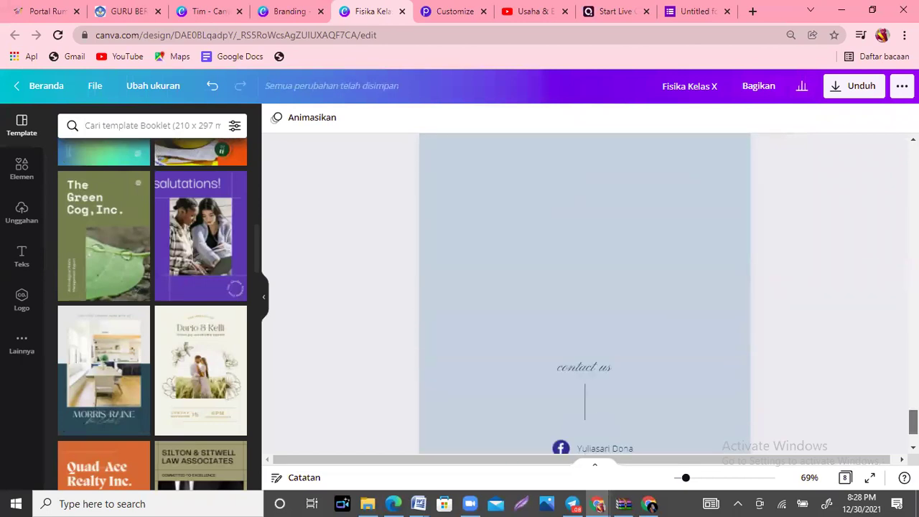
scroll(610, 417, down, 2)
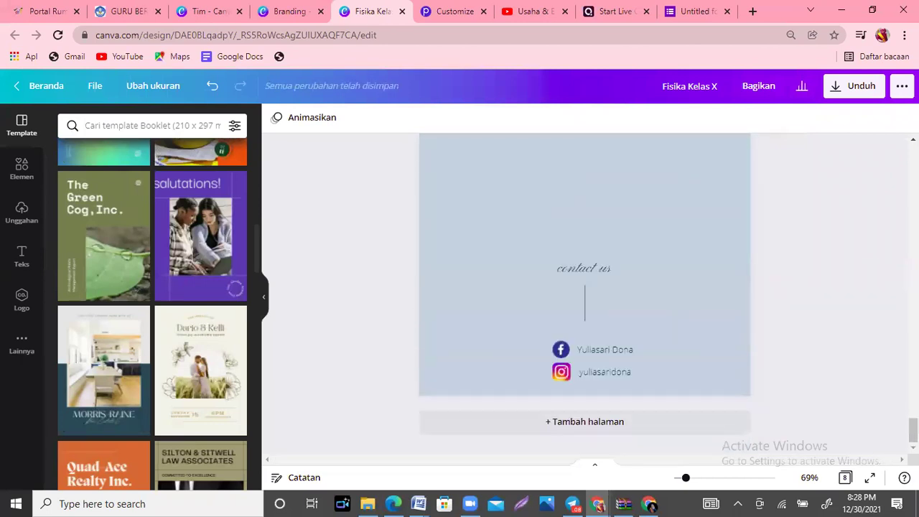
click(610, 422)
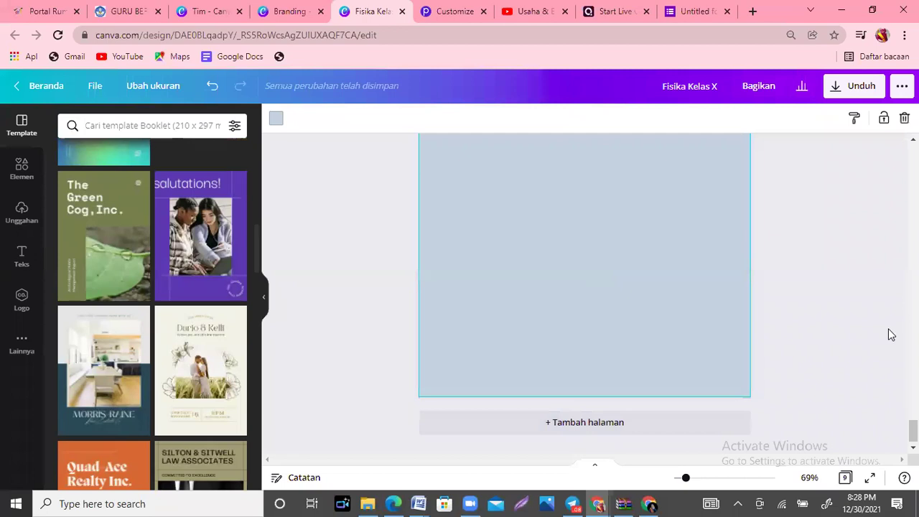
scroll(585, 287, up, 6)
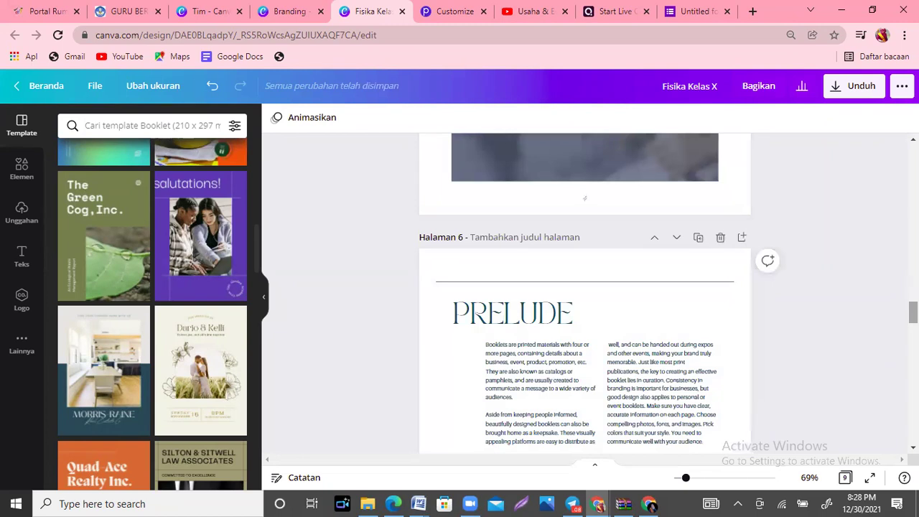
scroll(585, 287, up, 15)
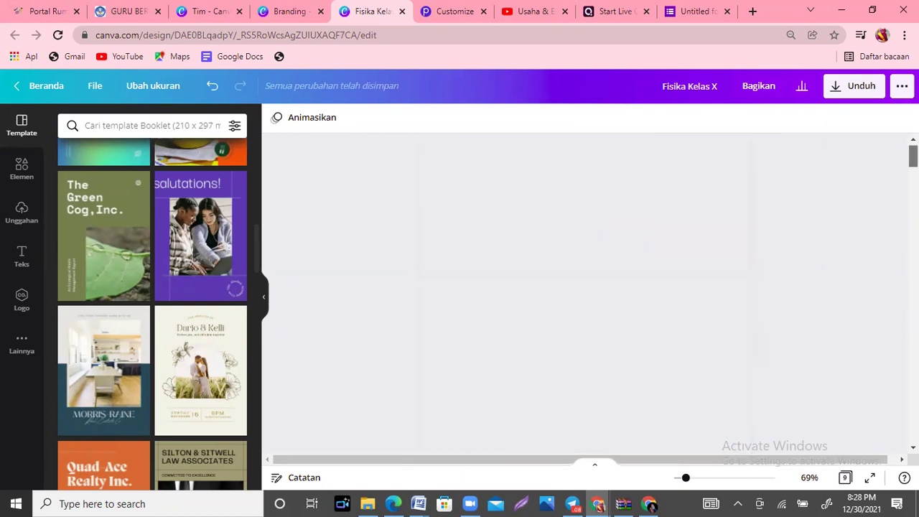
scroll(585, 287, down, 1)
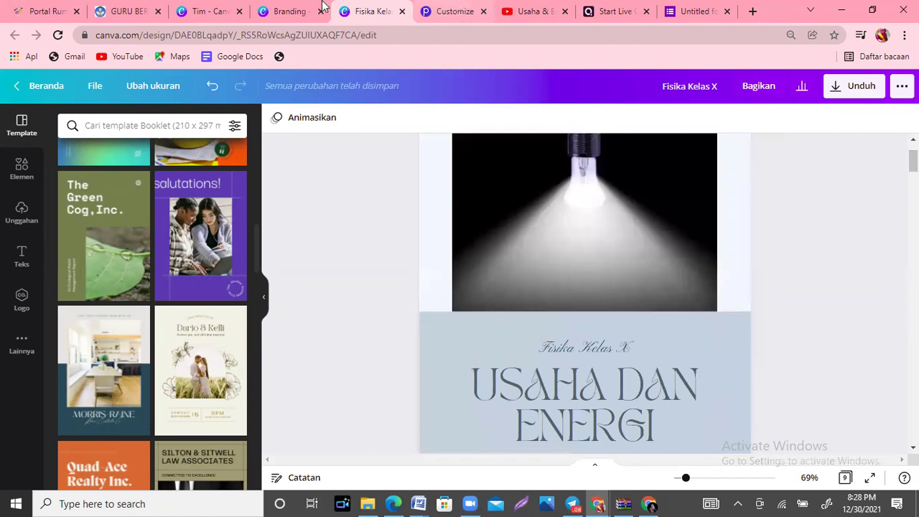
Go to the C3 Batch 2 dan 13 team page and search Canva's help for "MEMBUKUKUAN".
click(301, 10)
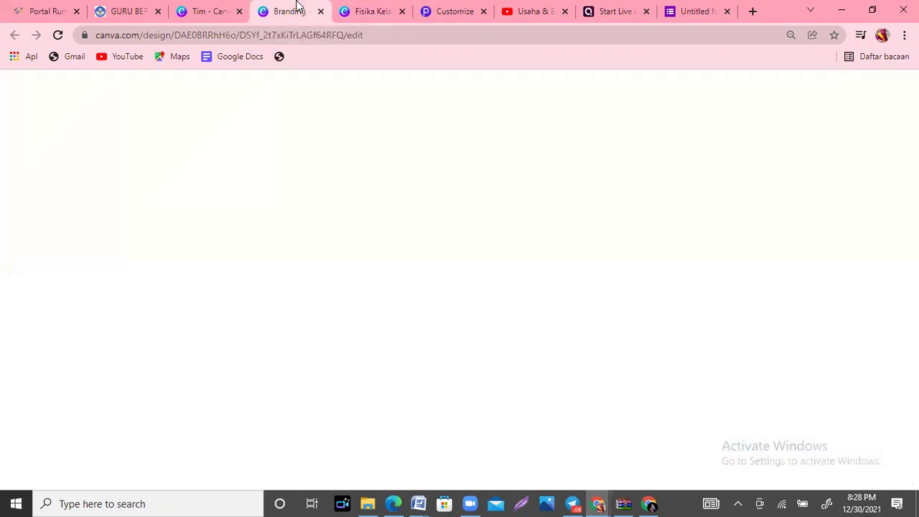
click(224, 9)
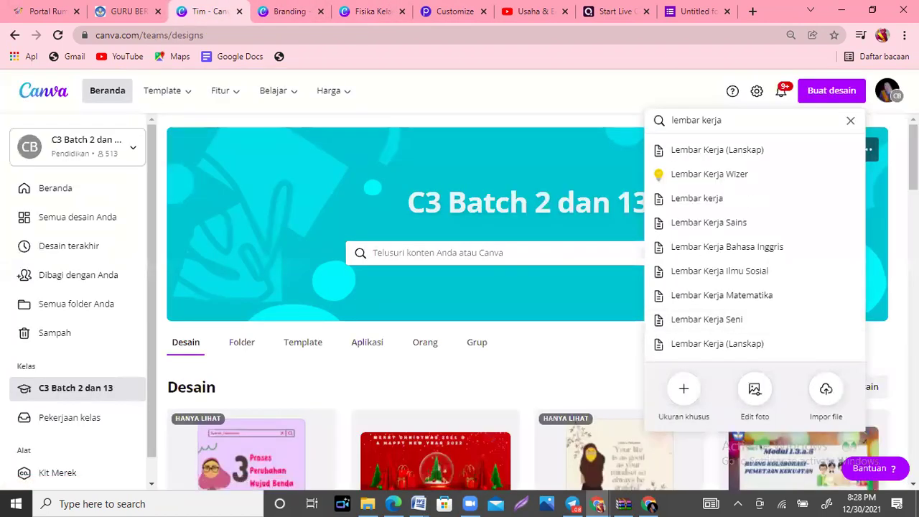
click(871, 471)
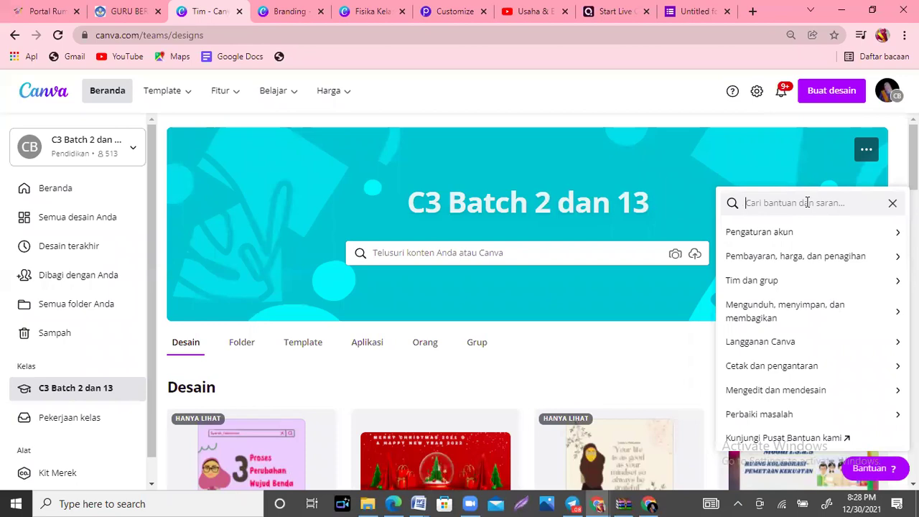
text(MEMBUKUKUAN)
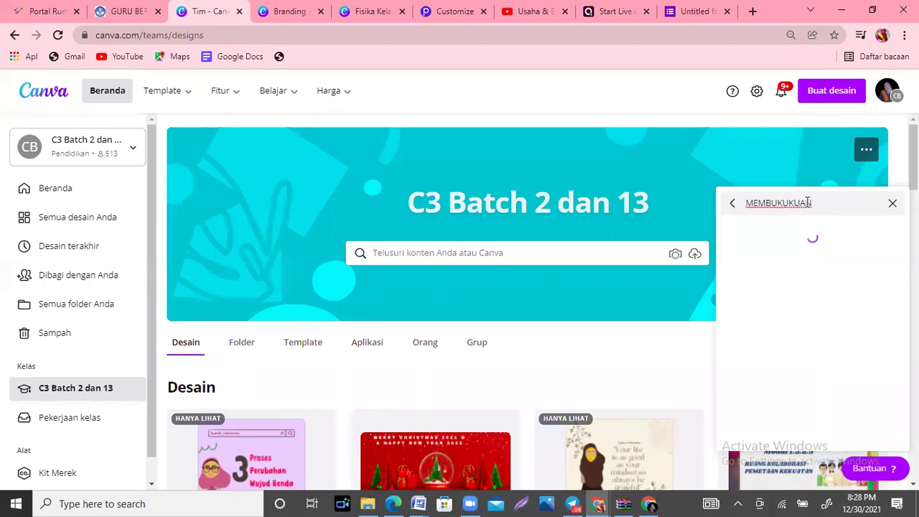
Extend the help search to "MEMBUKUKUAN DESAIN" and look through the first matching articles.
text( DESAIN)
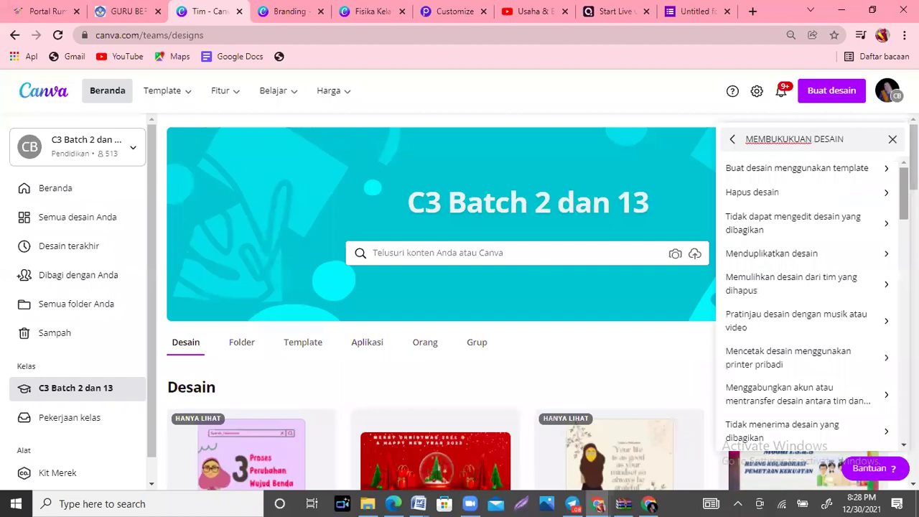
scroll(812, 302, down, 3)
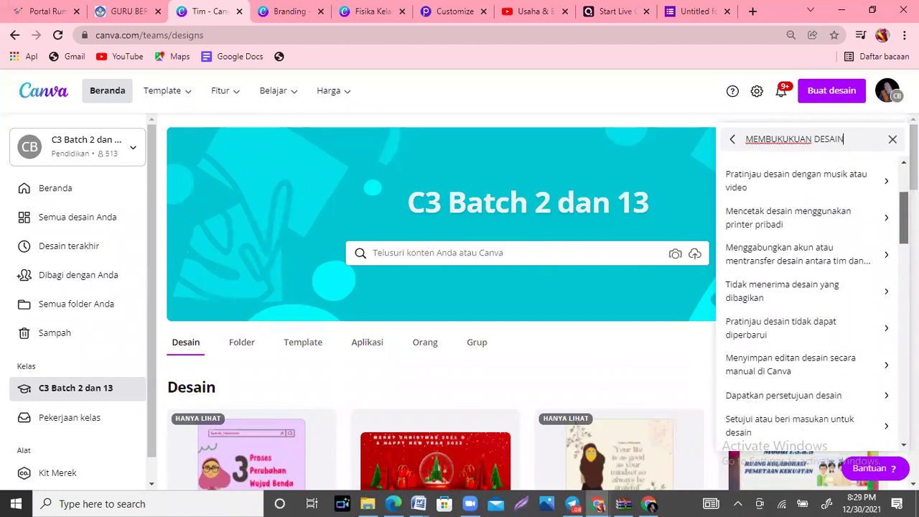
scroll(817, 213, down, 1)
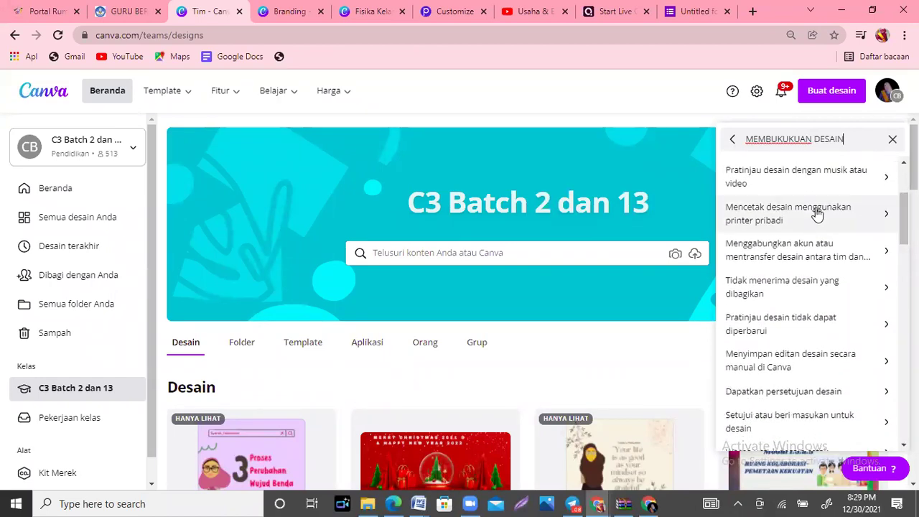
Read the help article "Mencetak desain menggunakan printer pribadi" and return to the search results.
click(818, 213)
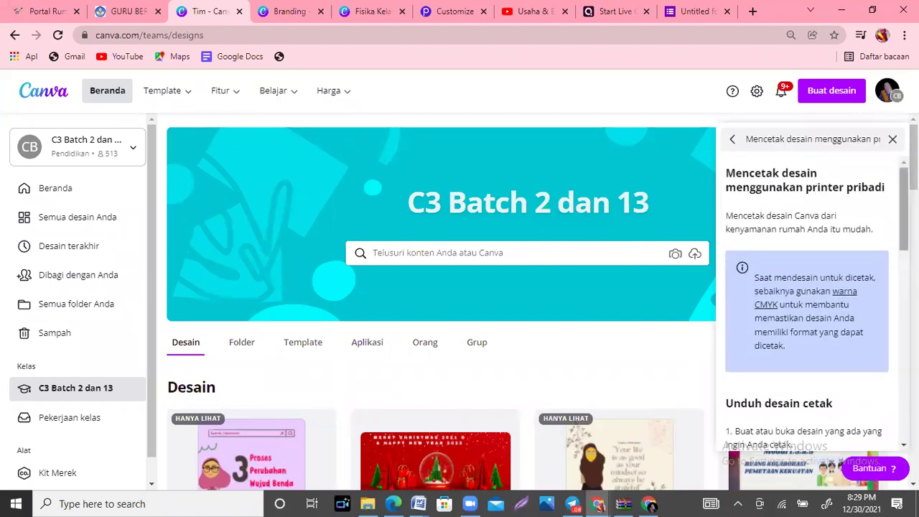
scroll(904, 209, down, 1)
scroll(812, 287, down, 2)
scroll(811, 287, up, 3)
click(732, 141)
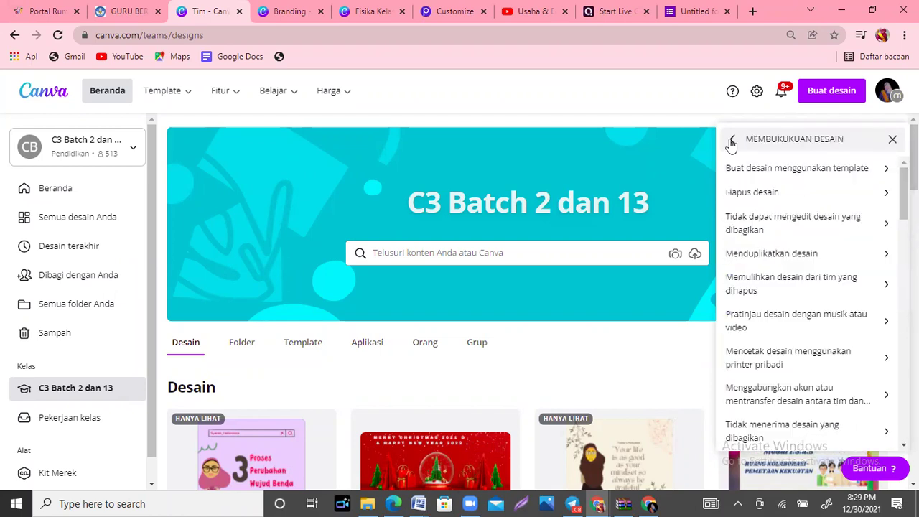
Look through the full list of help articles for "MEMBUKUKUAN DESAIN" for one about binding designs into a book.
scroll(812, 301, down, 3)
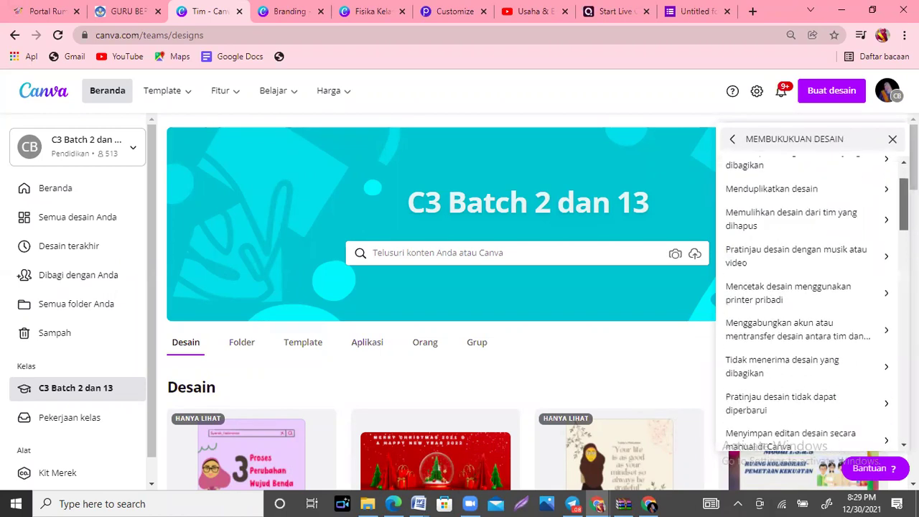
scroll(812, 302, down, 1)
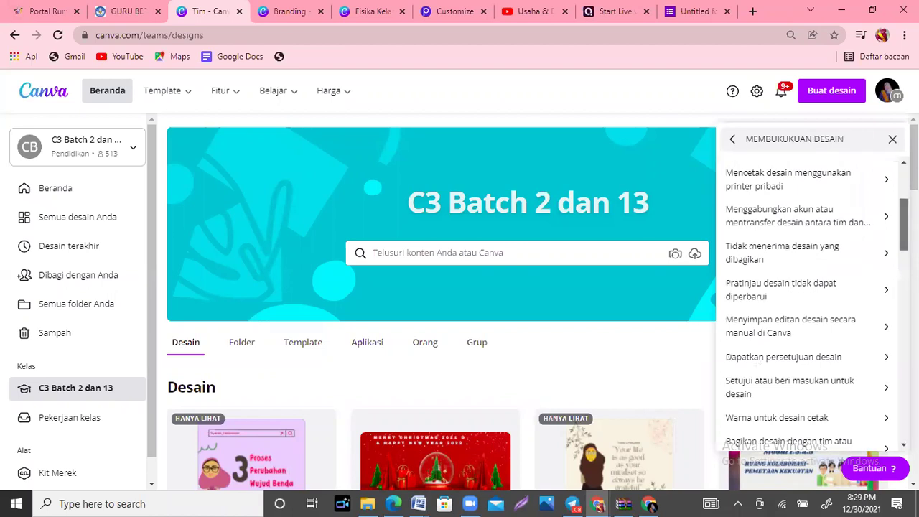
scroll(812, 301, down, 2)
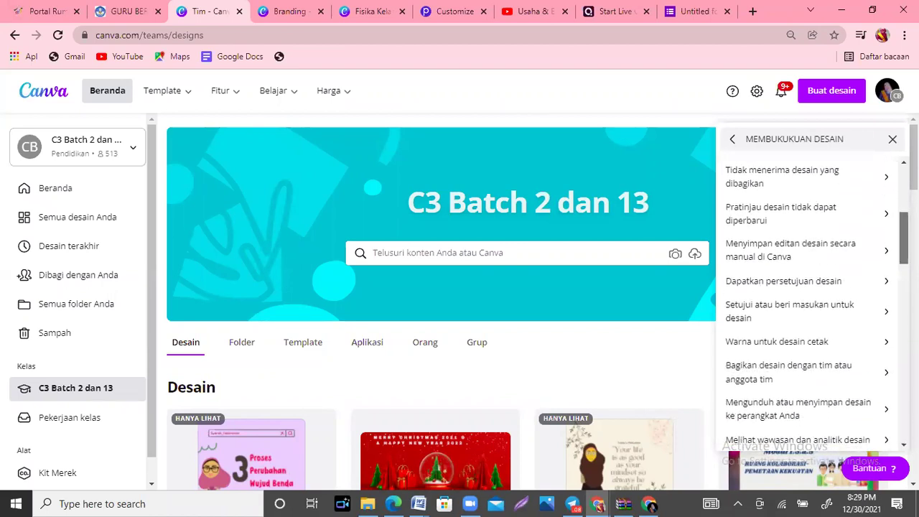
scroll(812, 301, down, 3)
scroll(812, 302, down, 2)
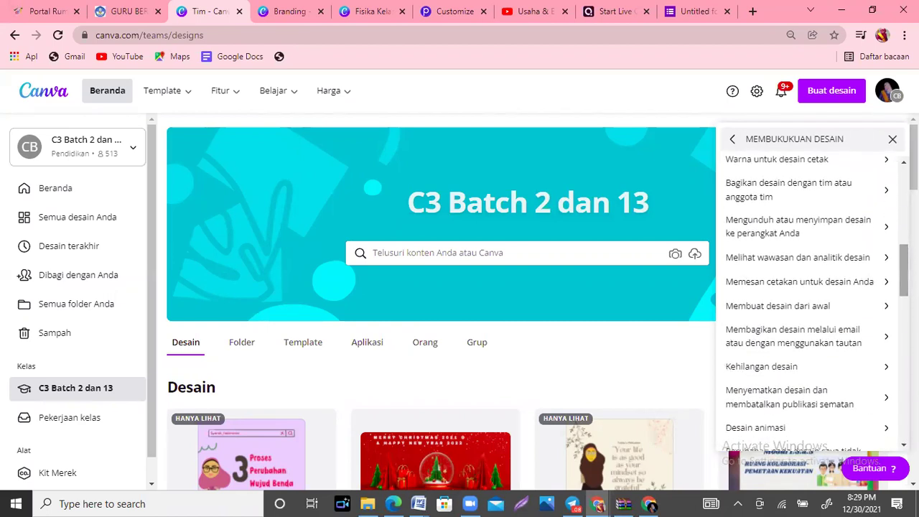
scroll(812, 301, down, 5)
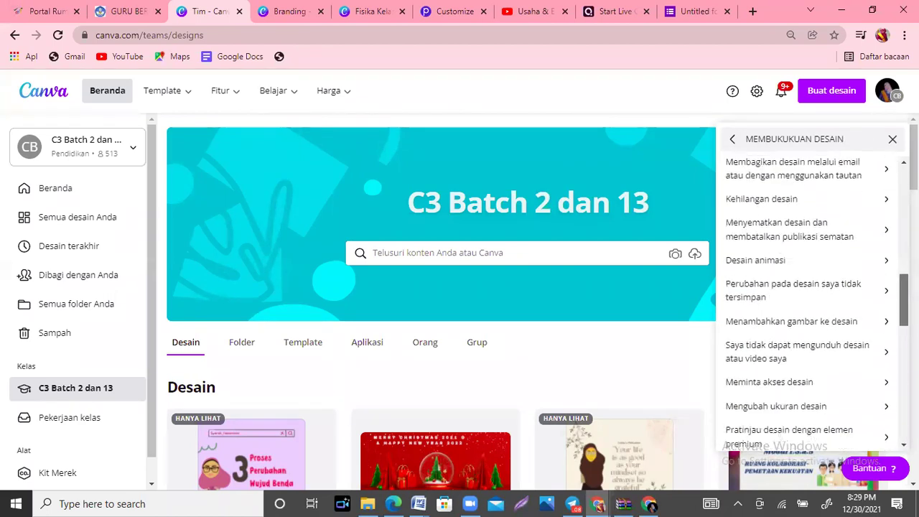
scroll(808, 295, down, 5)
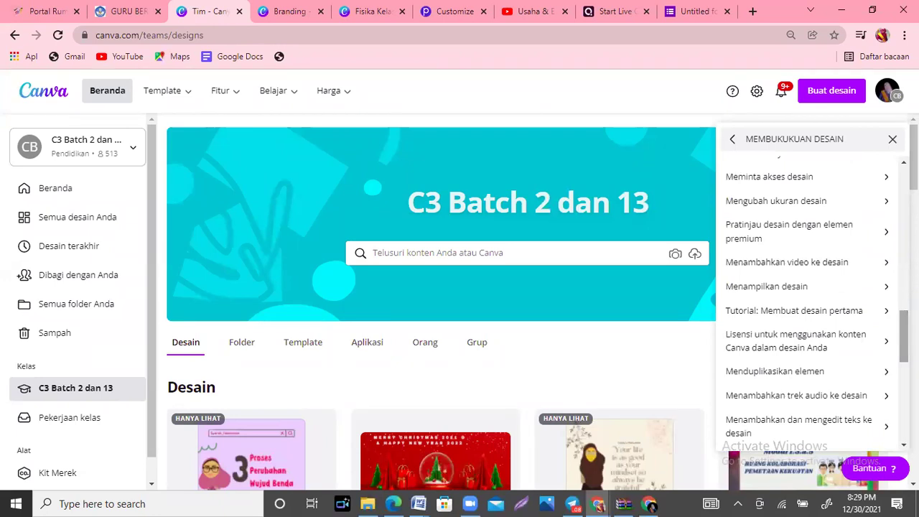
scroll(812, 302, down, 6)
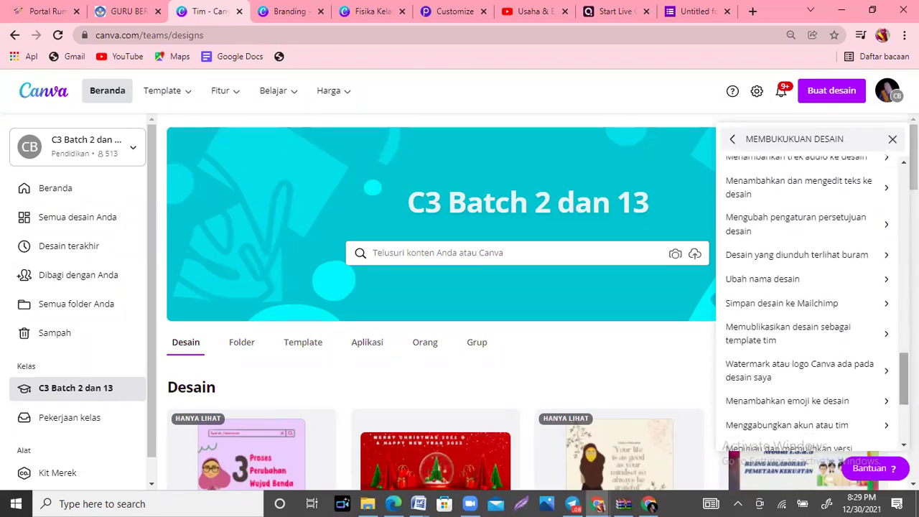
scroll(811, 302, down, 4)
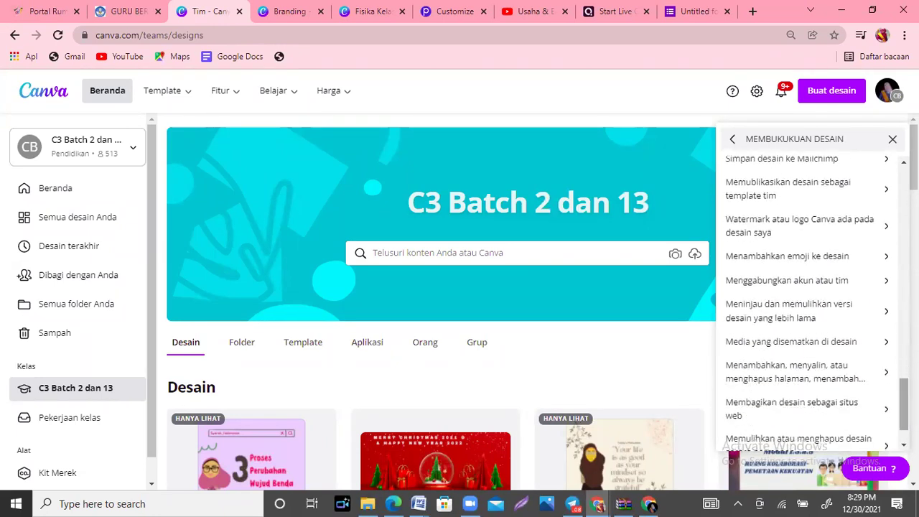
scroll(808, 298, down, 1)
scroll(811, 302, up, 10)
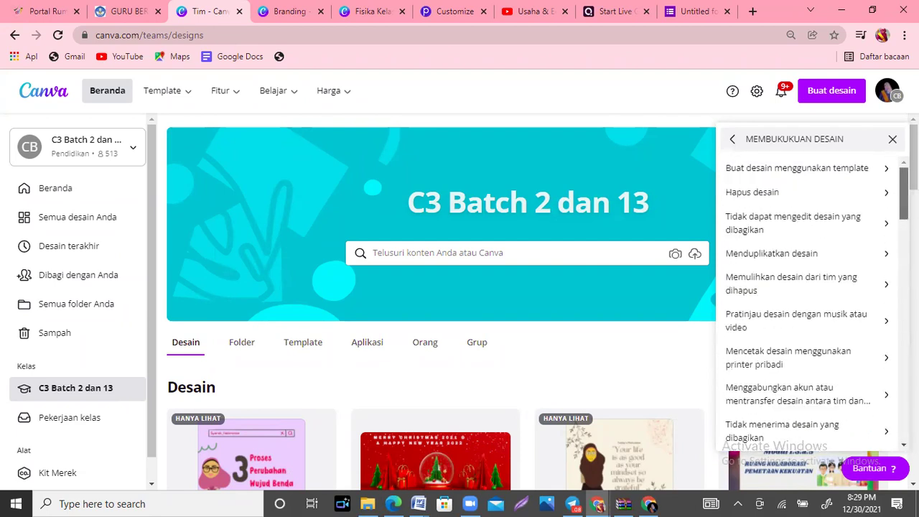
Replace the help search term with "CETAK DESAIN" and run the search.
triple_click(729, 147)
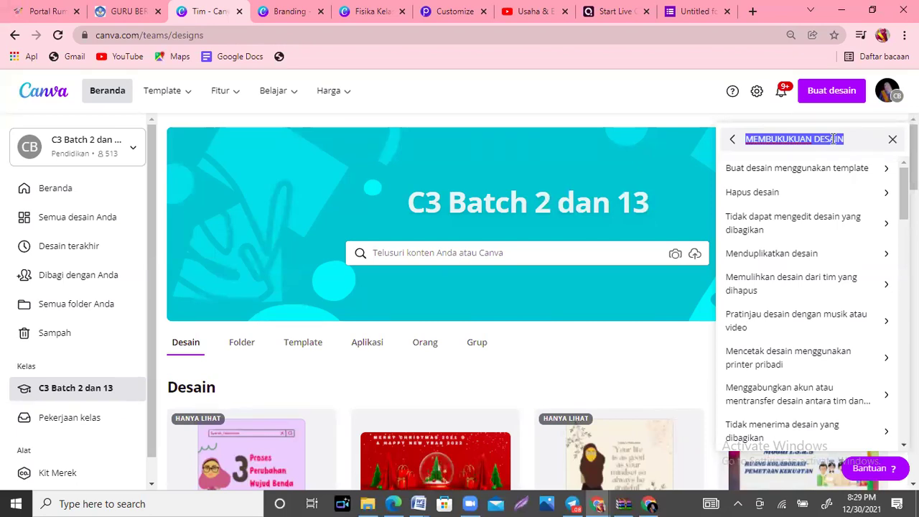
key(BackSpace)
text(CETAK D)
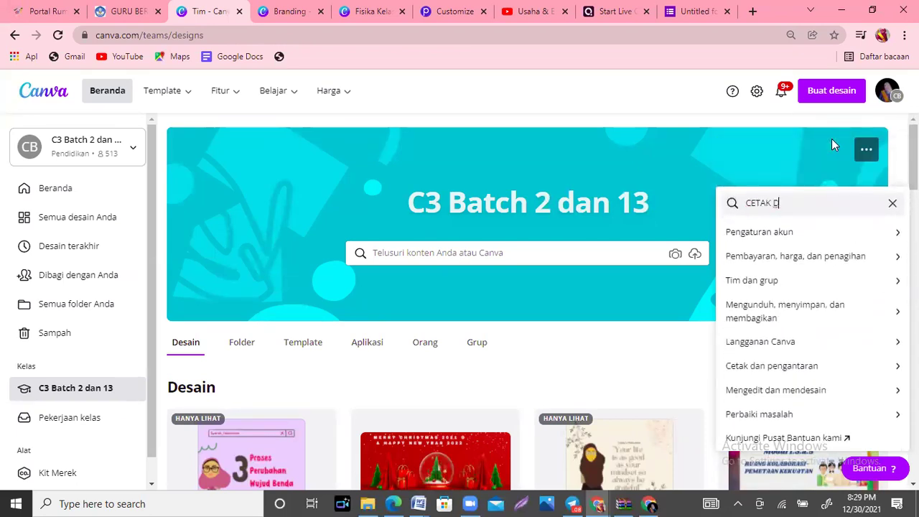
text(ESAIN)
key(Return)
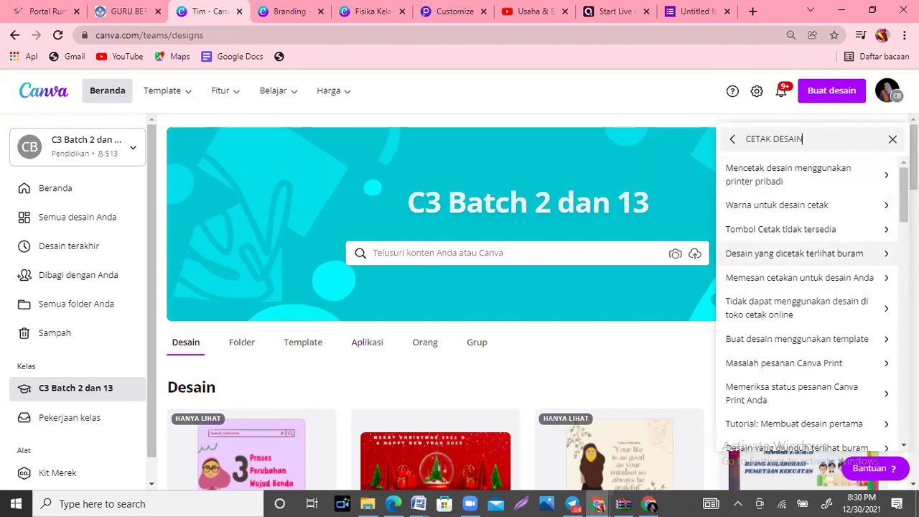
Read the help article "Memesan cetakan untuk desain Anda", then return to the results and look through the other printing topics.
scroll(905, 201, down, 1)
scroll(840, 194, down, 1)
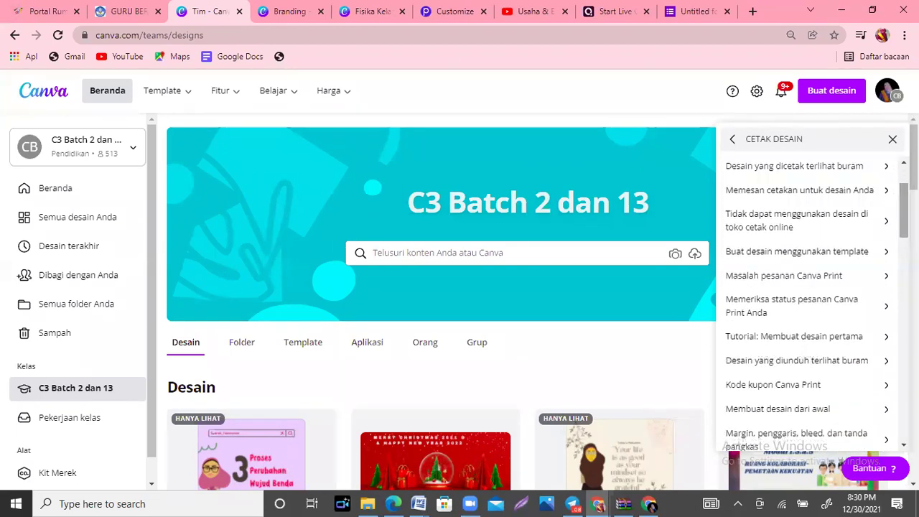
click(819, 192)
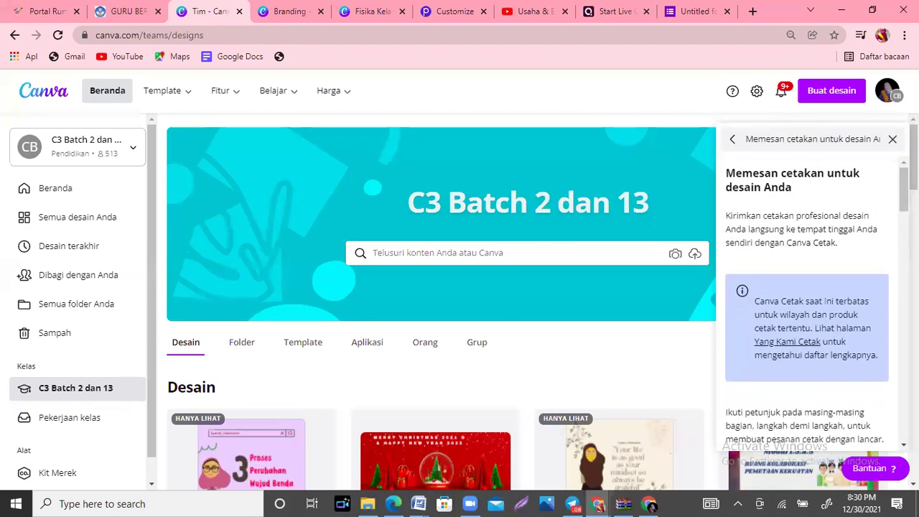
scroll(808, 301, down, 2)
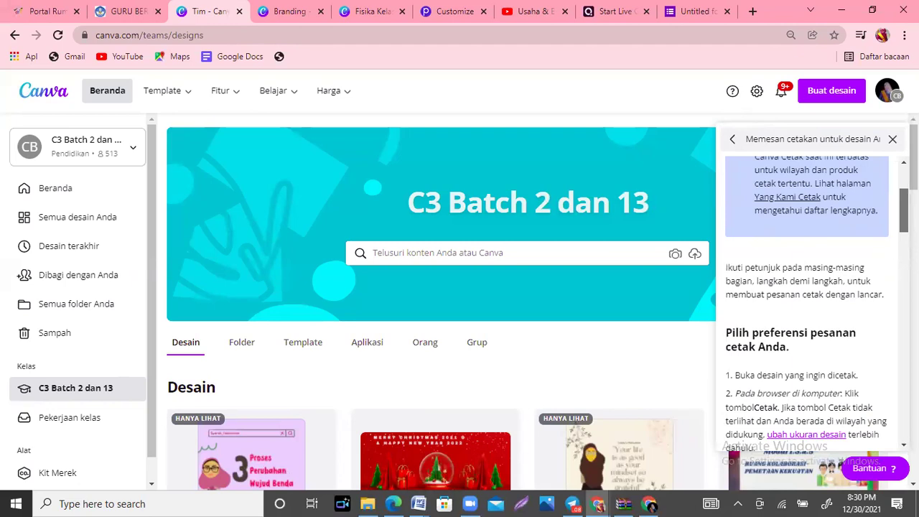
scroll(807, 302, down, 2)
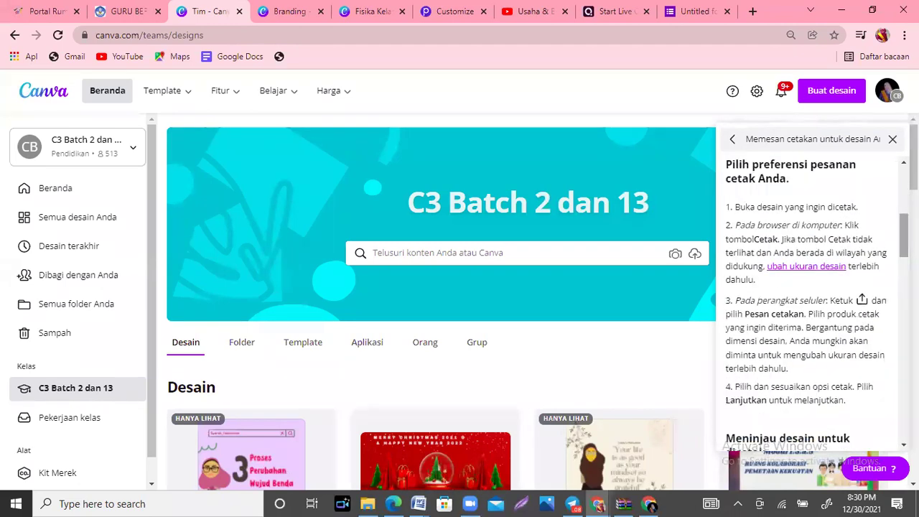
drag(904, 235, 904, 189)
click(734, 142)
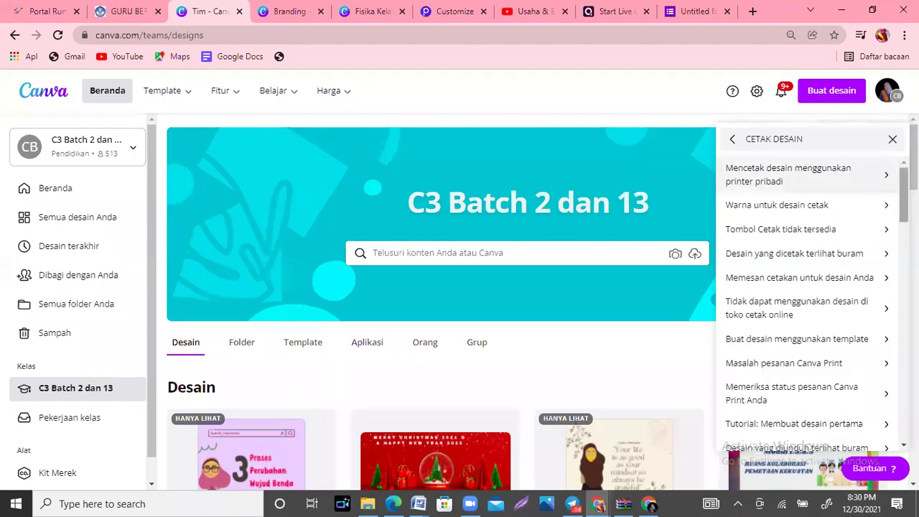
drag(904, 193, 904, 224)
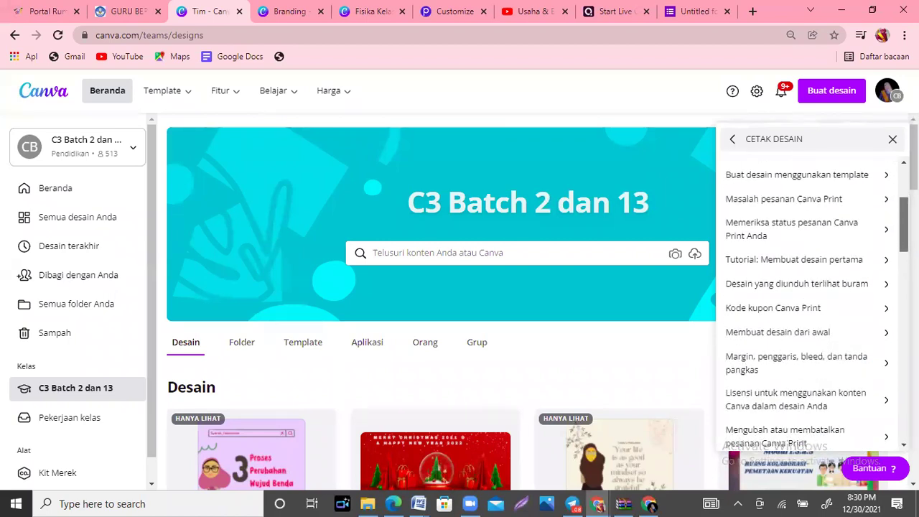
drag(904, 224, 904, 192)
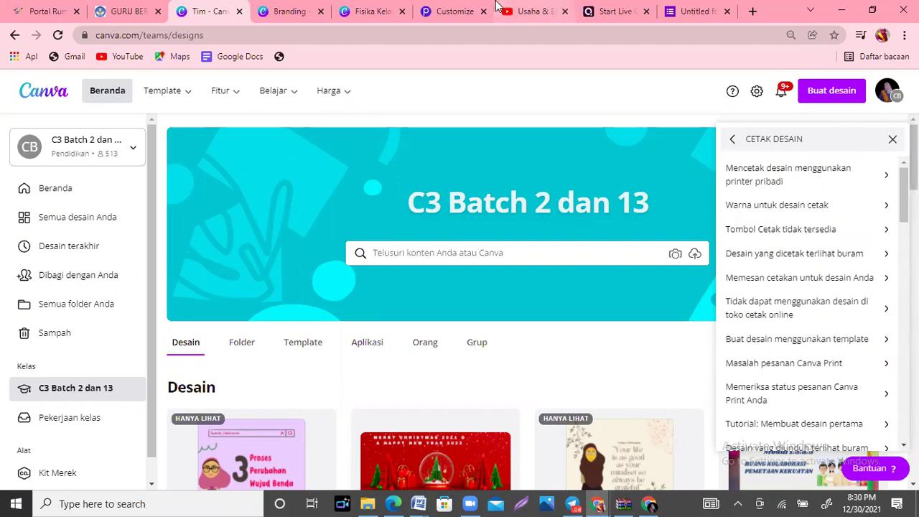
Open the flyer printing options of the Branding design and review the available copy quantities and their prices.
click(291, 11)
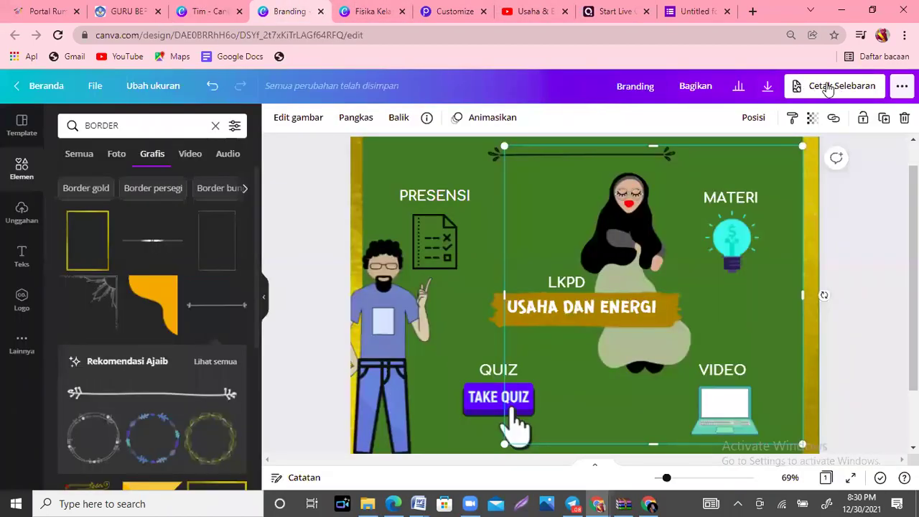
click(827, 87)
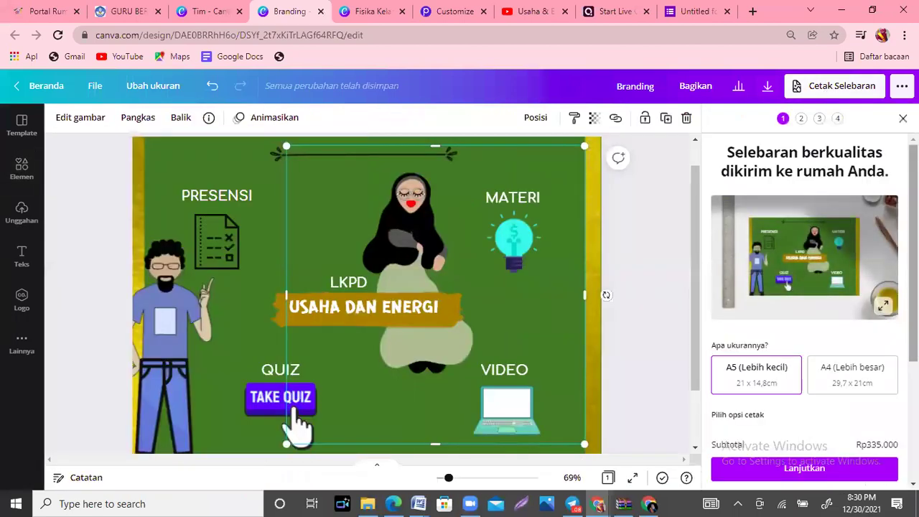
scroll(805, 287, down, 3)
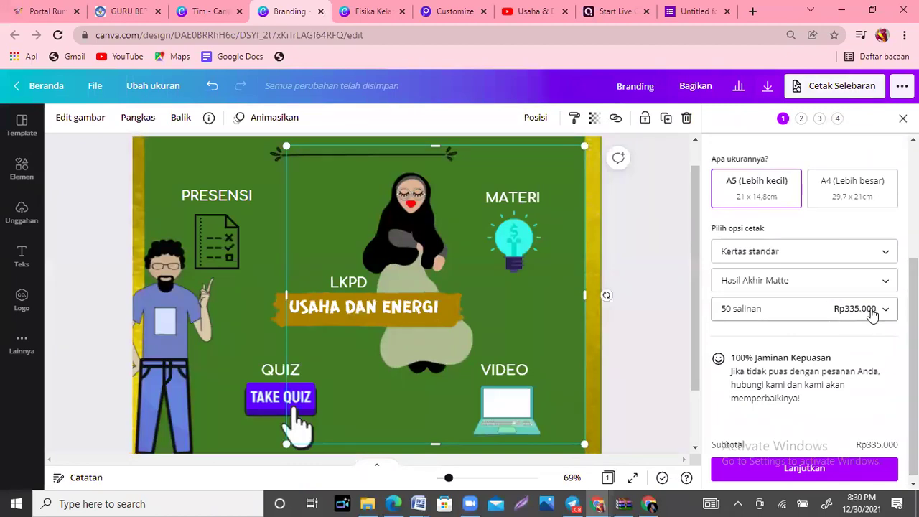
click(819, 316)
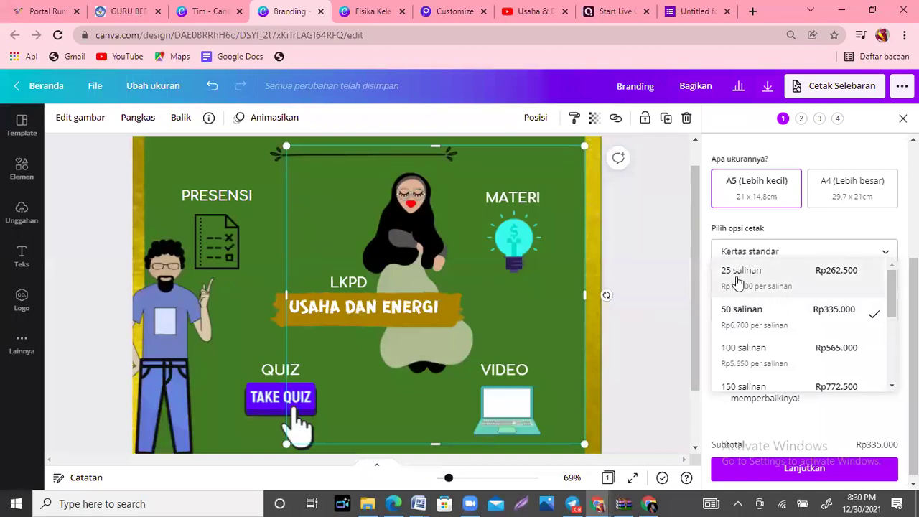
drag(890, 284, 886, 370)
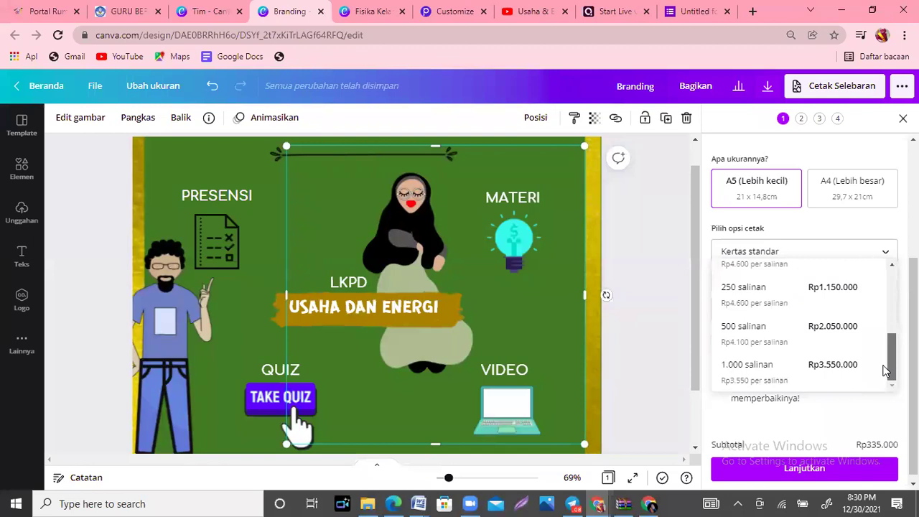
drag(887, 370, 888, 291)
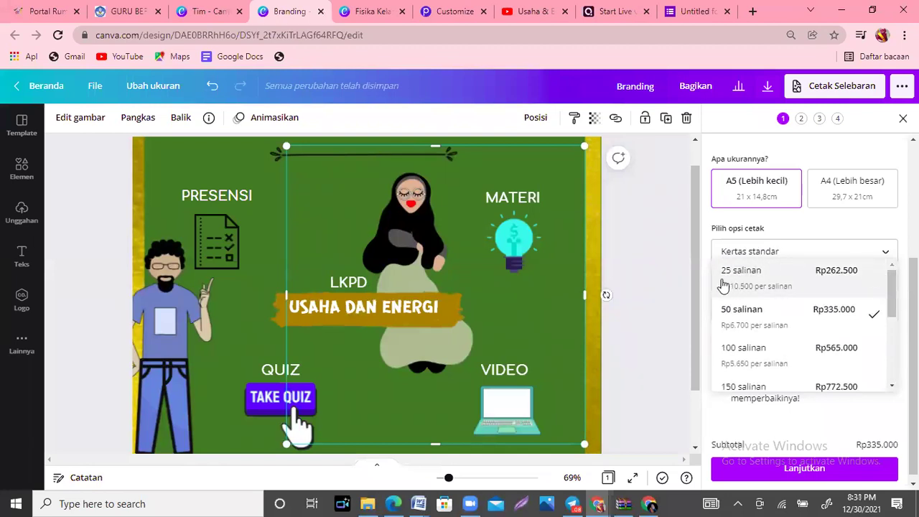
click(670, 267)
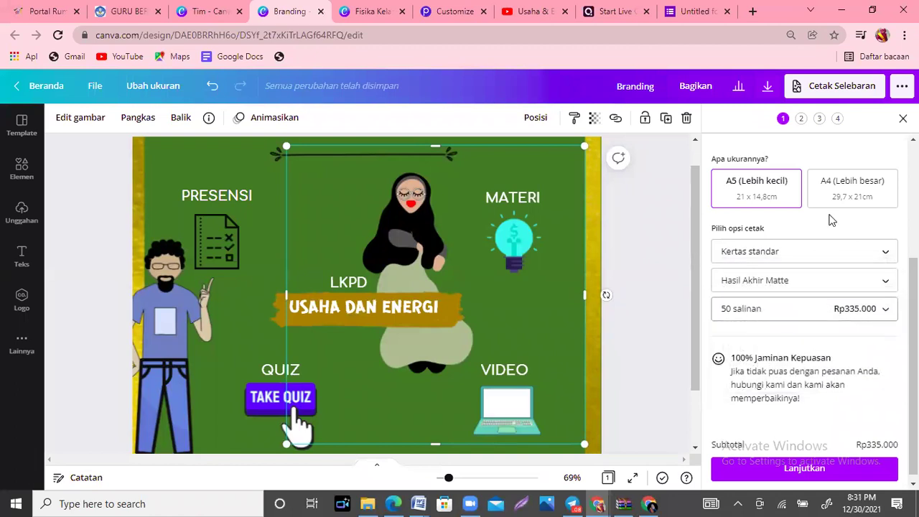
Review the flyer's paper and finish choices, keeping Kertas standar and Hasil Akhir Matte.
click(880, 253)
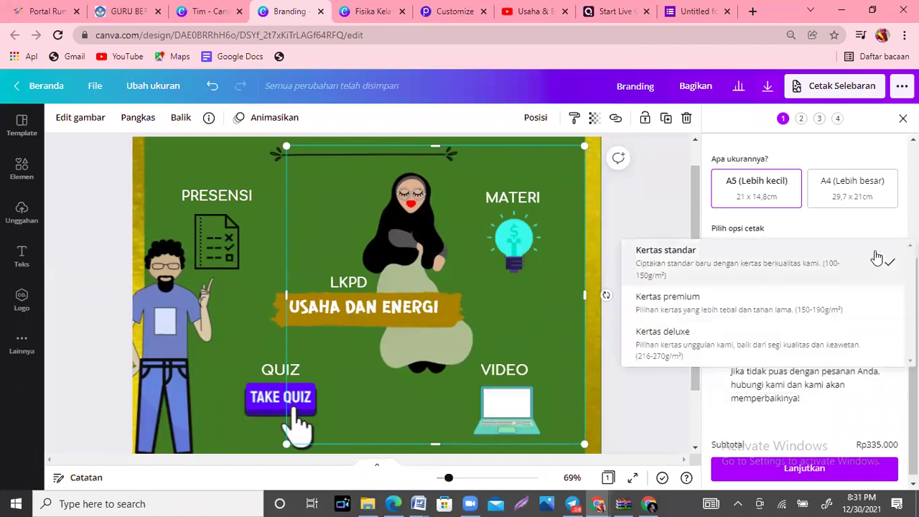
click(877, 257)
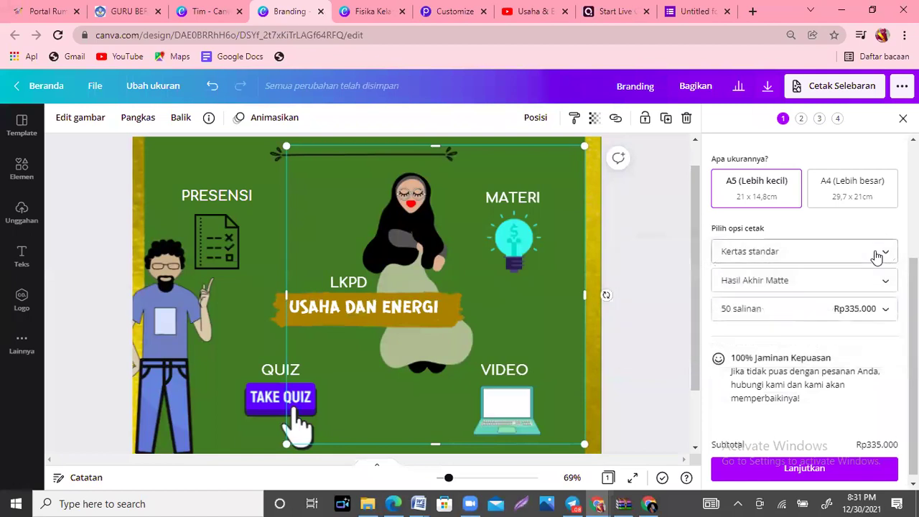
click(865, 286)
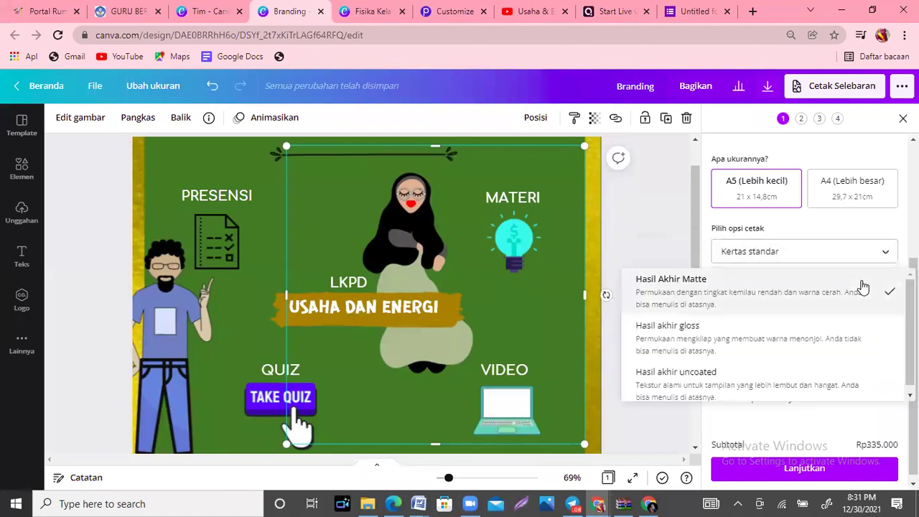
click(864, 286)
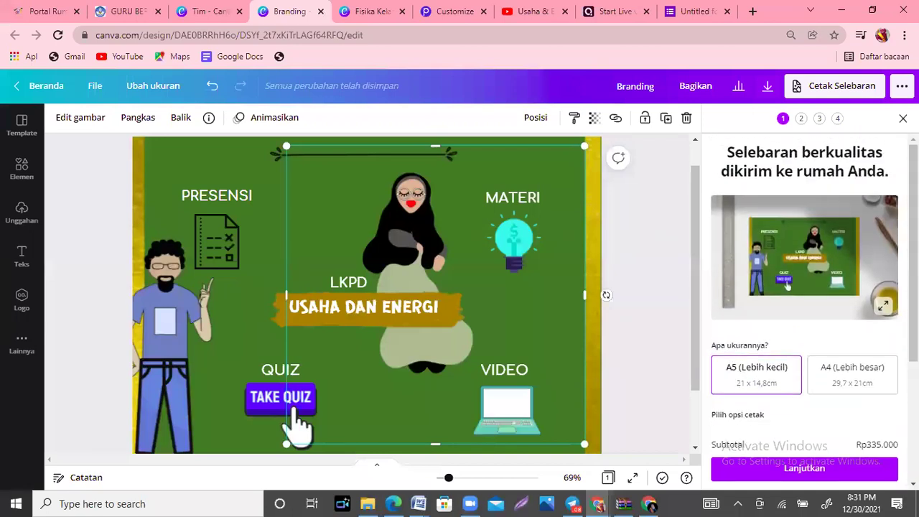
Glance at the Fisika Kelas X booklet, return to the Branding design and close its flyer printing options.
click(363, 8)
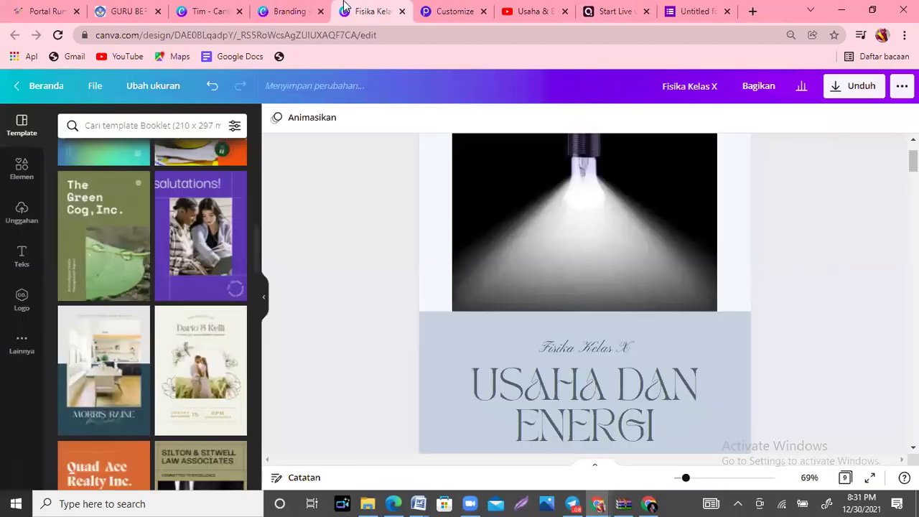
click(287, 10)
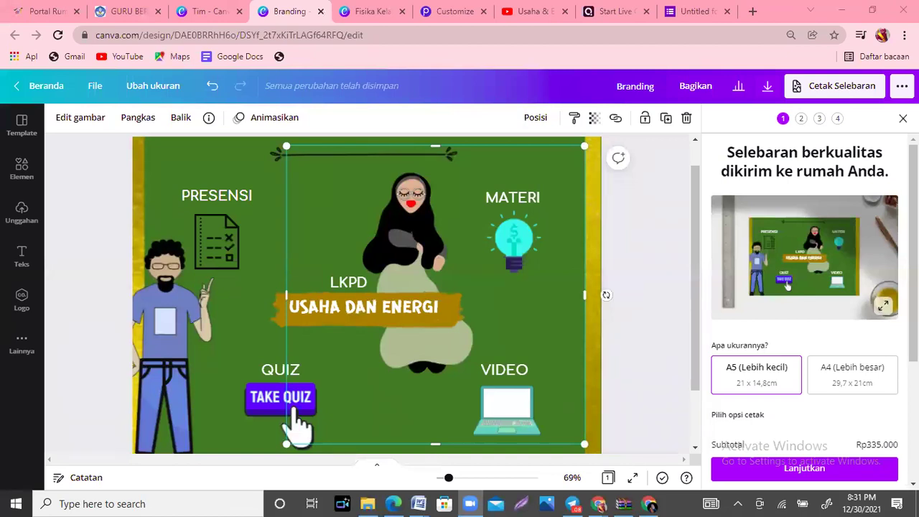
click(904, 119)
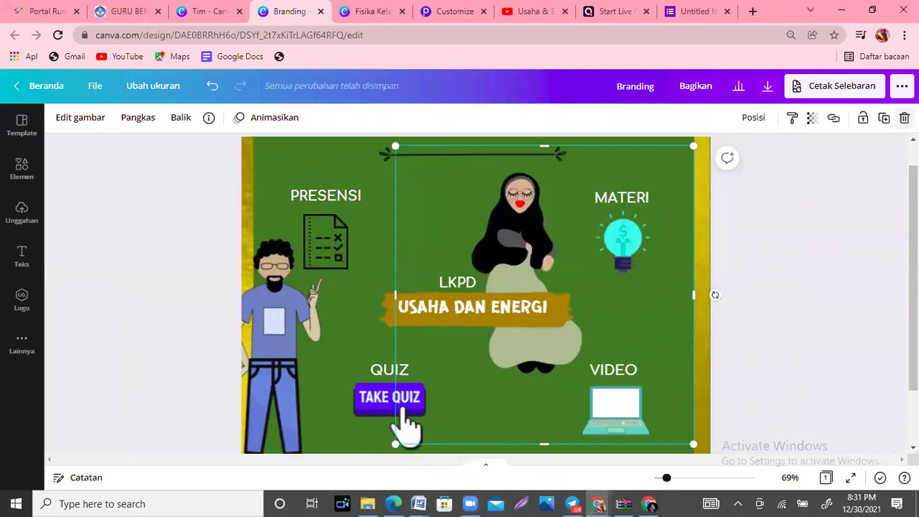
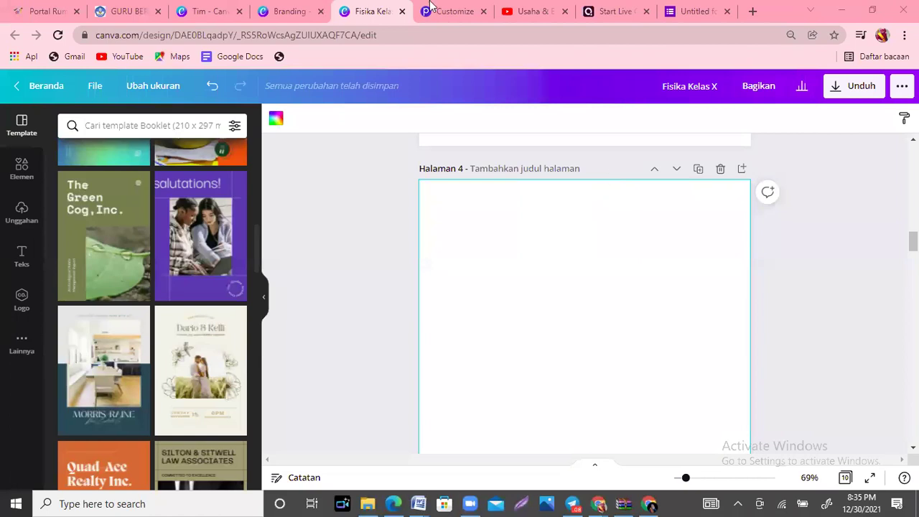
Delete the blank page 4 of the Fisika Kelas X booklet and open the Buku flip Publuu publishing option for all pages.
click(298, 10)
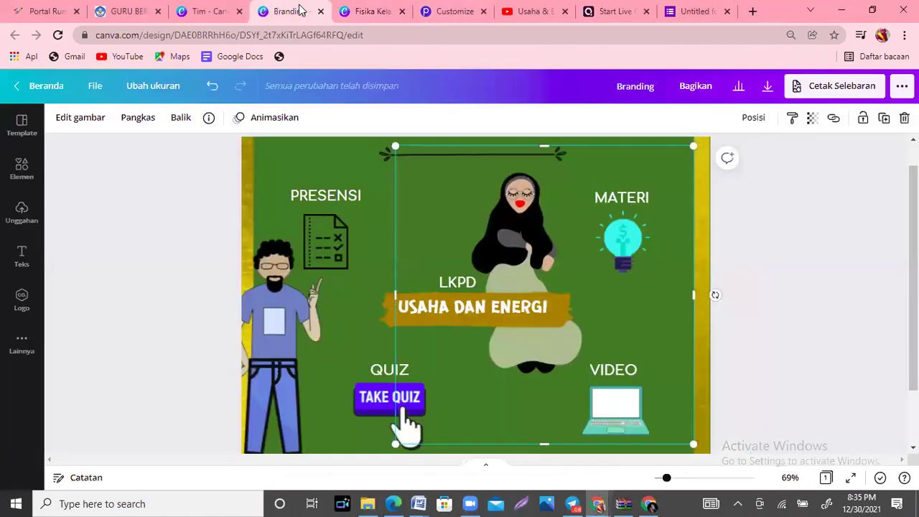
click(372, 8)
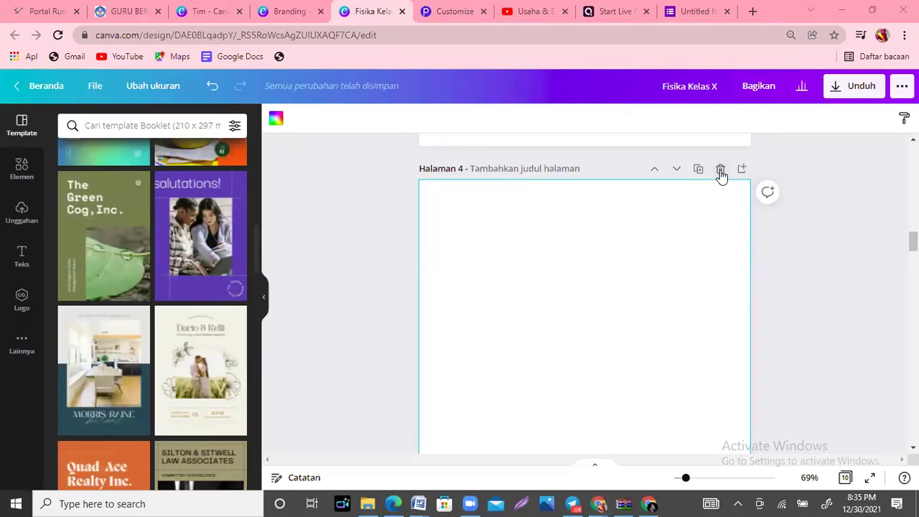
click(903, 85)
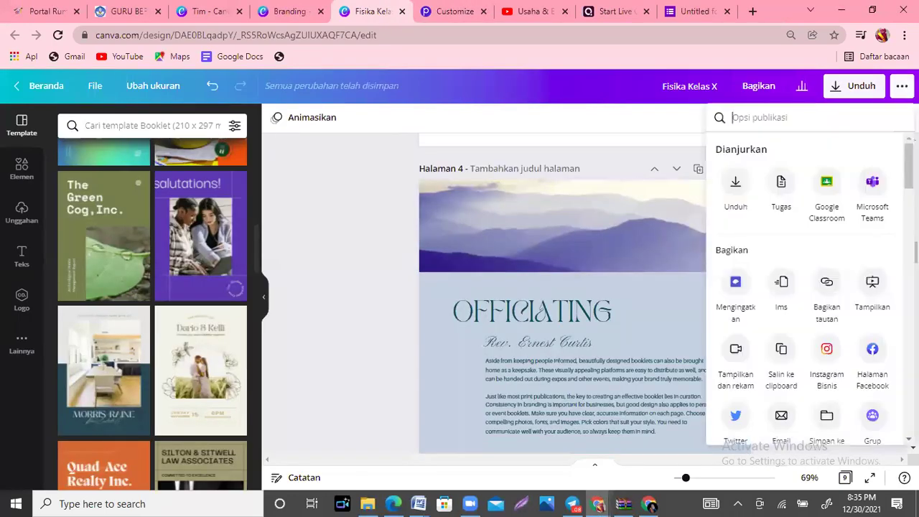
scroll(812, 288, down, 5)
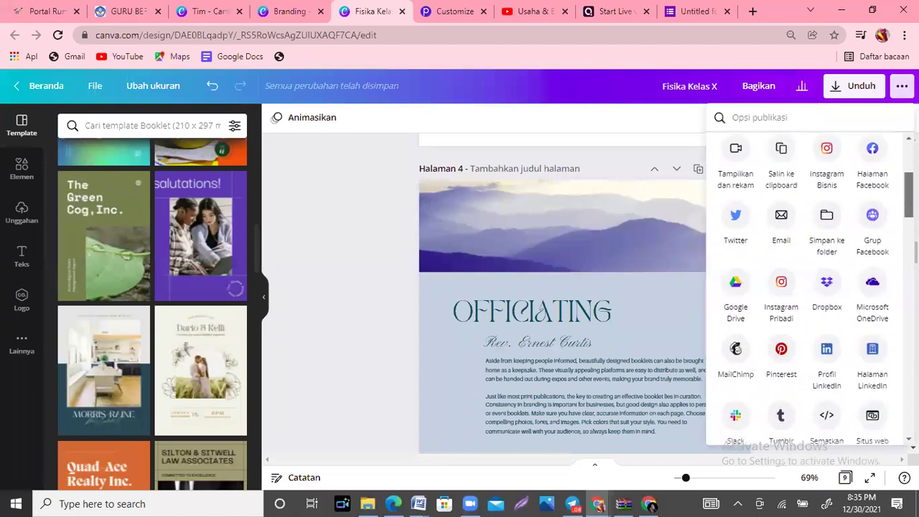
scroll(805, 288, down, 5)
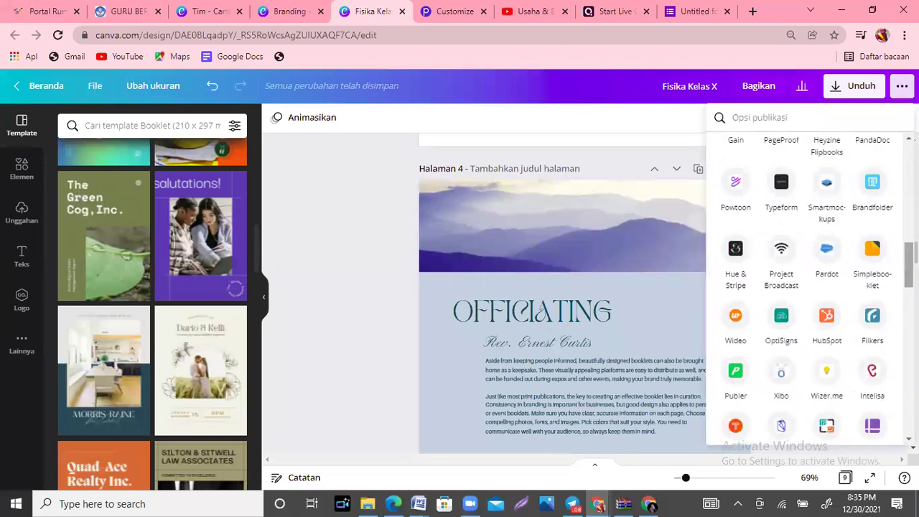
scroll(785, 226, down, 5)
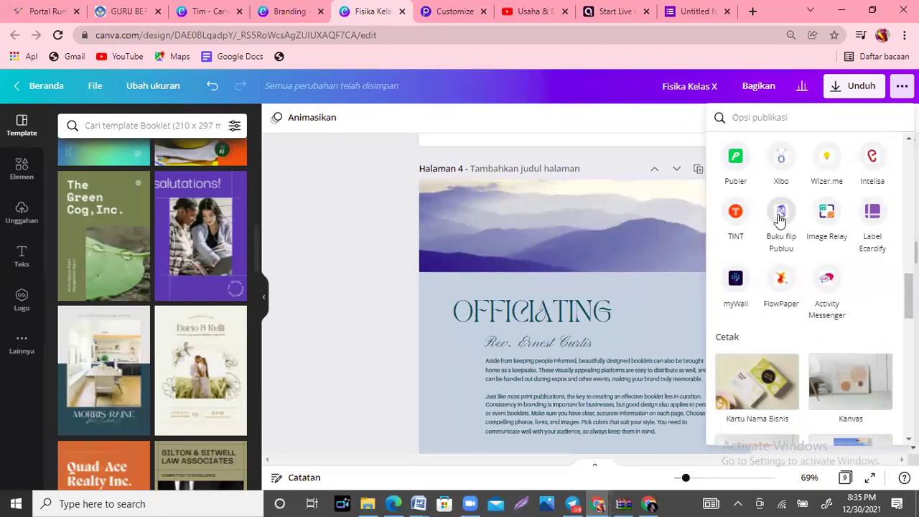
click(780, 215)
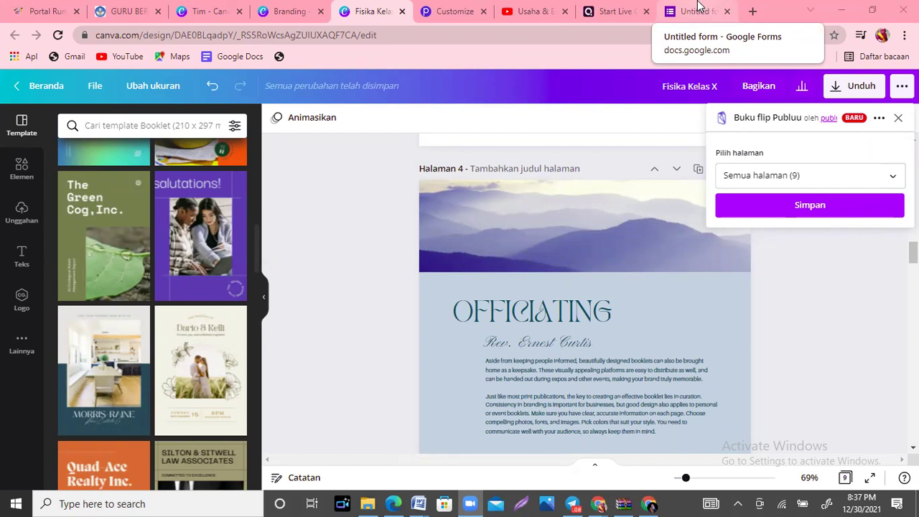
Open the phone's Screen Mirror page at 192.168.208.152:8080 in a new browser tab.
click(754, 10)
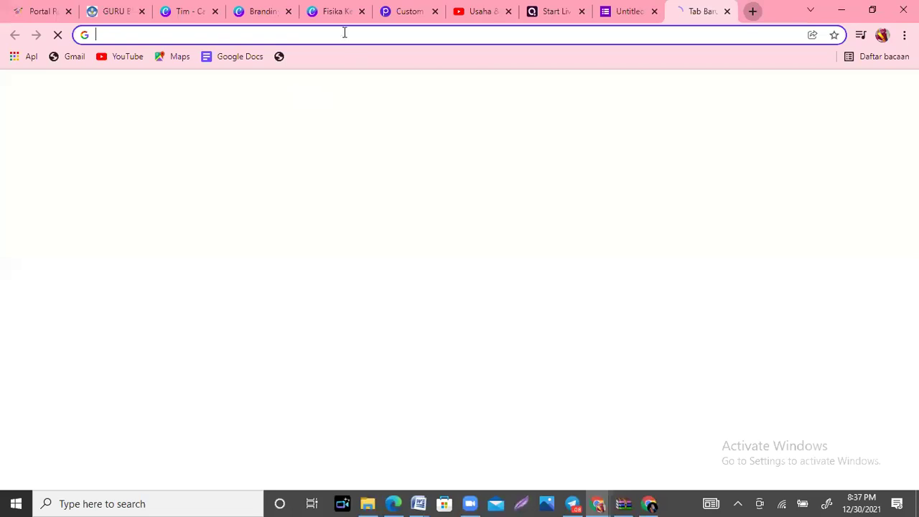
text(SCREE)
click(242, 60)
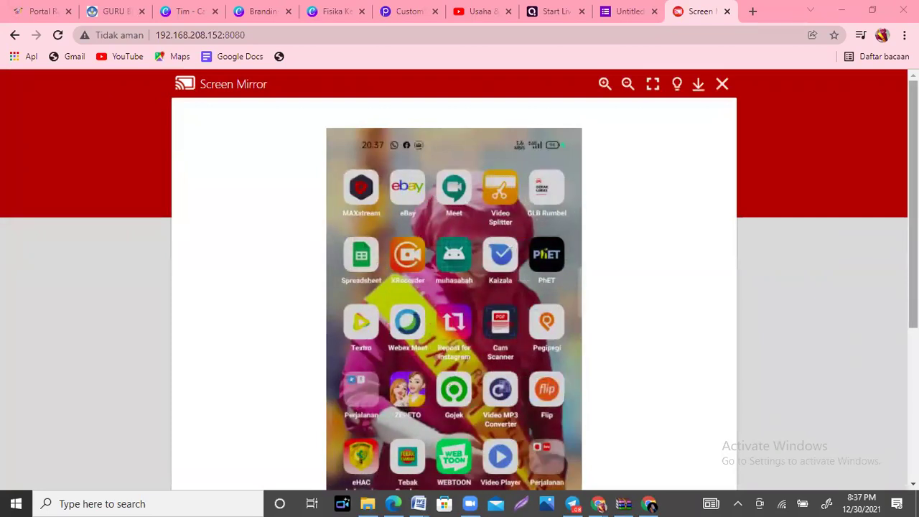
Show Branding.pdf from the chat on the mirrored phone using Drive Penampil PDF.
scroll(460, 280, down, 2)
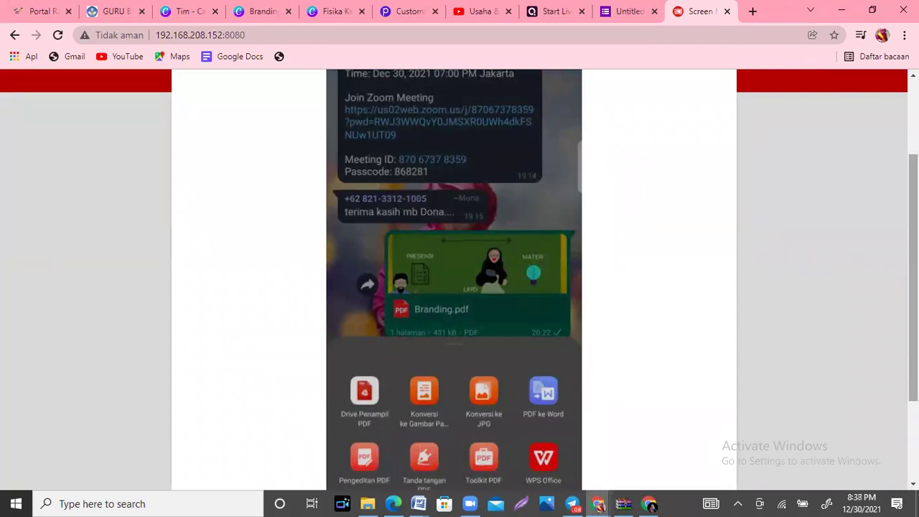
scroll(491, 320, down, 1)
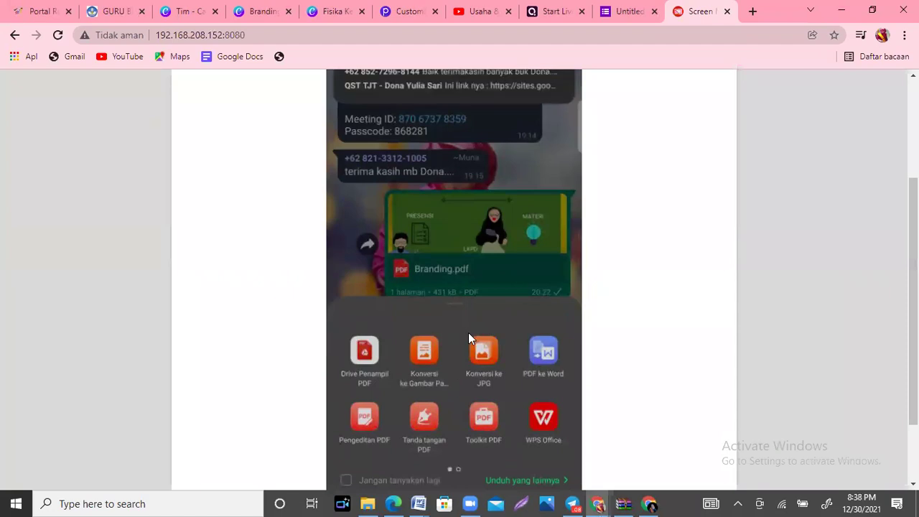
click(360, 352)
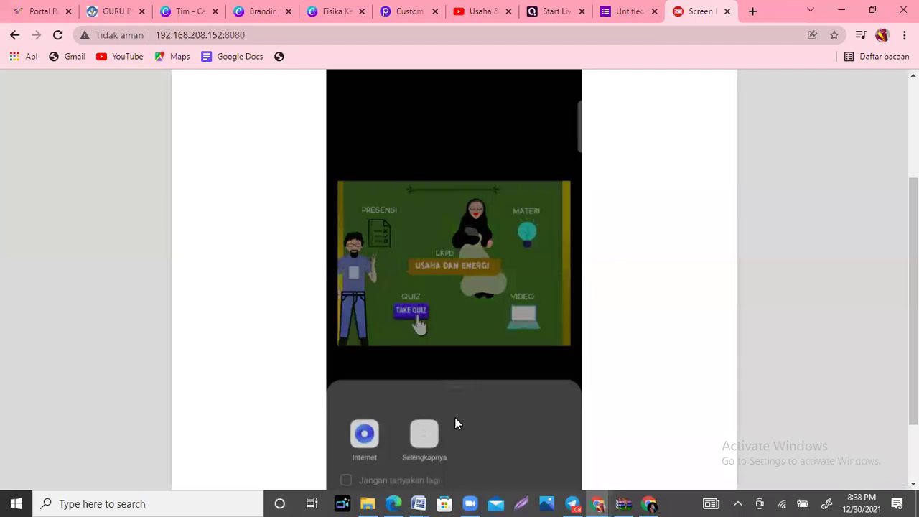
Test the links in the mirrored Branding.pdf, choosing Chrome for one of them and trying the TAKE QUIZ link.
click(424, 433)
click(424, 433)
click(420, 372)
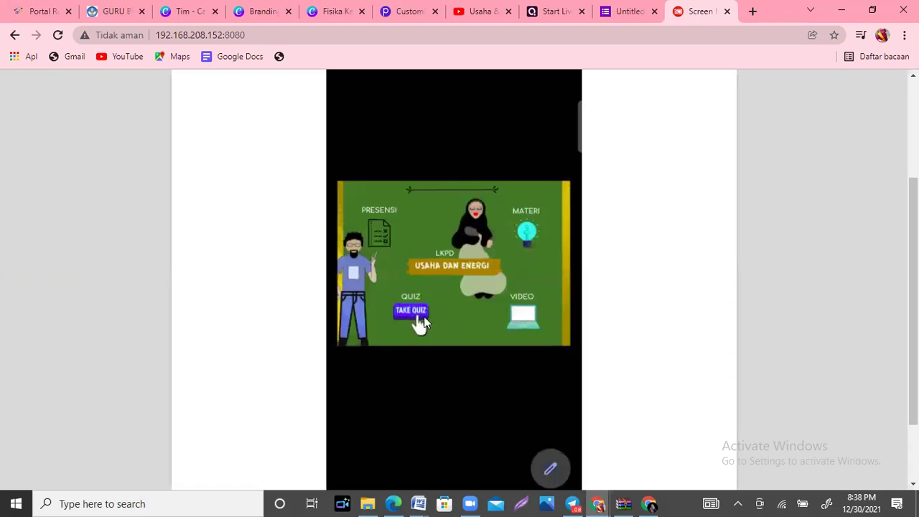
click(414, 317)
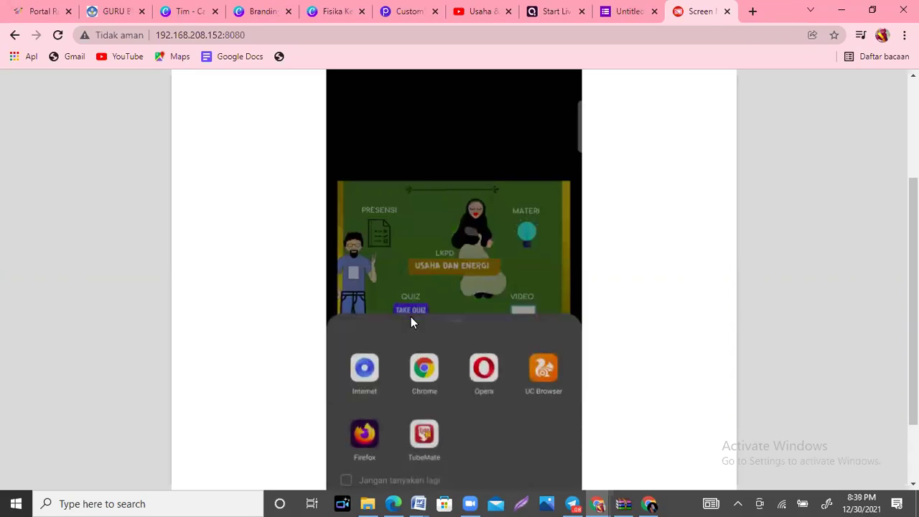
click(559, 287)
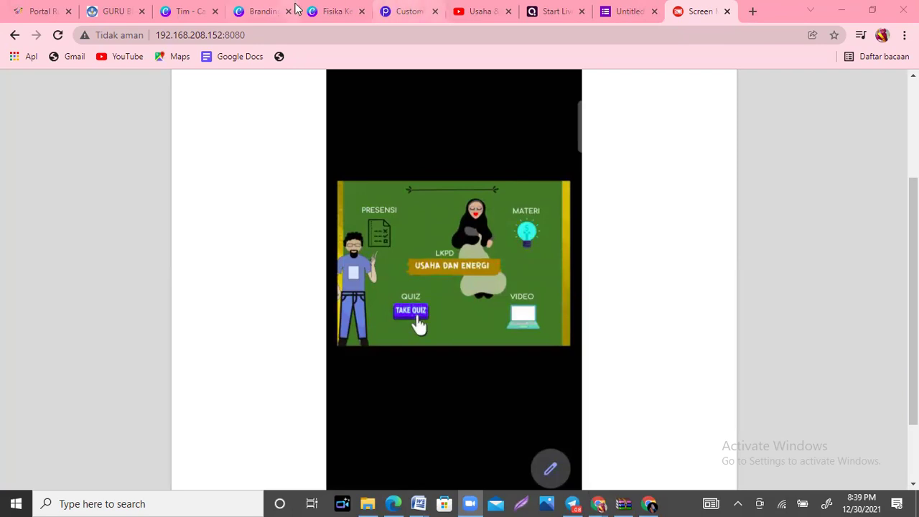
Return to the Canva team page, enter "MAJALAH" in the help search and close the help.
click(201, 8)
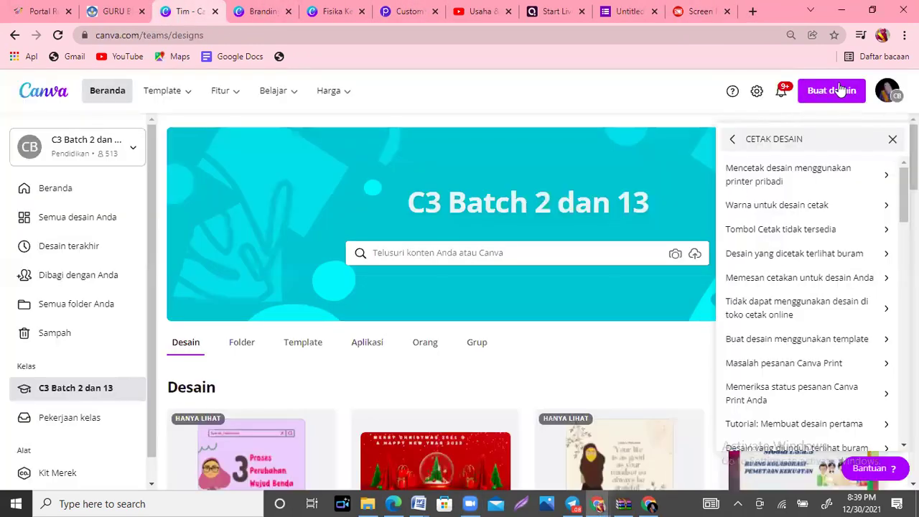
triple_click(816, 139)
text(M)
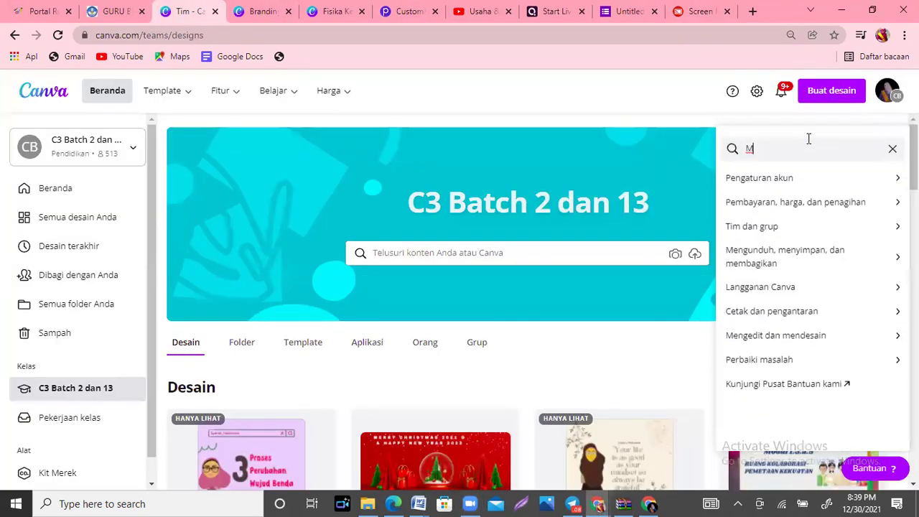
text(AJALAH)
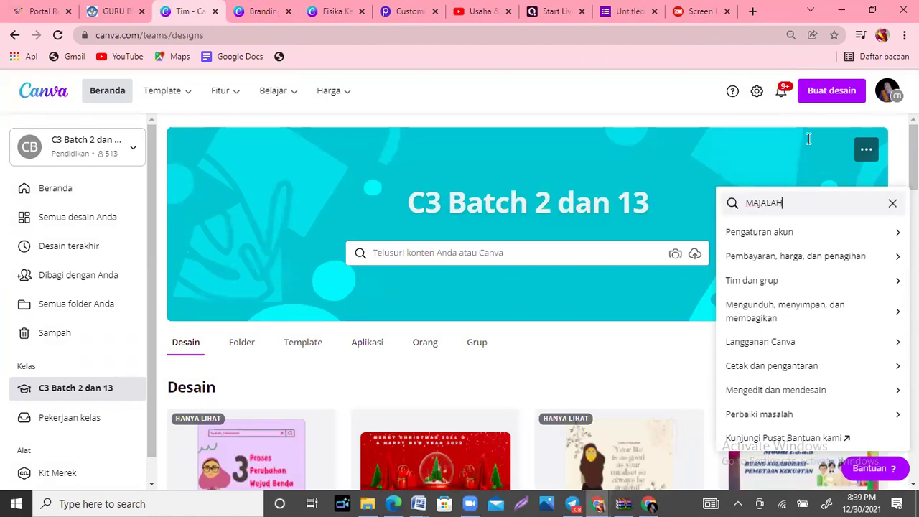
click(892, 204)
Search the design types for a new design with "MAJALAH", look over the suggestions, and clear and close the search.
click(823, 98)
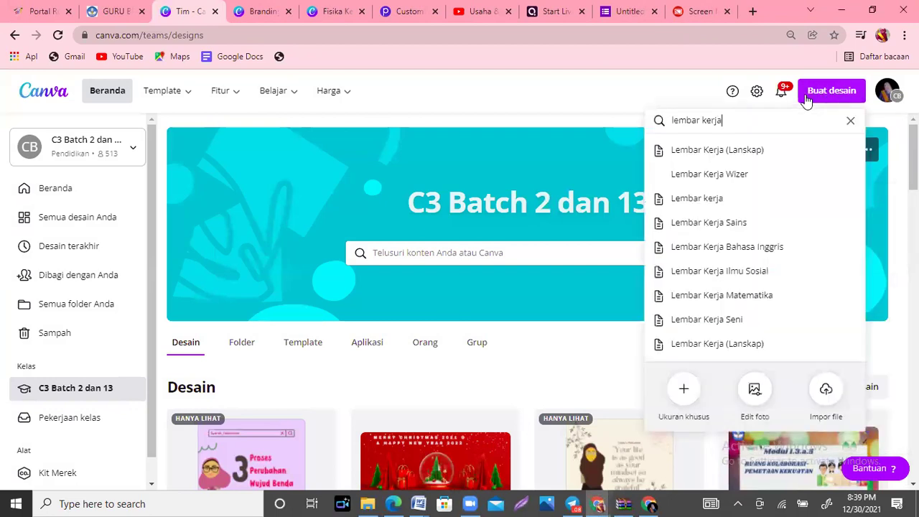
triple_click(746, 120)
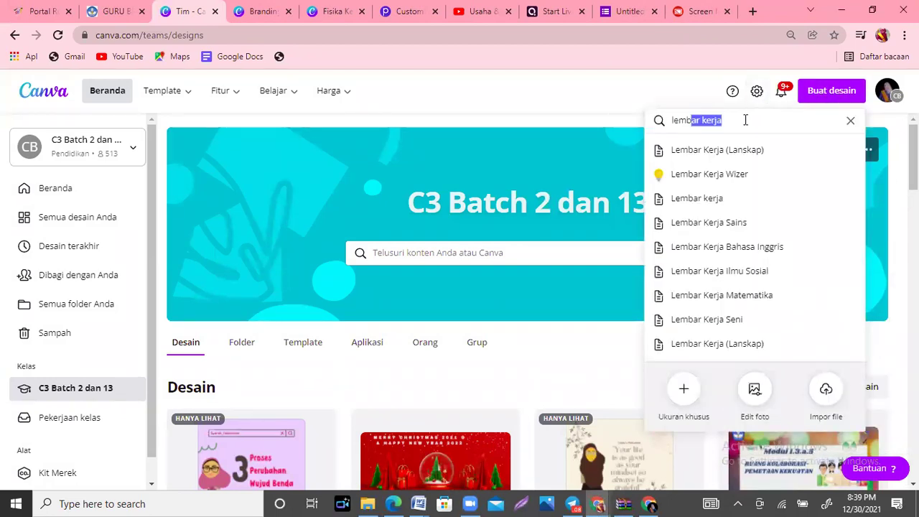
text(MAJAL)
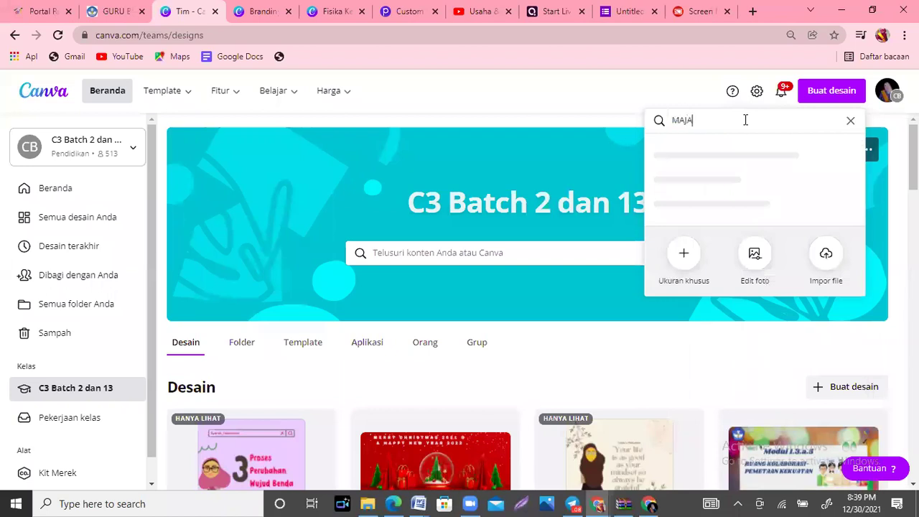
text(AH)
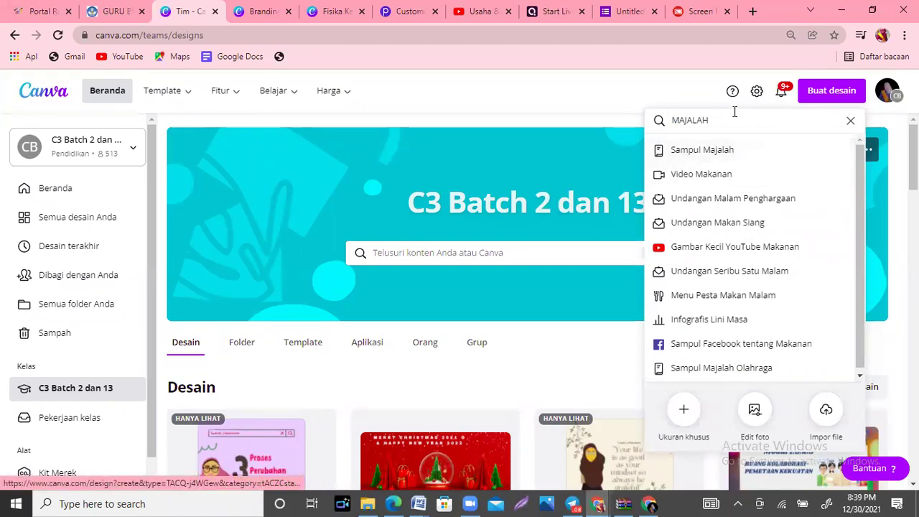
key(shift+Left)
key(shift+Left)
key(shift+Left)
key(shift+Left)
key(shift+Left)
key(shift+Left)
key(shift+Left)
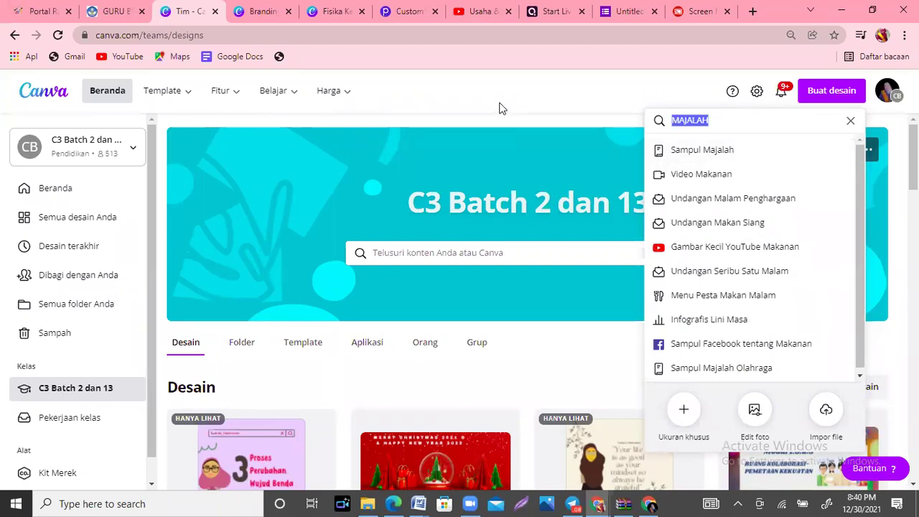
click(851, 122)
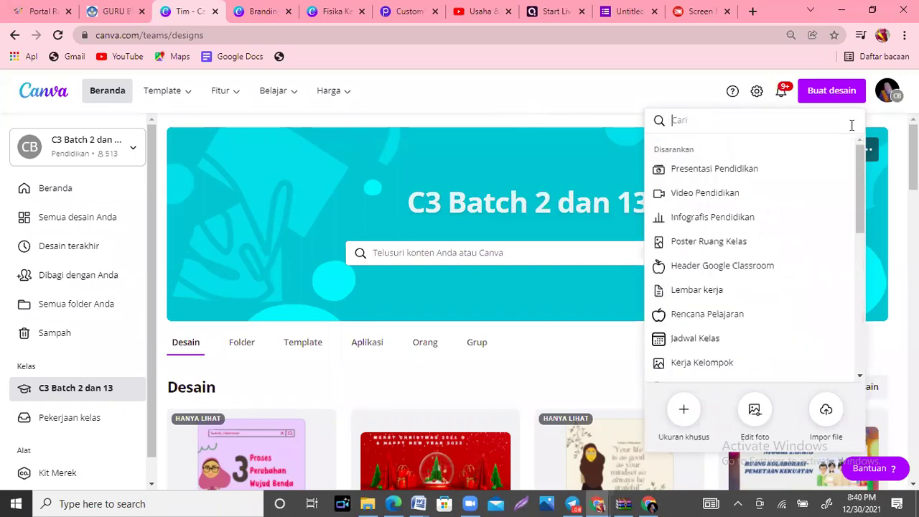
click(482, 86)
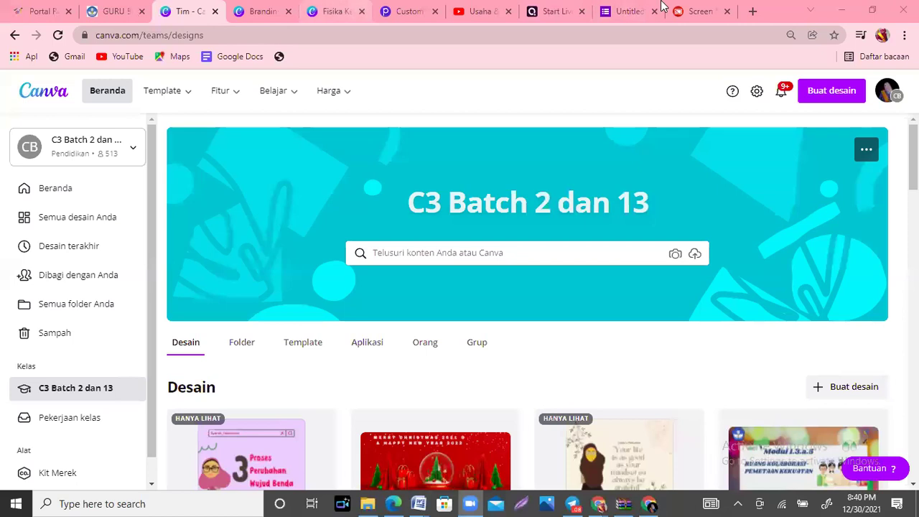
Return to the mirrored phone and try the MATERI link in Branding.pdf, requesting more app choices for opening it.
click(702, 16)
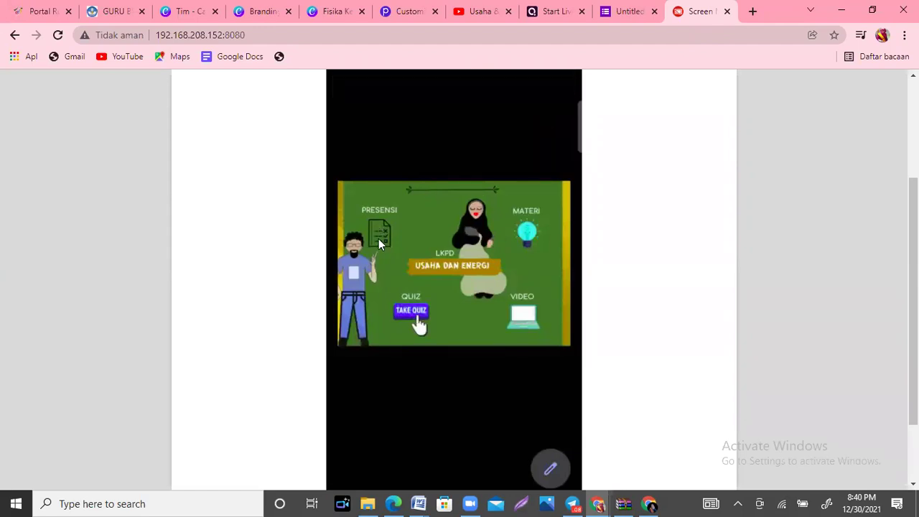
click(526, 232)
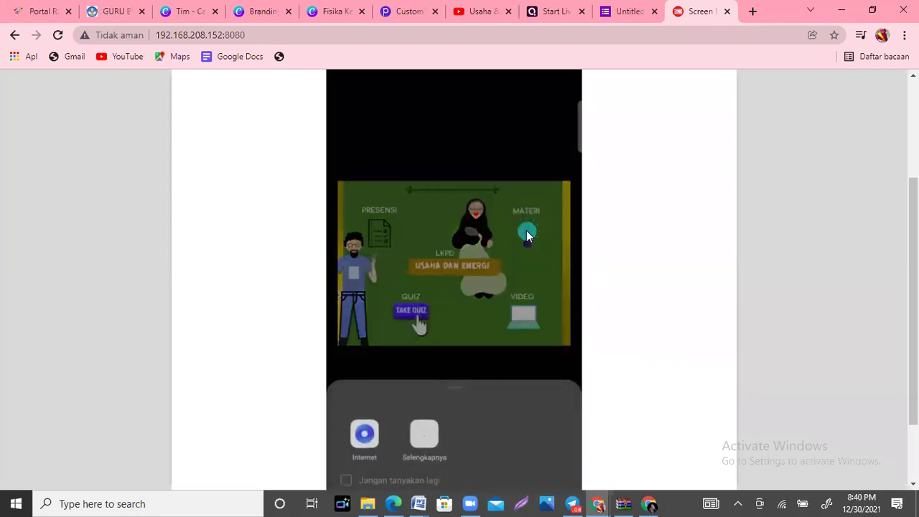
click(429, 429)
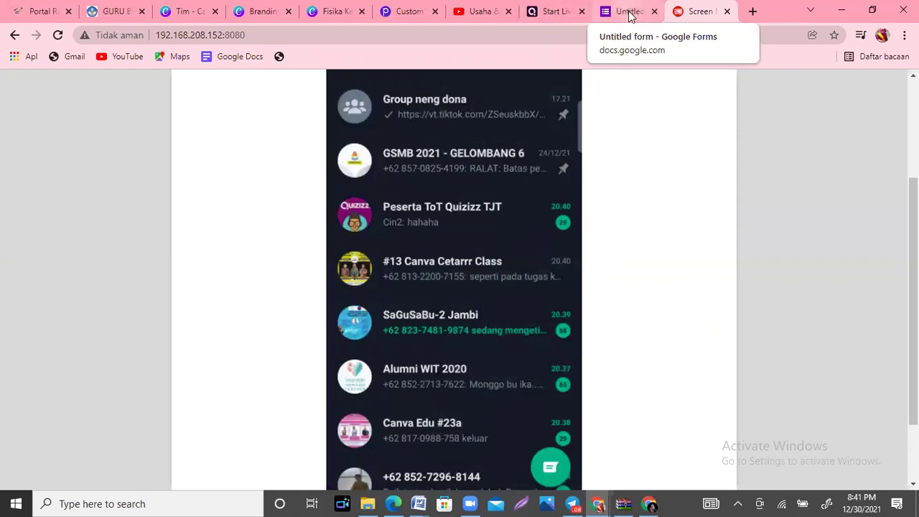
Check the Publuu flipbook settings of the Fisika Kelas X booklet and return to the beginning of the Screen Mirror page.
click(335, 11)
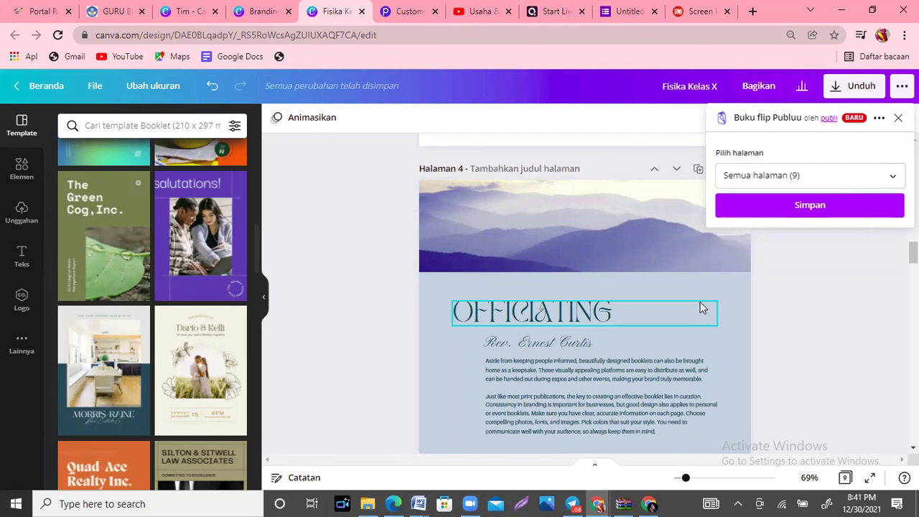
click(678, 12)
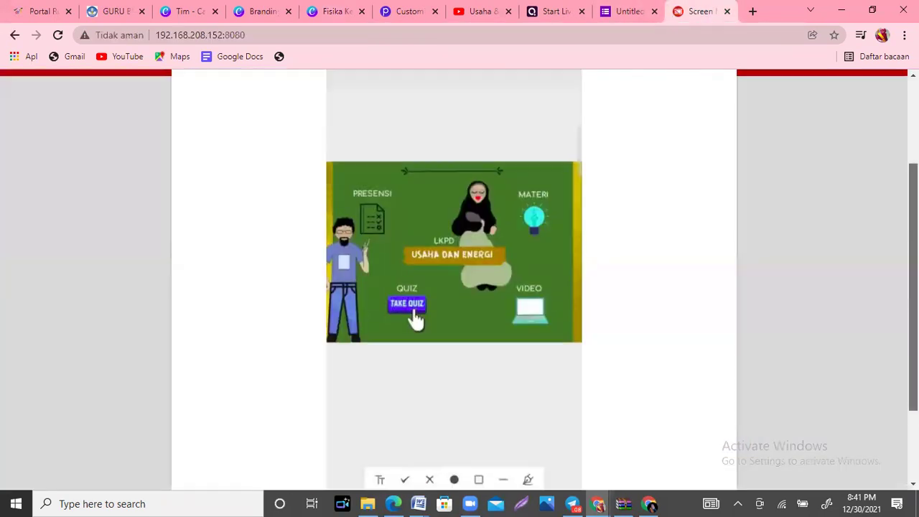
scroll(317, 190, up, 3)
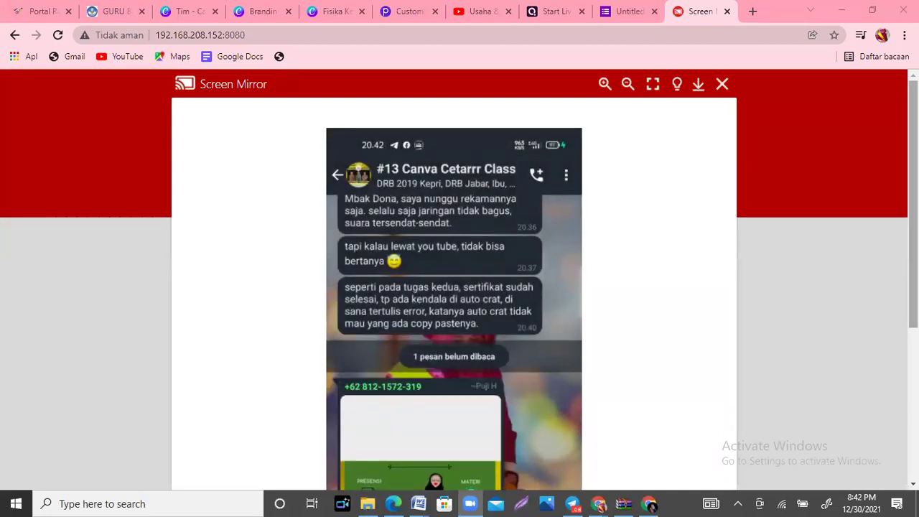
Follow the mirrored phone as Branding.pdf is opened from the group chat and its linked page is viewed in the PDF reader.
mouse_move(913, 208)
mouse_down()
mouse_move(913, 298)
mouse_move(913, 226)
mouse_up()
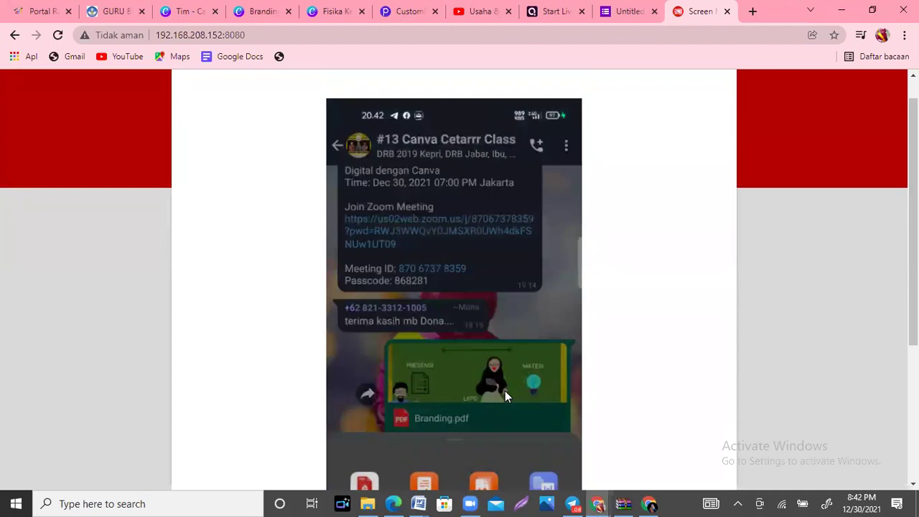
drag(913, 222, 913, 303)
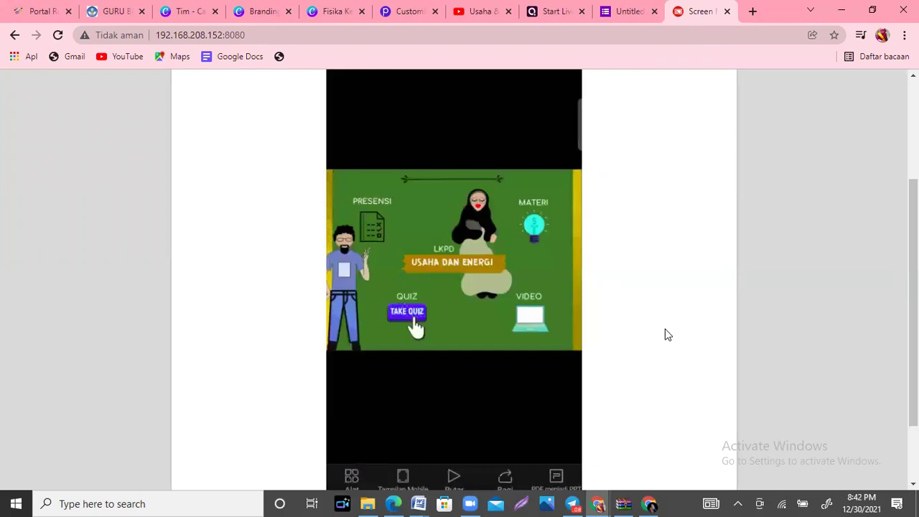
scroll(460, 280, down, 3)
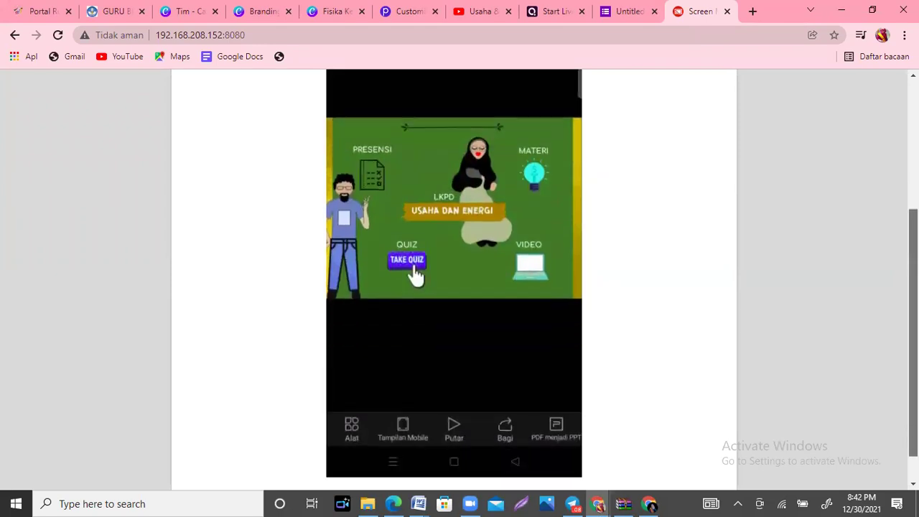
scroll(460, 280, up, 5)
scroll(459, 280, down, 4)
scroll(460, 280, up, 2)
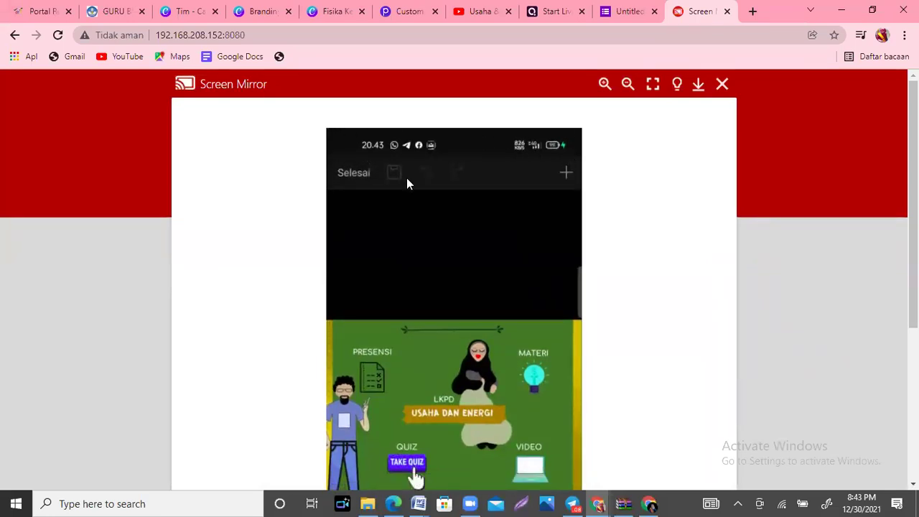
drag(914, 205, 913, 265)
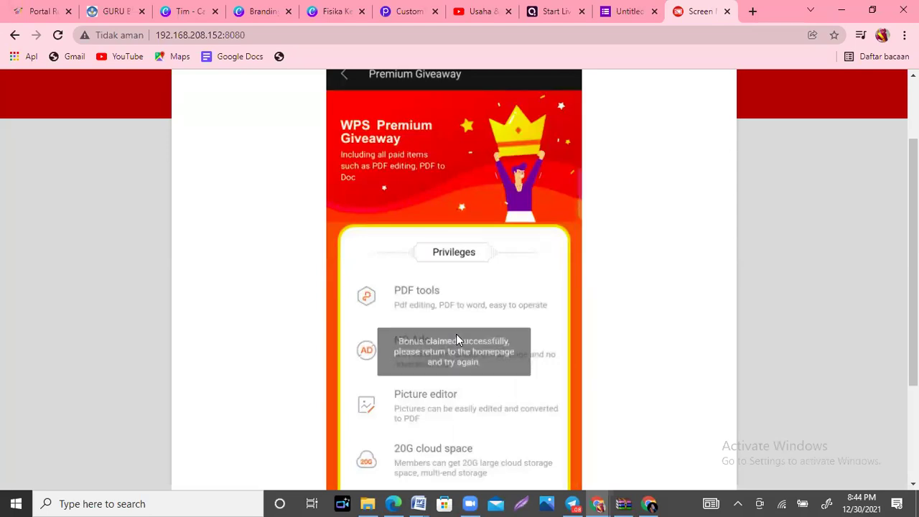
drag(914, 272, 913, 309)
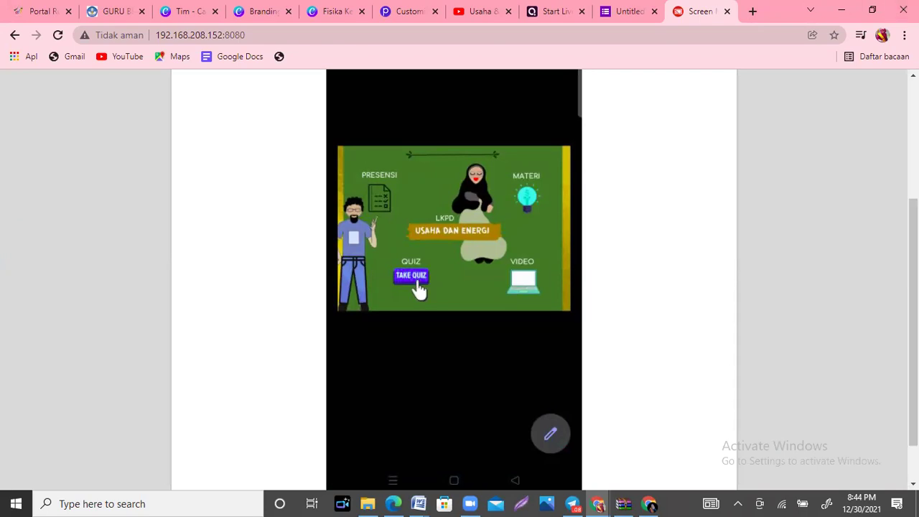
Show the USAHA DAN ENERGI quiz's start page on Quizizz and highlight its web address.
click(550, 8)
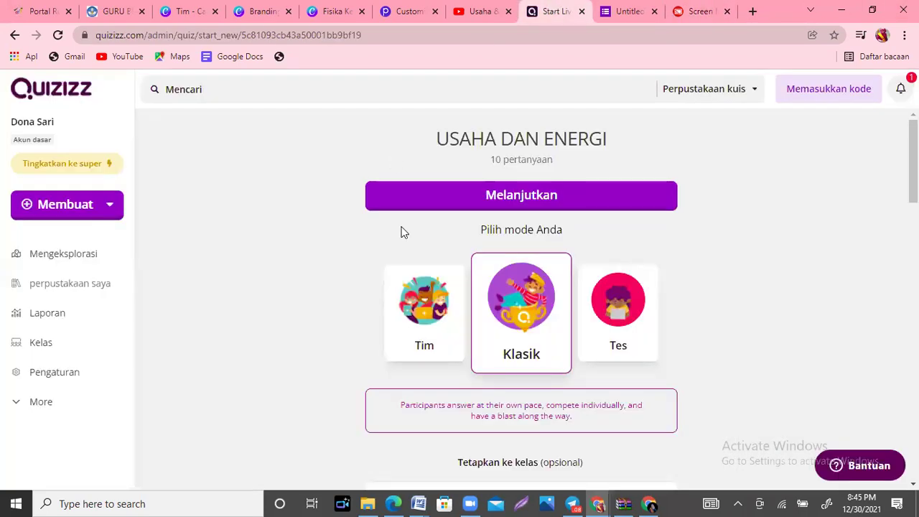
click(511, 205)
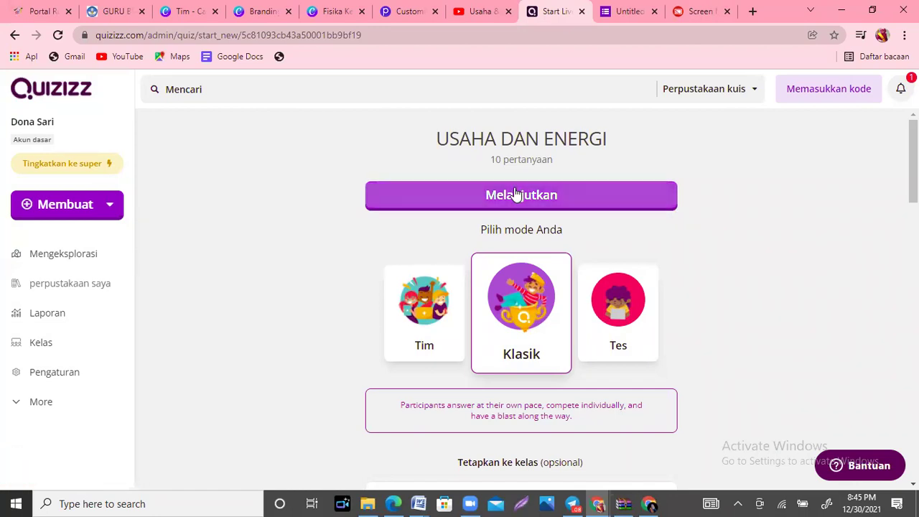
click(378, 35)
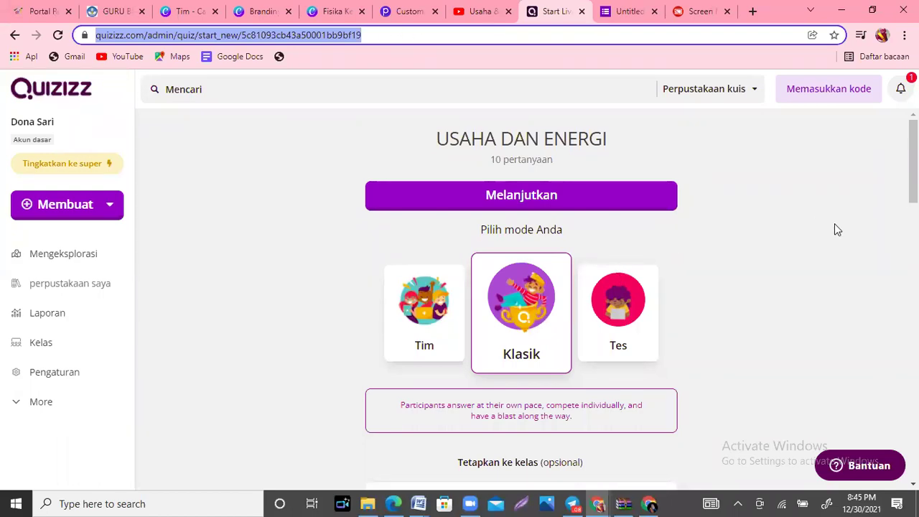
click(499, 207)
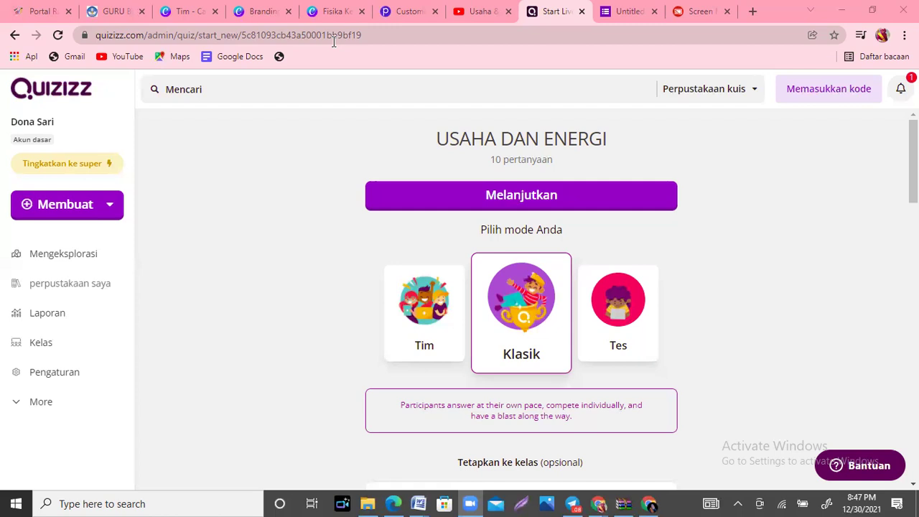
Revisit the mirrored phone and the Publuu page, return to the Fisika Kelas X booklet and close its Publuu flipbook panel.
click(694, 10)
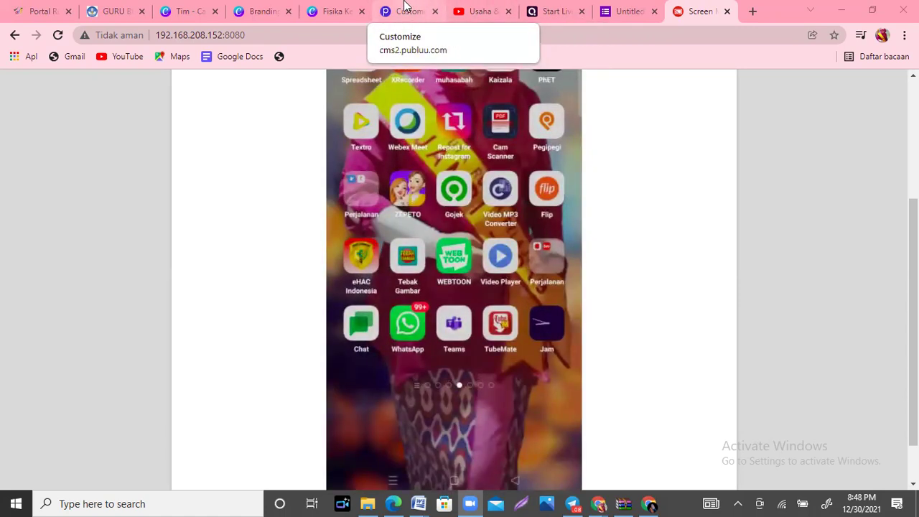
click(405, 7)
click(335, 8)
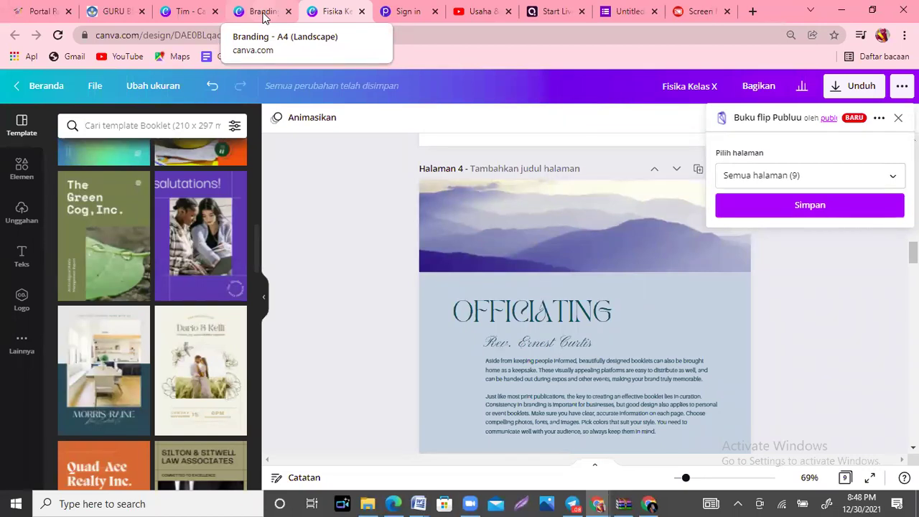
click(898, 119)
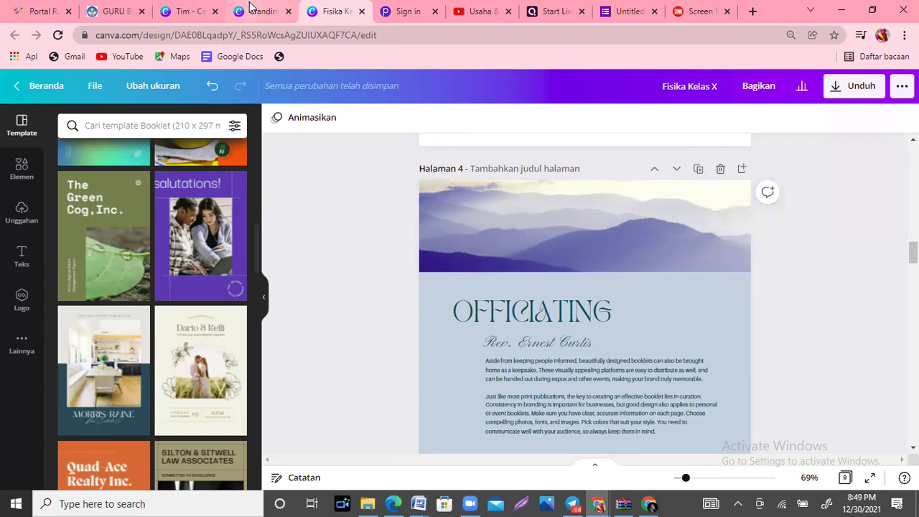
Look over the Canva team page and compare the Fisika Kelas X booklet with the Branding design.
click(198, 9)
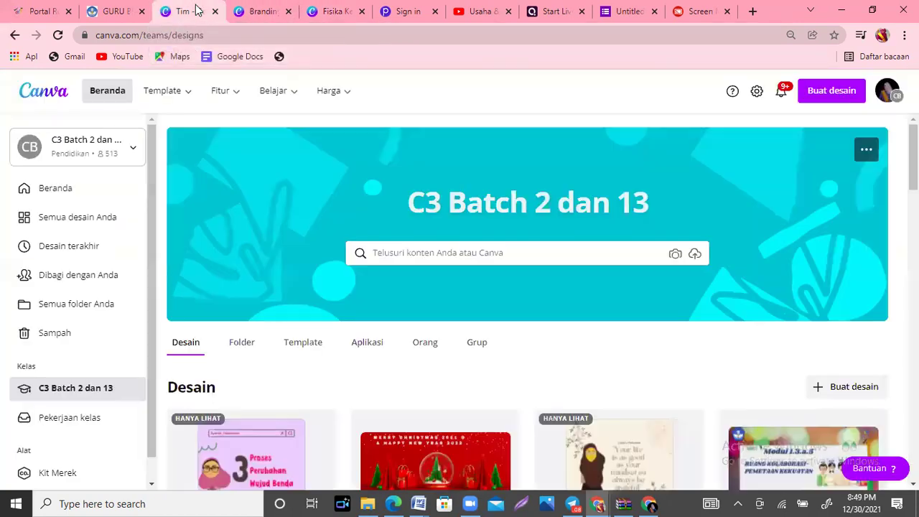
click(280, 10)
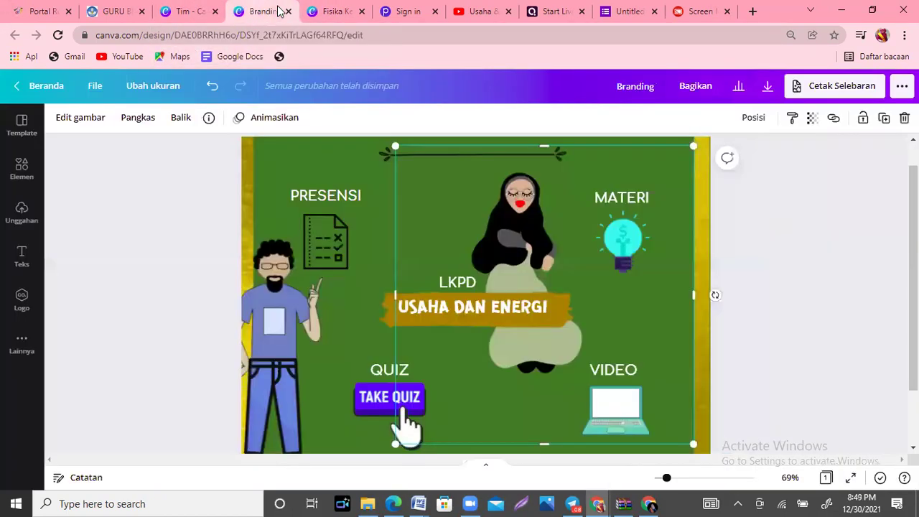
click(323, 10)
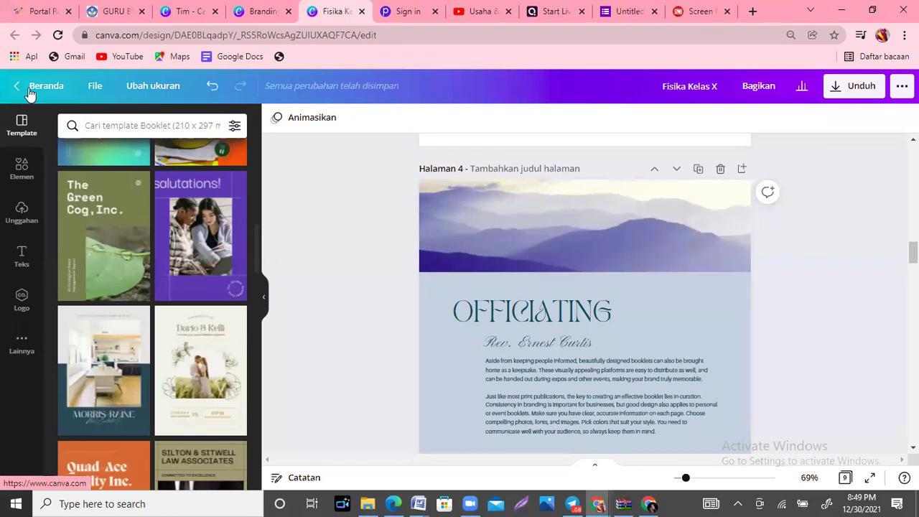
click(262, 9)
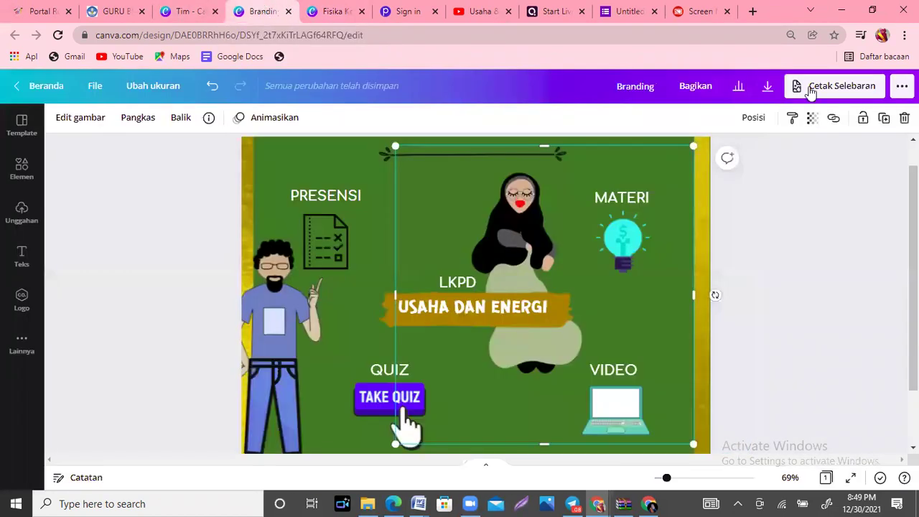
From the Canva team page, search the new-design types for "BUKU CATATAN" and create a Buku Catatan design.
click(189, 11)
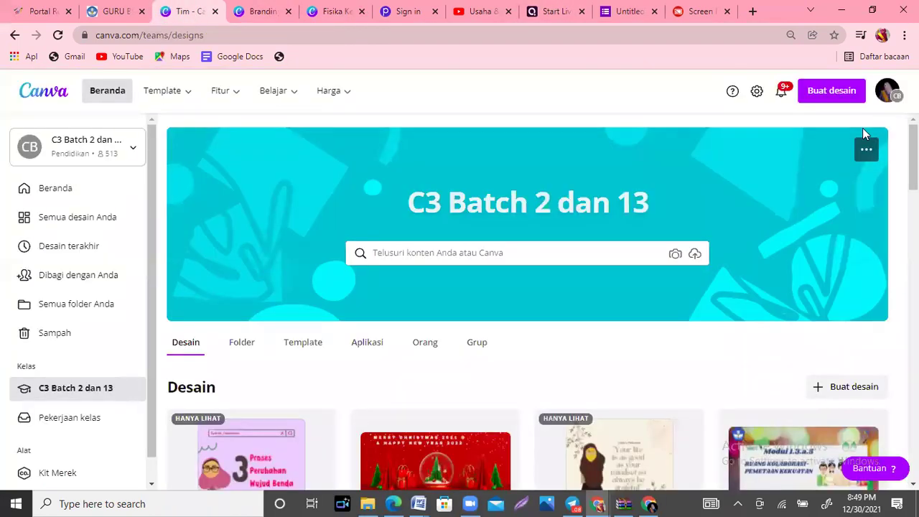
click(816, 91)
text(B)
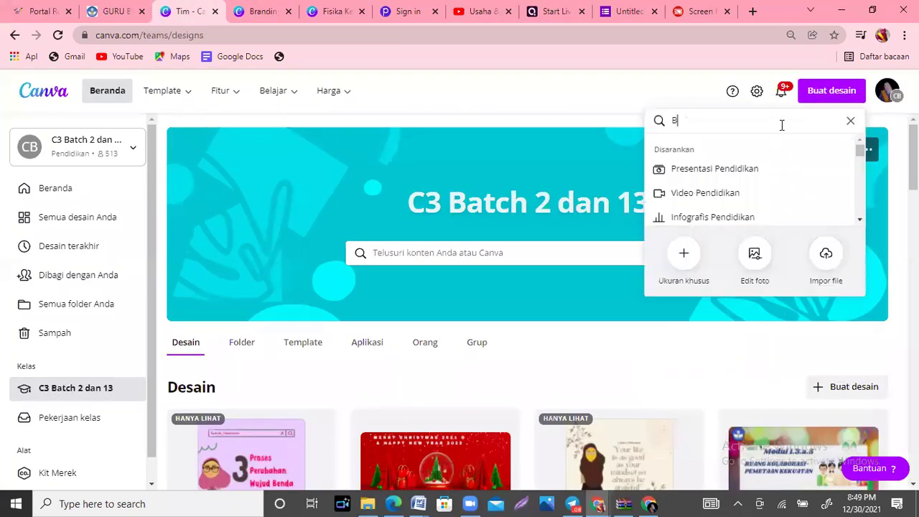
text(UKU CATA)
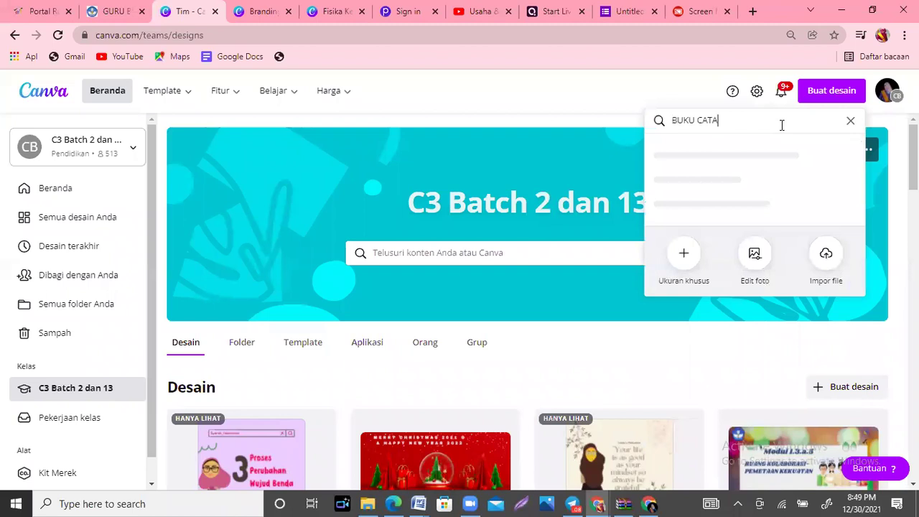
text(TAN)
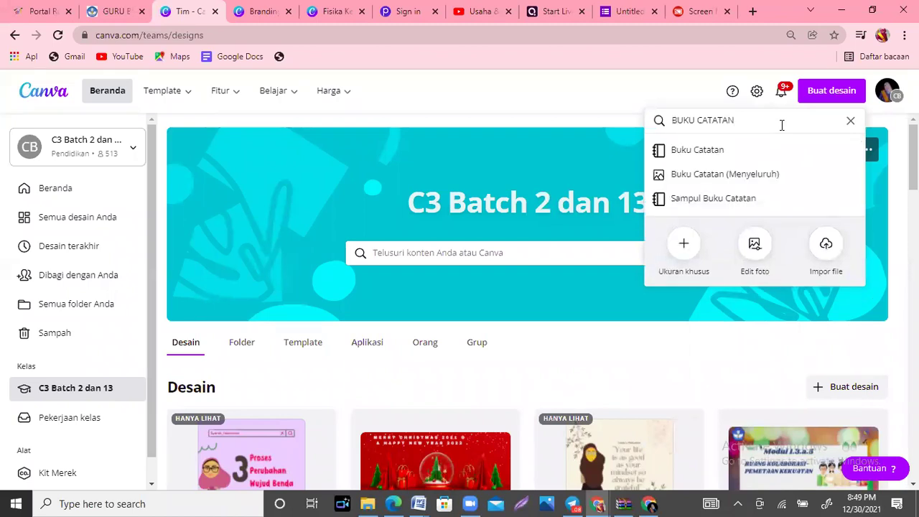
click(751, 156)
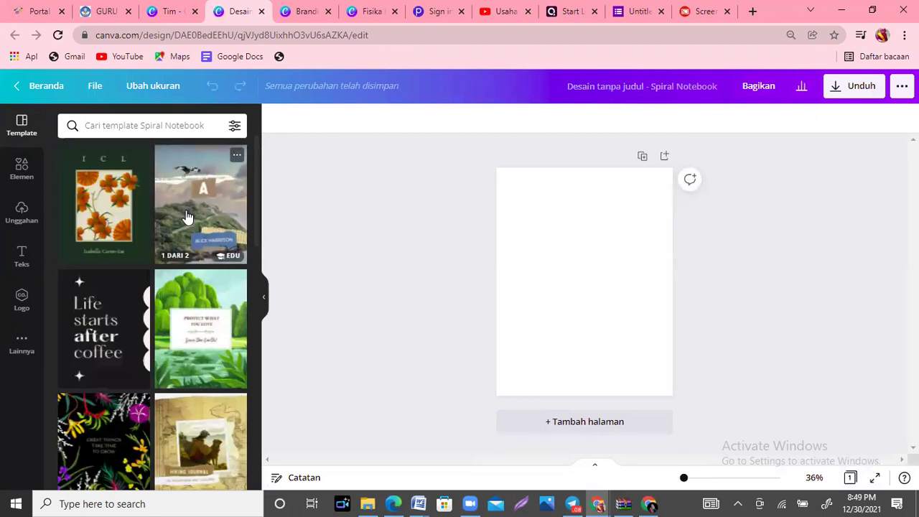
Apply both pages of the Brown and Blue Personal Scrapbook Wanderlust Monogram Notebook template to the notebook.
click(186, 217)
click(186, 214)
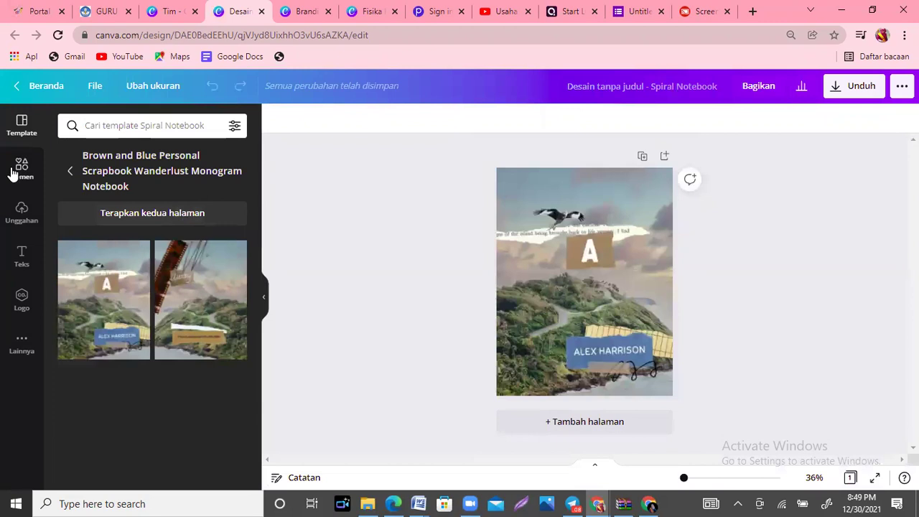
click(210, 211)
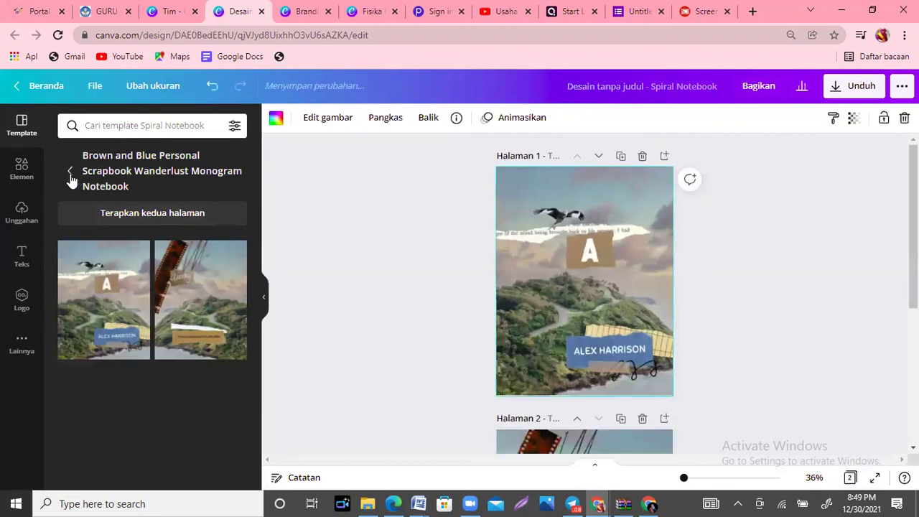
Apply both pages of the Green and White Natural Organic Watercolor Personal Notebook template to the notebook.
click(70, 171)
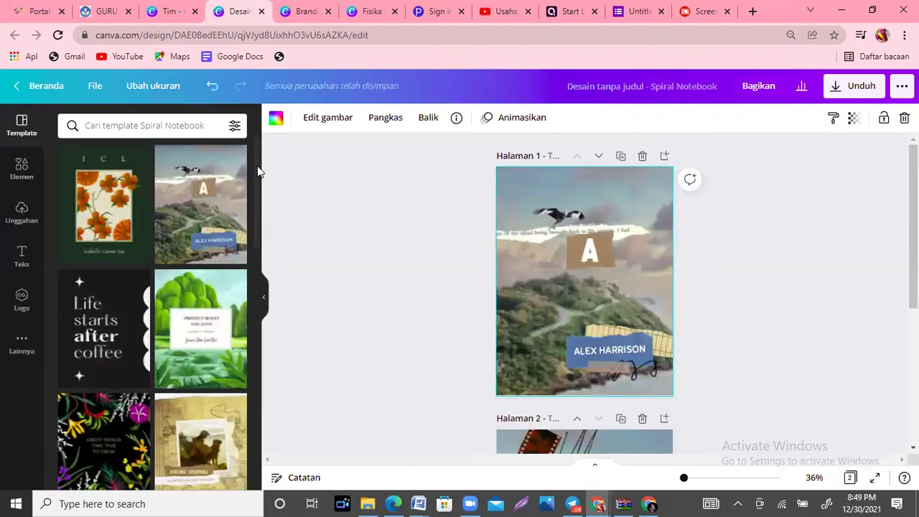
drag(257, 172, 258, 228)
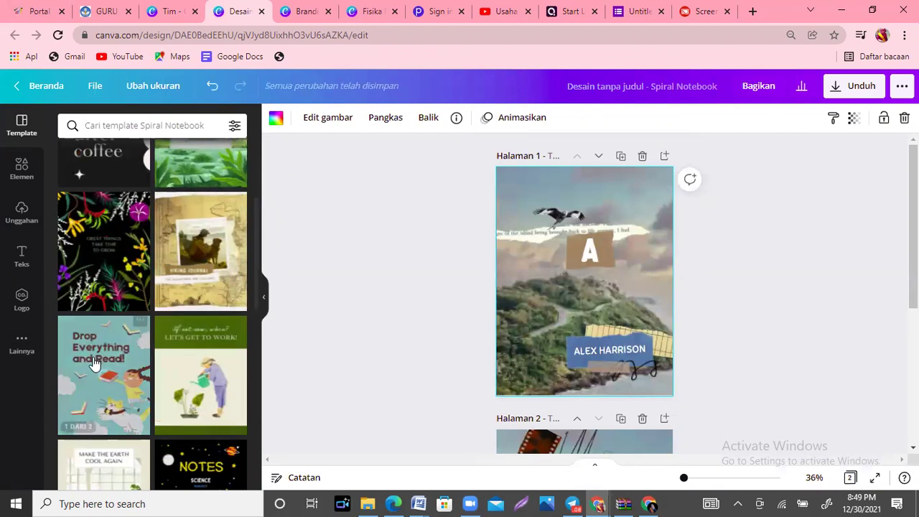
click(215, 391)
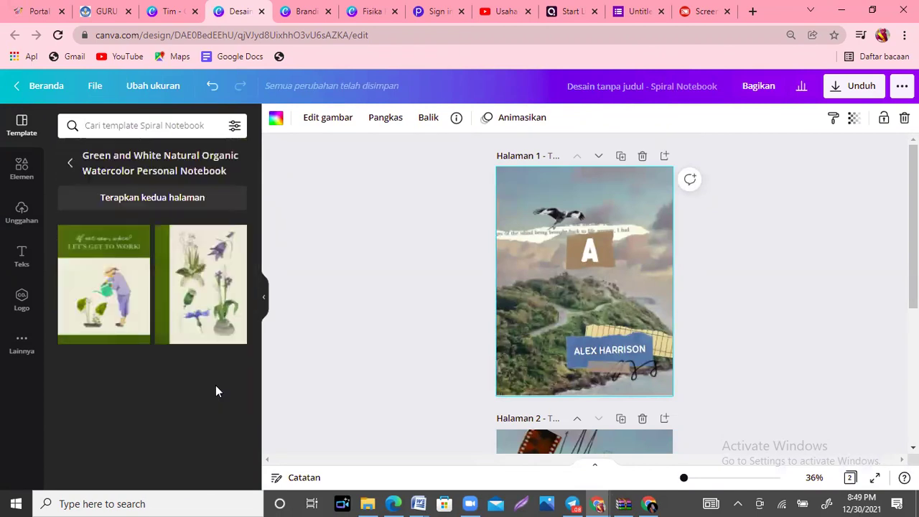
click(167, 198)
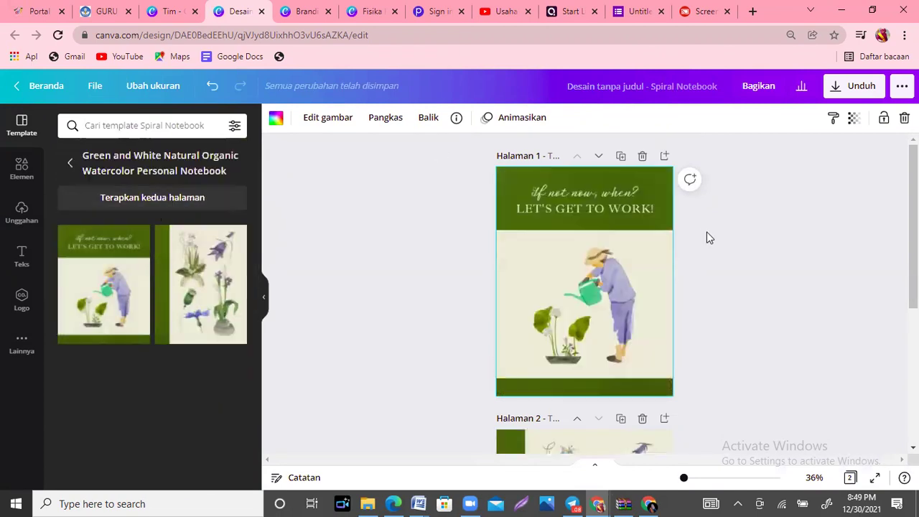
Delete the plant illustration with the beige arch-shaped base from page 2 of the notebook.
scroll(571, 165, down, 4)
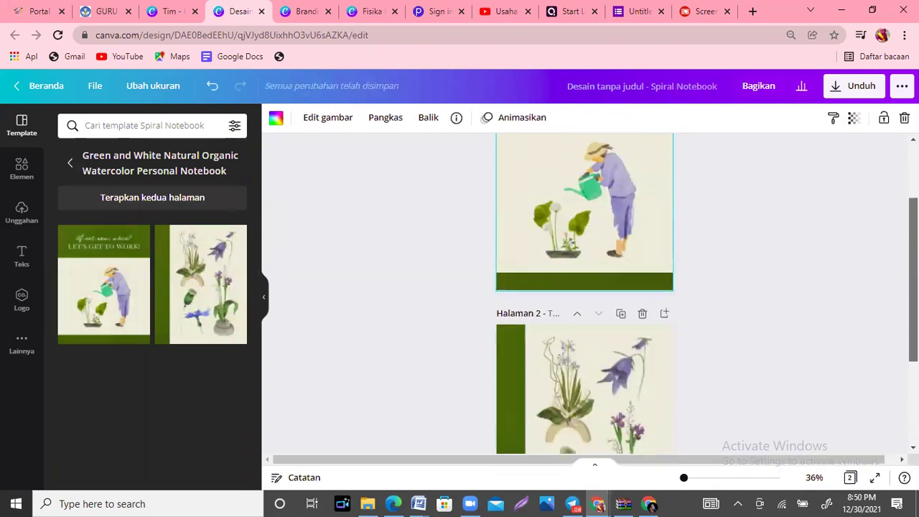
click(569, 294)
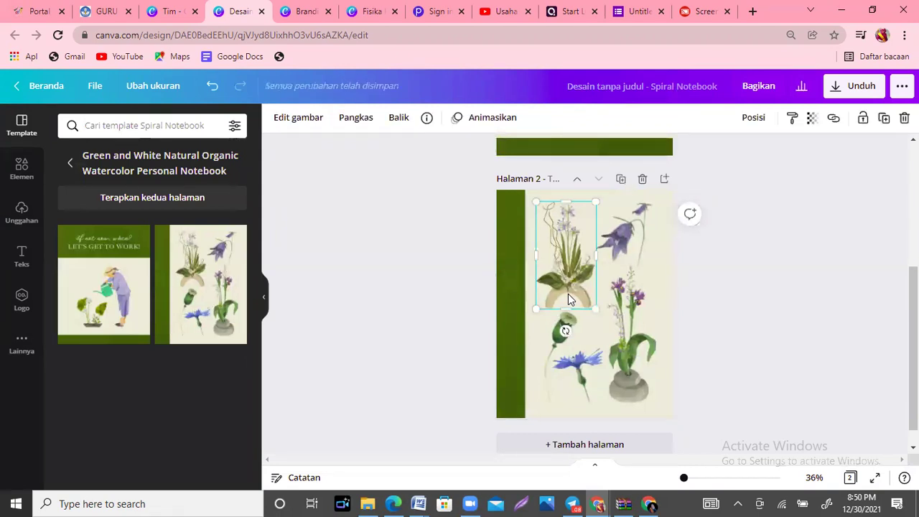
click(621, 253)
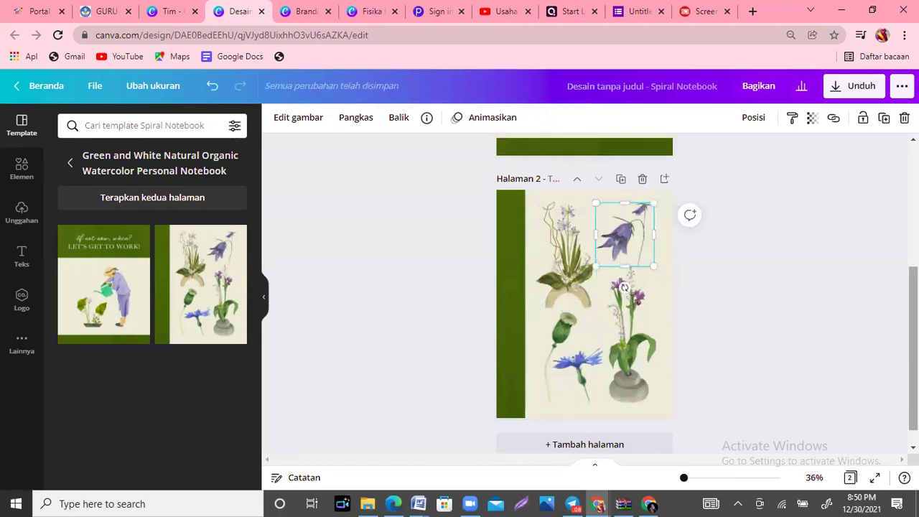
scroll(574, 287, up, 1)
key(Escape)
click(551, 302)
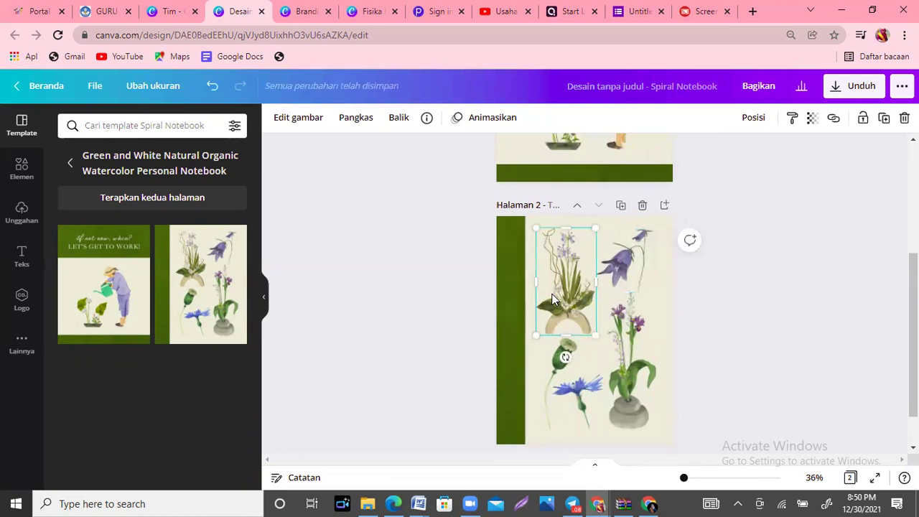
key(Delete)
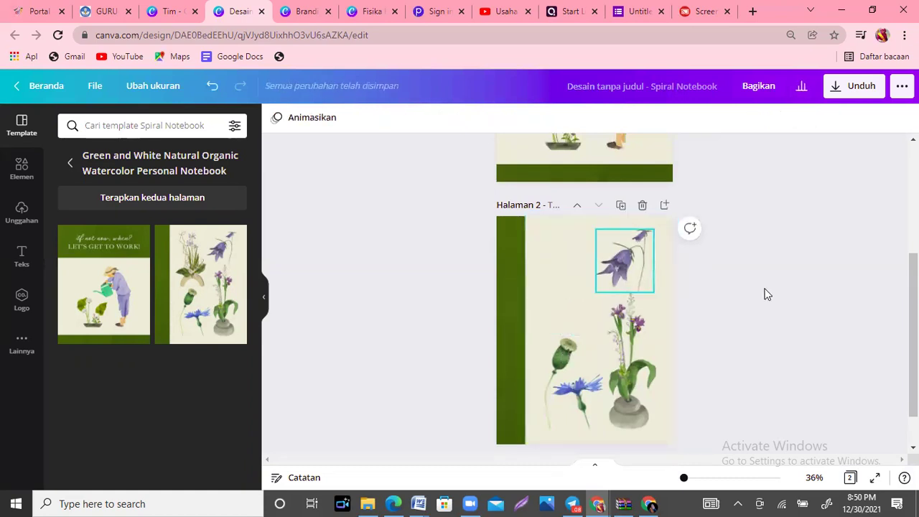
Add a new page directly after the notebook's cover page.
scroll(766, 294, up, 3)
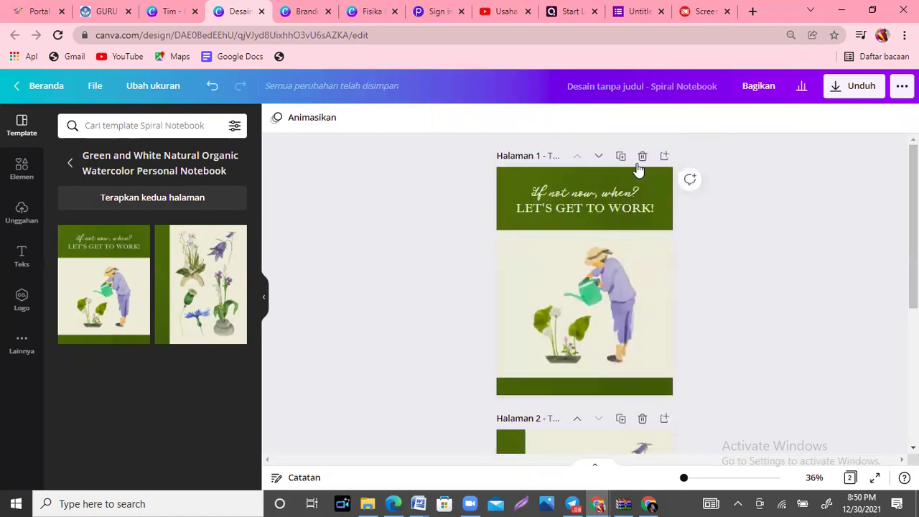
click(664, 155)
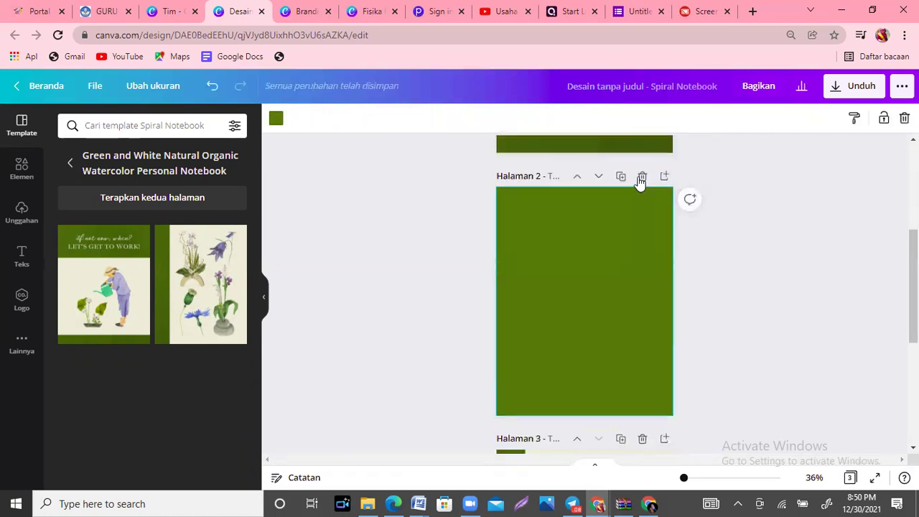
Add three more green pages to the notebook directly after page 2.
click(662, 176)
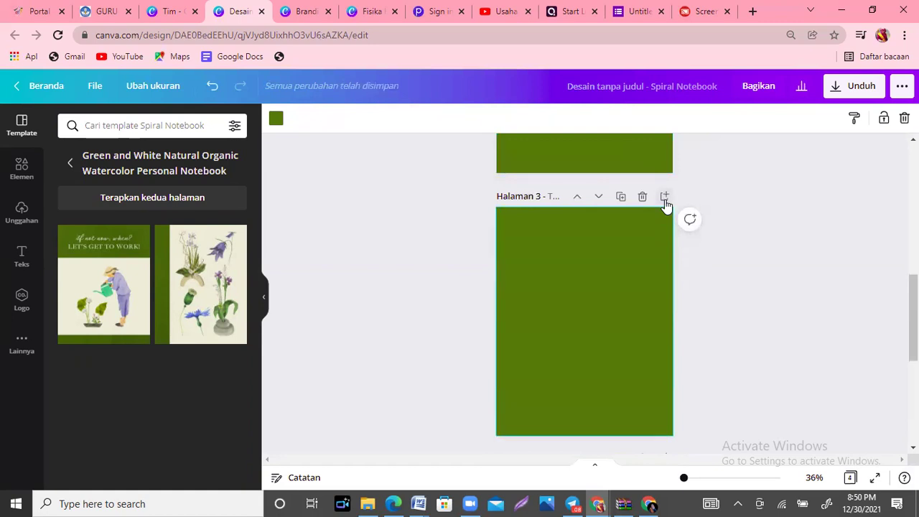
click(664, 197)
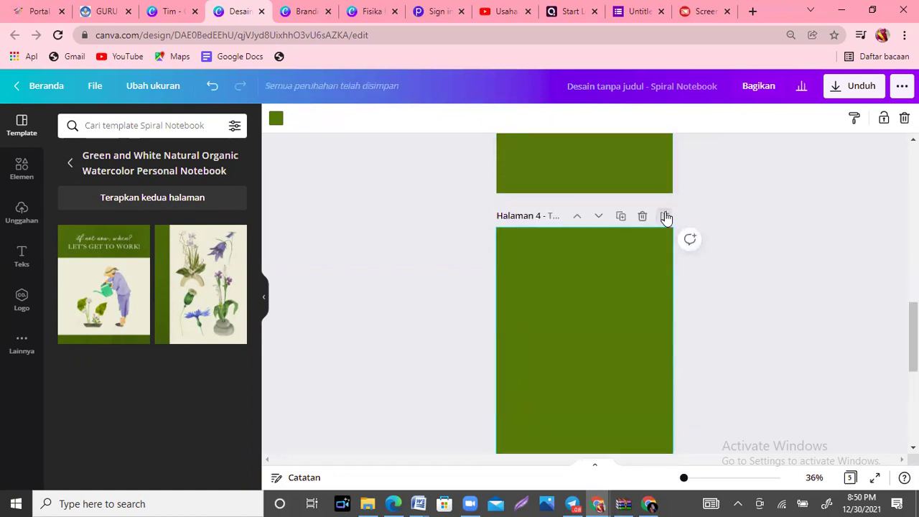
click(665, 217)
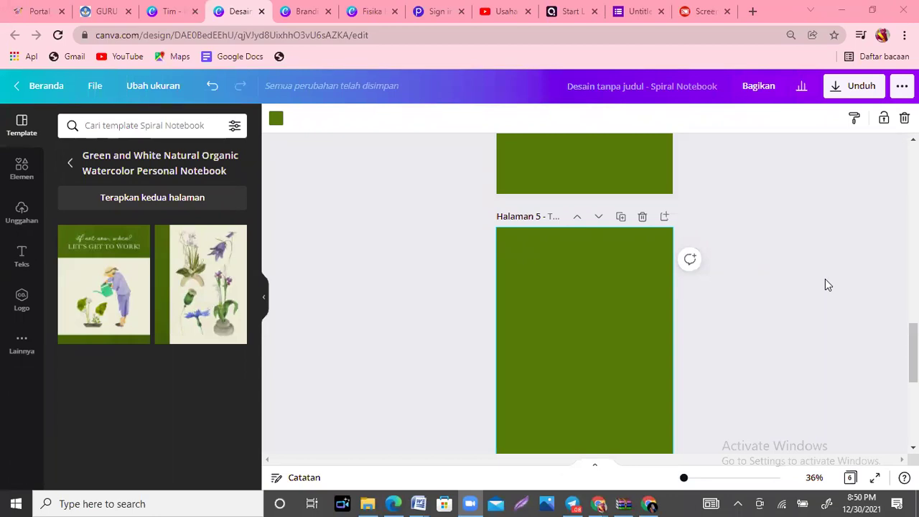
Look over the Branding and Fisika Kelas X designs, and close the Publuu sign-in page.
click(303, 12)
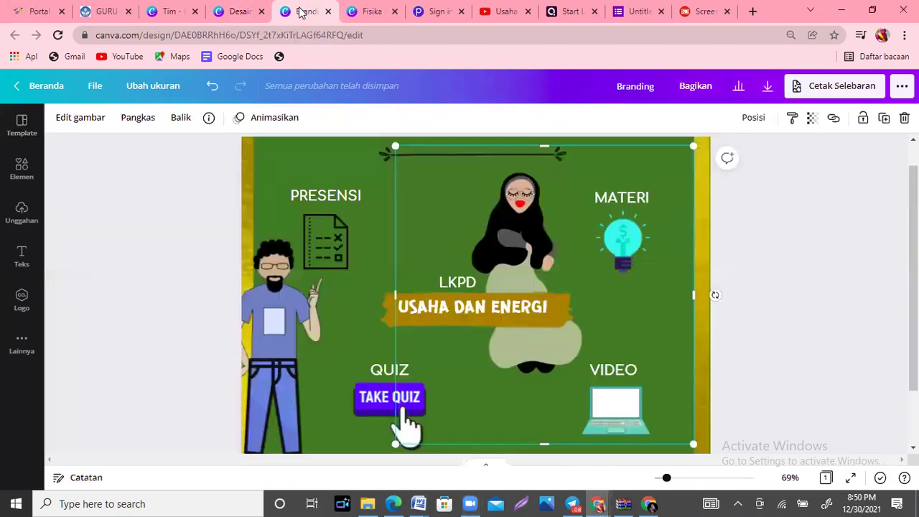
click(367, 12)
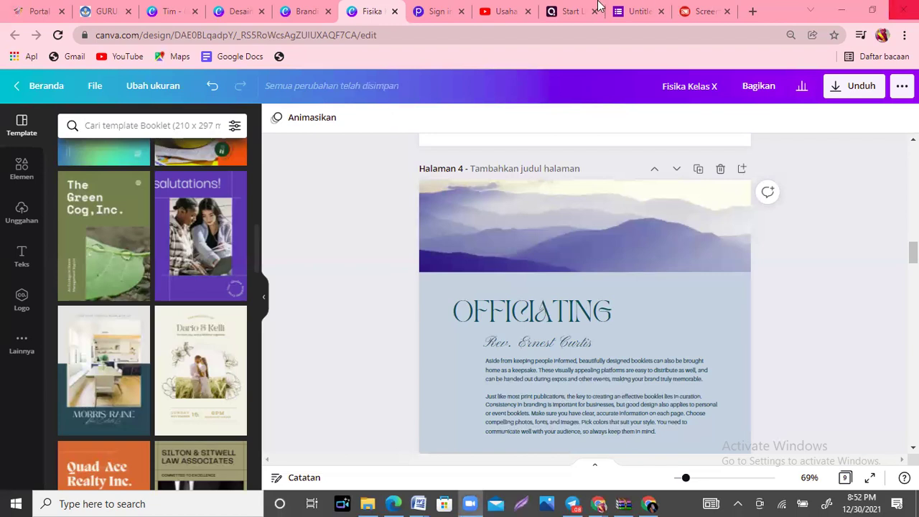
click(445, 11)
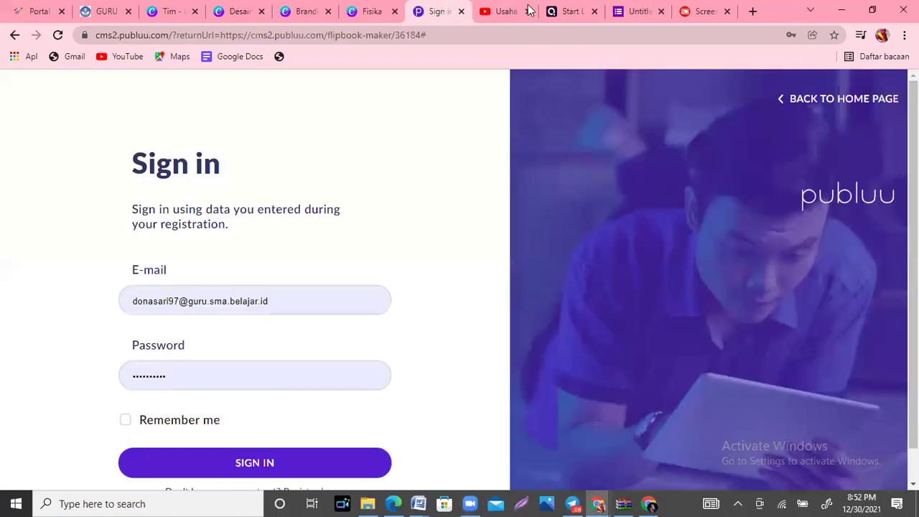
click(366, 11)
click(442, 11)
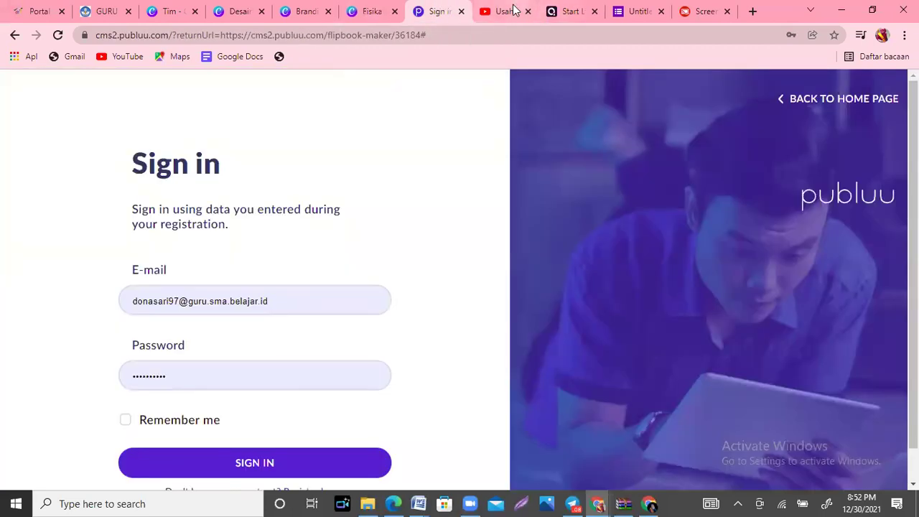
click(462, 11)
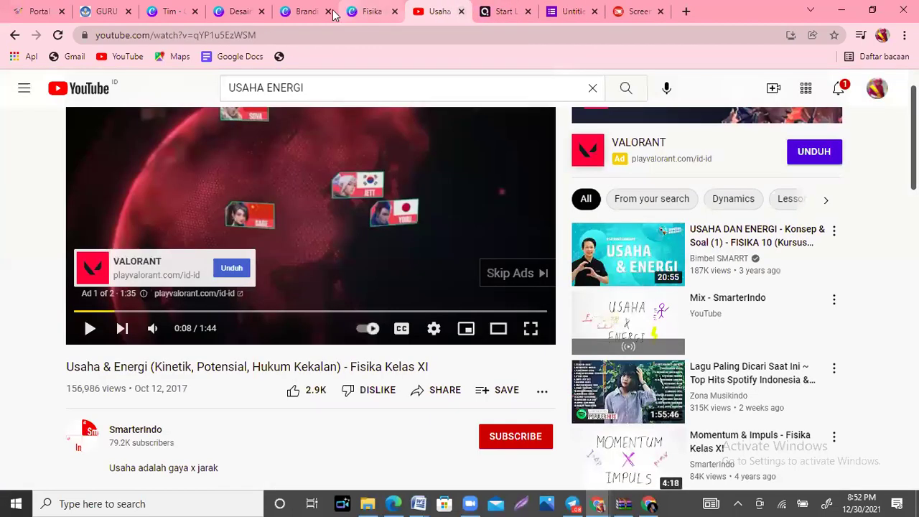
Publish all pages of the Fisika Kelas X booklet as a Publuu flipbook.
click(364, 11)
click(902, 86)
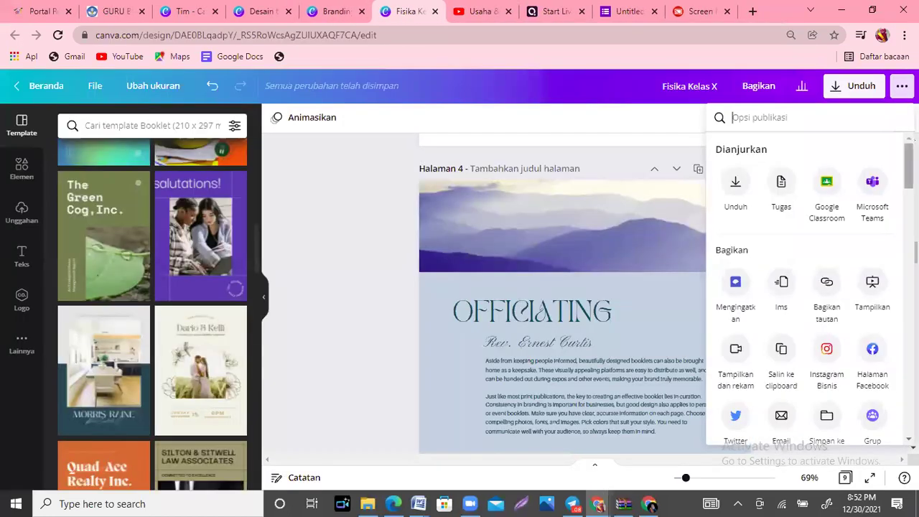
scroll(810, 288, down, 5)
scroll(810, 288, down, 4)
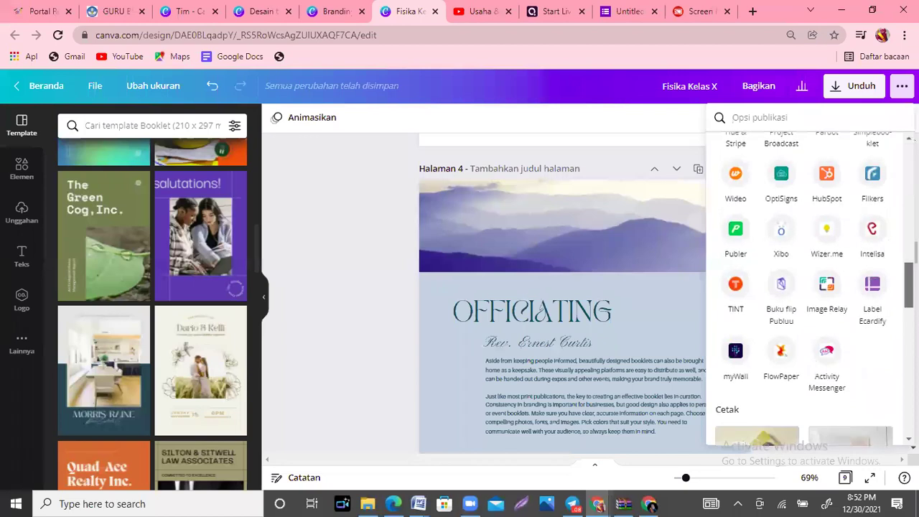
click(781, 286)
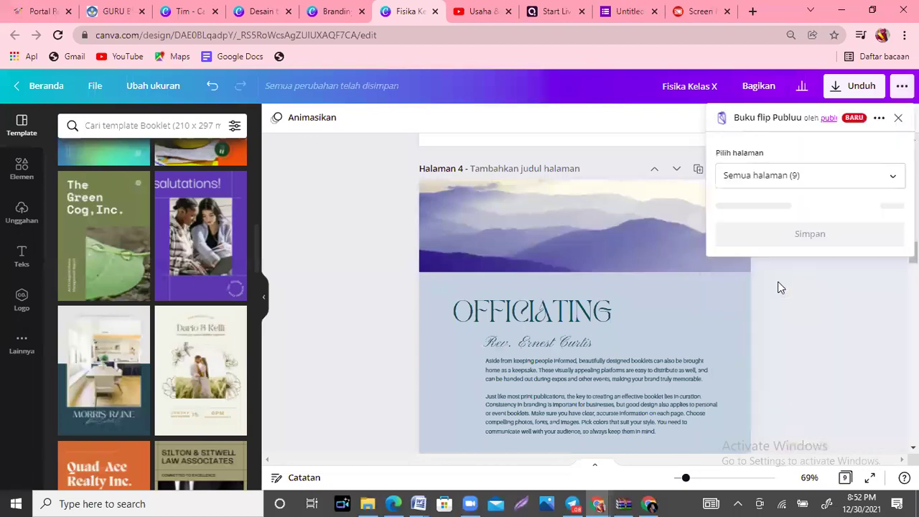
click(810, 232)
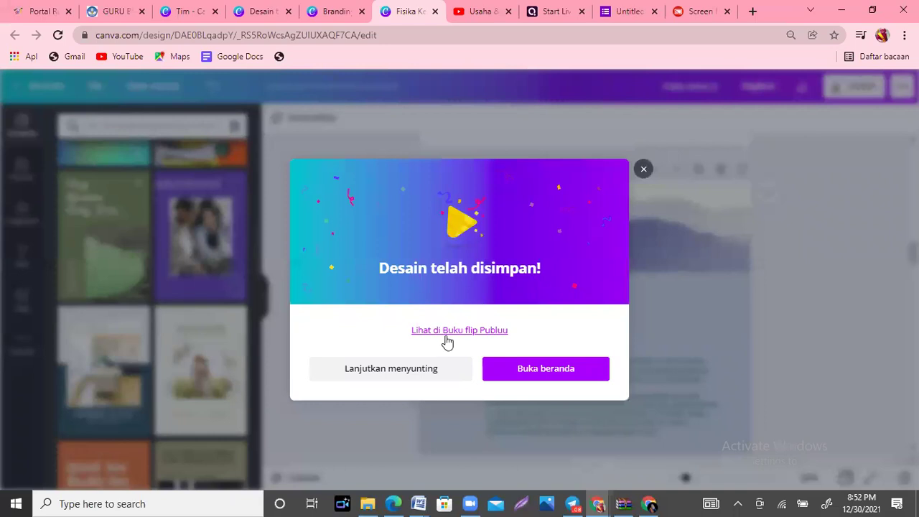
Open the published flipbook in Publuu and sign in with the prefilled account details.
click(467, 332)
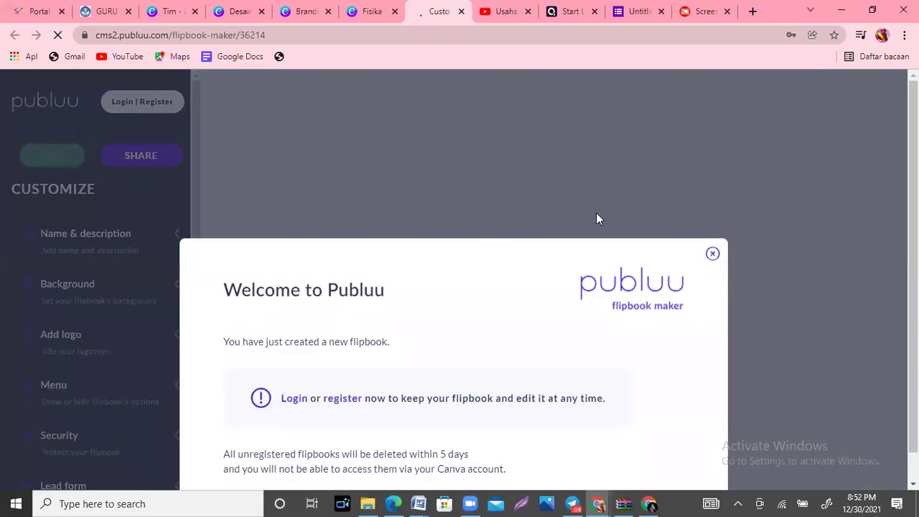
click(713, 255)
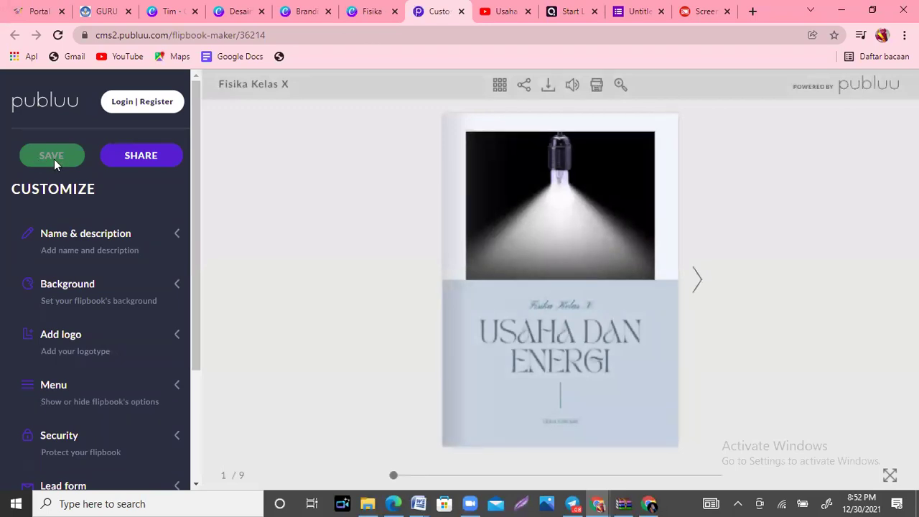
click(66, 146)
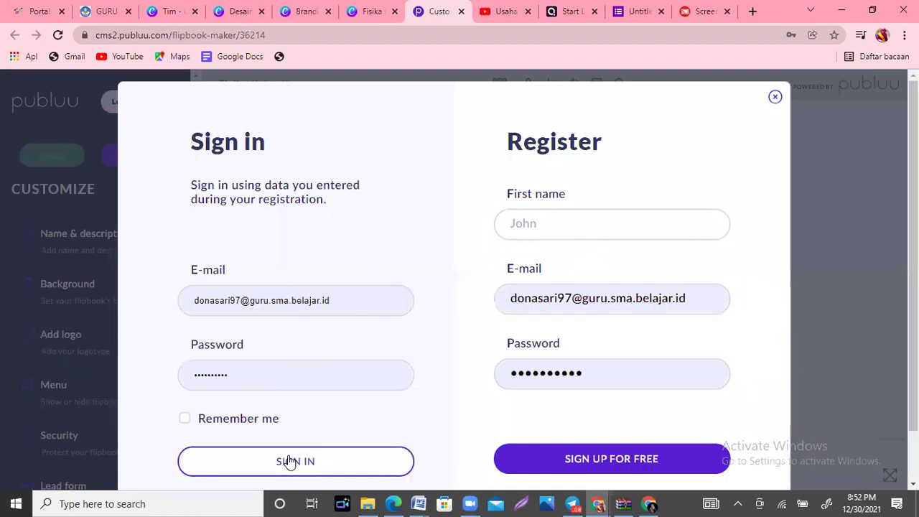
click(290, 462)
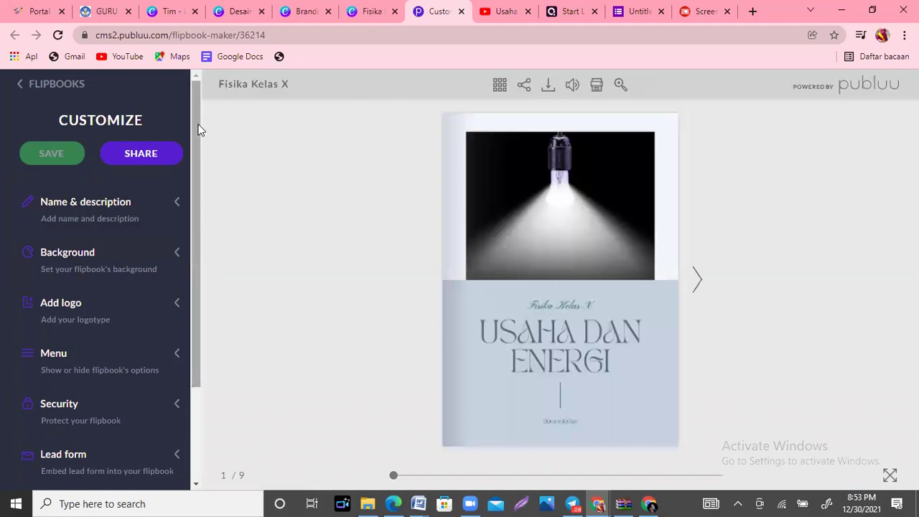
Examine the name, description and background theme settings available for the Fisika Kelas X flipbook.
drag(196, 138, 199, 116)
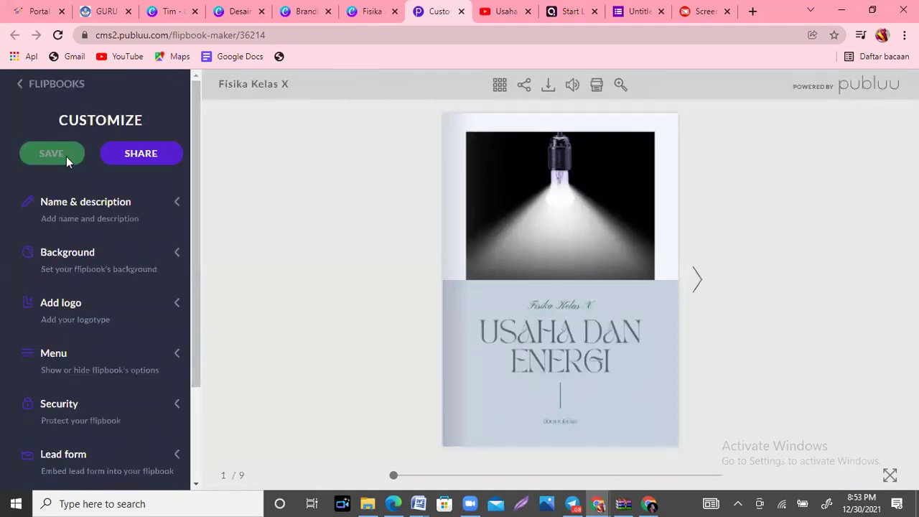
click(121, 210)
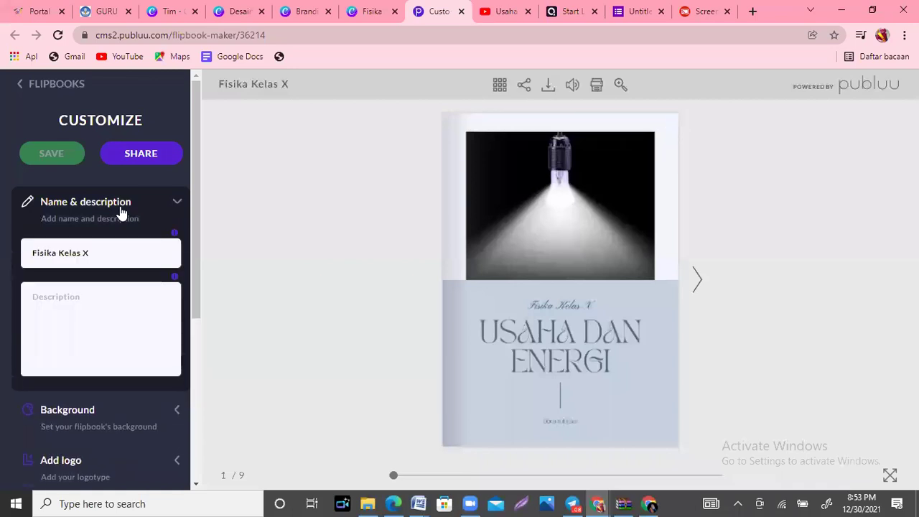
drag(195, 185, 201, 280)
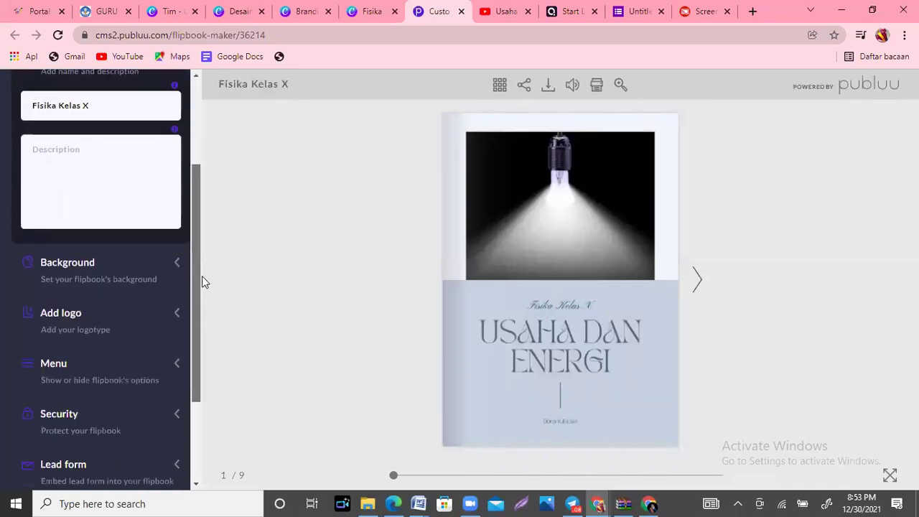
click(109, 261)
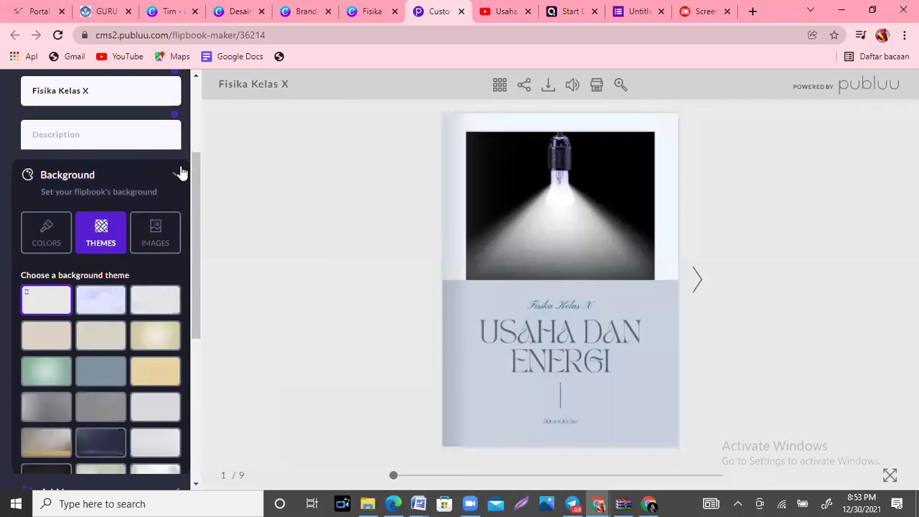
drag(194, 195, 191, 348)
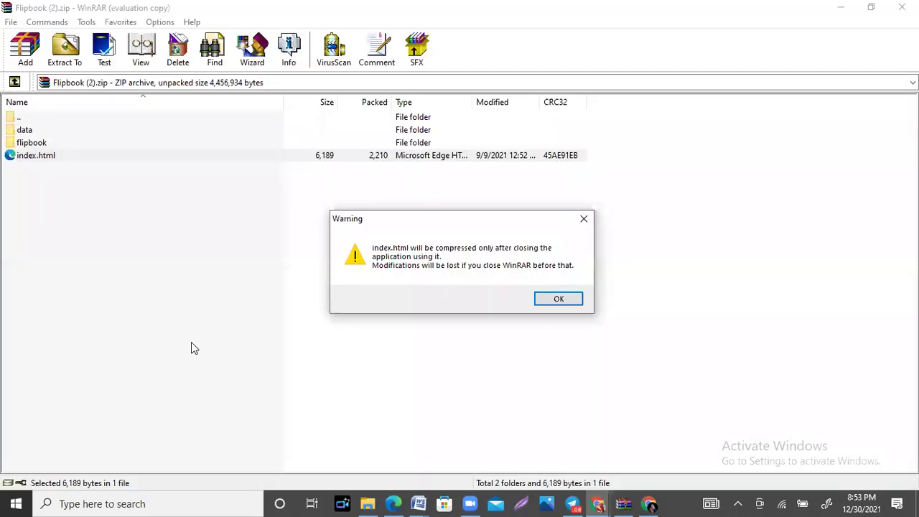
Dismiss the WinRAR warning about index.html and return to the Publuu flipbook customizer in Chrome.
click(583, 219)
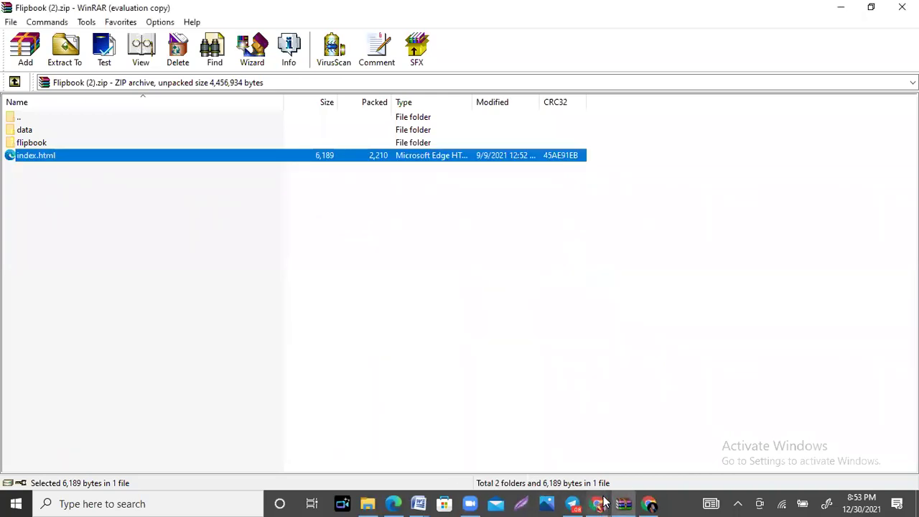
mouse_move(600, 503)
click(579, 479)
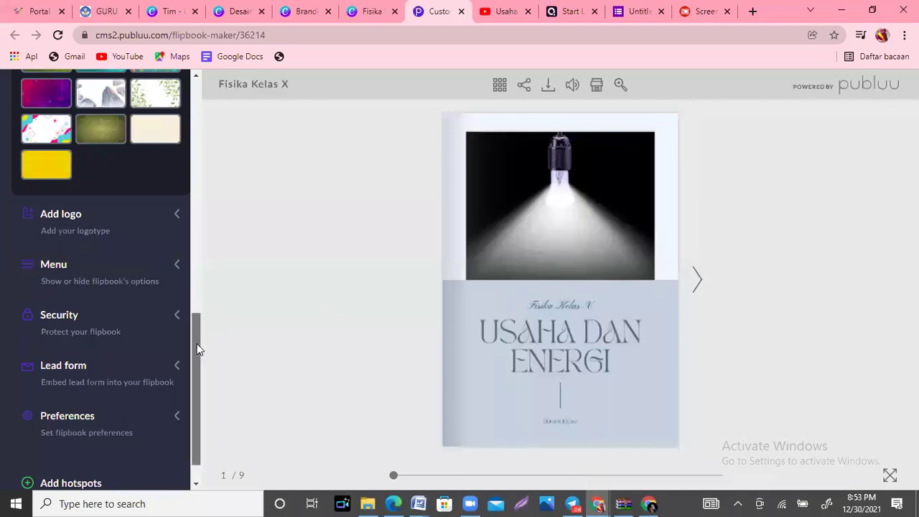
Go back to the Publuu flipbooks list and close the WinRAR window showing Flipbook (2).zip.
drag(199, 348, 205, 113)
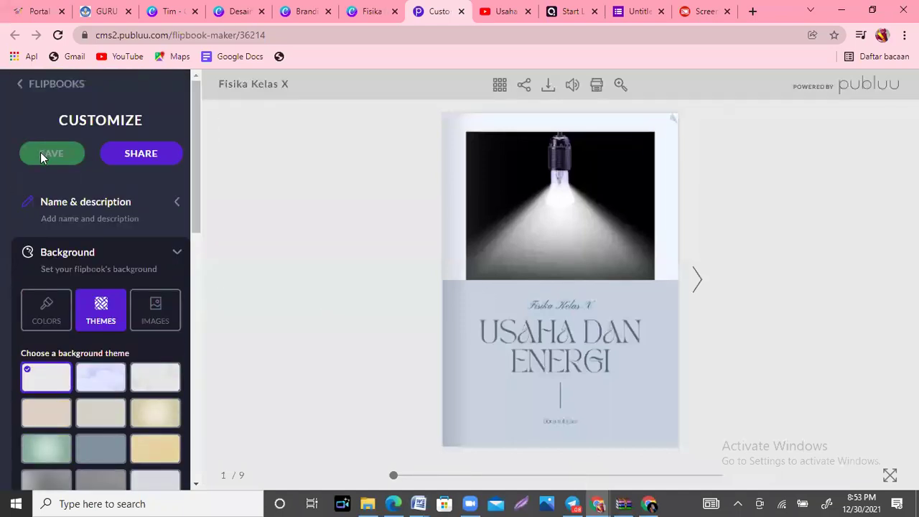
click(19, 89)
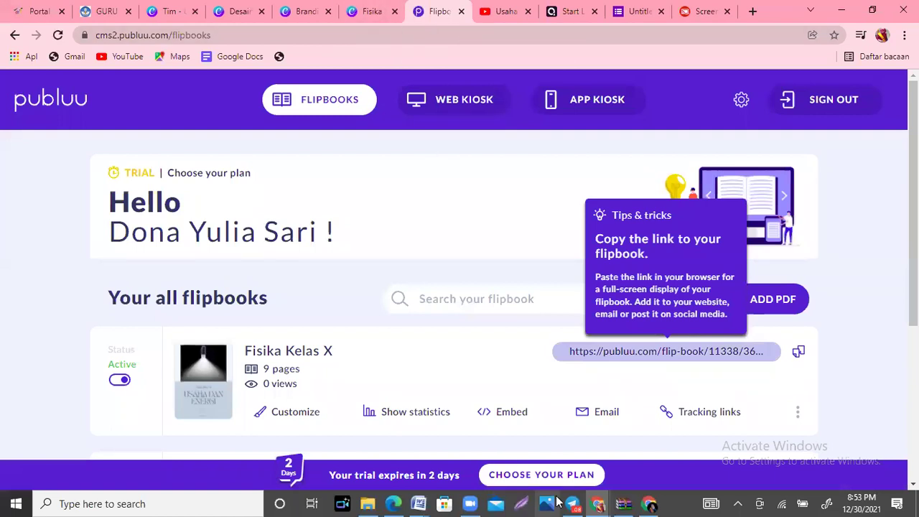
click(625, 504)
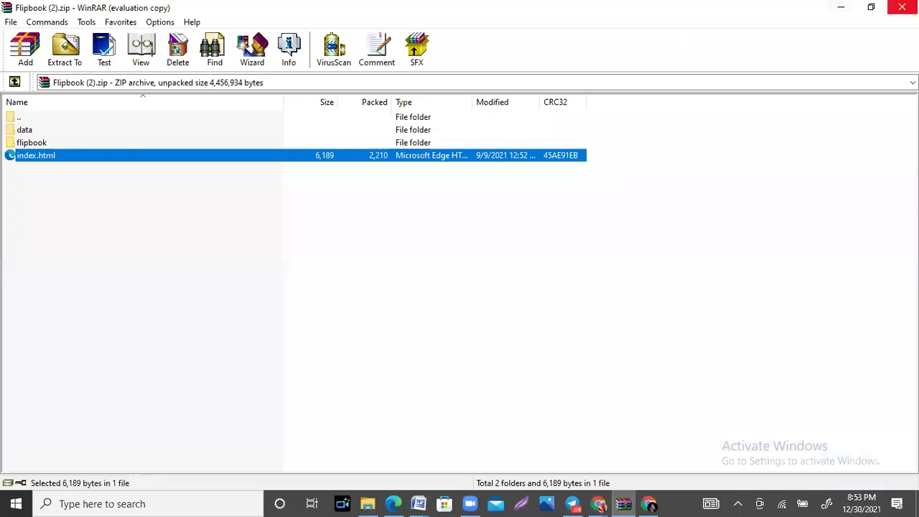
click(902, 7)
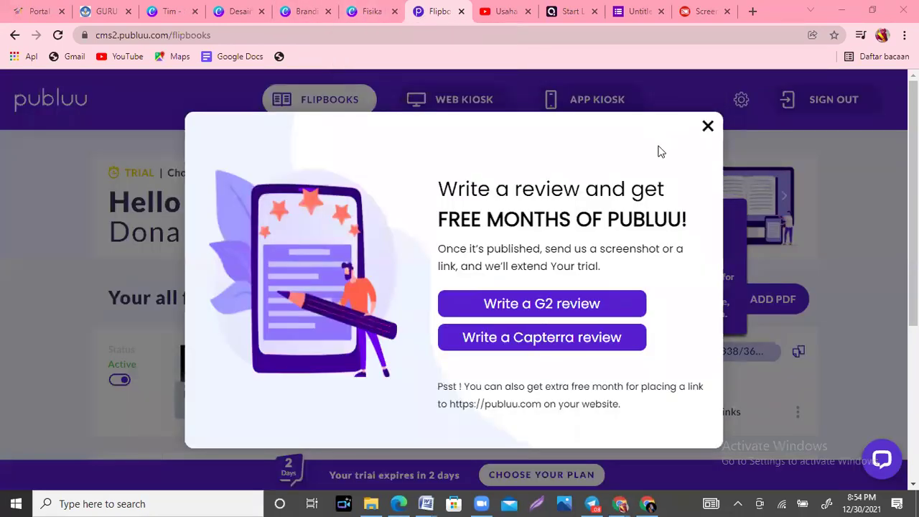
Dismiss the review offer and look through the list of published flipbooks.
click(708, 128)
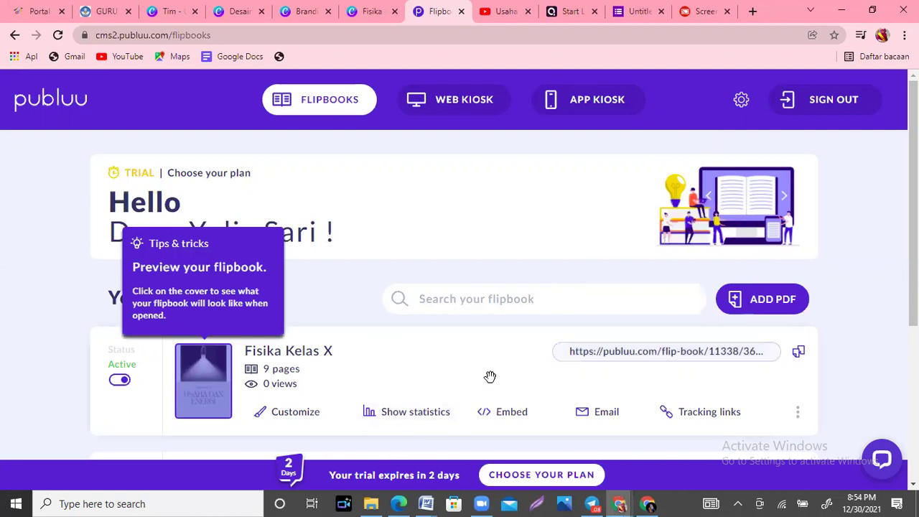
scroll(460, 287, down, 2)
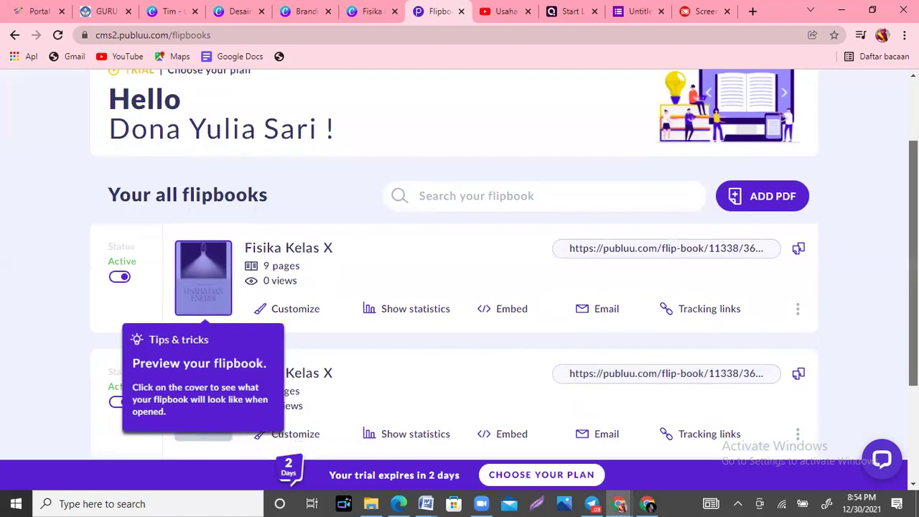
scroll(460, 287, up, 2)
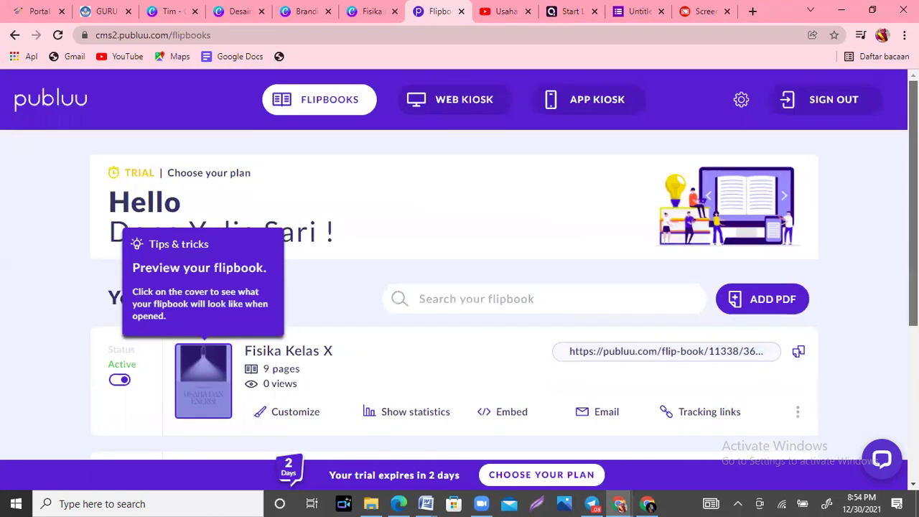
scroll(460, 287, down, 2)
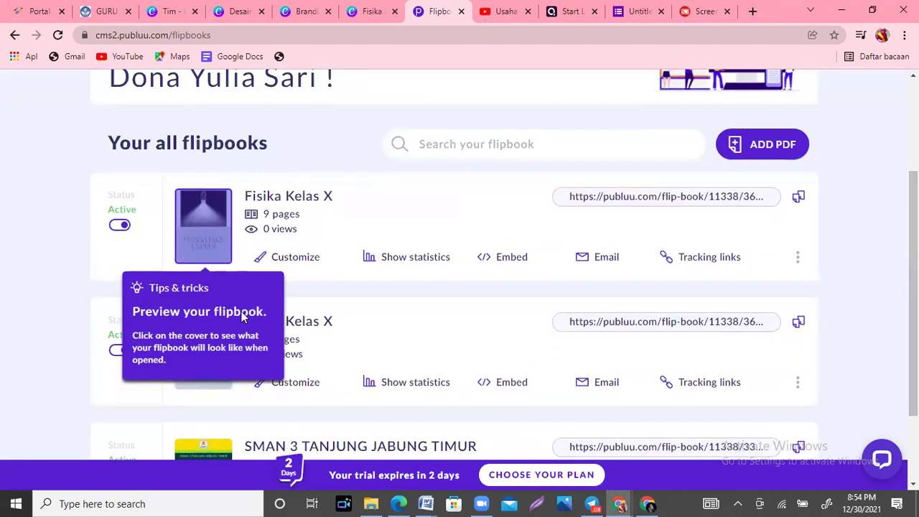
scroll(460, 288, down, 2)
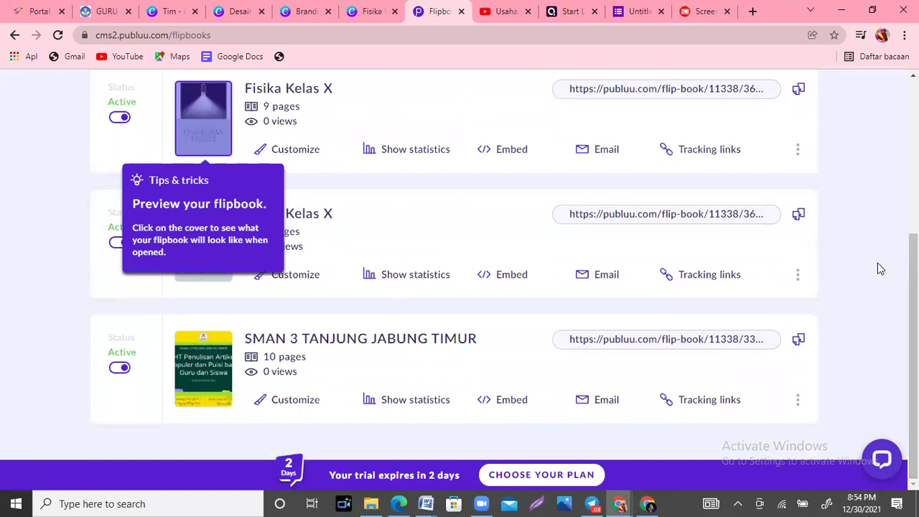
scroll(459, 287, up, 4)
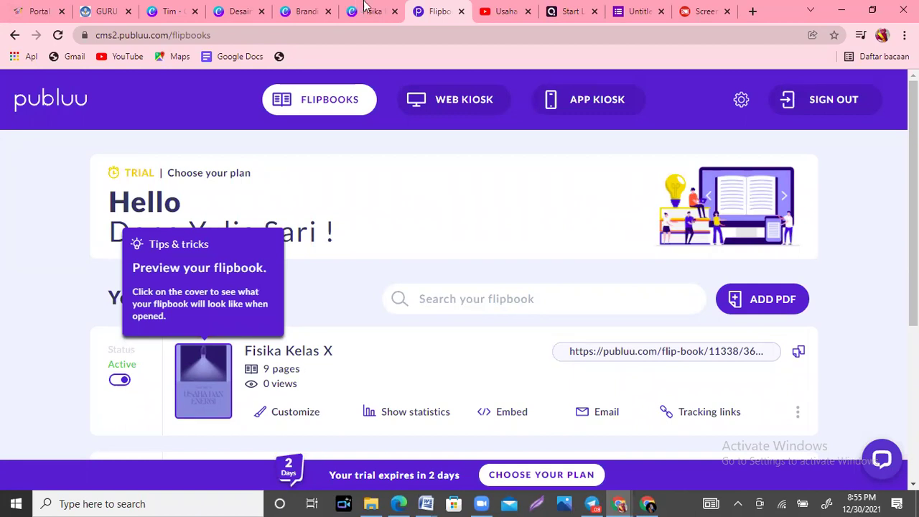
Switch to the Branding design and deselect its selected image.
click(302, 12)
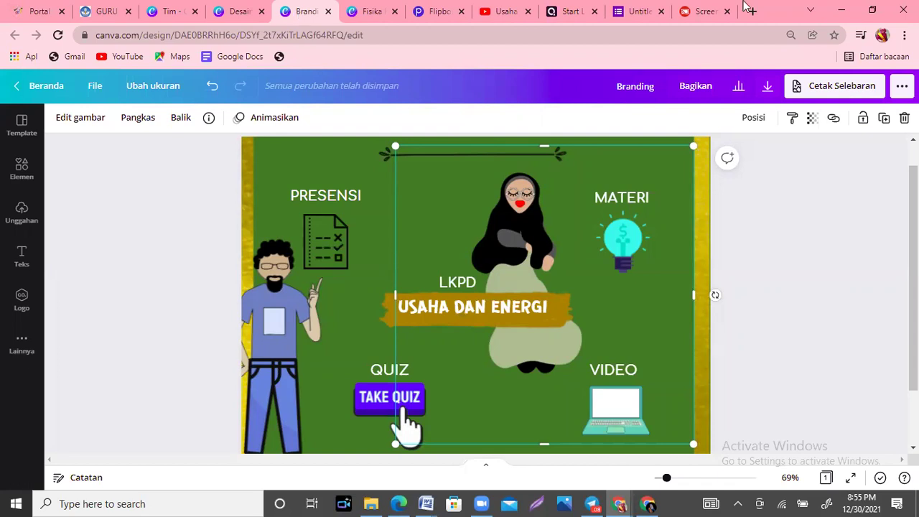
click(796, 263)
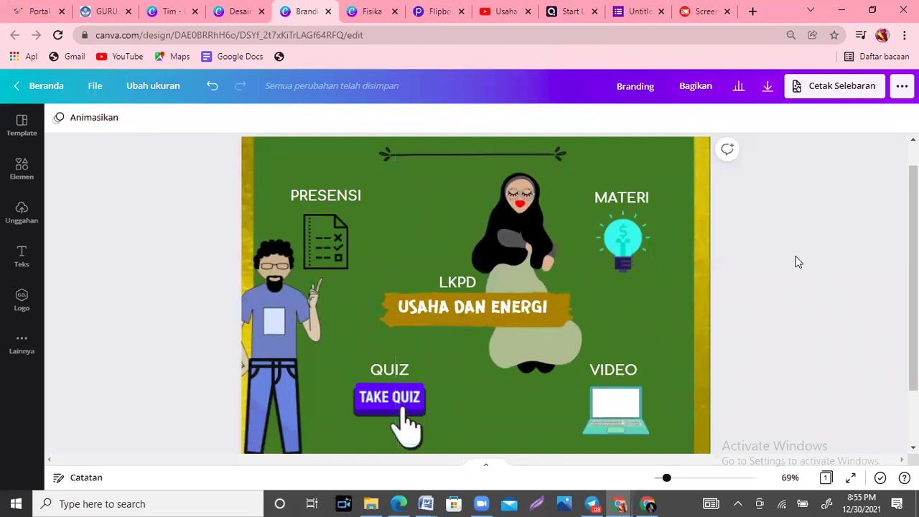
Look through the Branding design's full list of sharing and publishing options, including the connected apps, and close it.
click(903, 86)
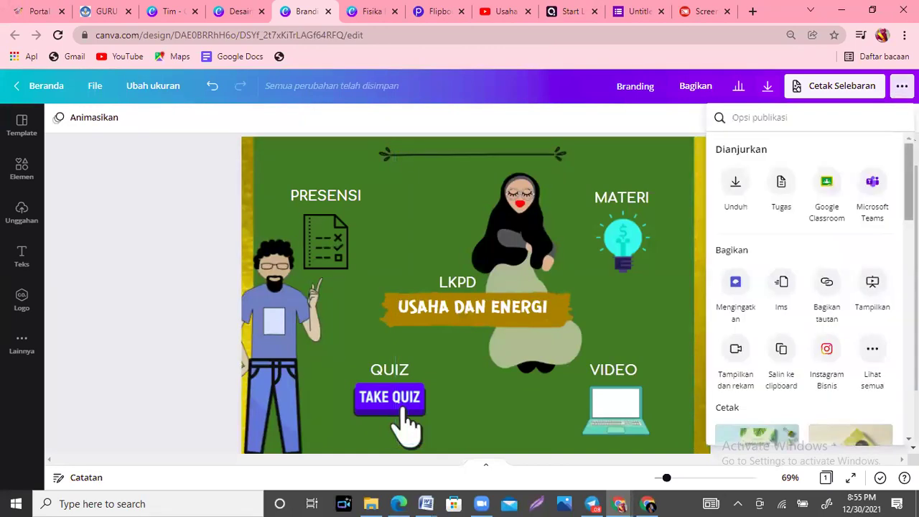
scroll(804, 288, down, 5)
scroll(804, 287, down, 2)
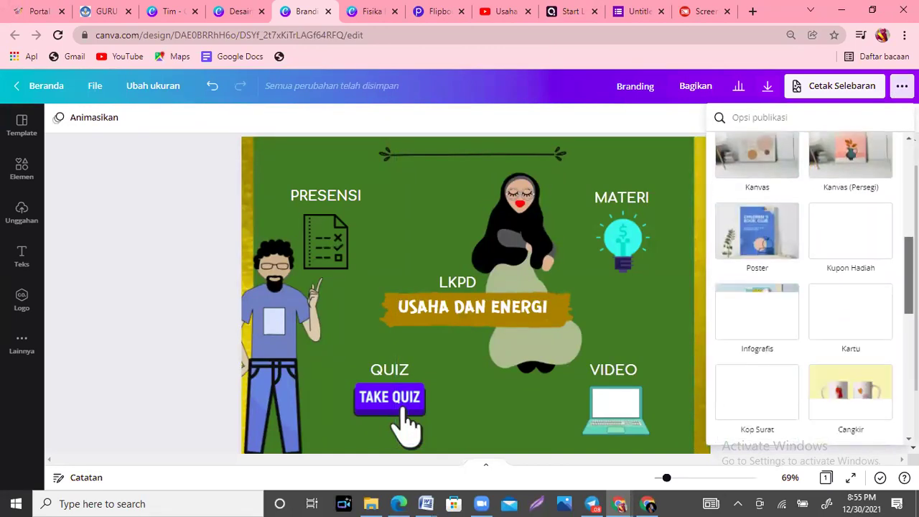
scroll(805, 287, up, 10)
key(Escape)
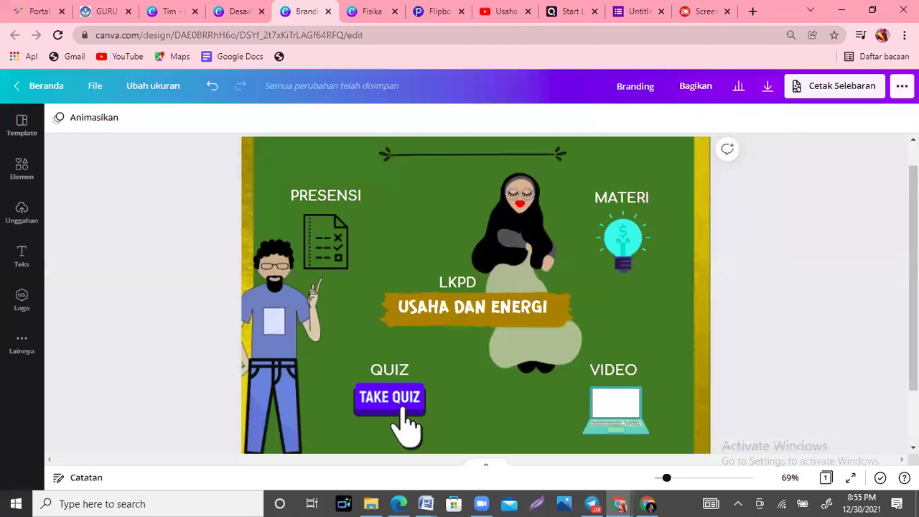
click(902, 86)
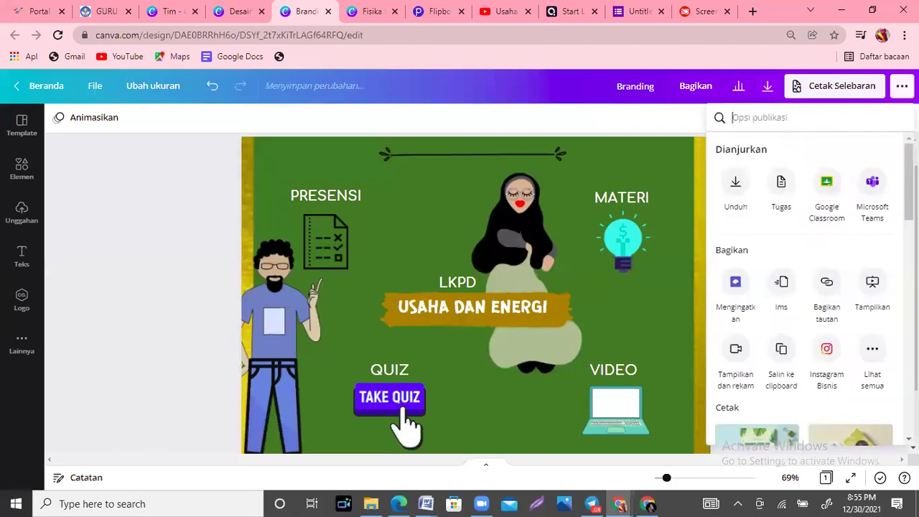
click(872, 359)
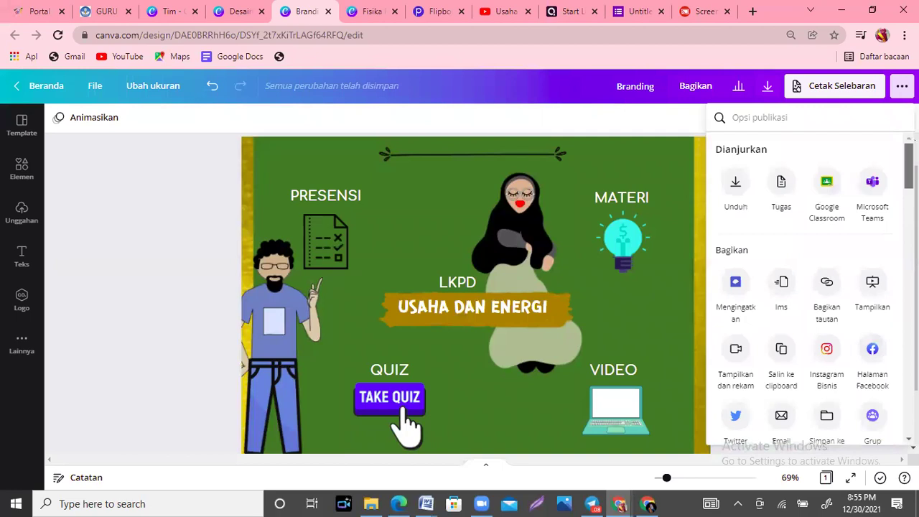
scroll(826, 302, down, 5)
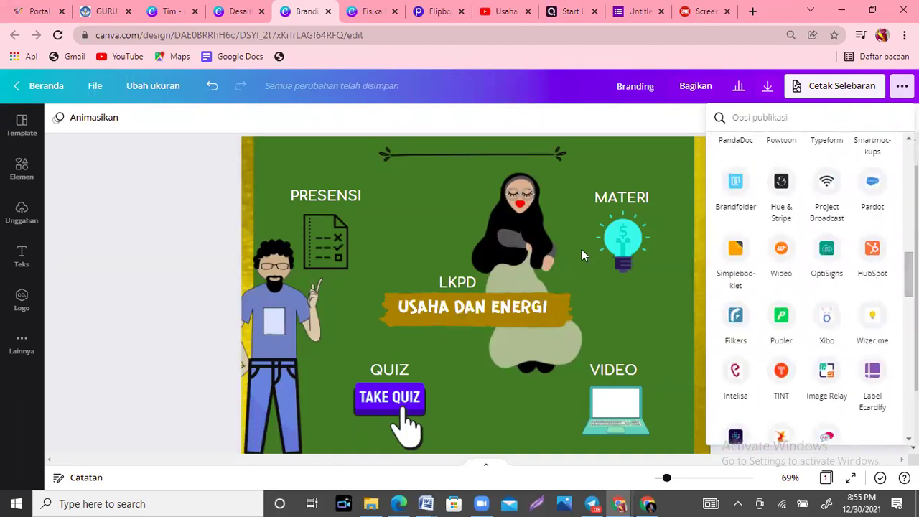
click(134, 188)
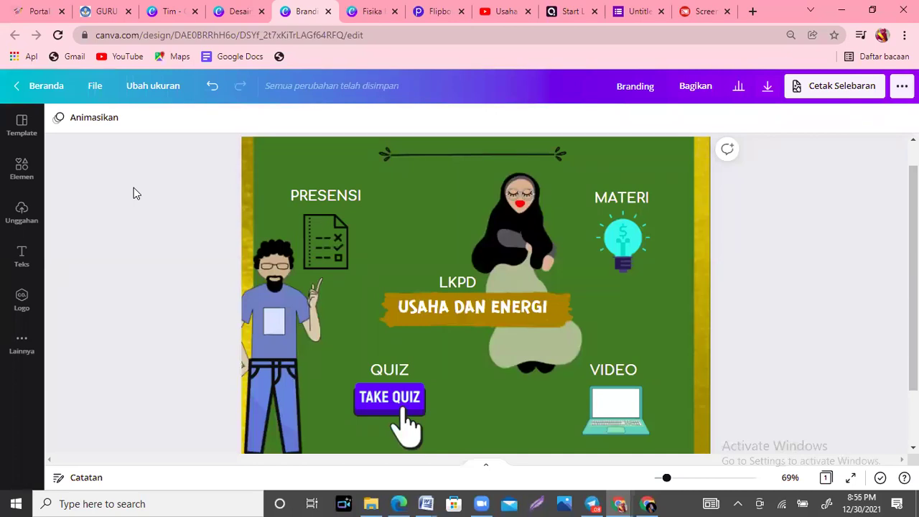
Return to the Publuu flipbooks list and copy the share link of the Fisika Kelas X flipbook.
click(420, 8)
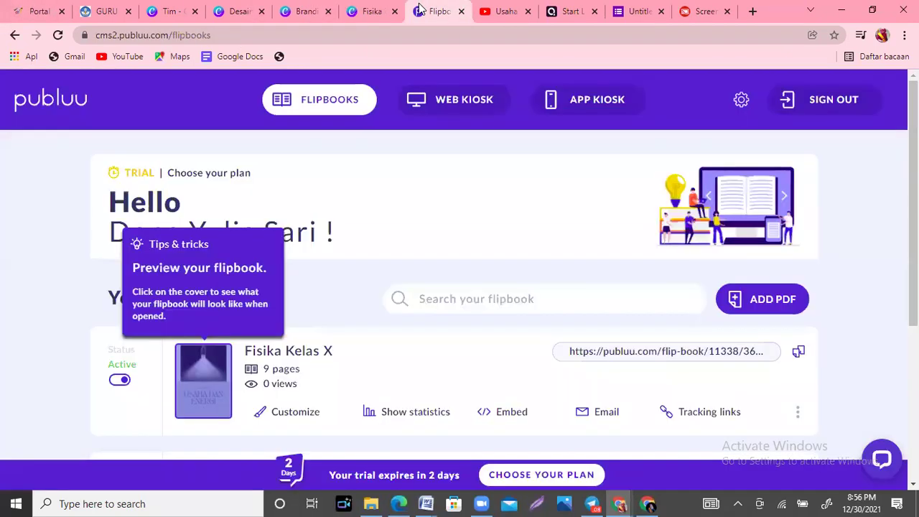
click(799, 353)
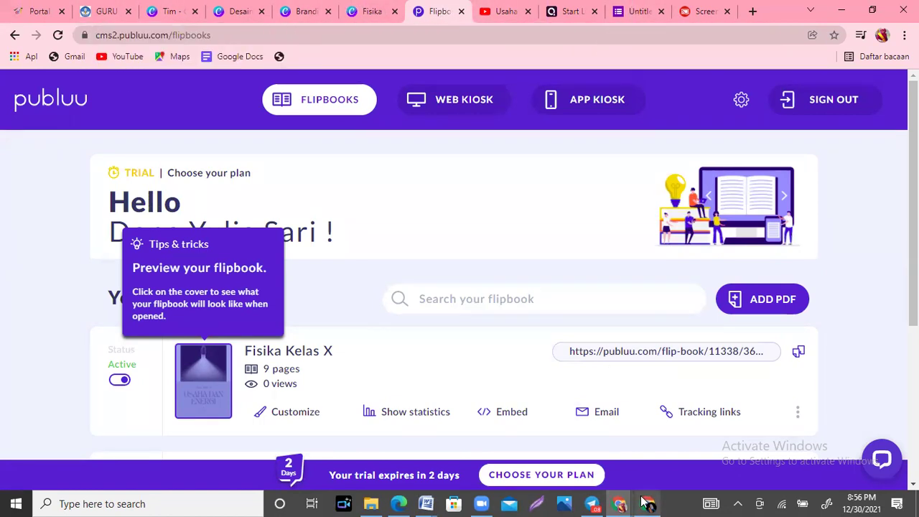
Switch to the other Chrome window and refresh the student work for the #13 Canva Cetarrr Class assignment in Google Classroom.
mouse_move(625, 503)
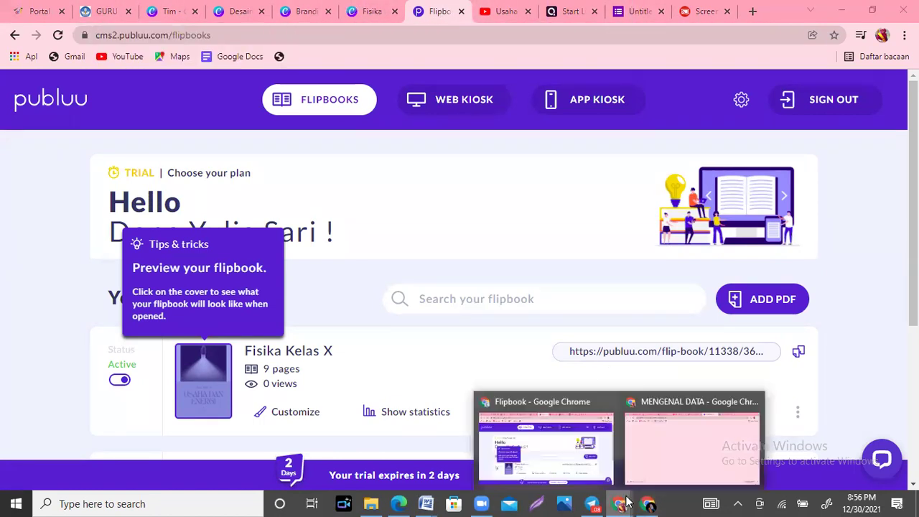
click(667, 452)
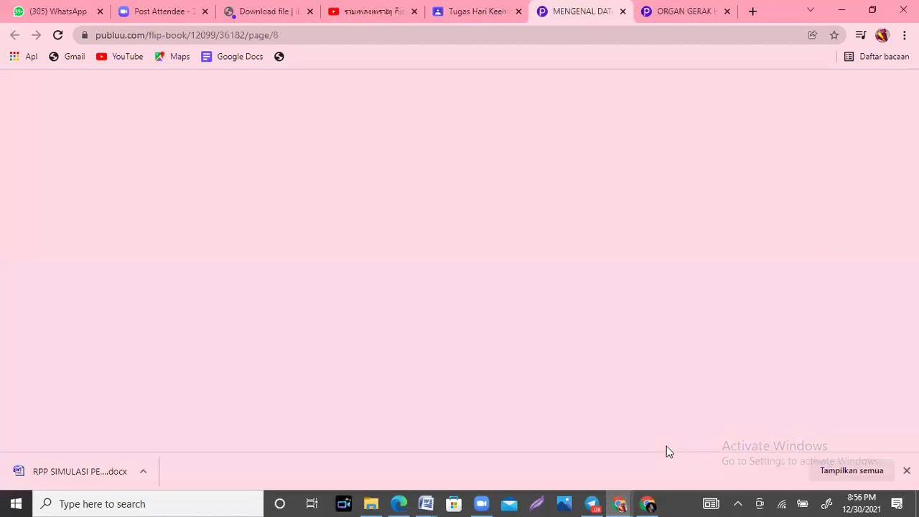
click(474, 6)
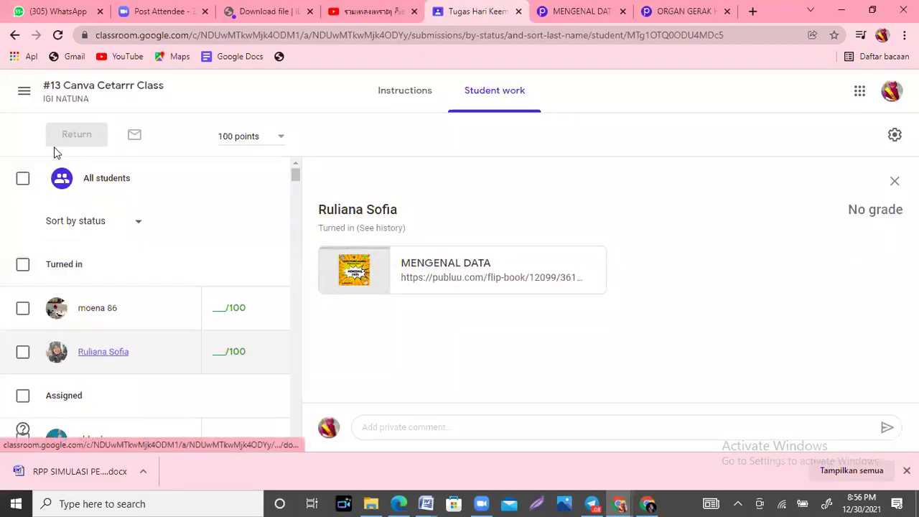
click(58, 36)
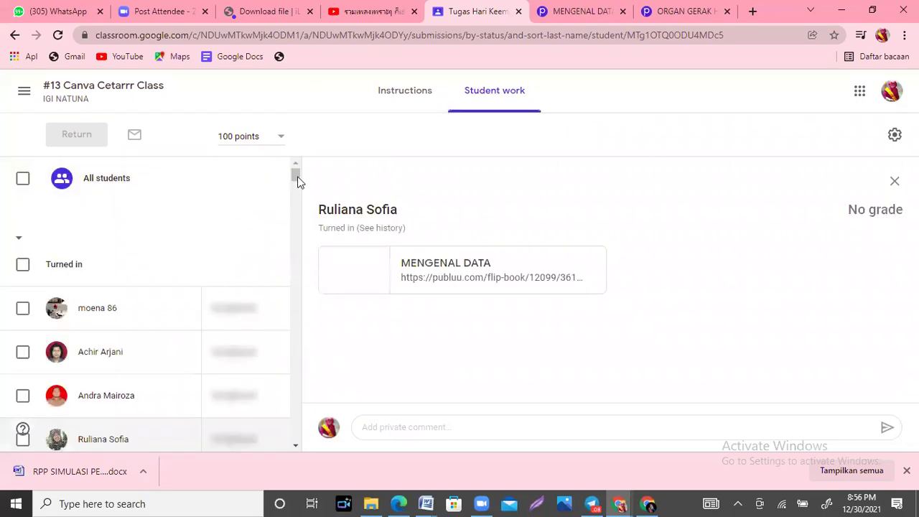
scroll(297, 183, down, 1)
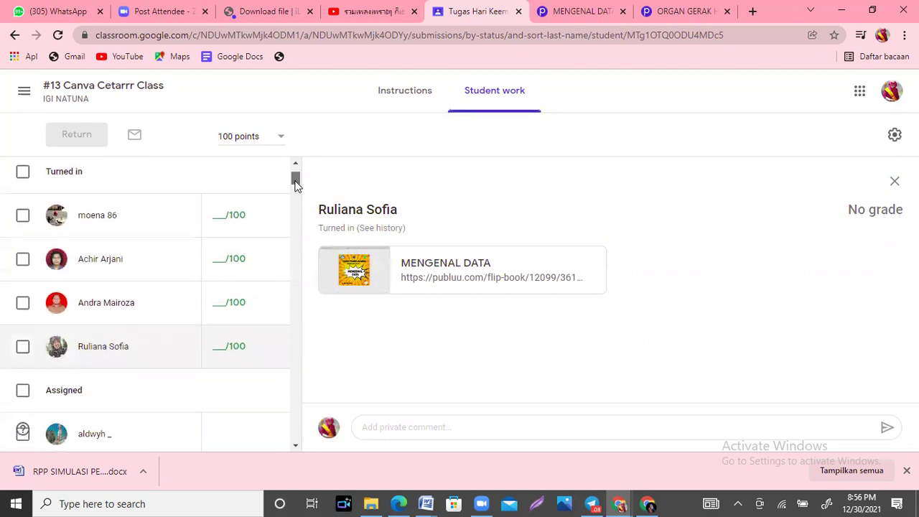
View the submissions of the first two students under Turned in.
click(105, 201)
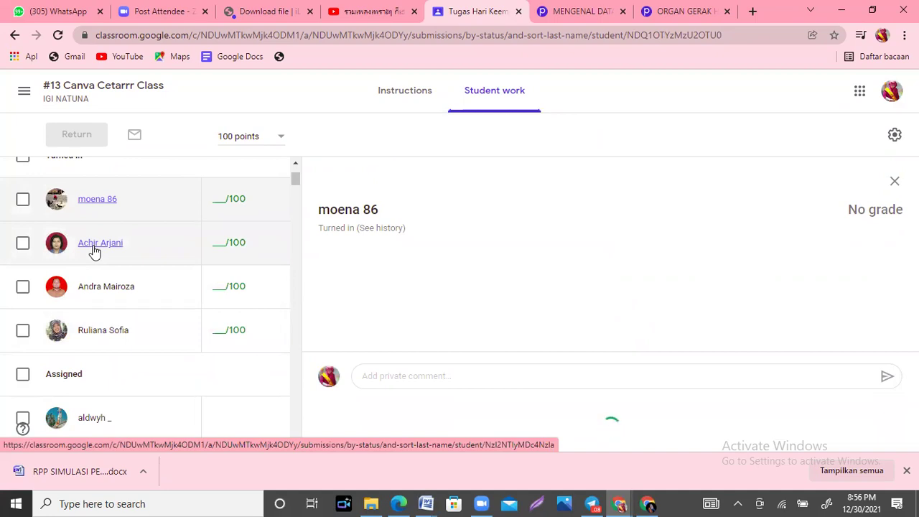
click(94, 248)
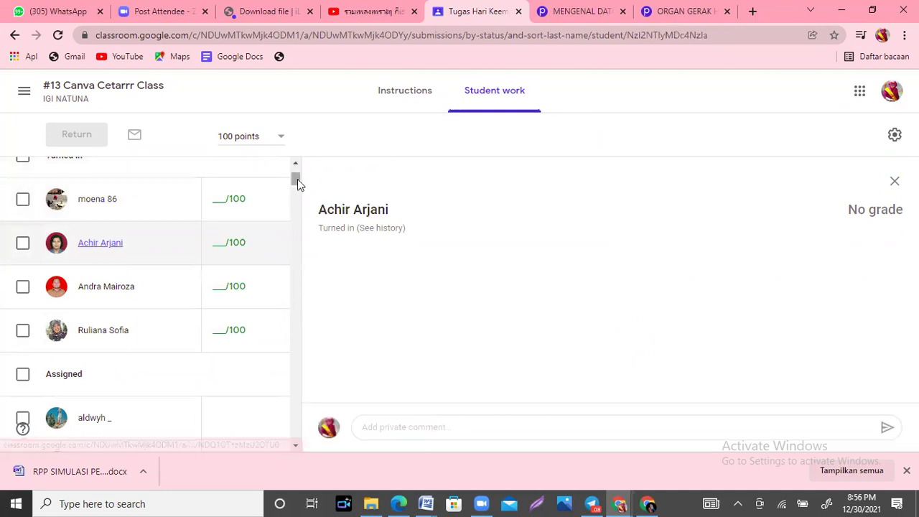
scroll(297, 179, up, 2)
scroll(297, 179, down, 1)
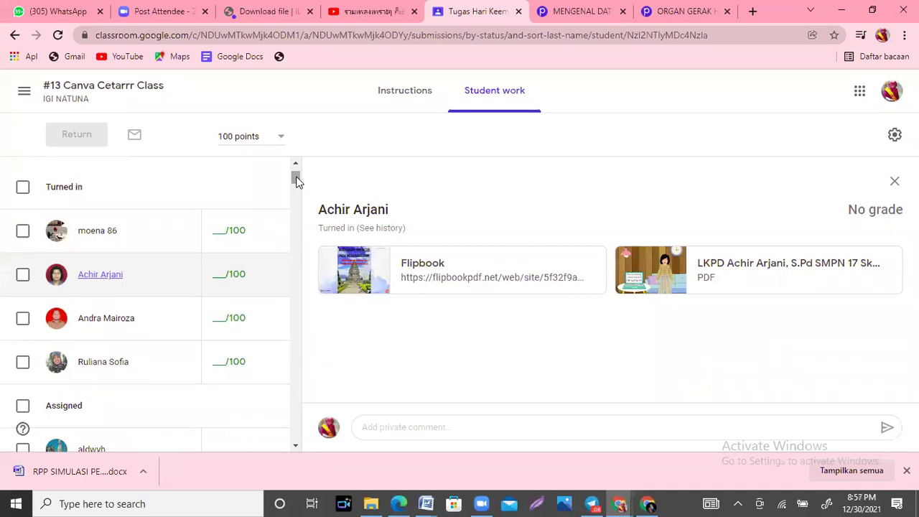
Open the third turned-in student's submission, check its Publuu flipbook-maker link, and close the linked page.
click(113, 321)
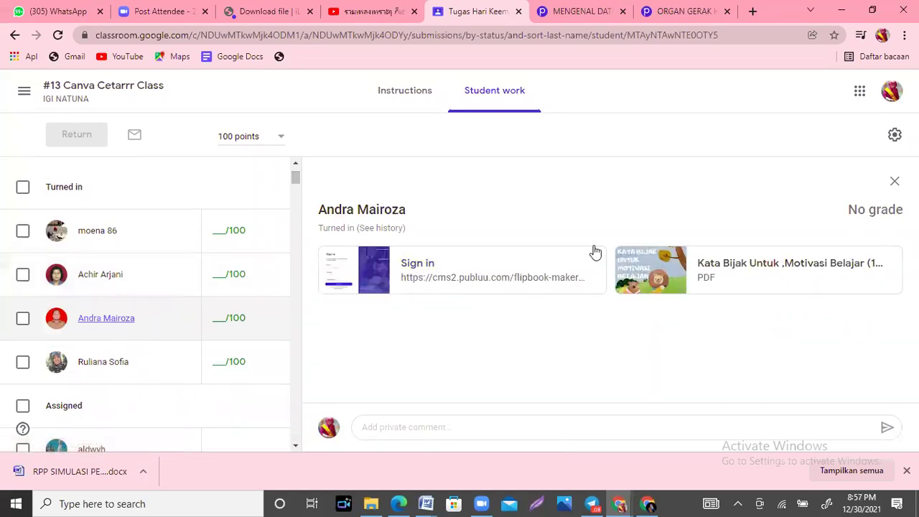
click(417, 280)
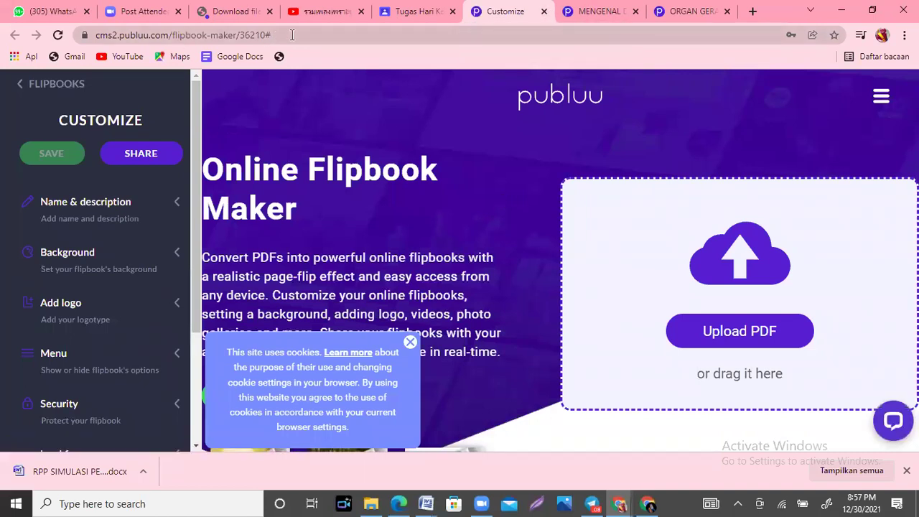
click(544, 12)
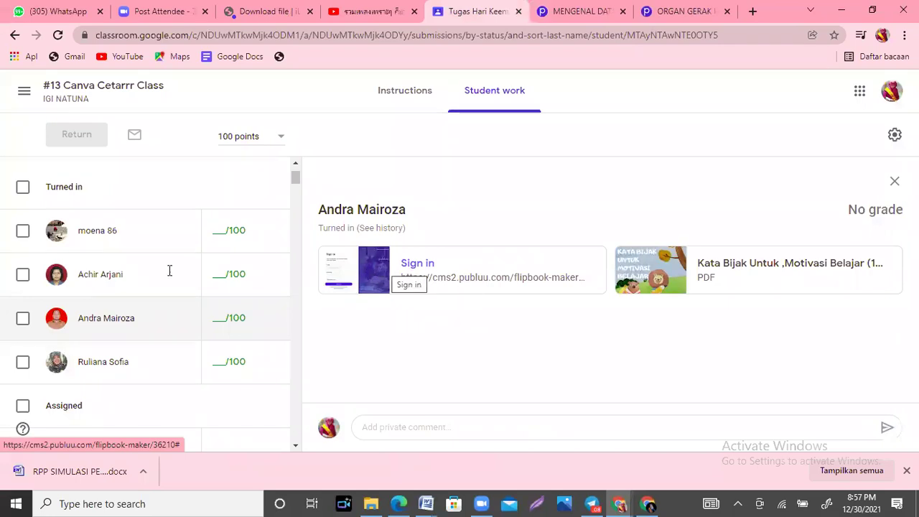
Go back through the second and first students' submissions and open the ORGAN GERAK HEWAN DAN MANUSIA flipbook.
click(100, 279)
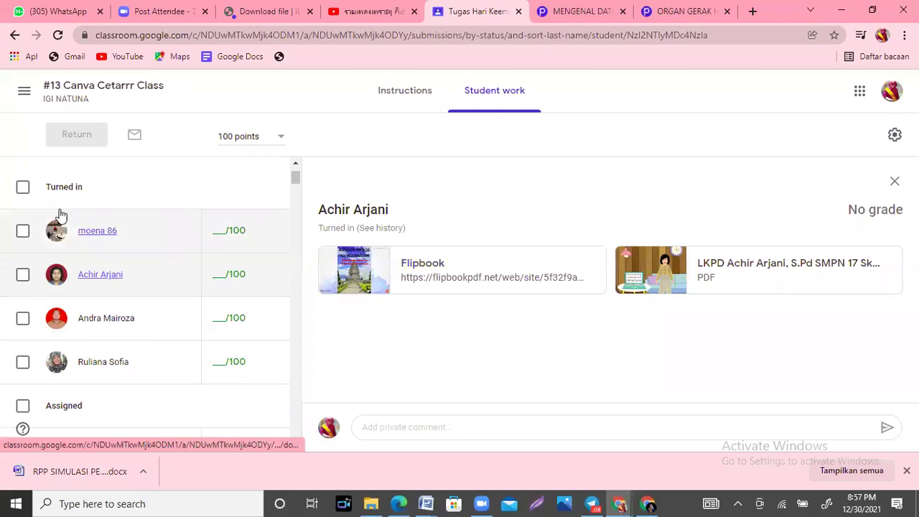
click(104, 234)
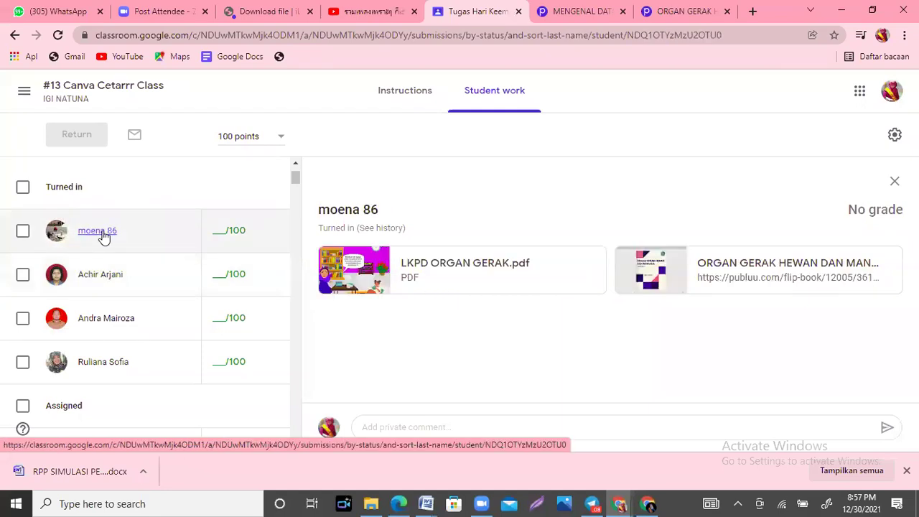
click(727, 277)
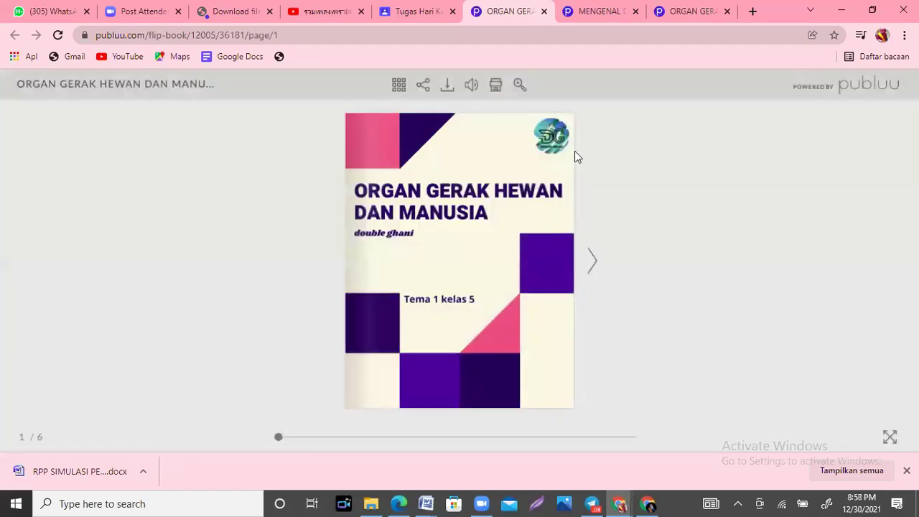
View the MENGENAL DATA flipbook and close the duplicate ORGAN GERAK HEWAN DAN MANUSIA tab.
click(605, 9)
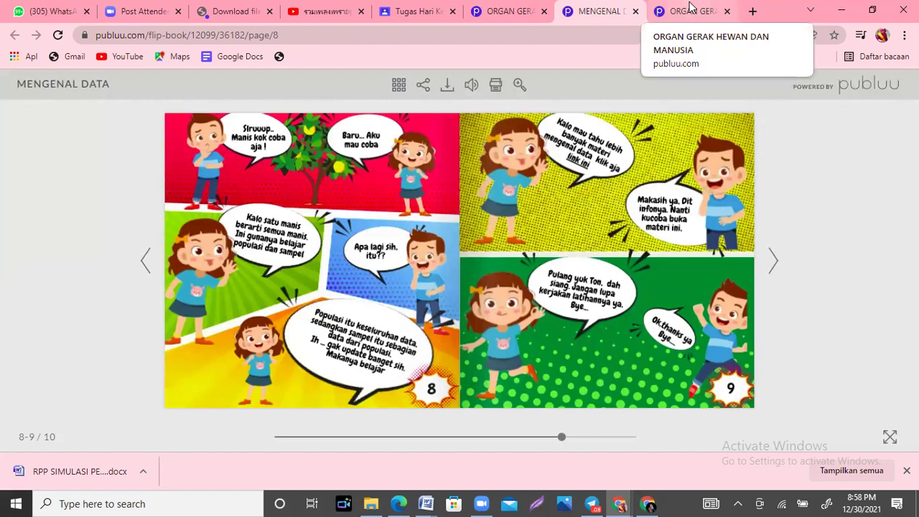
click(689, 8)
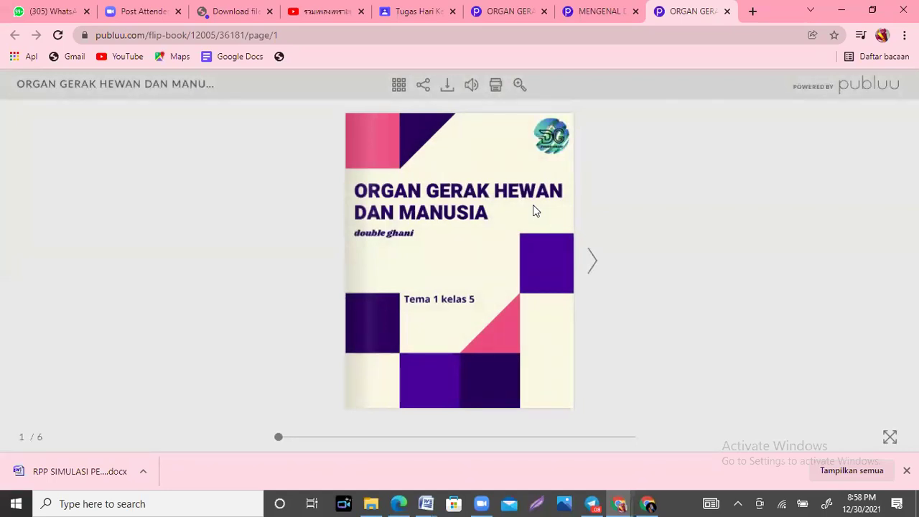
click(727, 11)
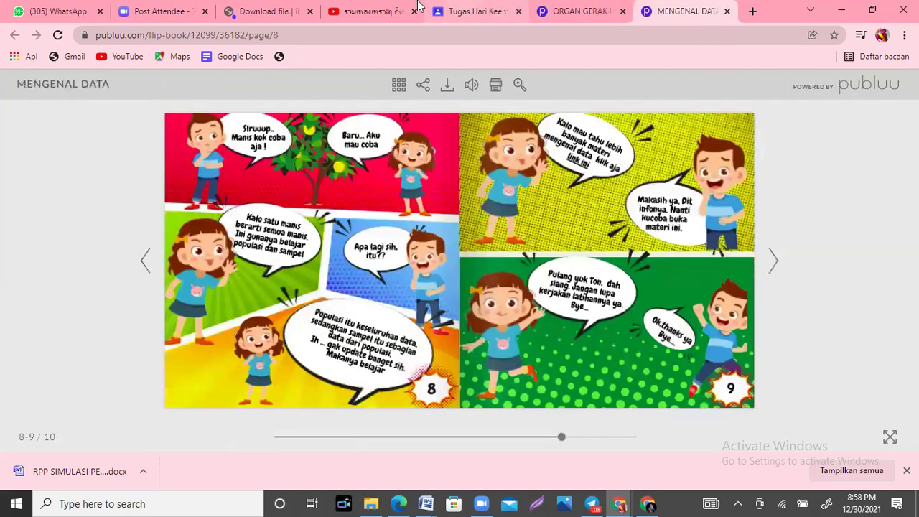
Return to the Classroom assignment, refresh the student work twice, and check which students are listed under Turned in.
click(472, 10)
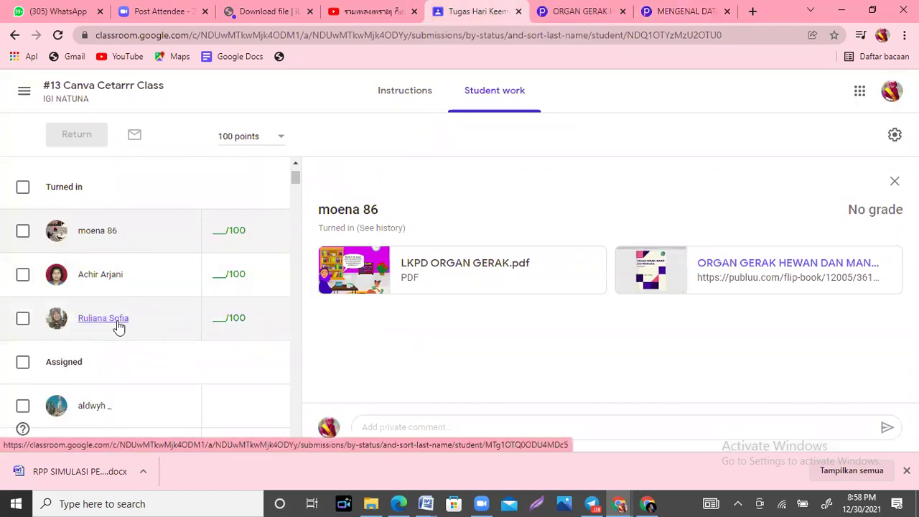
scroll(296, 176, up, 1)
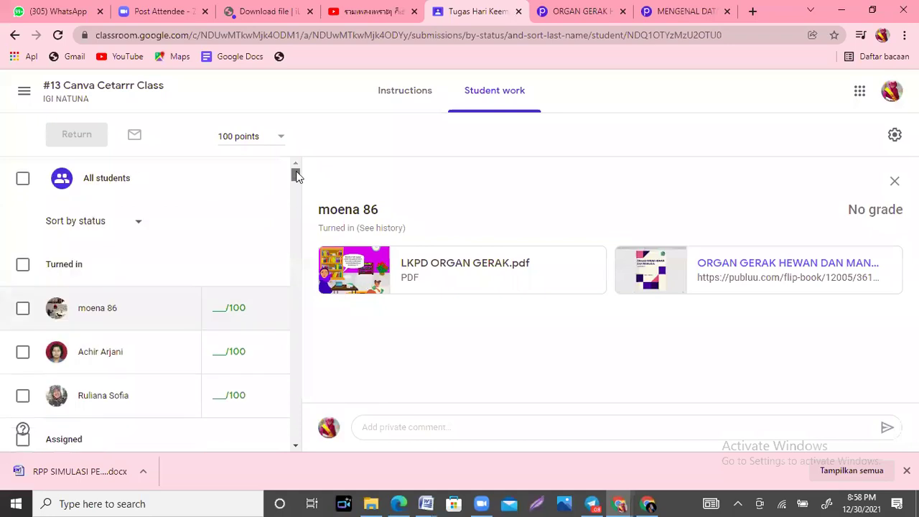
click(56, 39)
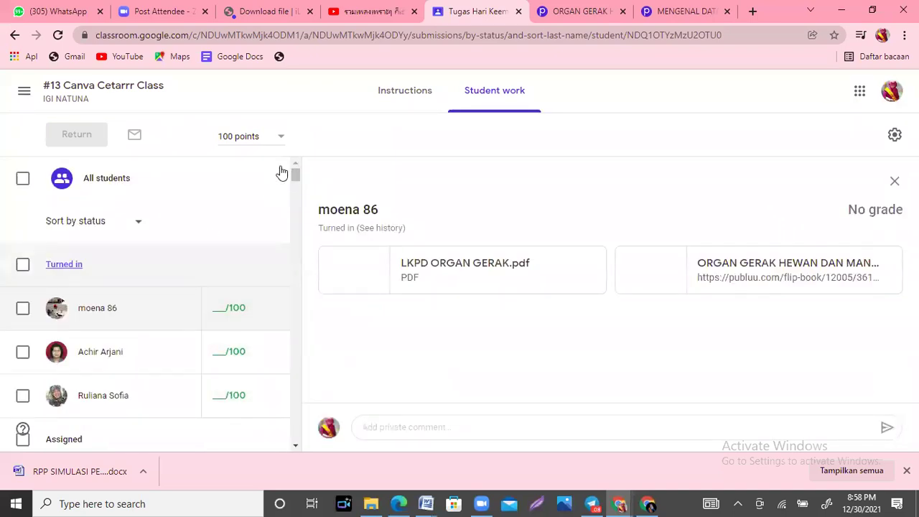
mouse_move(296, 176)
mouse_down()
mouse_move(297, 163)
mouse_move(296, 180)
mouse_up()
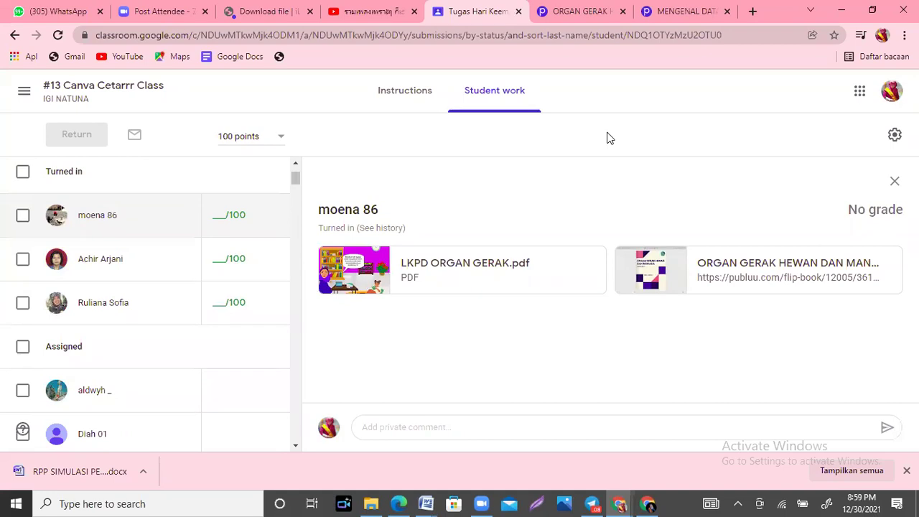
click(58, 36)
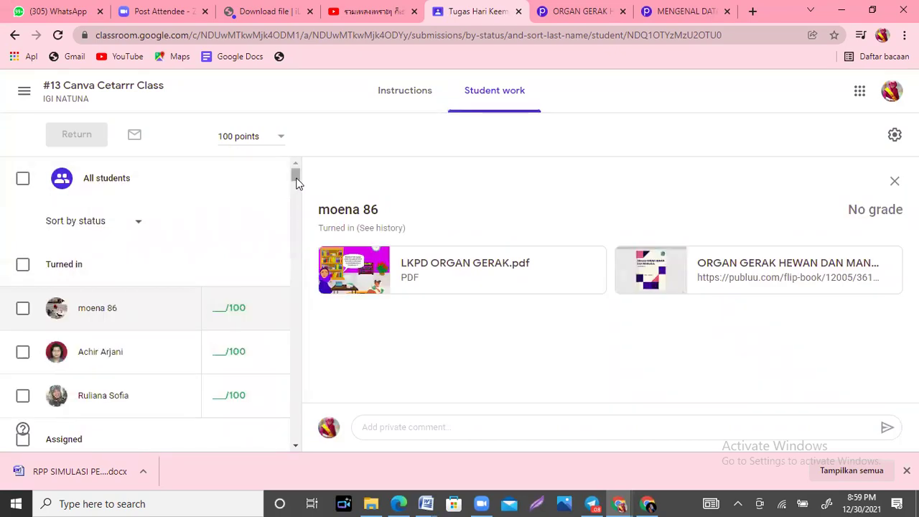
drag(296, 179, 297, 181)
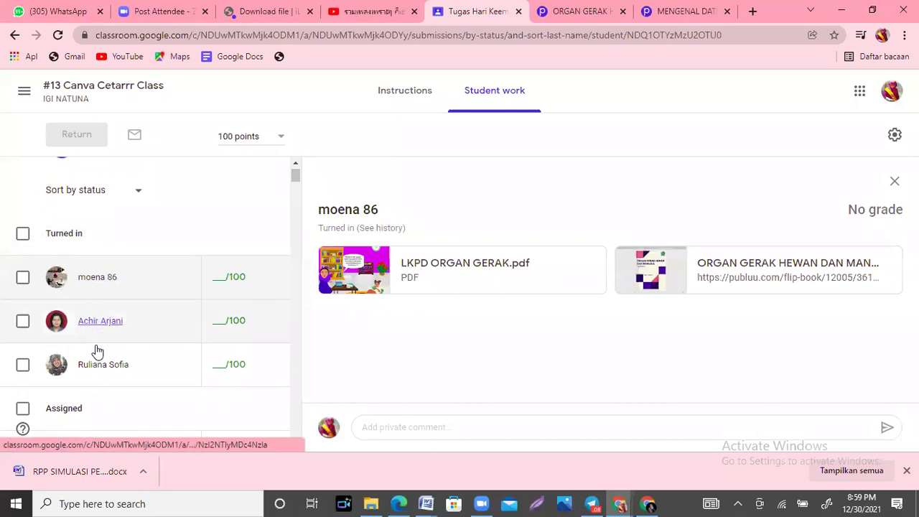
mouse_move(294, 175)
mouse_down()
mouse_move(297, 253)
mouse_move(294, 172)
mouse_up()
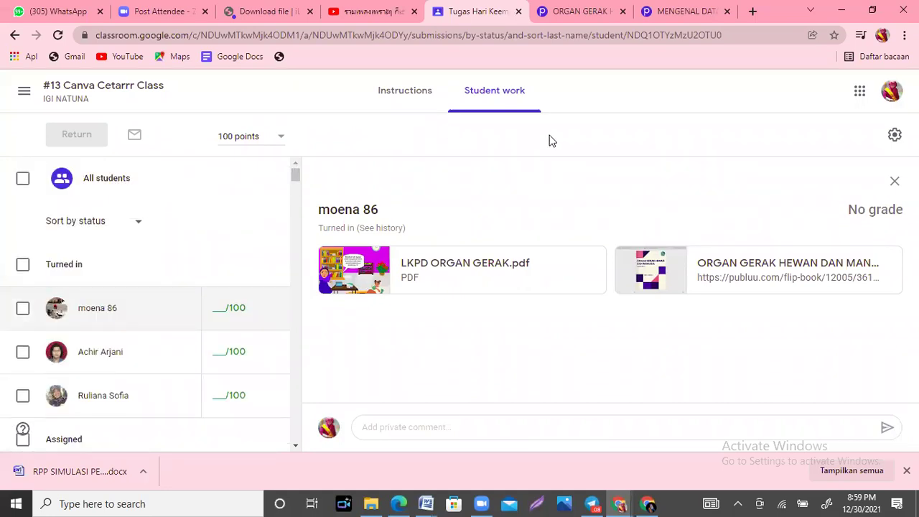
Search the student work page for a particular student's name and open that student's submission.
key(ctrl+f)
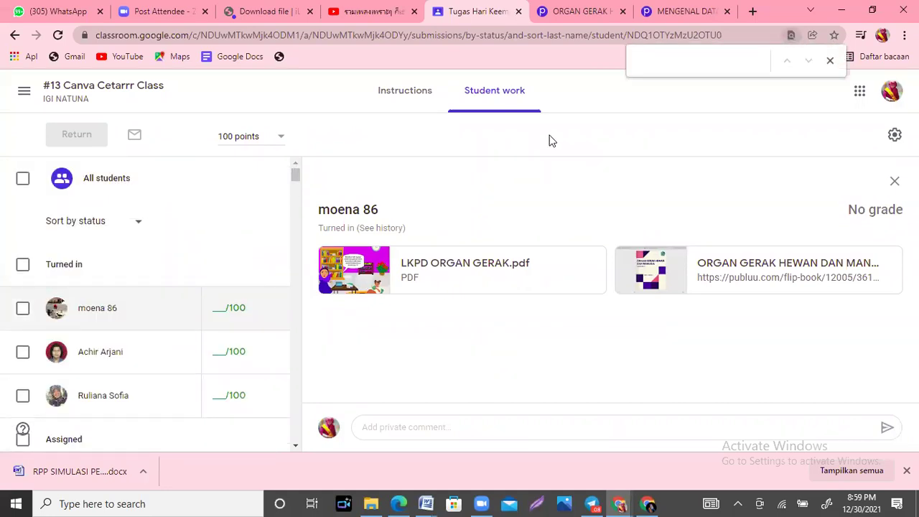
text(ANDR)
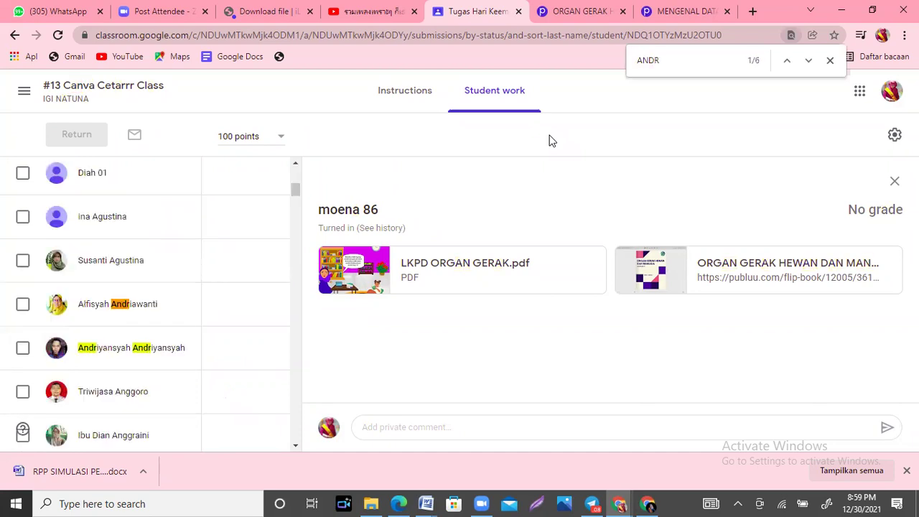
key(Return)
key(Return)
key(Return)
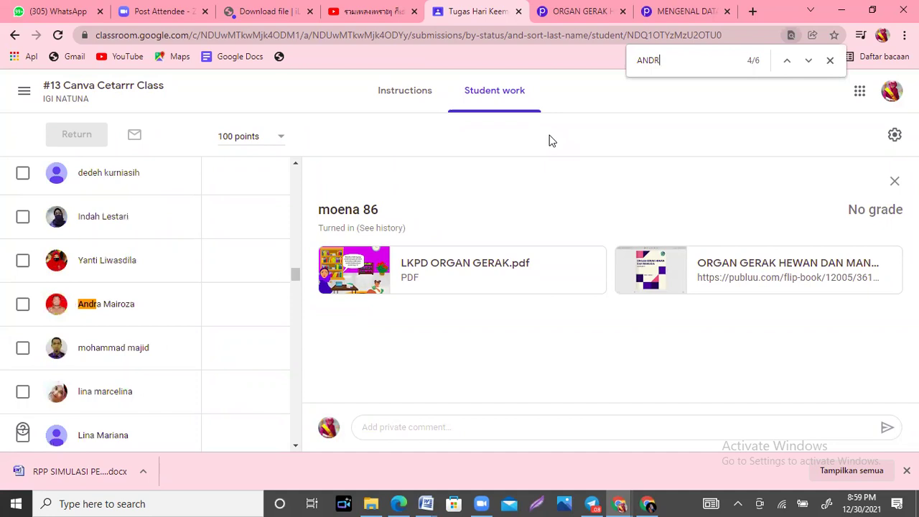
click(98, 310)
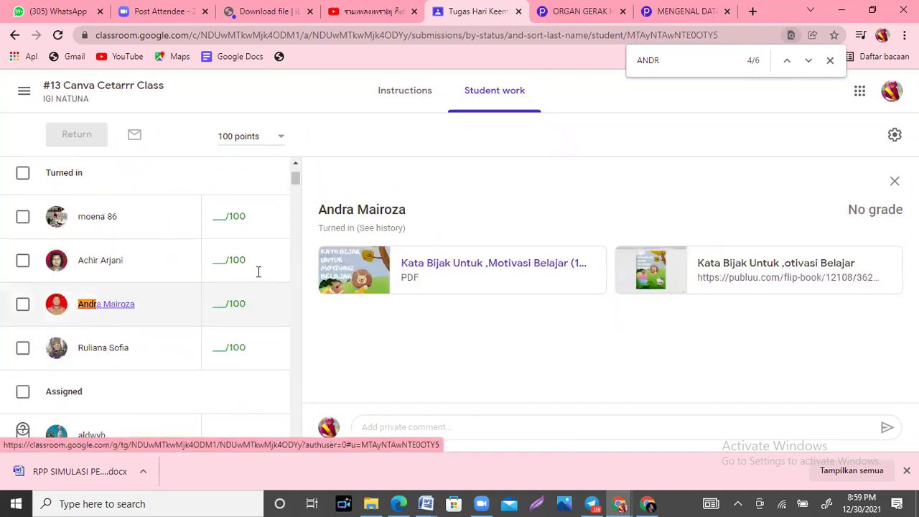
Open the submitted "Kata Bijak Untuk ,otivasi Belajar" flipbook, page through it to the last page, and close it.
click(770, 279)
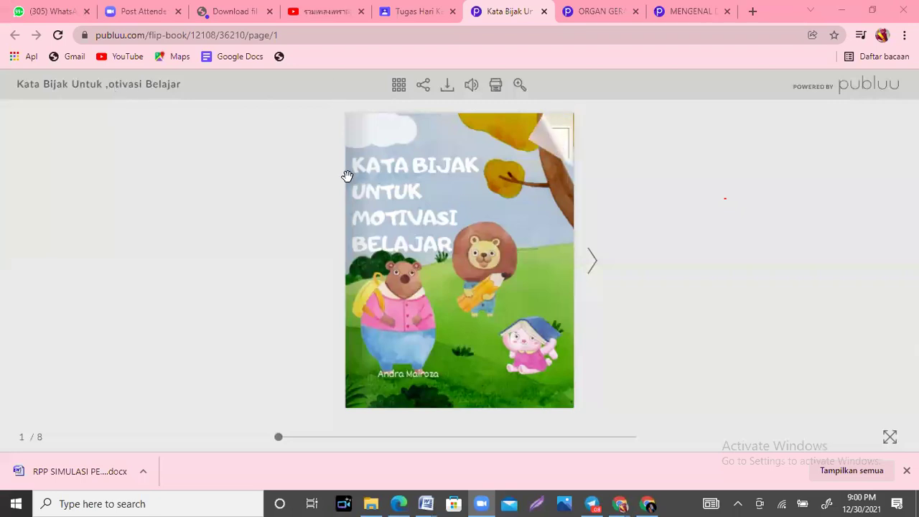
click(594, 263)
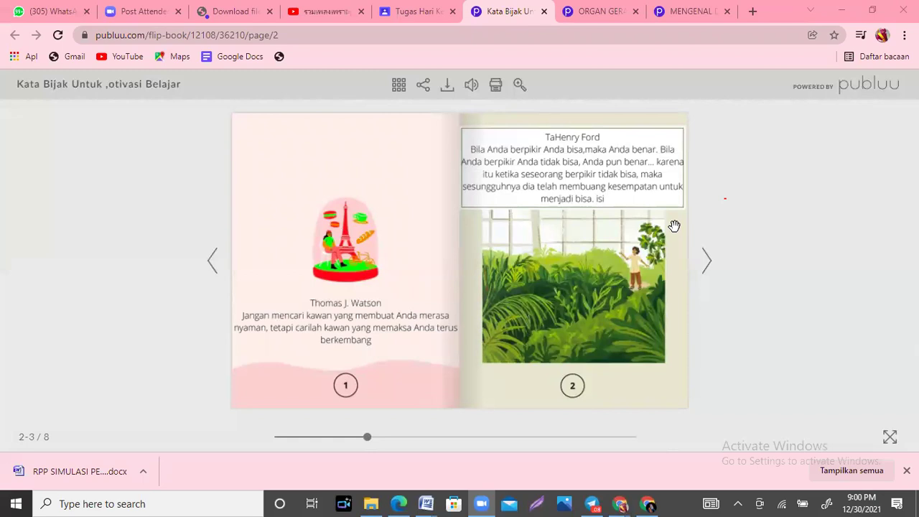
click(705, 269)
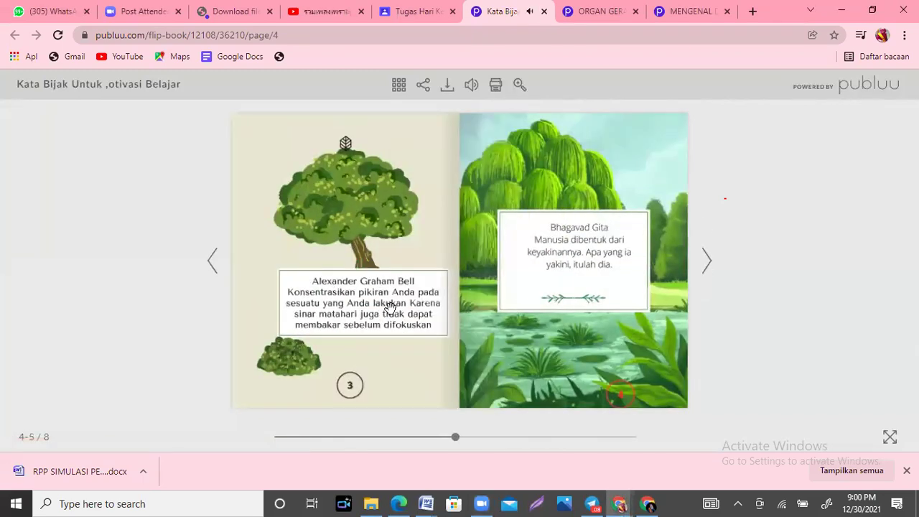
click(707, 263)
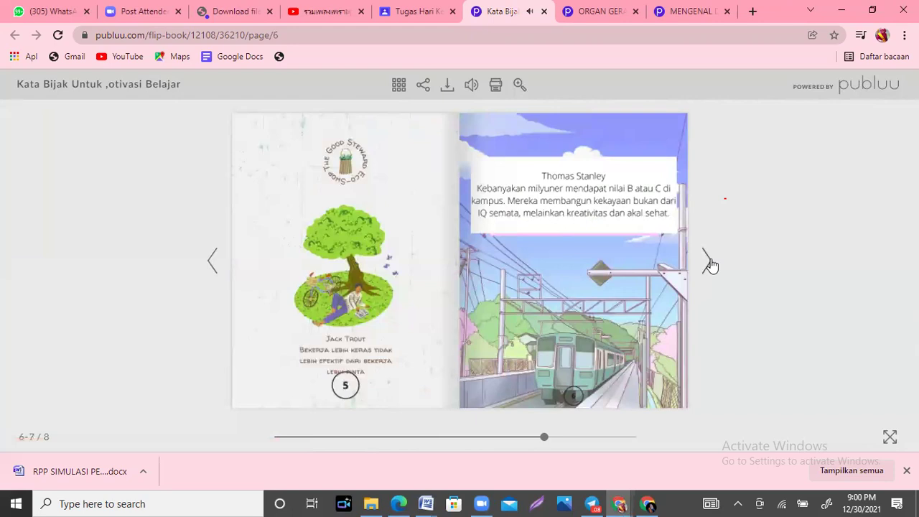
click(709, 264)
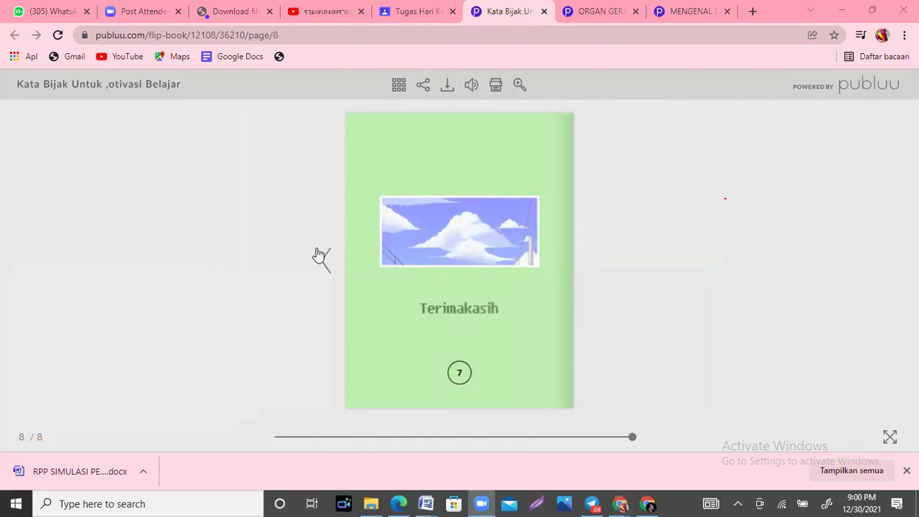
click(544, 11)
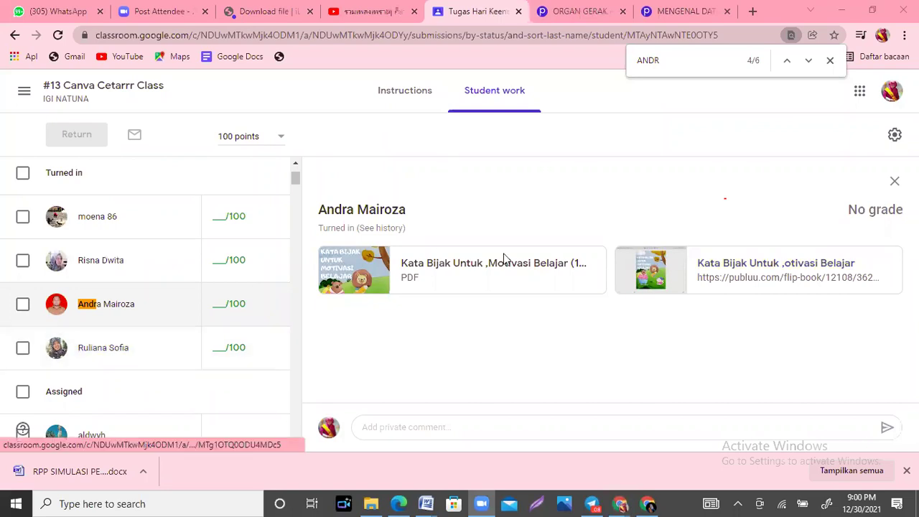
Open the submitted "Kata Bijak Untuk ,Motivasi Belajar (1).pdf" attachment and download it.
click(461, 268)
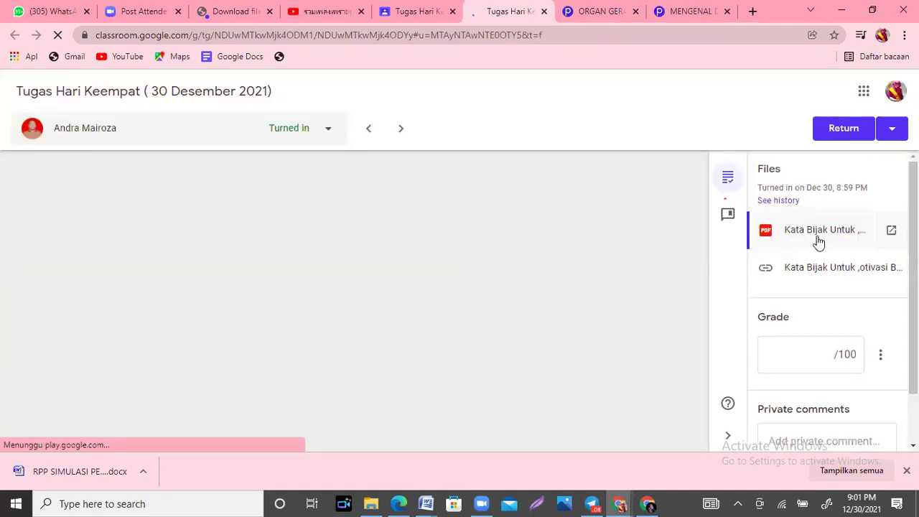
click(817, 237)
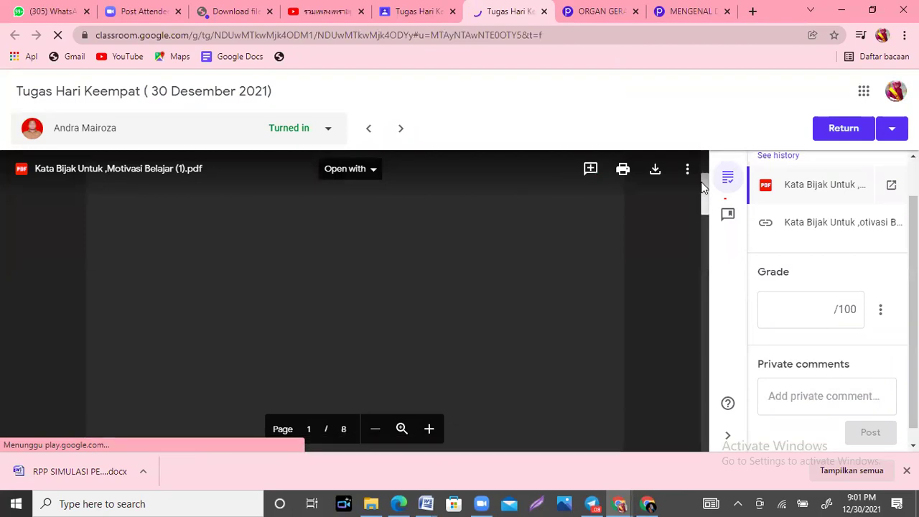
scroll(704, 312, down, 5)
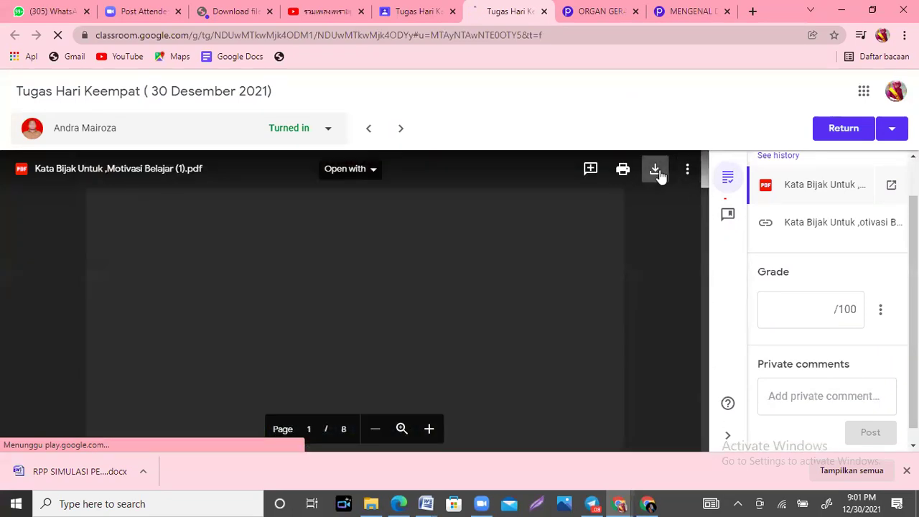
click(656, 171)
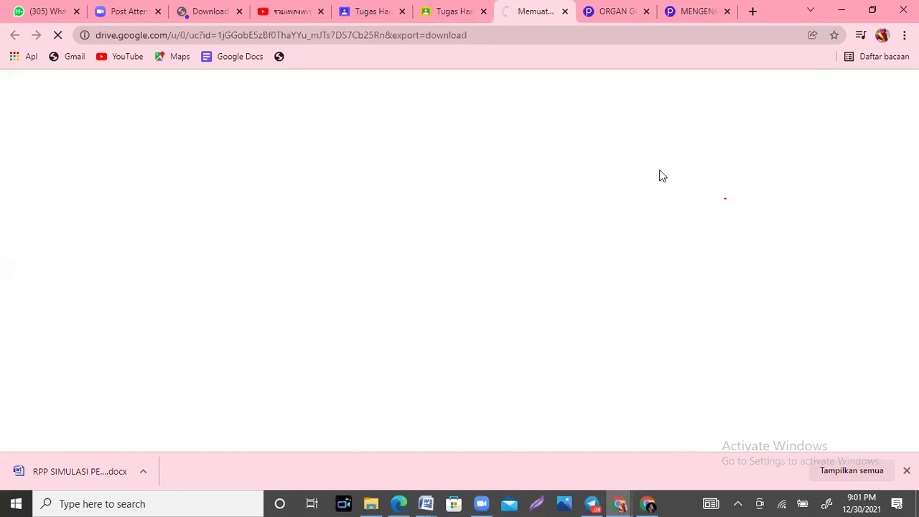
click(454, 8)
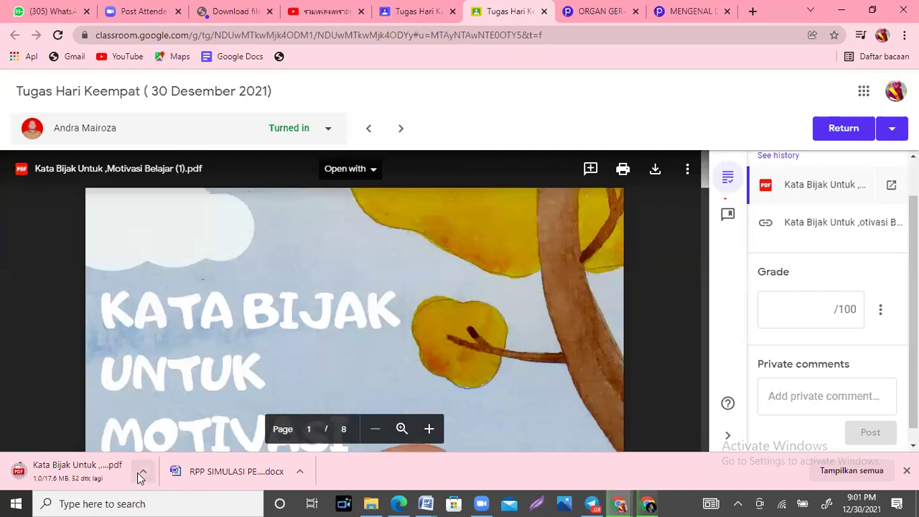
click(141, 477)
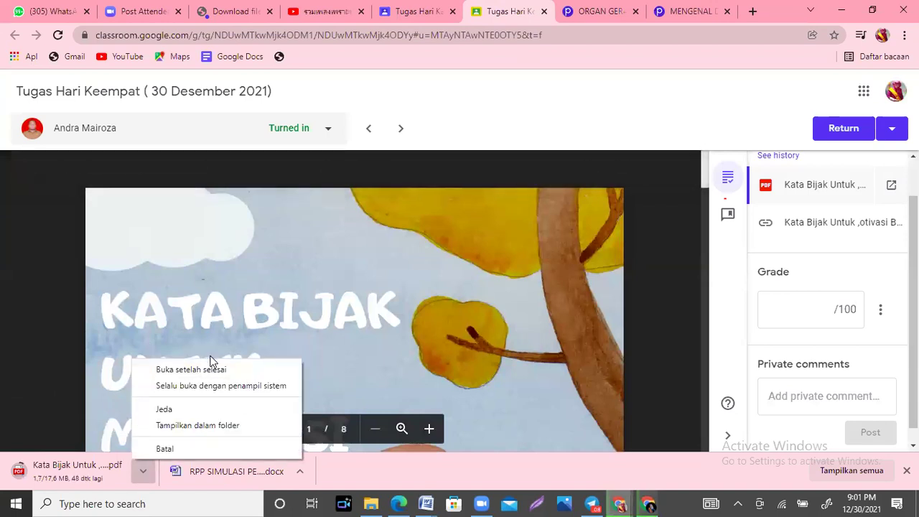
Return to the student work list and open the NARATIVE TEXTS flipbook of the second student under Turned in.
click(429, 9)
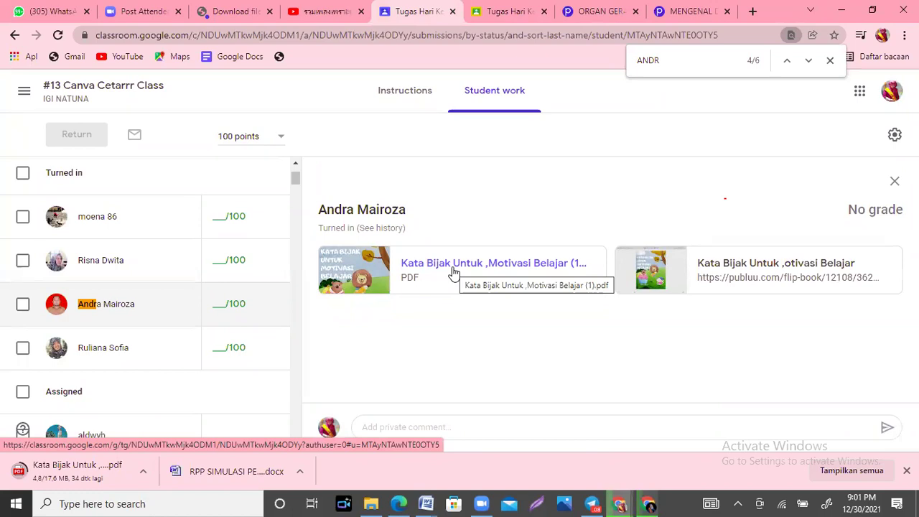
click(92, 261)
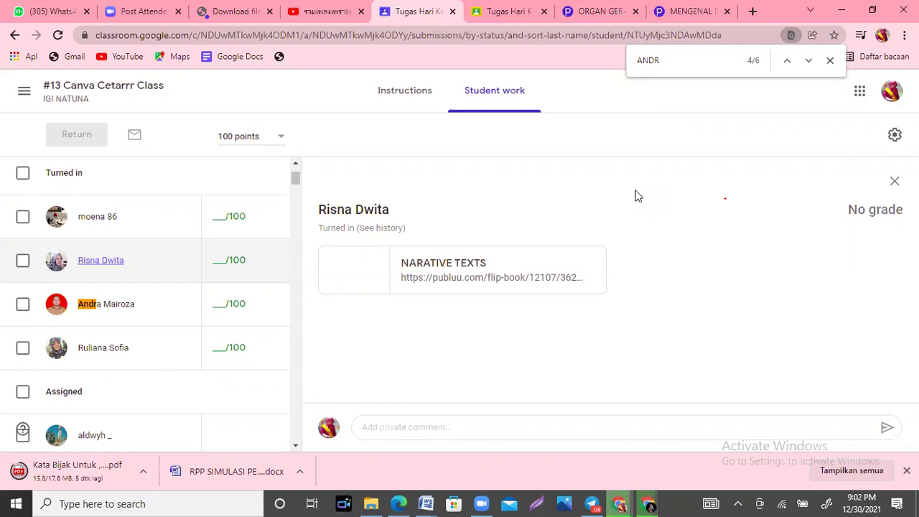
click(453, 269)
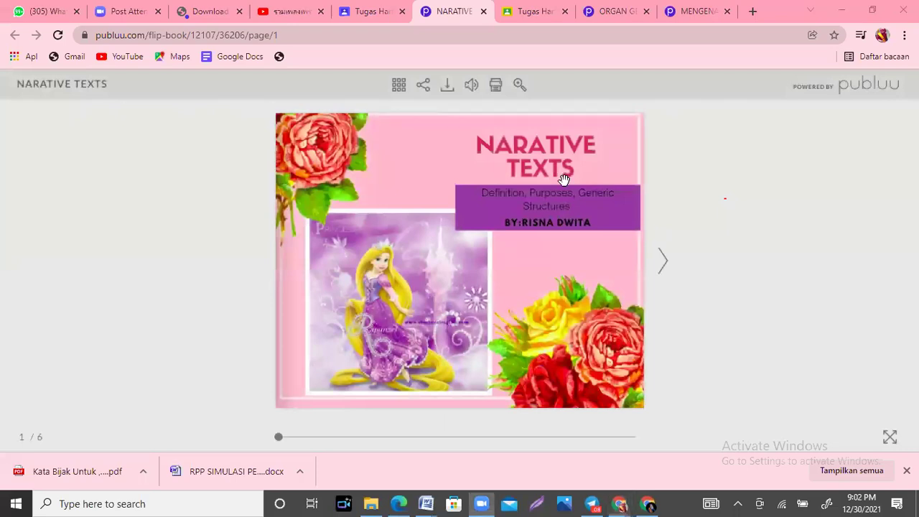
Page through the NARATIVE TEXTS flipbook to its last page, rechecking the narrative text definition and purpose pages along the way.
click(666, 265)
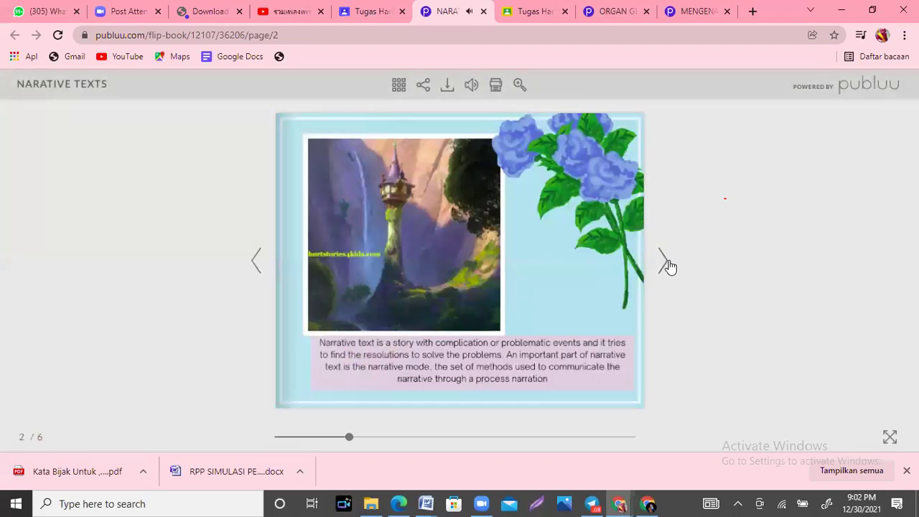
click(668, 265)
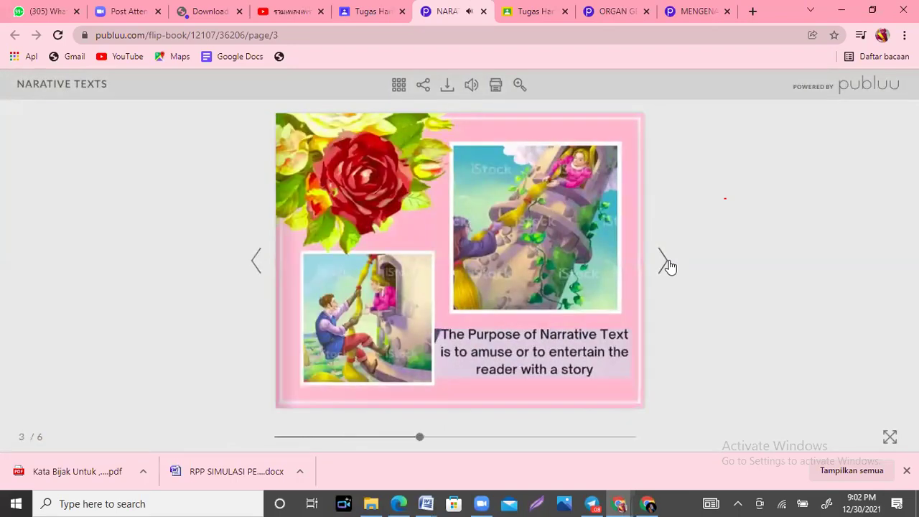
click(668, 266)
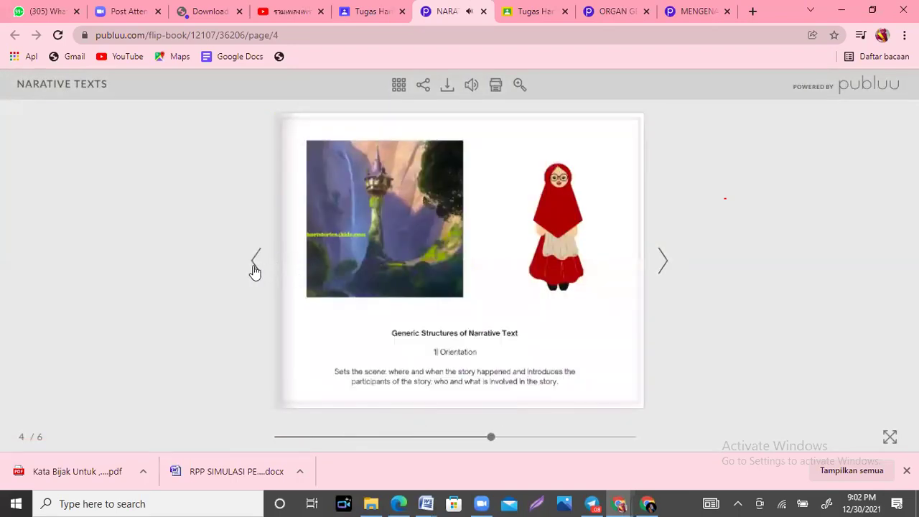
click(253, 263)
click(253, 268)
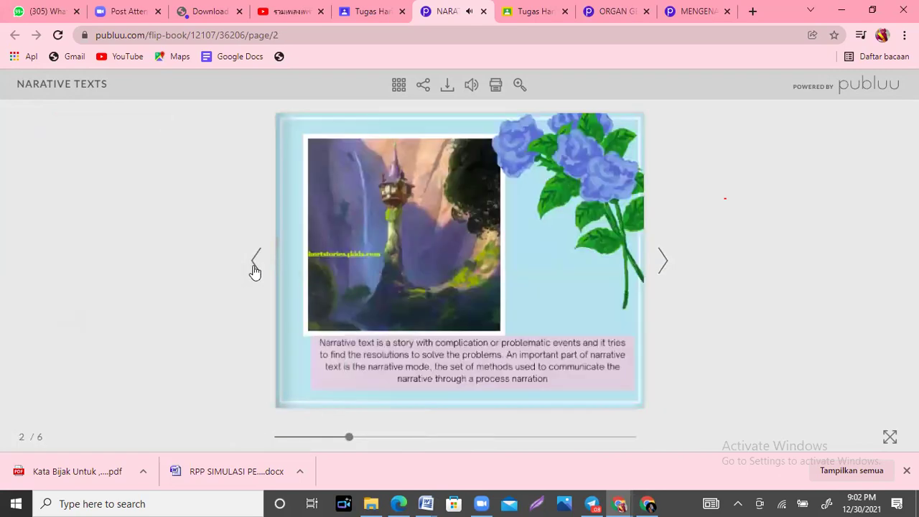
click(665, 264)
click(665, 263)
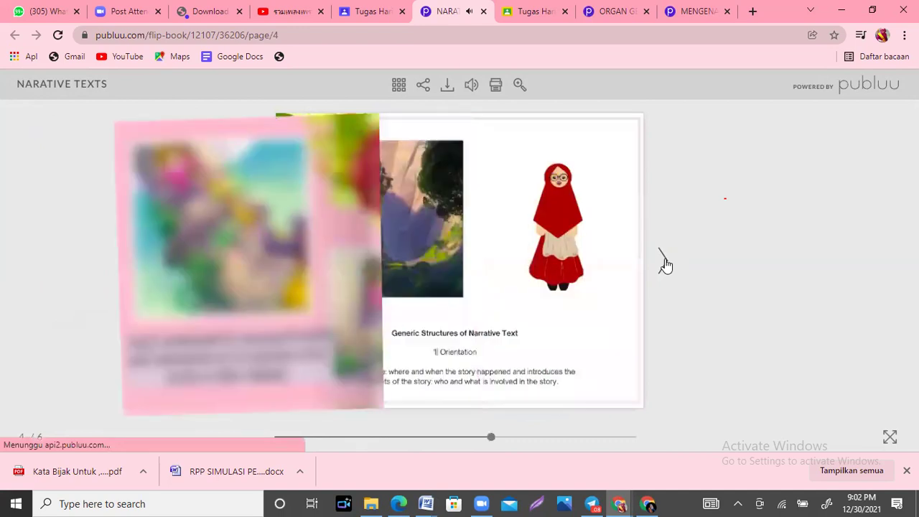
click(665, 264)
click(665, 264)
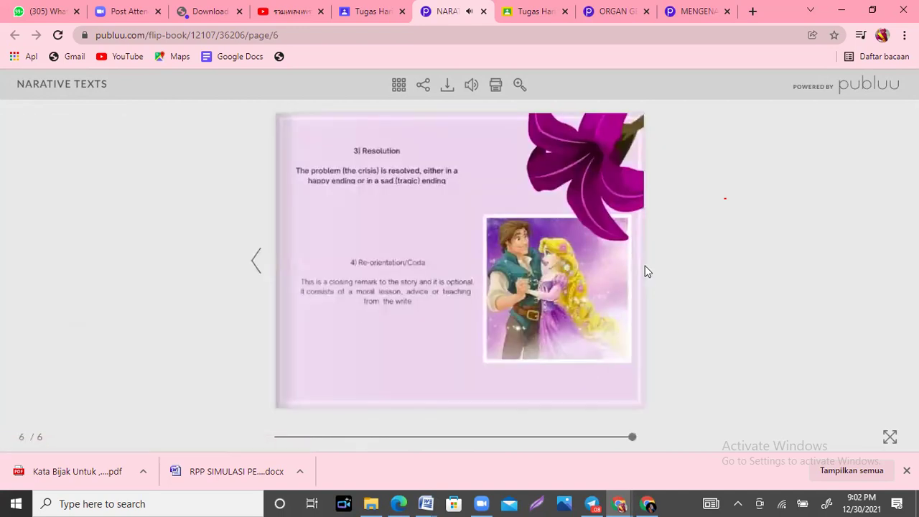
Page back through the NARATIVE TEXTS flipbook from the last page to the cover.
click(257, 260)
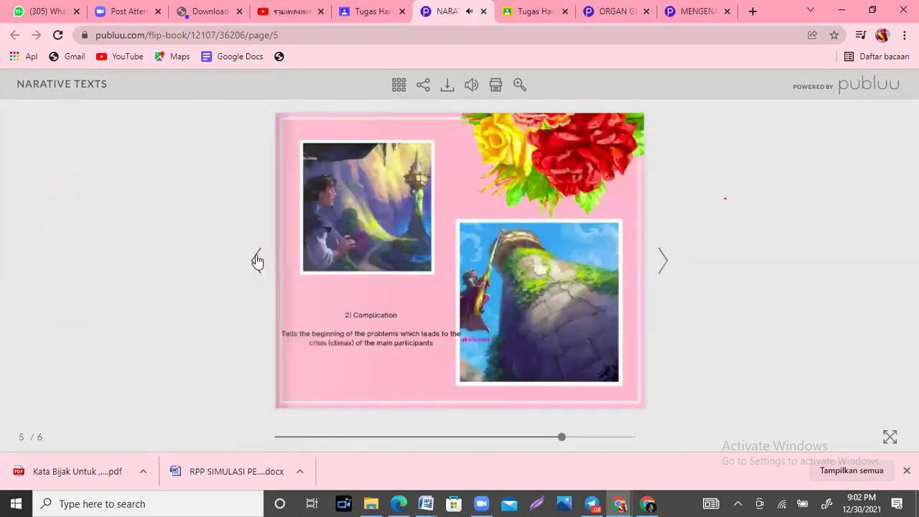
click(257, 260)
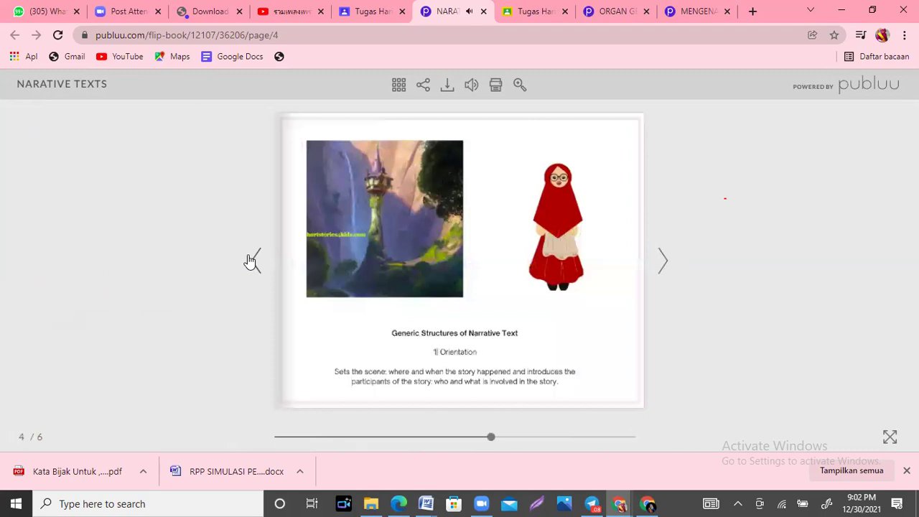
click(251, 260)
click(250, 260)
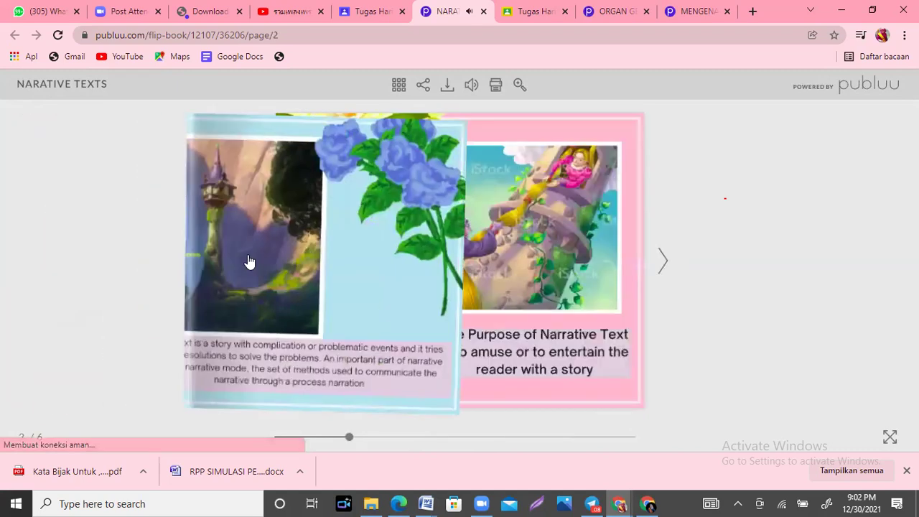
click(249, 260)
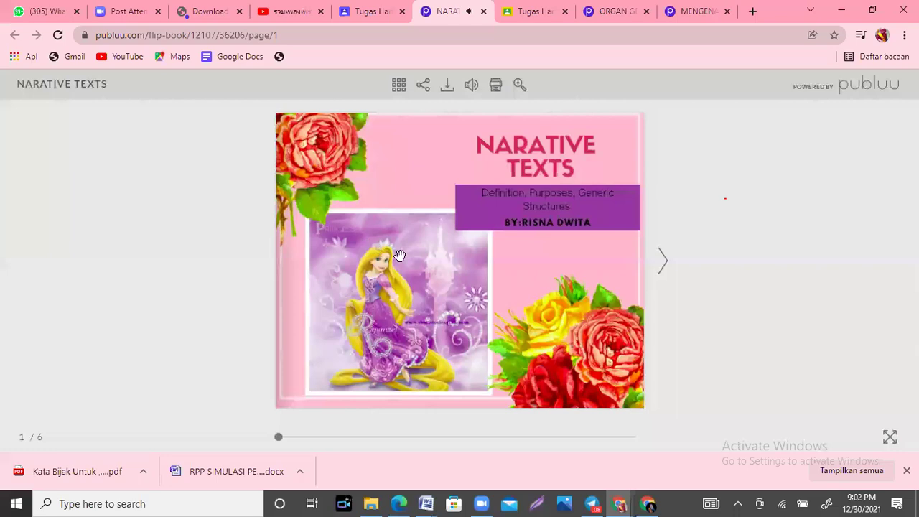
Read the NARATIVE TEXTS flipbook again page by page from cover to end, and return to the Classroom student work.
click(661, 262)
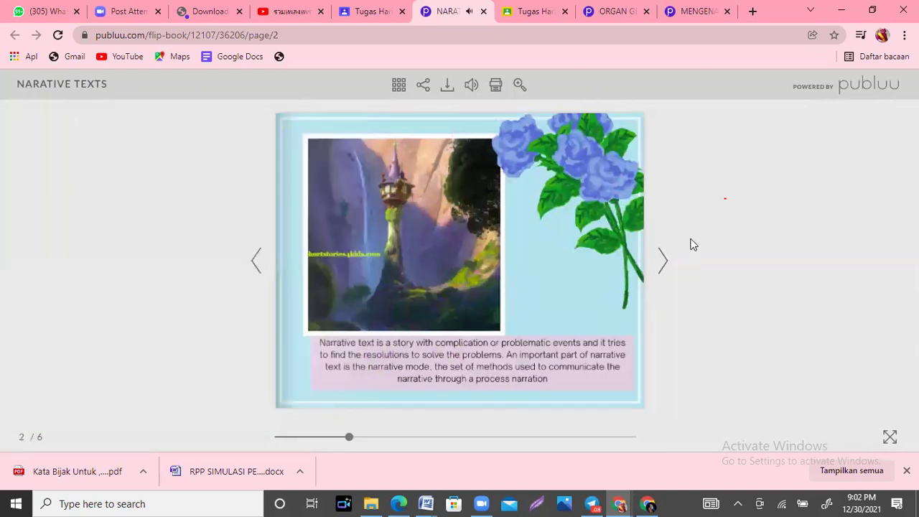
click(662, 262)
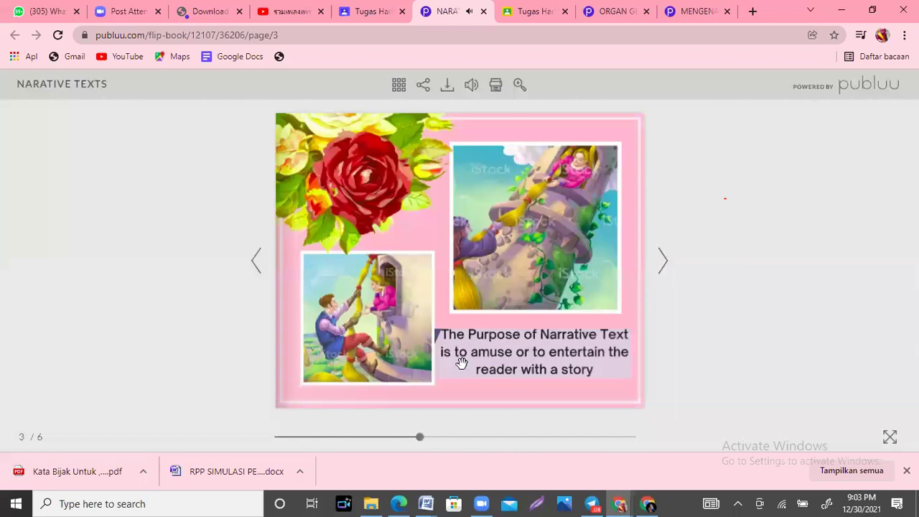
click(661, 260)
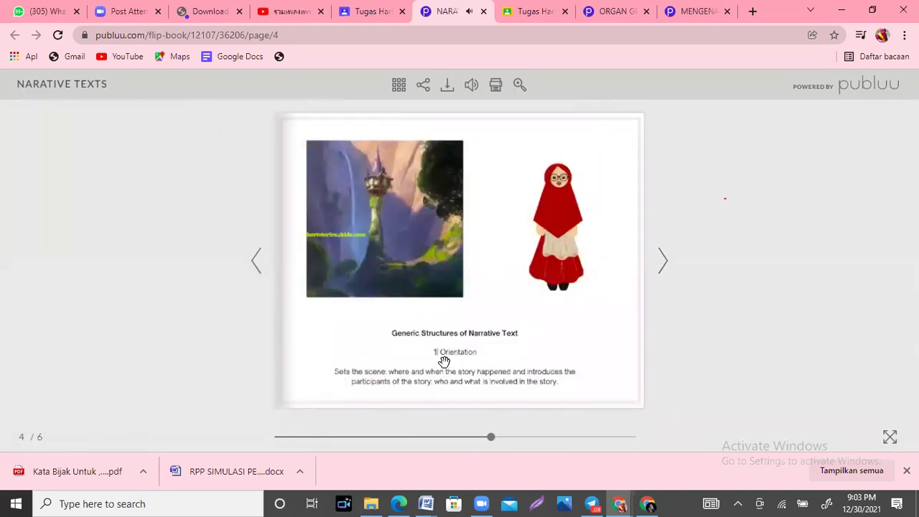
click(661, 260)
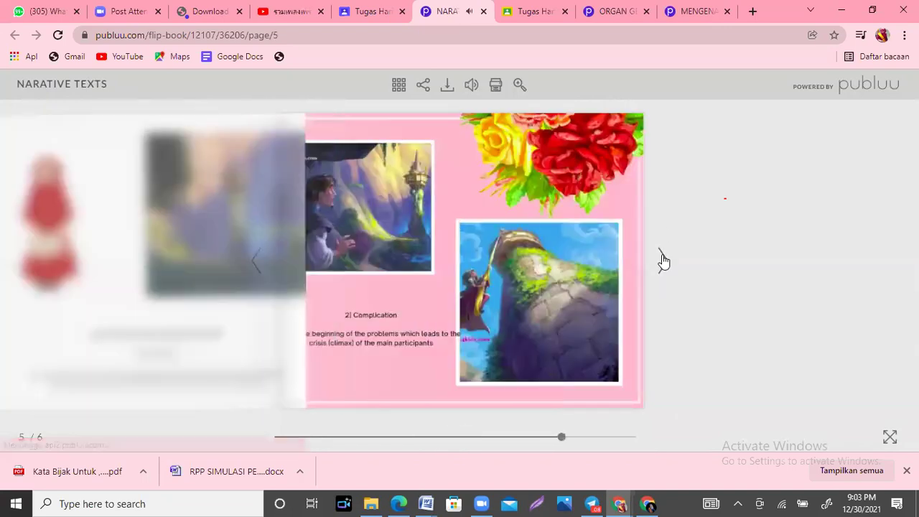
click(662, 260)
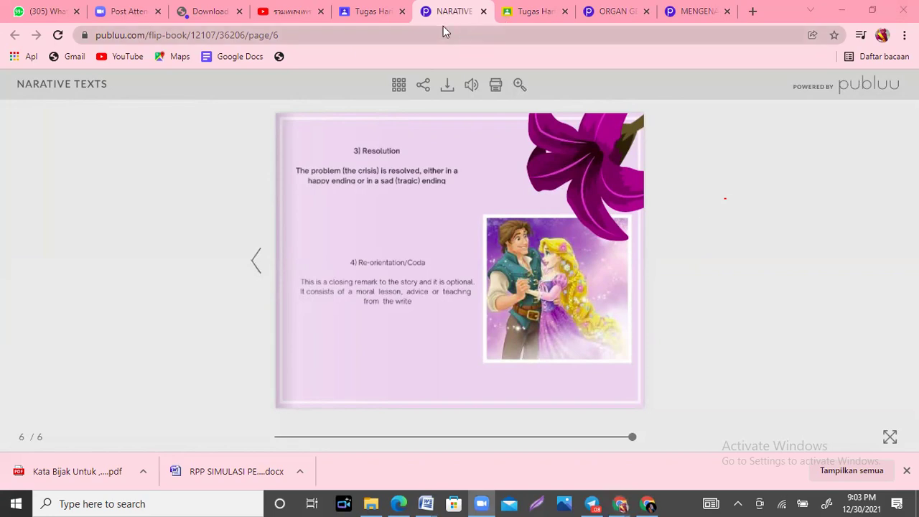
click(385, 8)
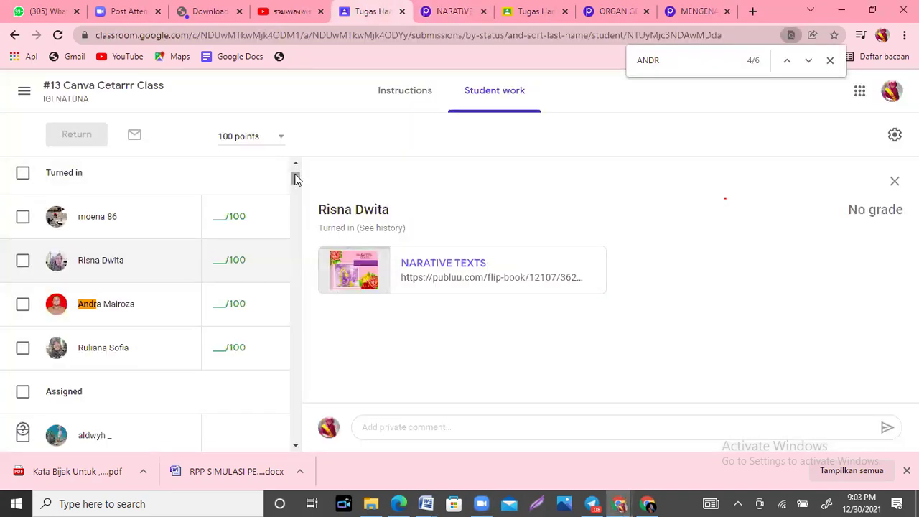
Open the third turned-in student's submission and launch its Kata Bijak Untuk ,otivasi Belajar flipbook in a new window.
scroll(293, 174, up, 1)
click(107, 108)
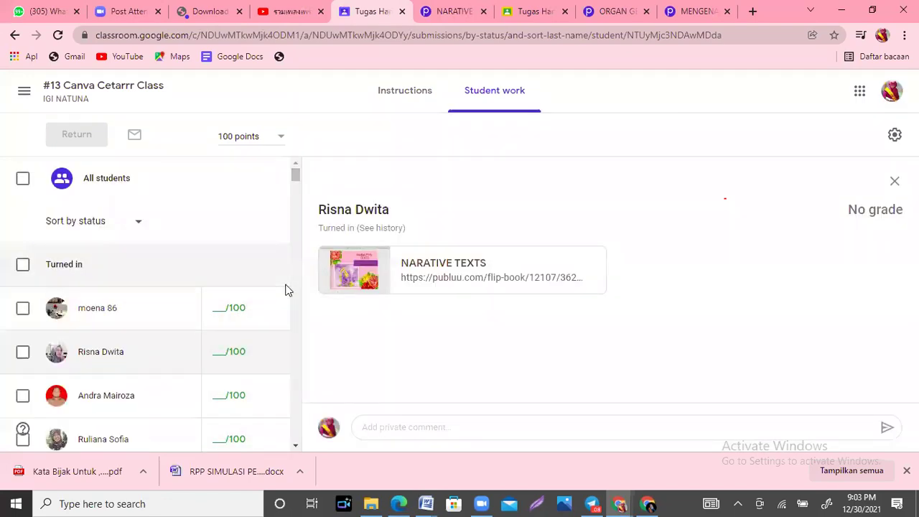
click(111, 397)
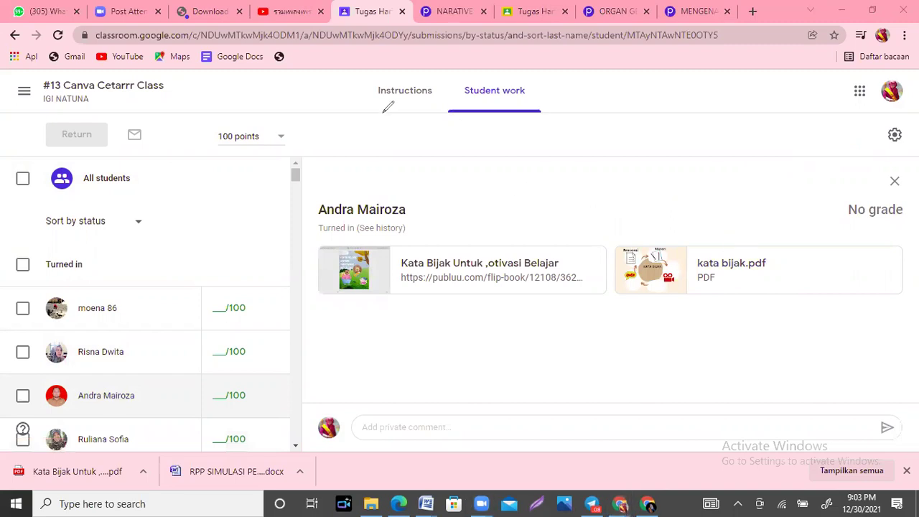
click(708, 272)
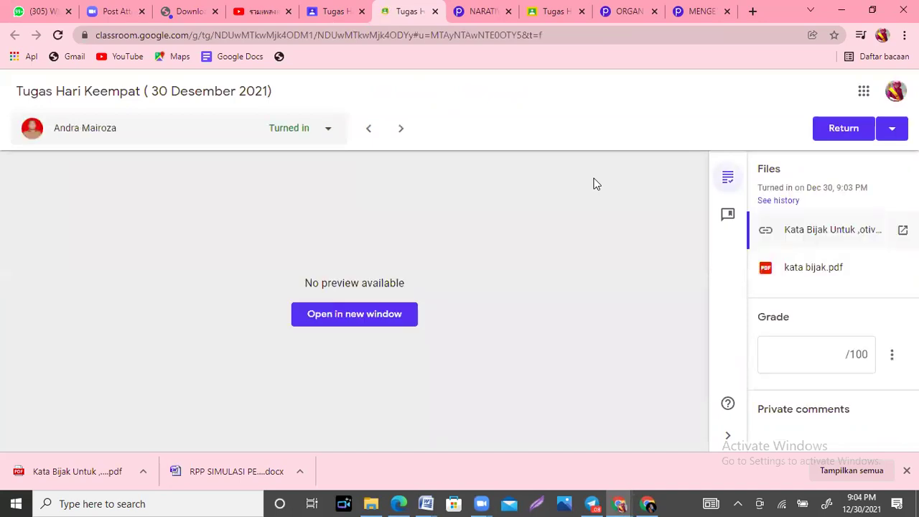
click(807, 243)
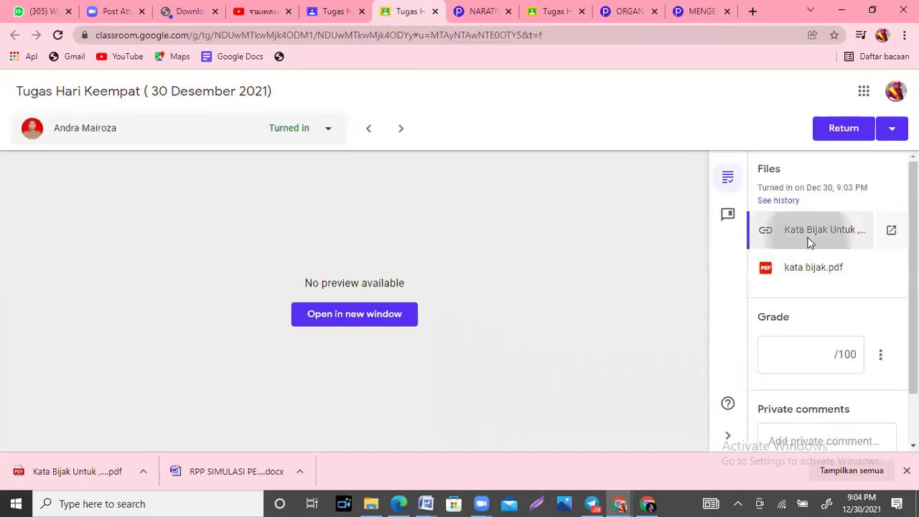
click(357, 317)
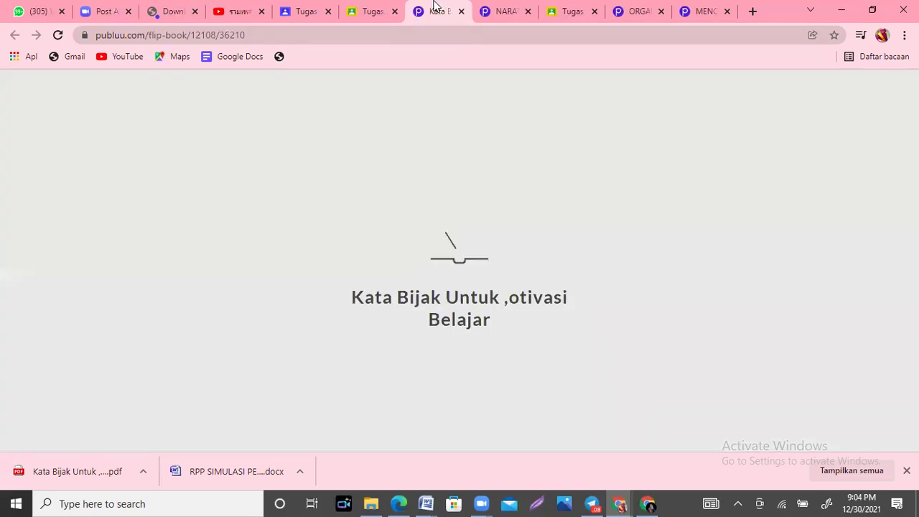
Preview the same student's kata bijak.pdf, follow its video camera link to YouTube and pause the video.
click(381, 10)
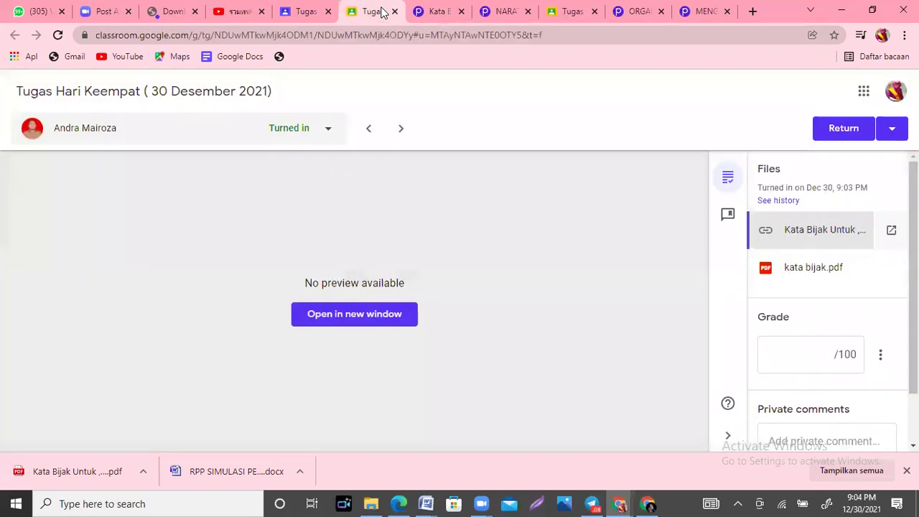
click(797, 267)
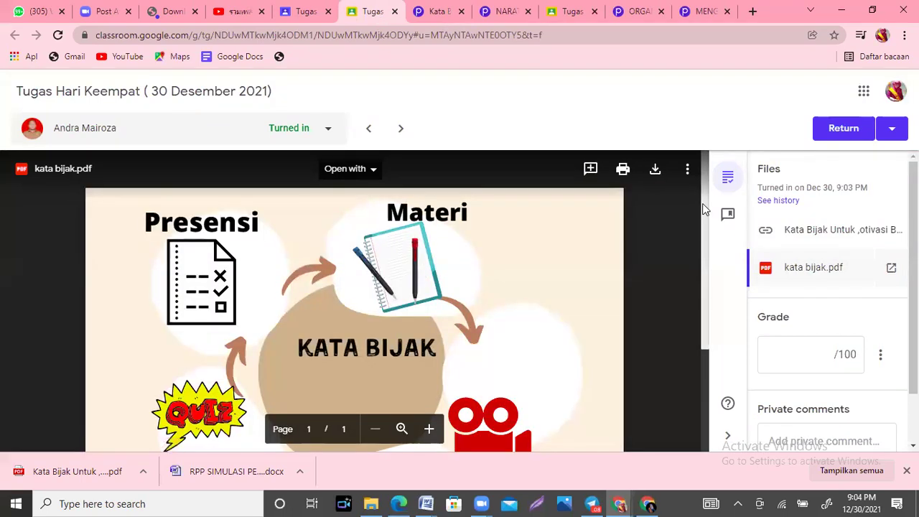
drag(705, 220, 706, 276)
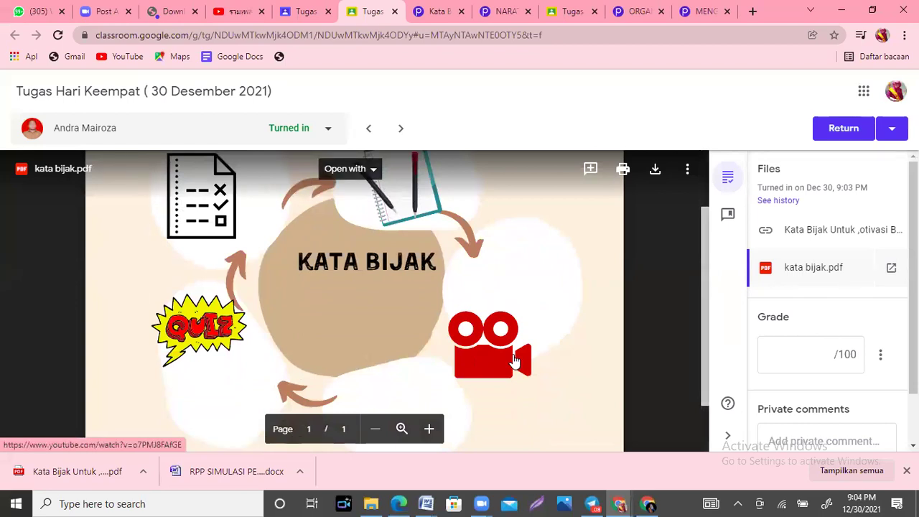
click(488, 349)
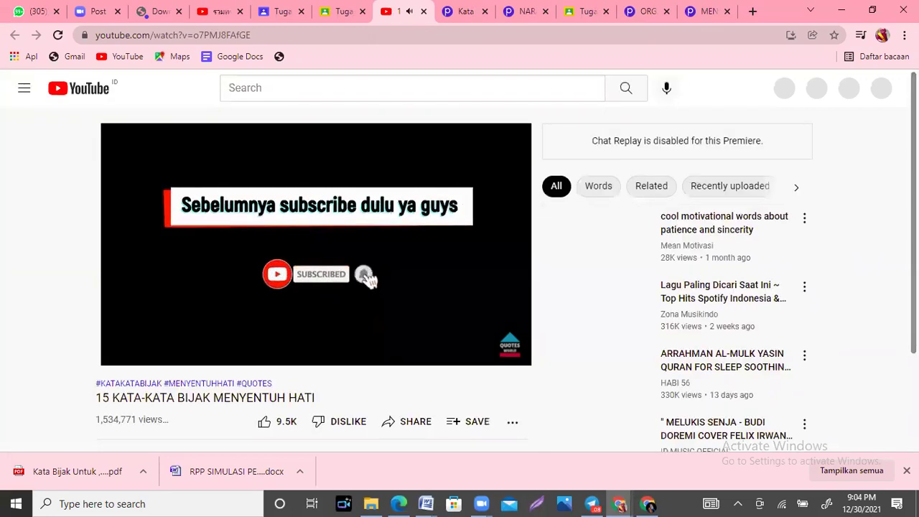
click(120, 354)
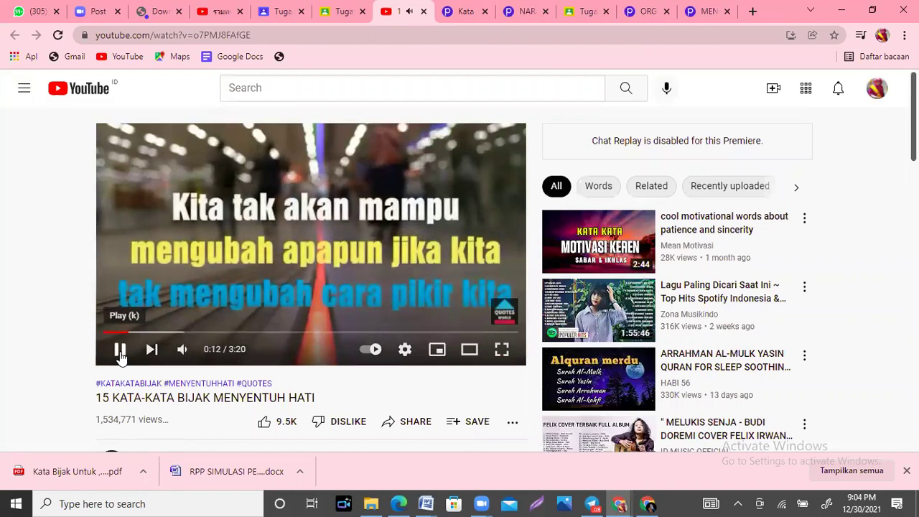
Recheck the kata bijak.pdf preview, then close its grading view and return to the Classroom student work list.
click(343, 11)
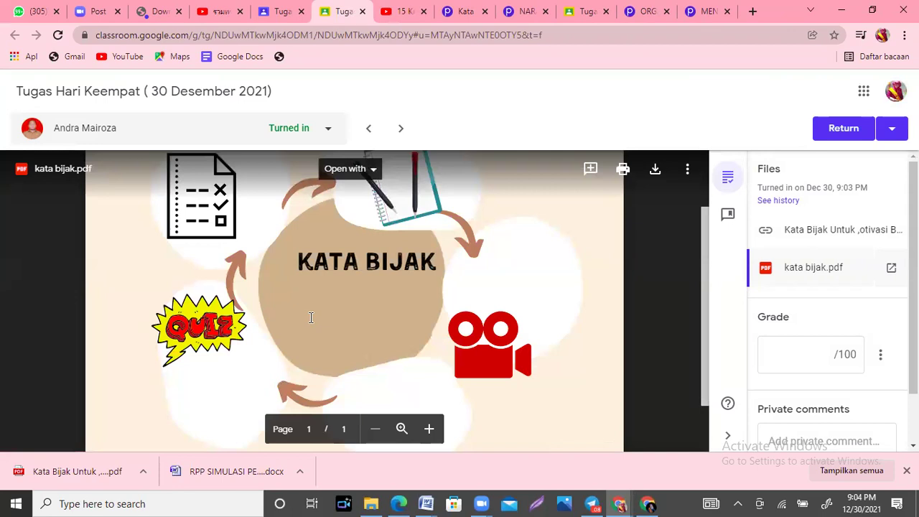
scroll(826, 323, down, 1)
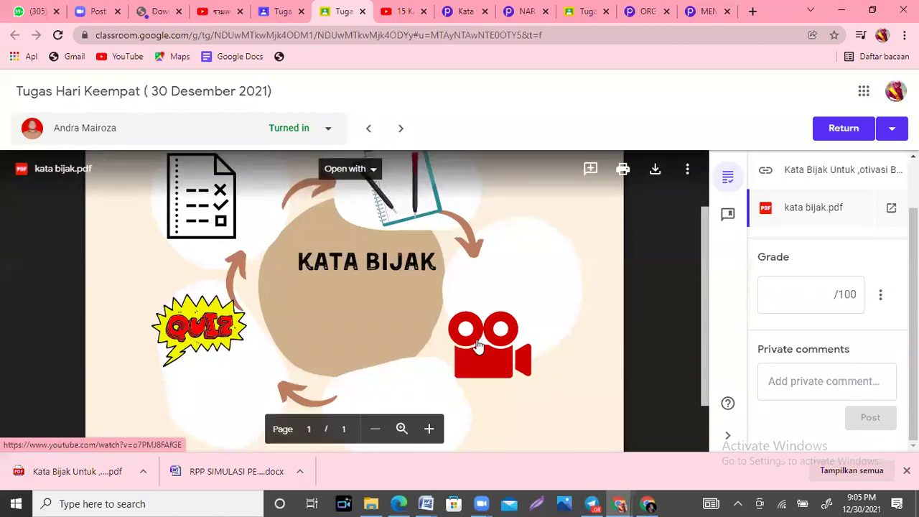
click(365, 12)
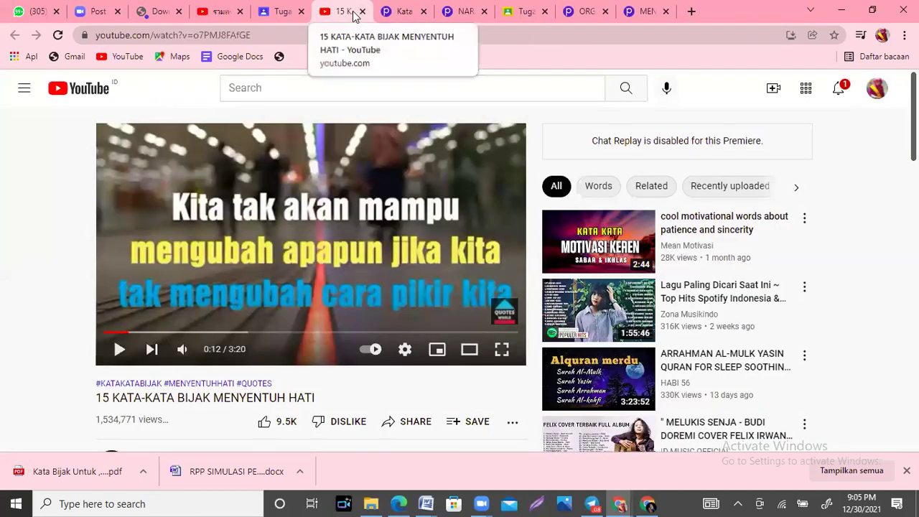
click(280, 7)
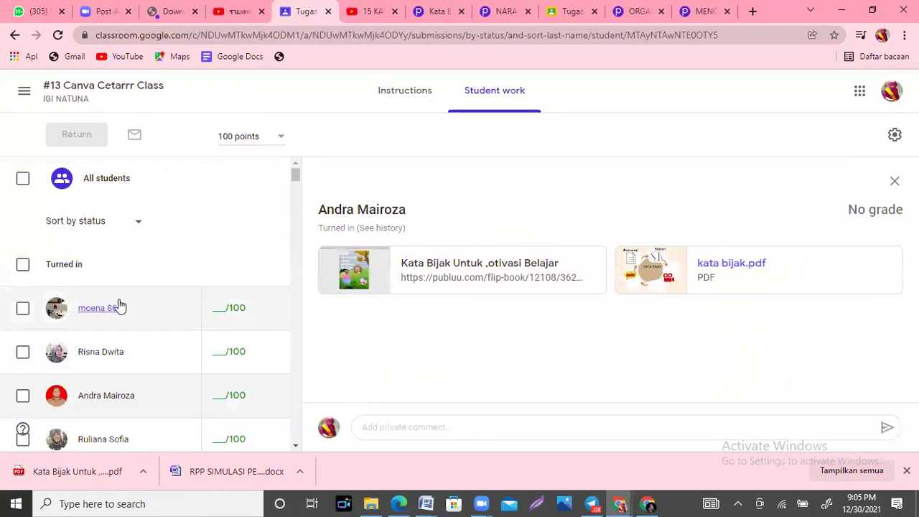
Review the attachments submitted by each of the four students under Turned in.
click(100, 311)
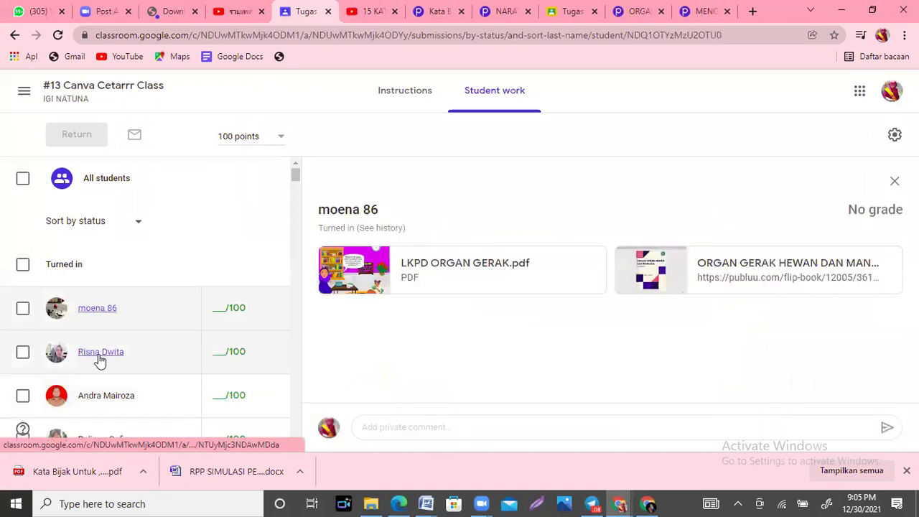
click(100, 354)
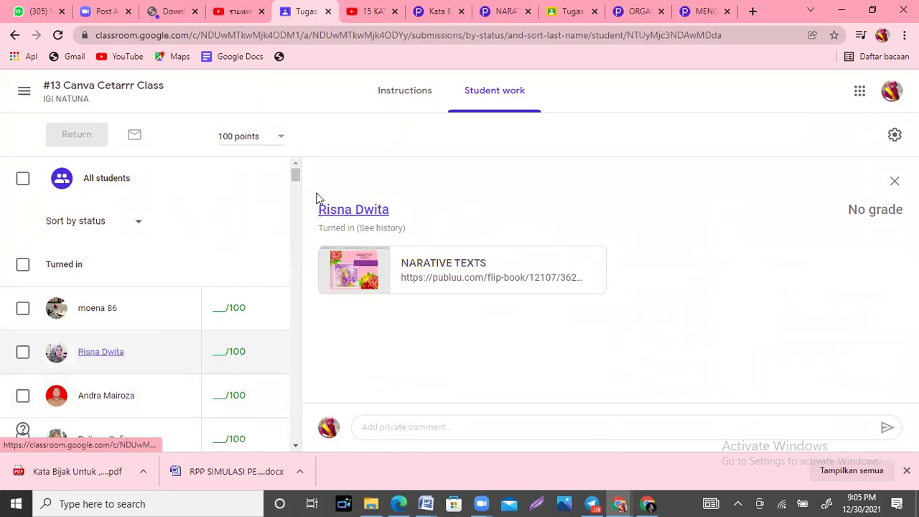
scroll(297, 180, down, 1)
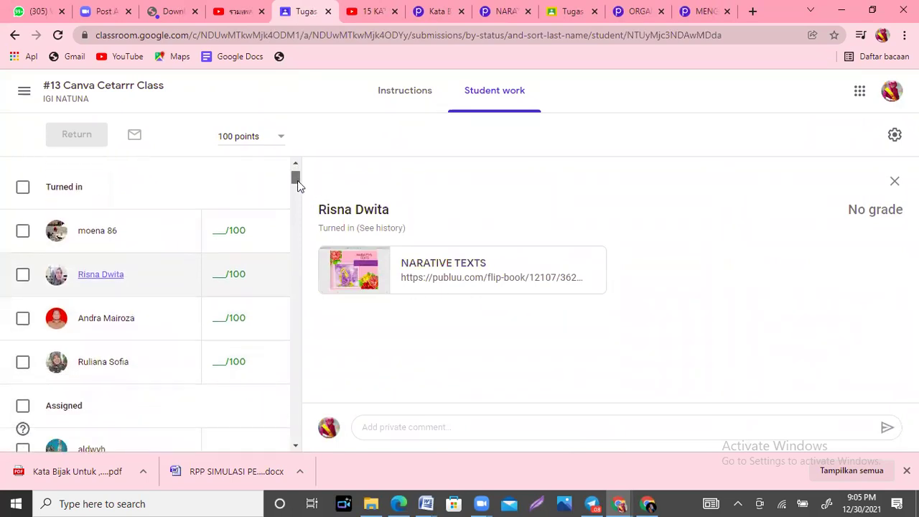
click(105, 325)
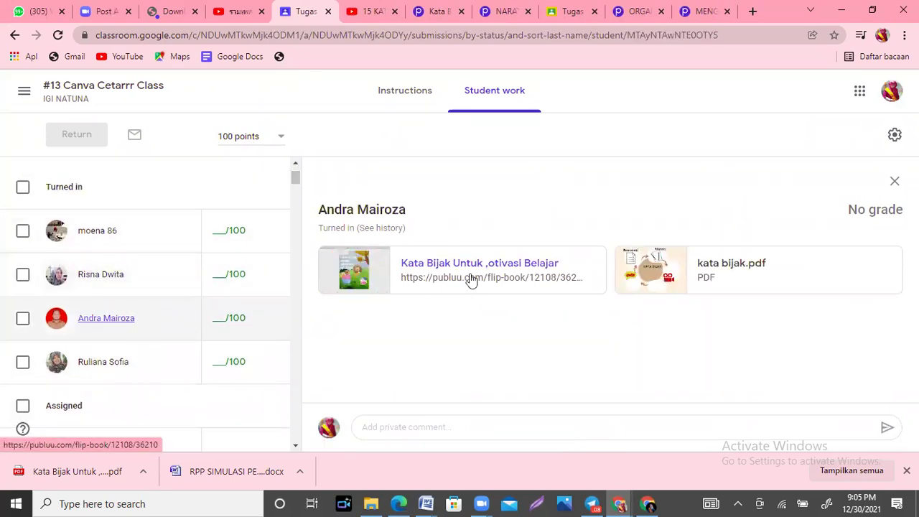
click(96, 279)
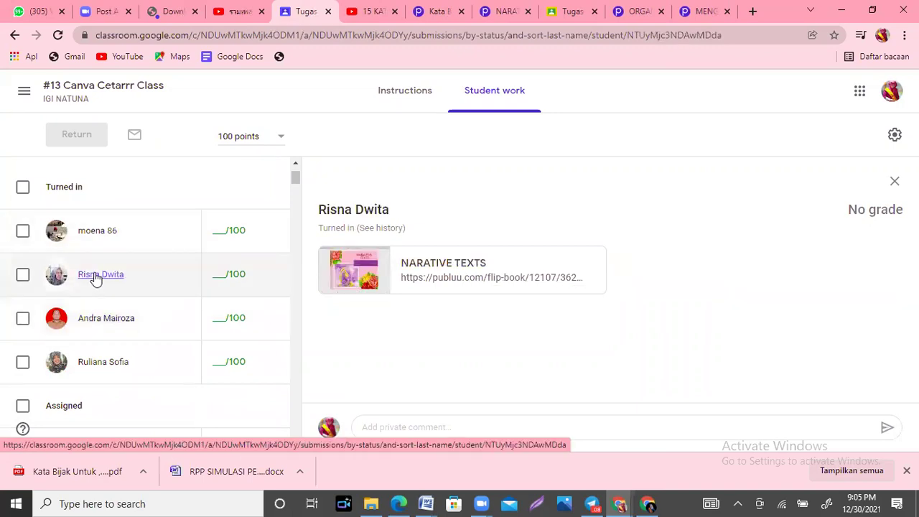
click(116, 368)
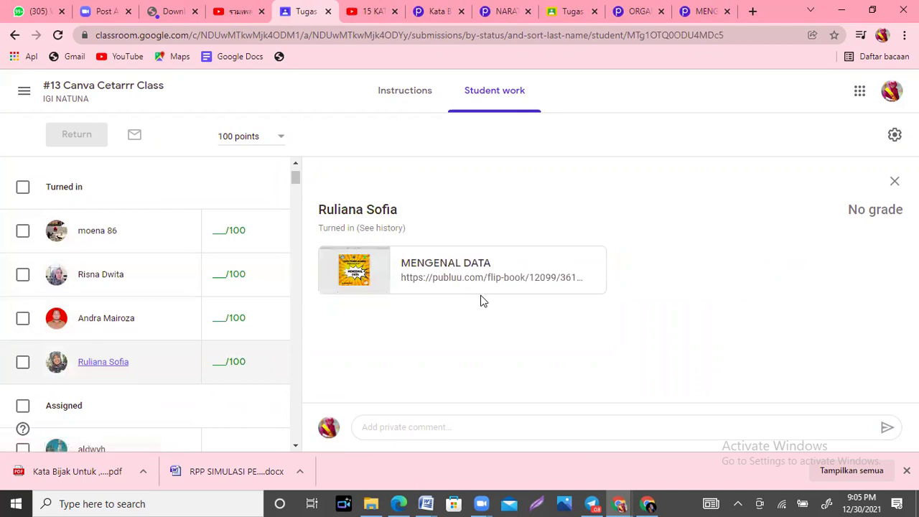
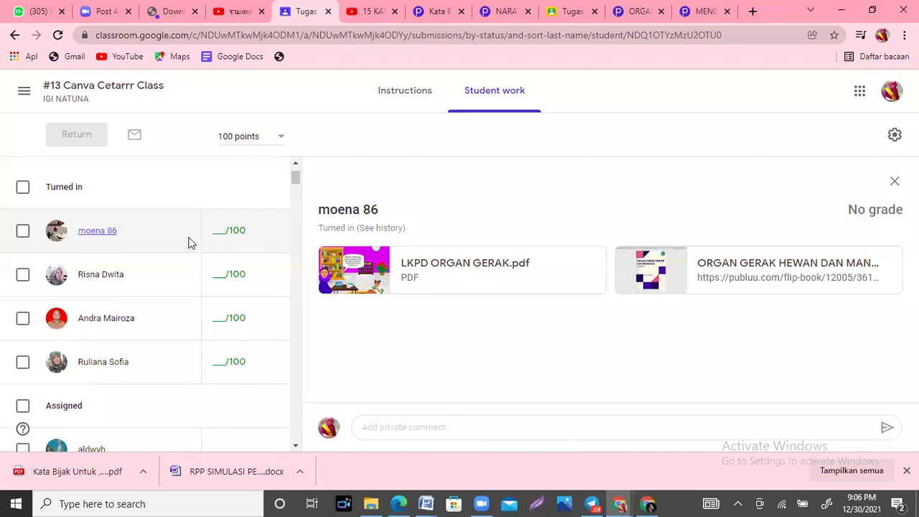
Grade the student who submitted kata bijak.pdf 100 out of 100 and return the work without a private comment.
click(107, 321)
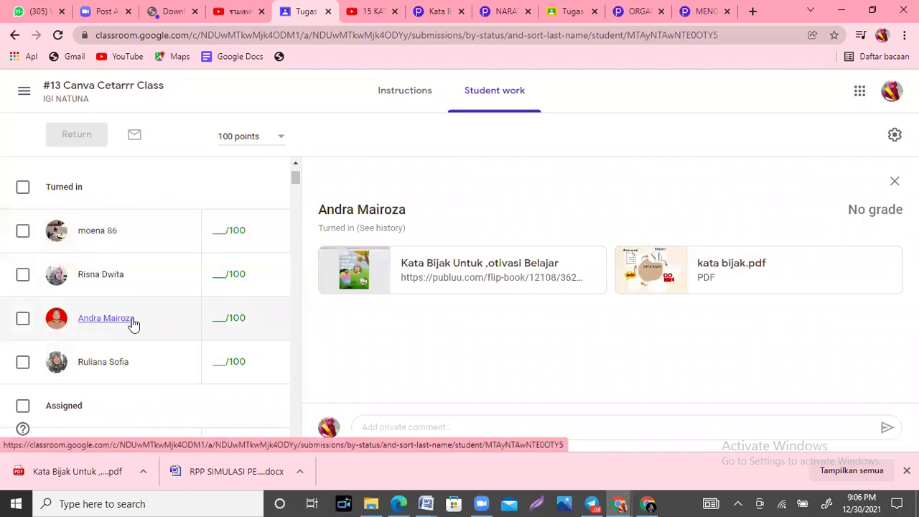
click(225, 320)
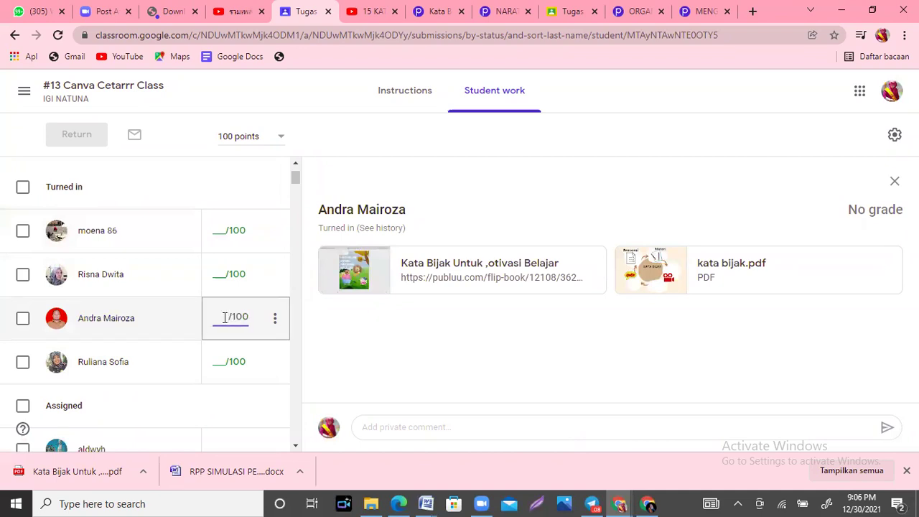
text(100)
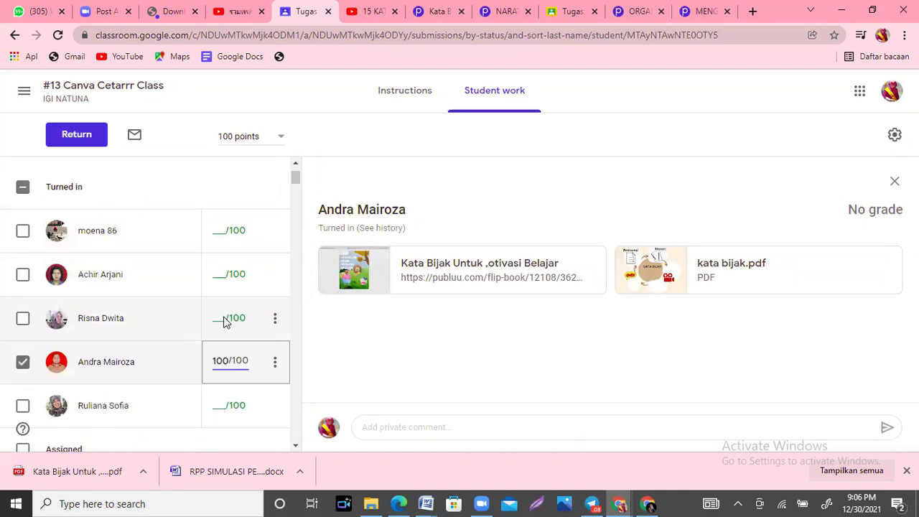
click(75, 143)
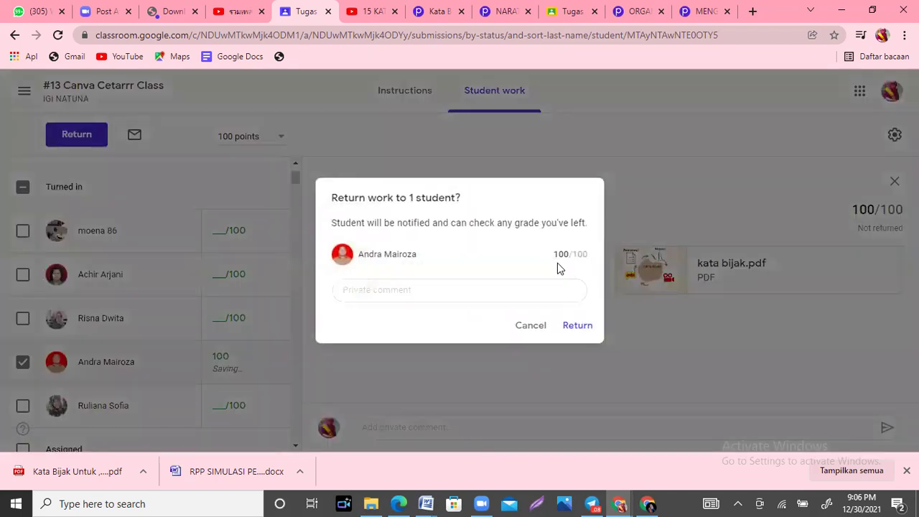
click(574, 326)
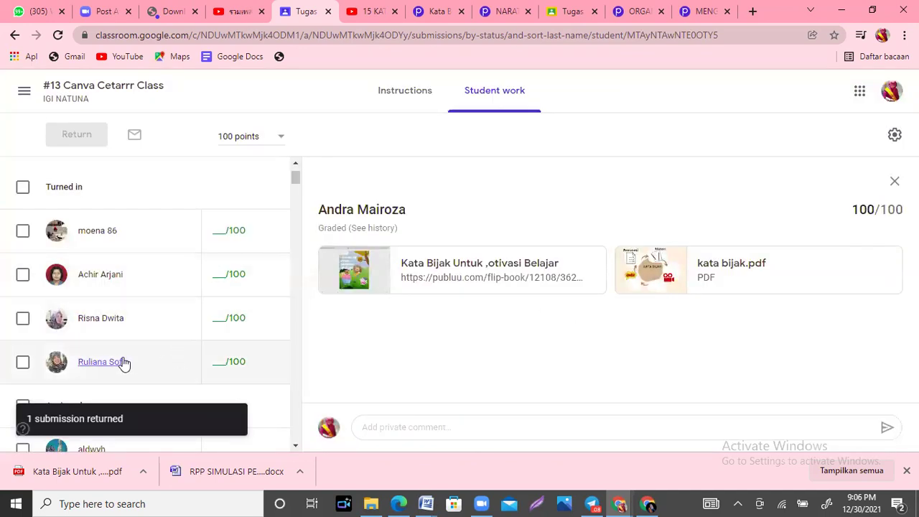
Open the grade entry of the last student under Turned in, and those of the two students listed above.
click(220, 363)
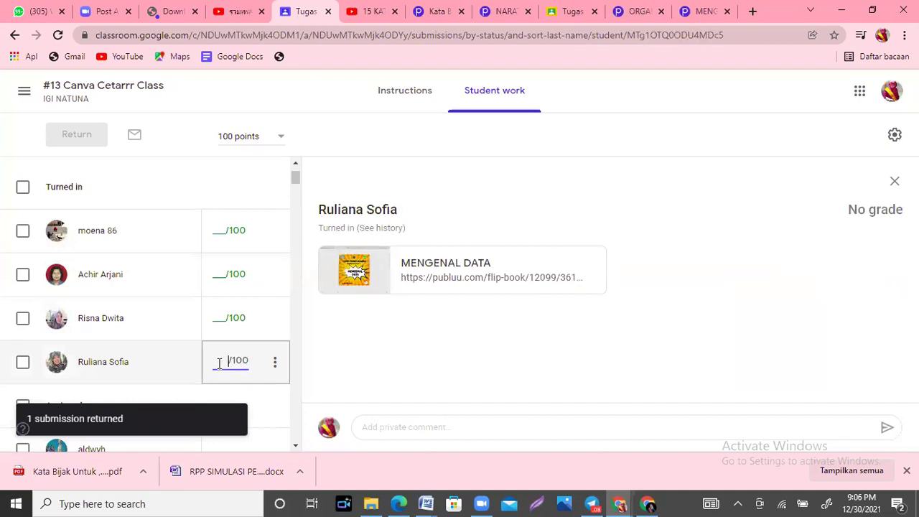
click(220, 321)
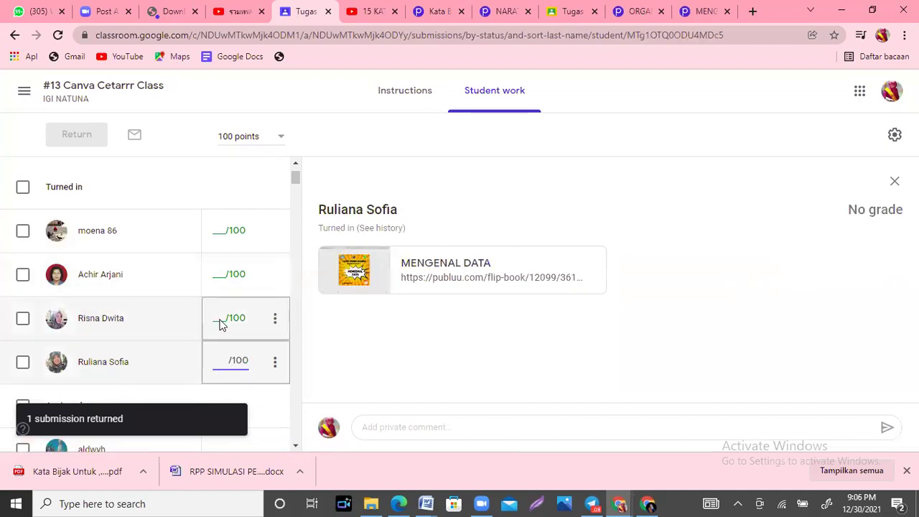
click(219, 278)
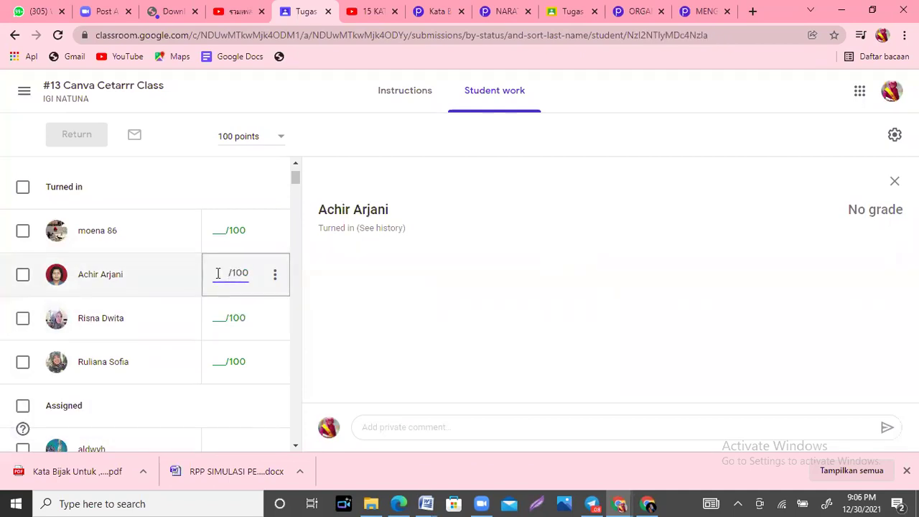